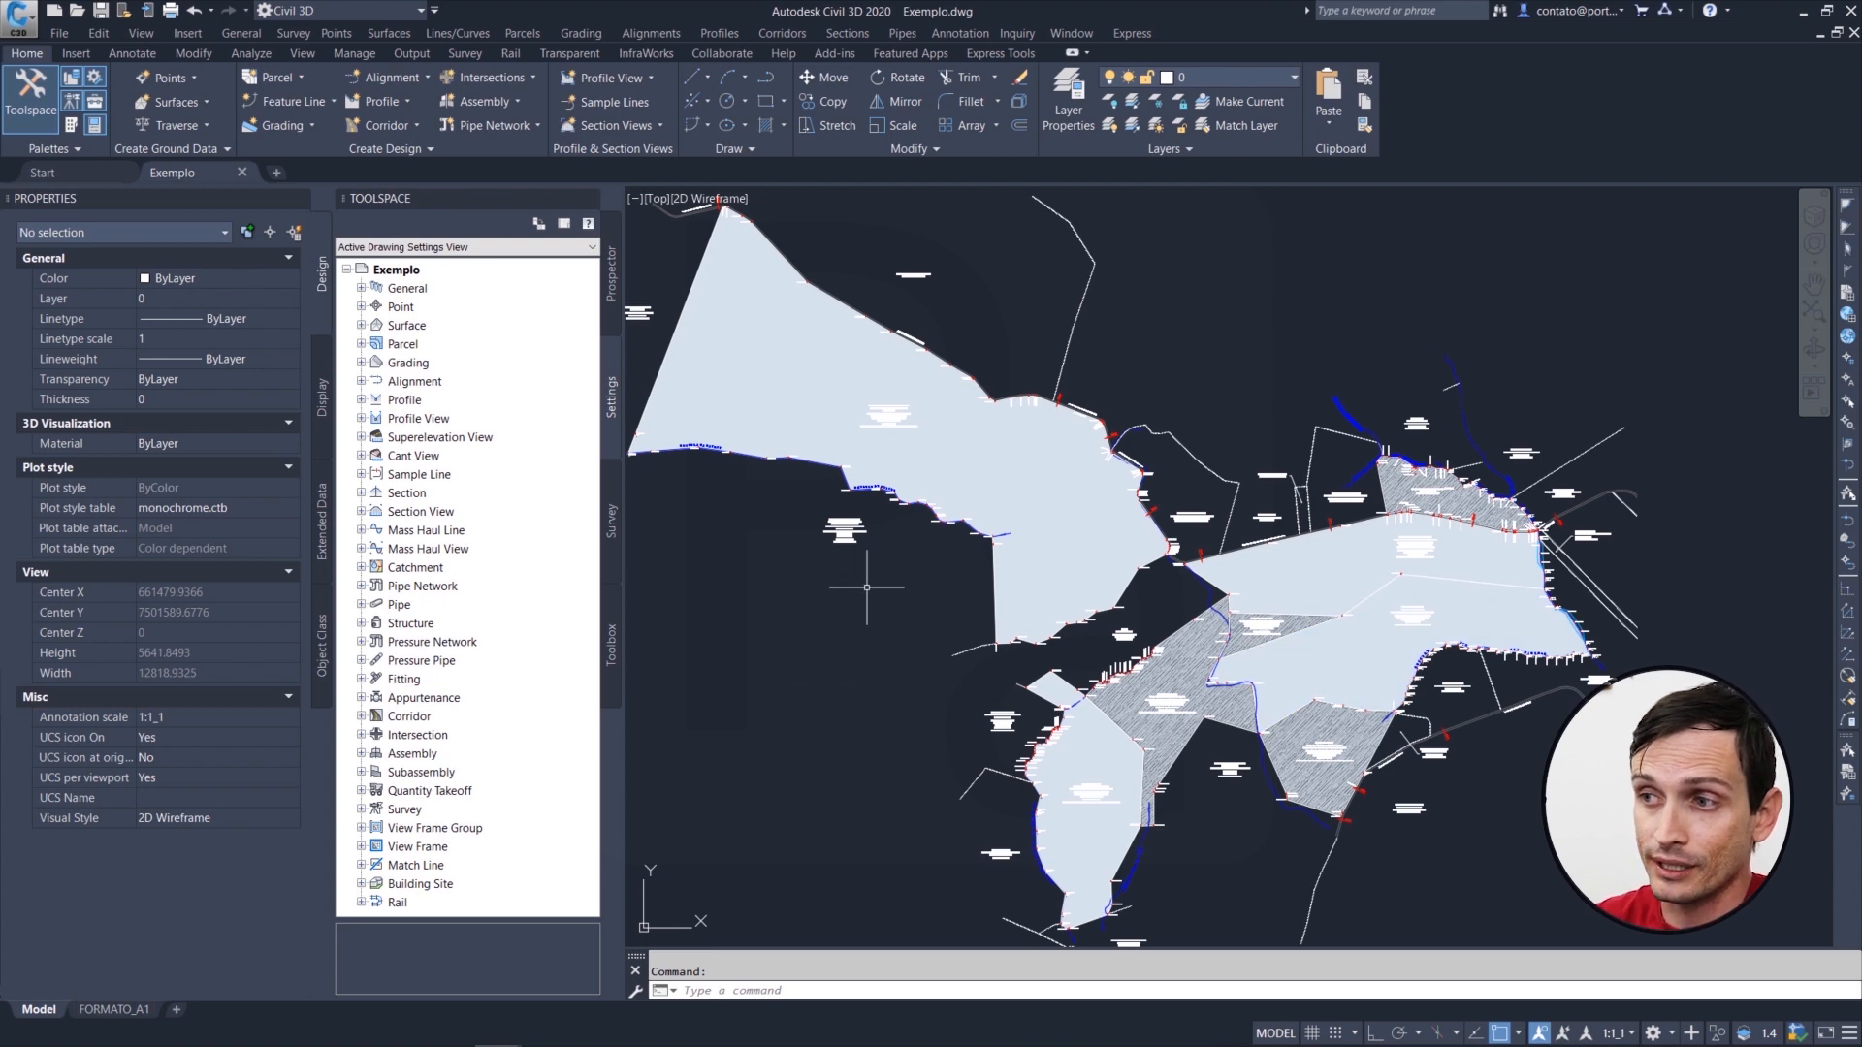
Step: Open the FORMATO_A1 layout and view its whole sheet
scroll(1105, 616, down, 3)
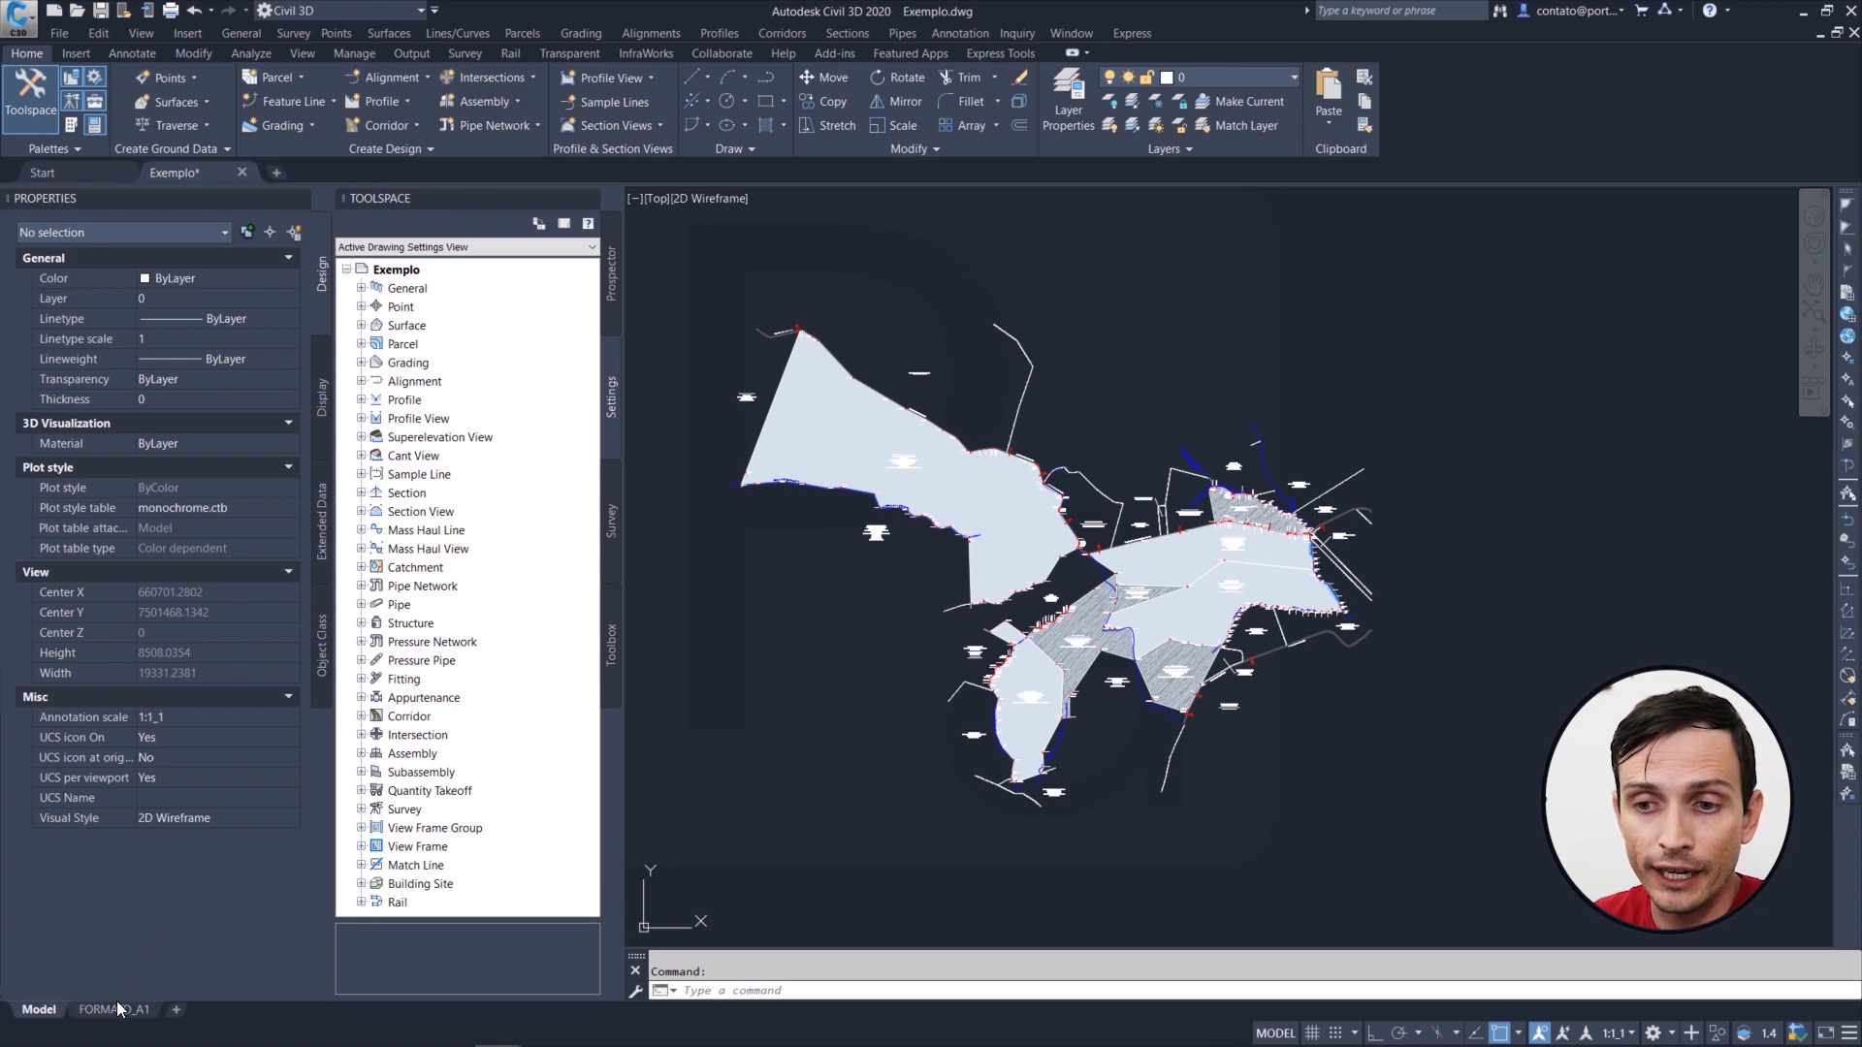
mouse_move(122, 1014)
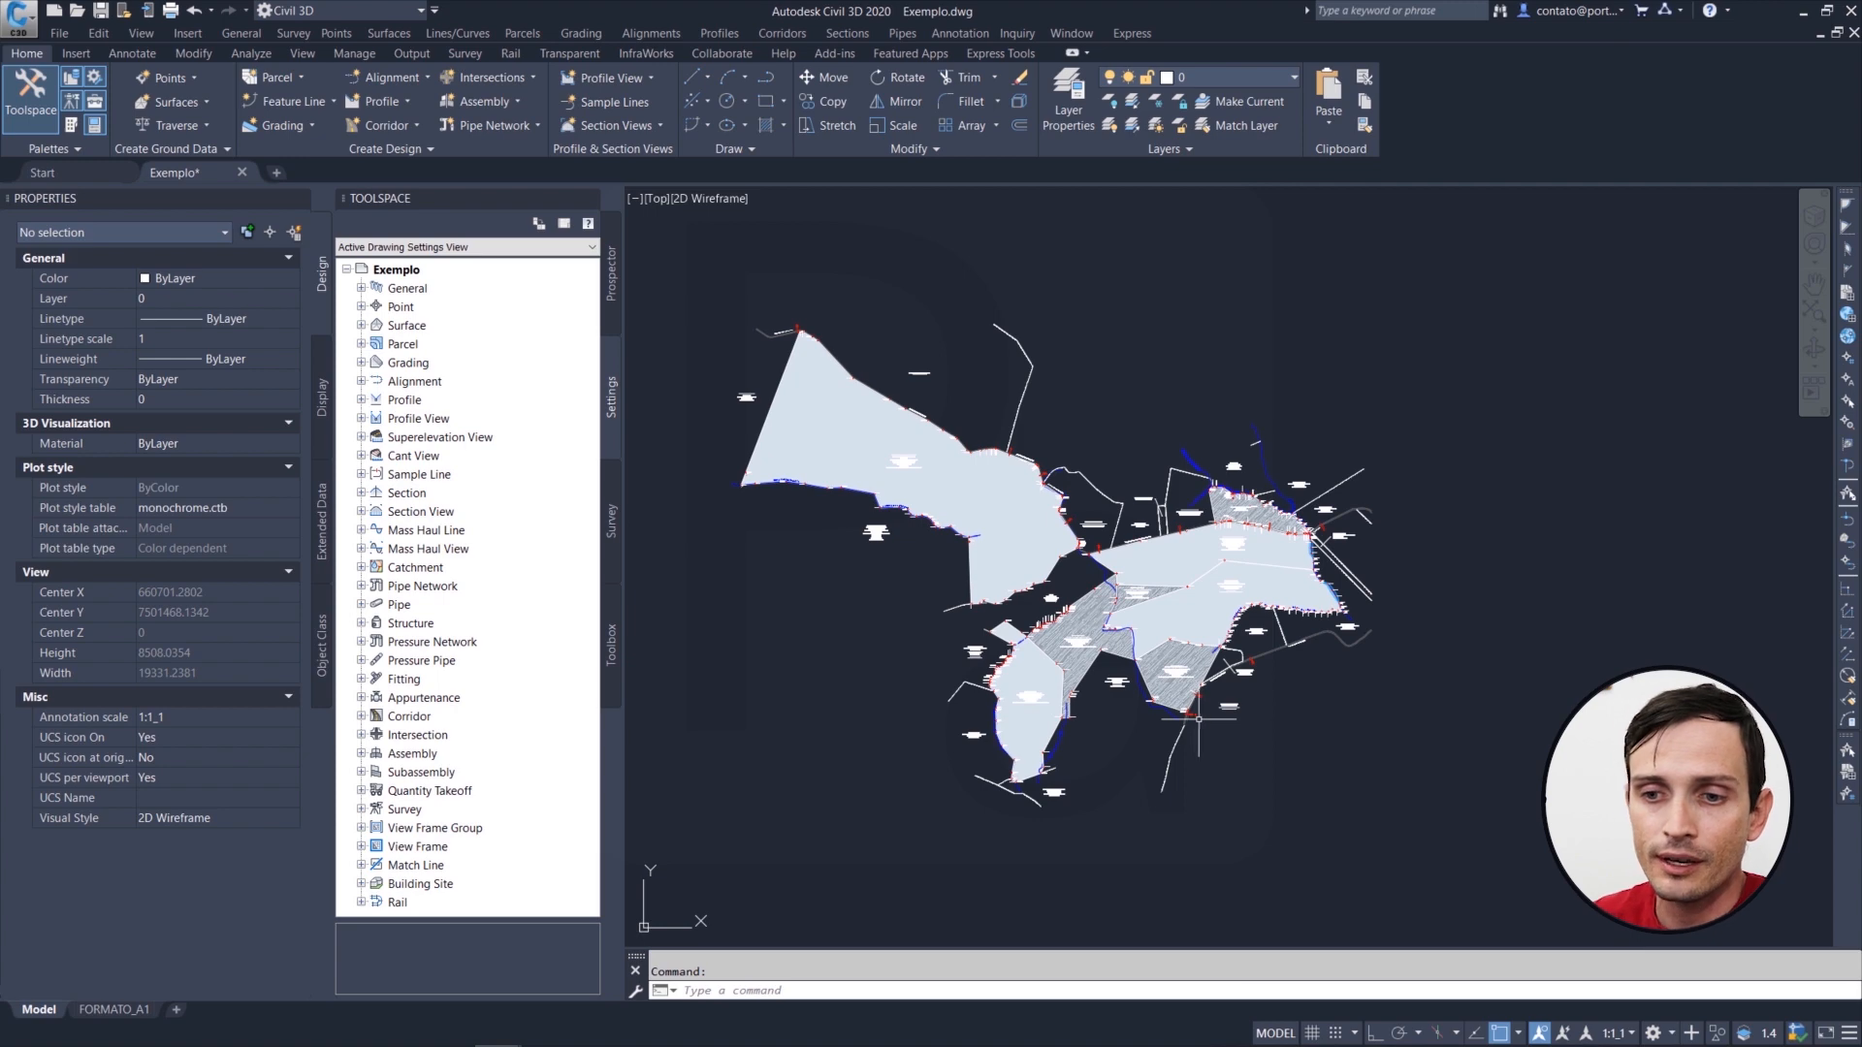
mouse_move(146, 1043)
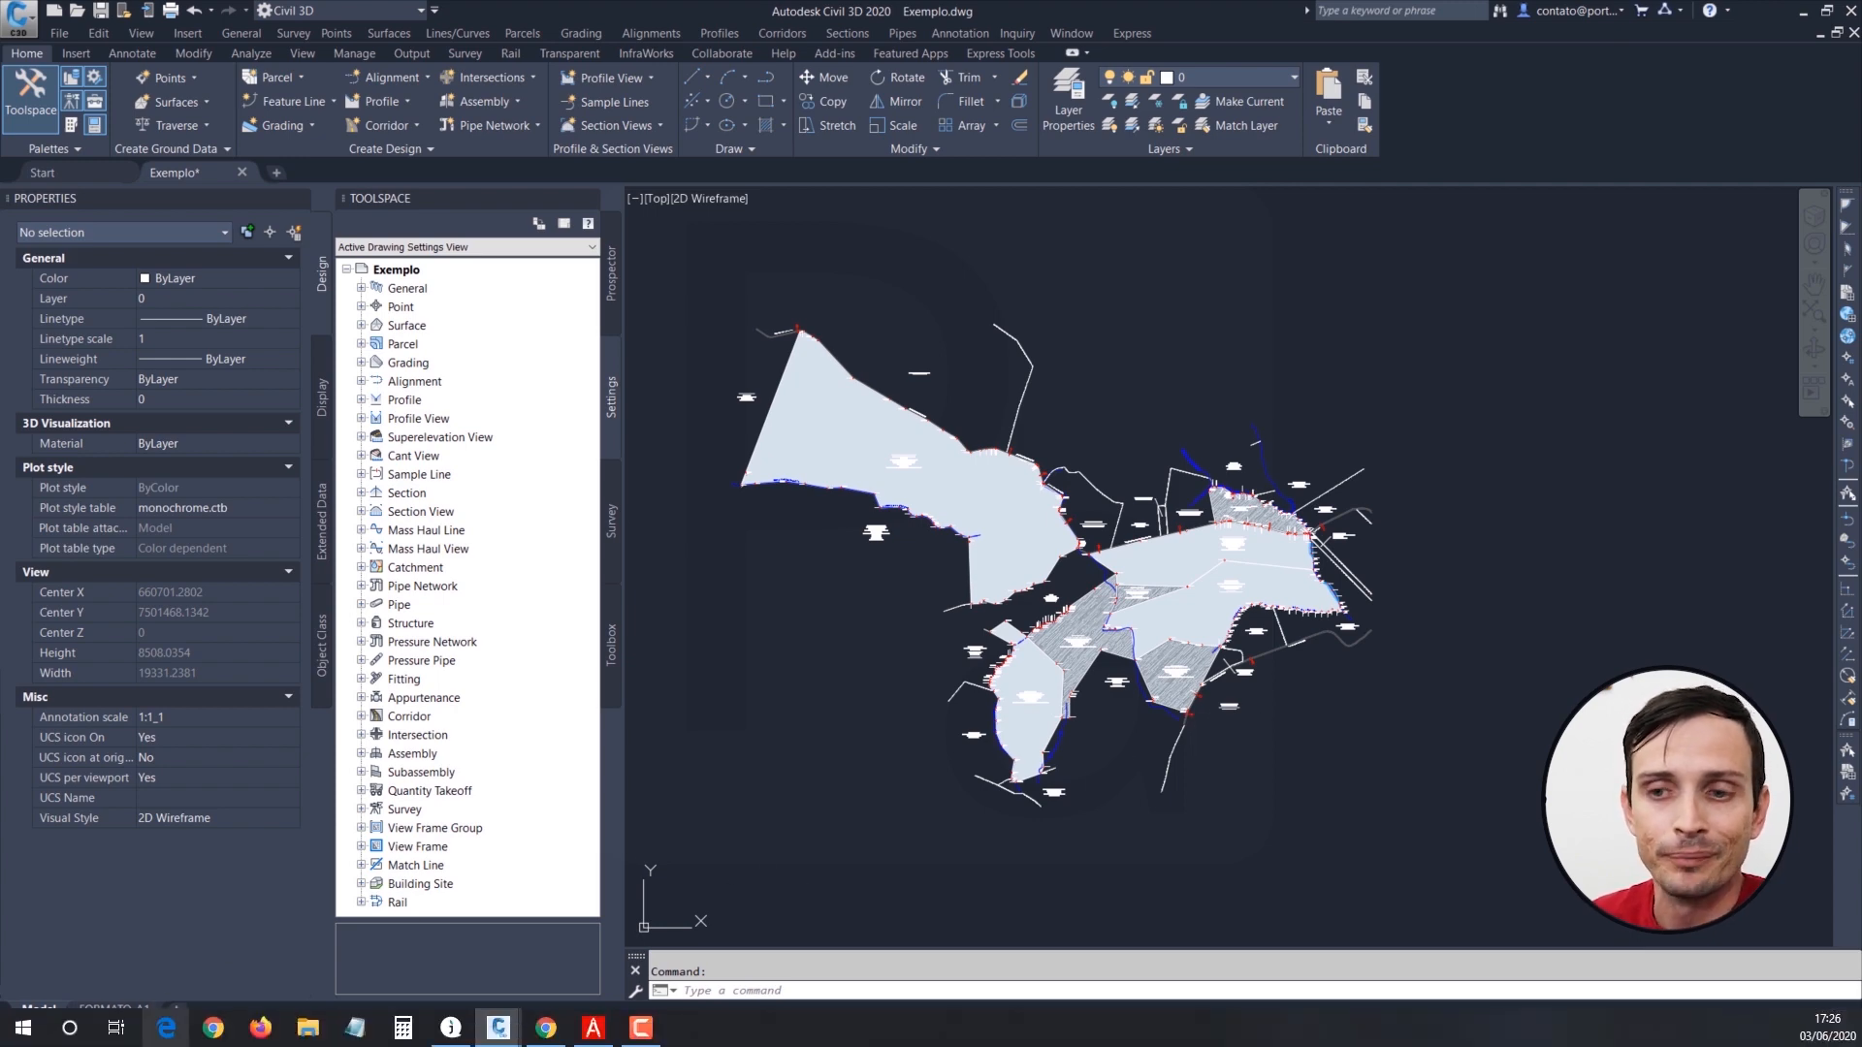
click(130, 1005)
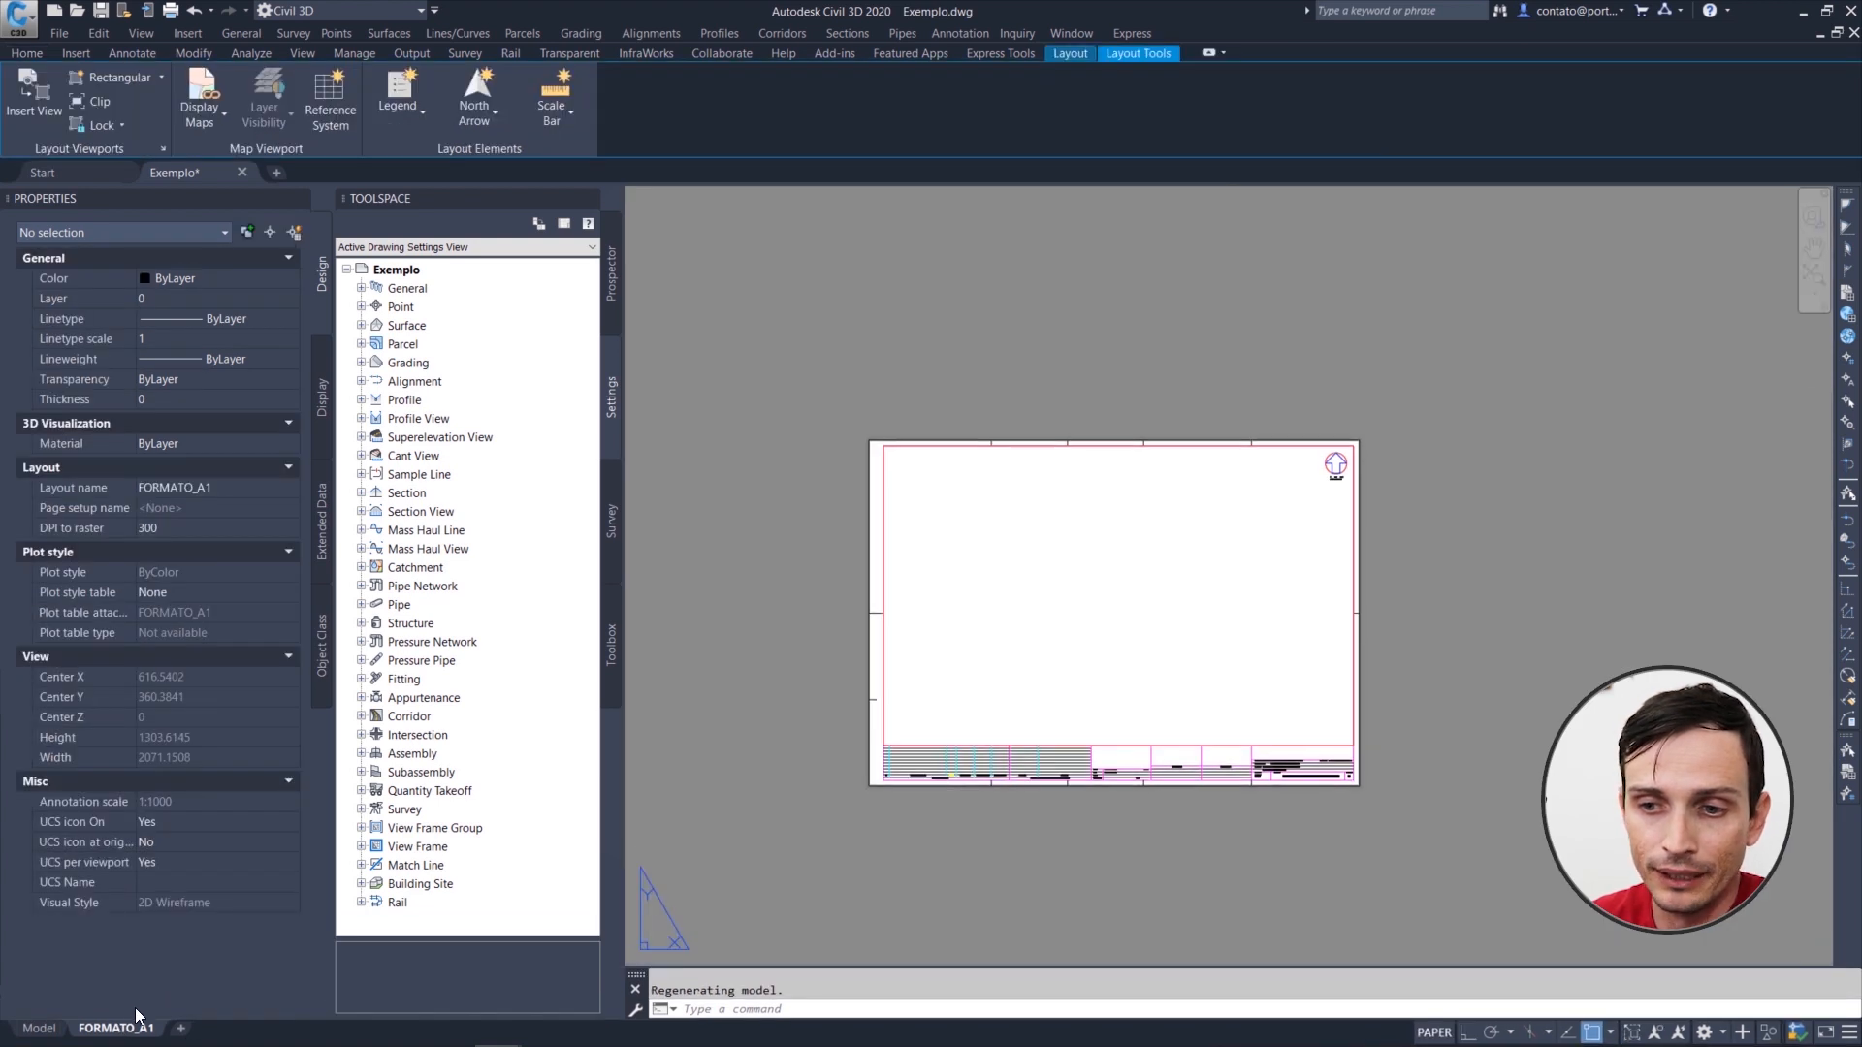
scroll(1078, 715, up, 2)
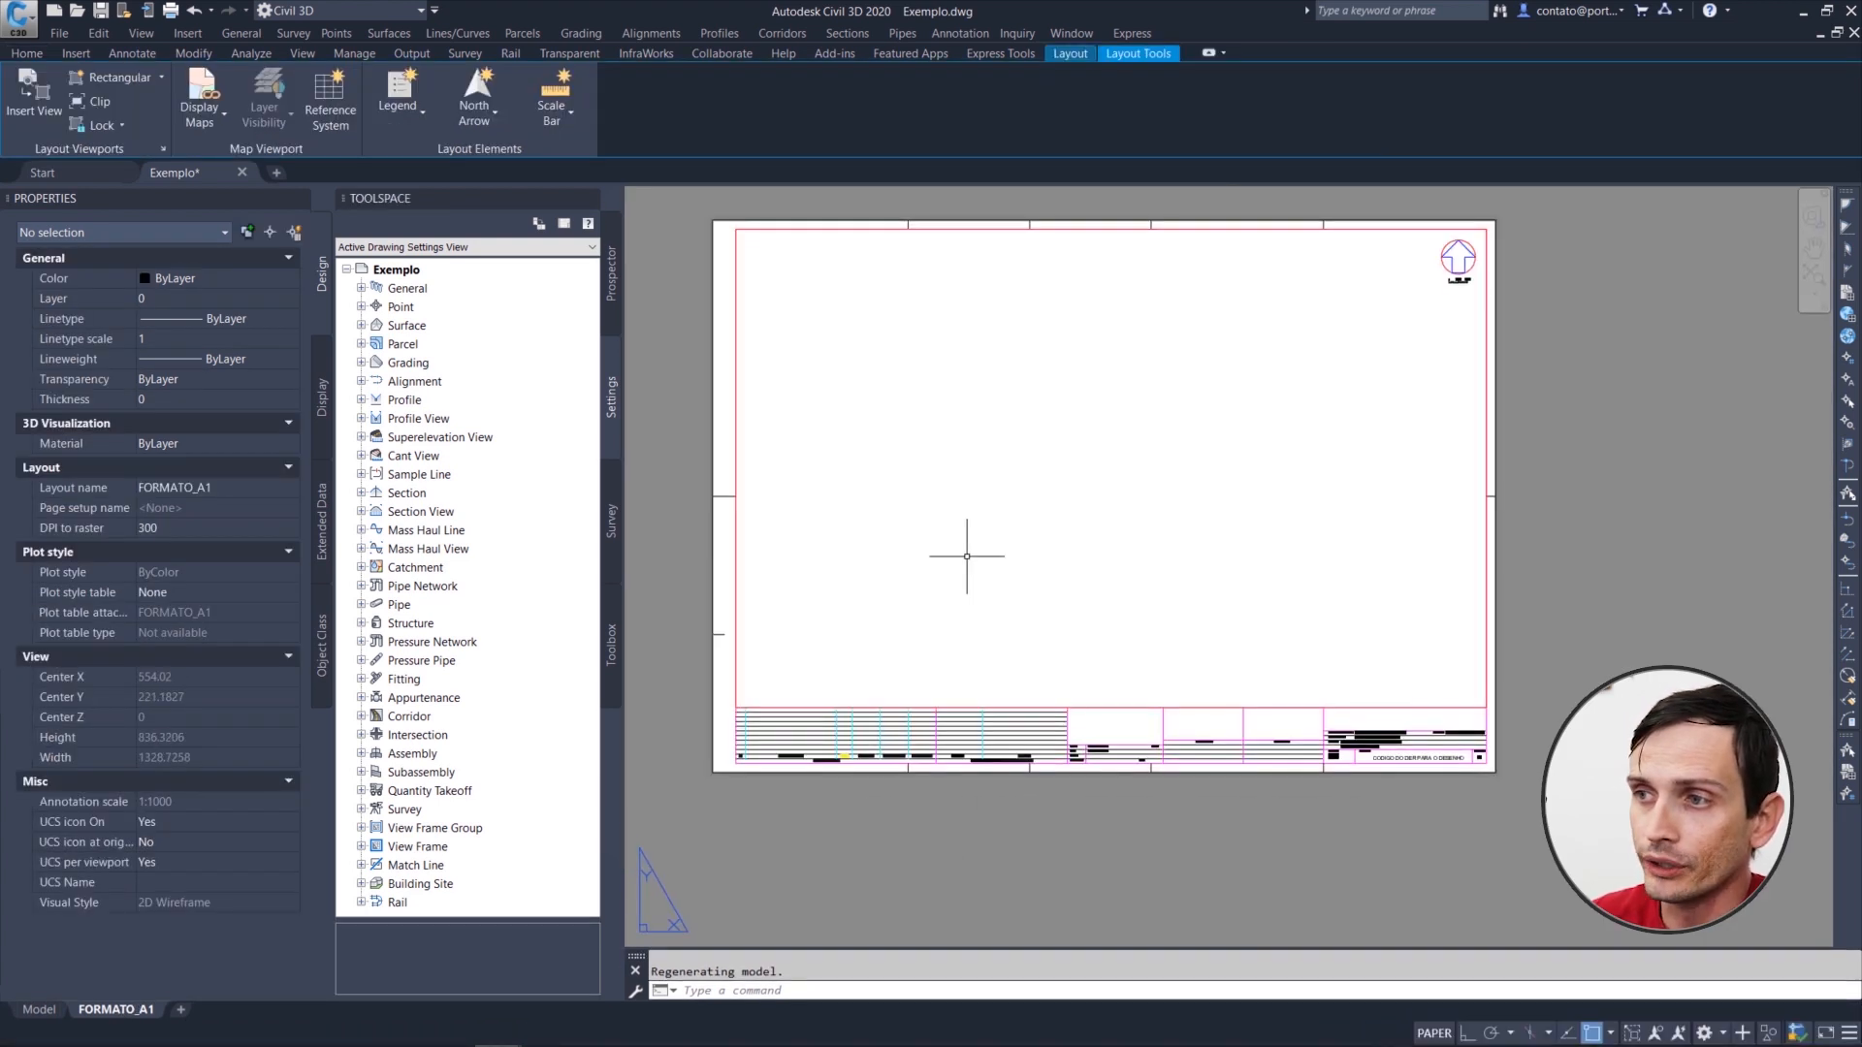
middle_drag(934, 535, 969, 595)
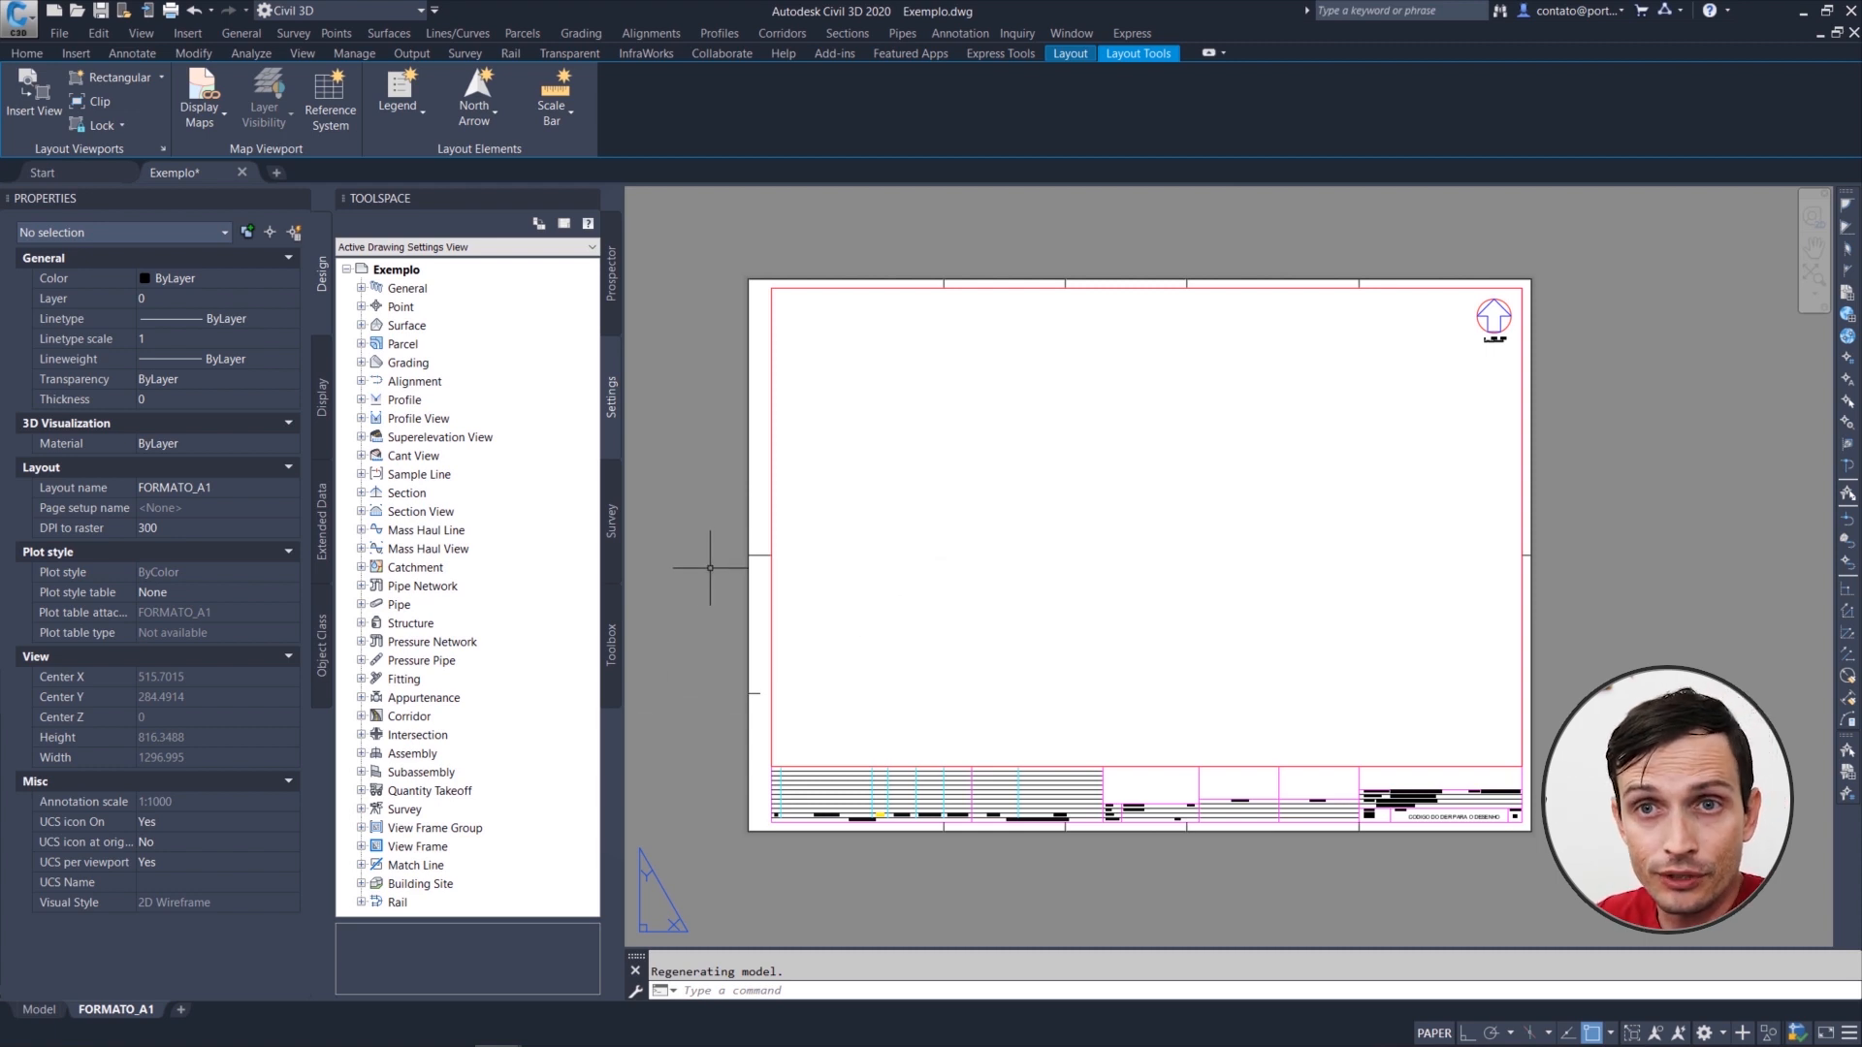
Step: Insert the A0 layout from the drawing file Pranchas PA.dwg, using the Drawing (*.dwg) file type for the template
right_click(127, 1015)
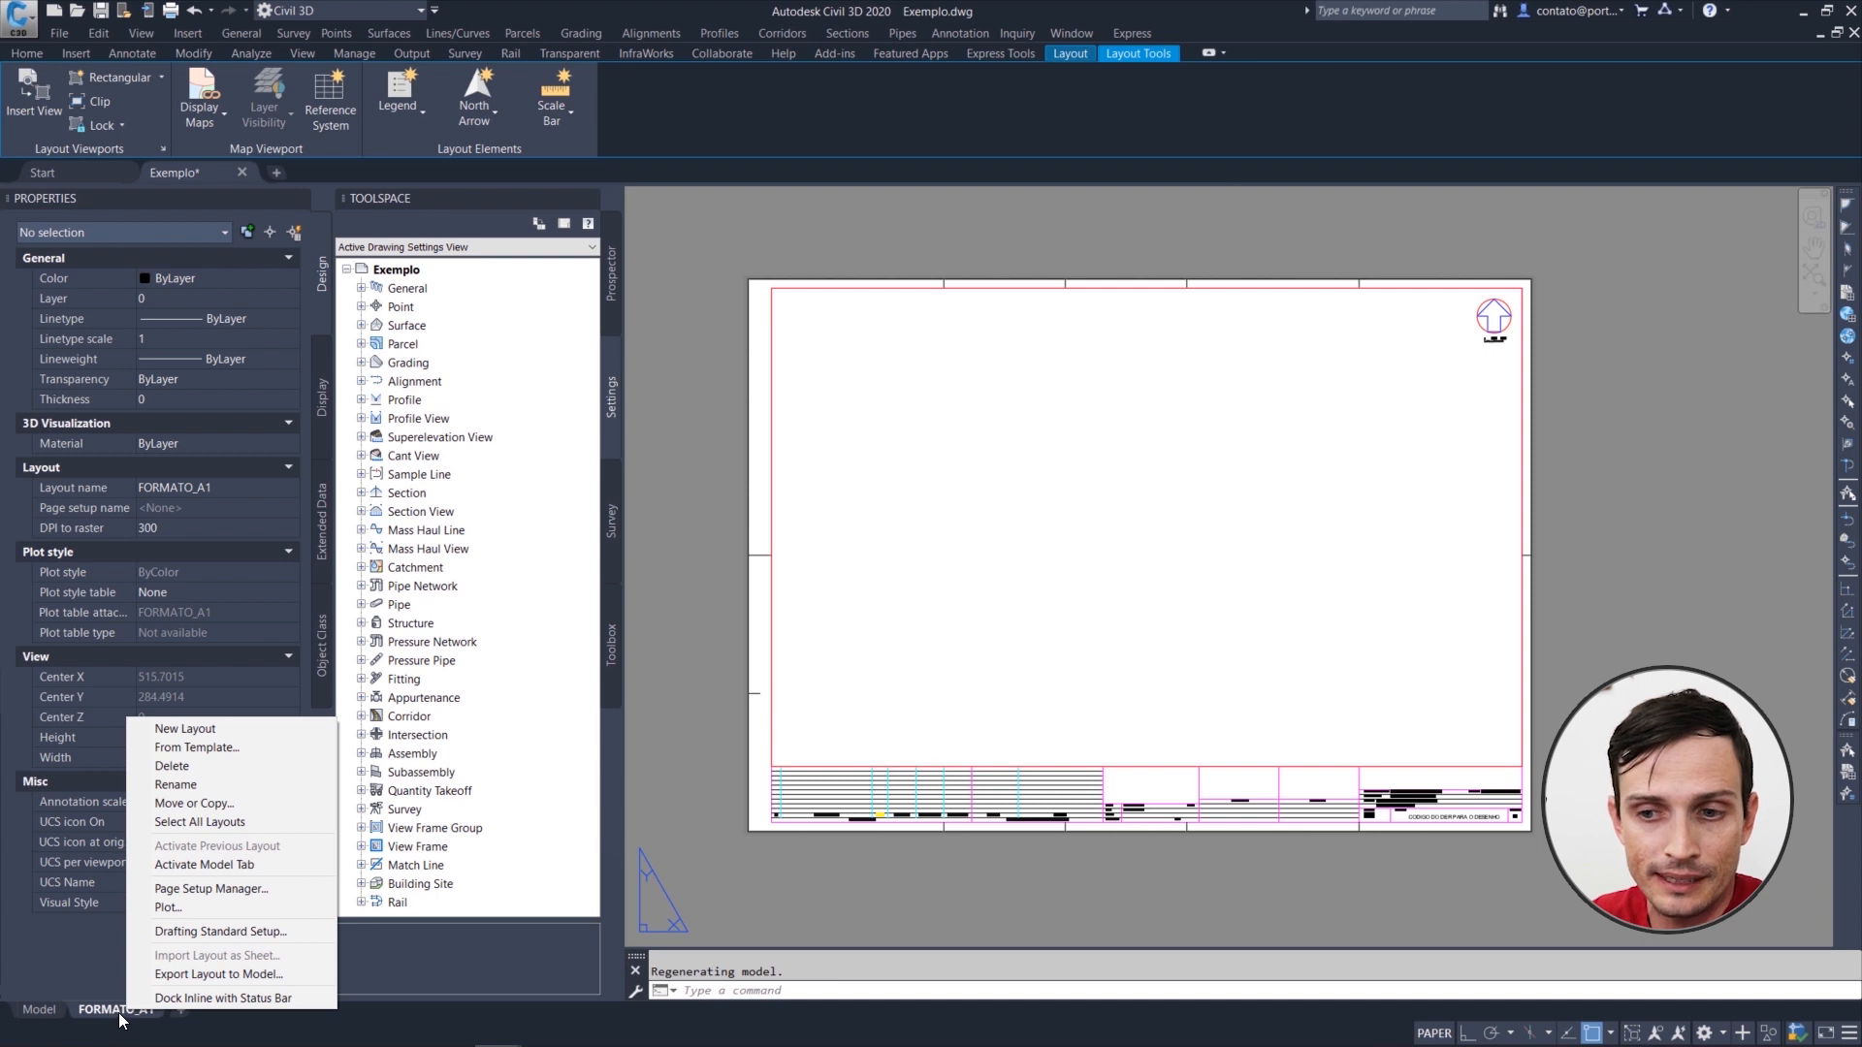
click(40, 1010)
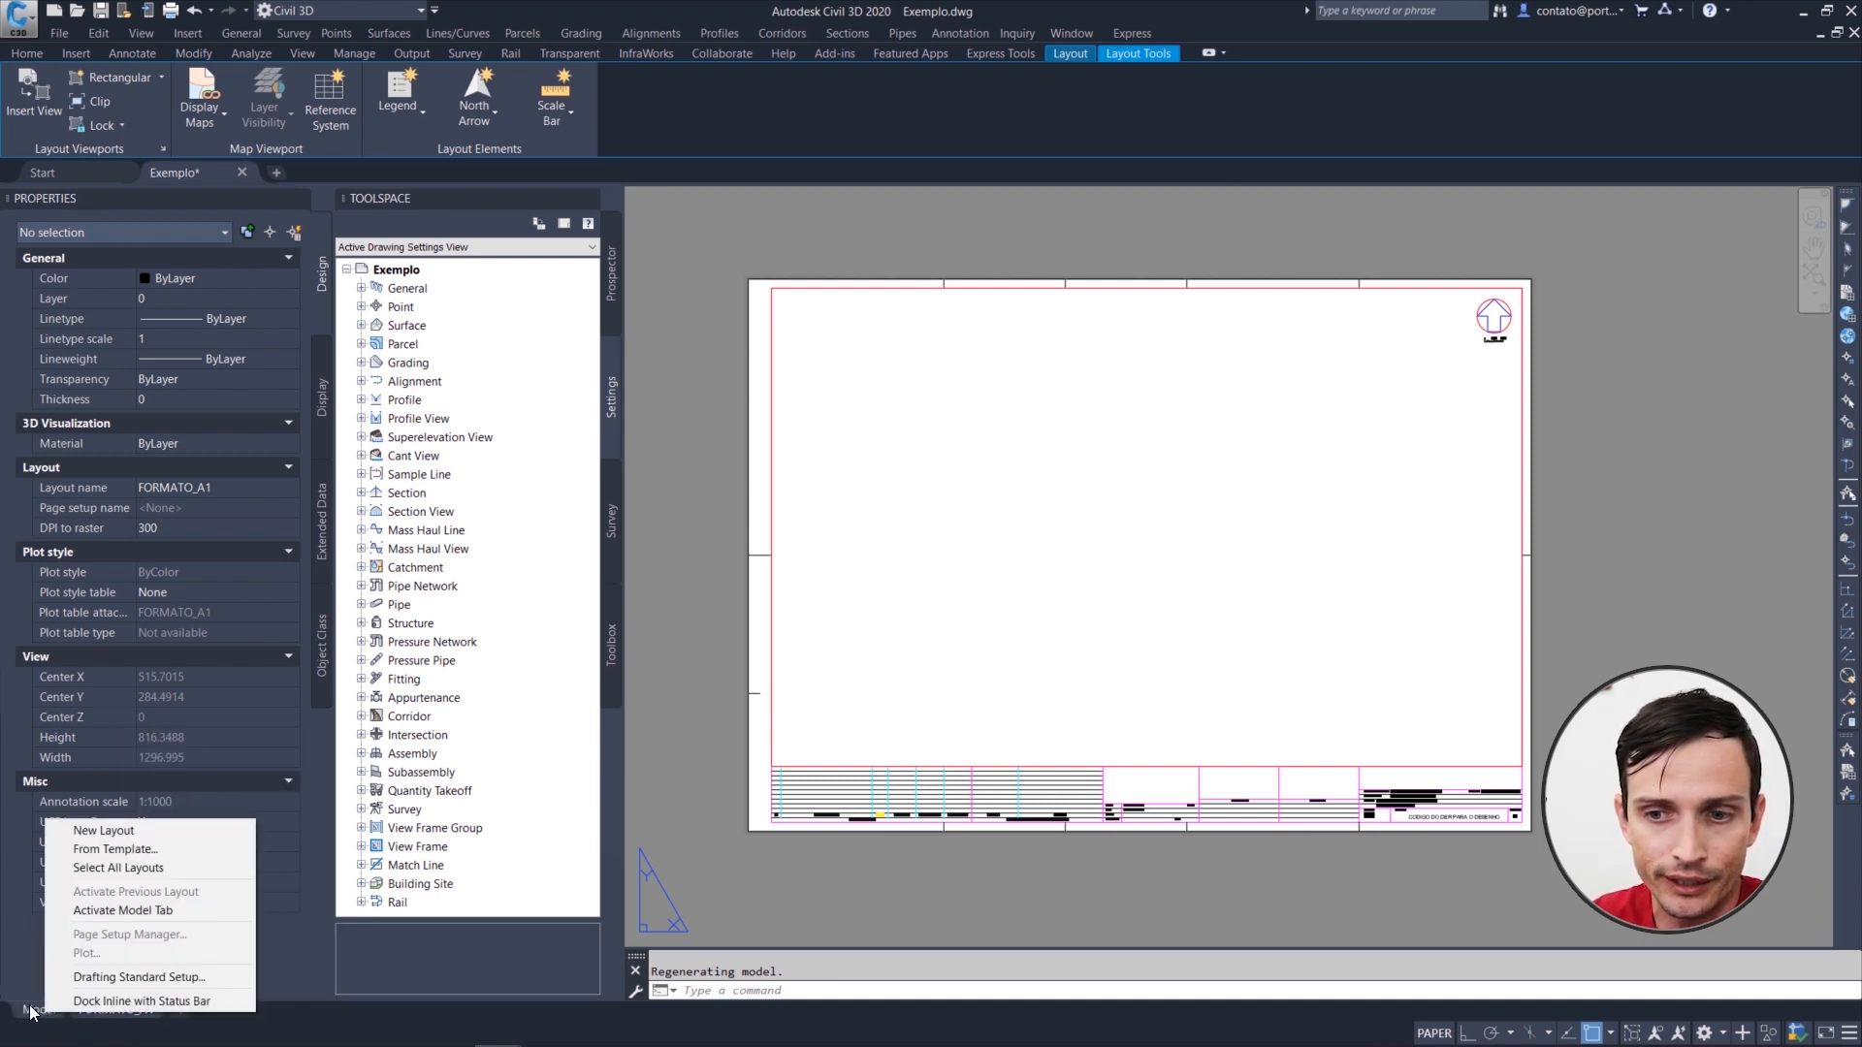
click(107, 851)
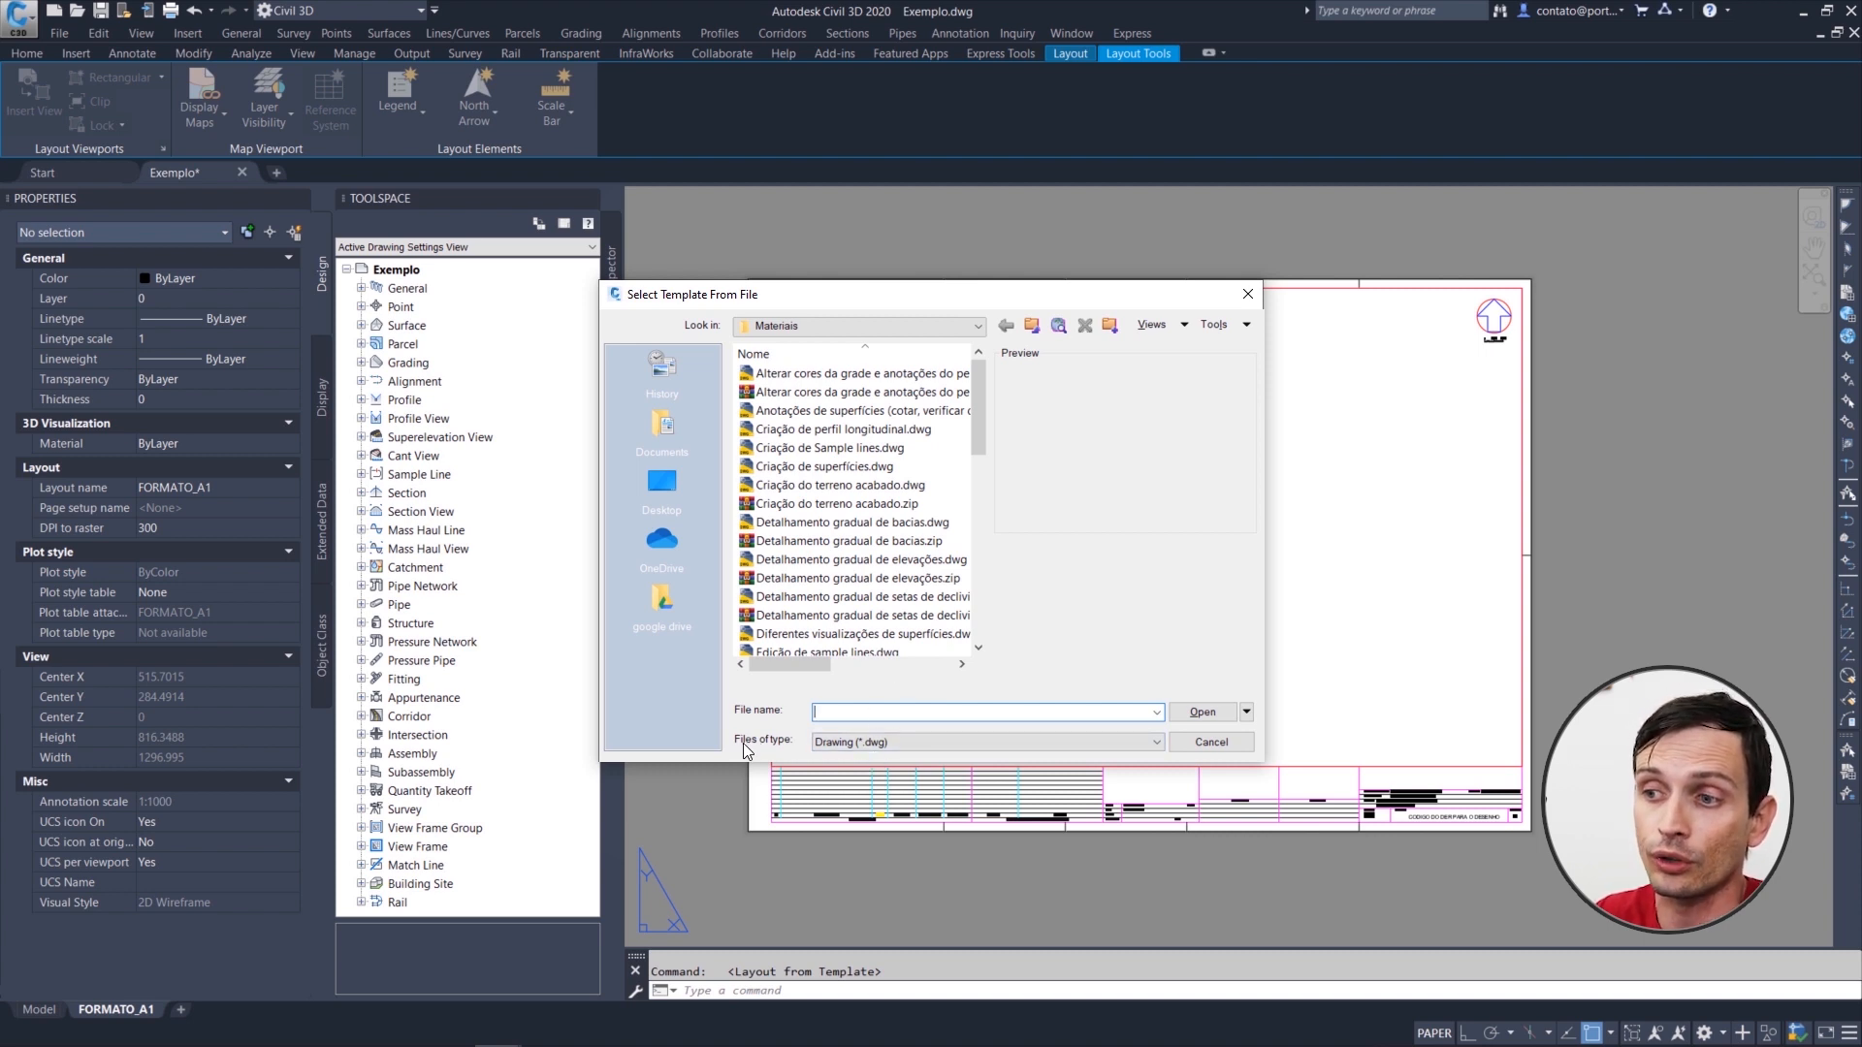
click(839, 742)
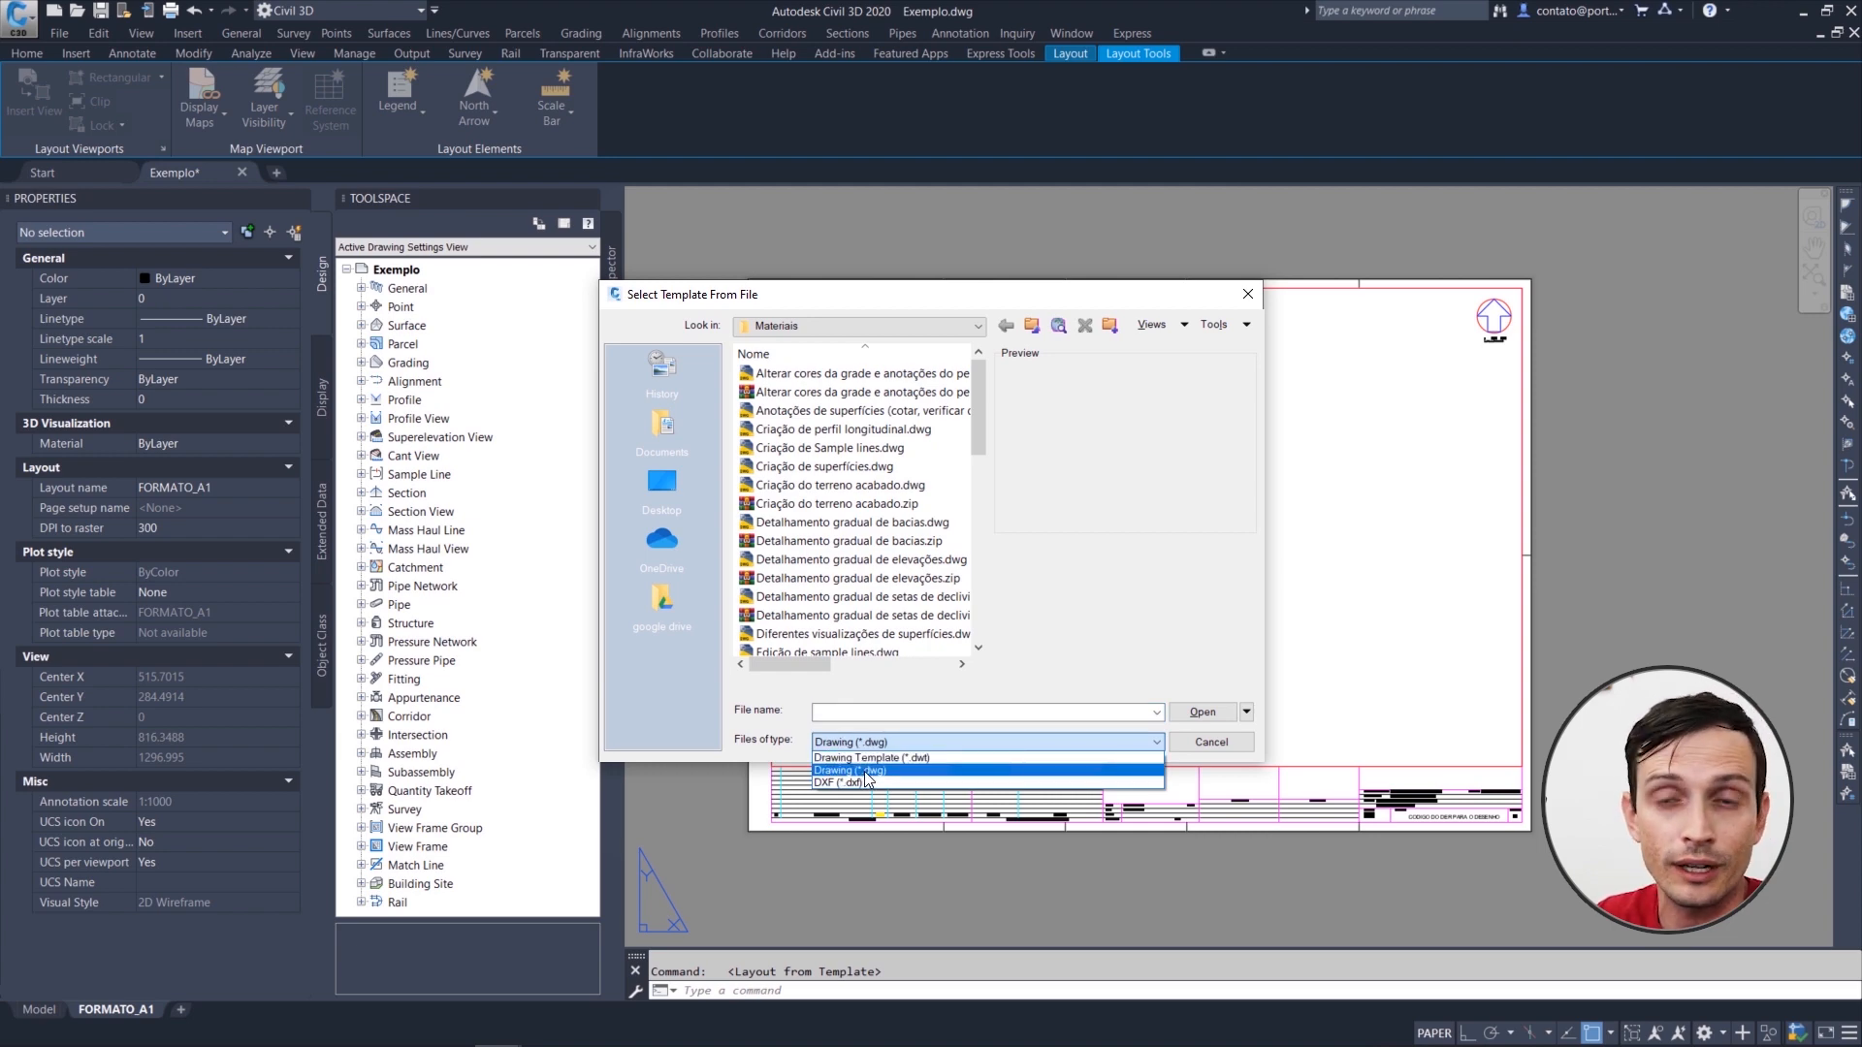
click(864, 771)
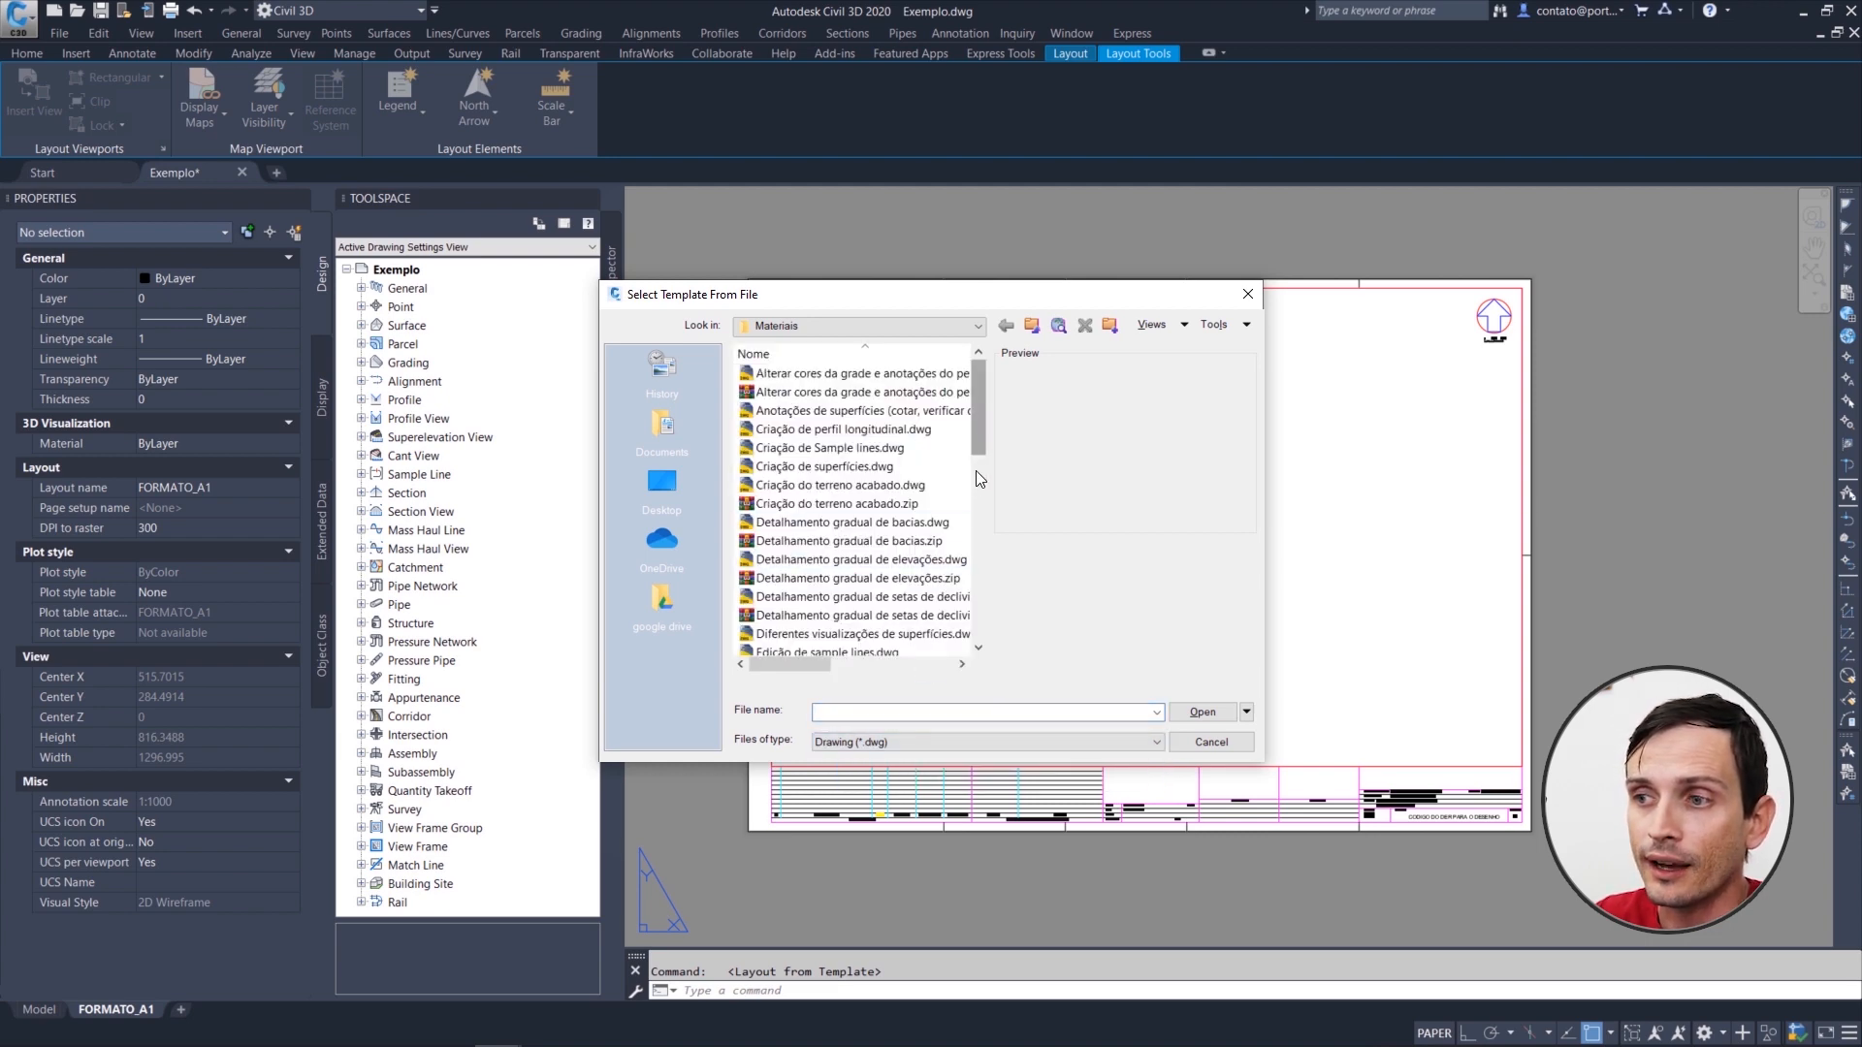
click(917, 485)
scroll(912, 490, down, 5)
click(844, 540)
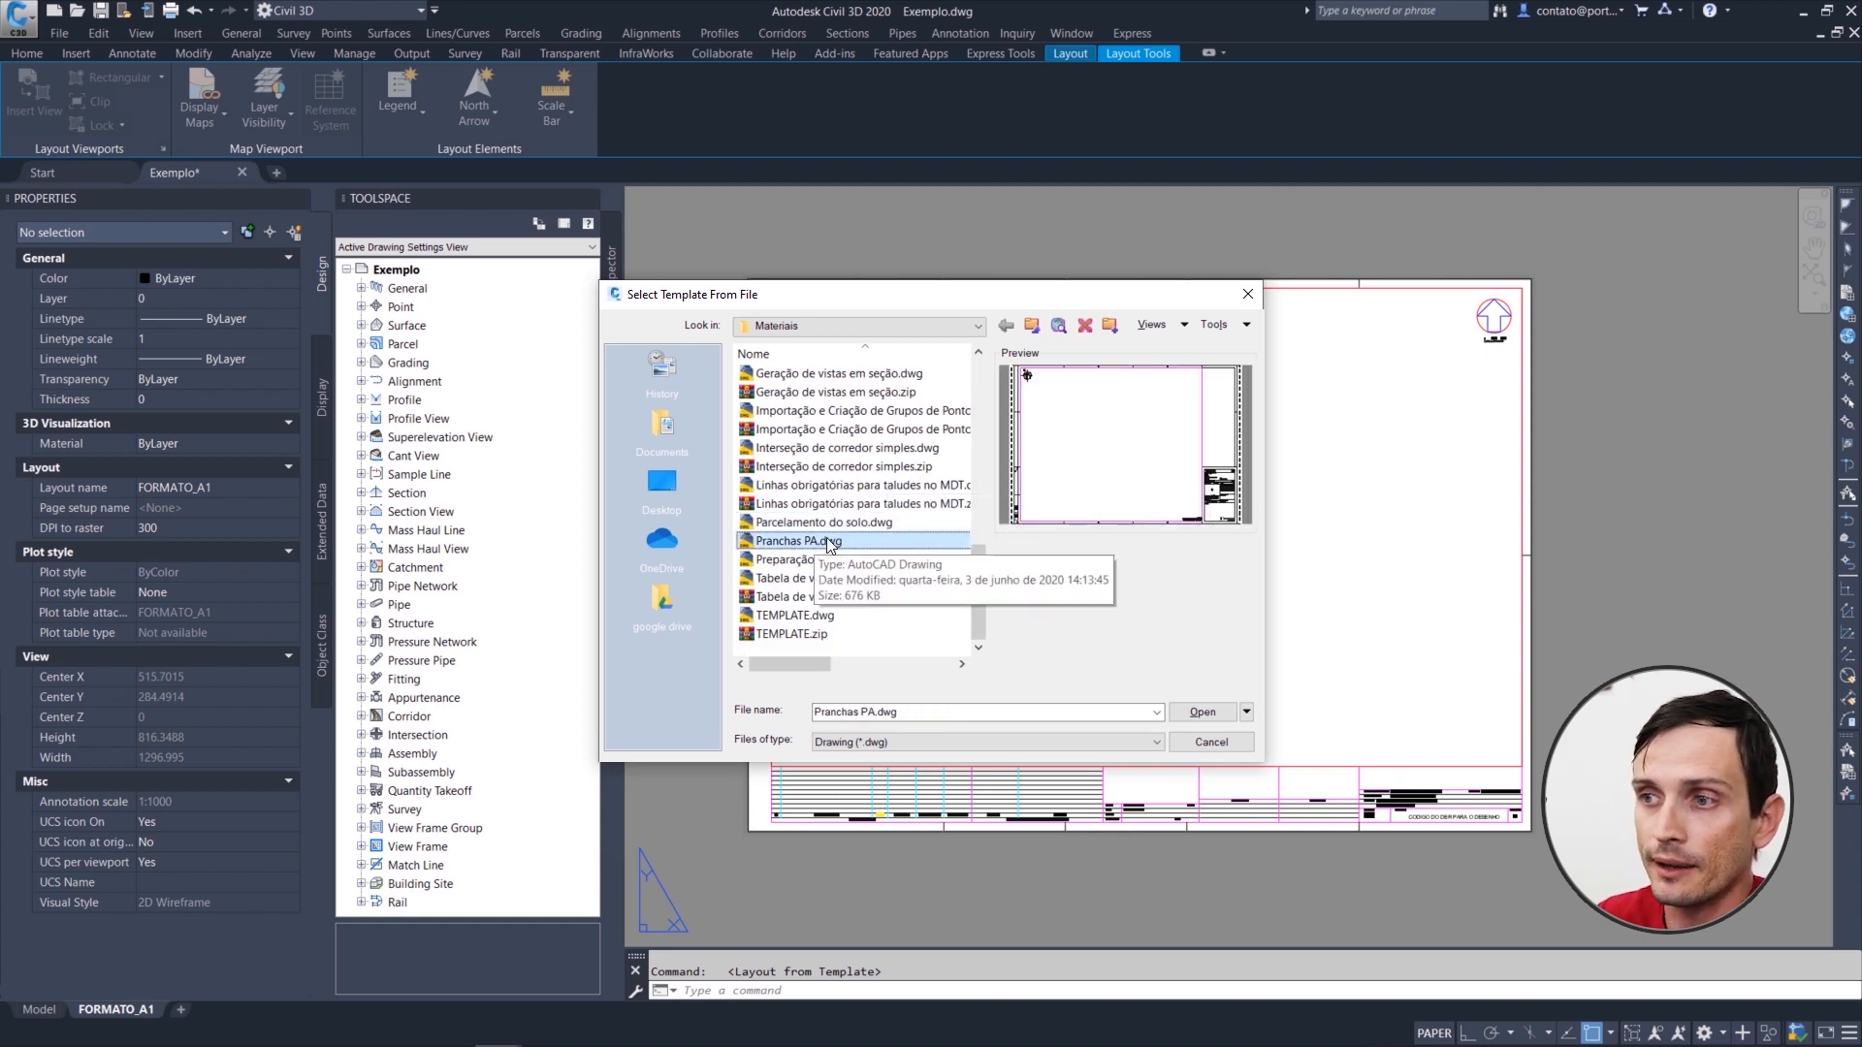
click(1202, 712)
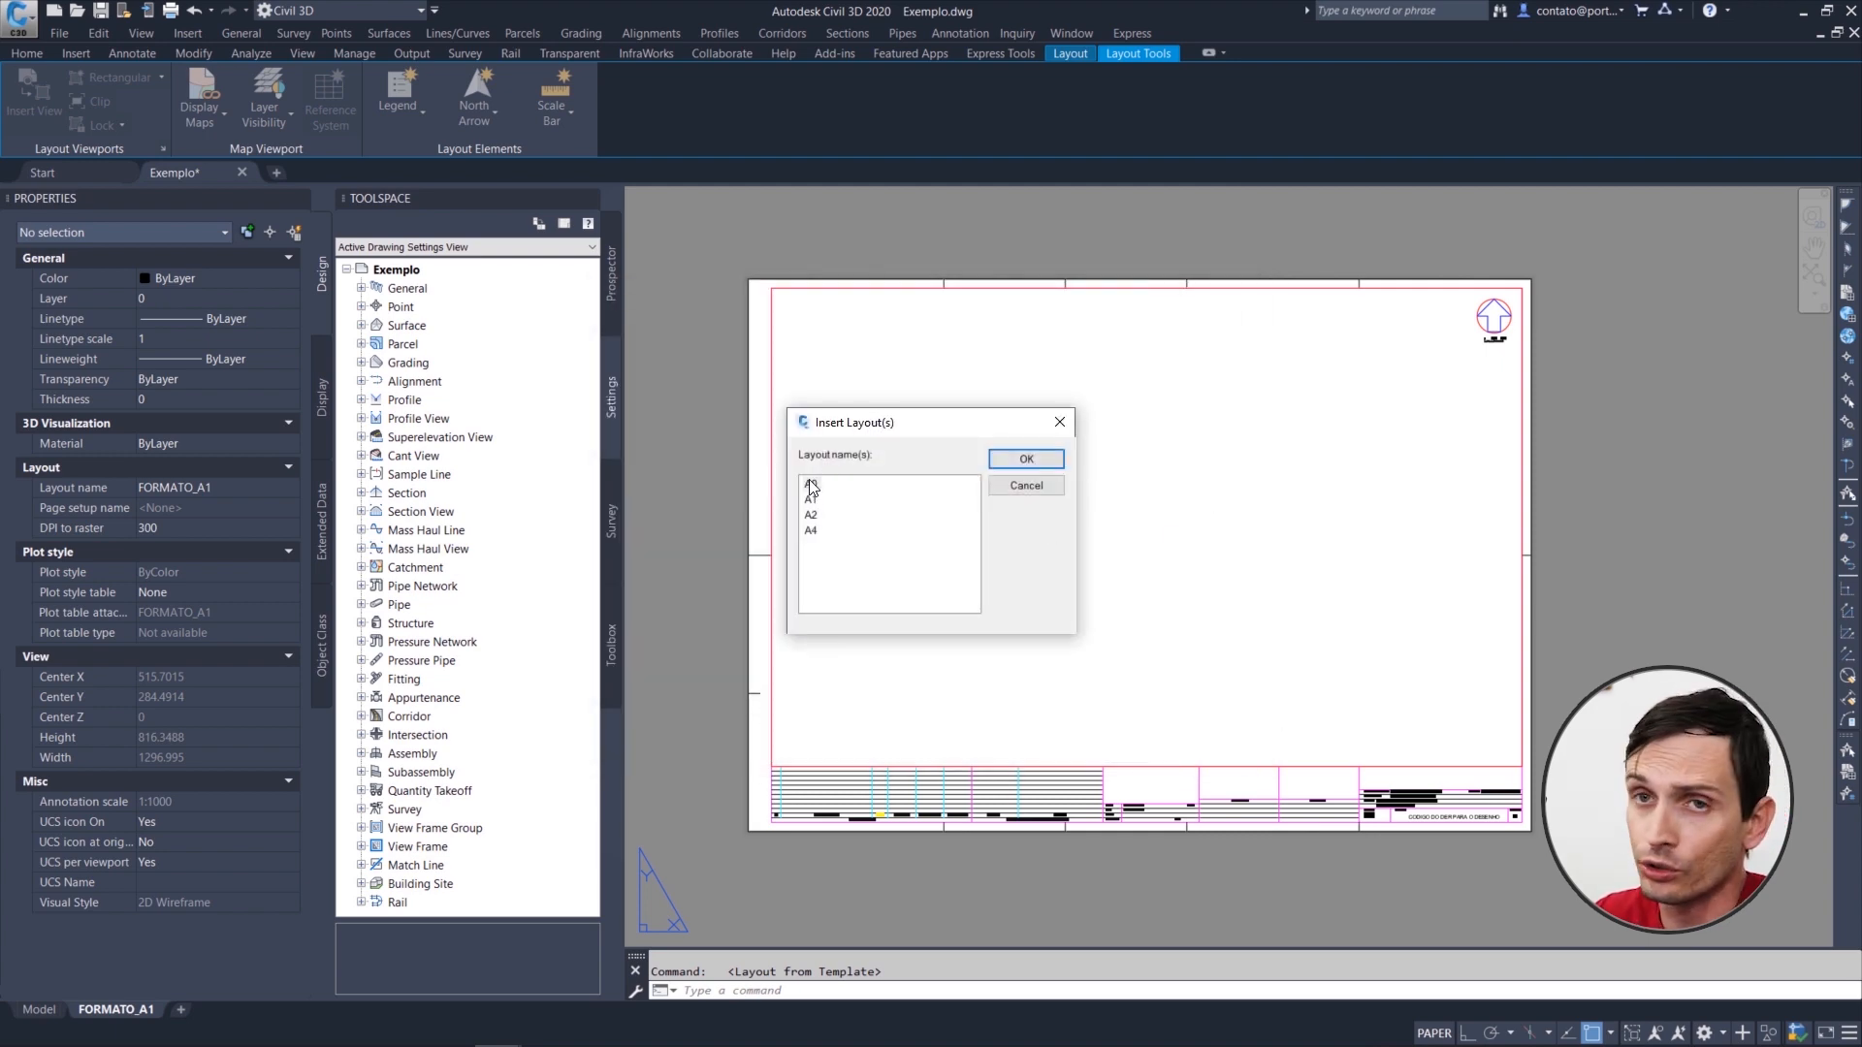
click(813, 485)
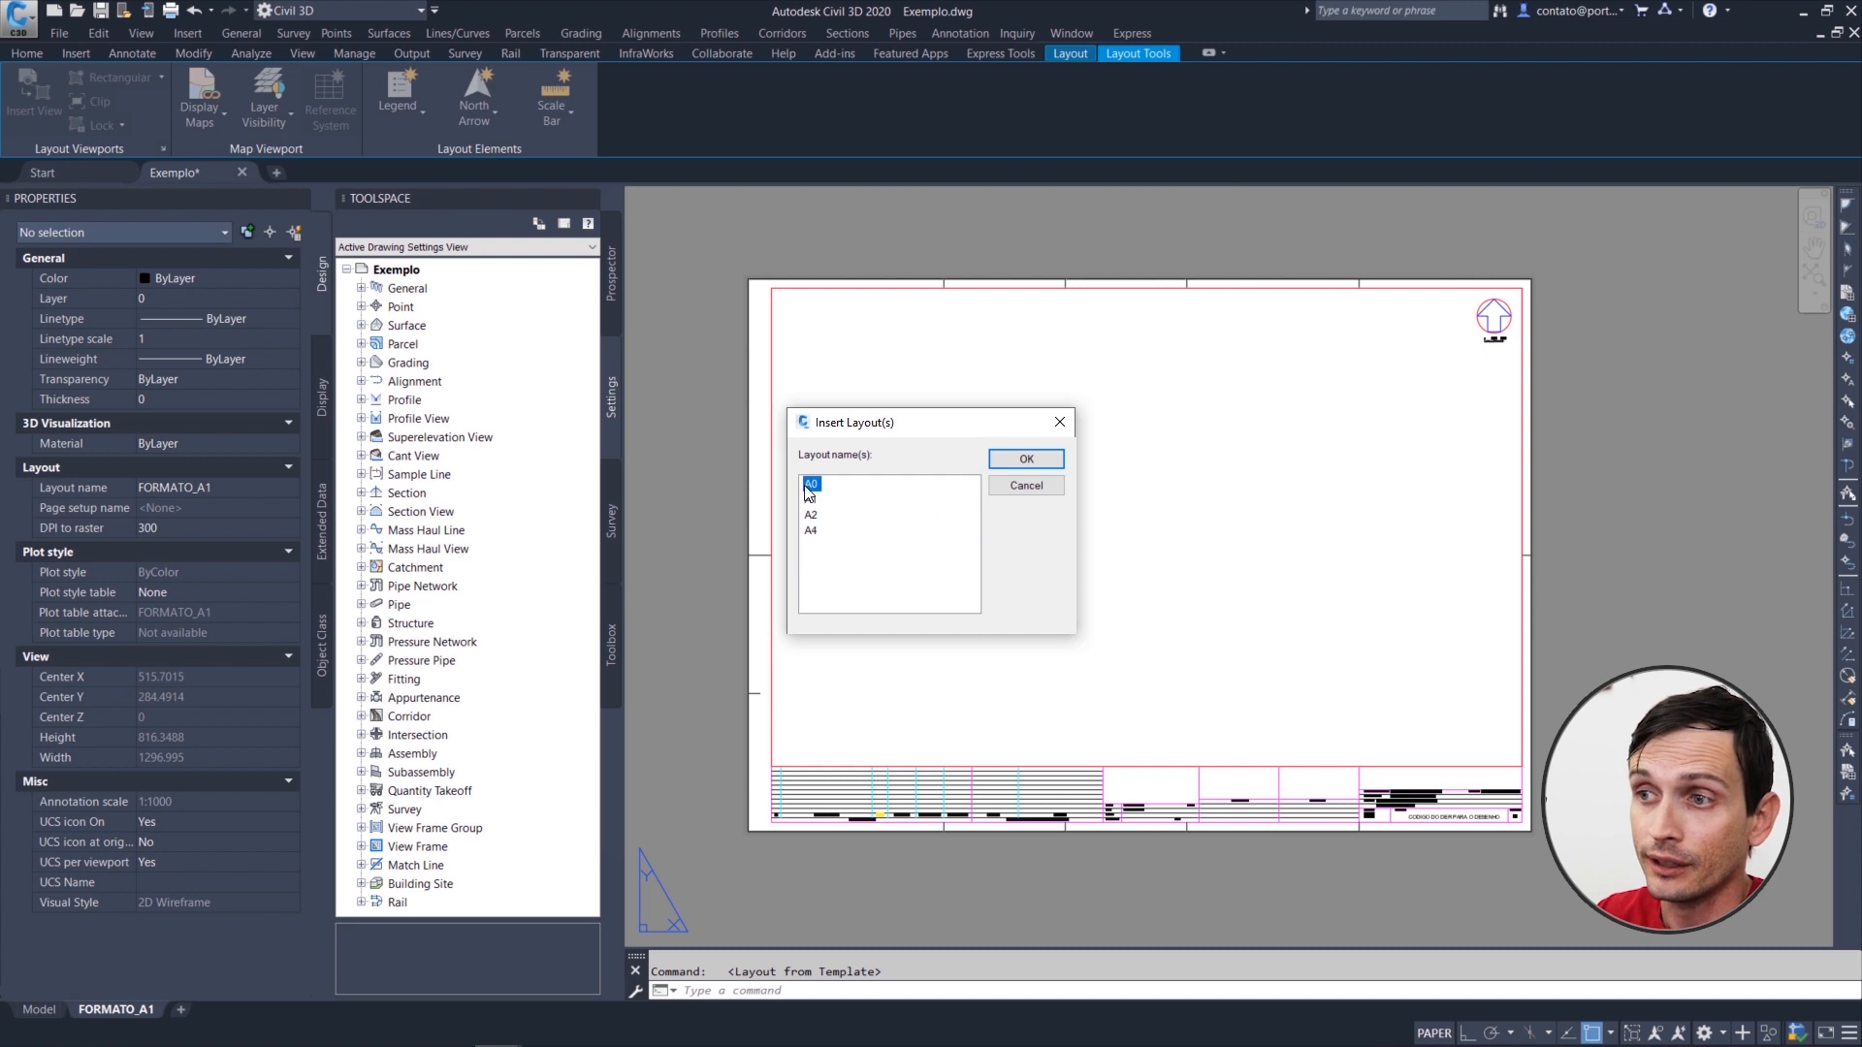
click(1019, 463)
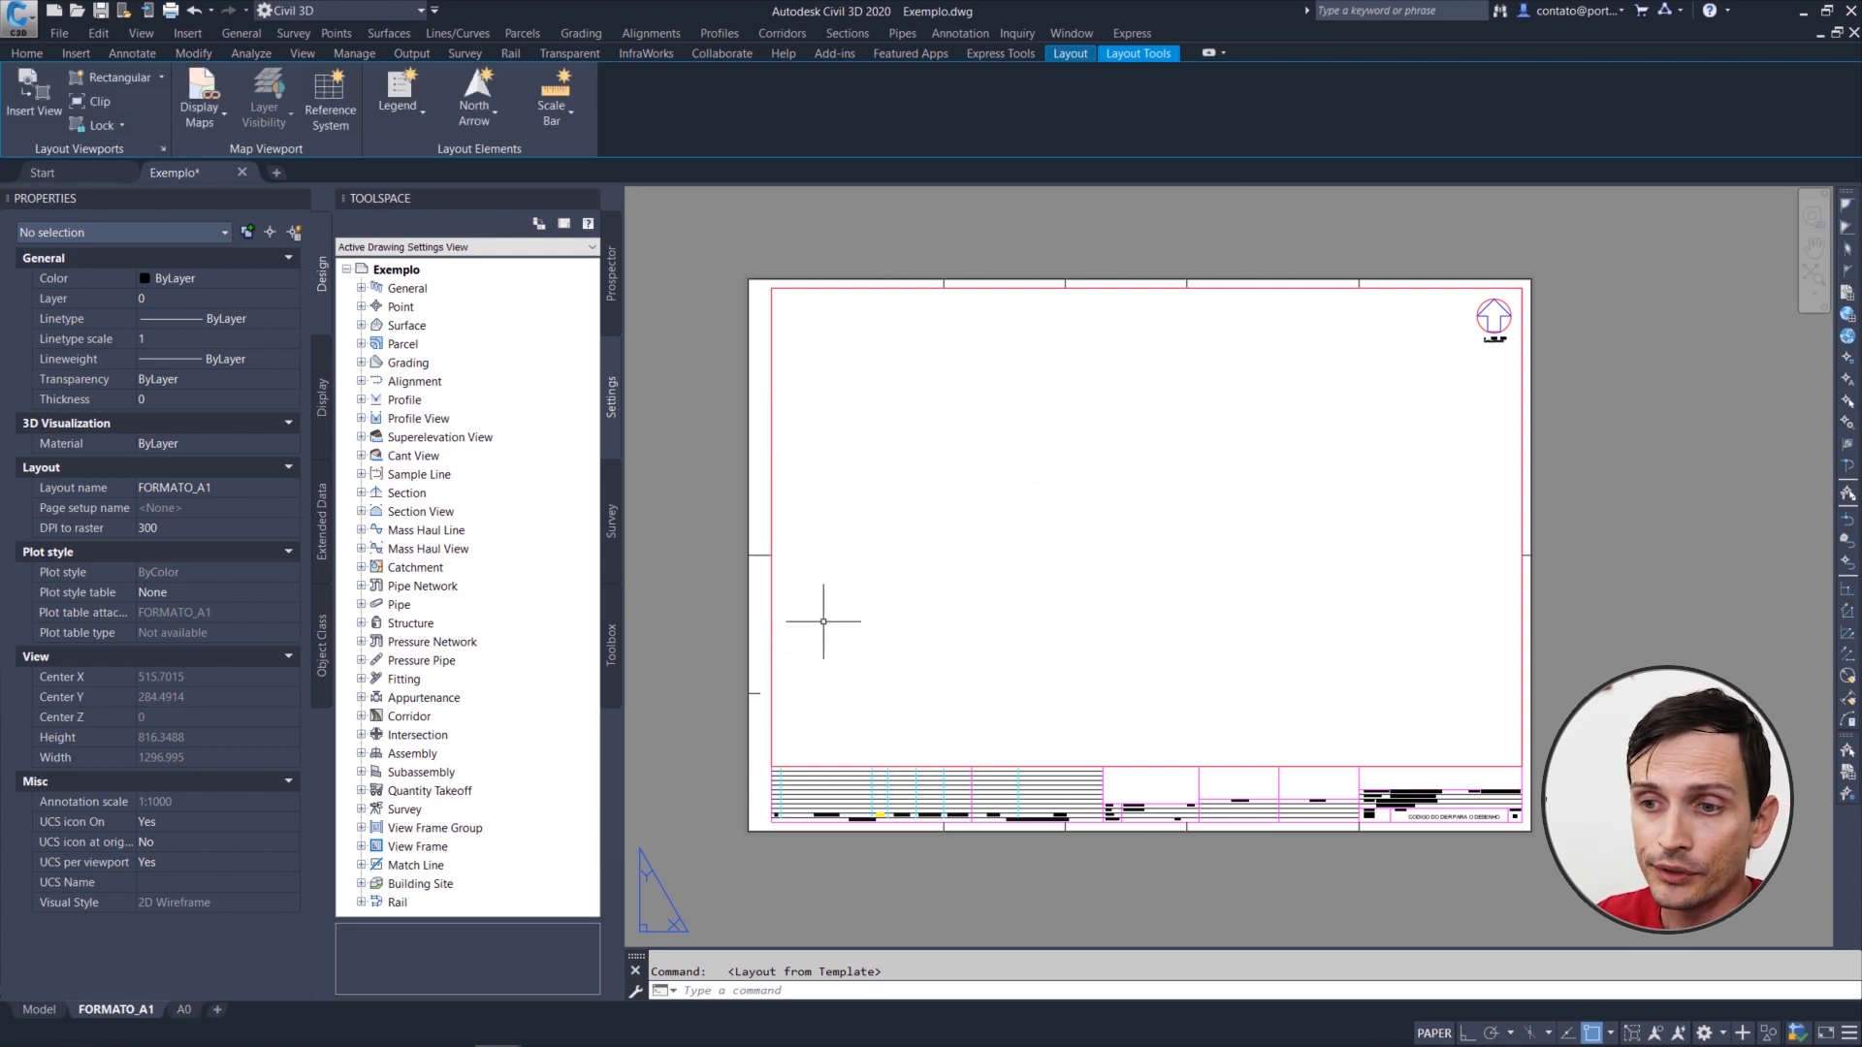
Step: Open the A0 layout and permanently delete the FORMATO_A1 layout
click(184, 1011)
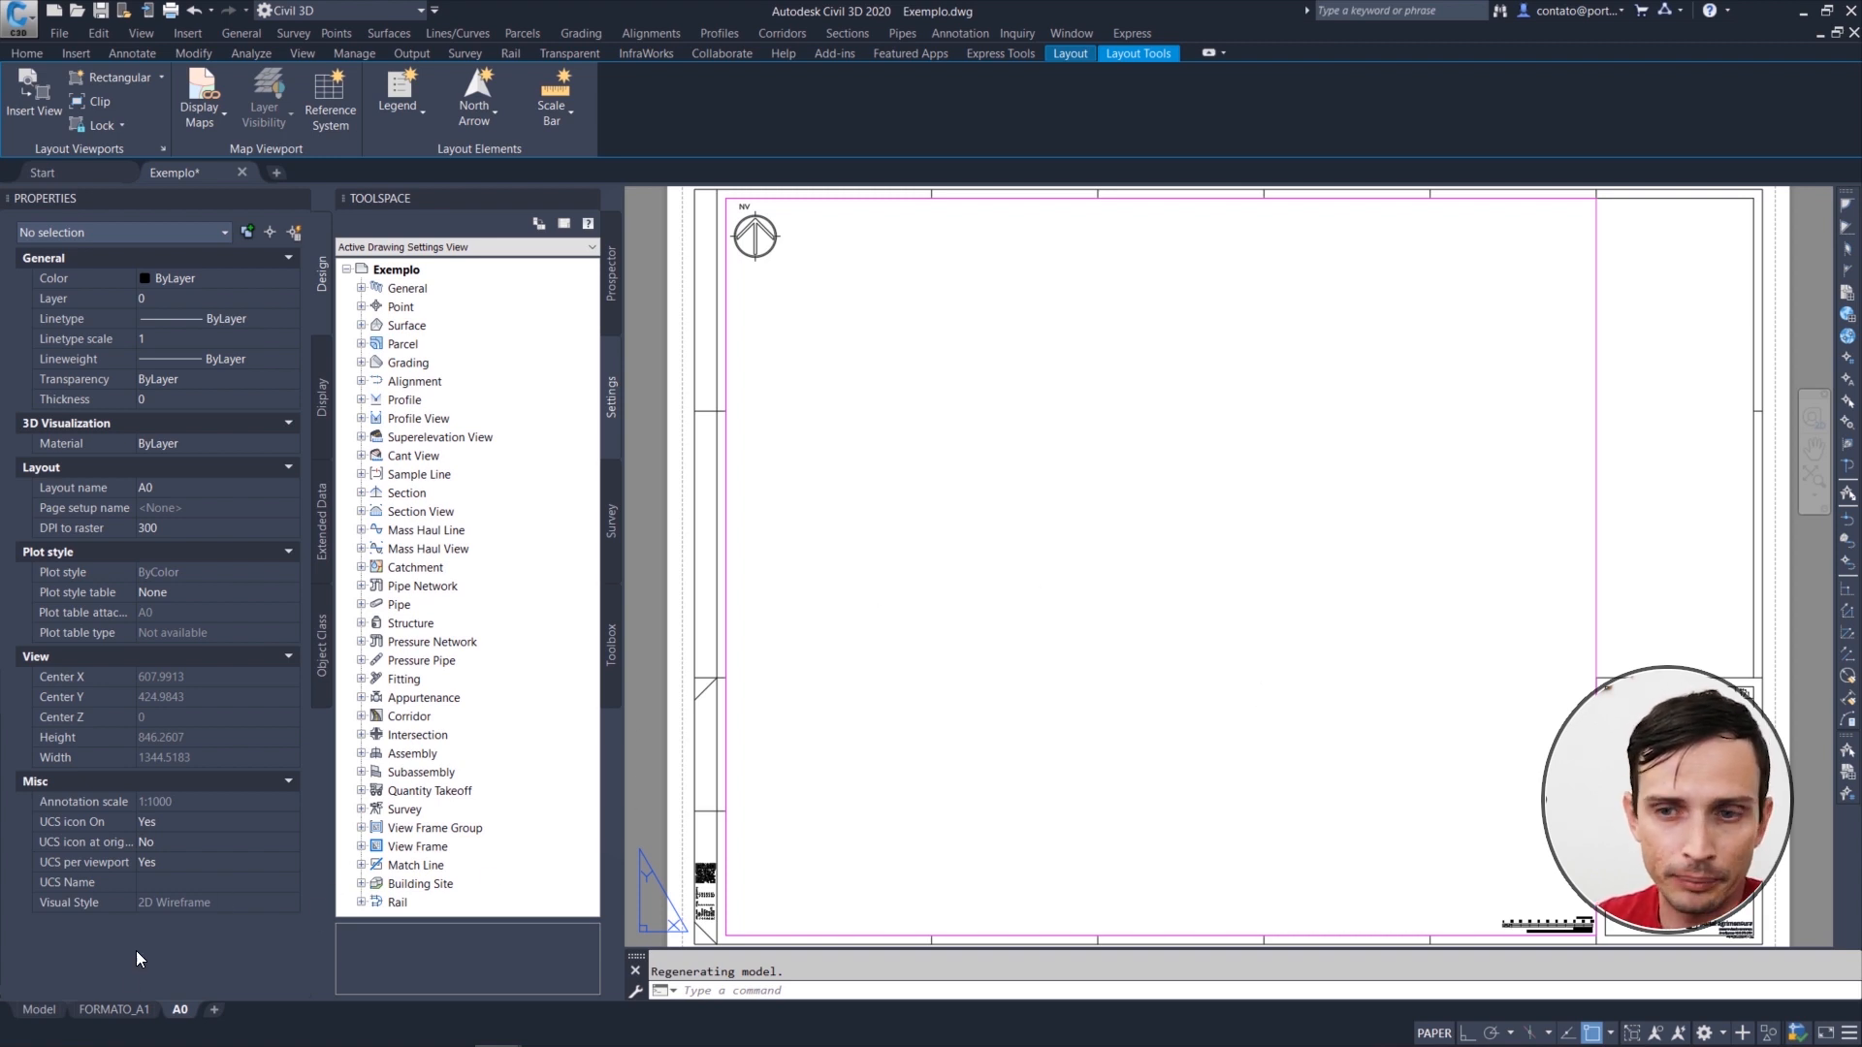
right_click(104, 1015)
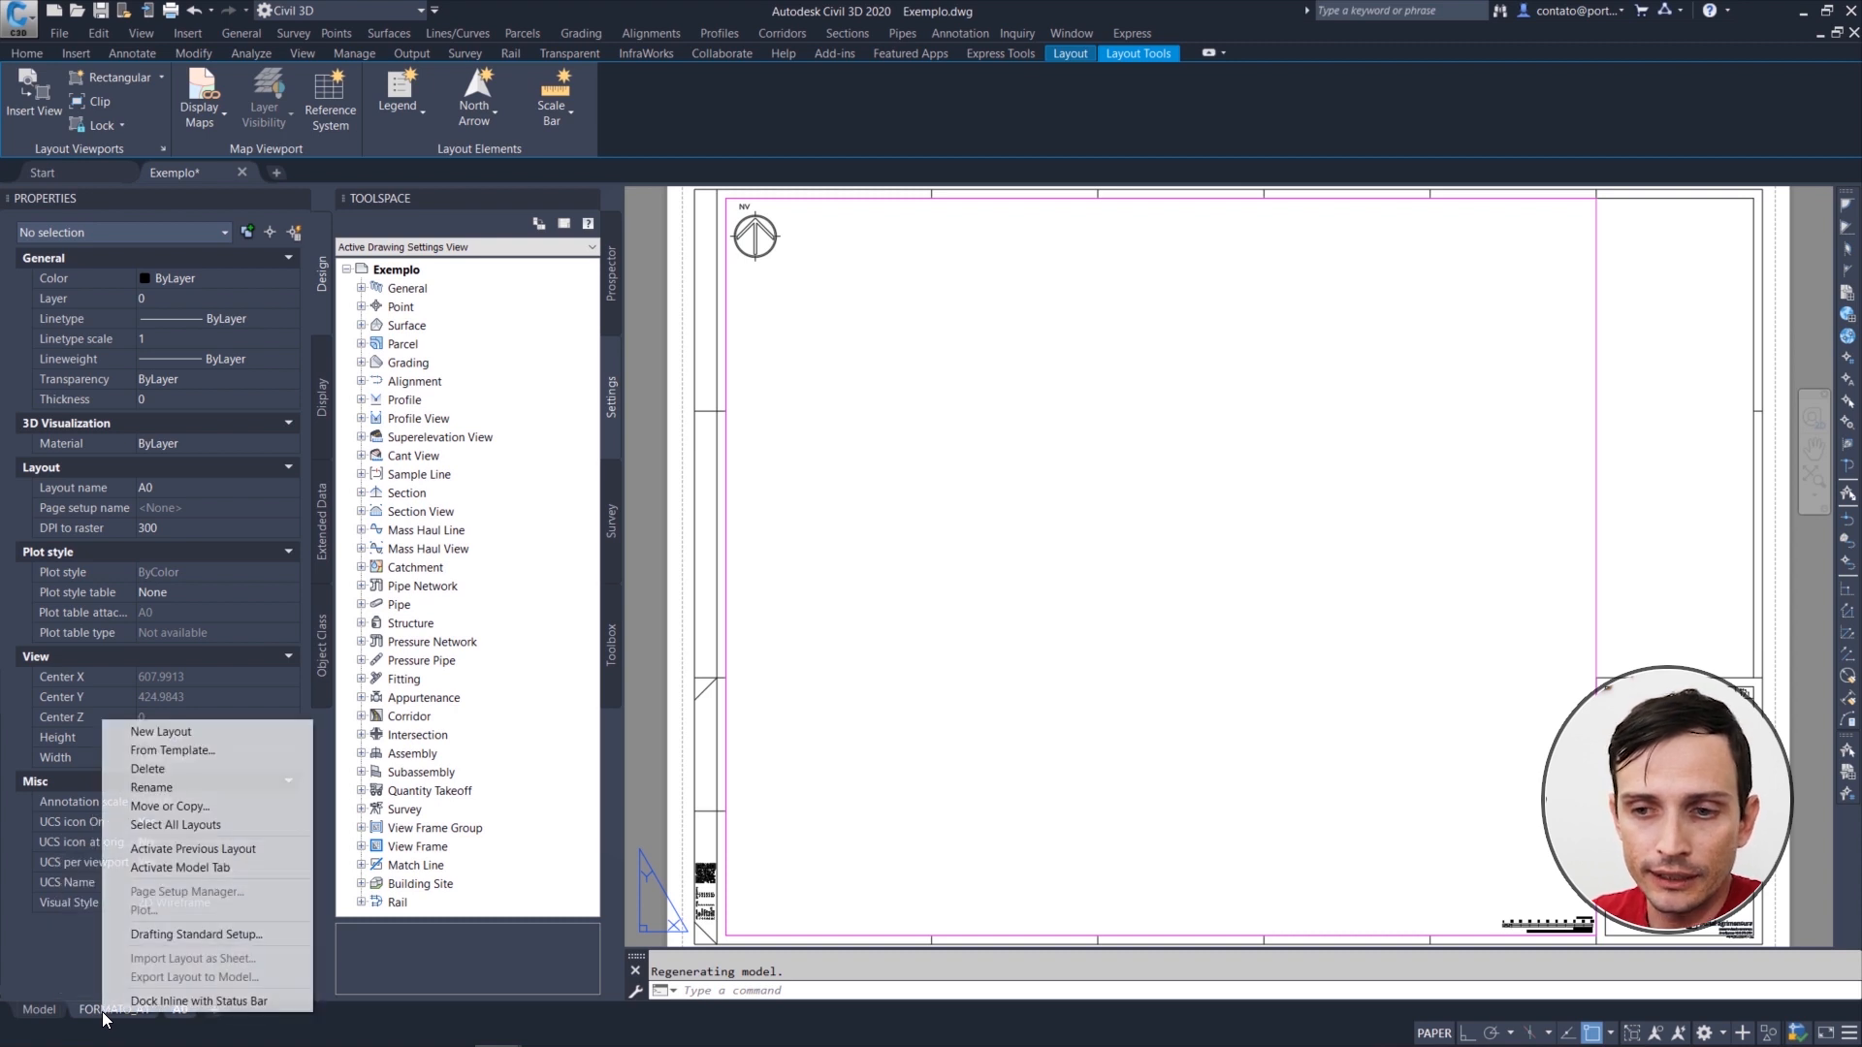
click(153, 770)
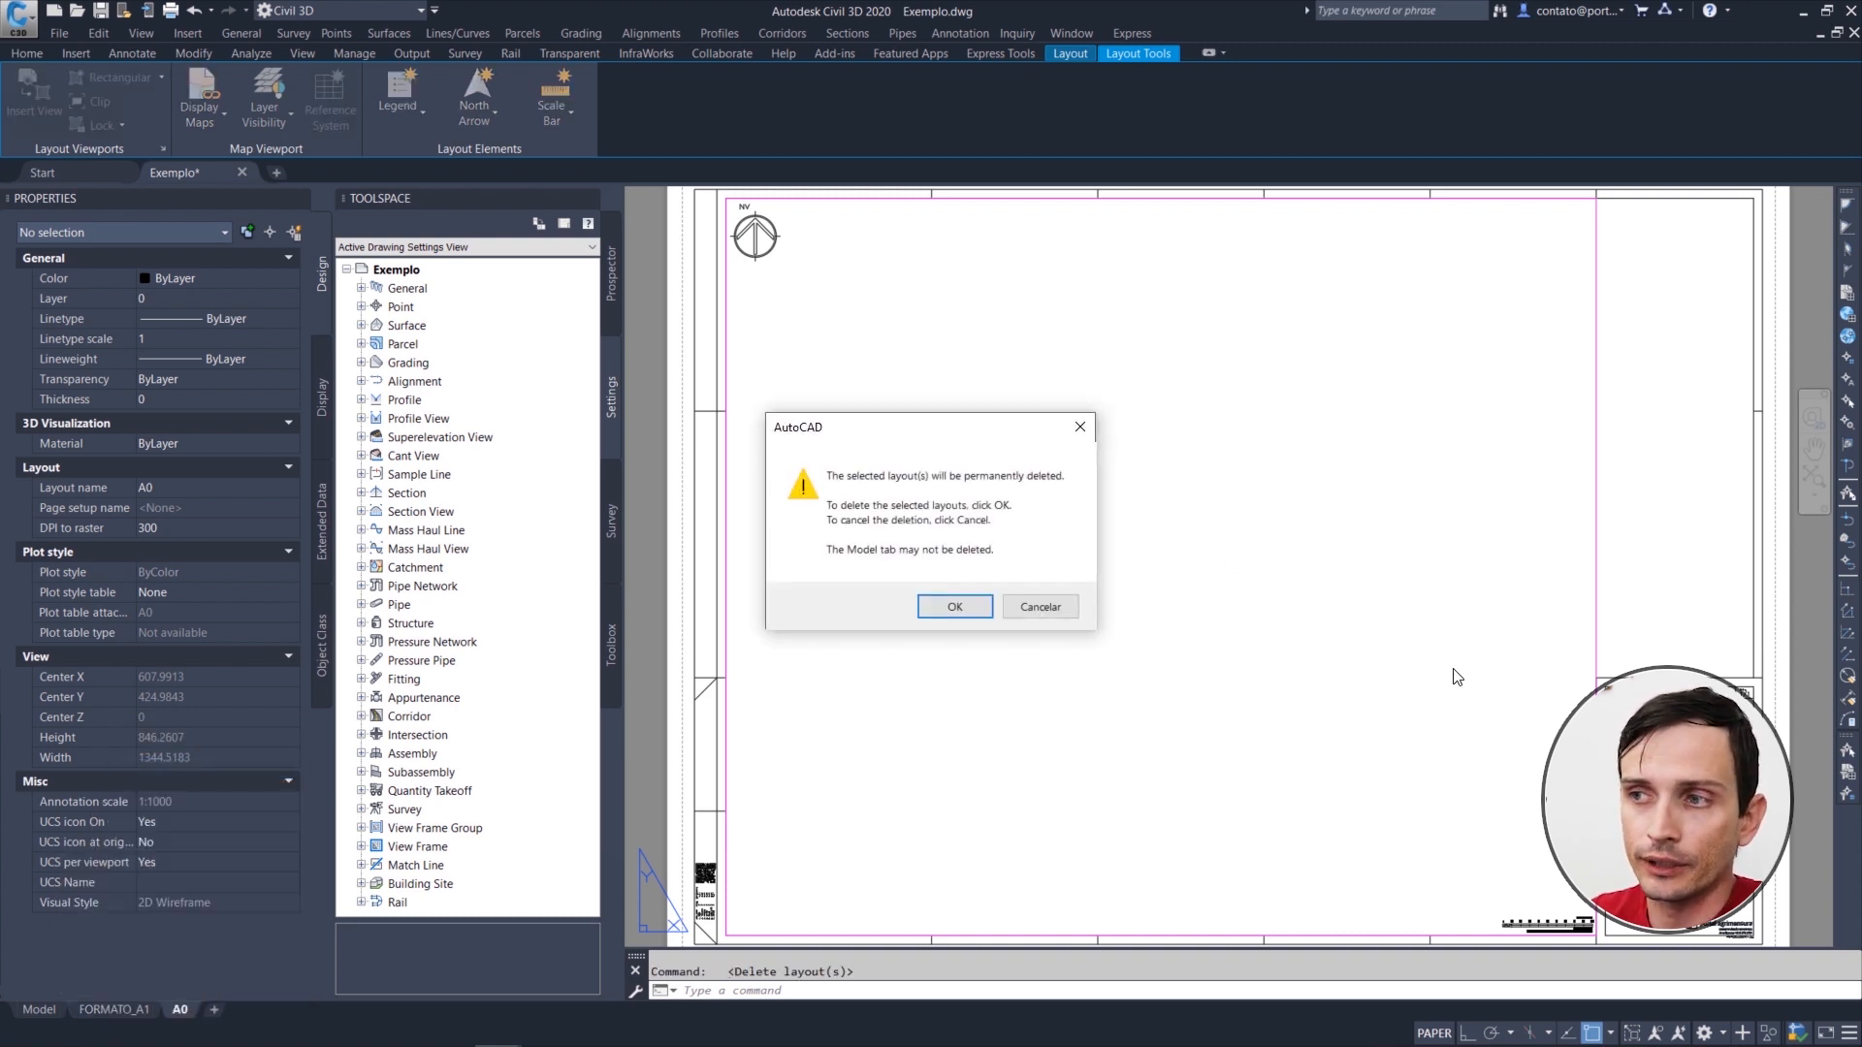
click(953, 606)
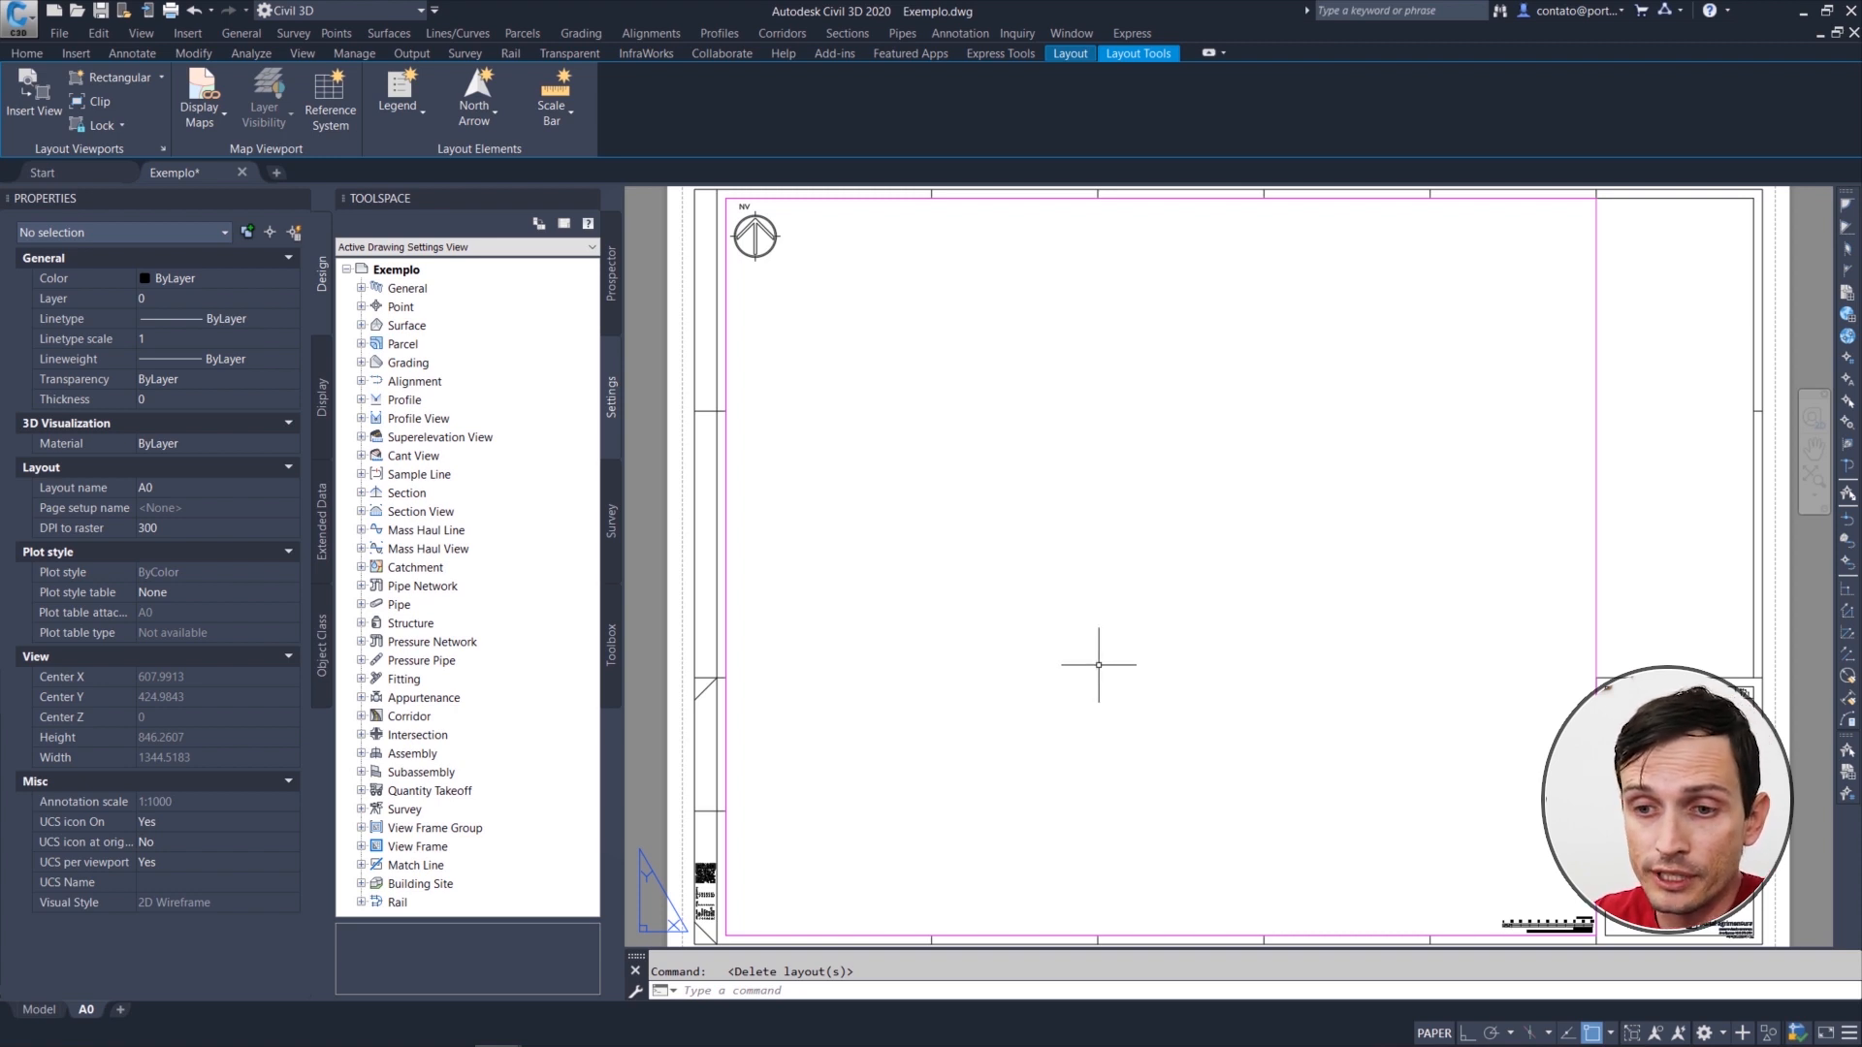
Step: Insert the A1 layout from the template drawing Pranchas PA.dwg
right_click(93, 1014)
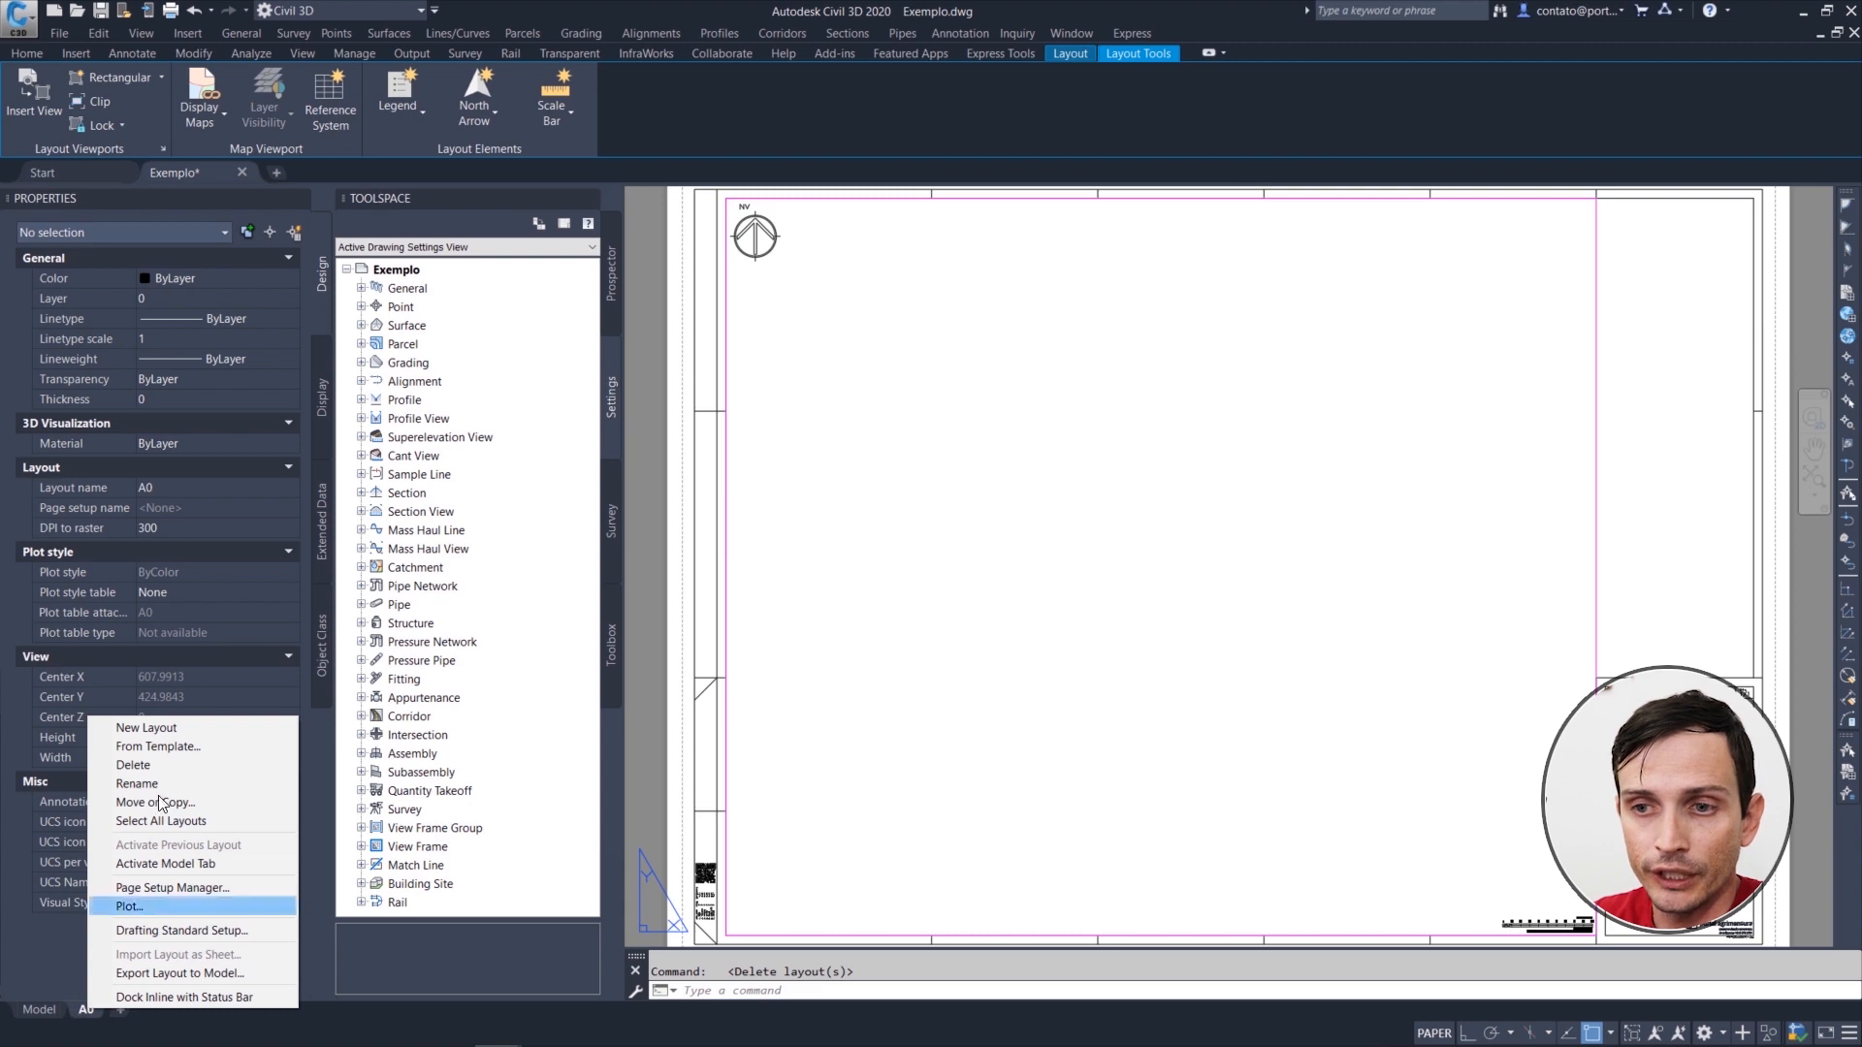
click(175, 745)
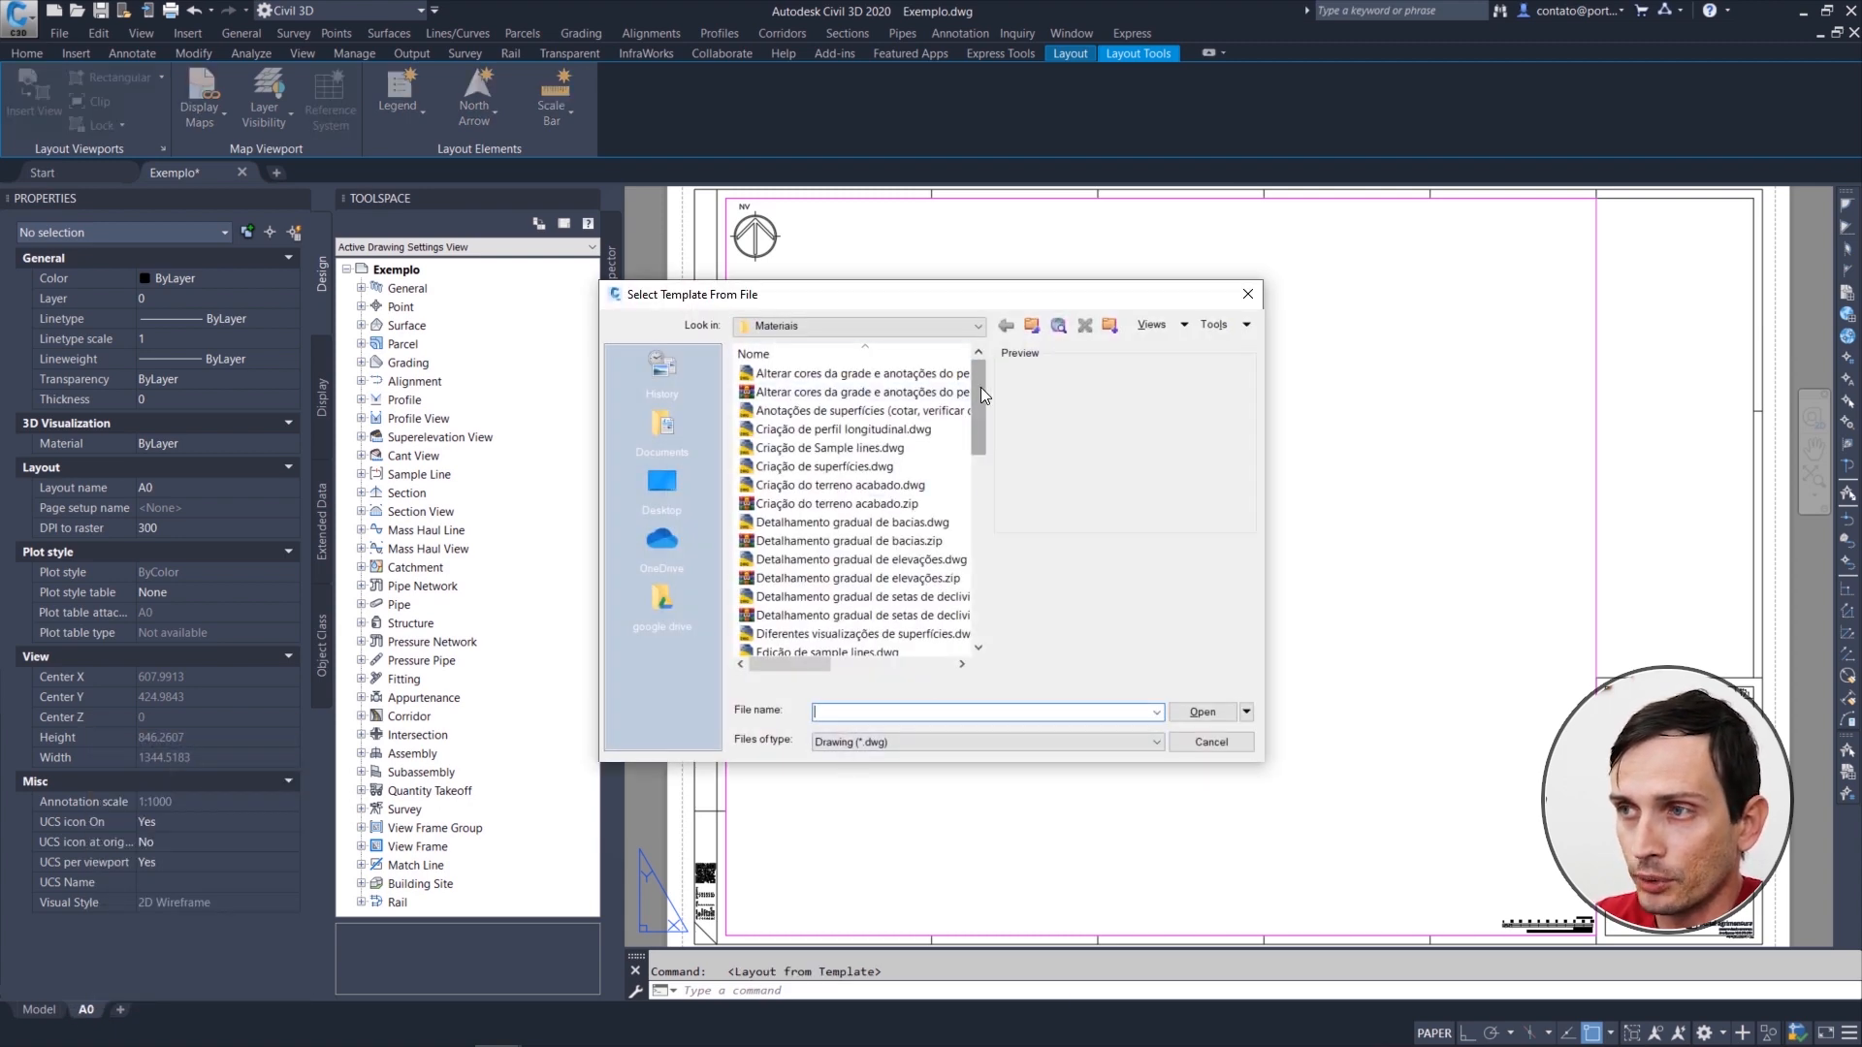
click(862, 430)
text(pr)
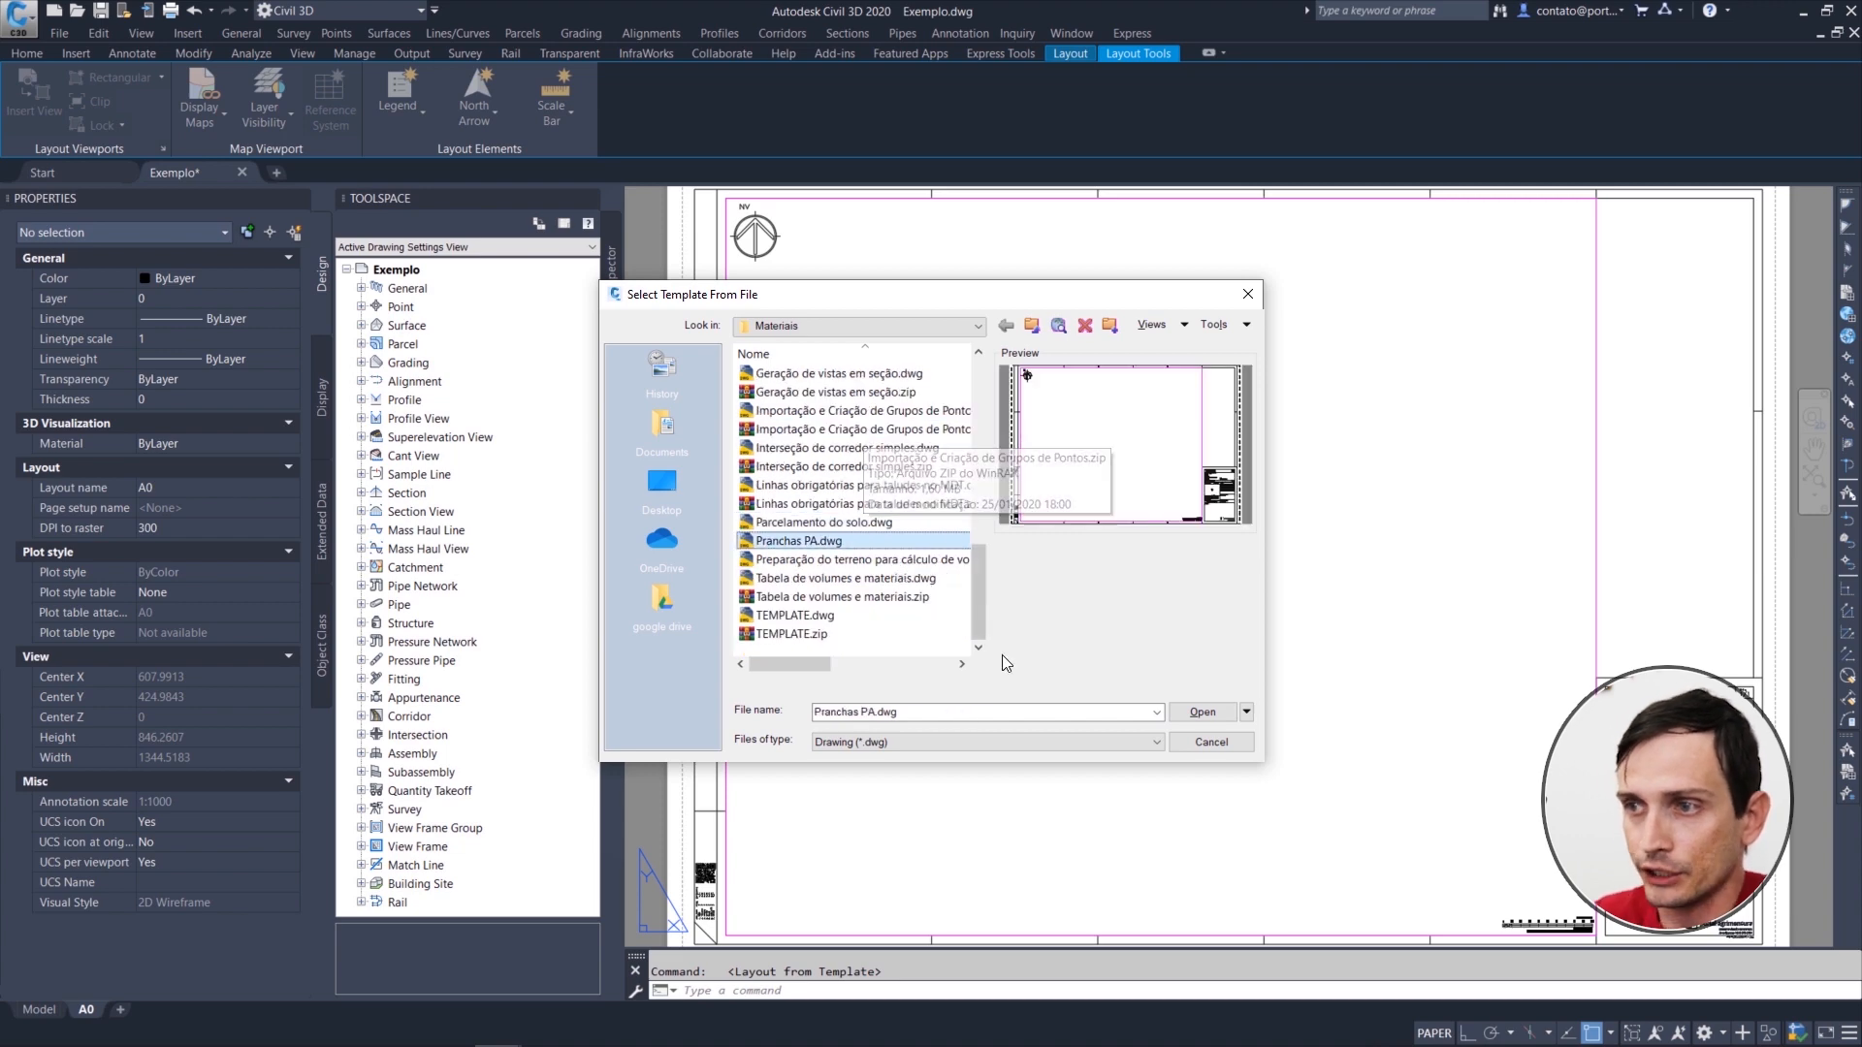
click(1206, 713)
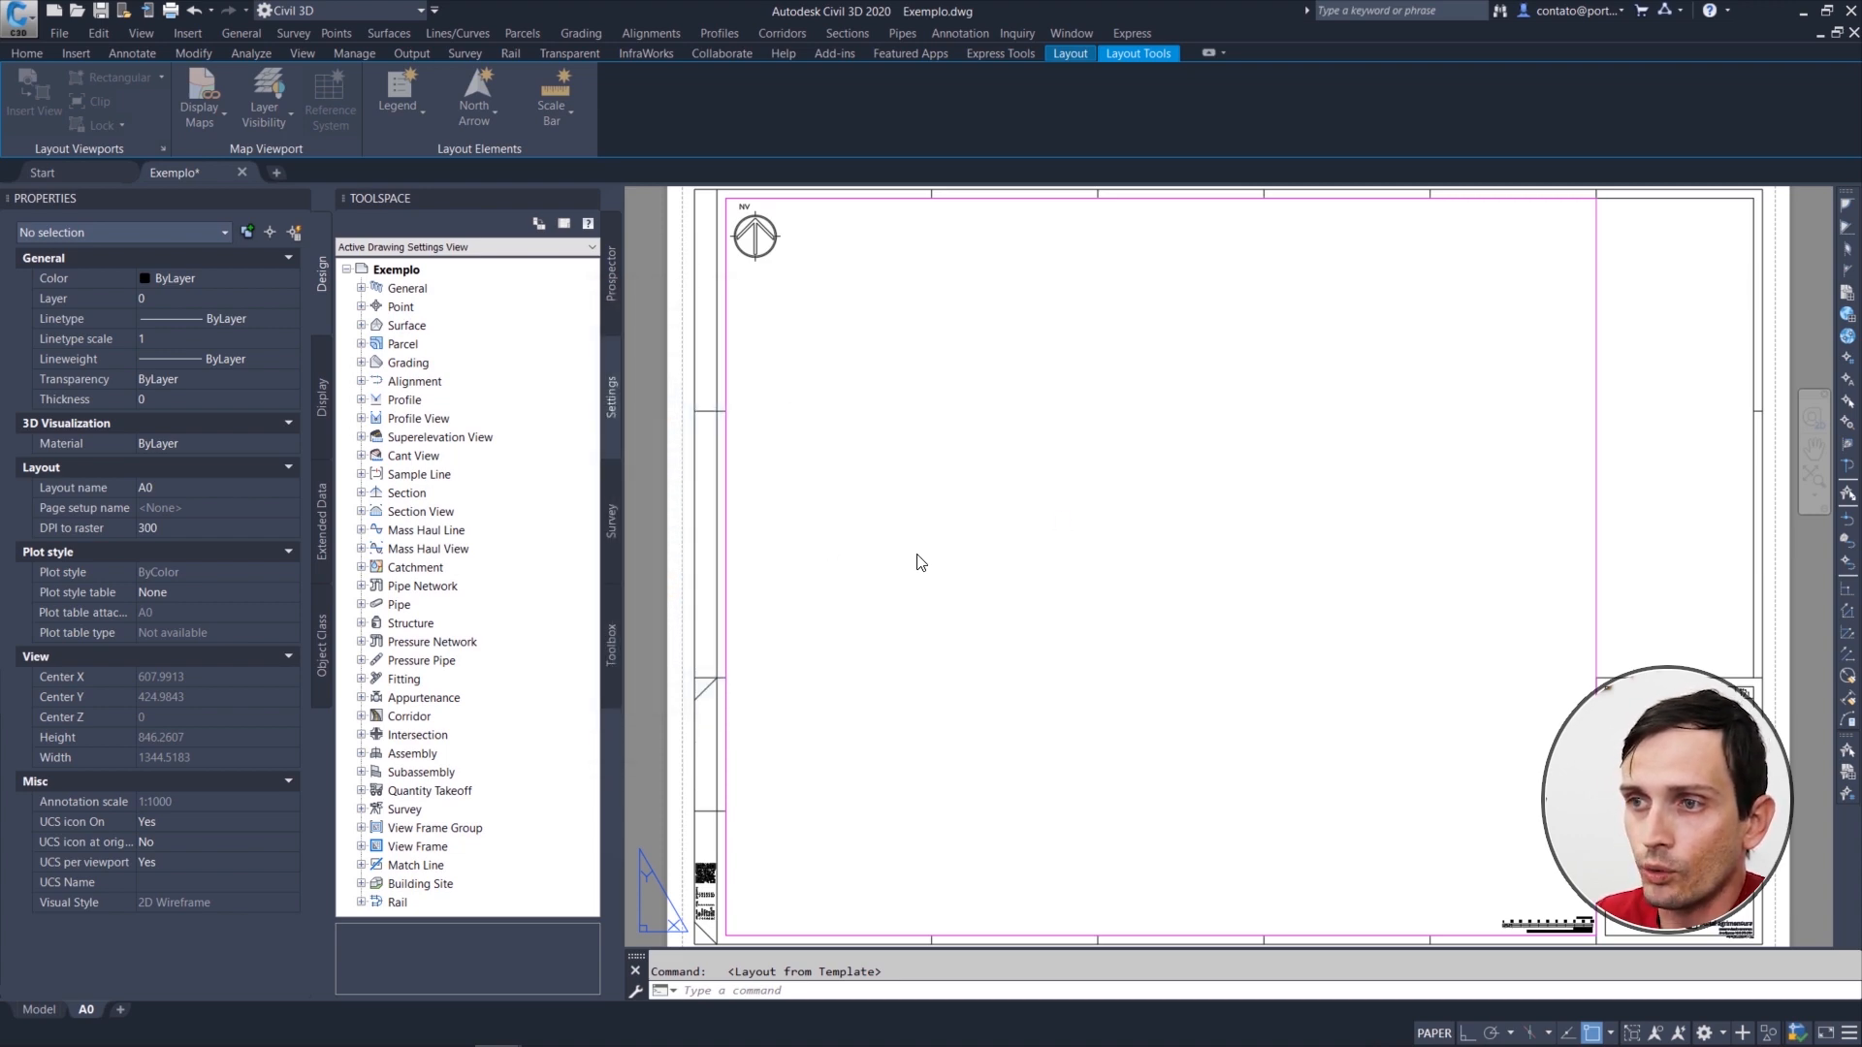
click(815, 499)
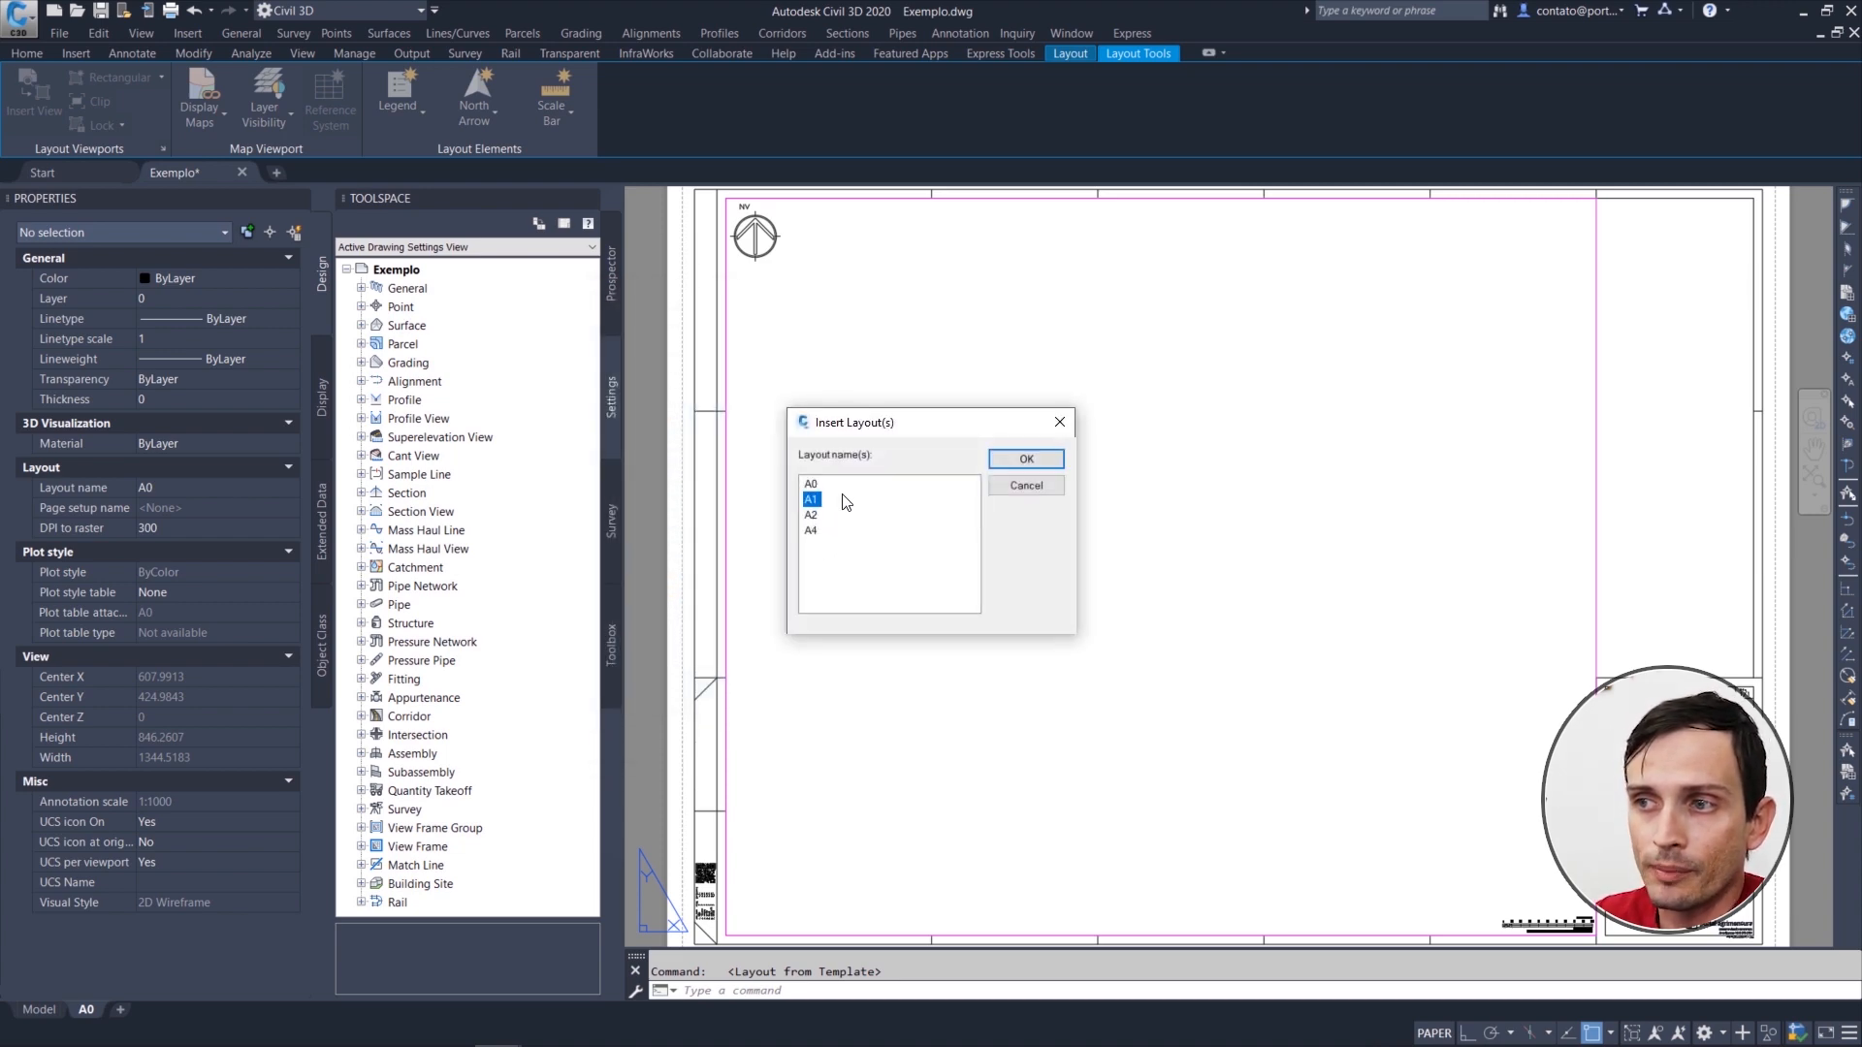
click(1008, 459)
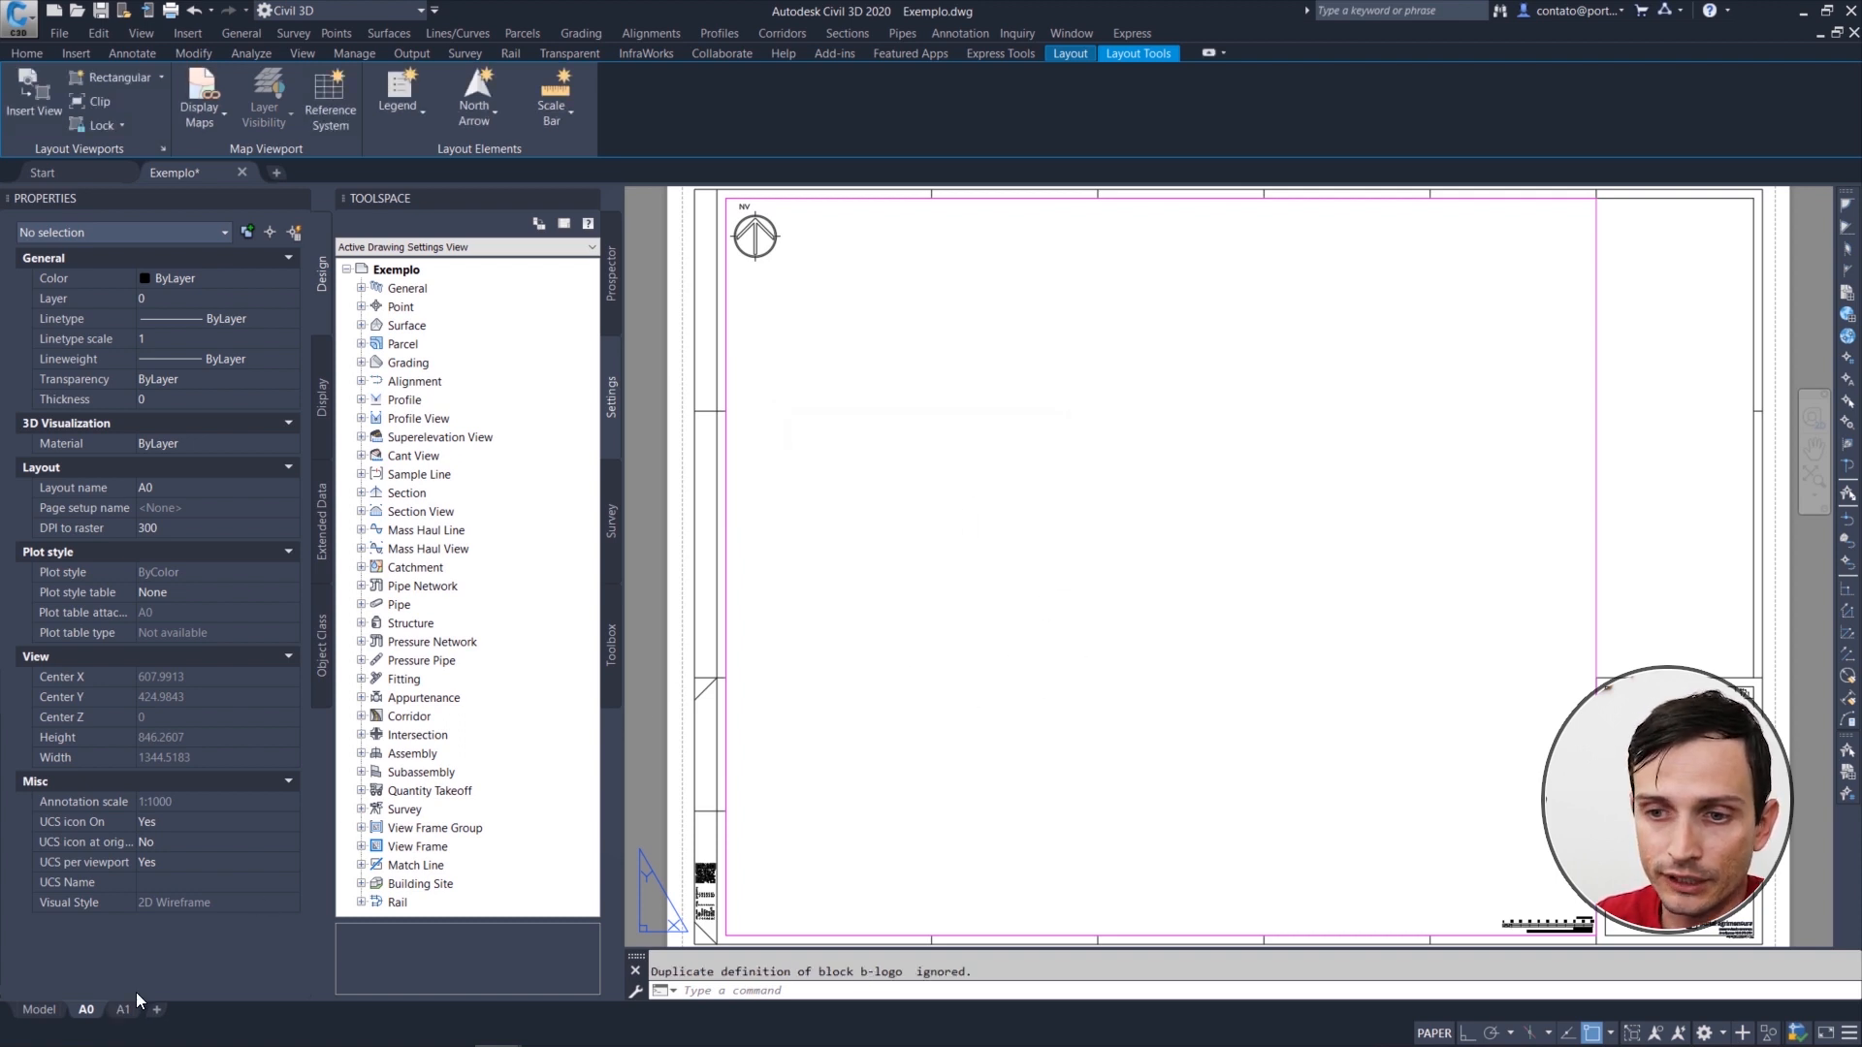
Step: Open the A1 layout and bring its whole sheet into view
mouse_move(117, 1014)
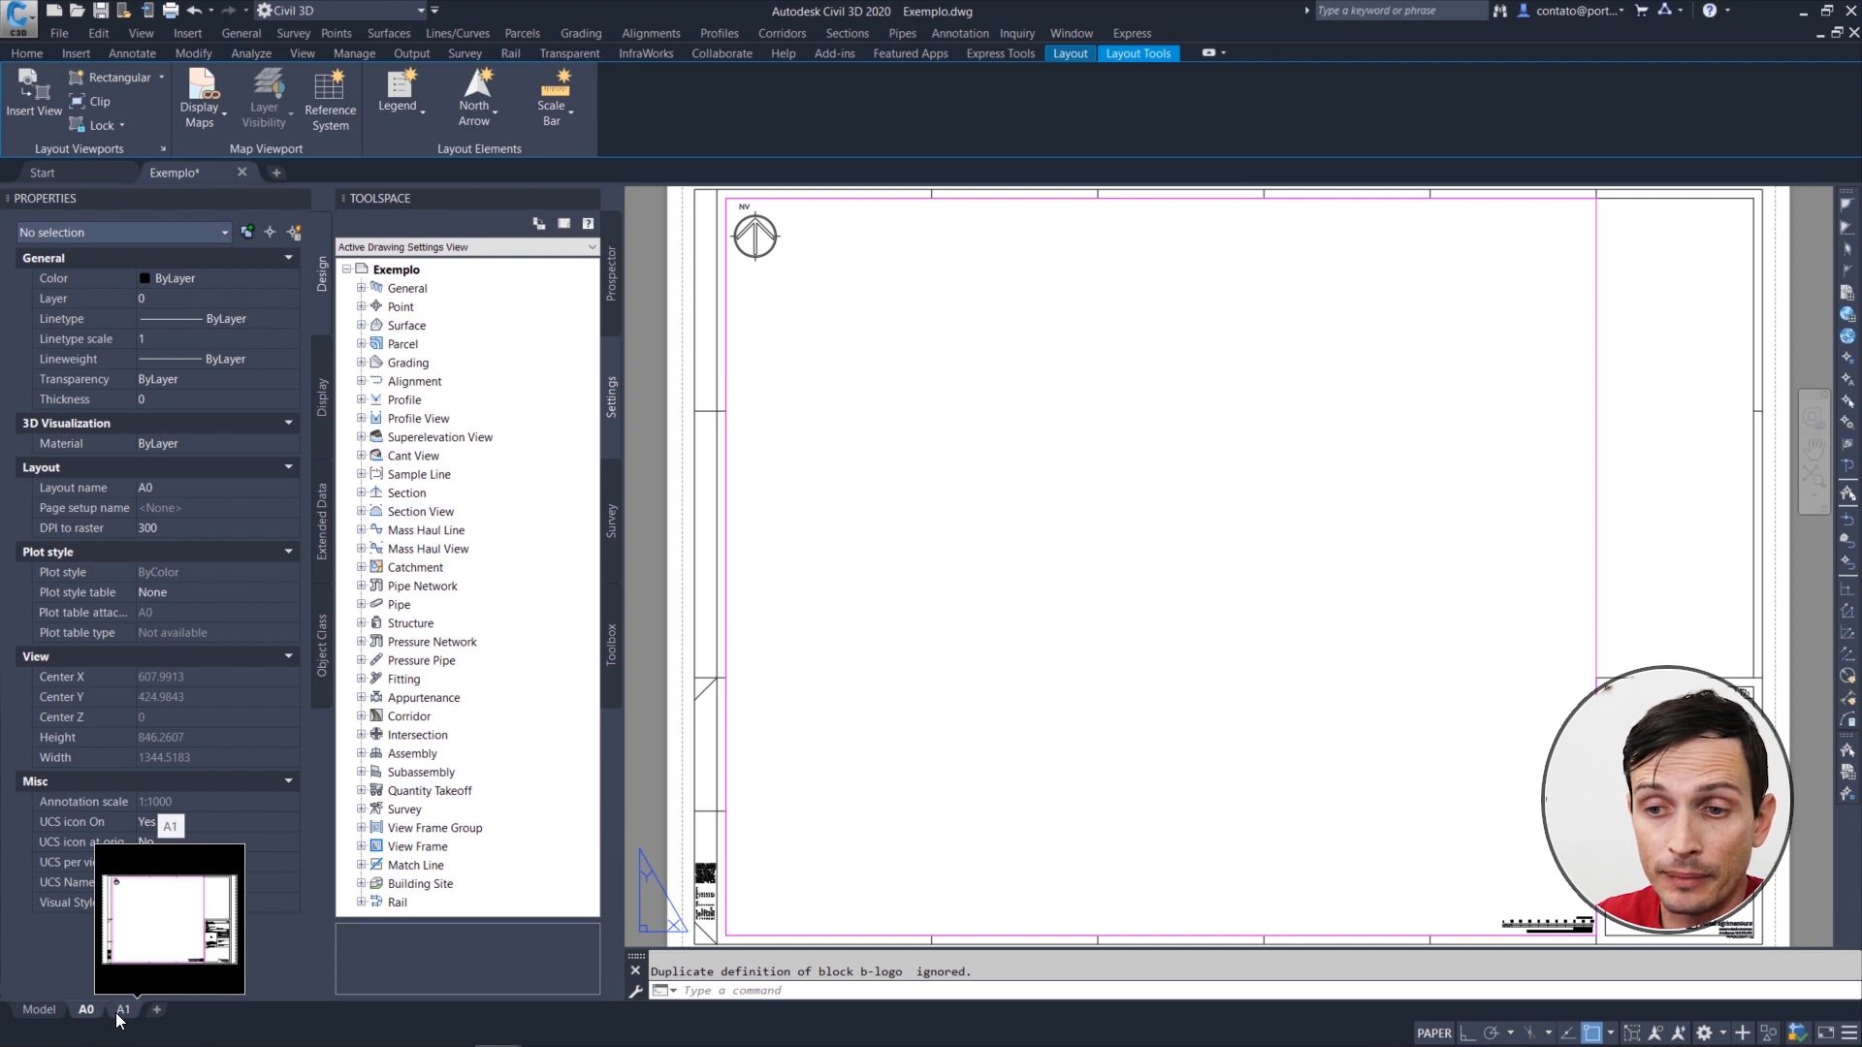
click(117, 1015)
scroll(1195, 577, down, 1)
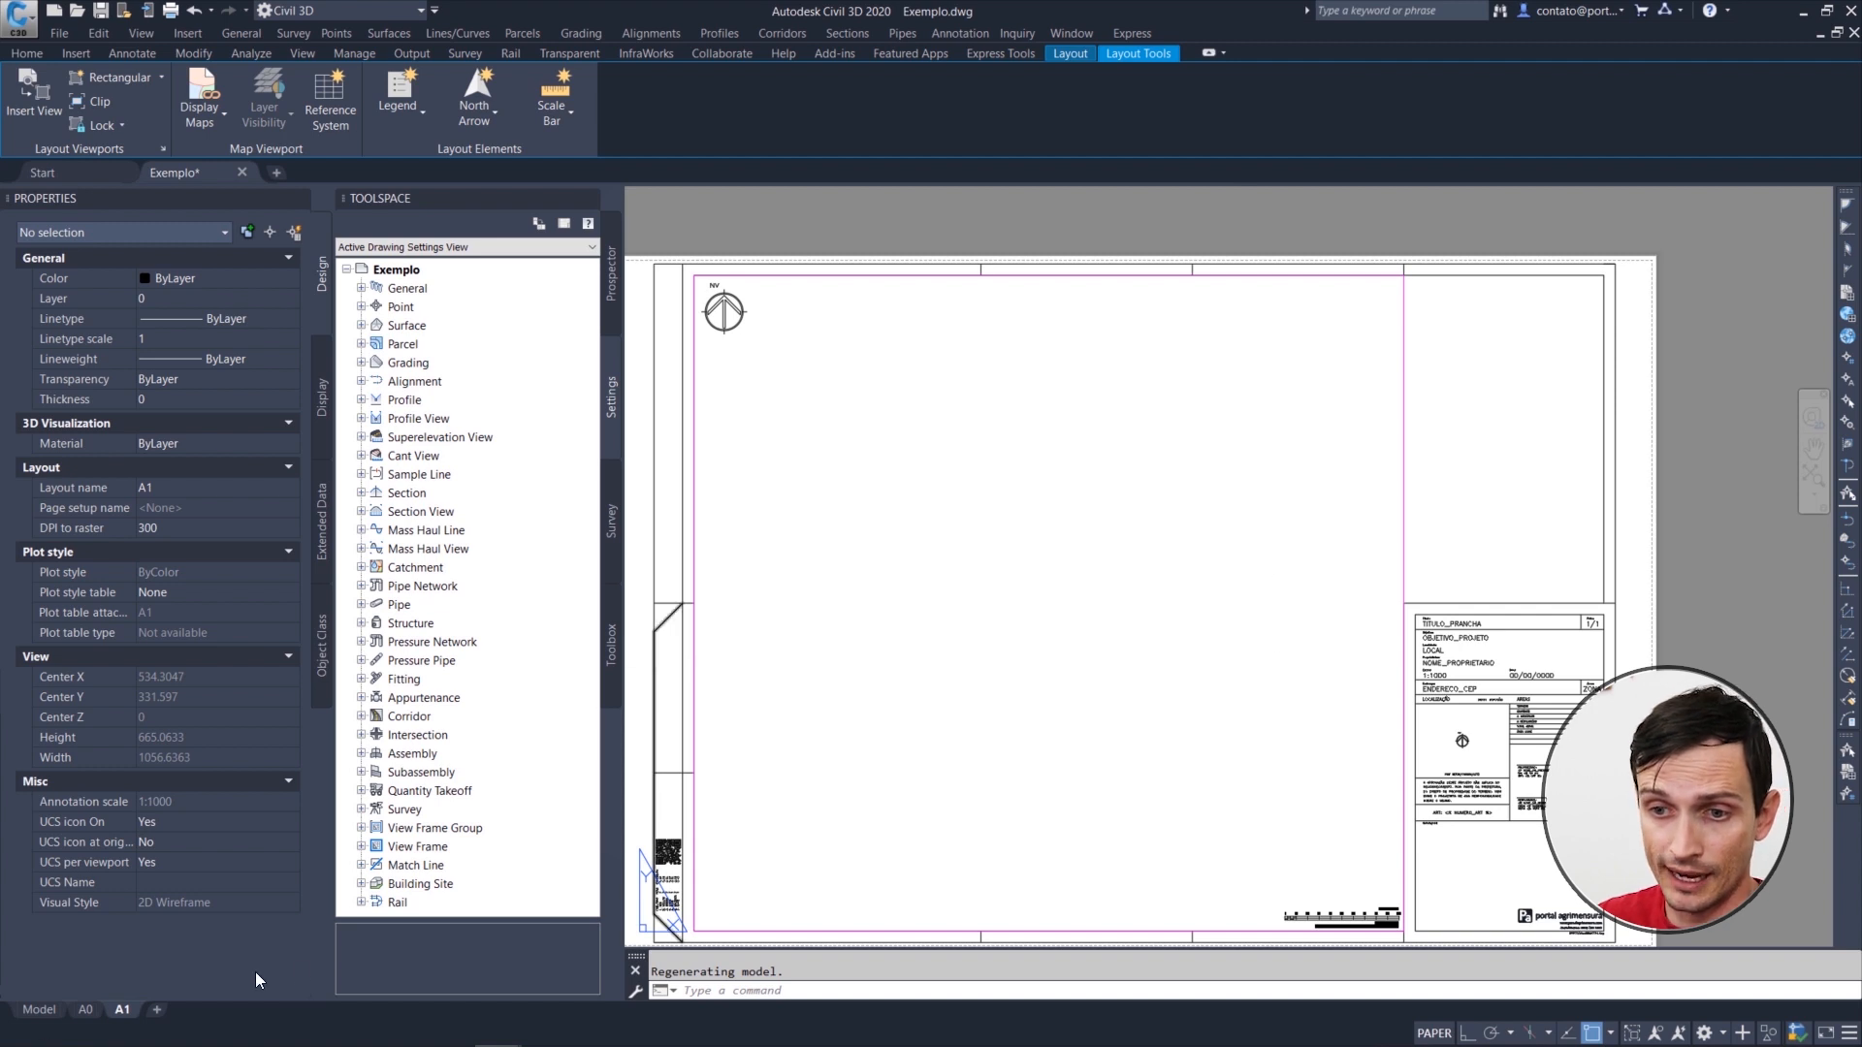
middle_drag(1072, 689, 1127, 645)
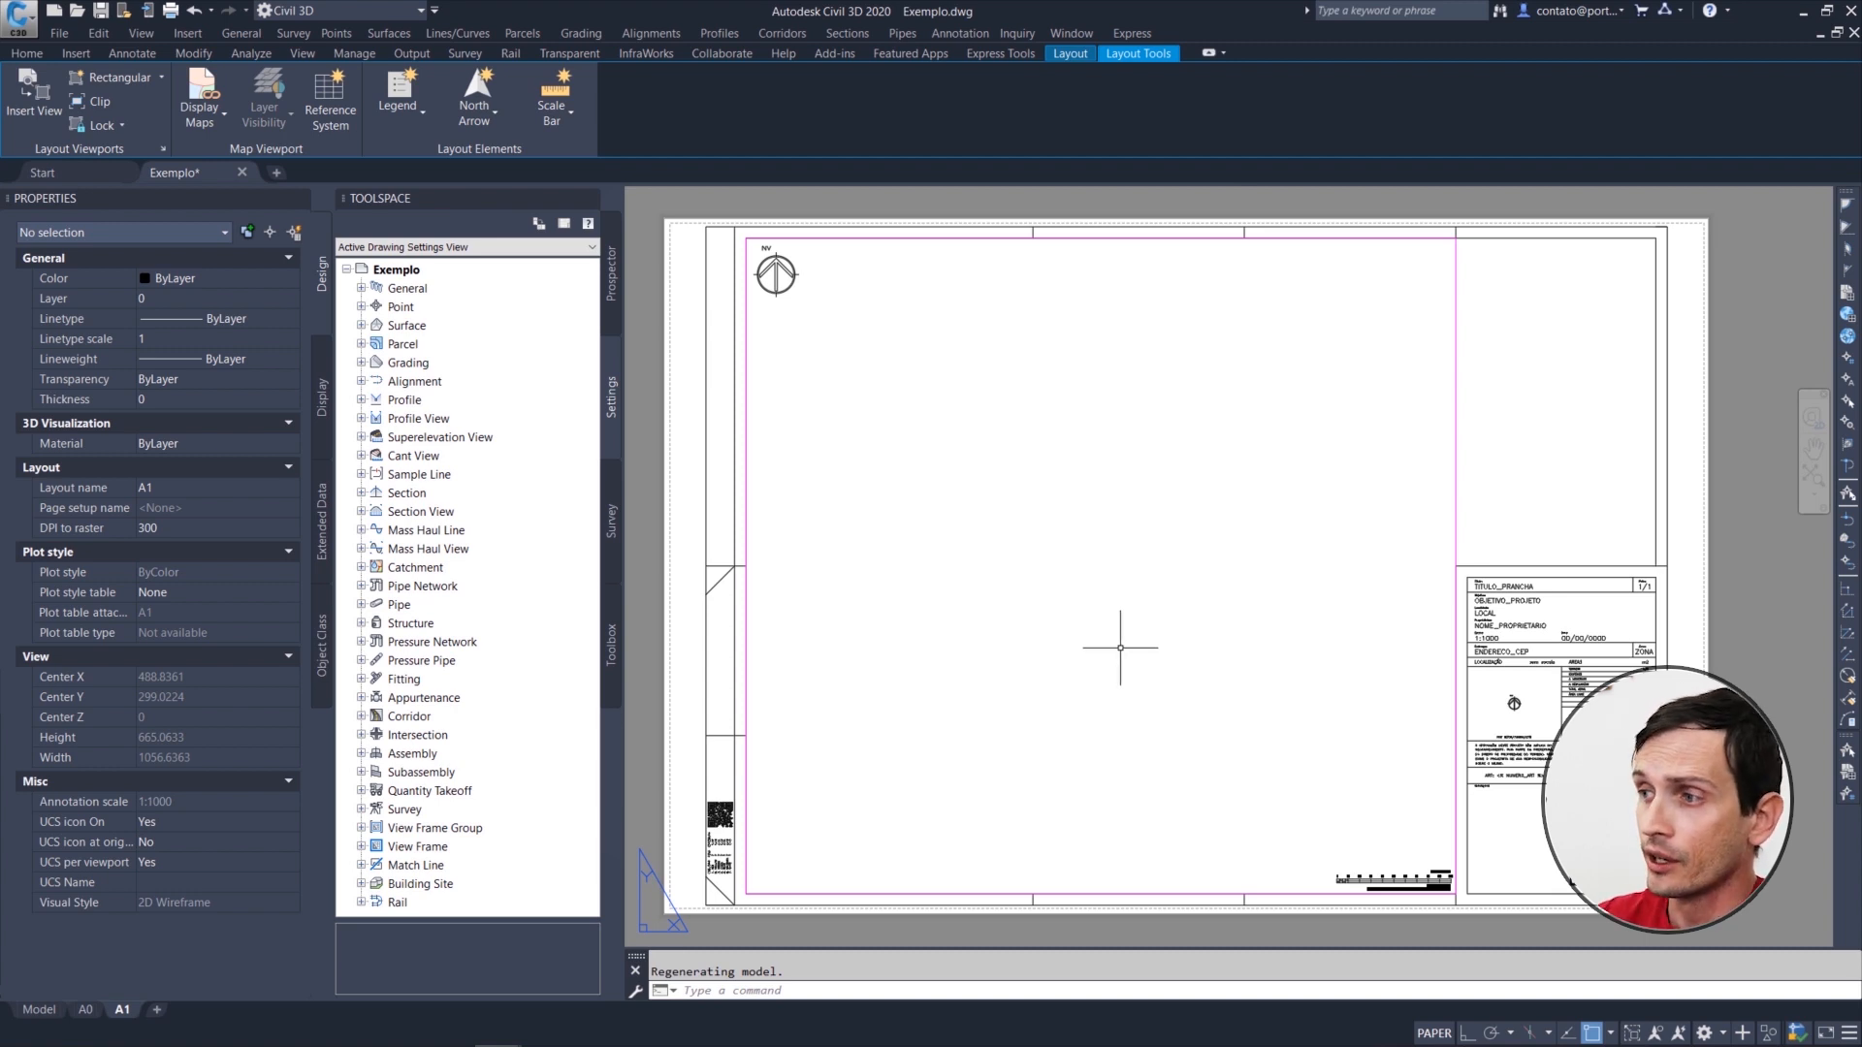
Step: Select the large viewport on the A1 sheet to examine its extent and properties, and clear the selection
drag(1475, 464, 1429, 465)
key(Escape)
click(1500, 476)
click(1390, 432)
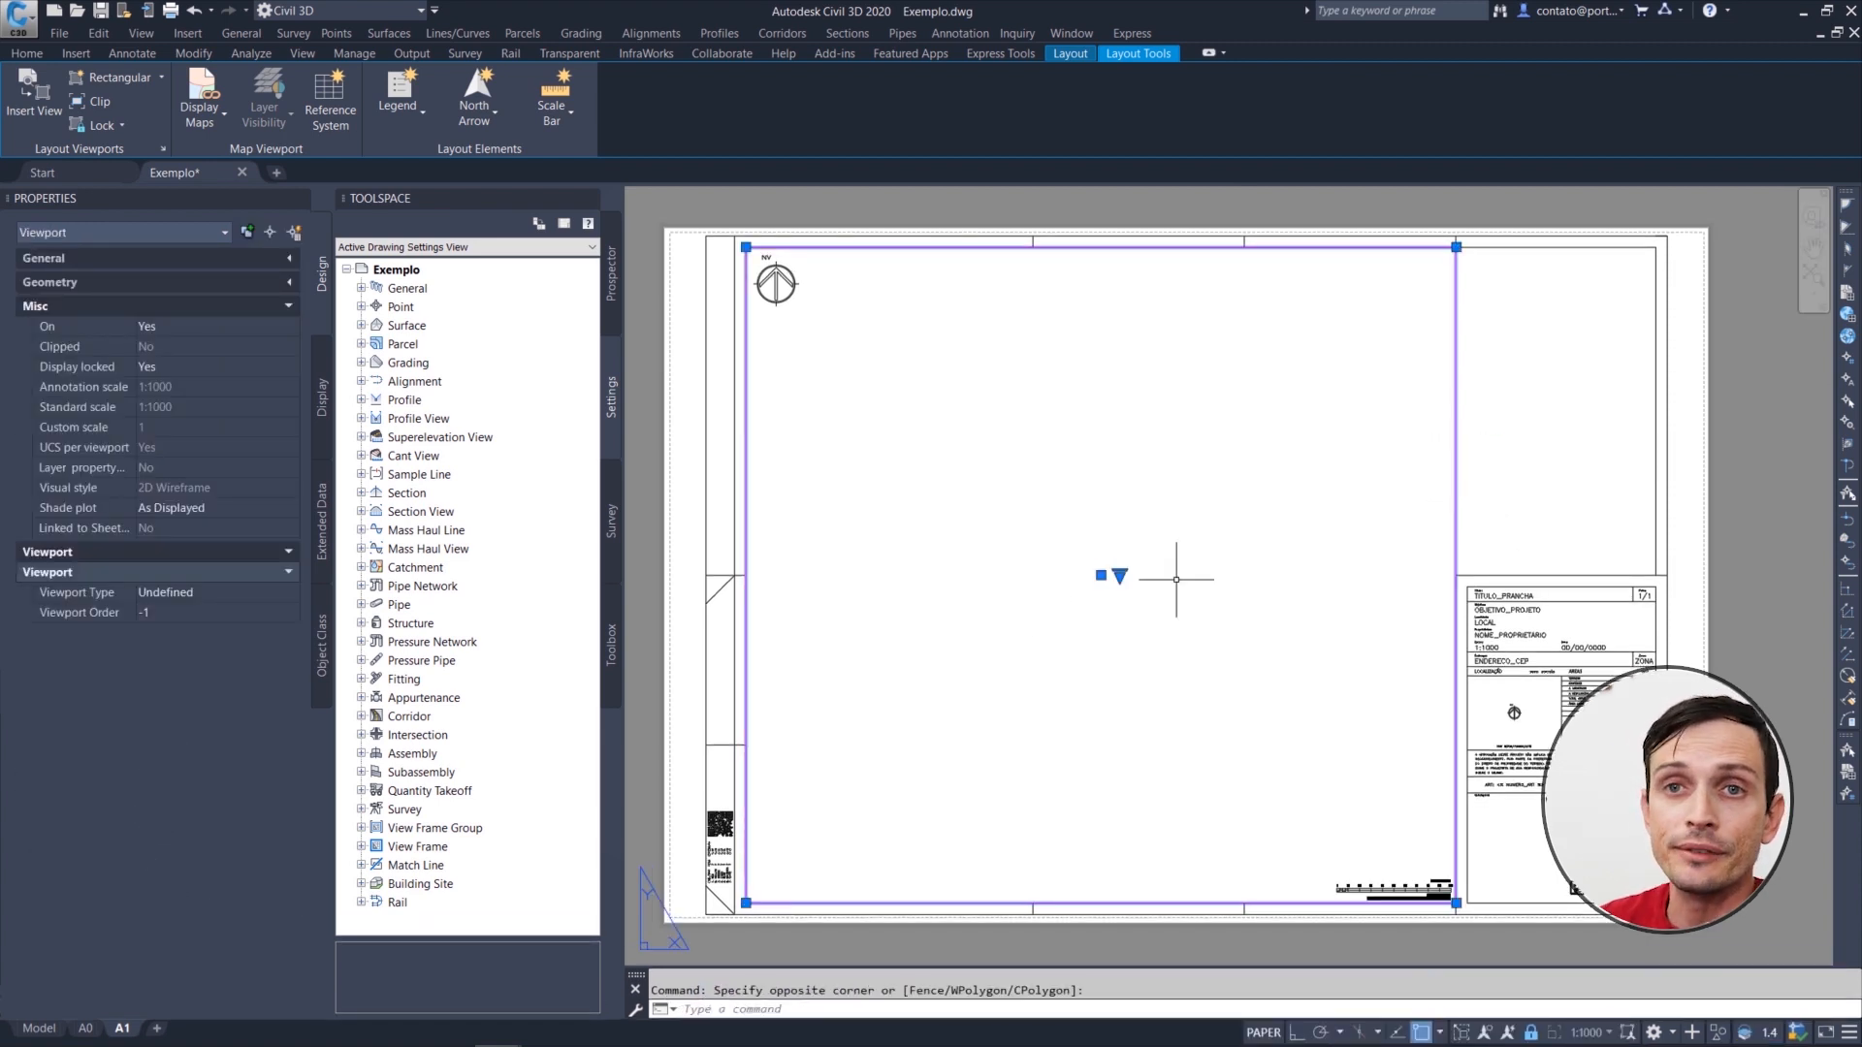
key(Escape)
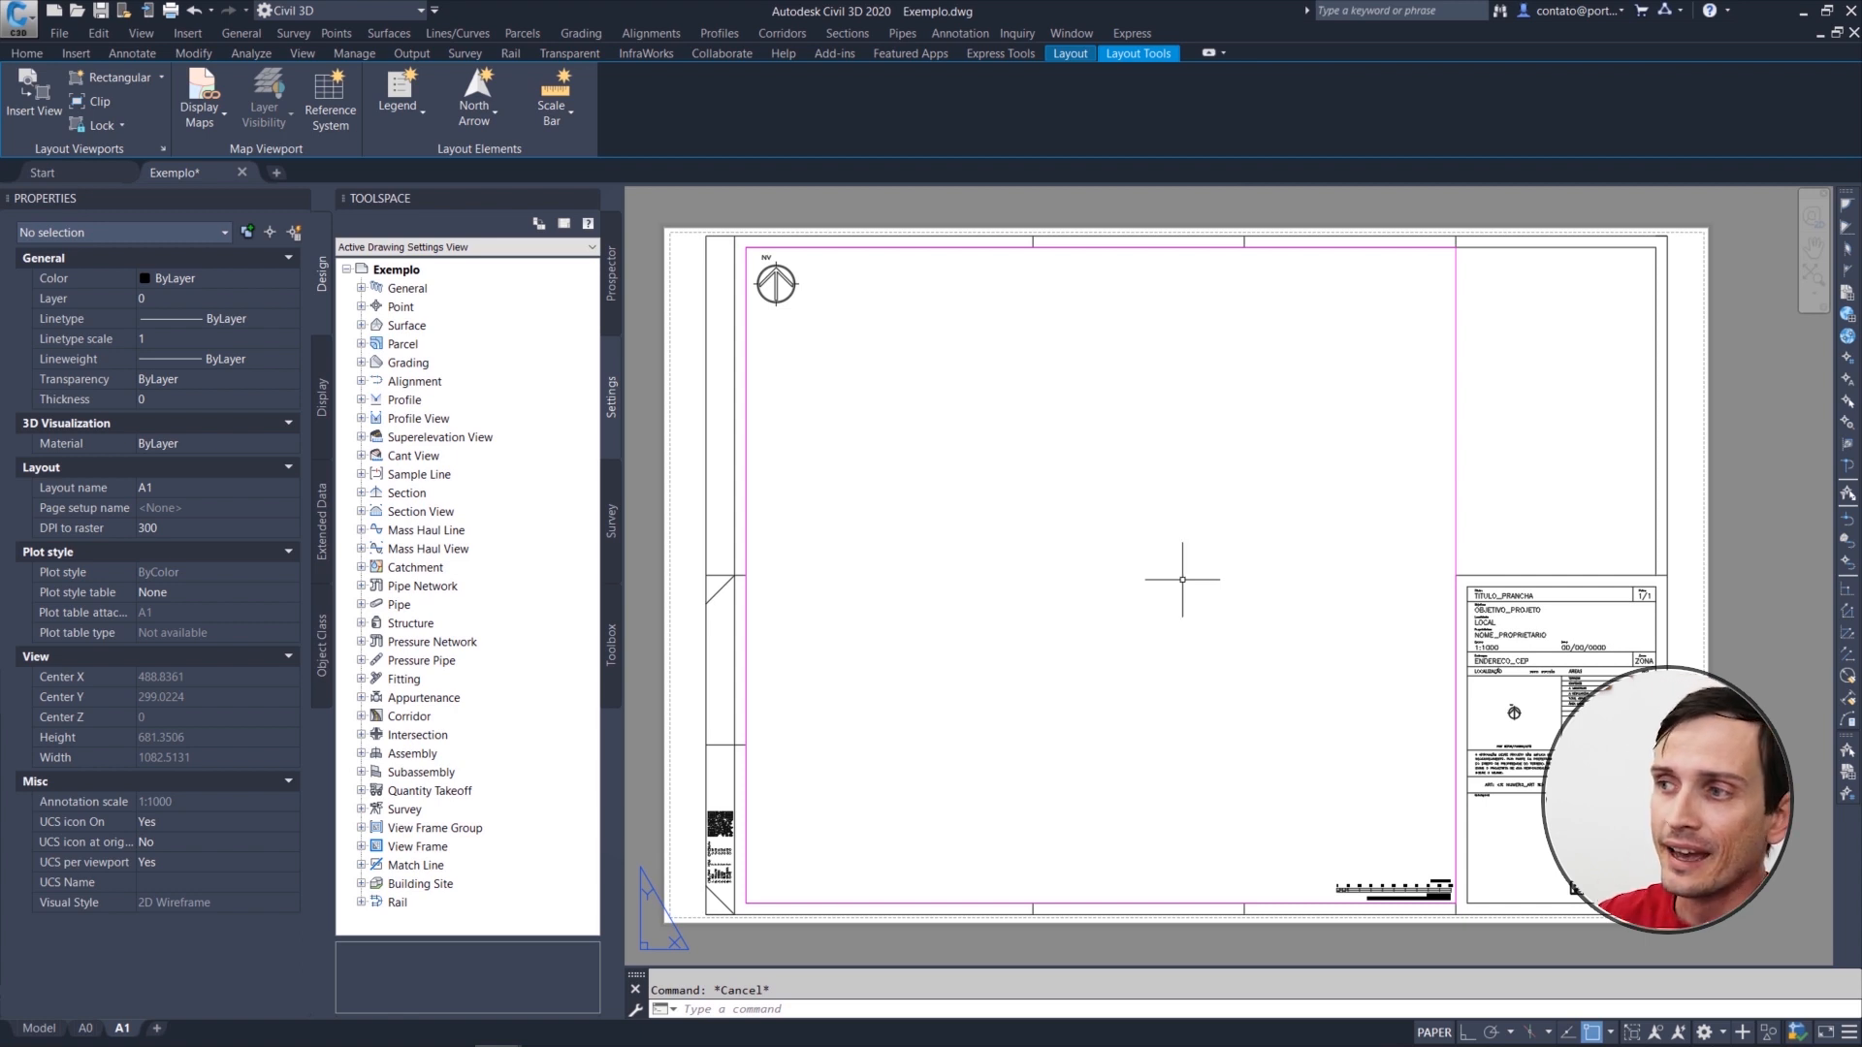
click(1552, 455)
click(1437, 463)
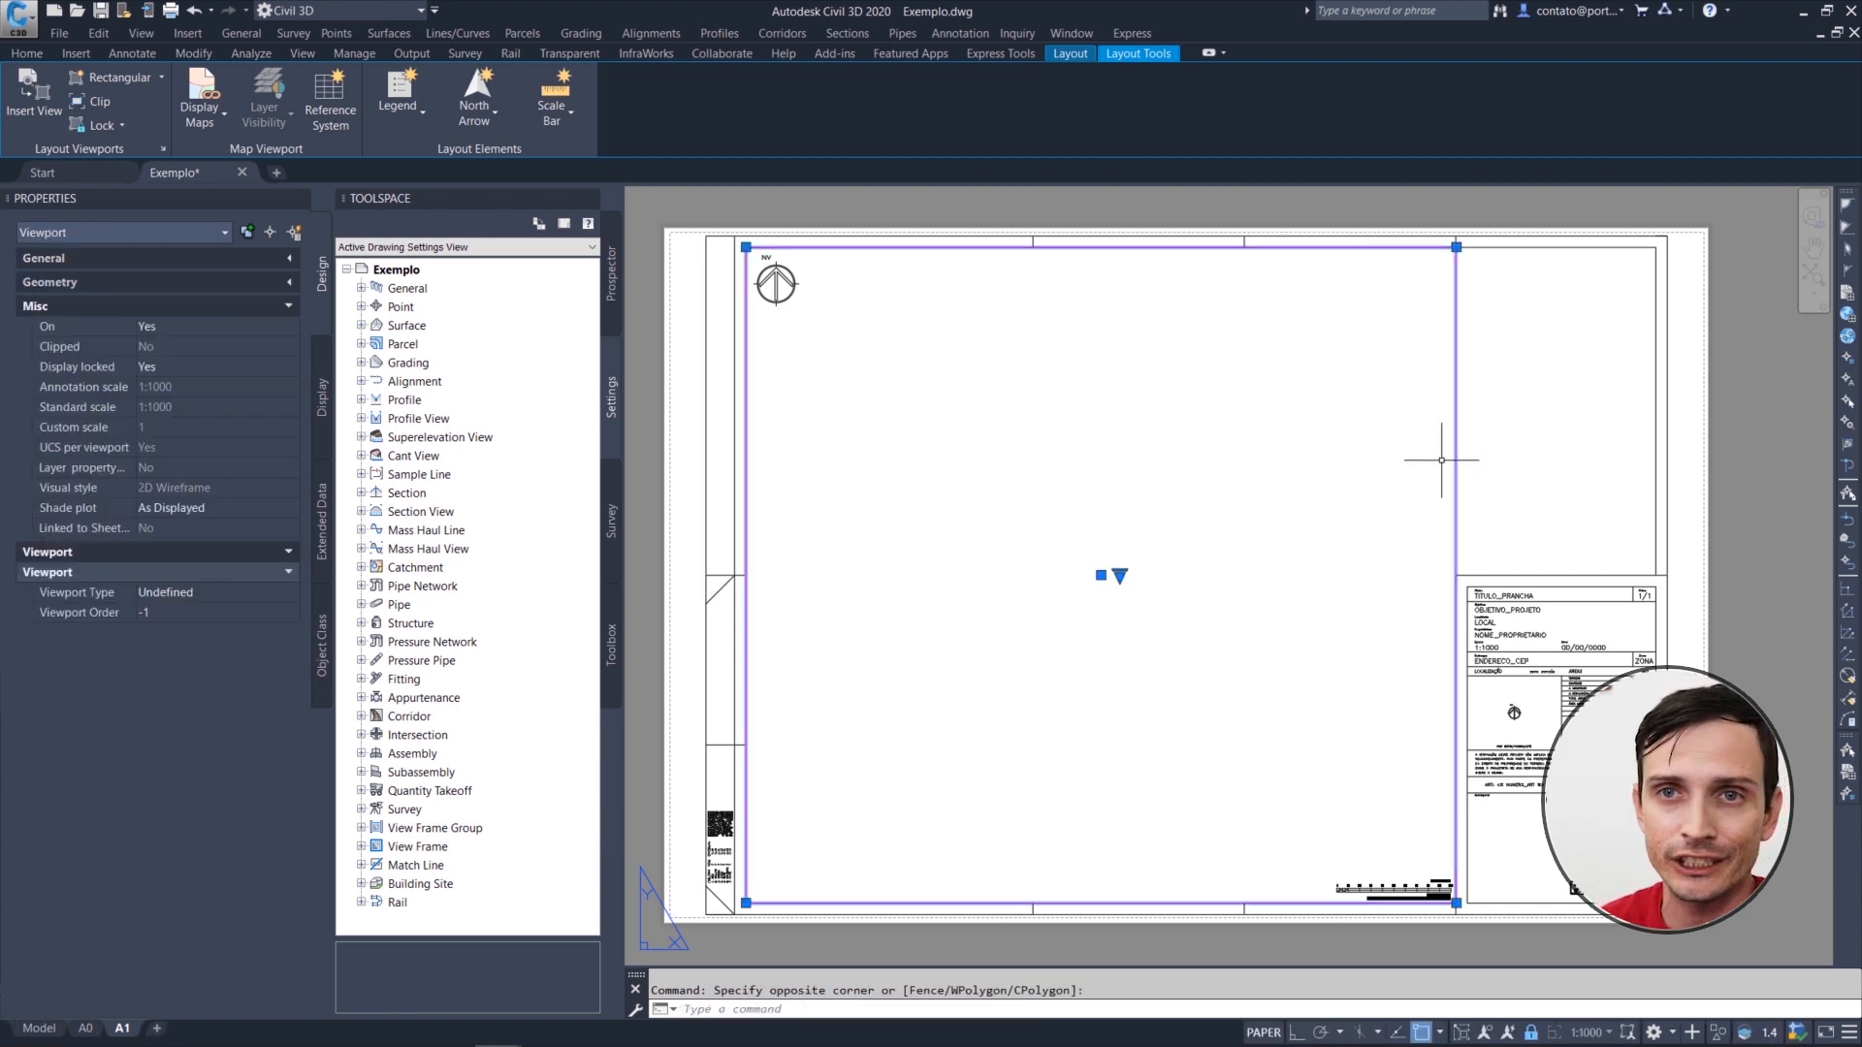
key(Escape)
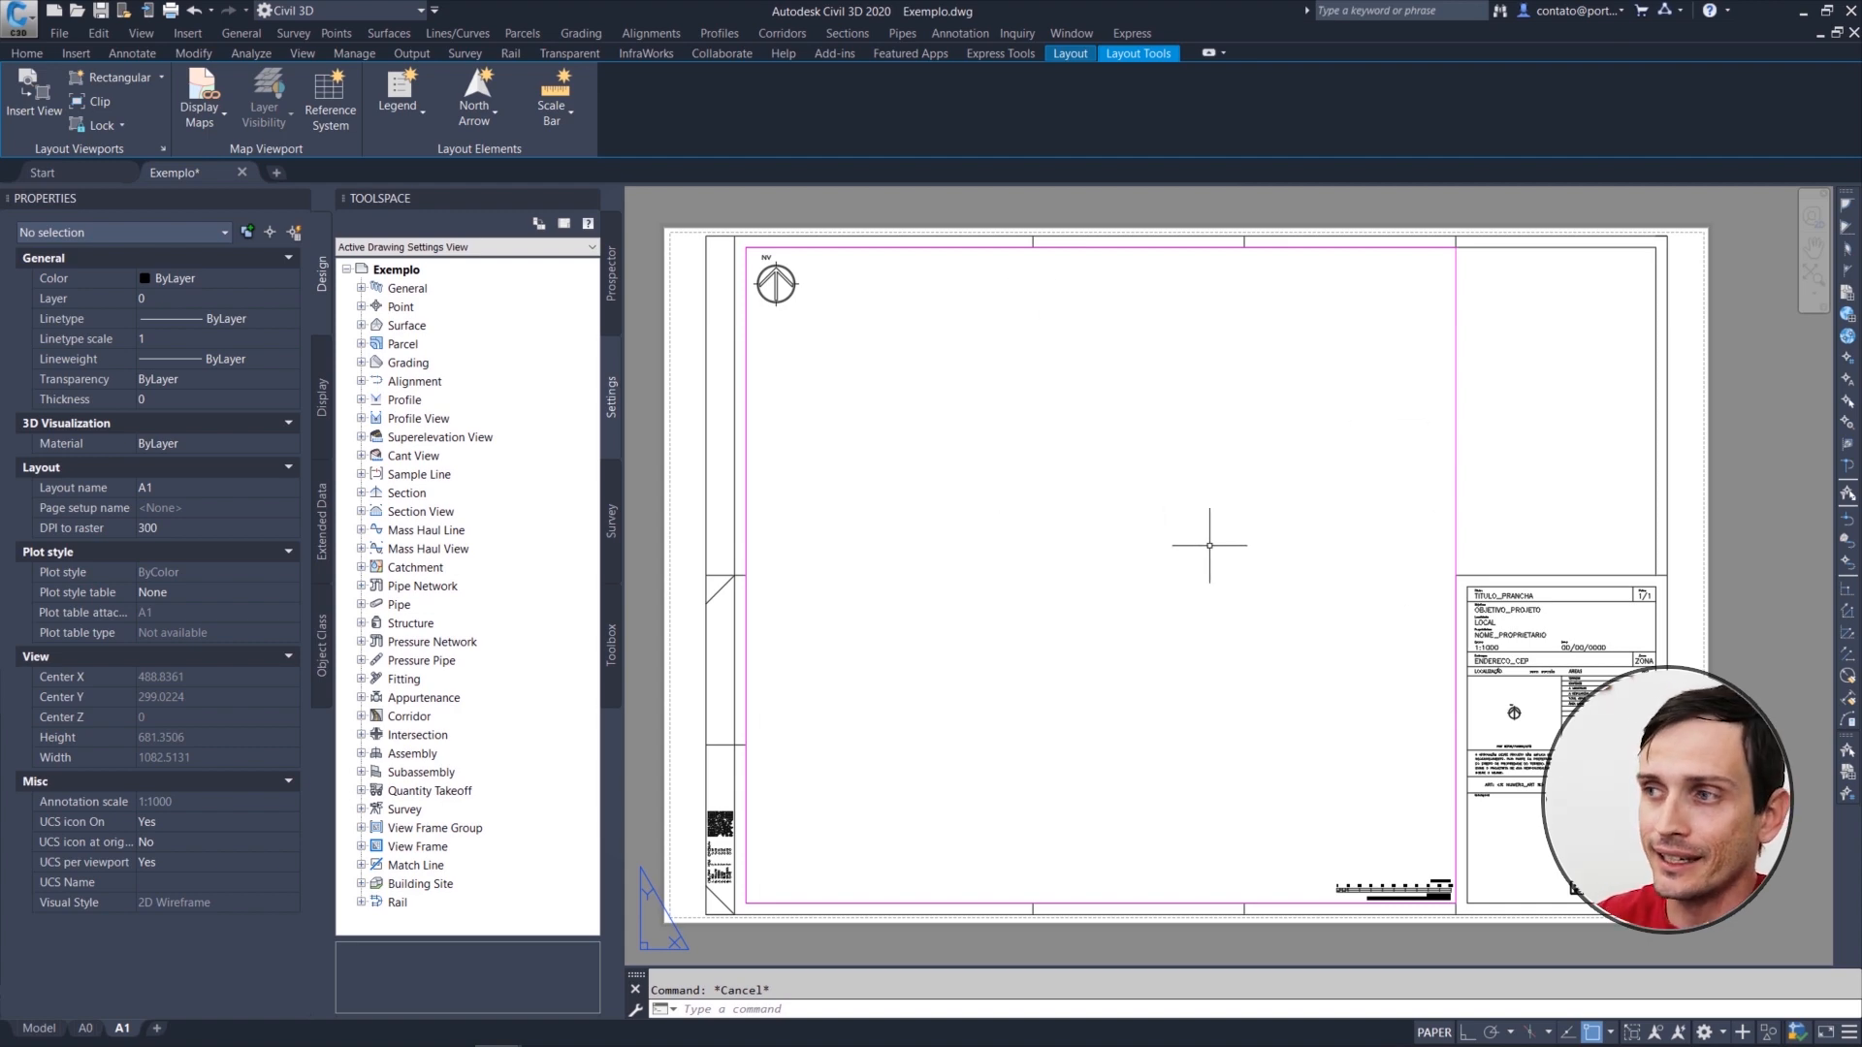
Step: Turn off the large viewport's layer P-VIEW and undo the change
click(1590, 489)
click(1413, 427)
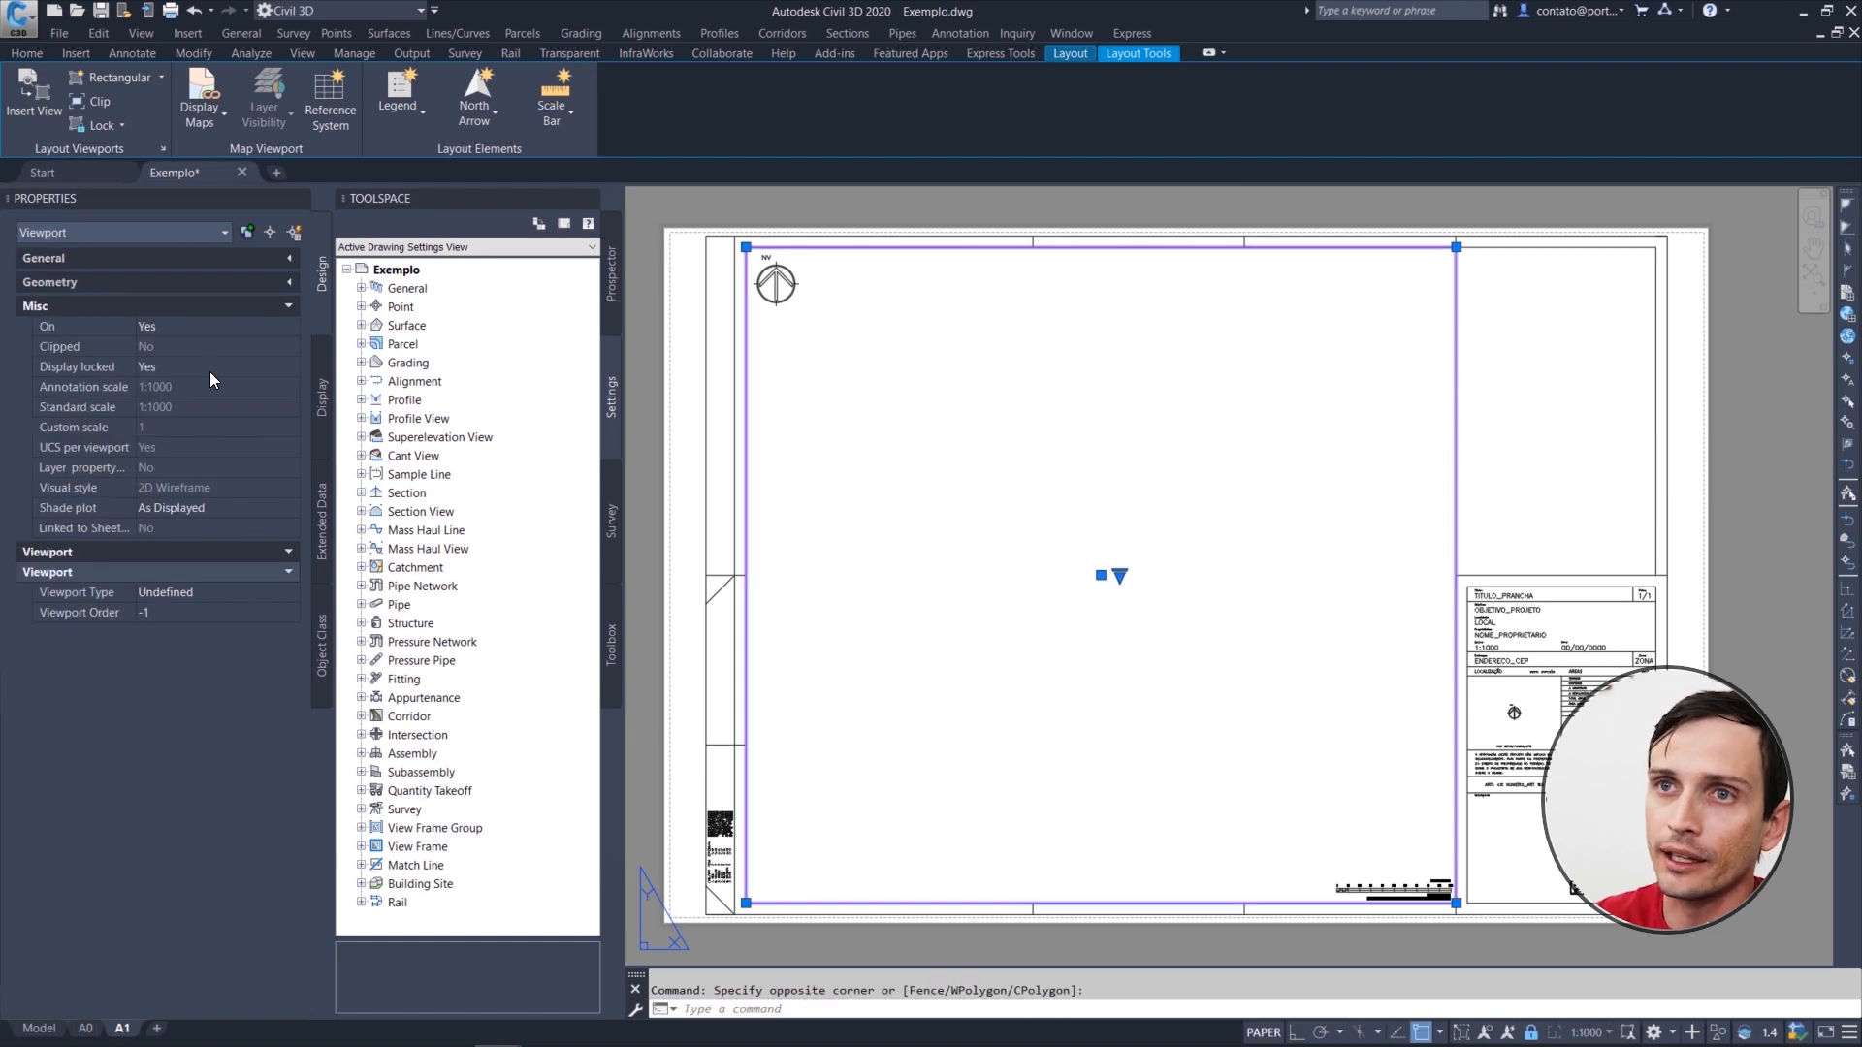
click(28, 53)
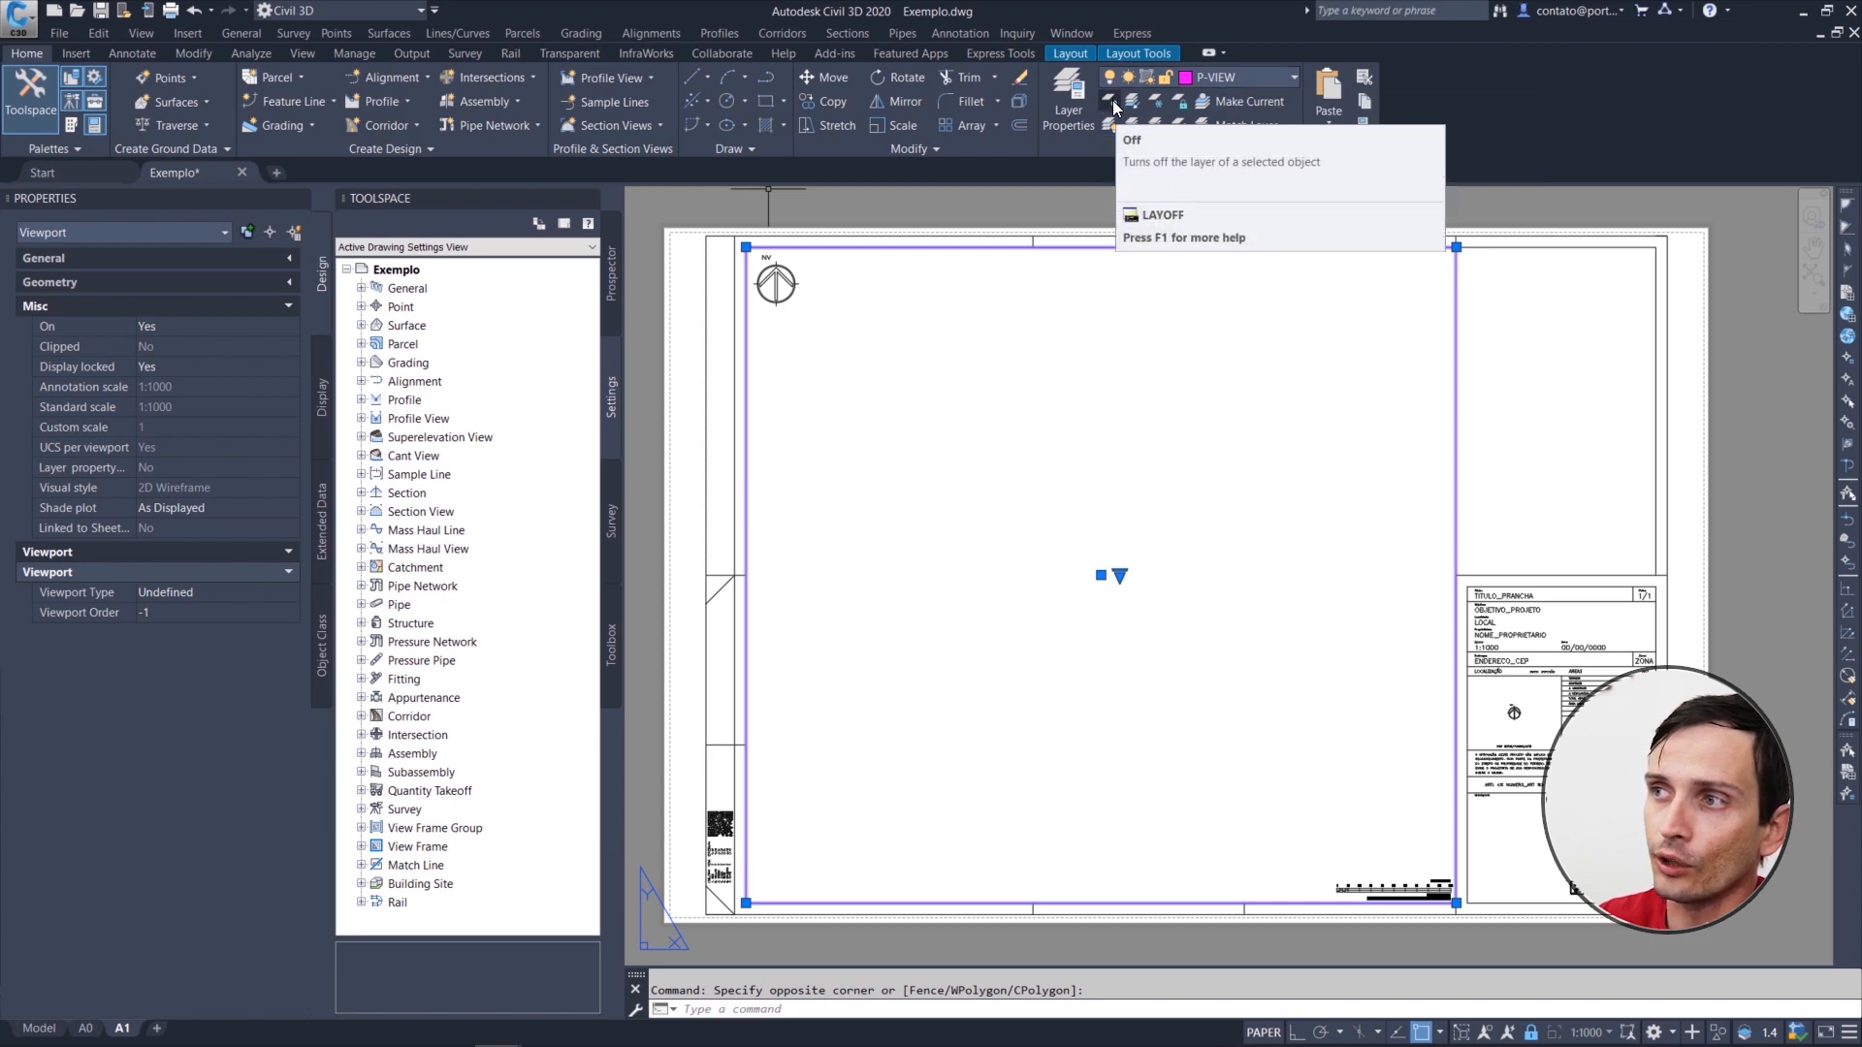
key(ctrl+shift+d)
drag(1242, 443, 1120, 115)
key(Escape)
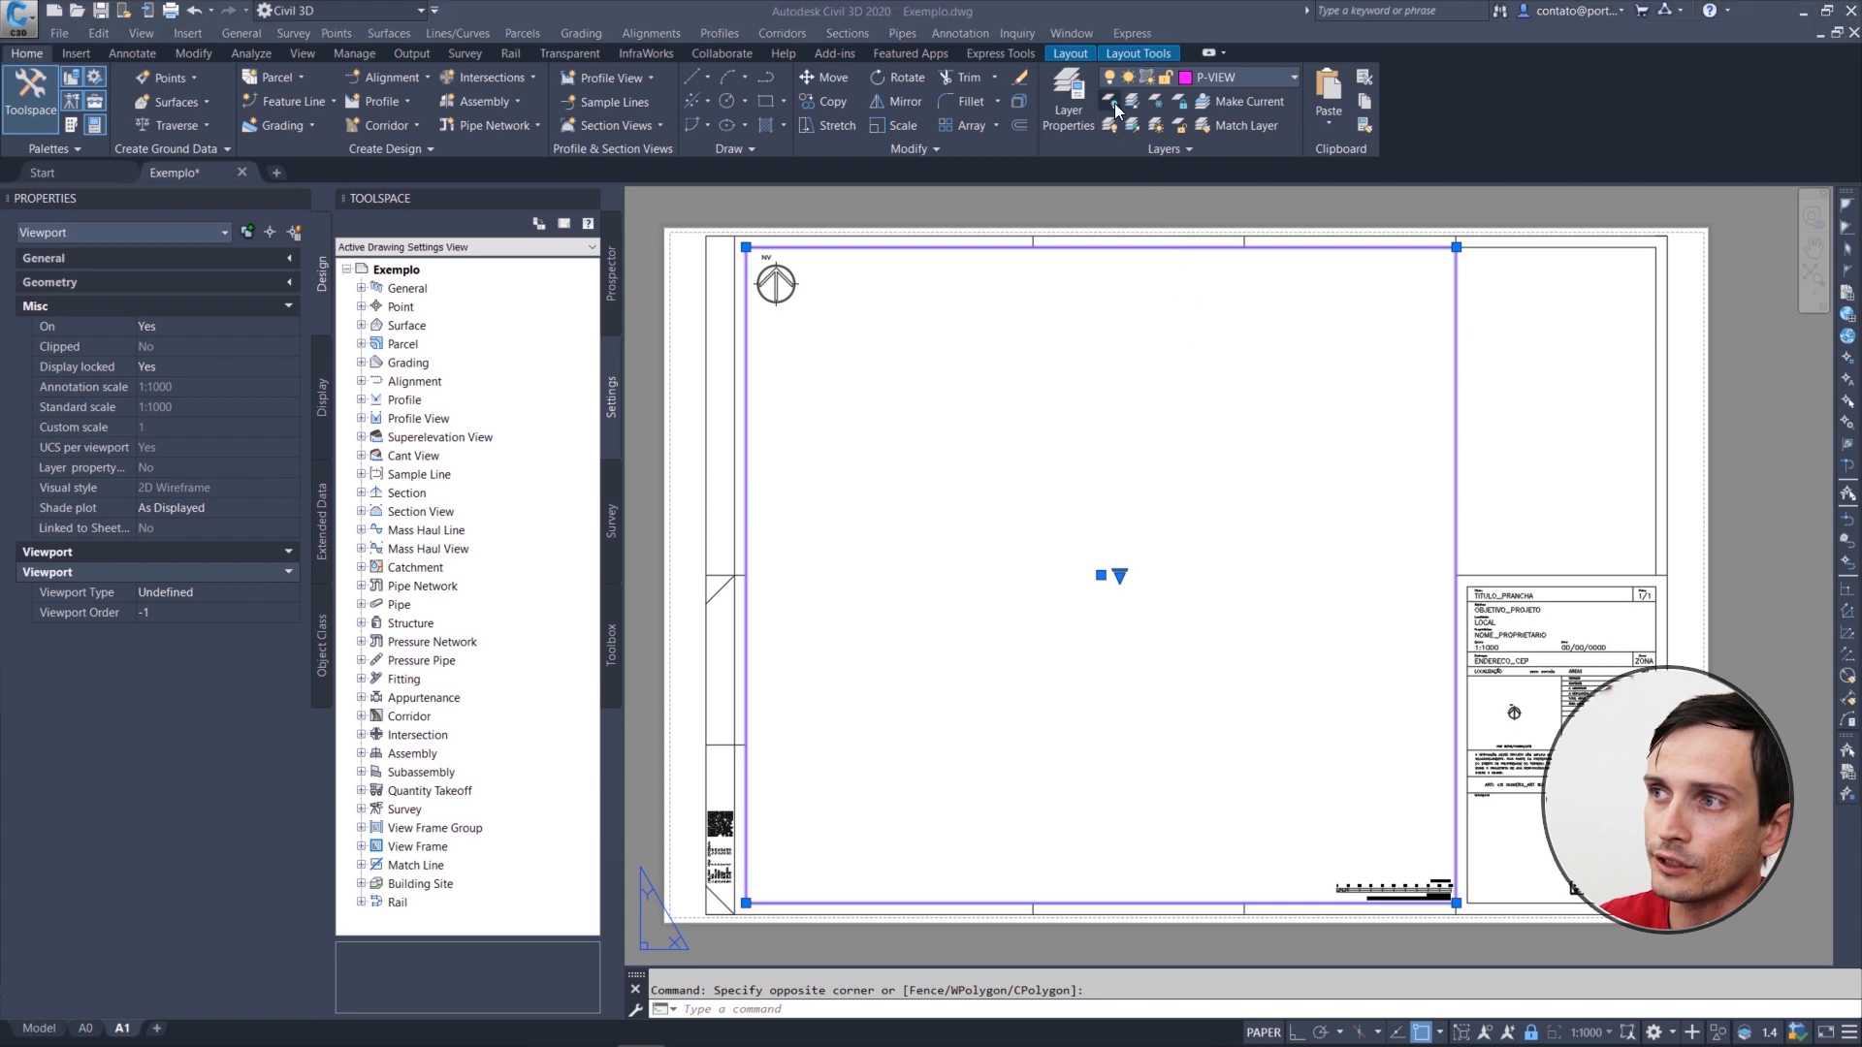
click(1115, 120)
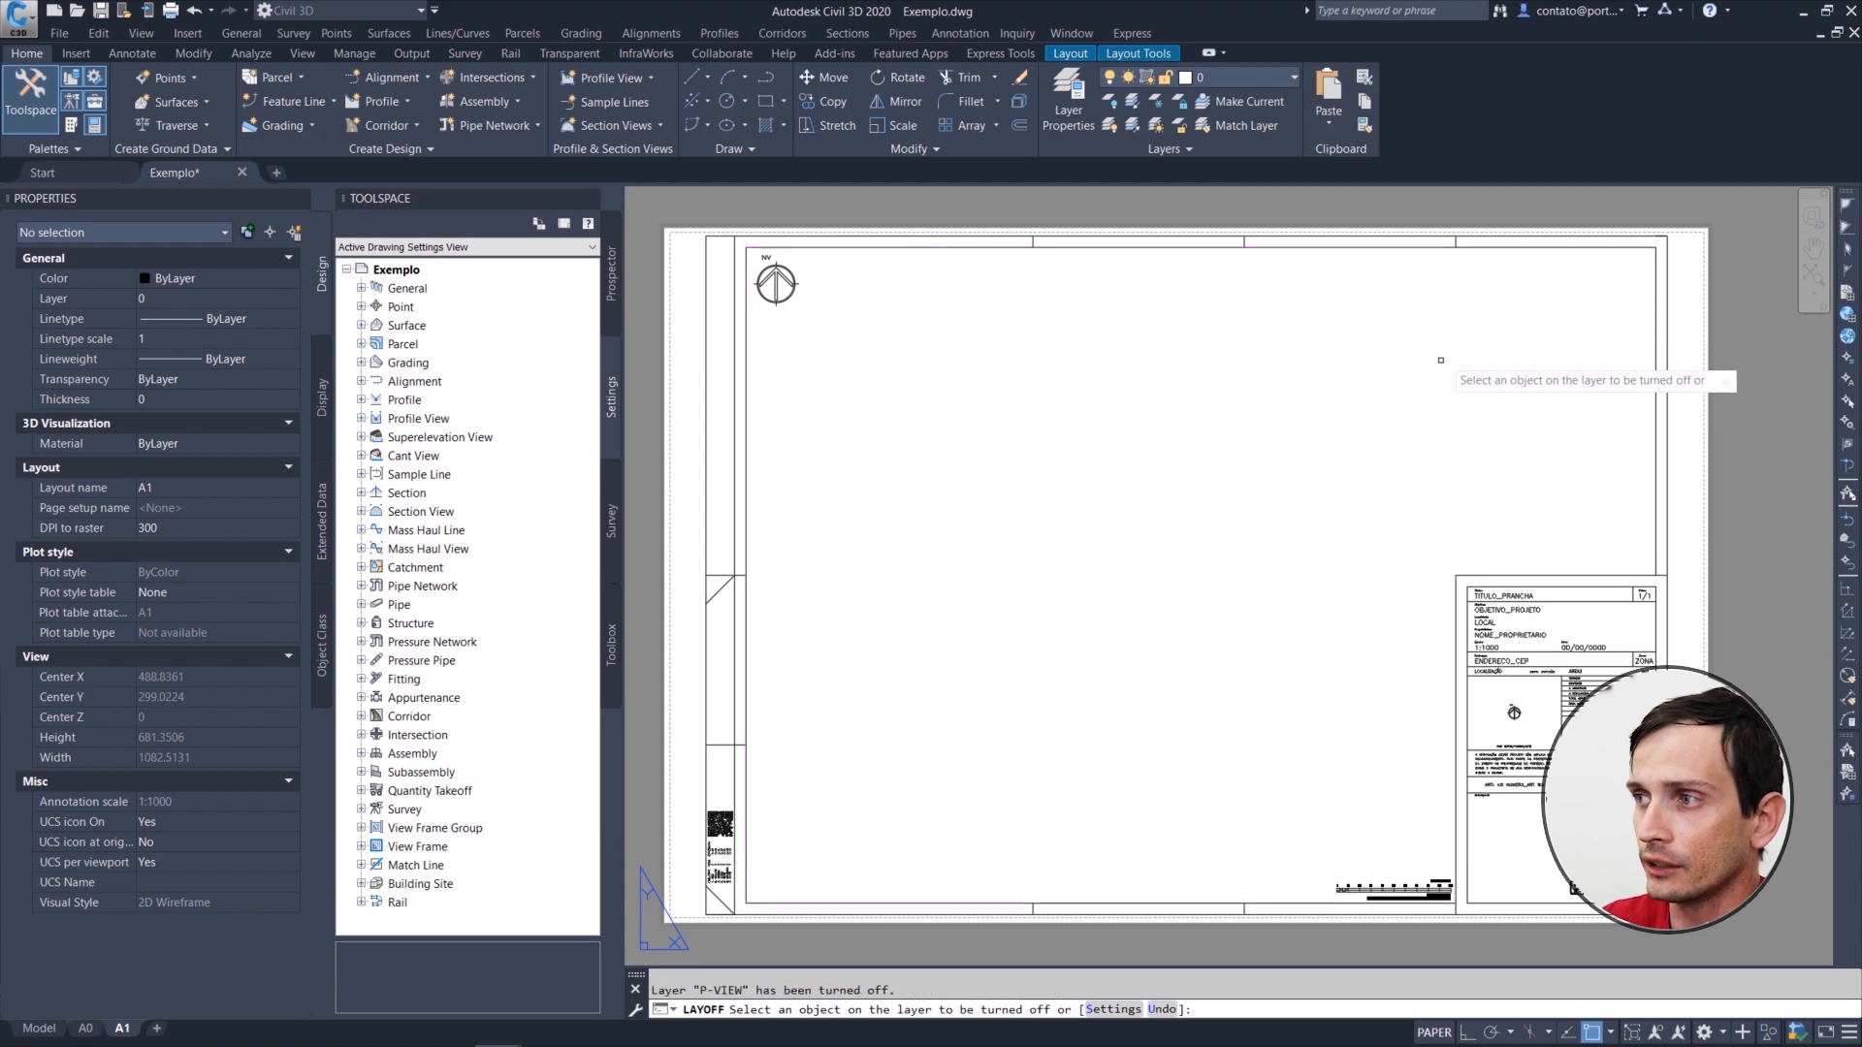
key(Escape)
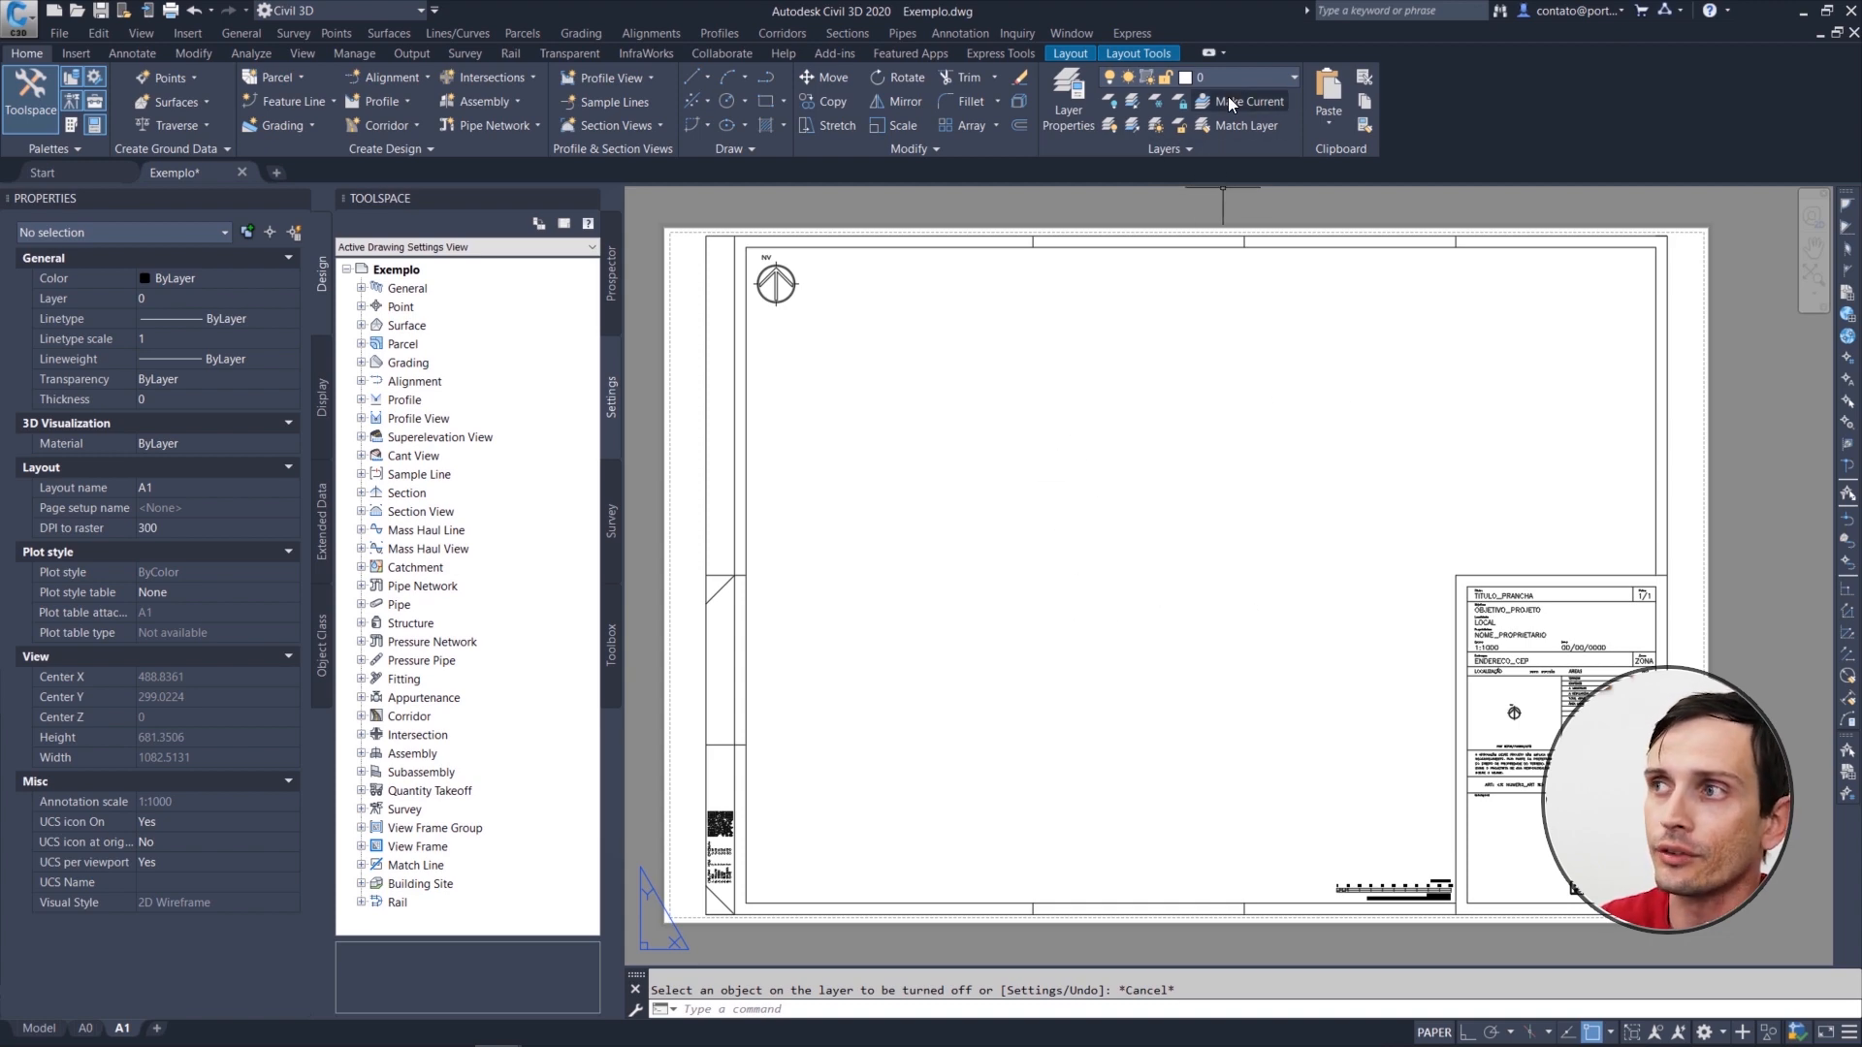
key(ctrl+z)
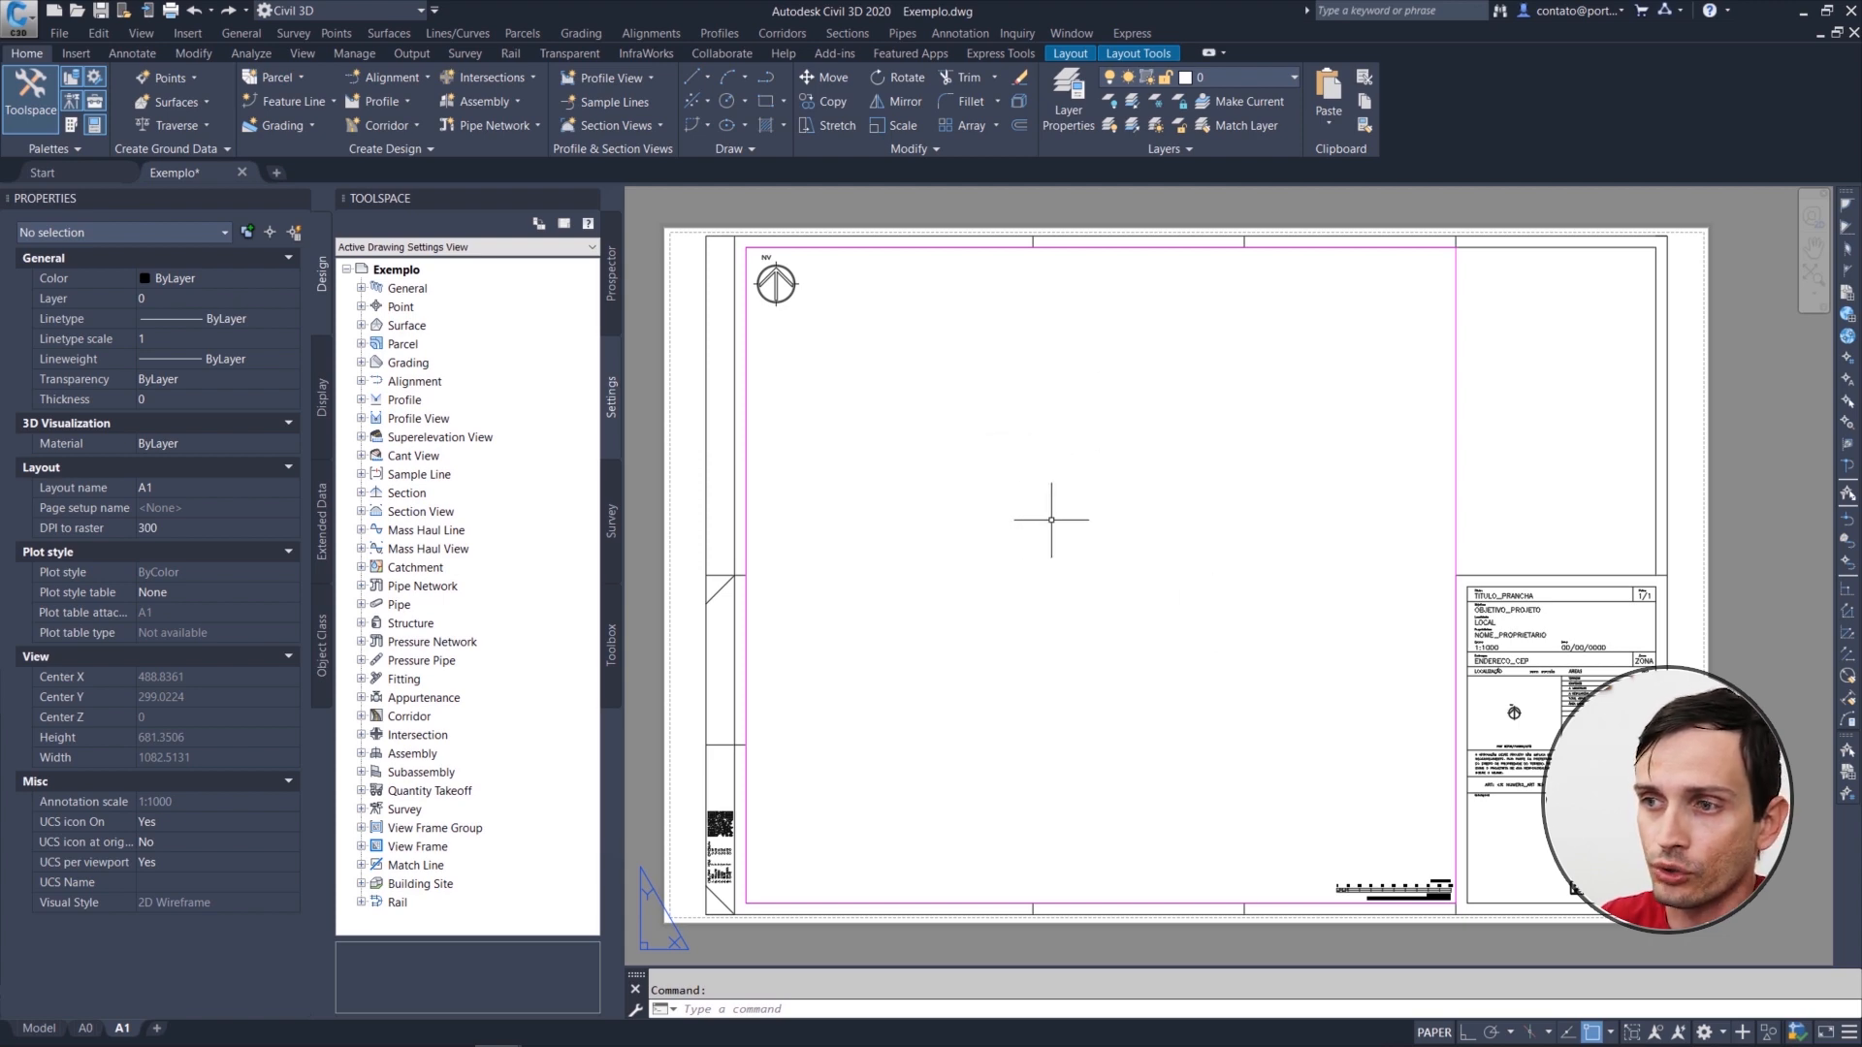
Step: Activate model space inside the A1 sheet's large viewport and unlock its display for zooming
double_click(1093, 507)
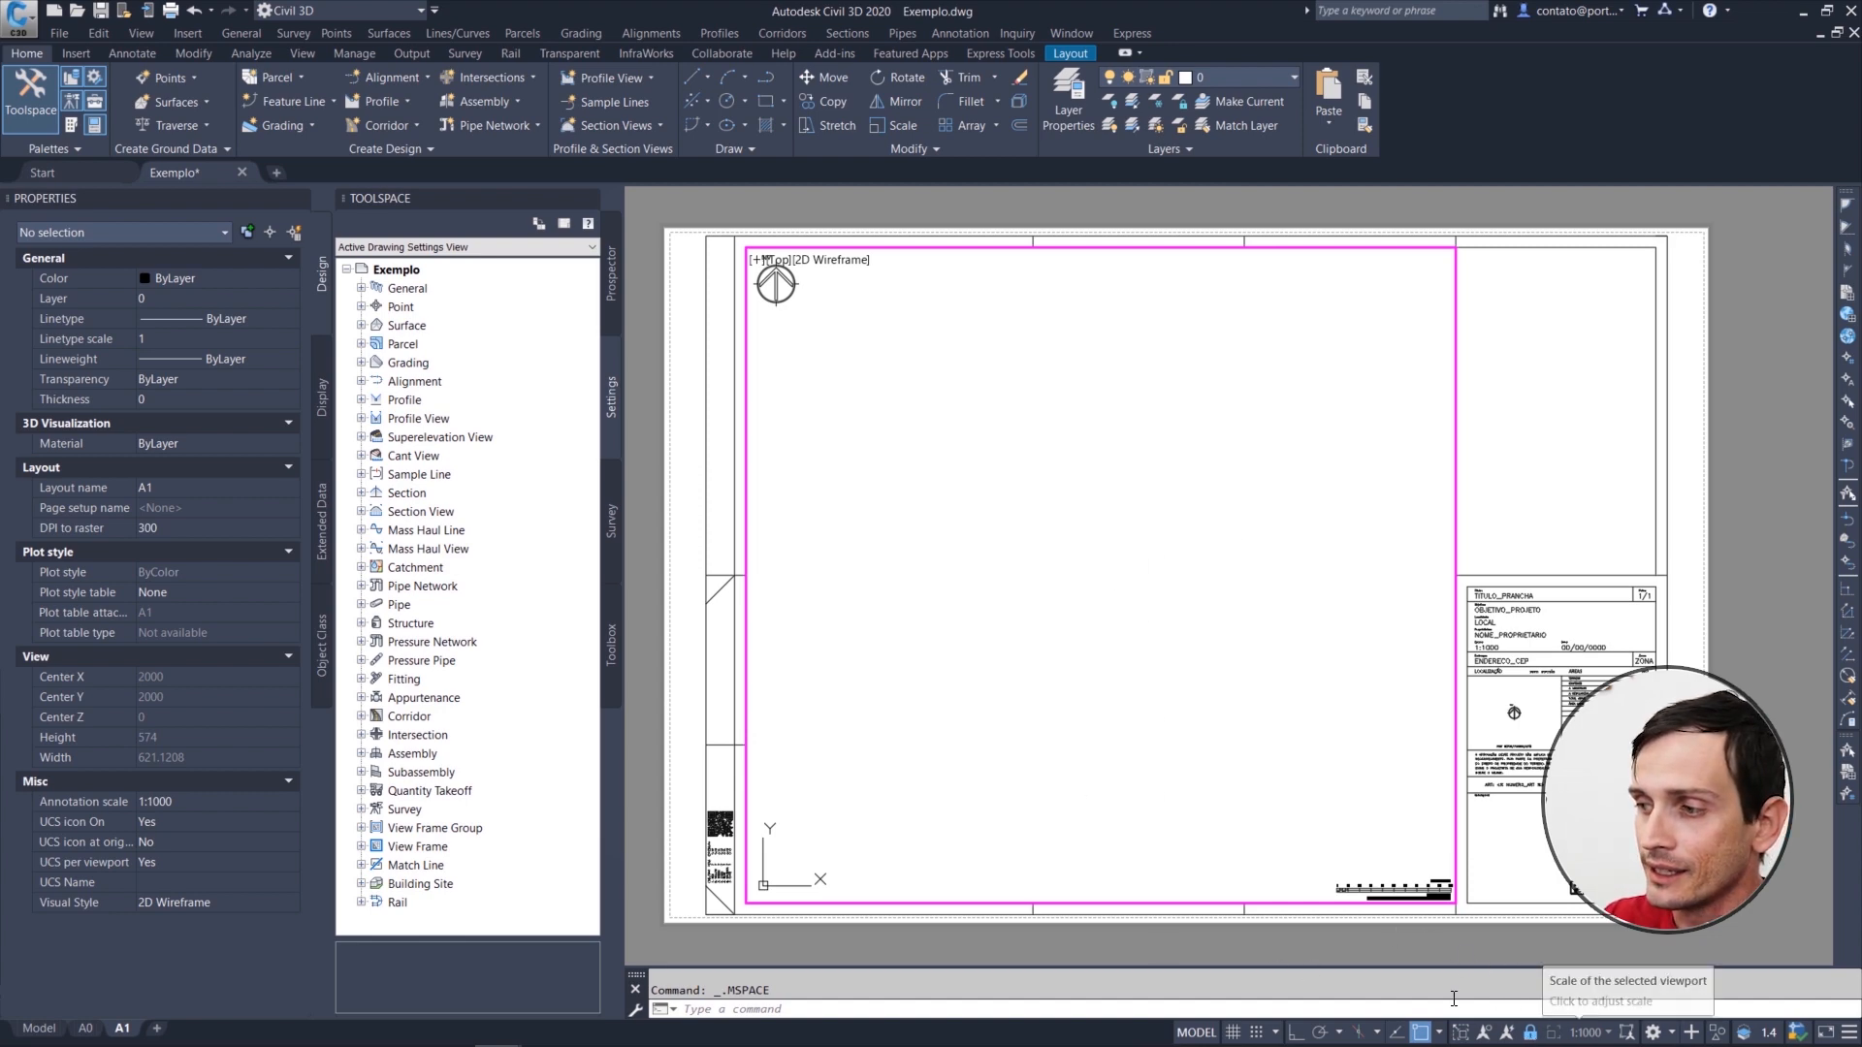
scroll(1150, 663, down, 2)
scroll(1147, 676, up, 2)
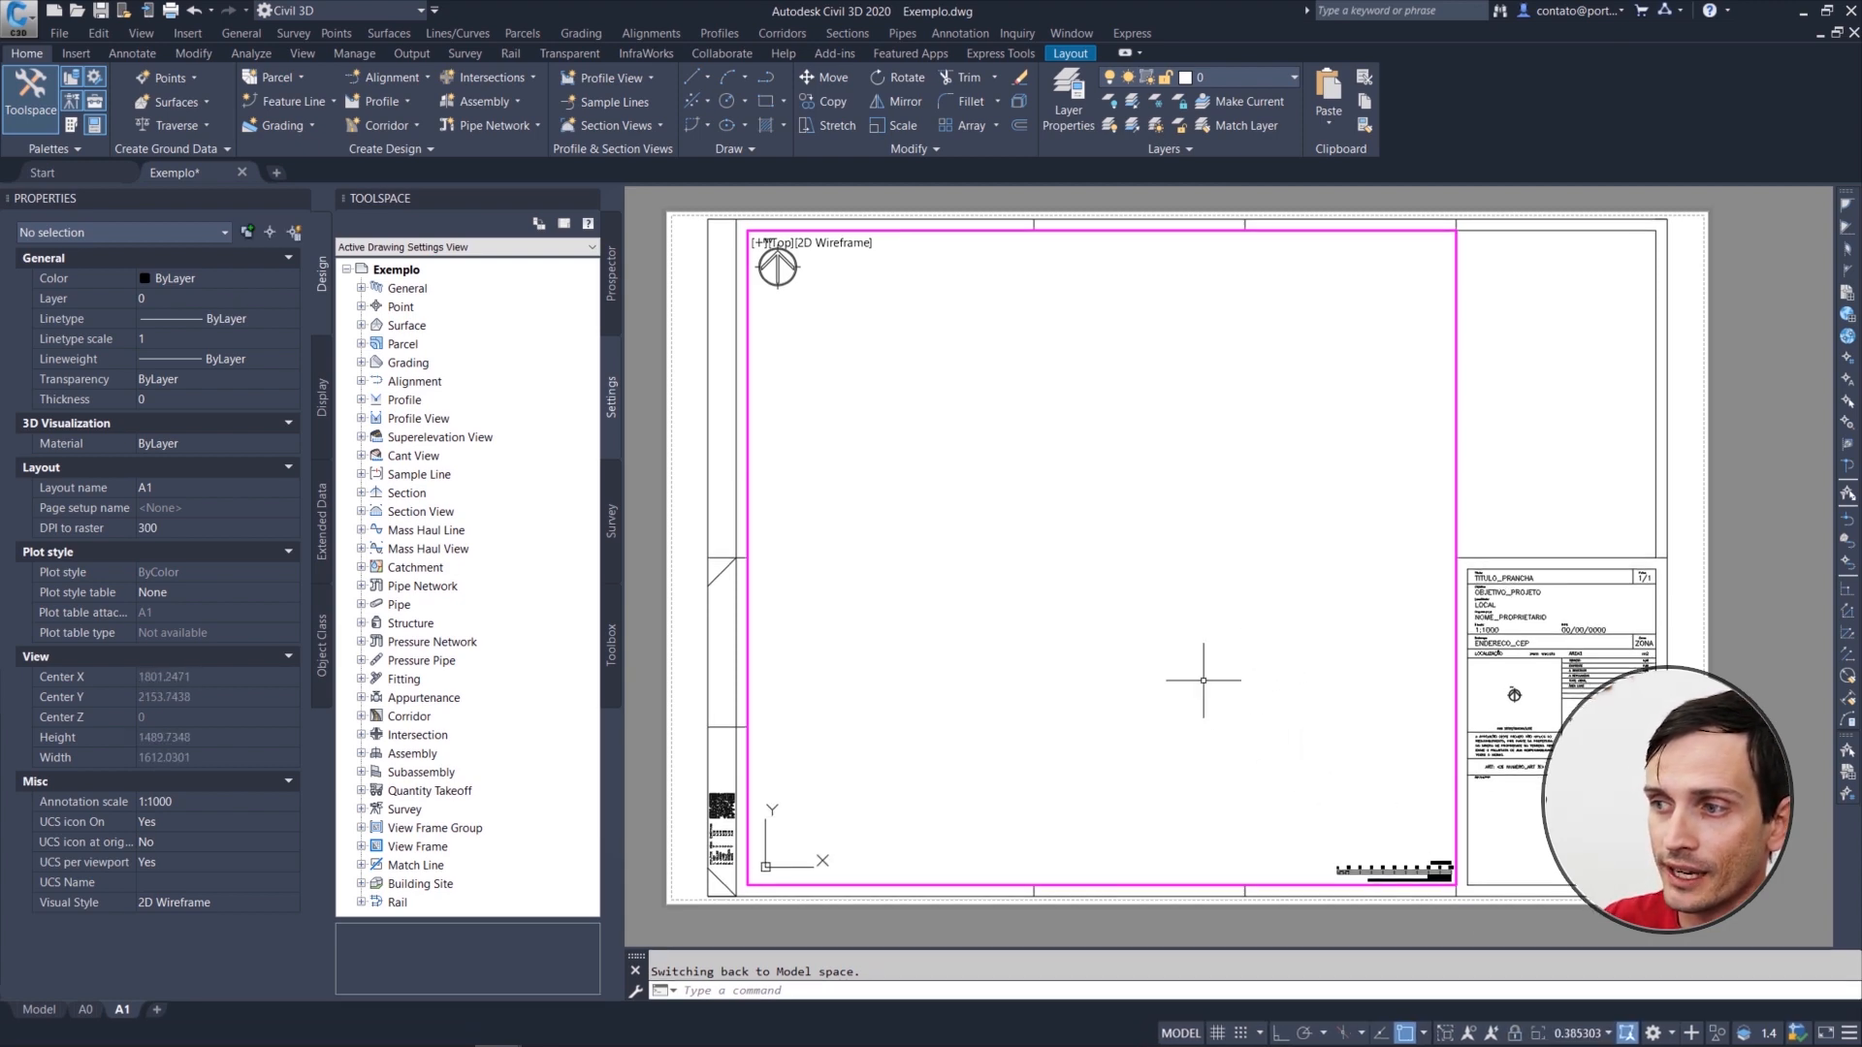
scroll(1167, 547, down, 1)
scroll(1159, 559, up, 1)
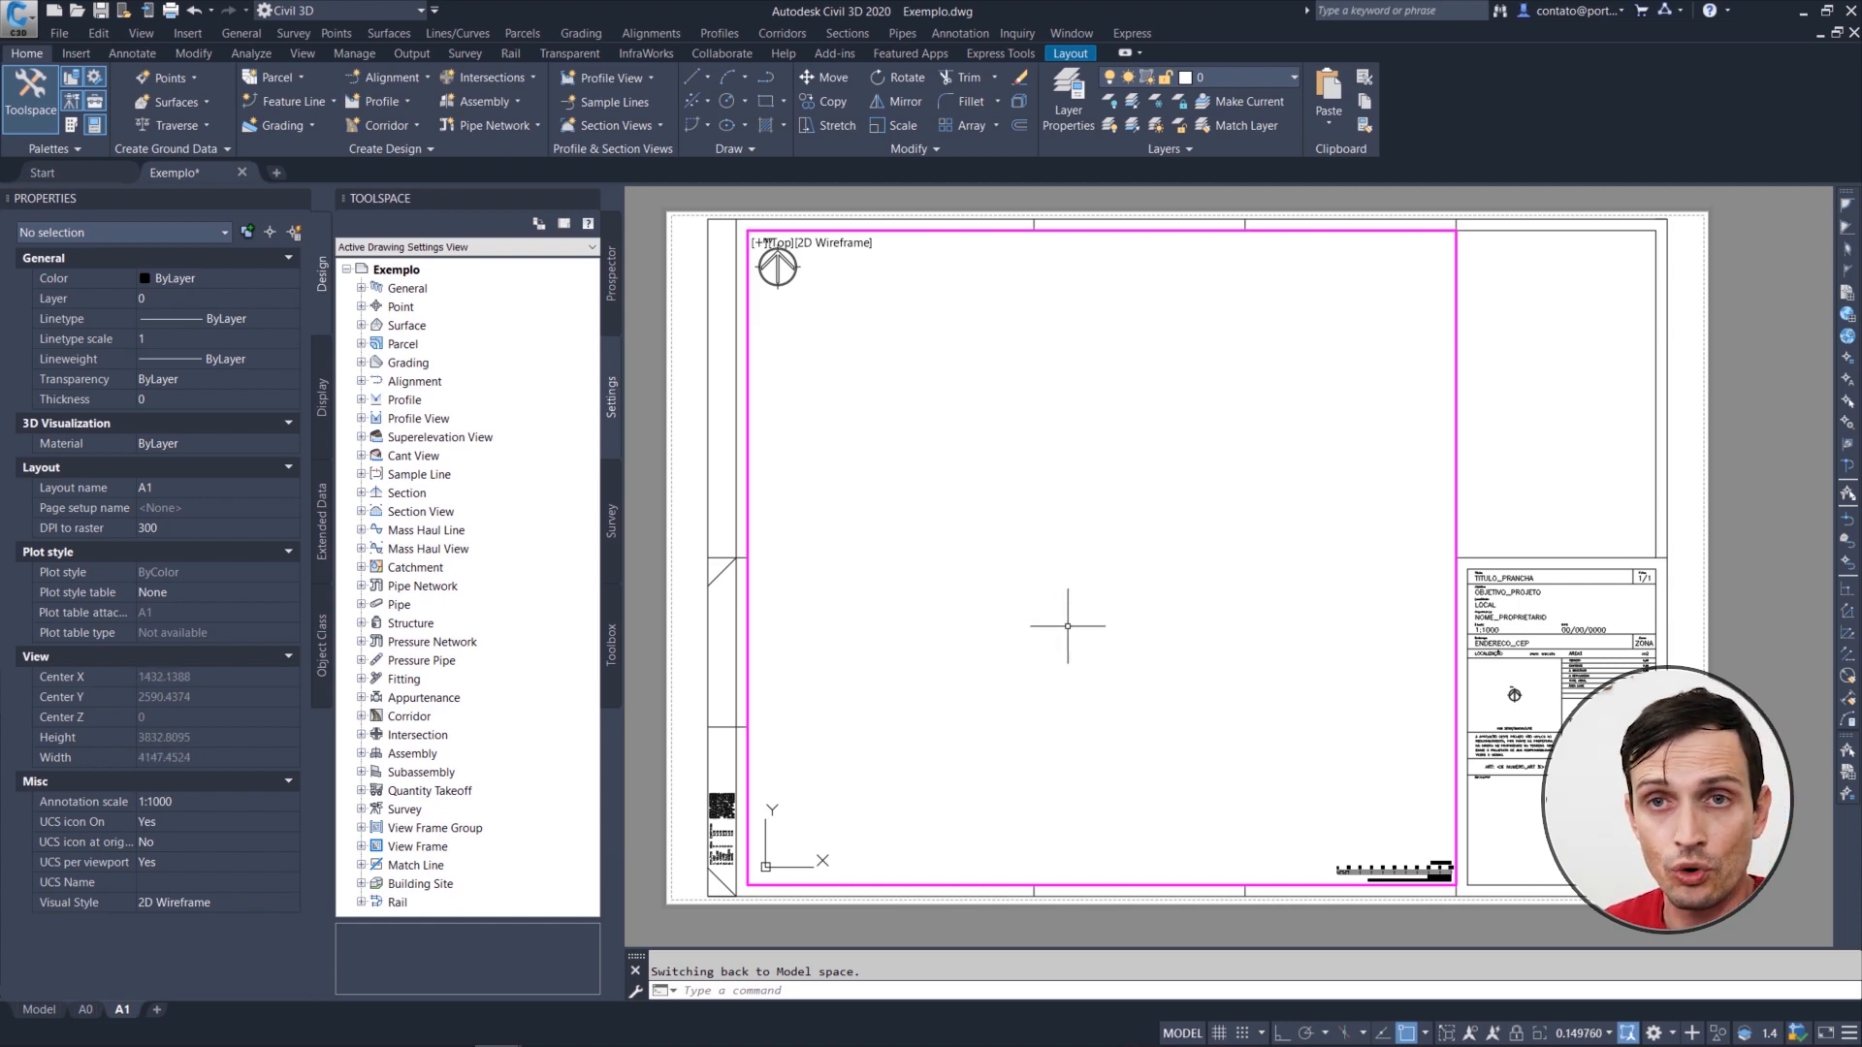
Step: Zoom the active viewport to the drawing's extents
text(ze)
key(Return)
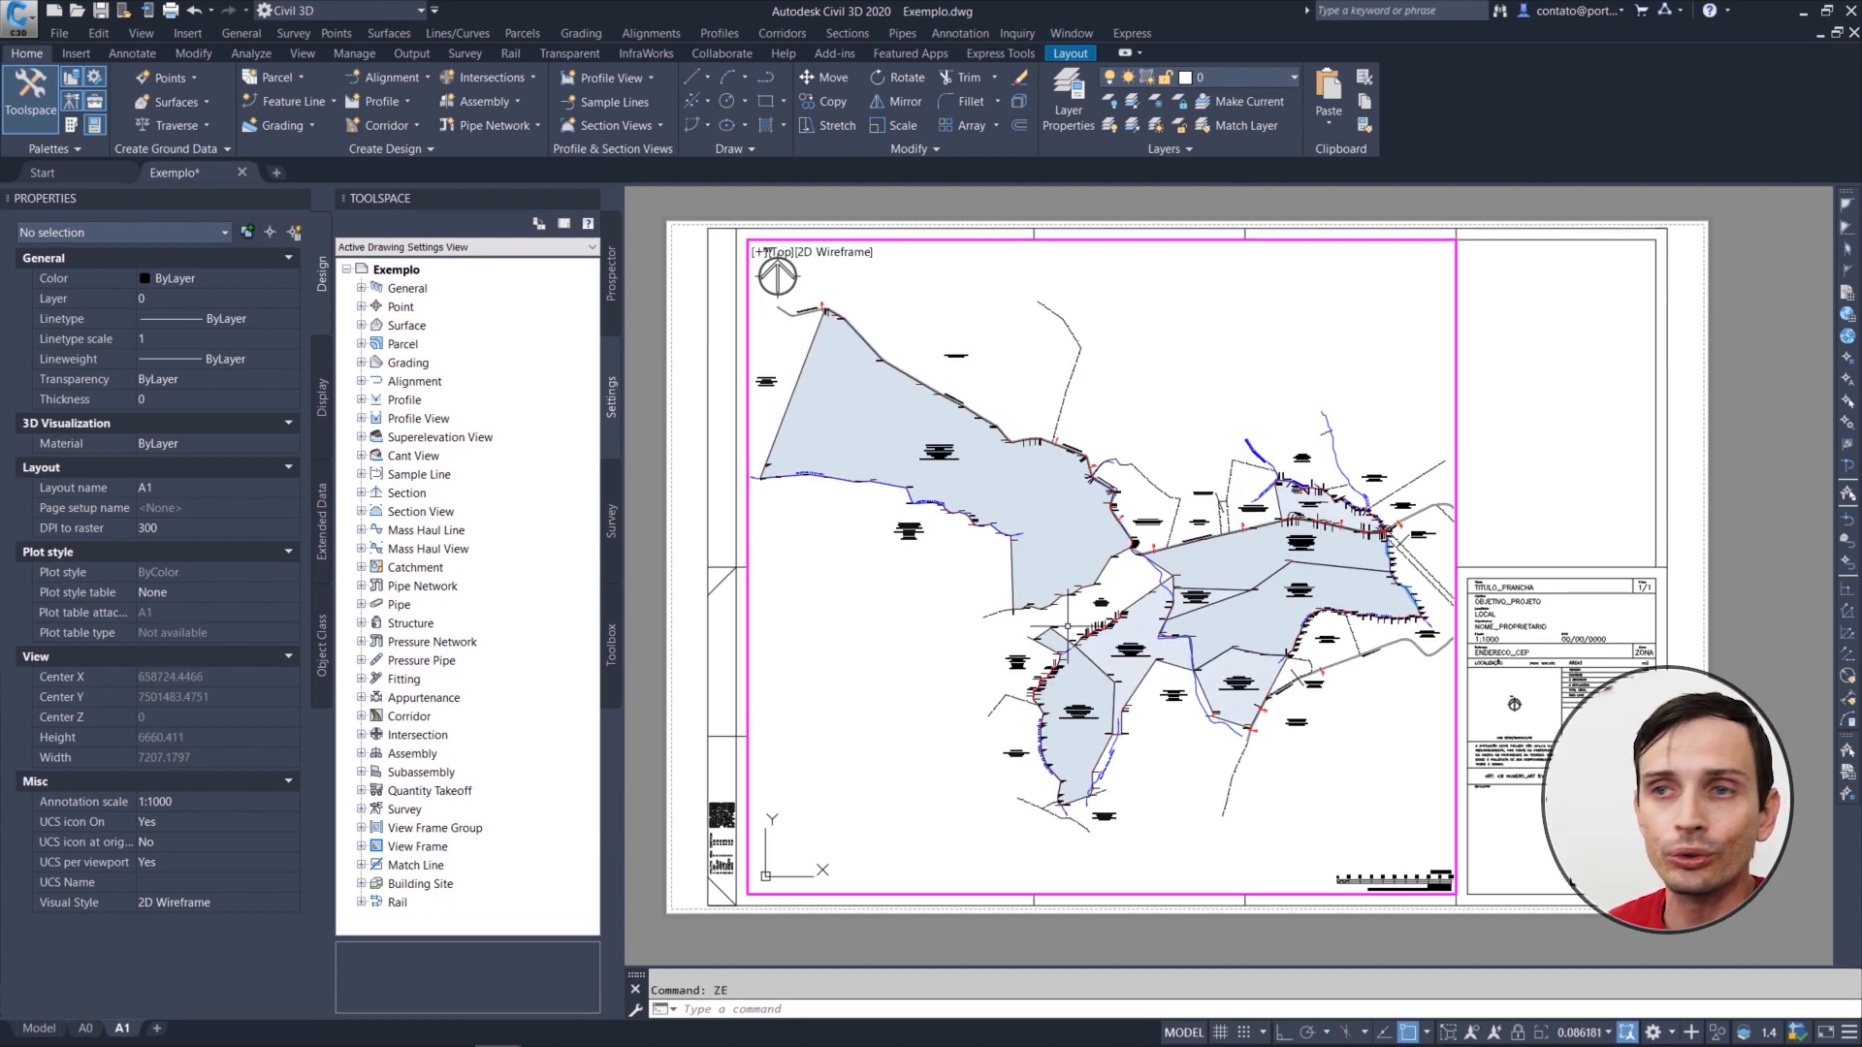
Step: Examine the parcels and their labels at different magnifications inside the unlocked viewport
scroll(1092, 617, up, 5)
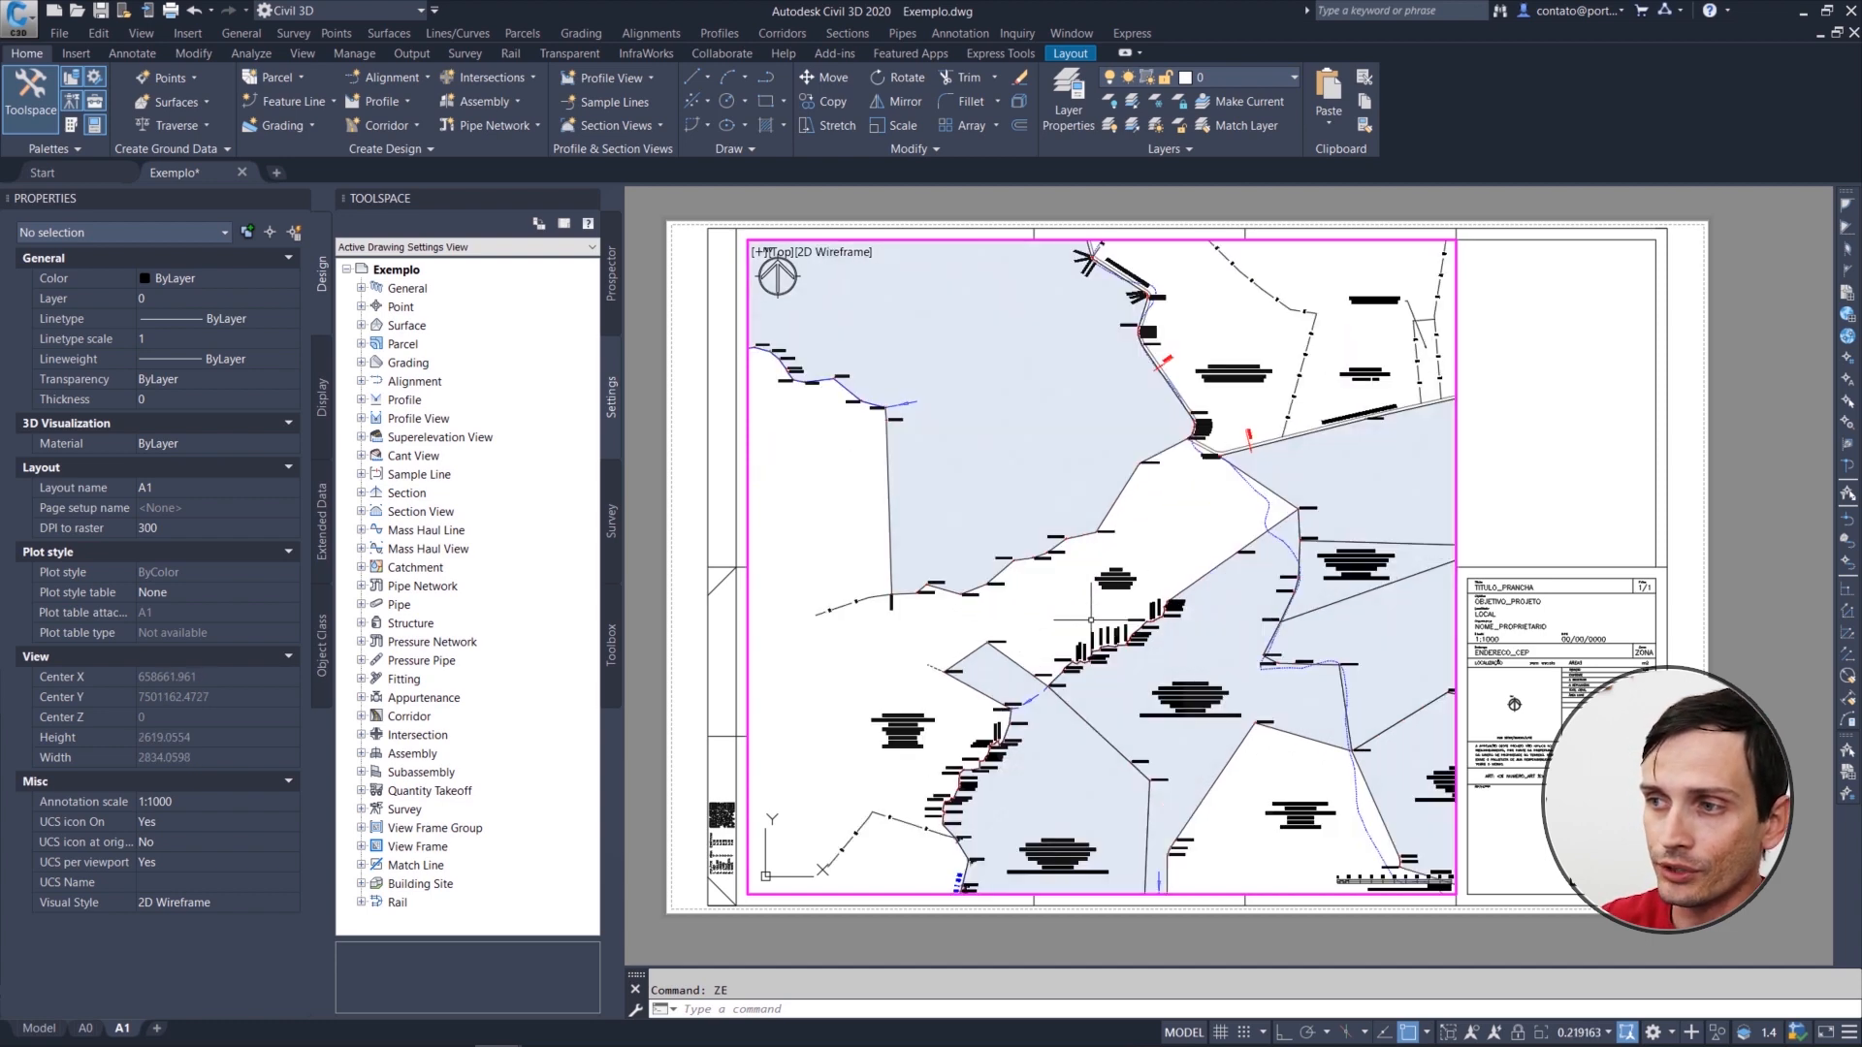
scroll(1112, 621, down, 3)
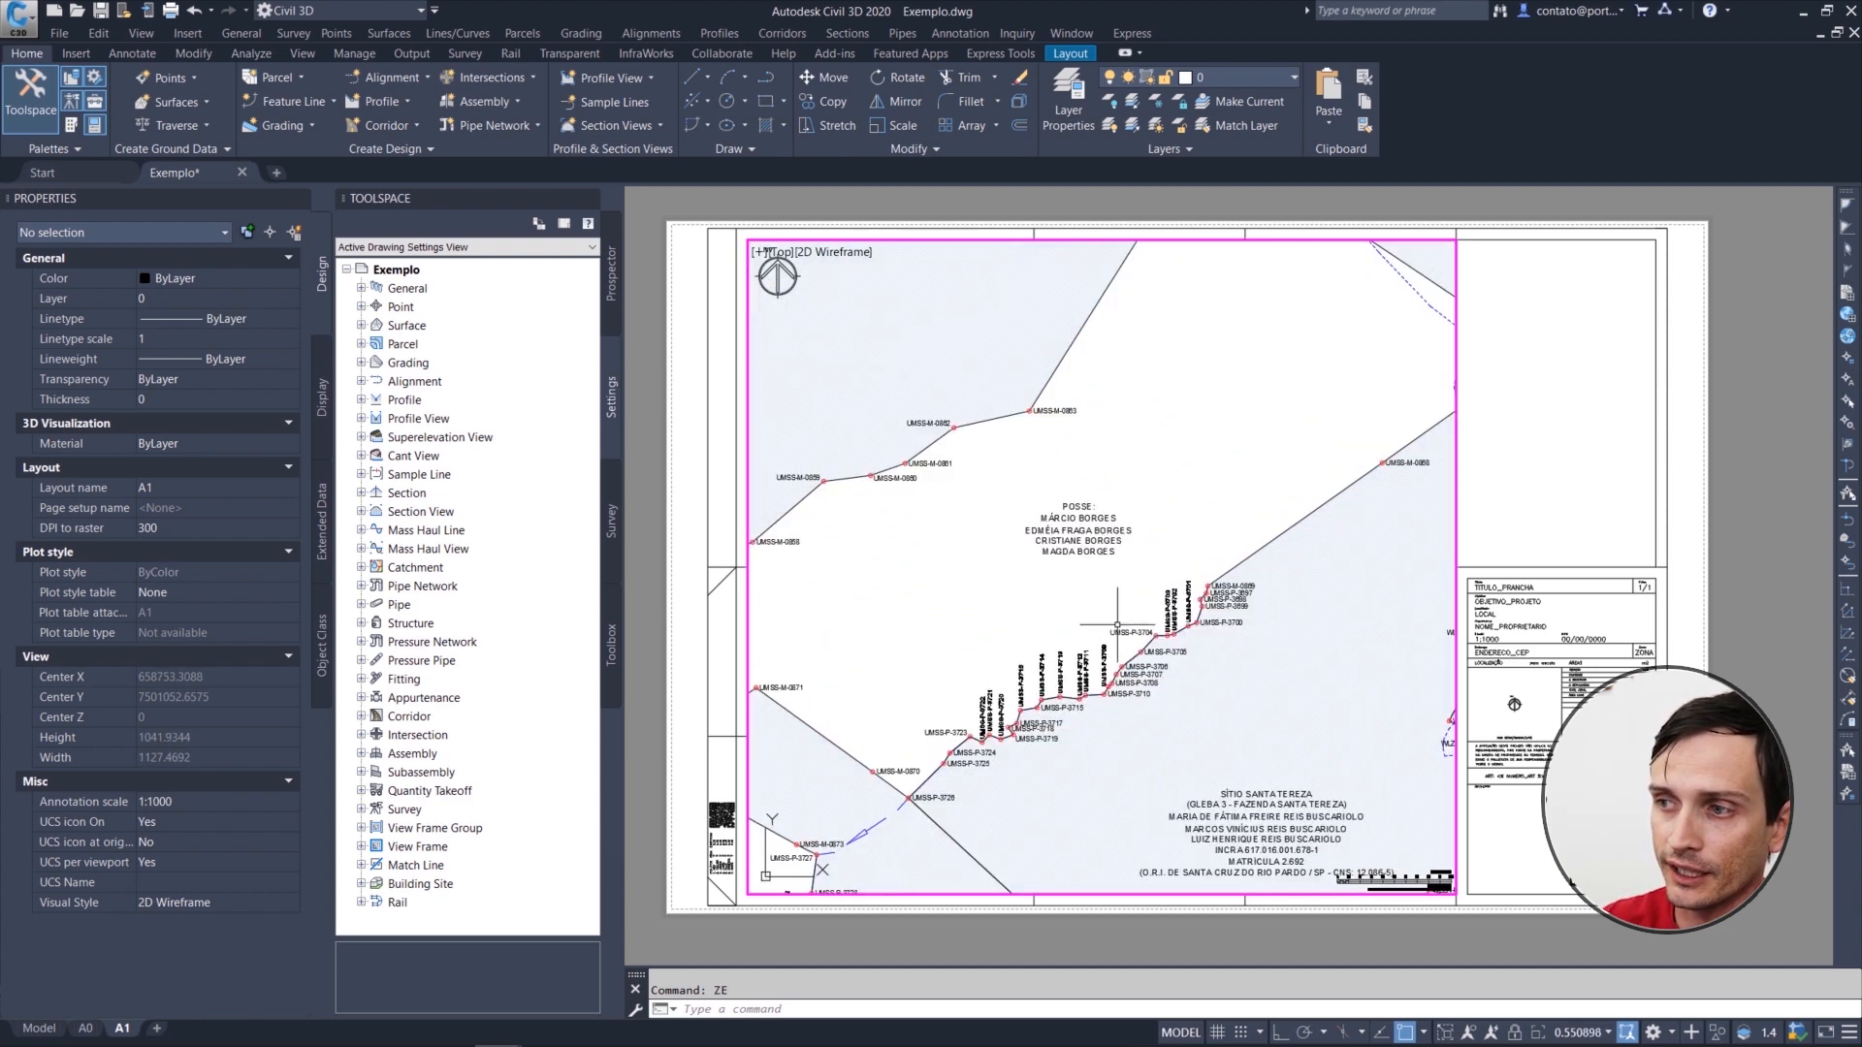
scroll(1113, 627, up, 5)
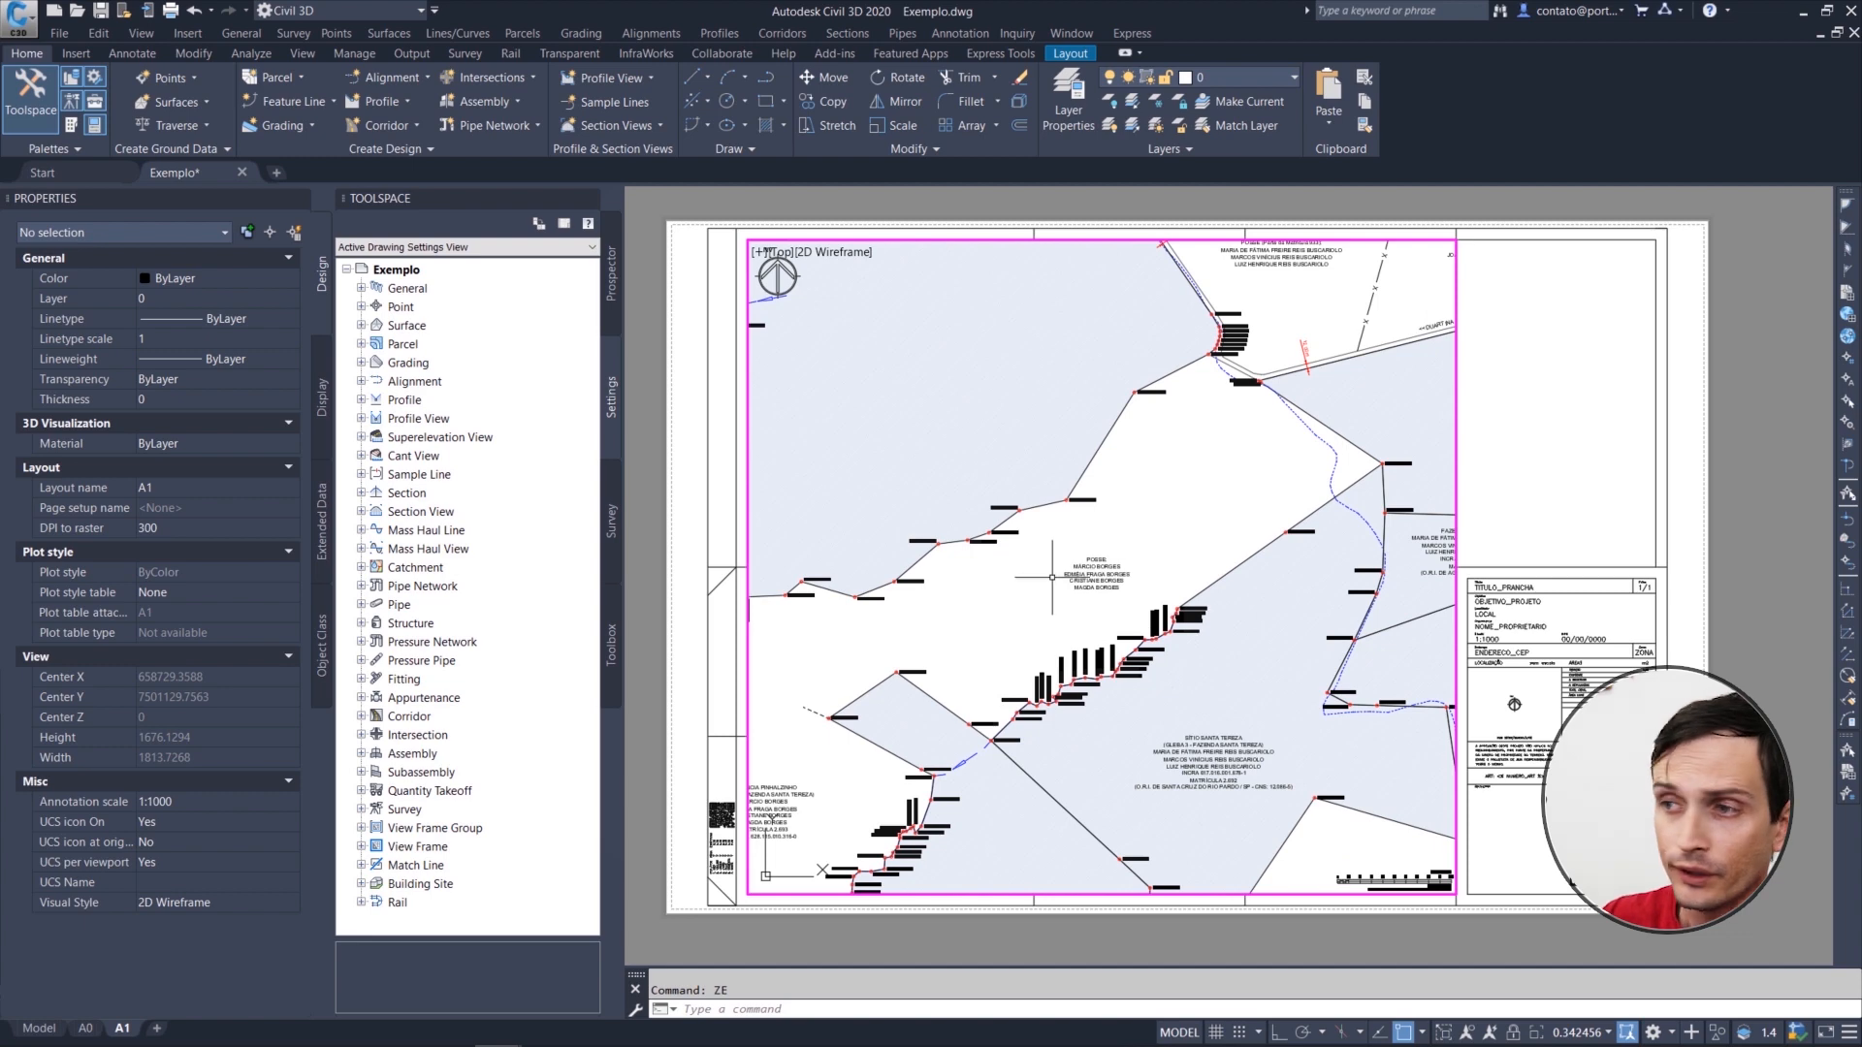
scroll(1039, 493, up, 2)
middle_drag(1047, 476, 1125, 601)
scroll(1124, 599, down, 4)
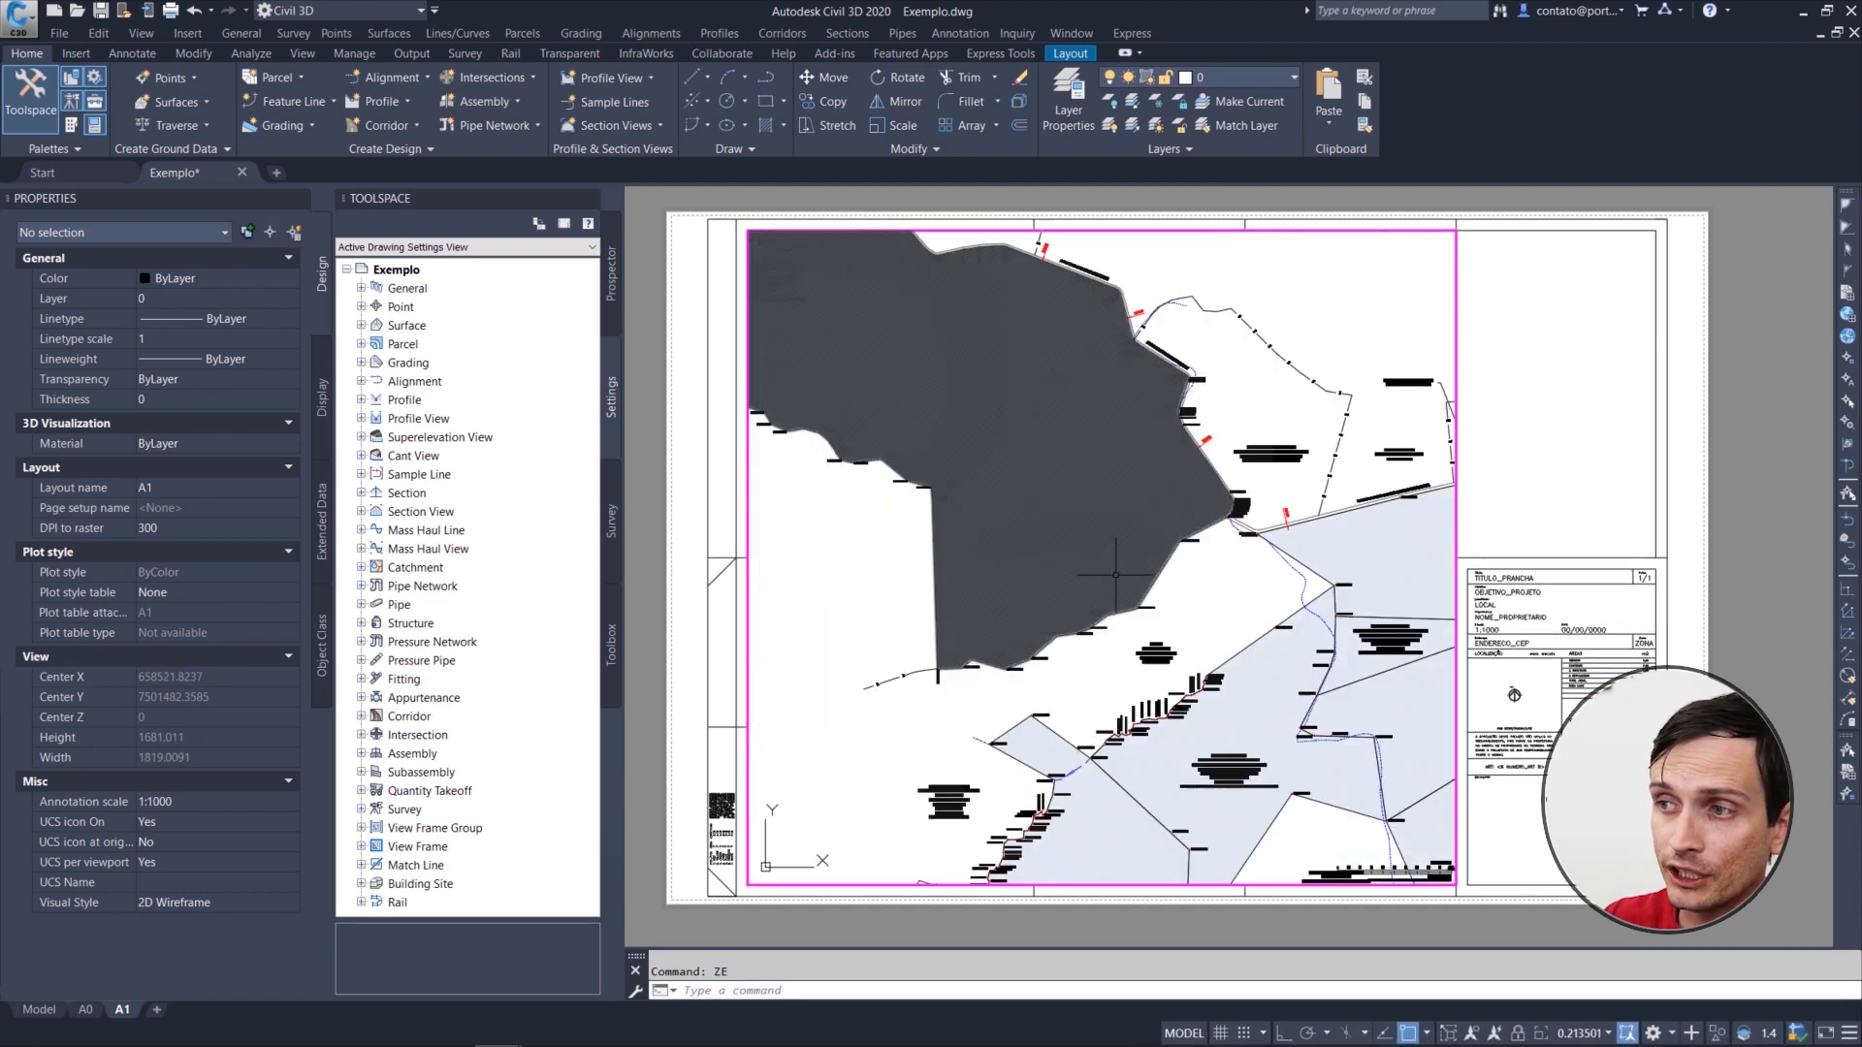
scroll(931, 545, down, 2)
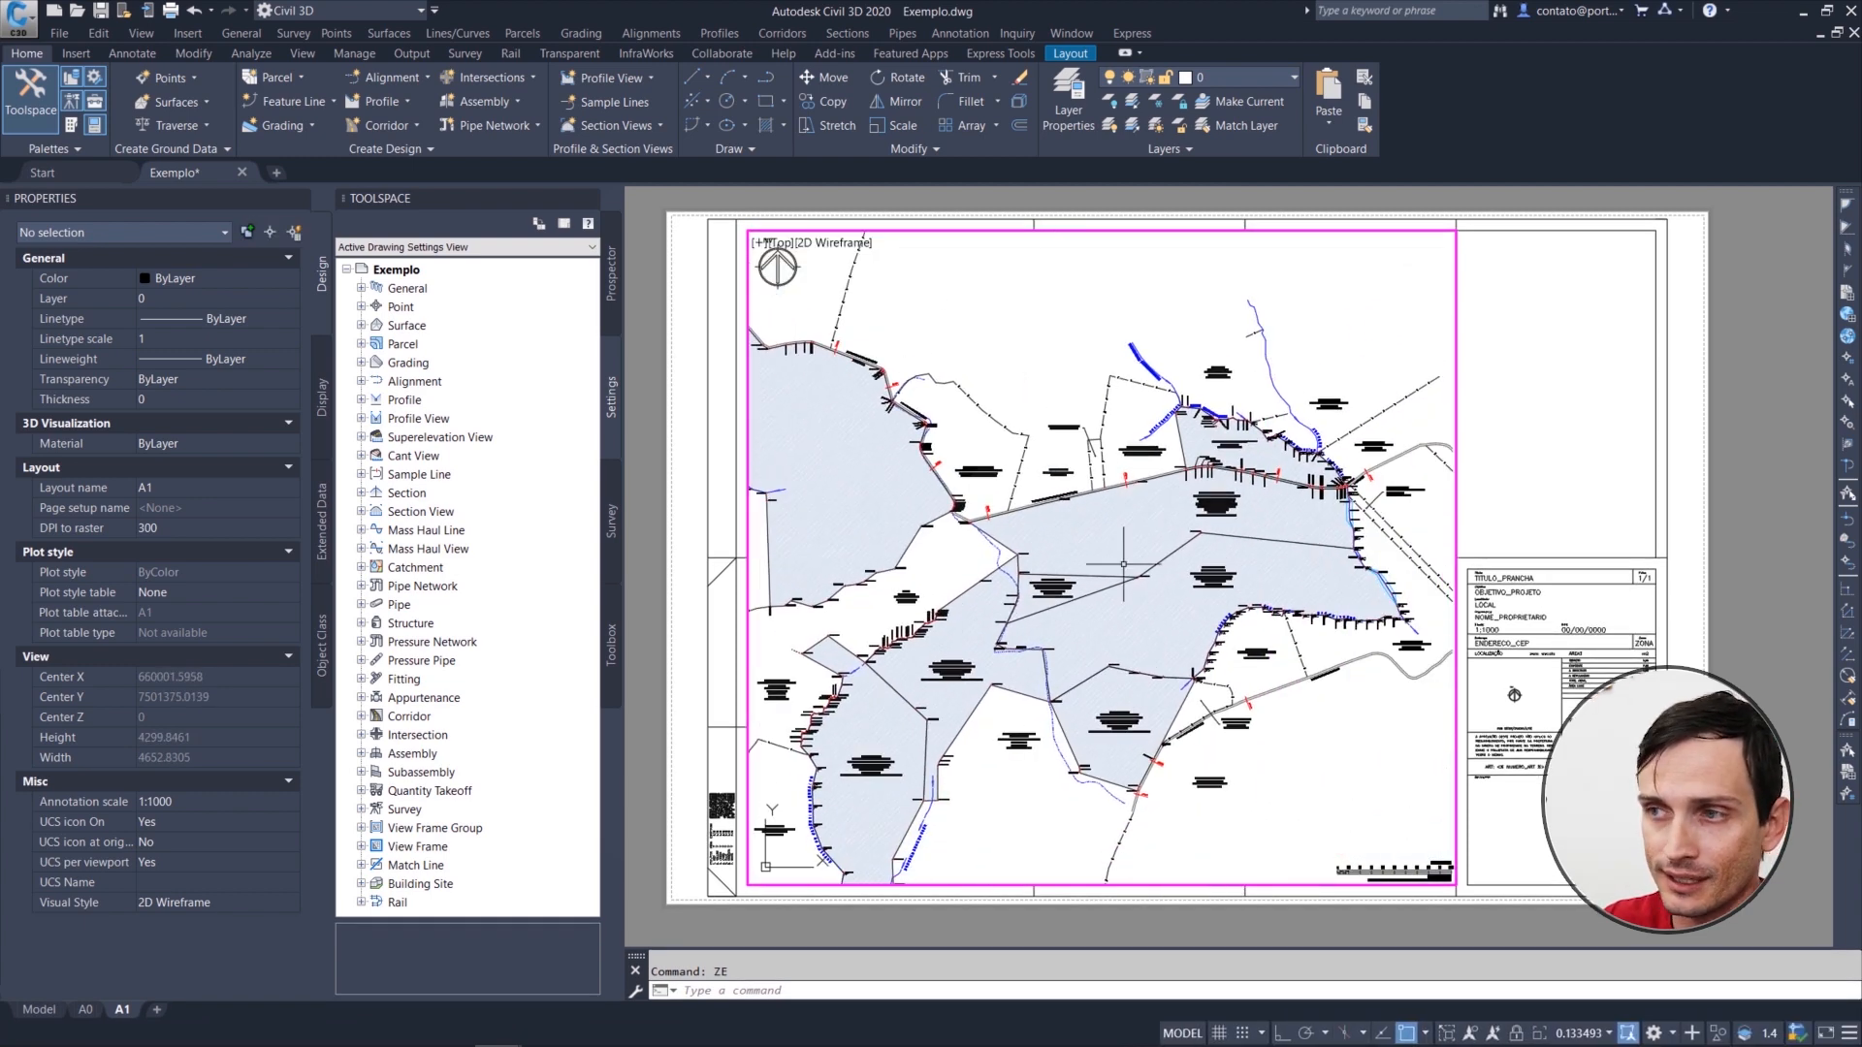
scroll(1172, 551, up, 2)
scroll(1172, 551, down, 2)
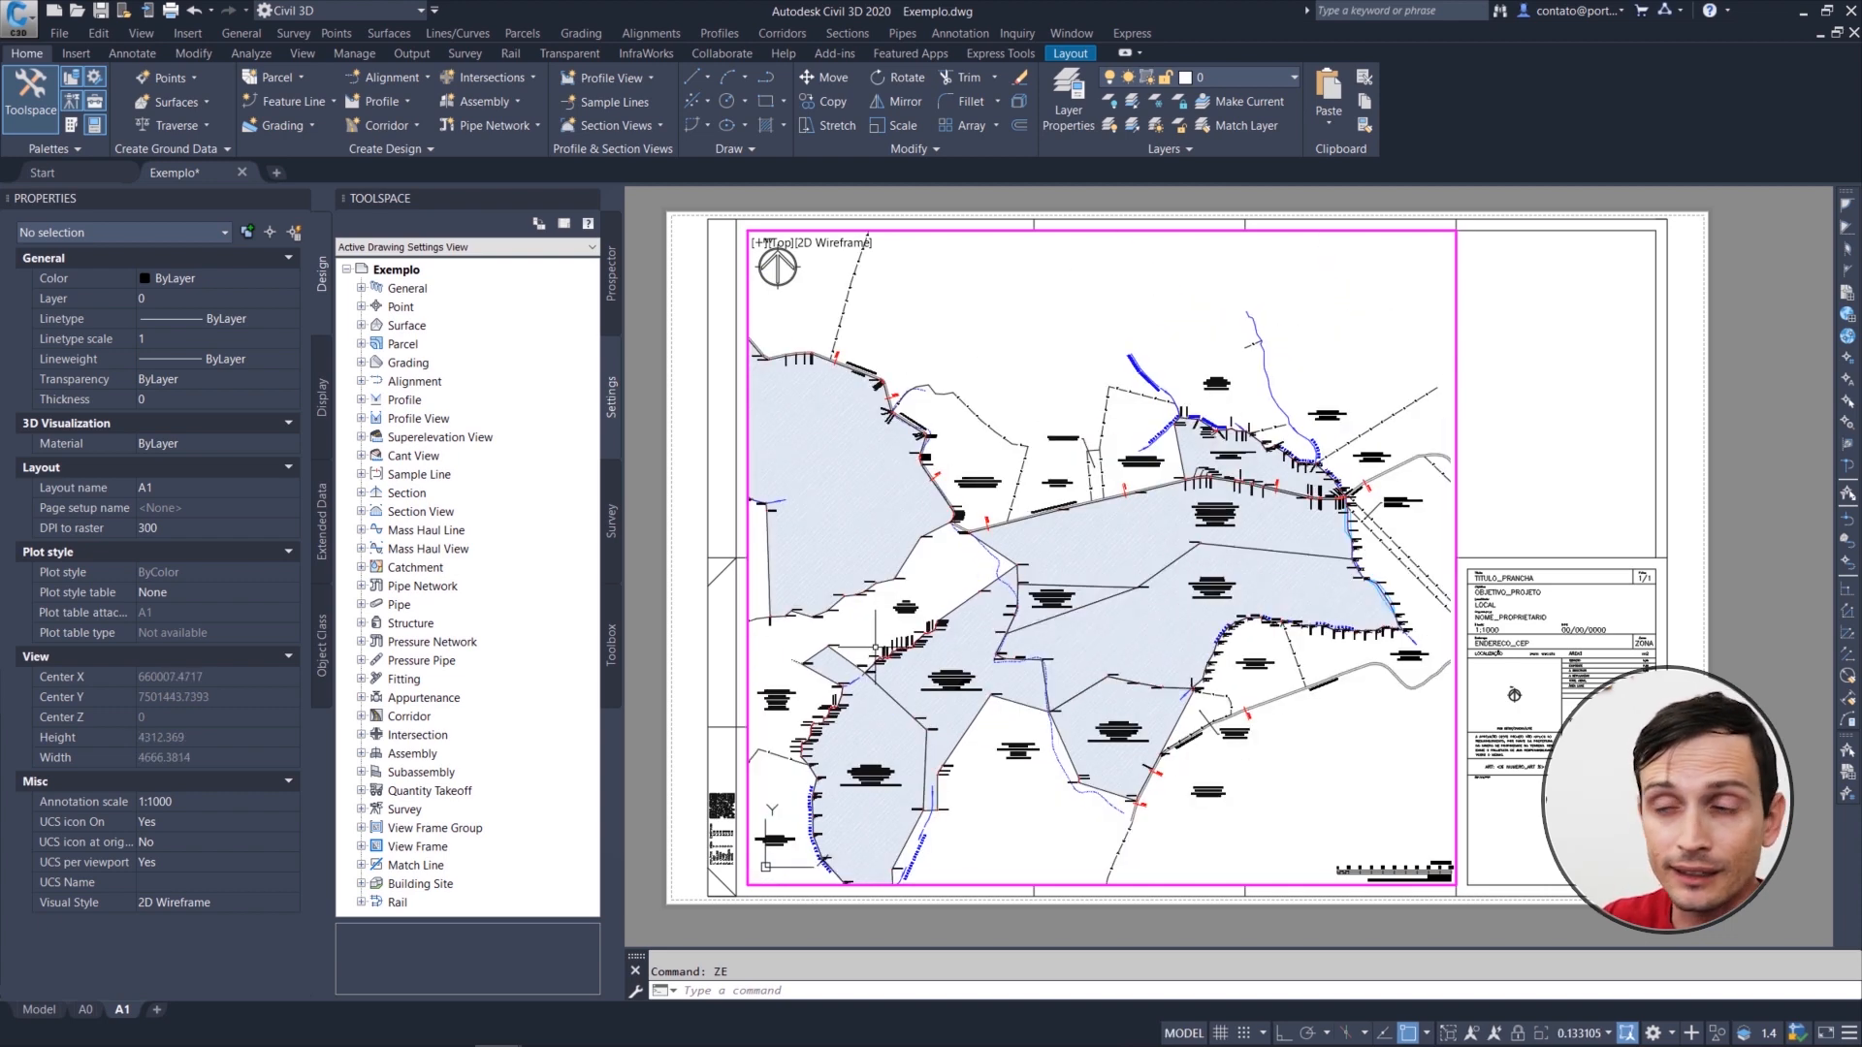
middle_drag(921, 582, 979, 561)
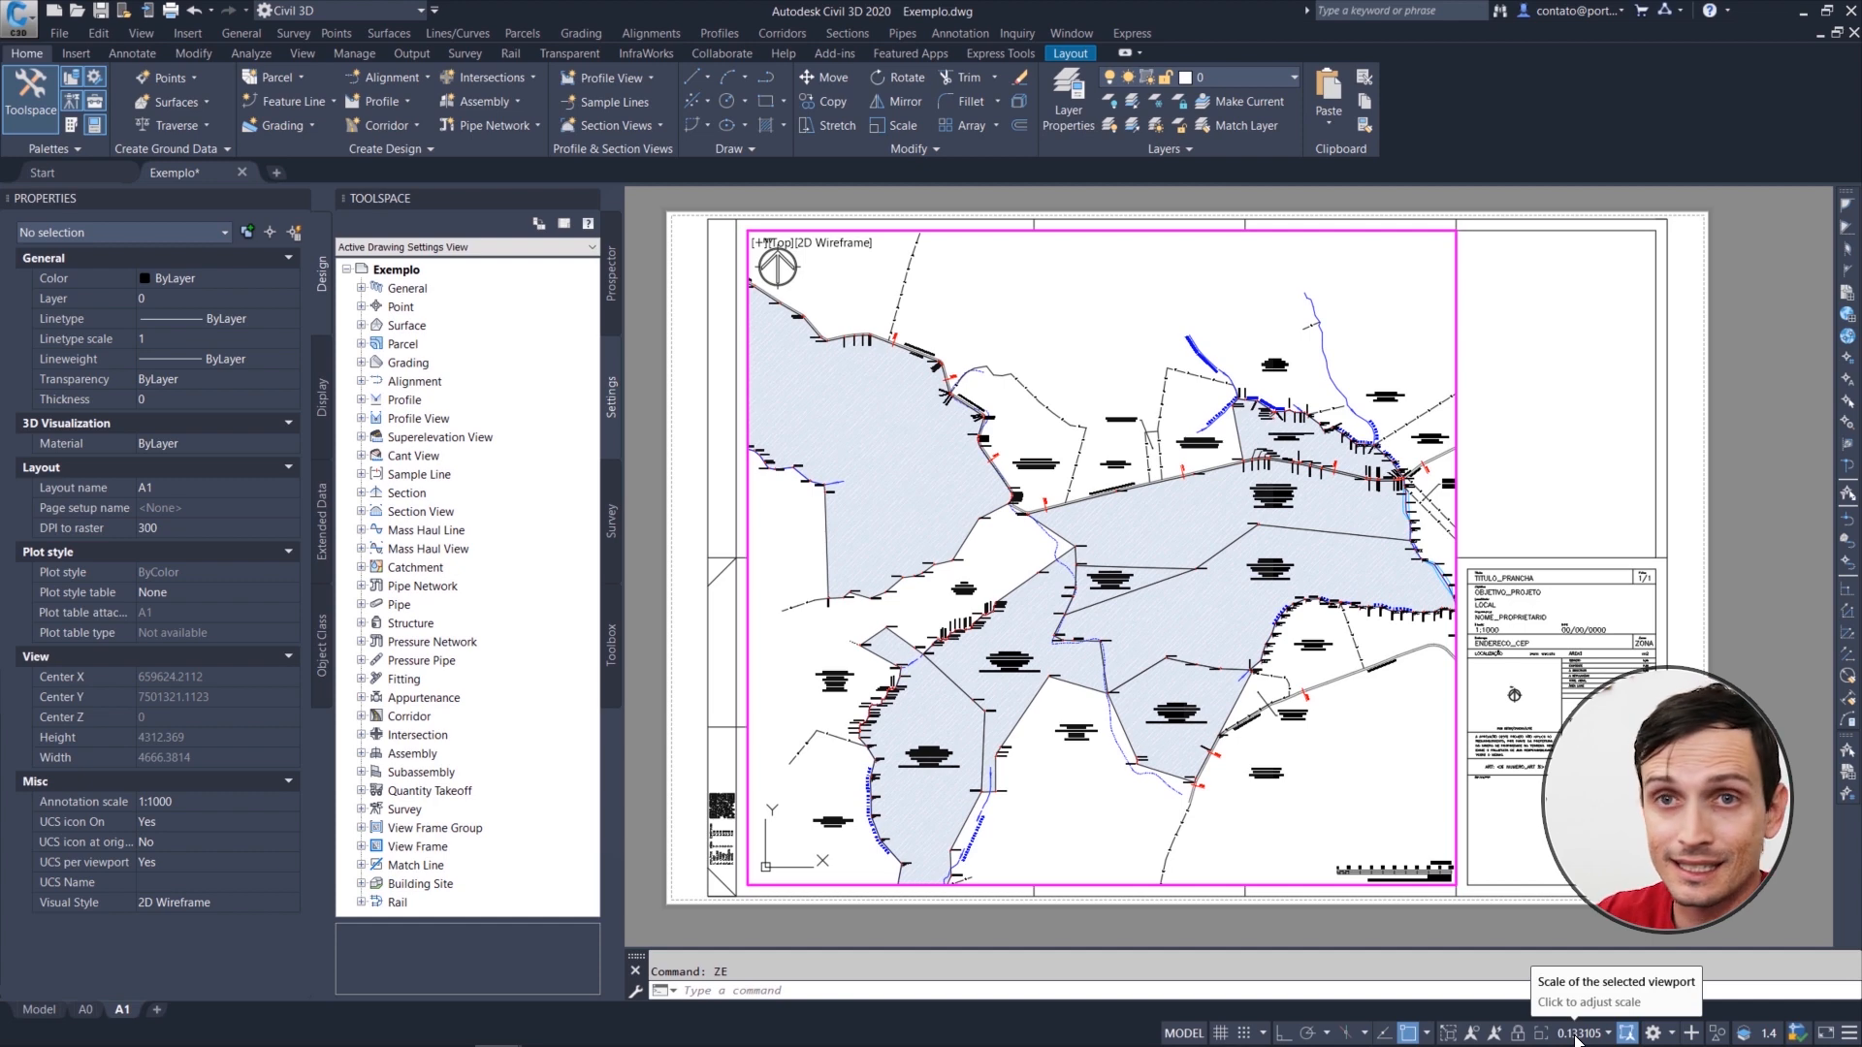
Step: Set the viewport scale to 1:1000 and pan the Fazenda Santa Júlia label toward the viewport's middle
mouse_move(1532, 1045)
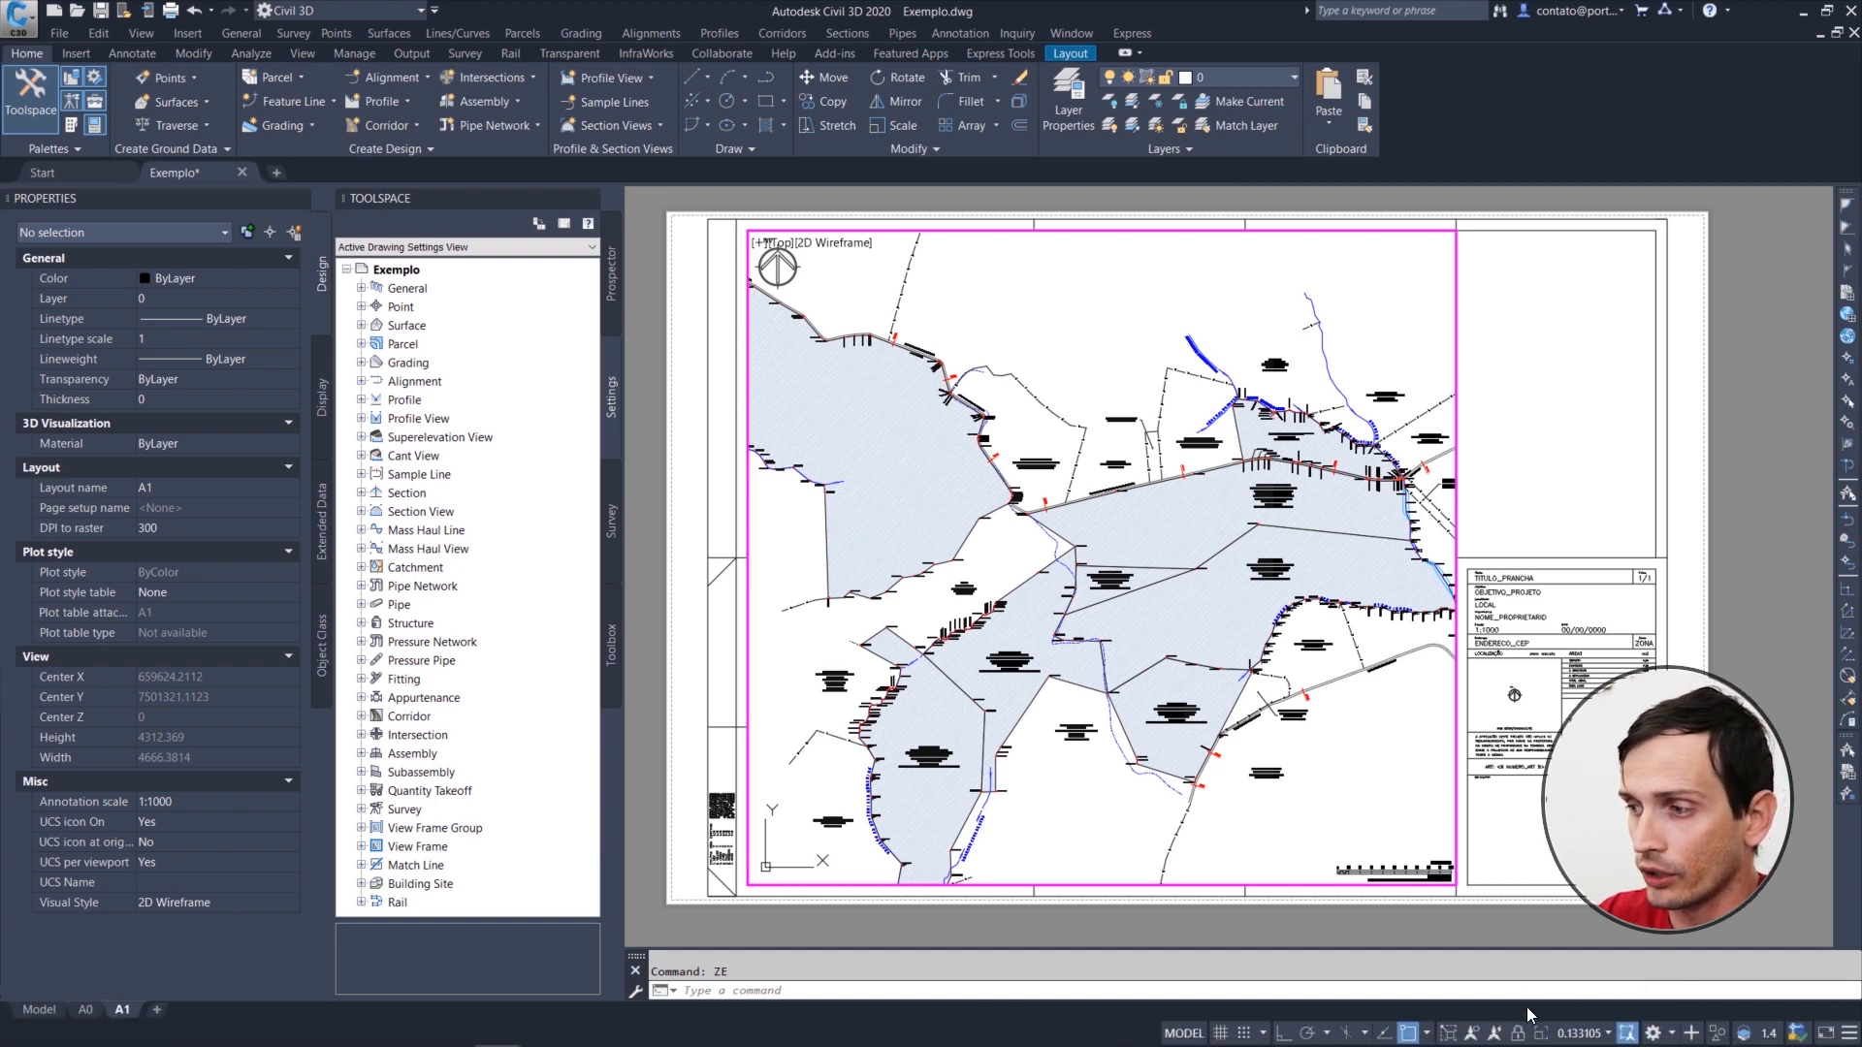
click(1585, 1035)
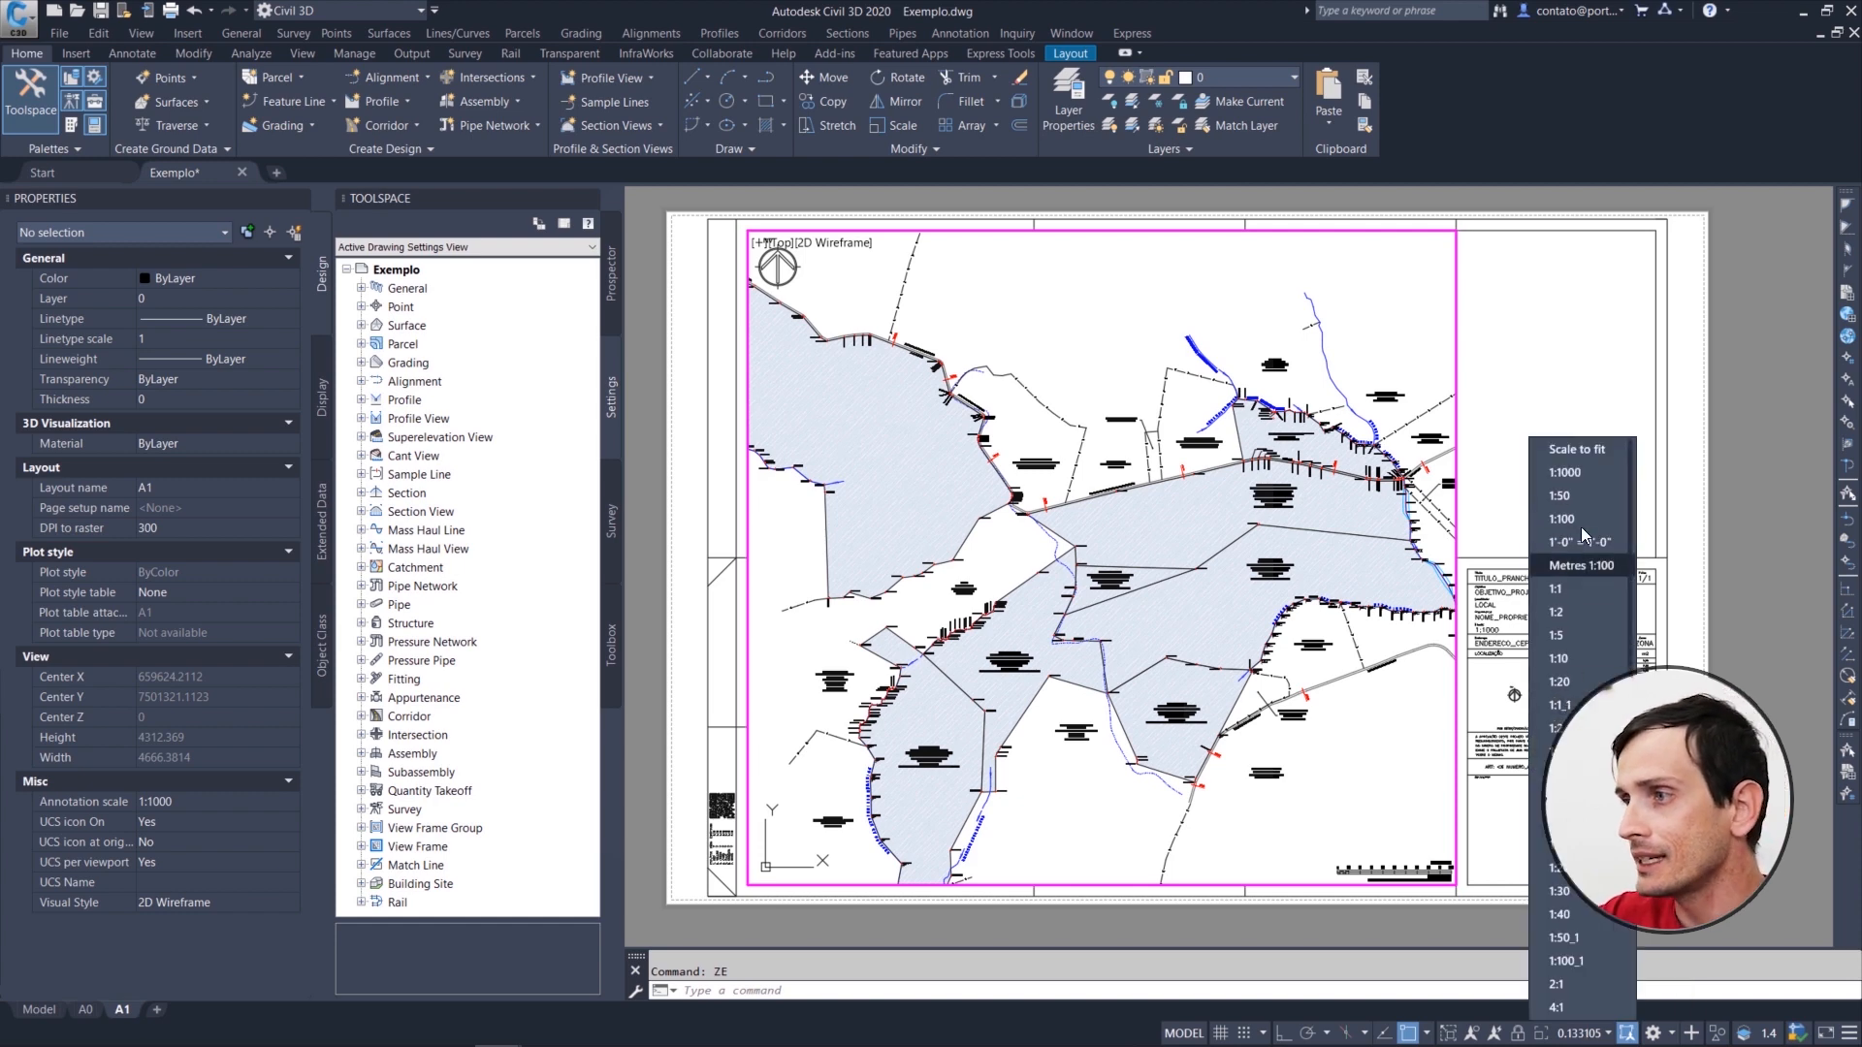
click(1569, 473)
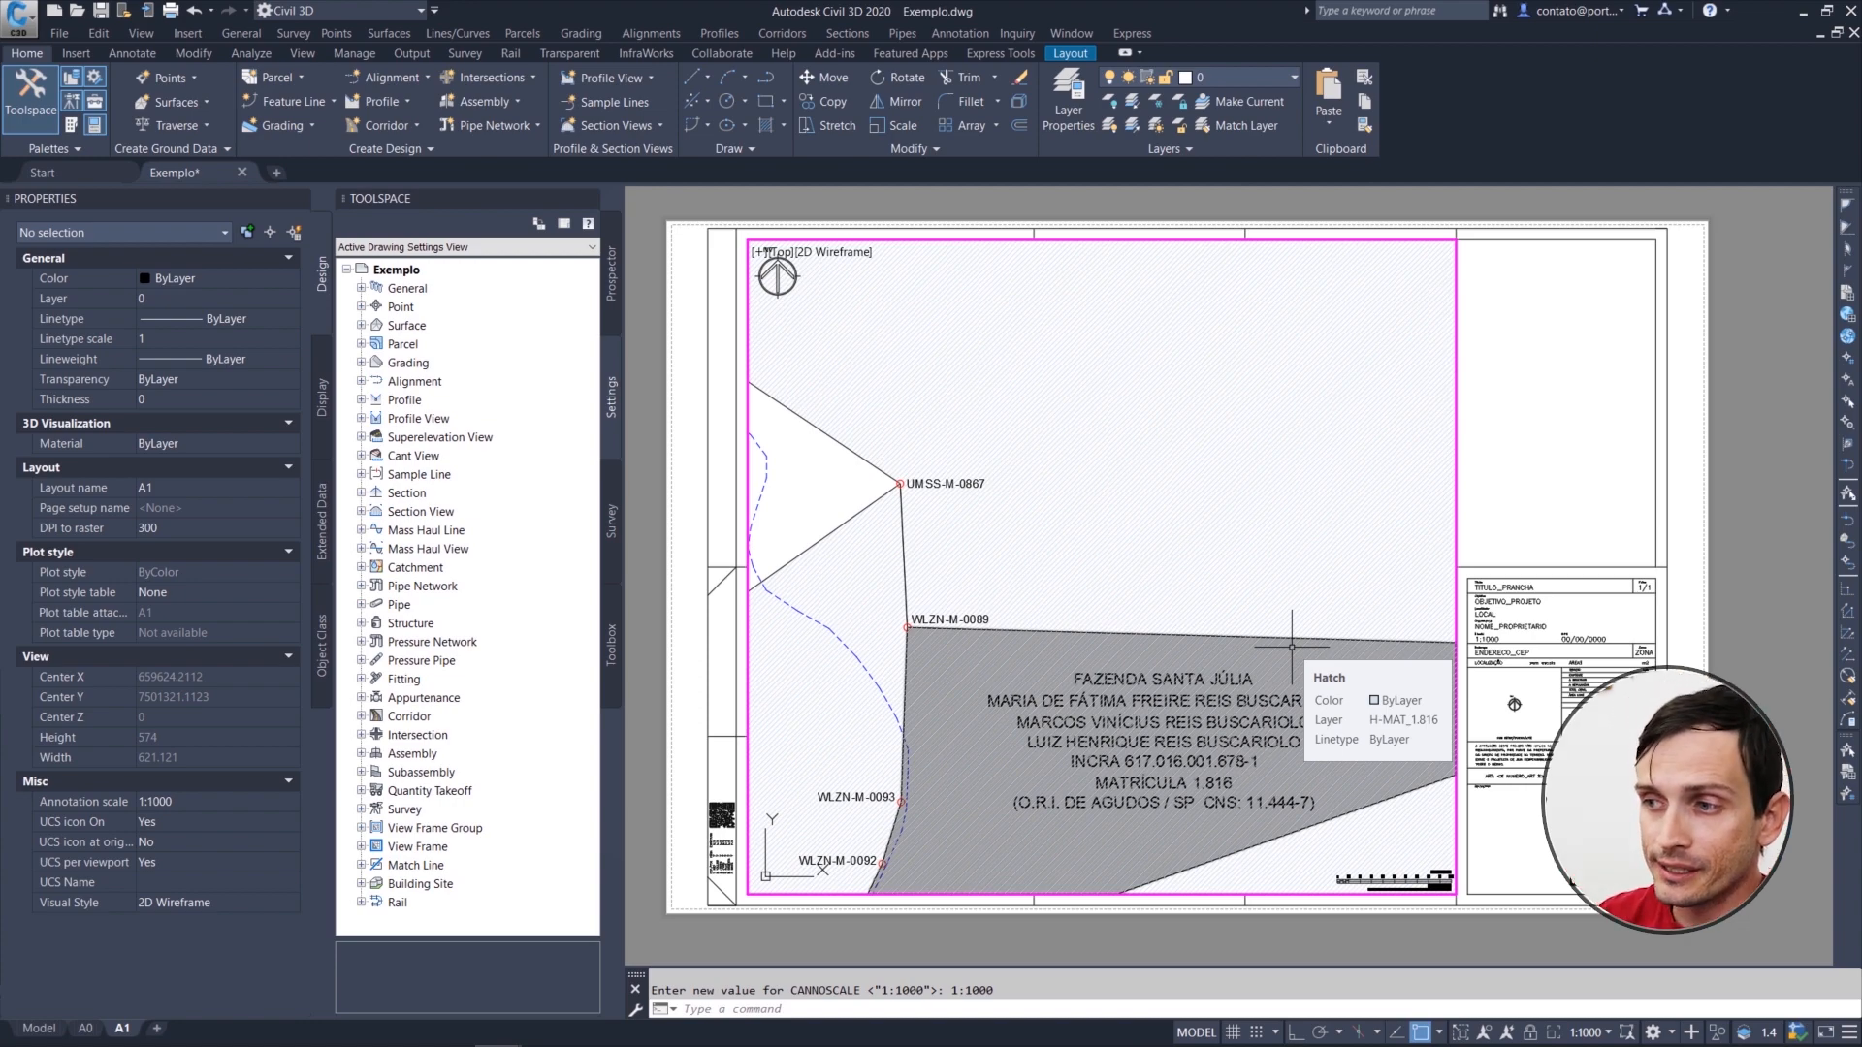
middle_drag(1162, 652, 1155, 530)
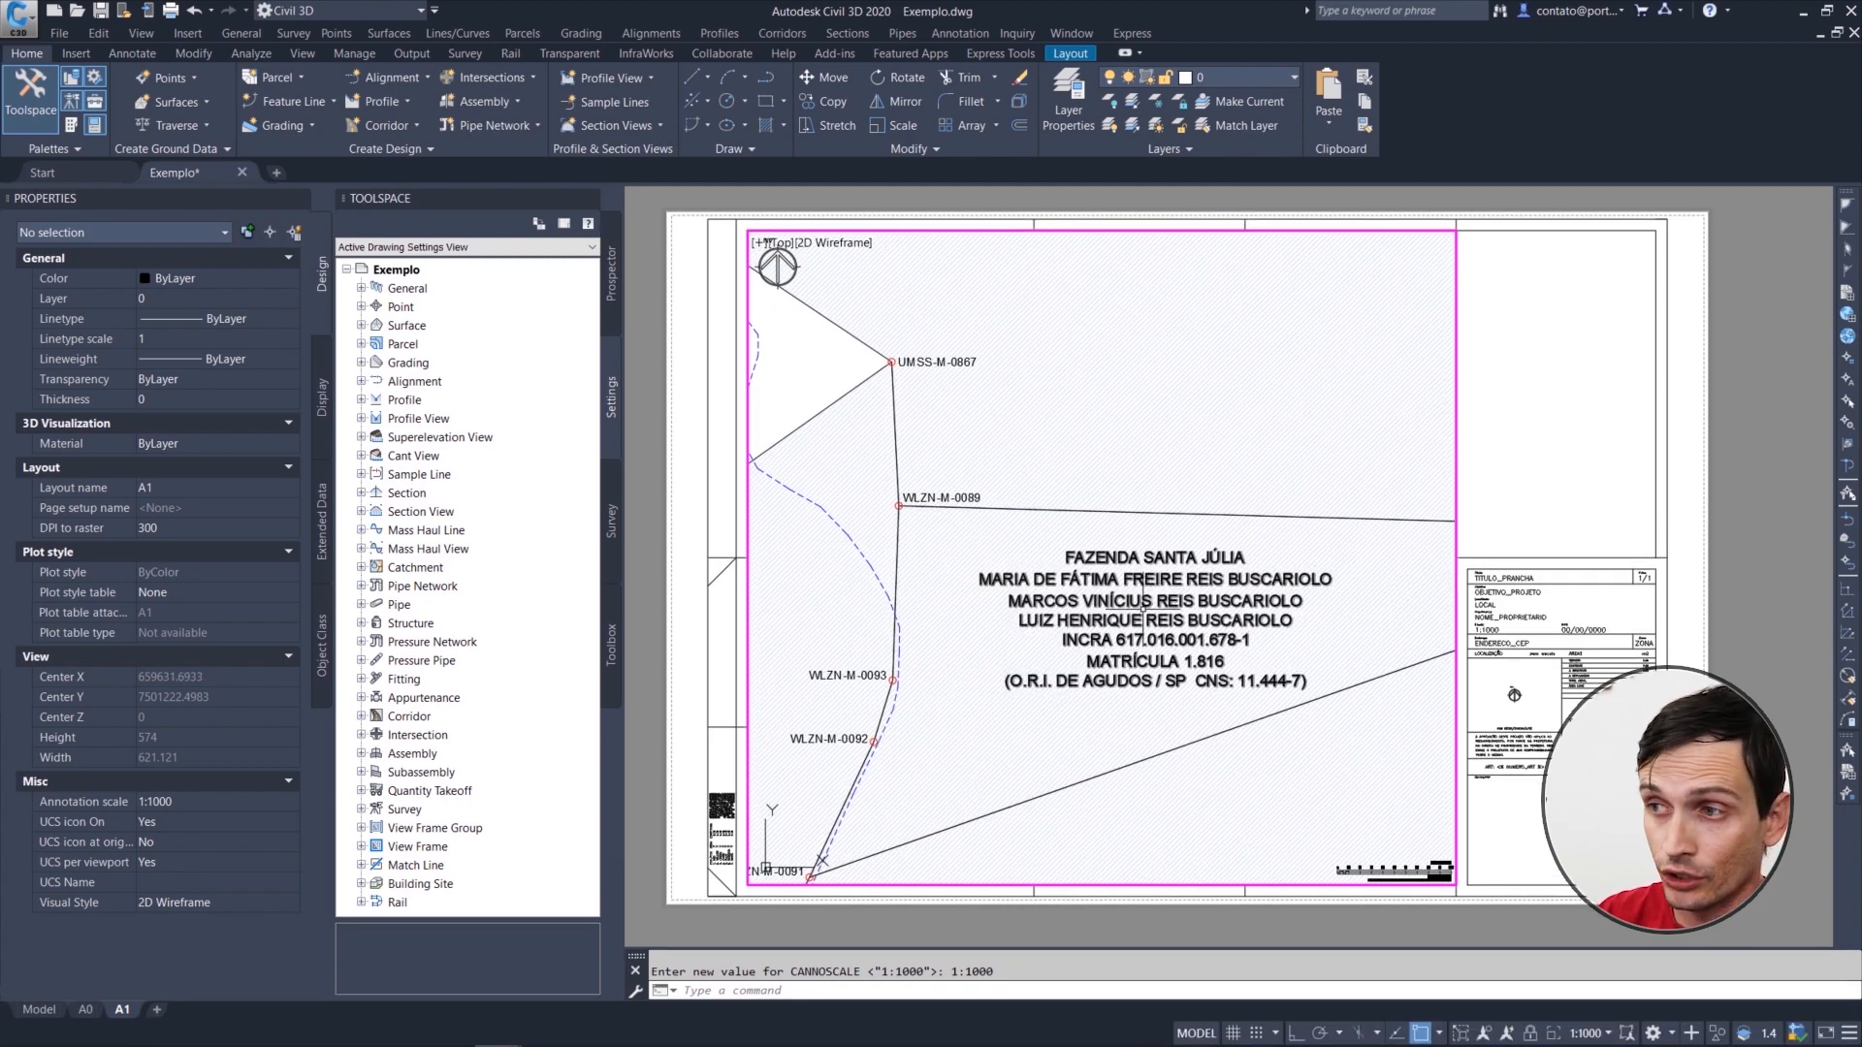
Step: Zoom out slightly inside the viewport and set its scale back to 1:1000
scroll(1147, 535, down, 1)
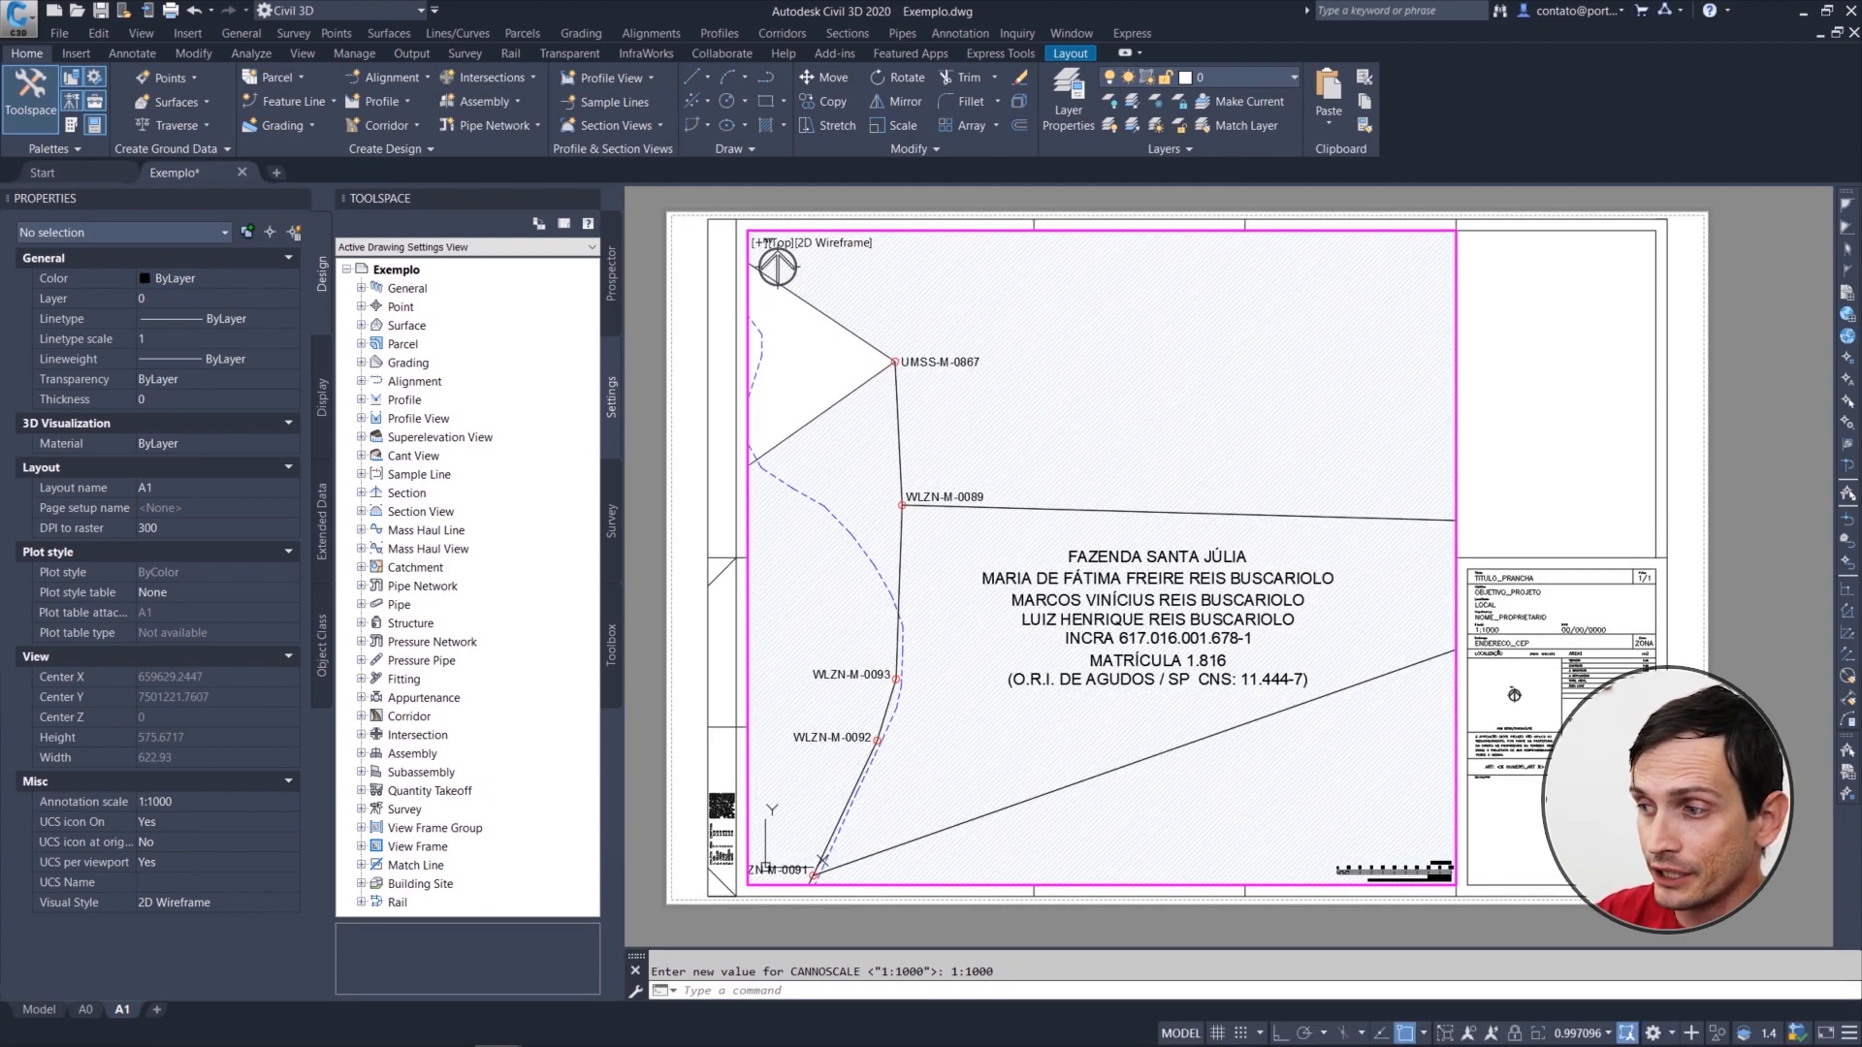
click(1589, 1034)
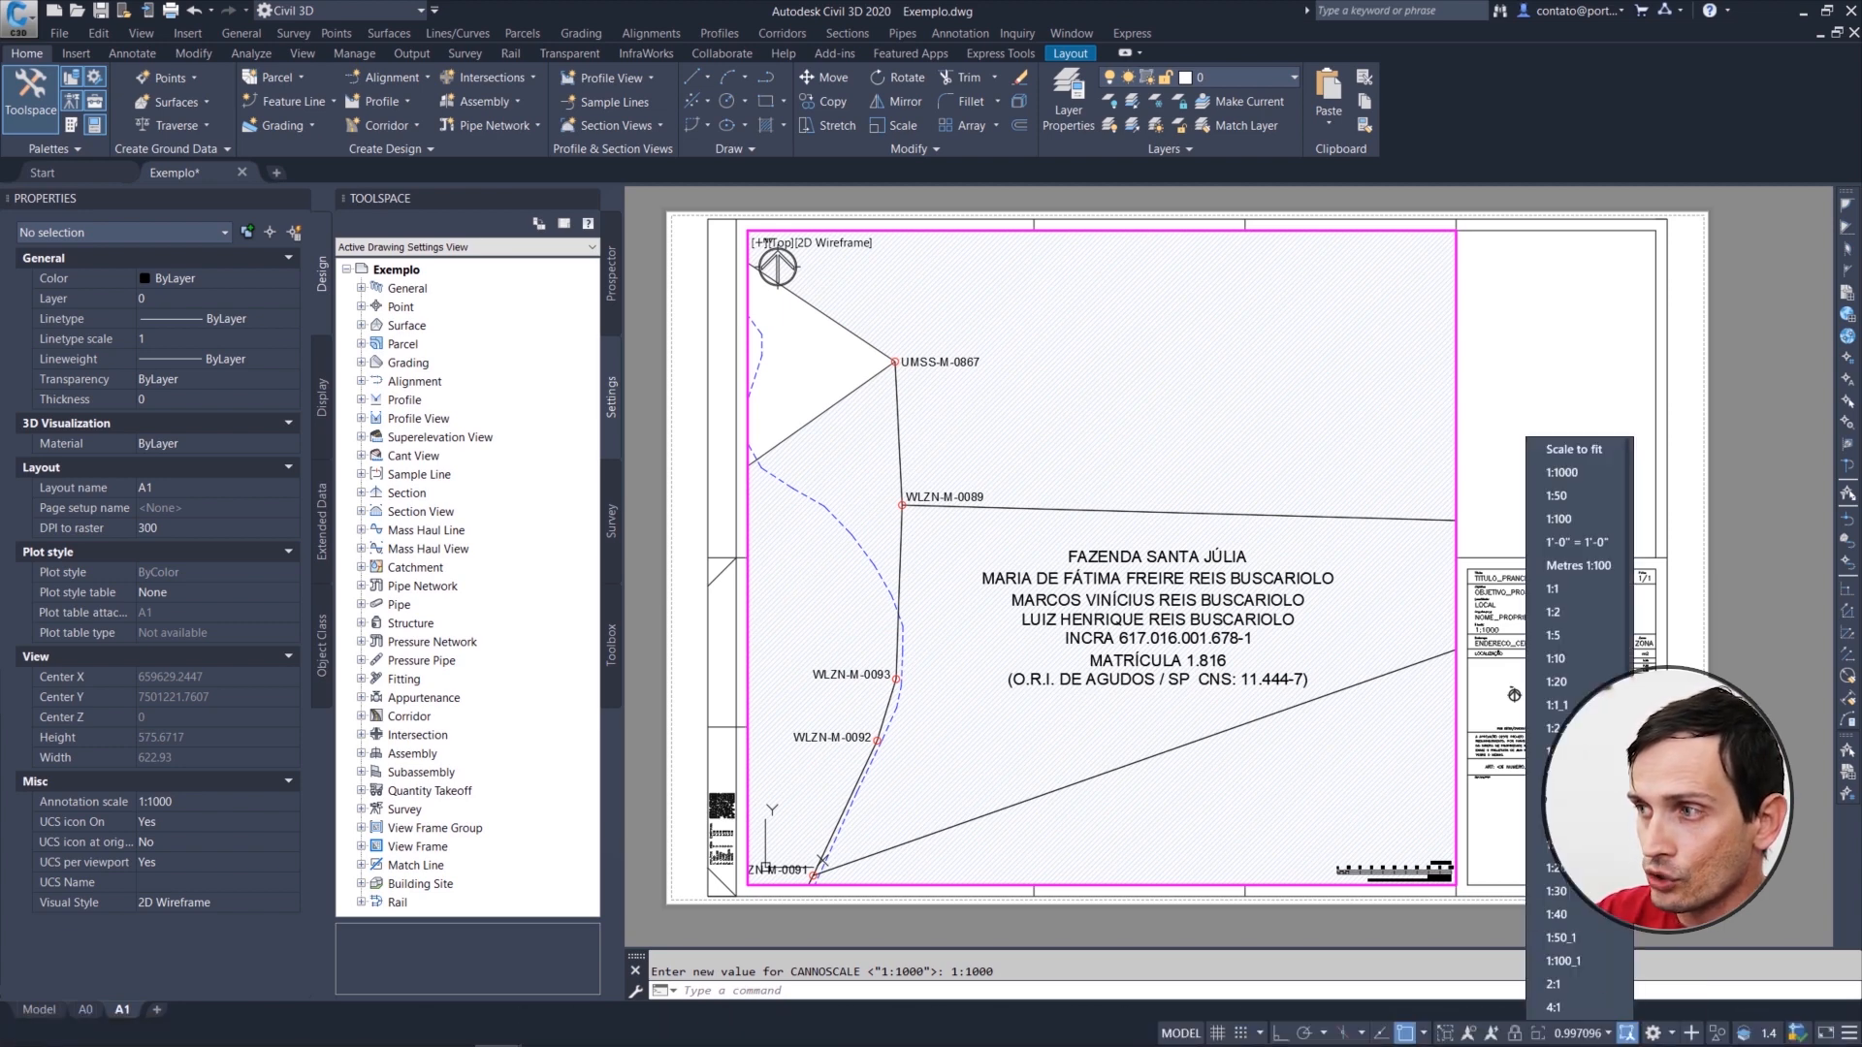
click(1559, 473)
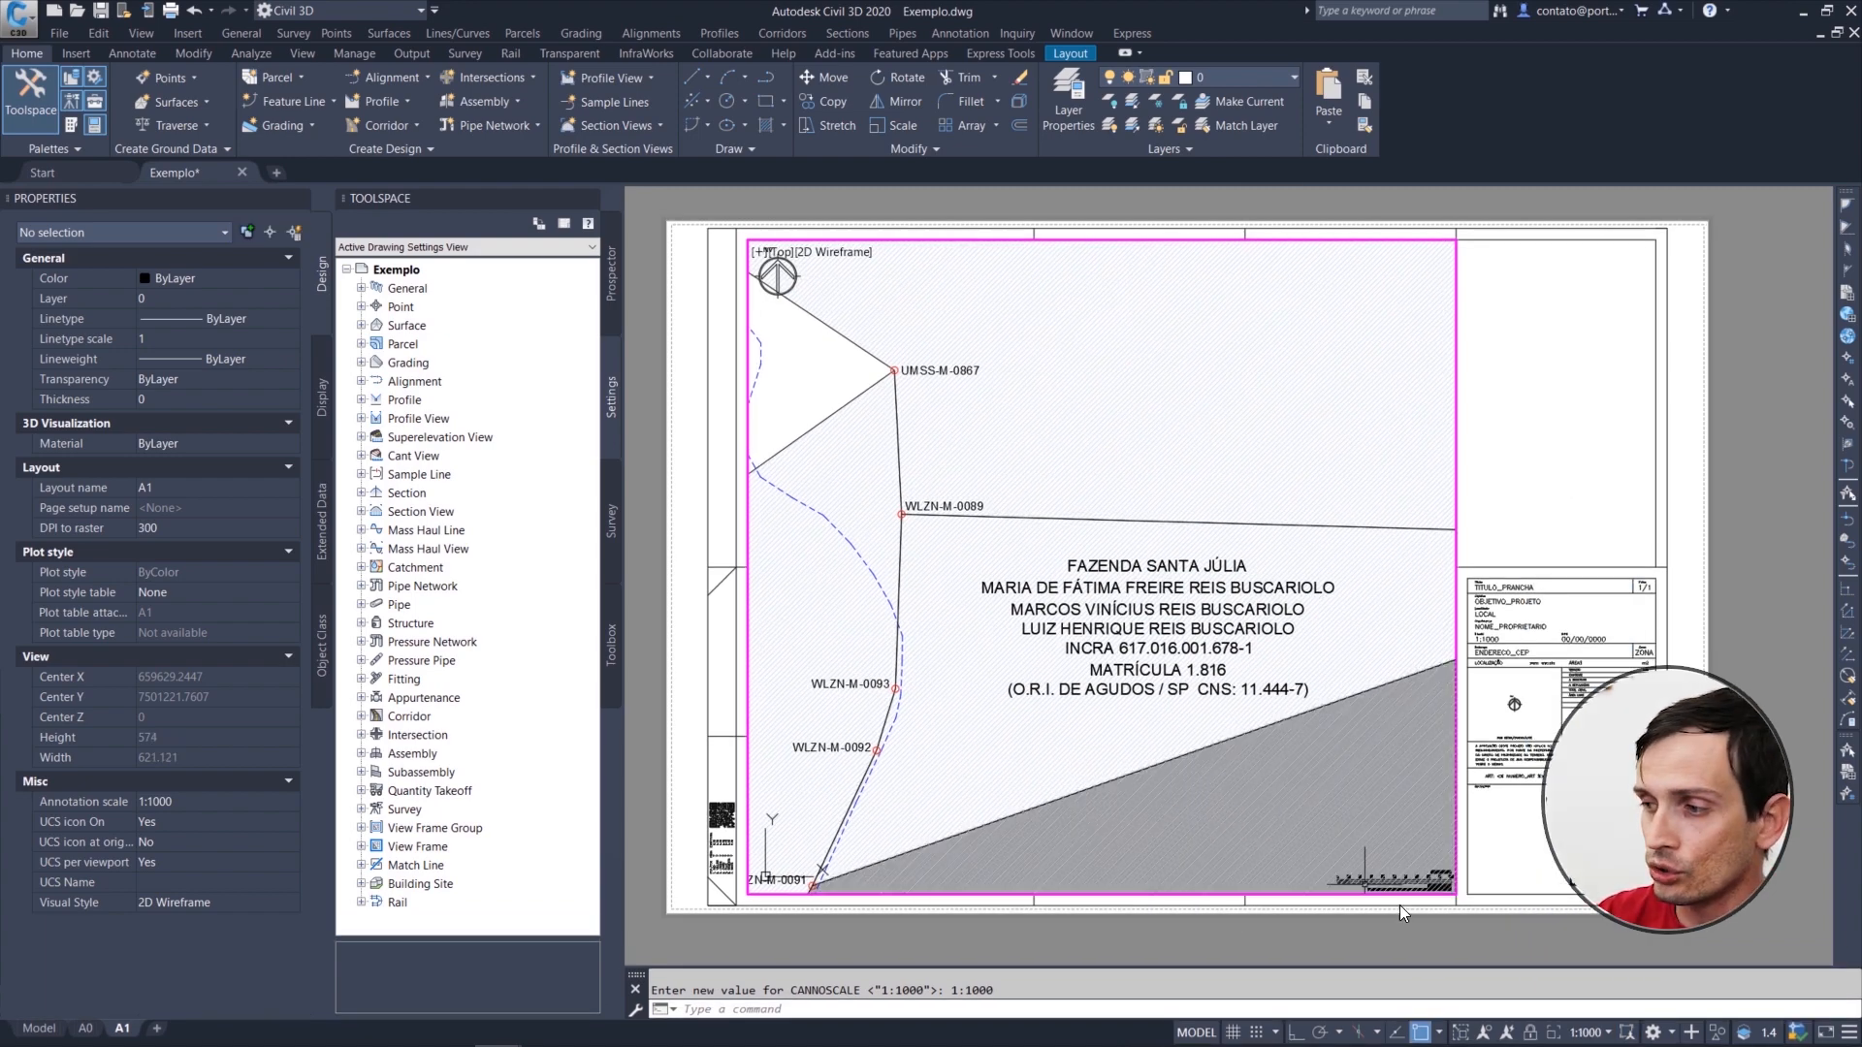
Step: Toggle the viewport's display lock, zoom out with it unlocked and restore the 1:1000 scale
click(1530, 1033)
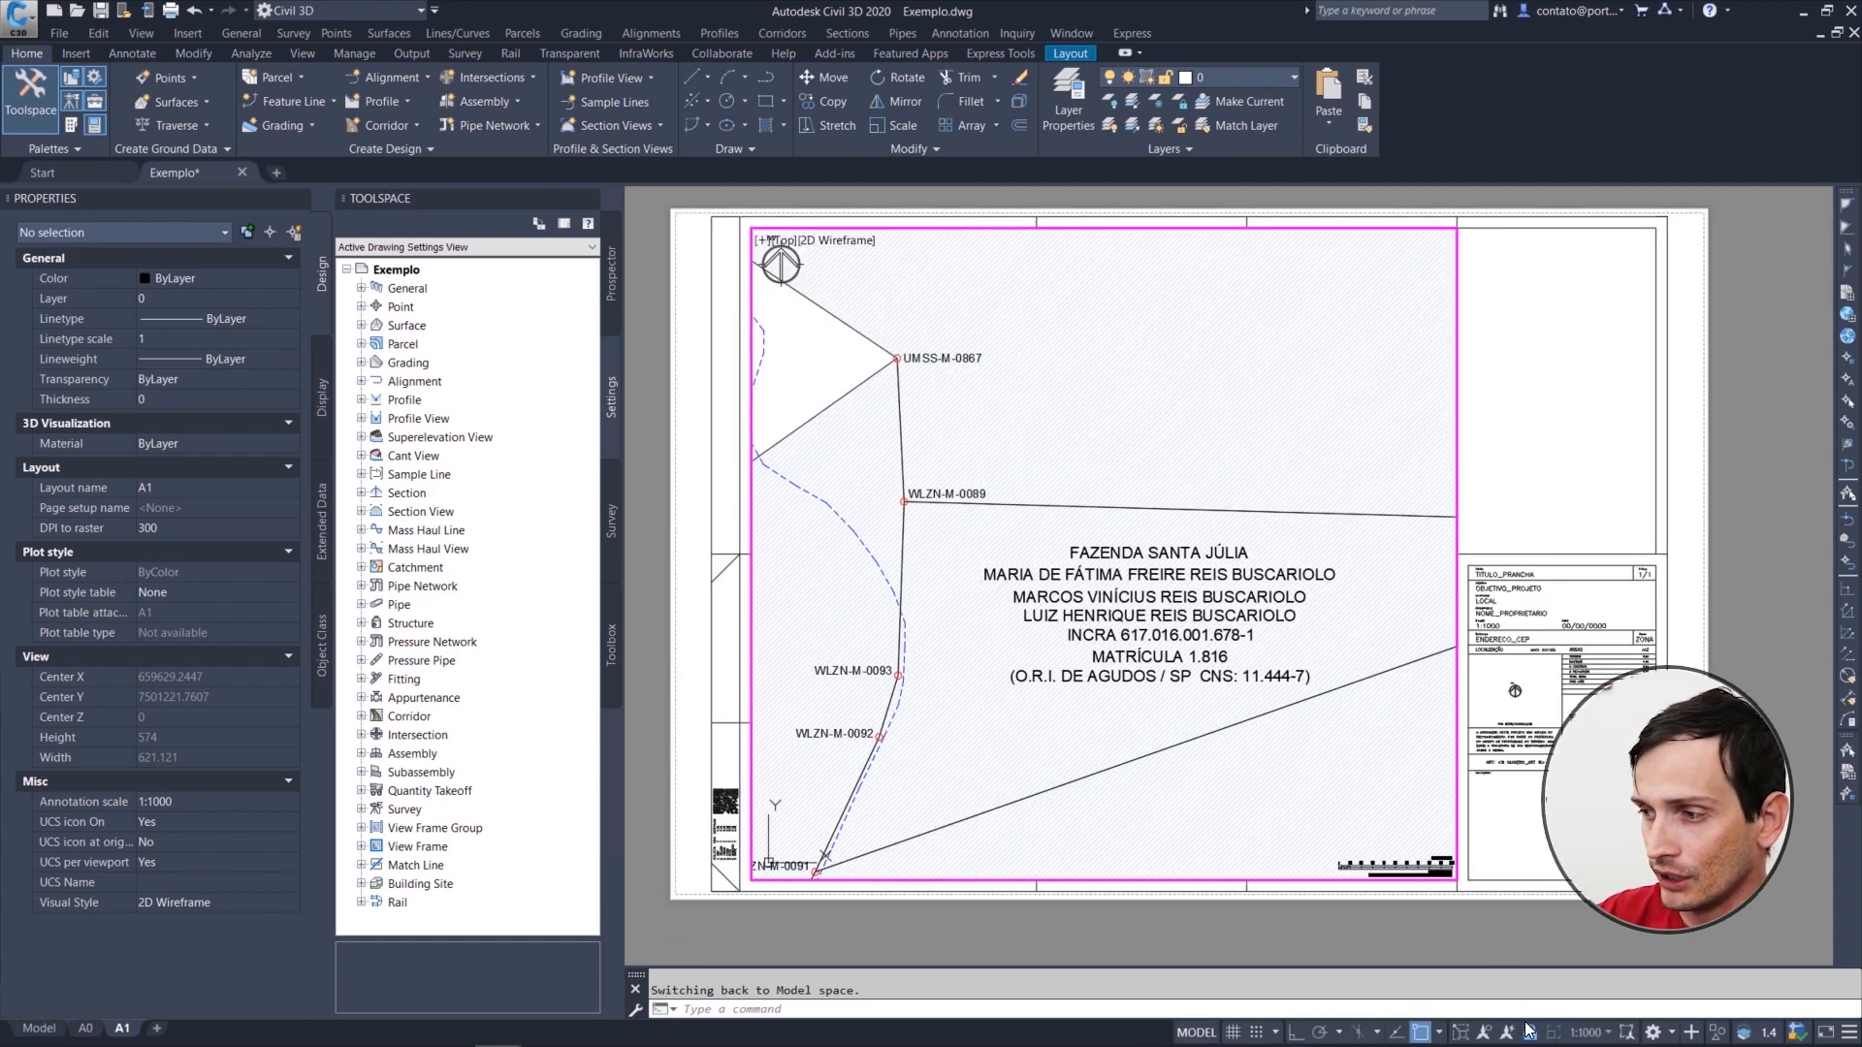
scroll(1077, 508, down, 2)
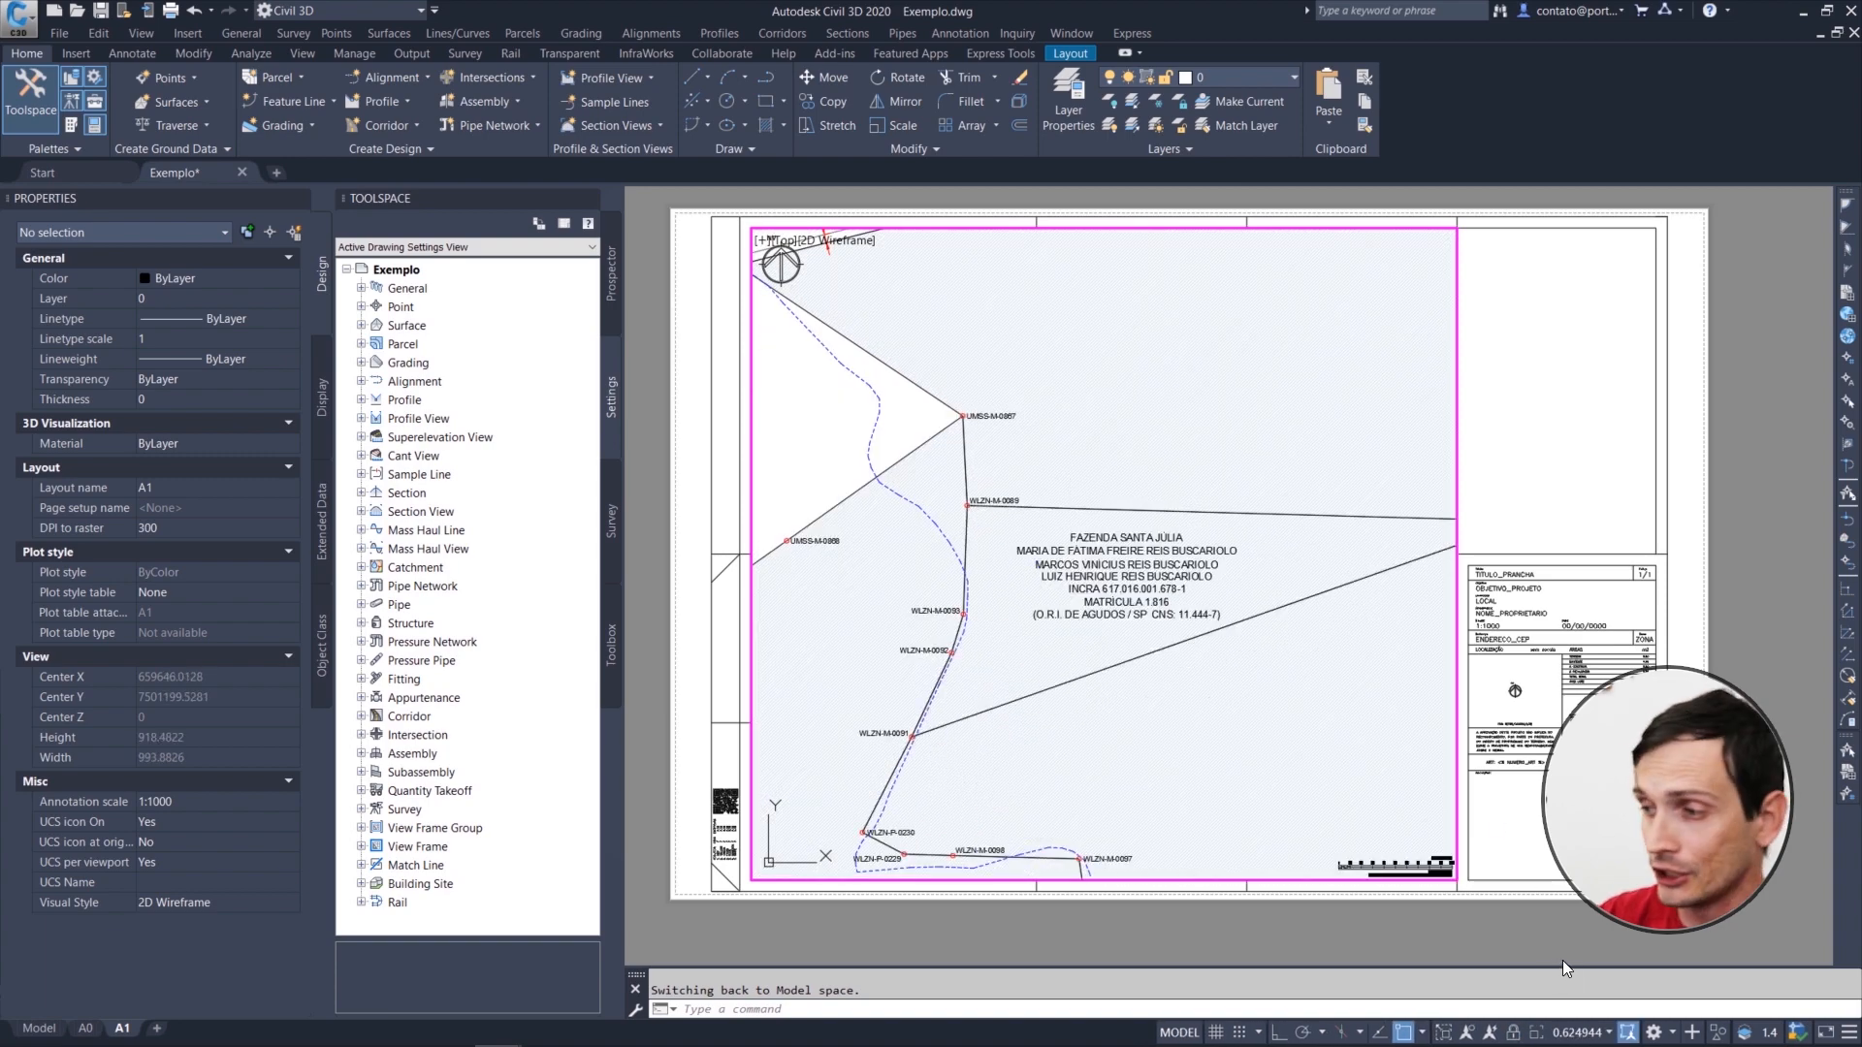
click(1591, 1033)
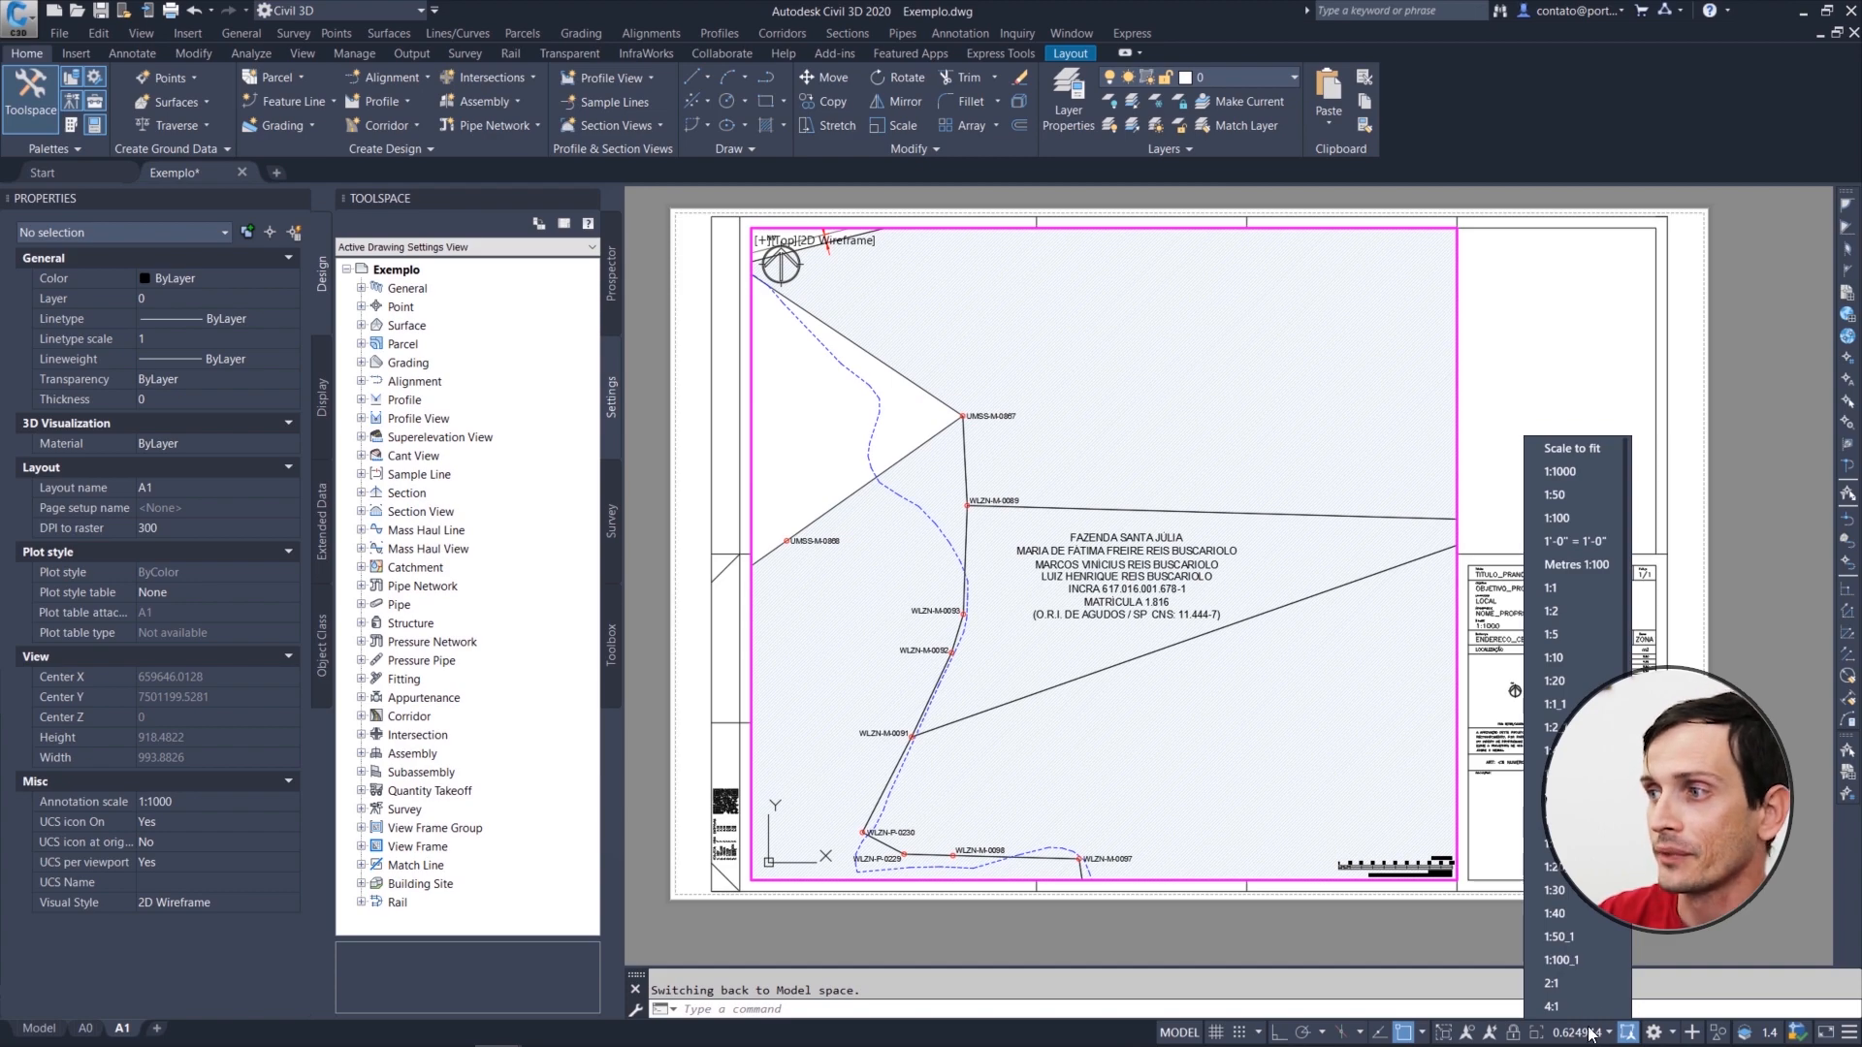
click(1555, 473)
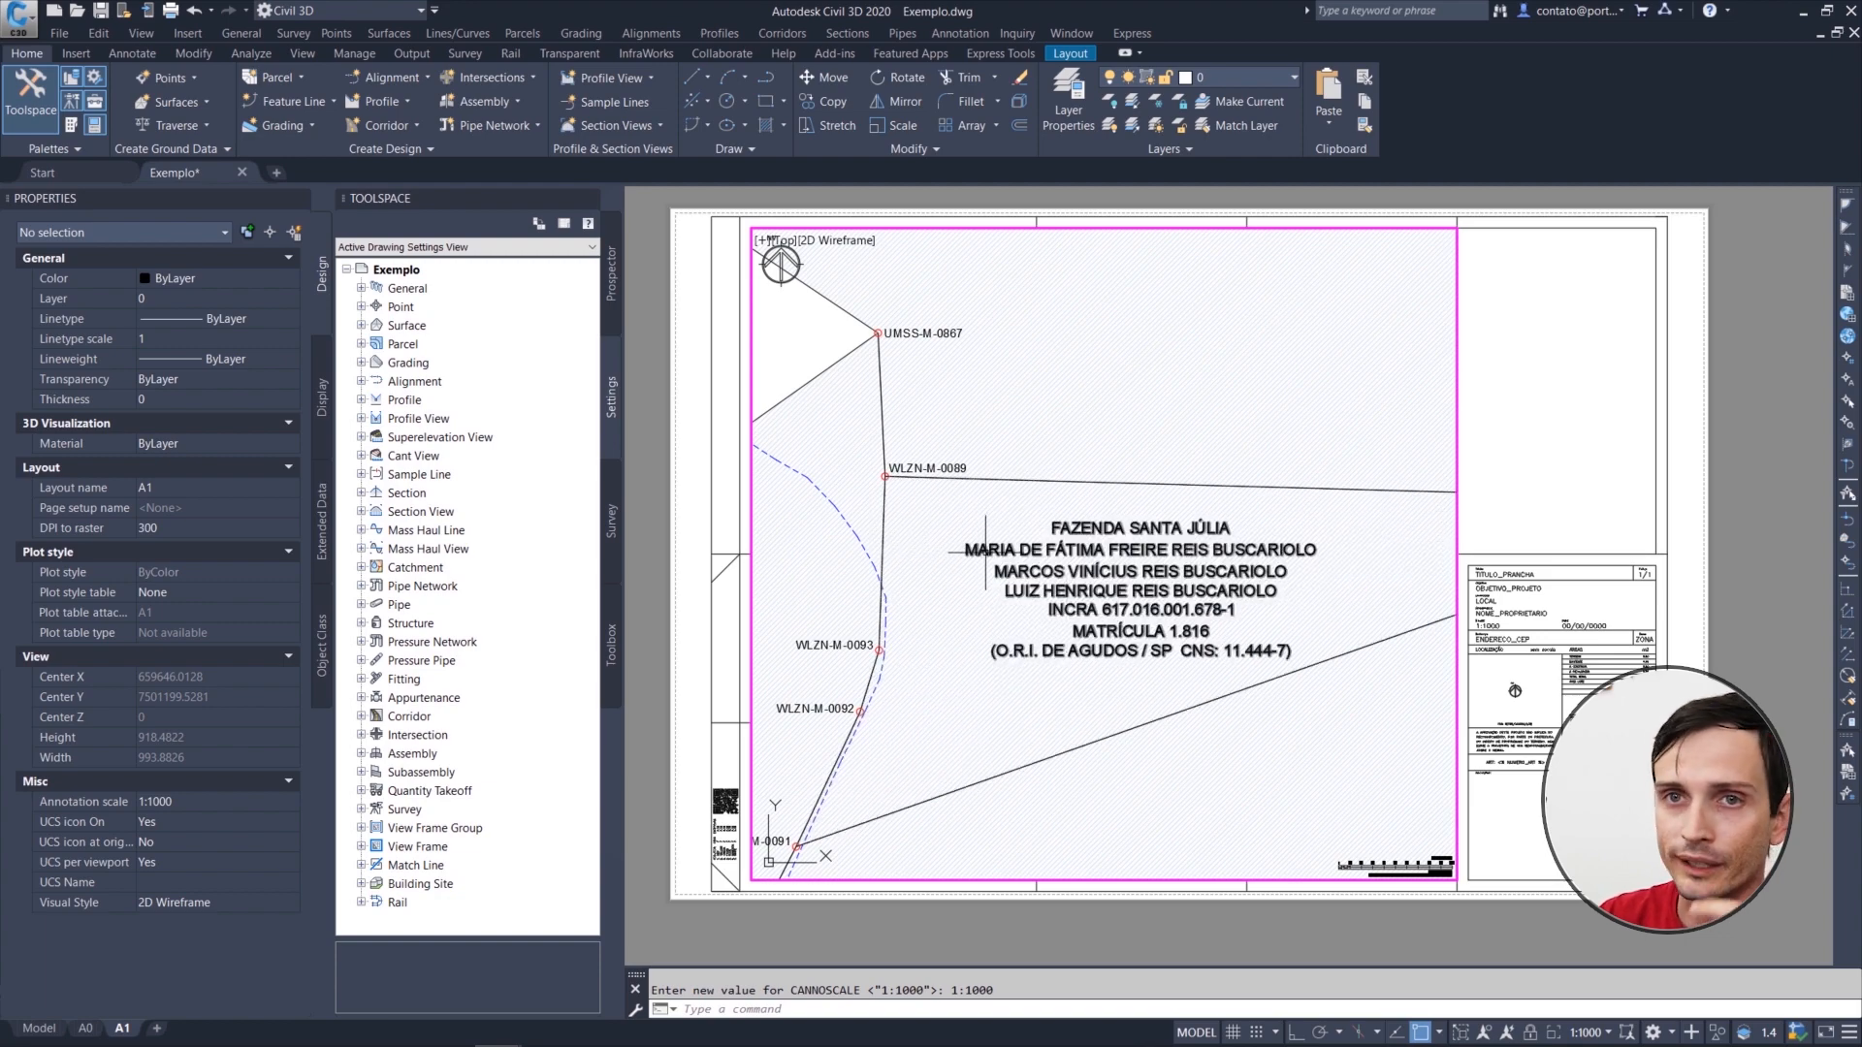
Step: Pan the viewport to the boundary around point WLZN-M-0090, view the whole survey in model space and return to the A1 layout
mouse_move(988, 551)
middle_down()
mouse_move(1010, 678)
mouse_move(1001, 466)
mouse_move(1022, 502)
mouse_move(1231, 598)
middle_up()
mouse_move(961, 377)
middle_down()
mouse_move(998, 436)
mouse_move(1184, 553)
mouse_move(1167, 631)
middle_up()
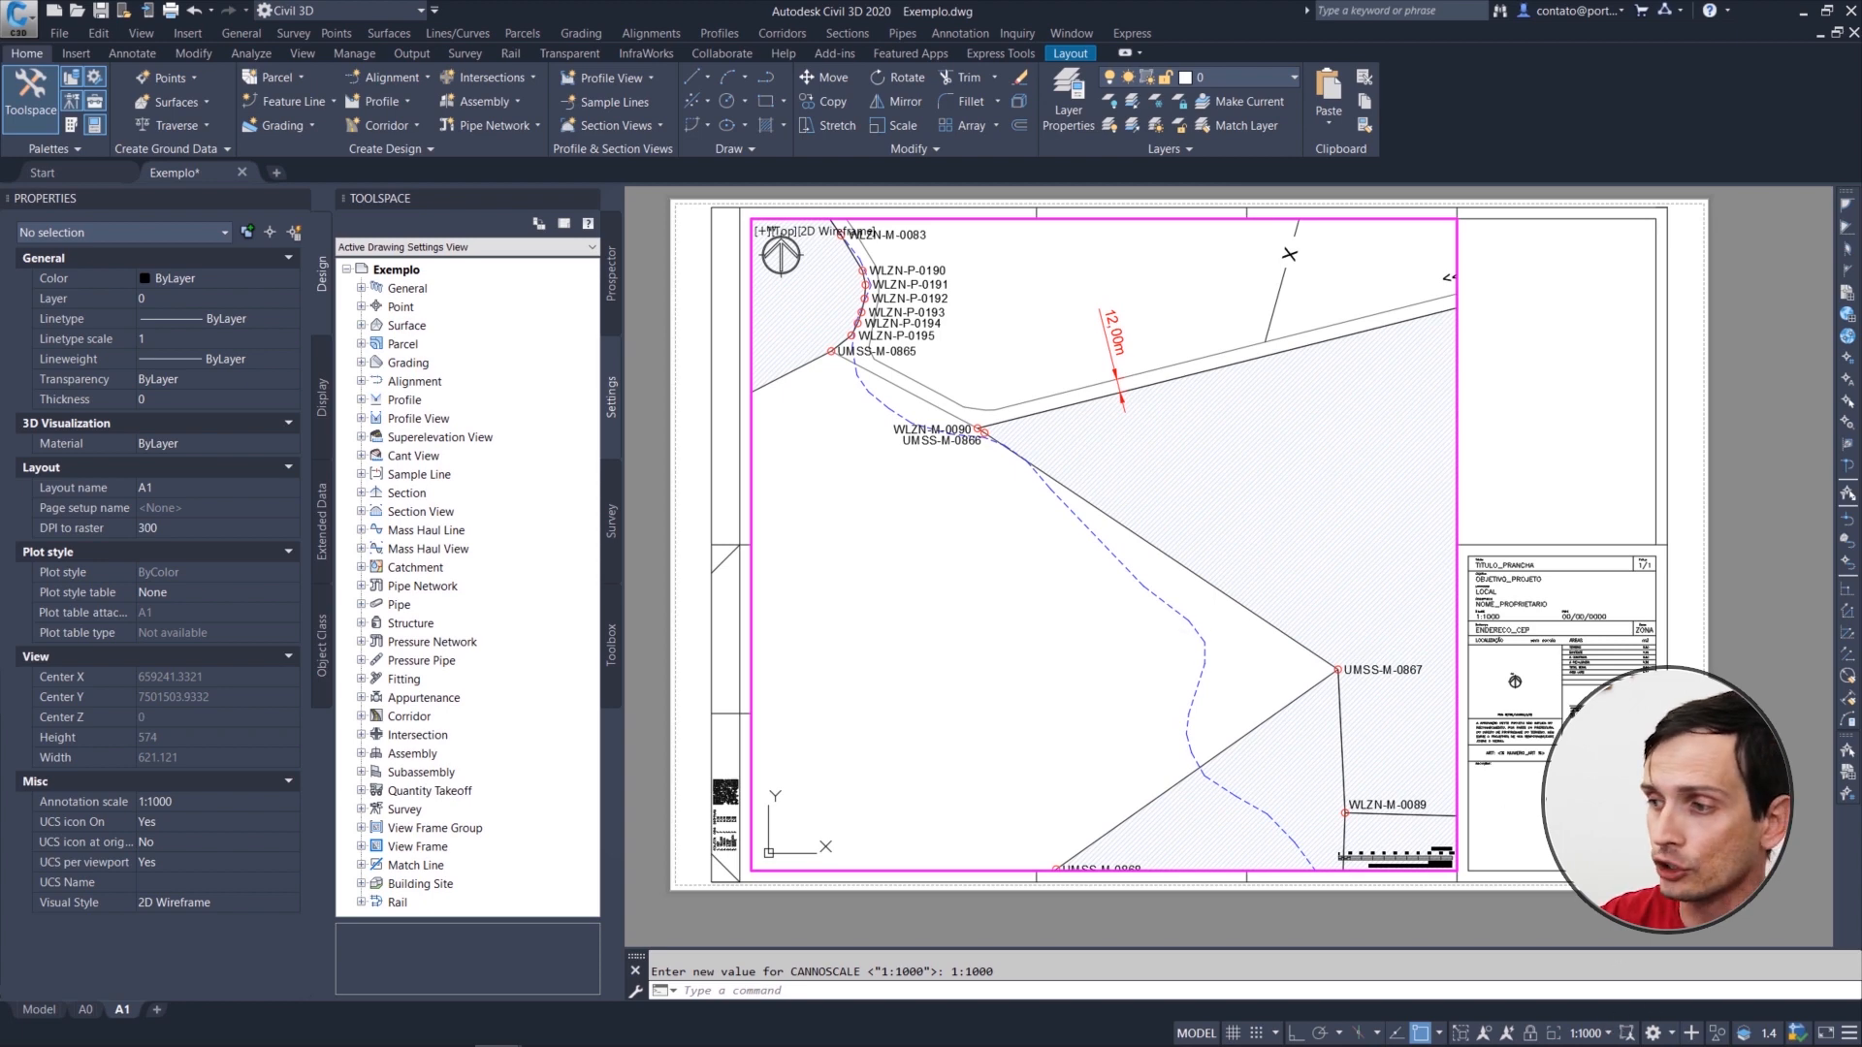
middle_drag(1084, 532, 1114, 631)
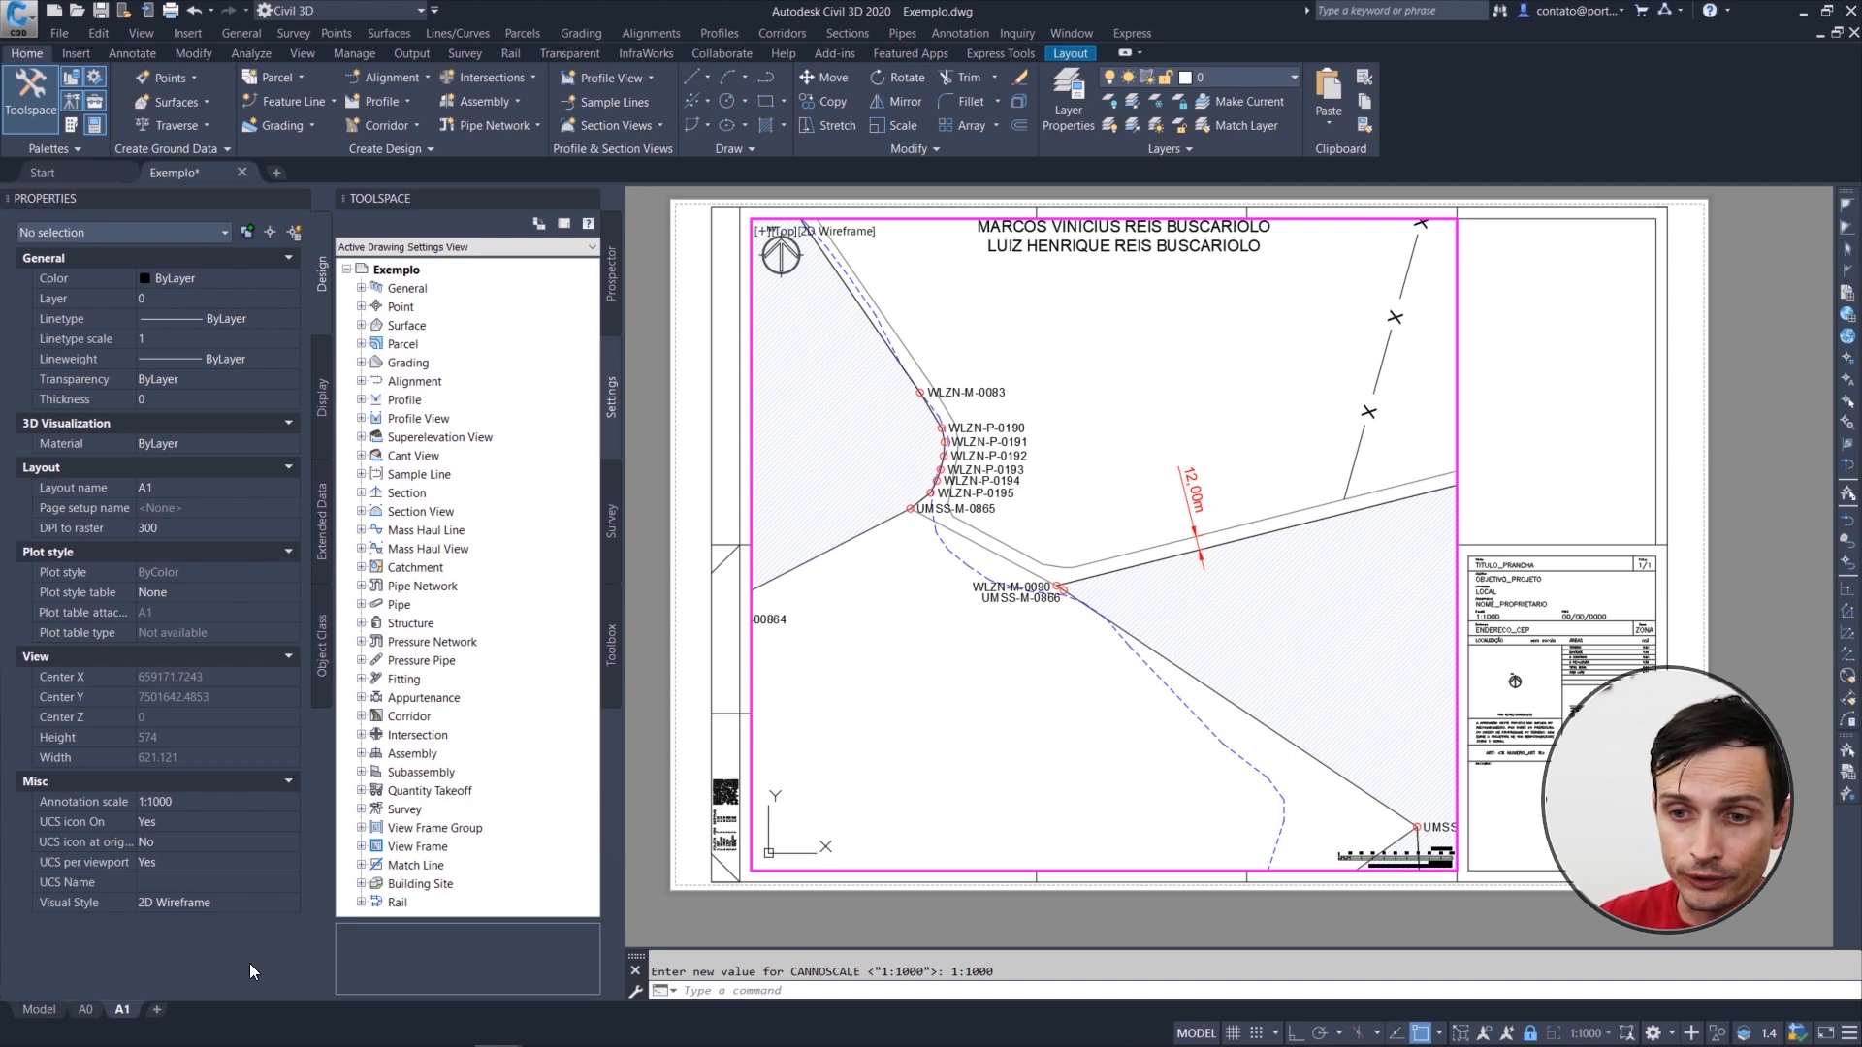
click(44, 1009)
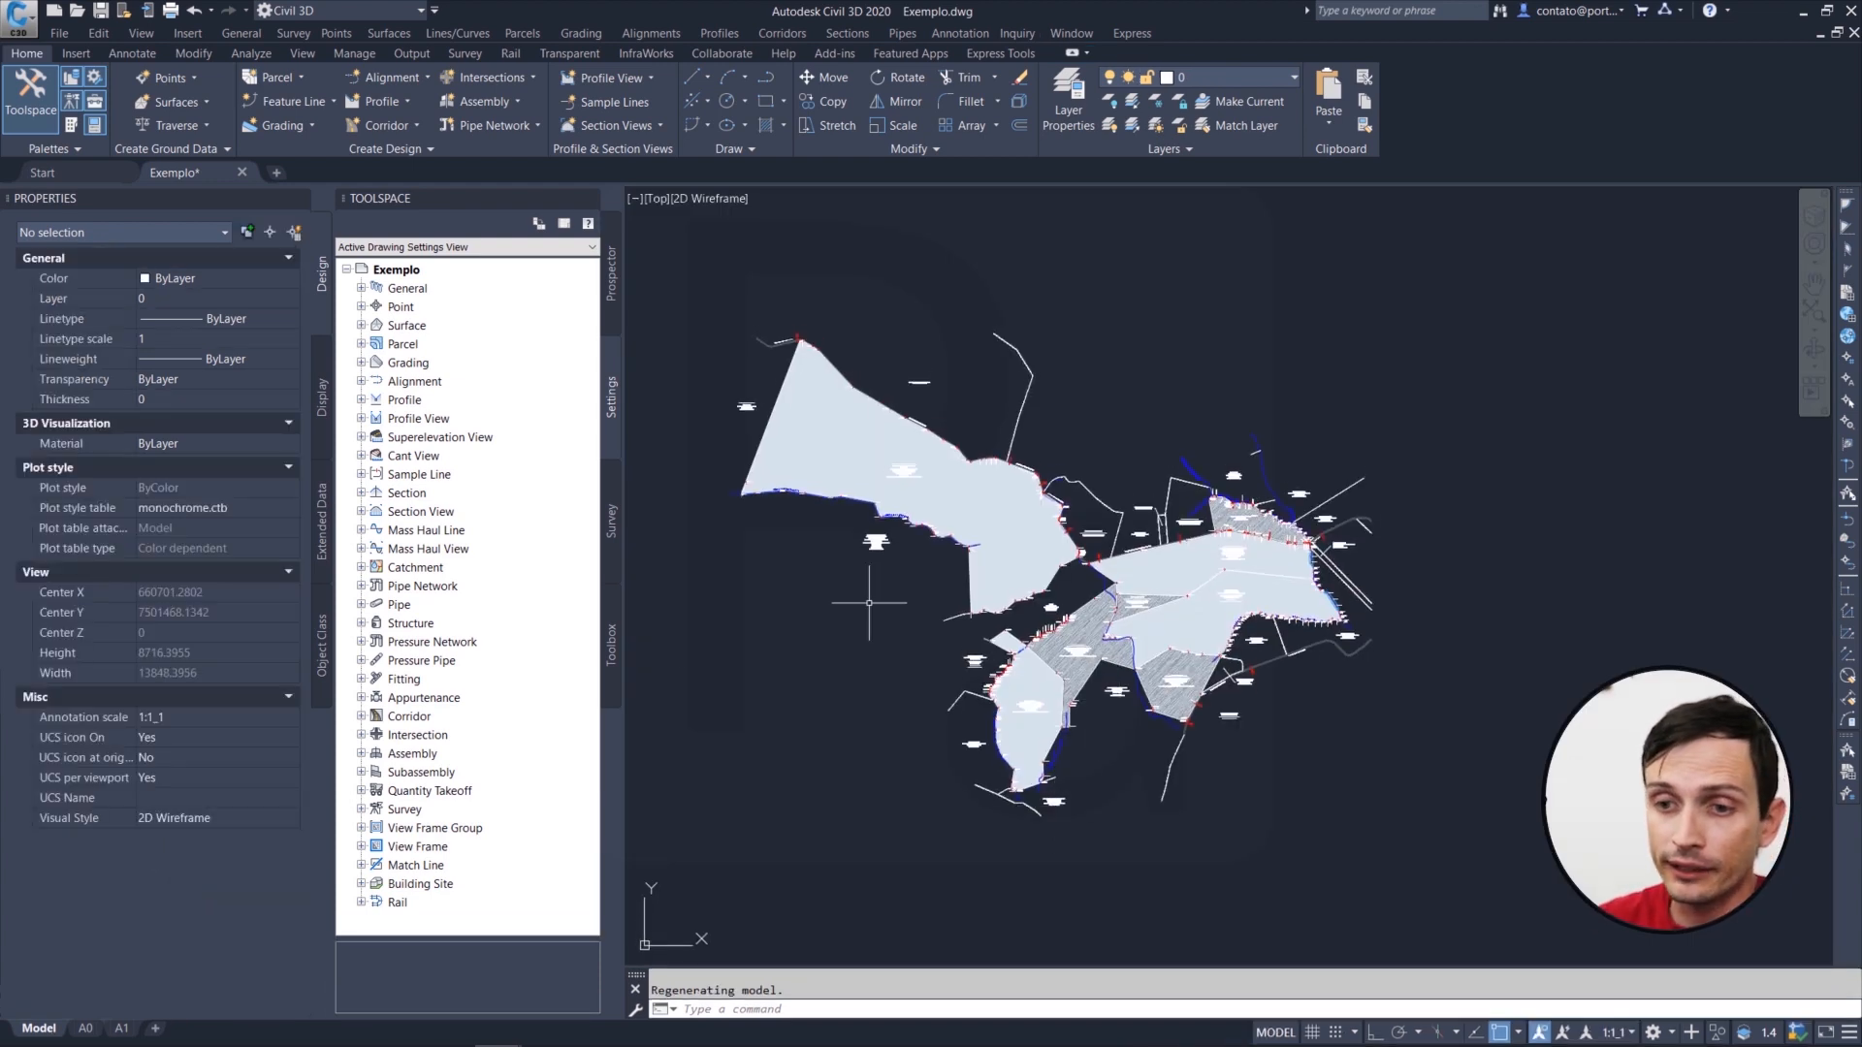
click(122, 1028)
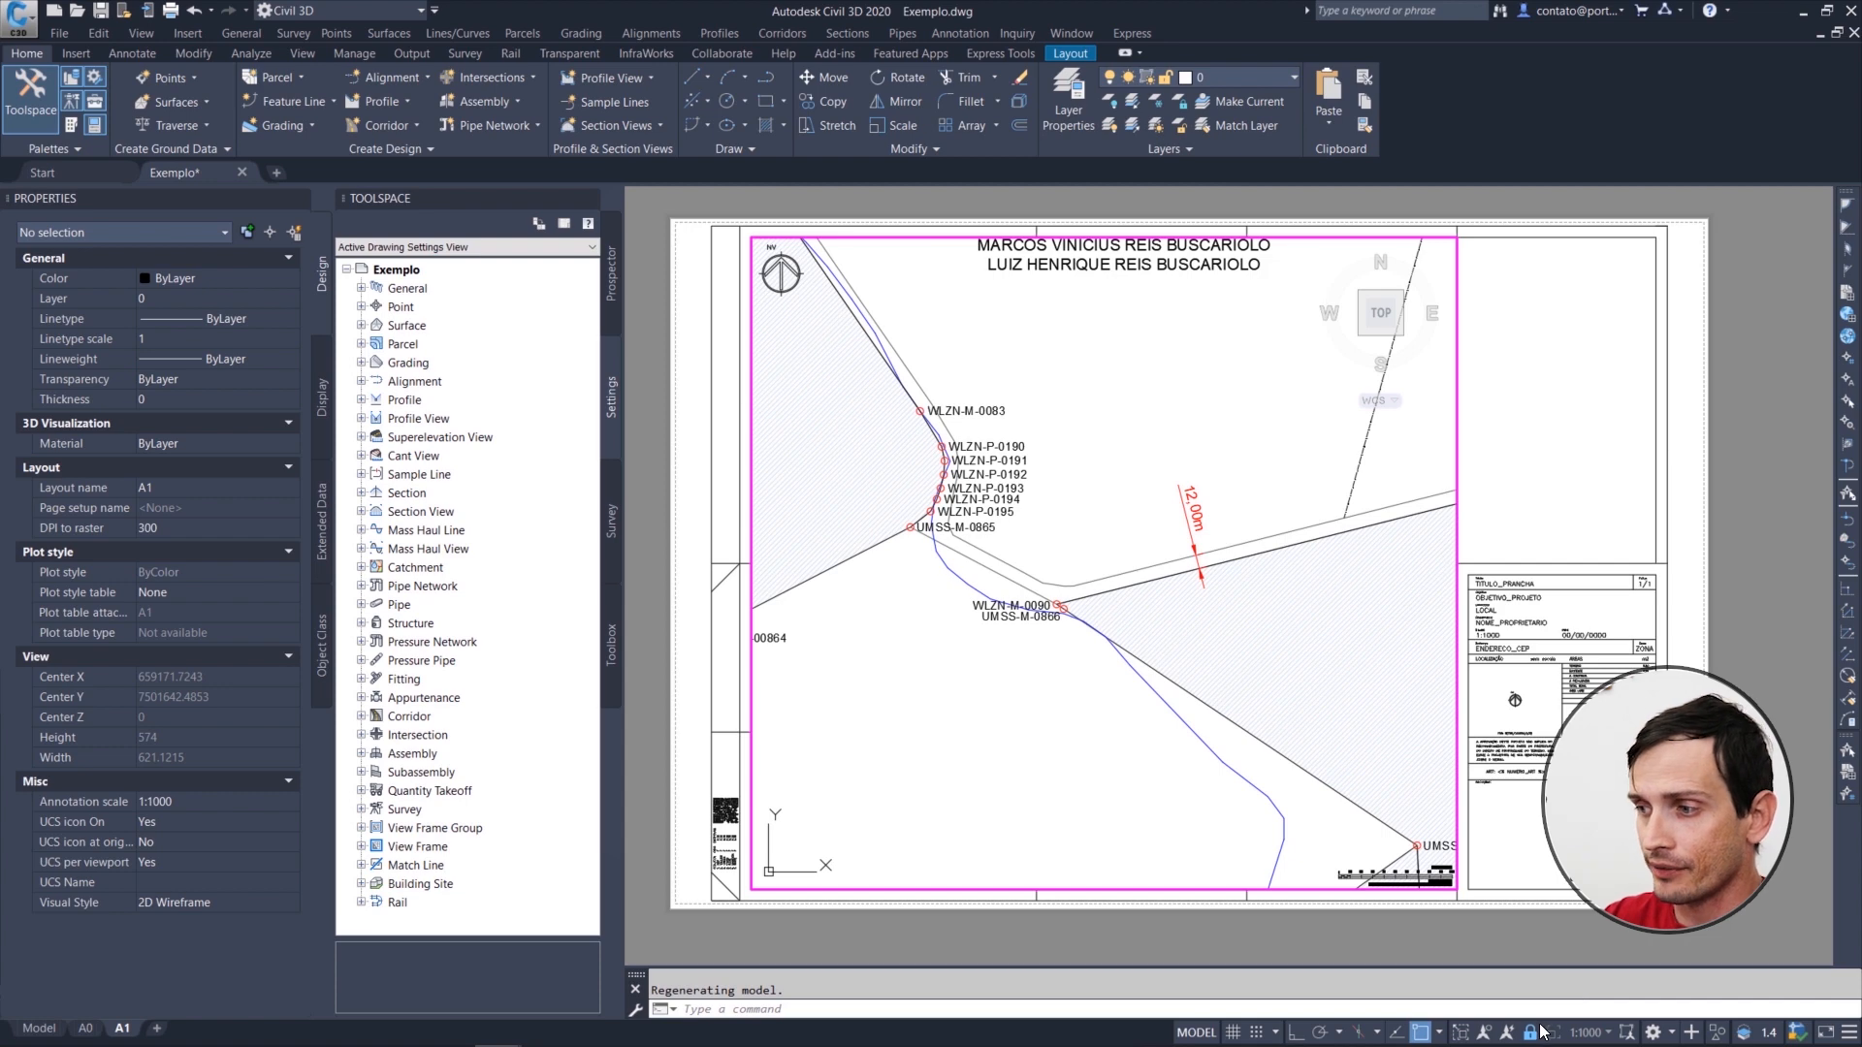
Step: Add a custom drawing scale named 1:10.000 with 1 paper unit equal to 10 drawing units
click(1607, 1034)
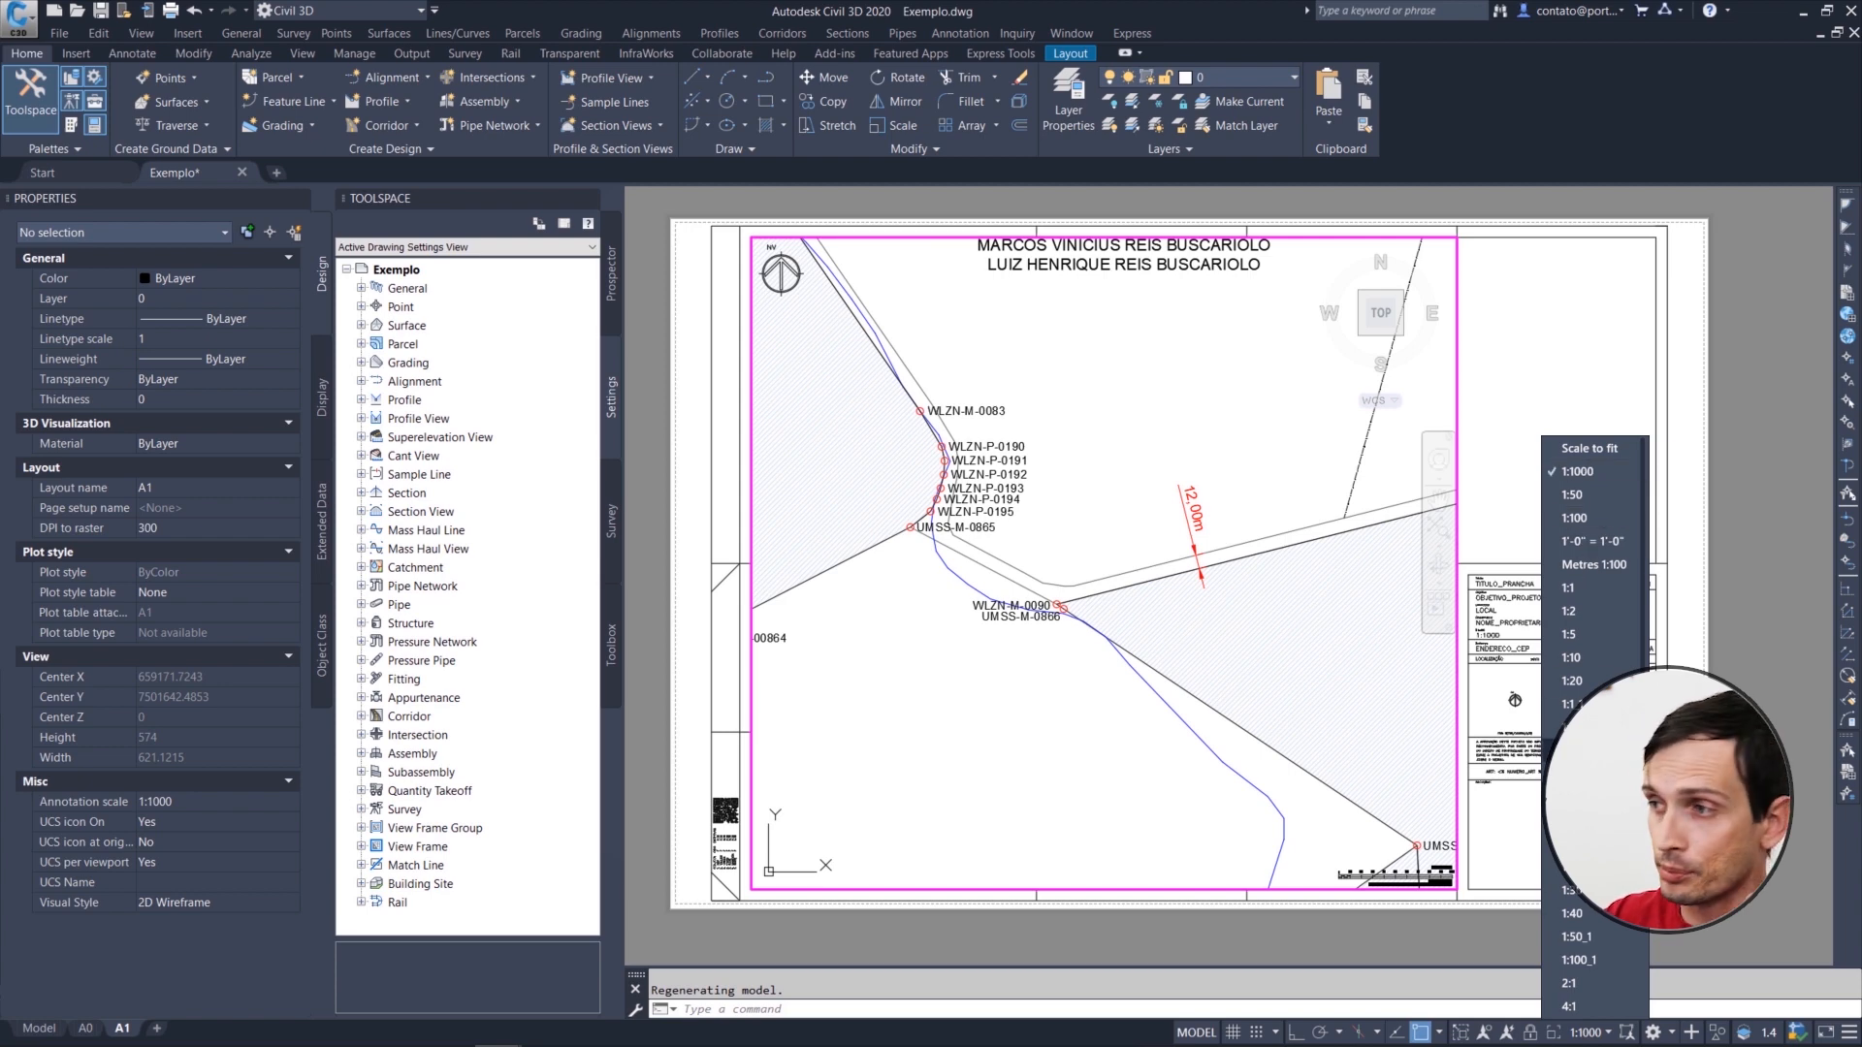
scroll(1585, 574, down, 3)
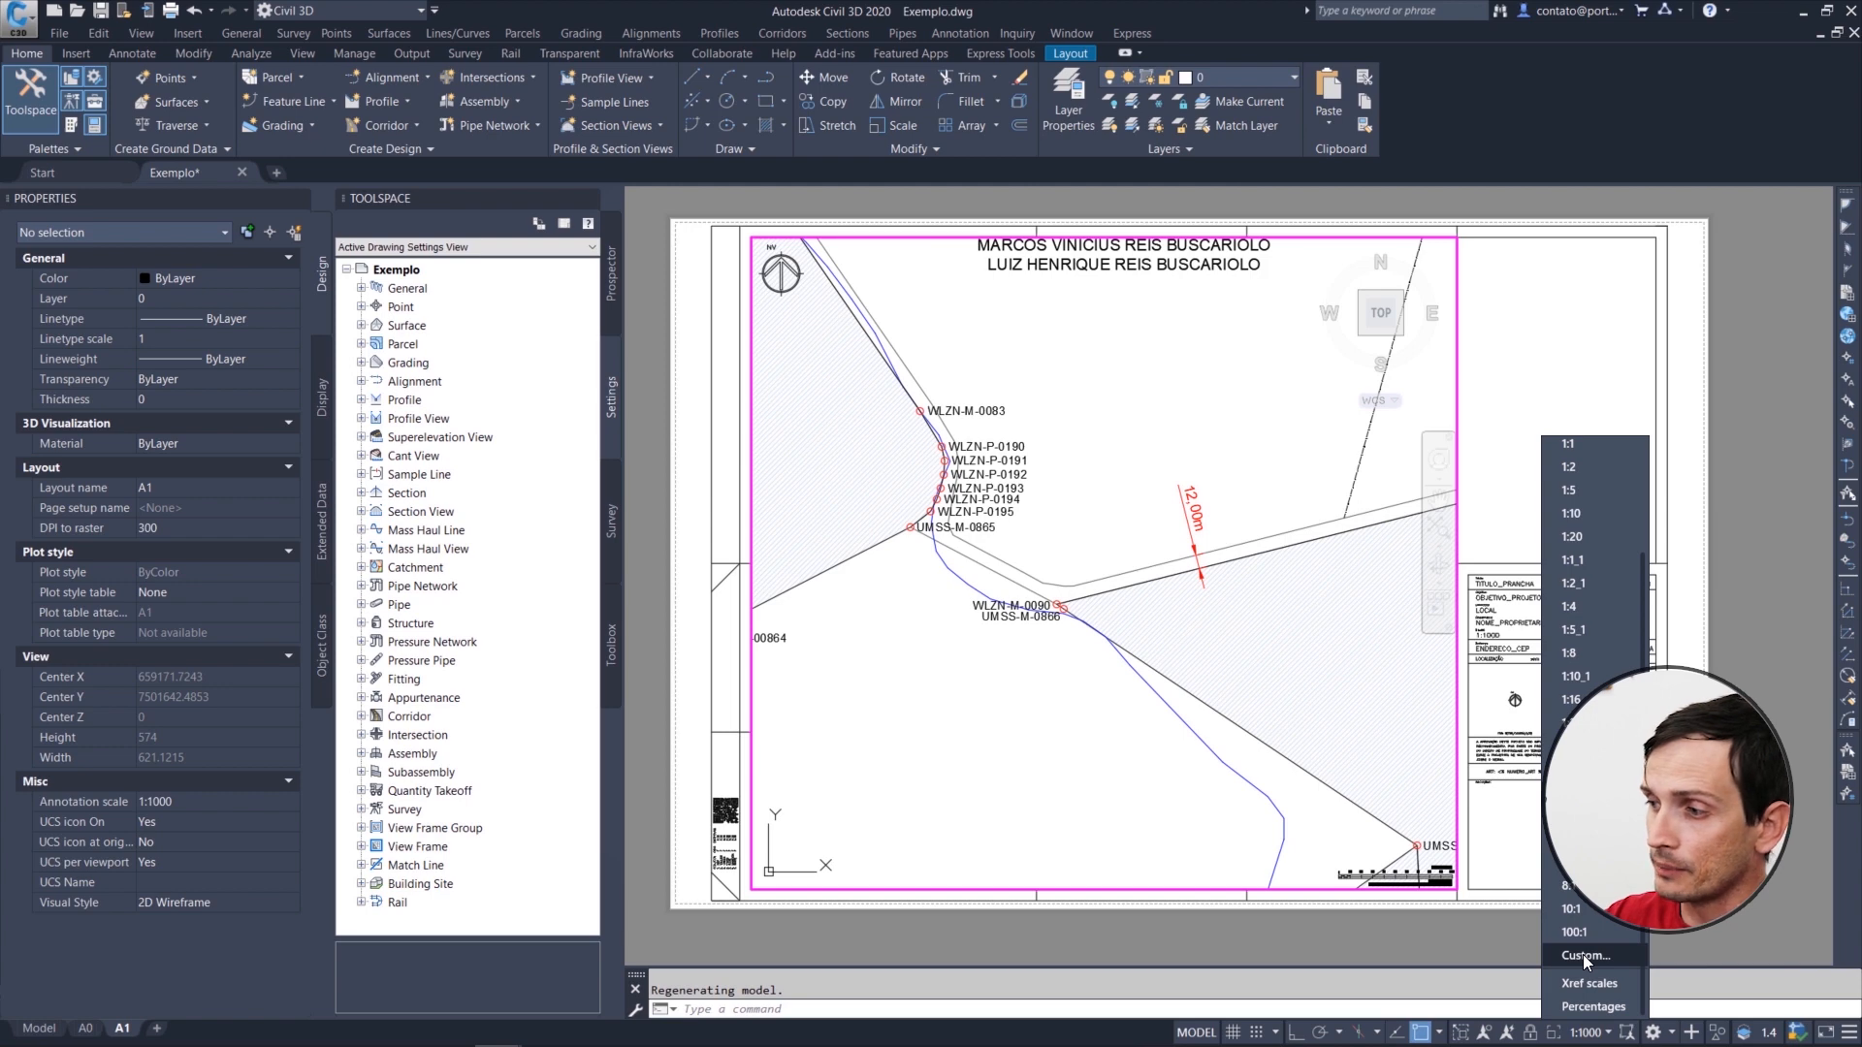
key(Escape)
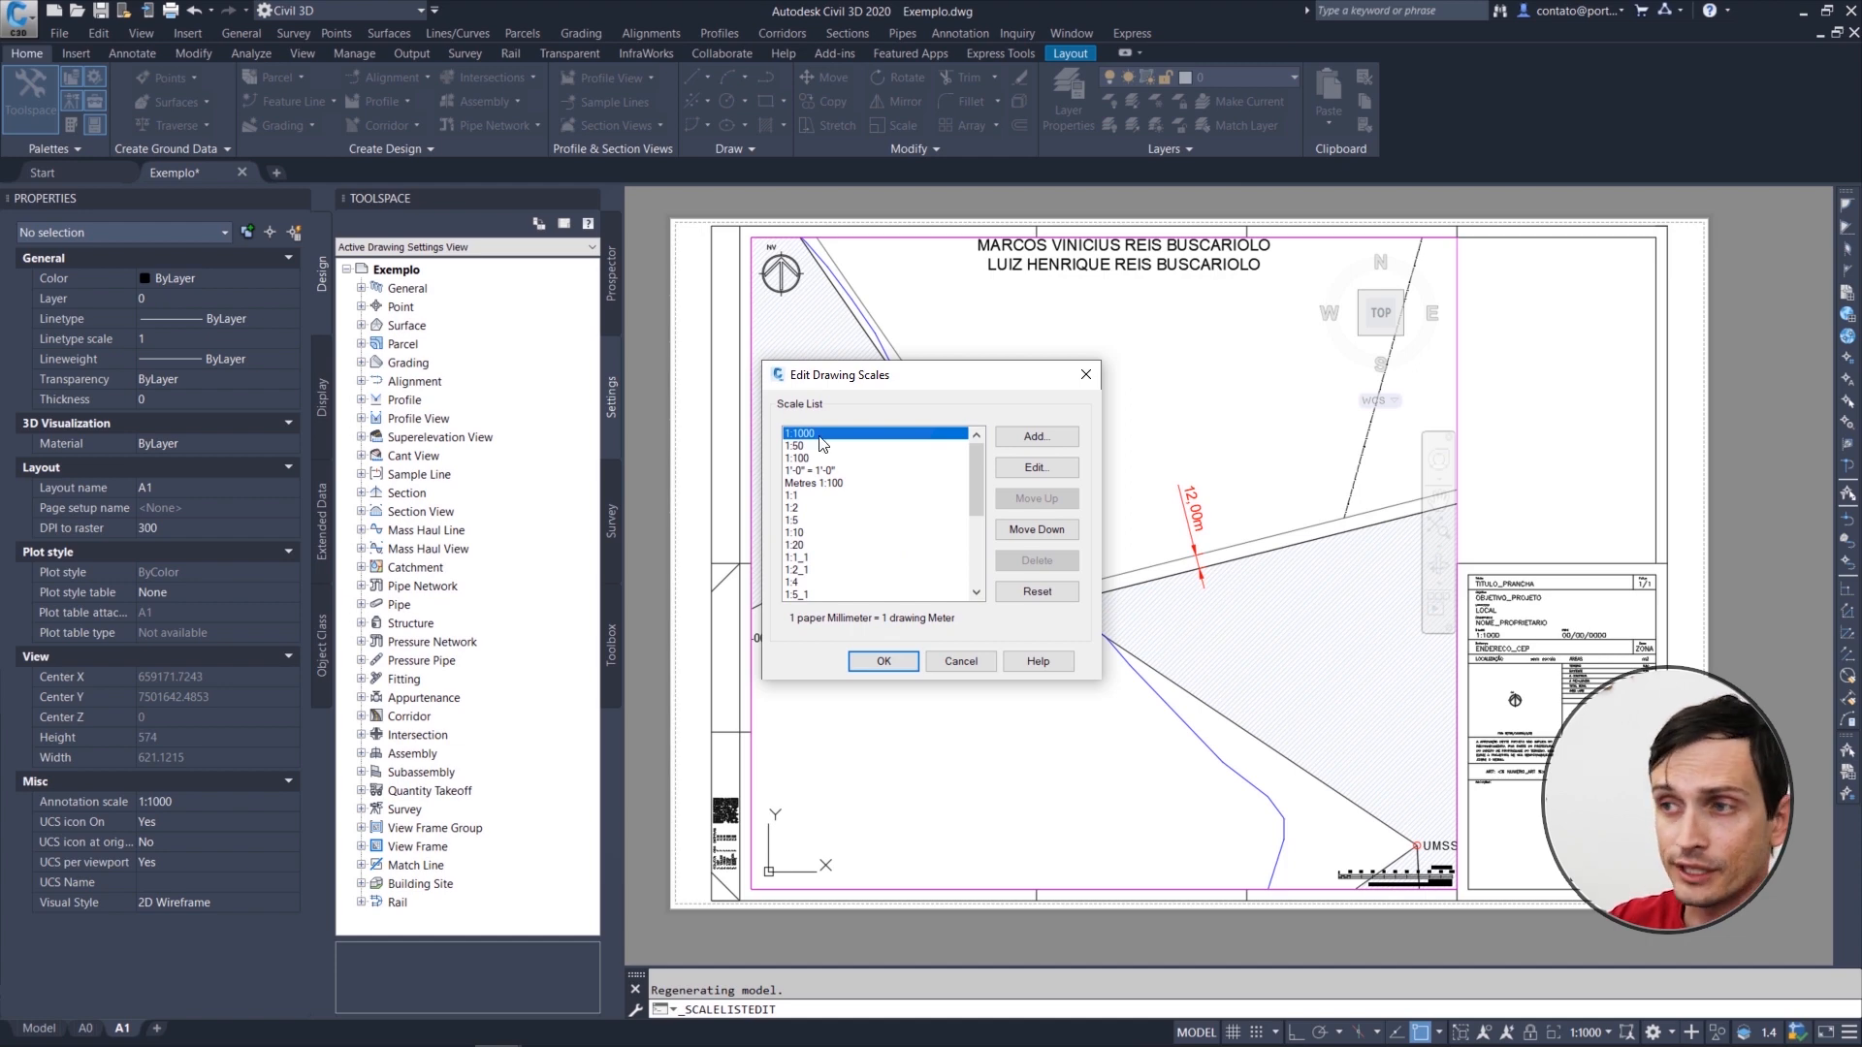
click(1033, 439)
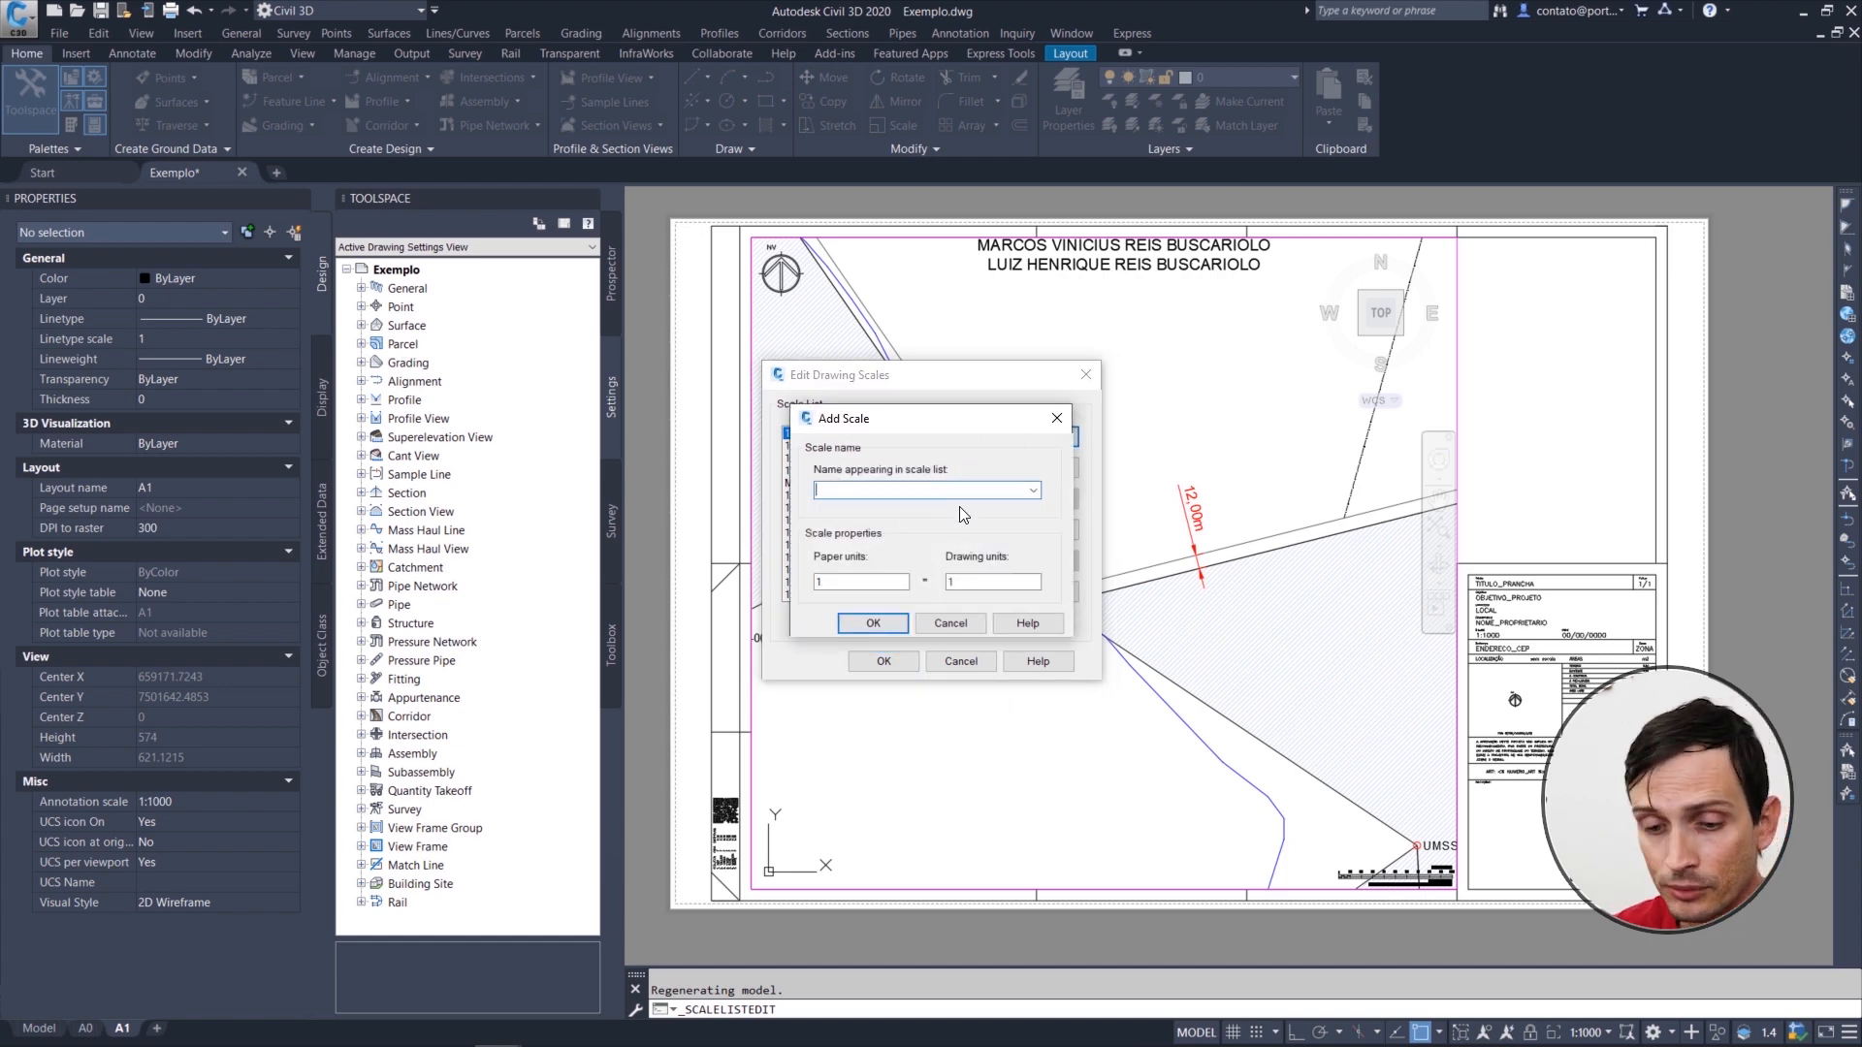
text(1:10)
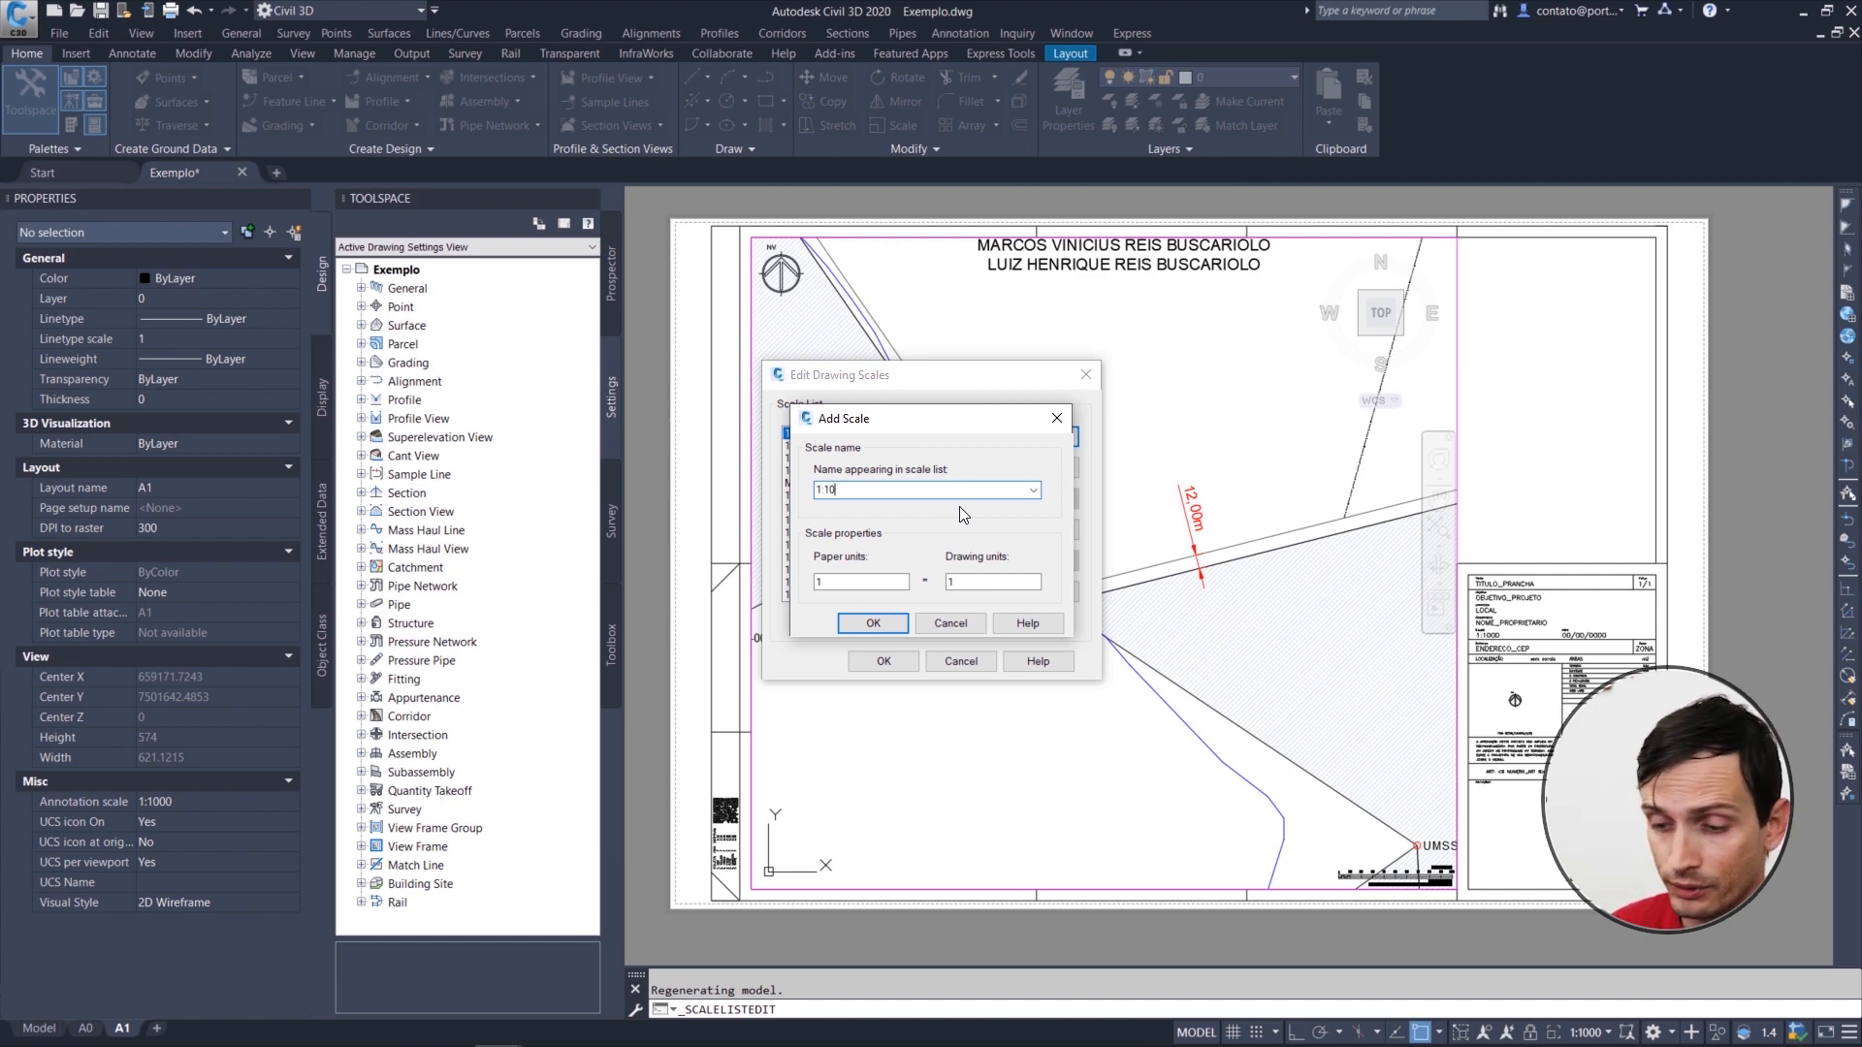
text(000)
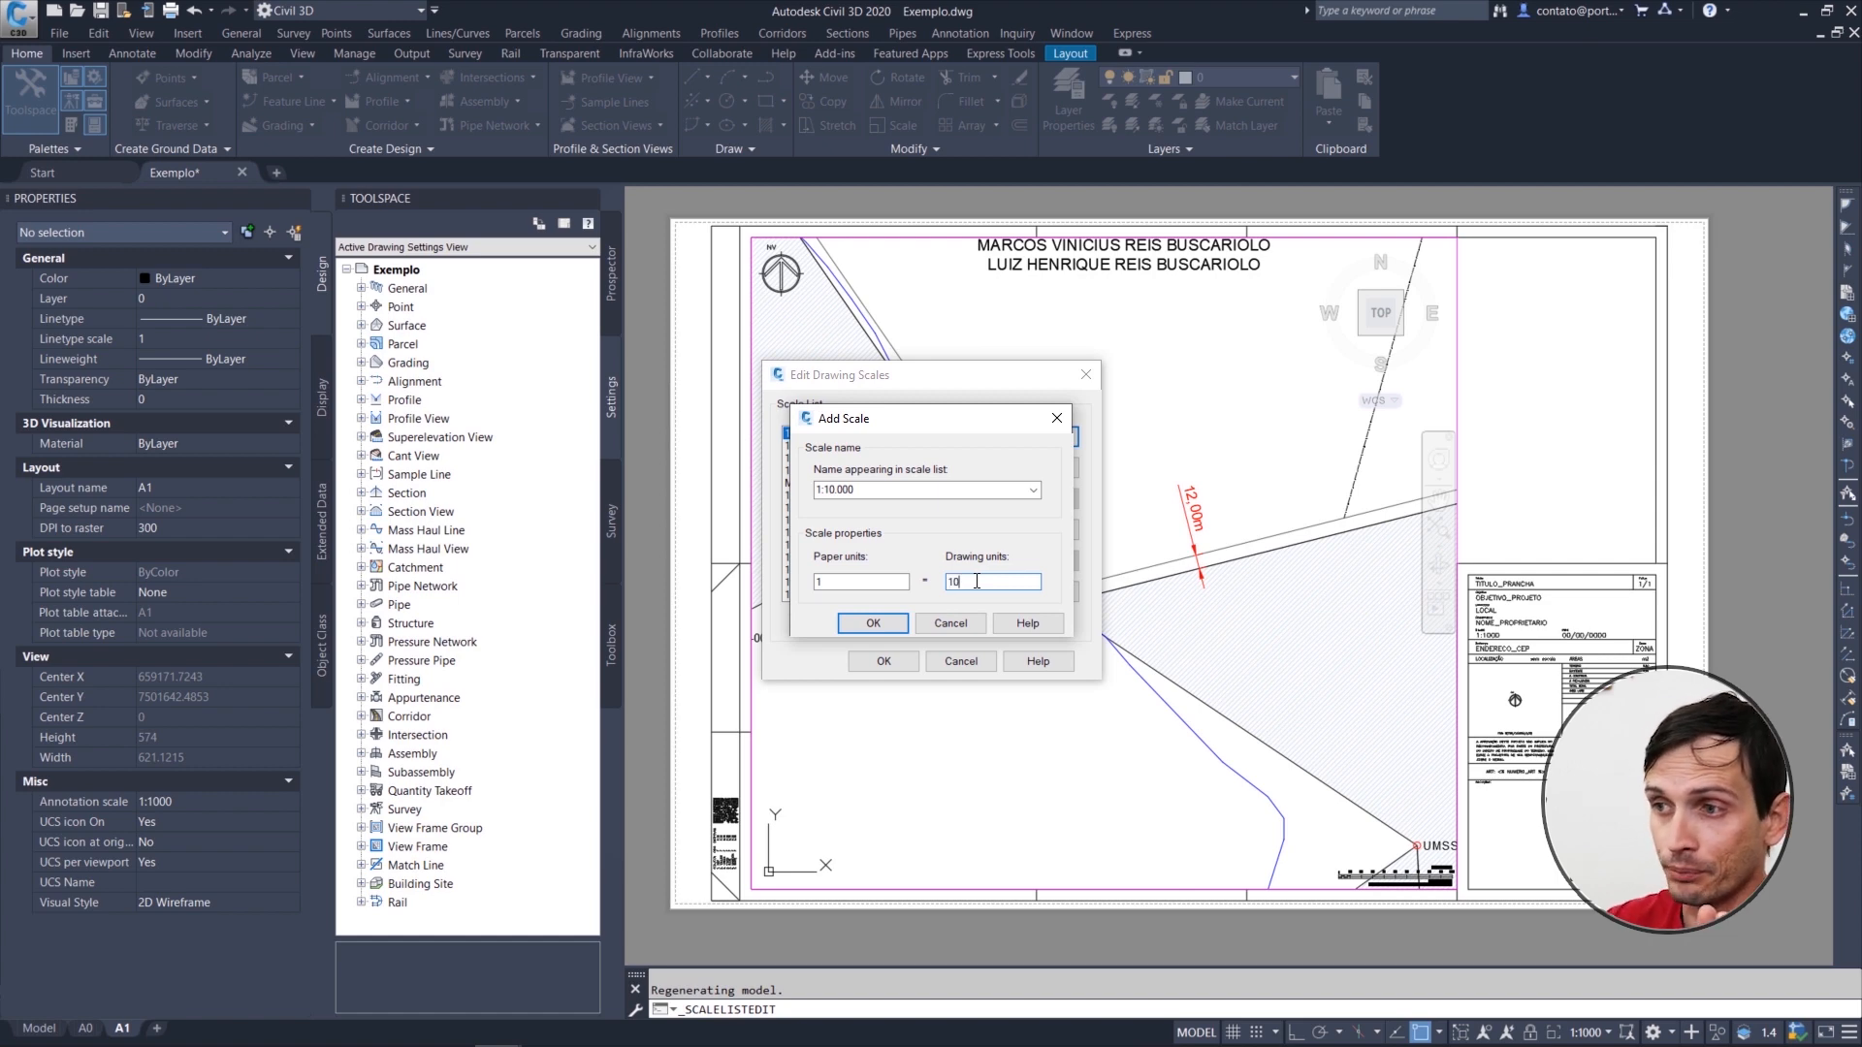
click(873, 622)
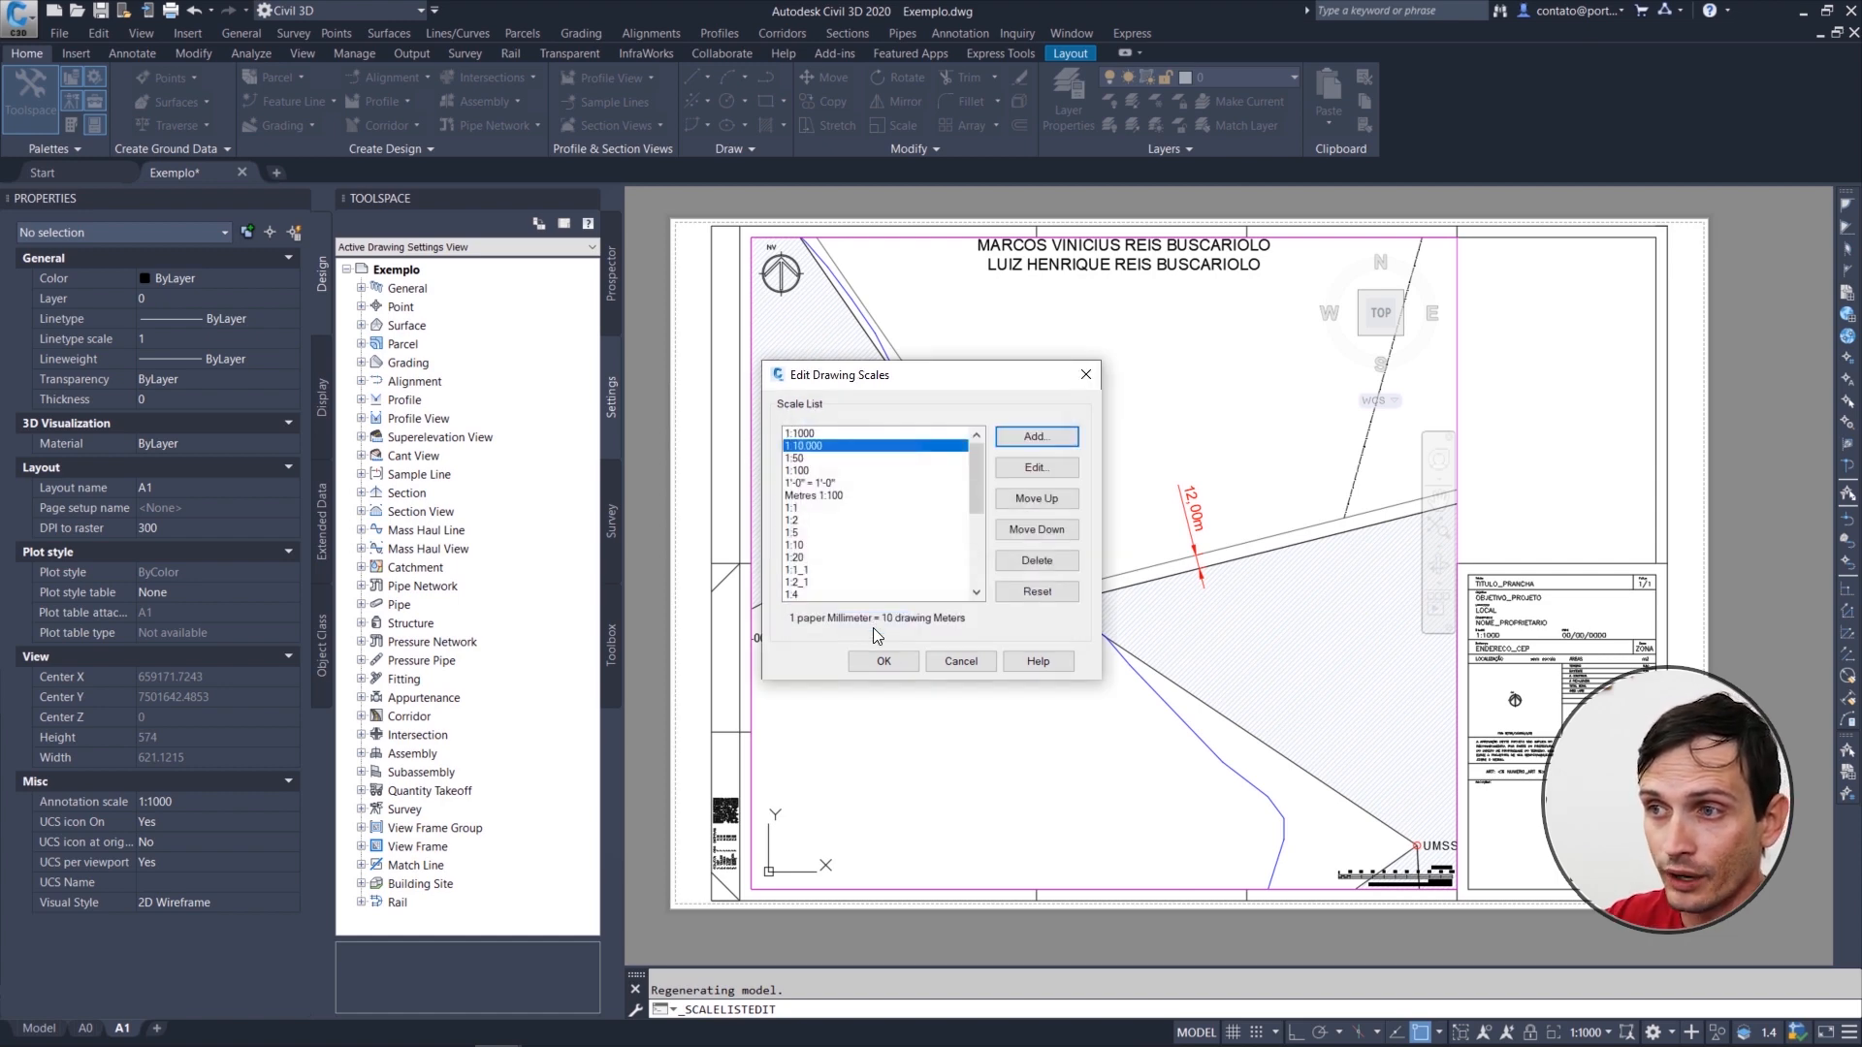
Step: Reorder the 1:10.000 scale to sit directly below 1:100 in the drawing scale list and accept the list
click(1015, 499)
click(1018, 526)
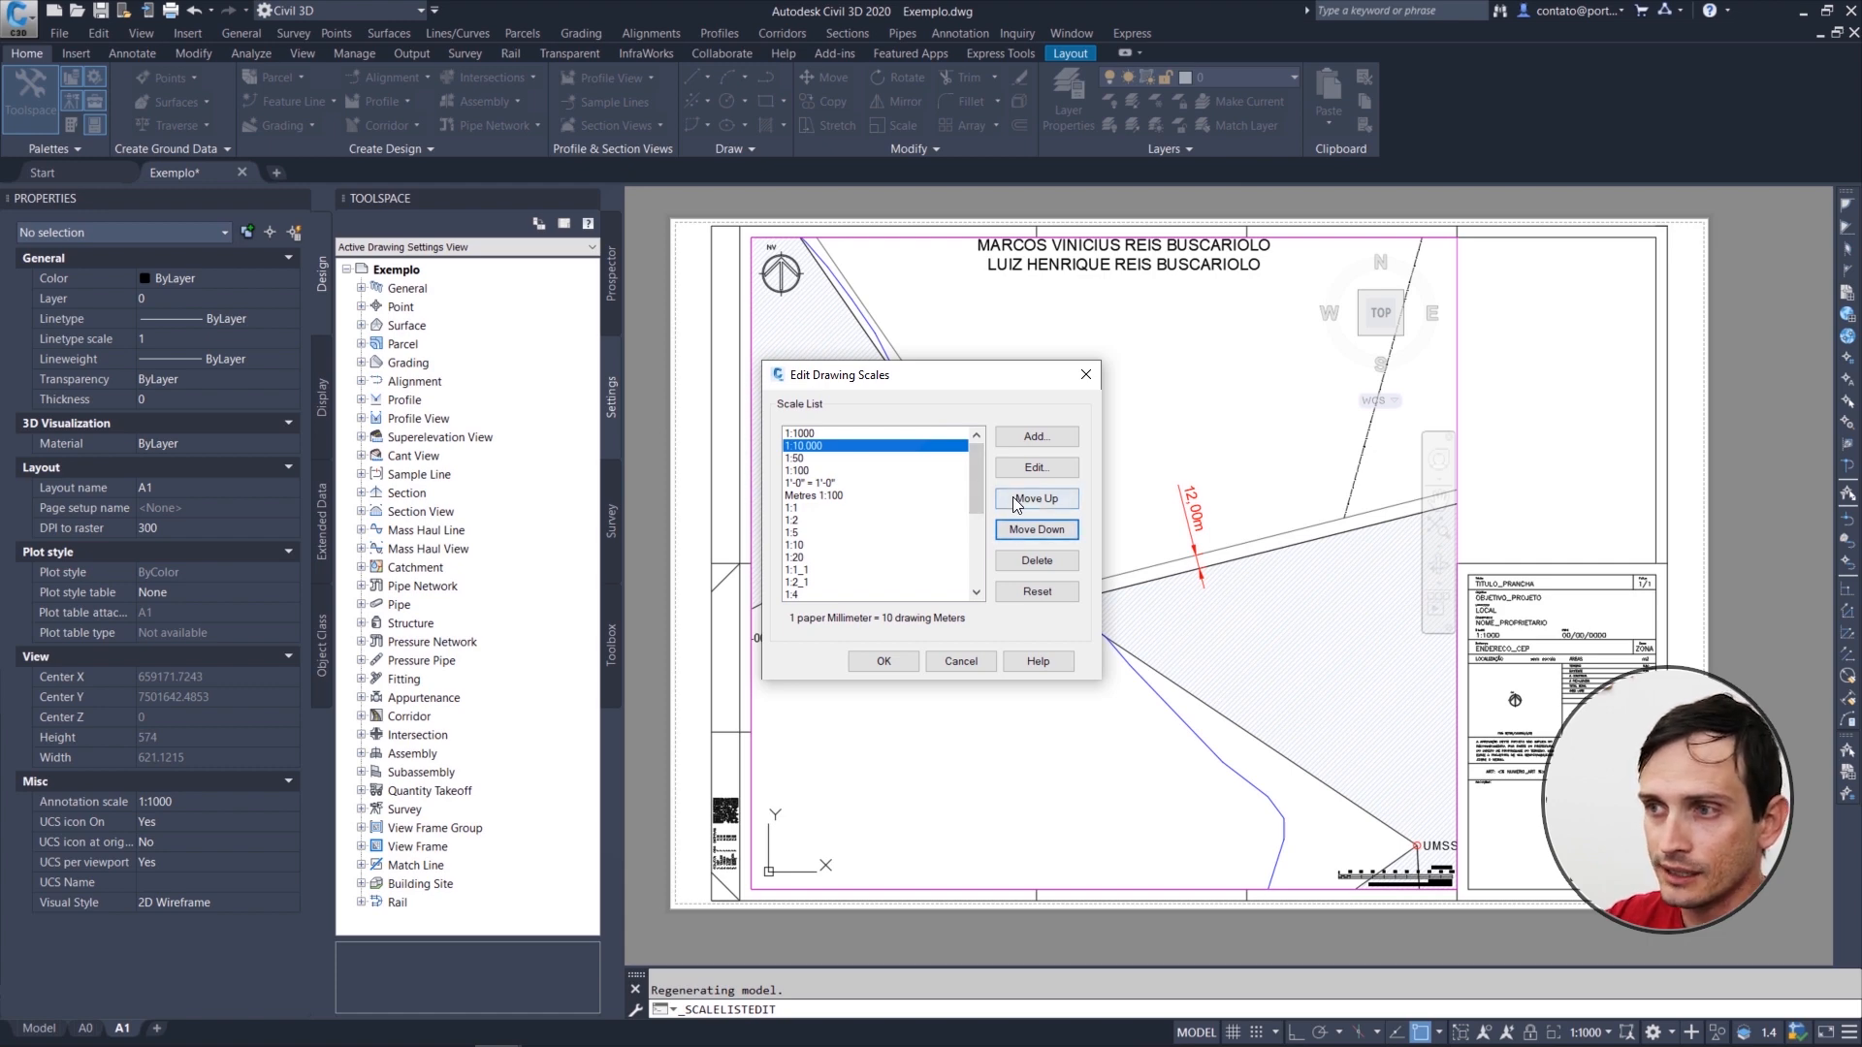
click(1027, 500)
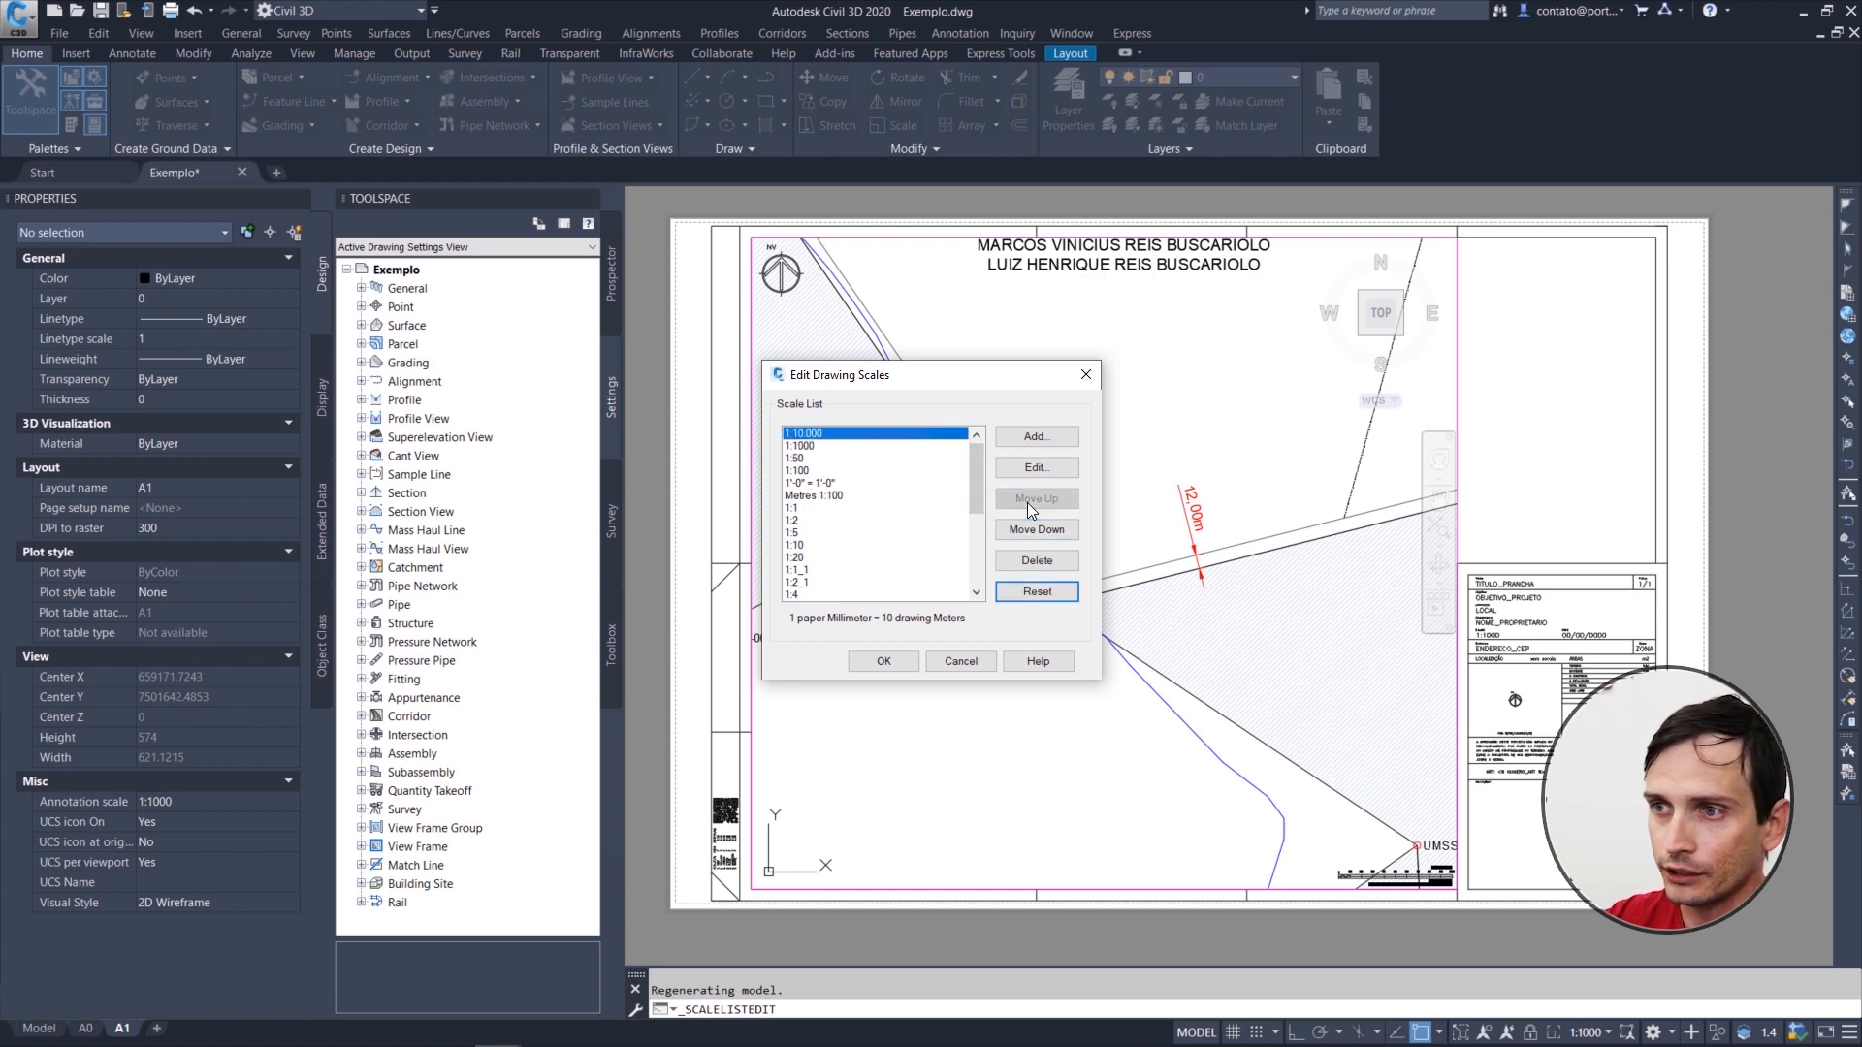
click(1034, 529)
click(1034, 529)
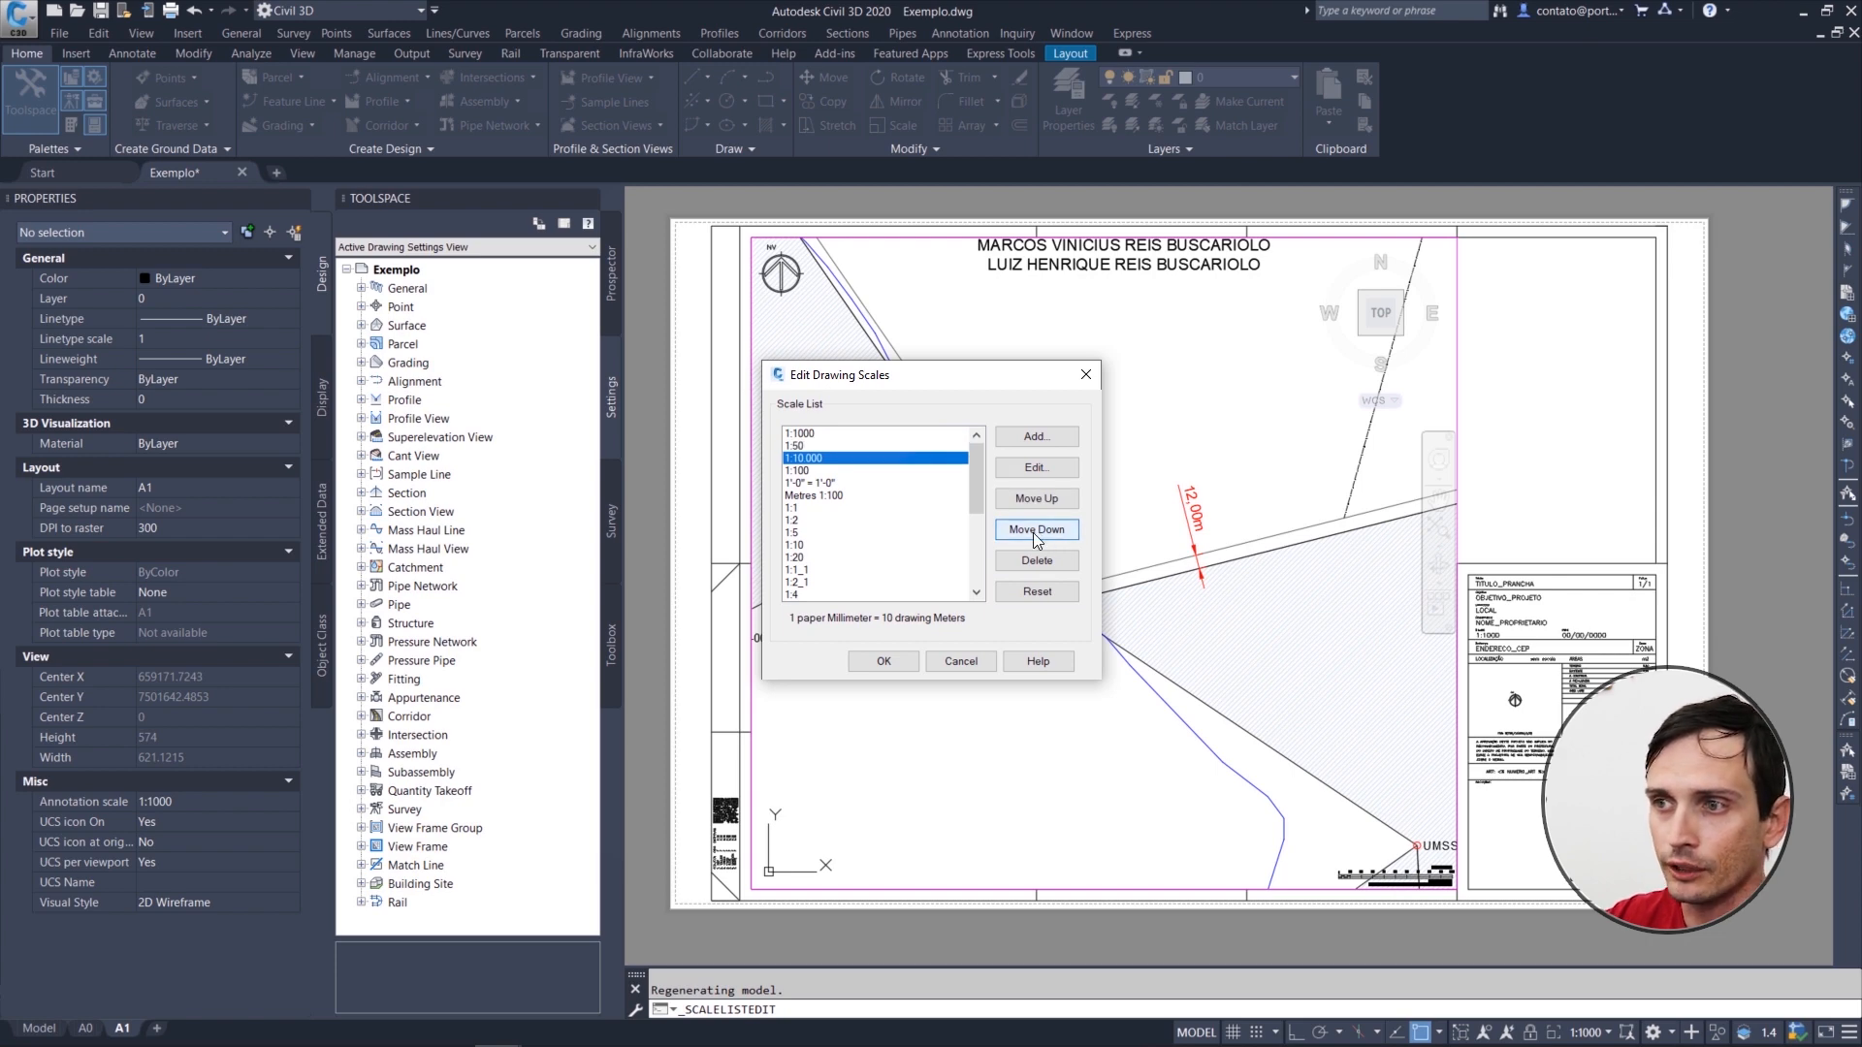
click(1033, 532)
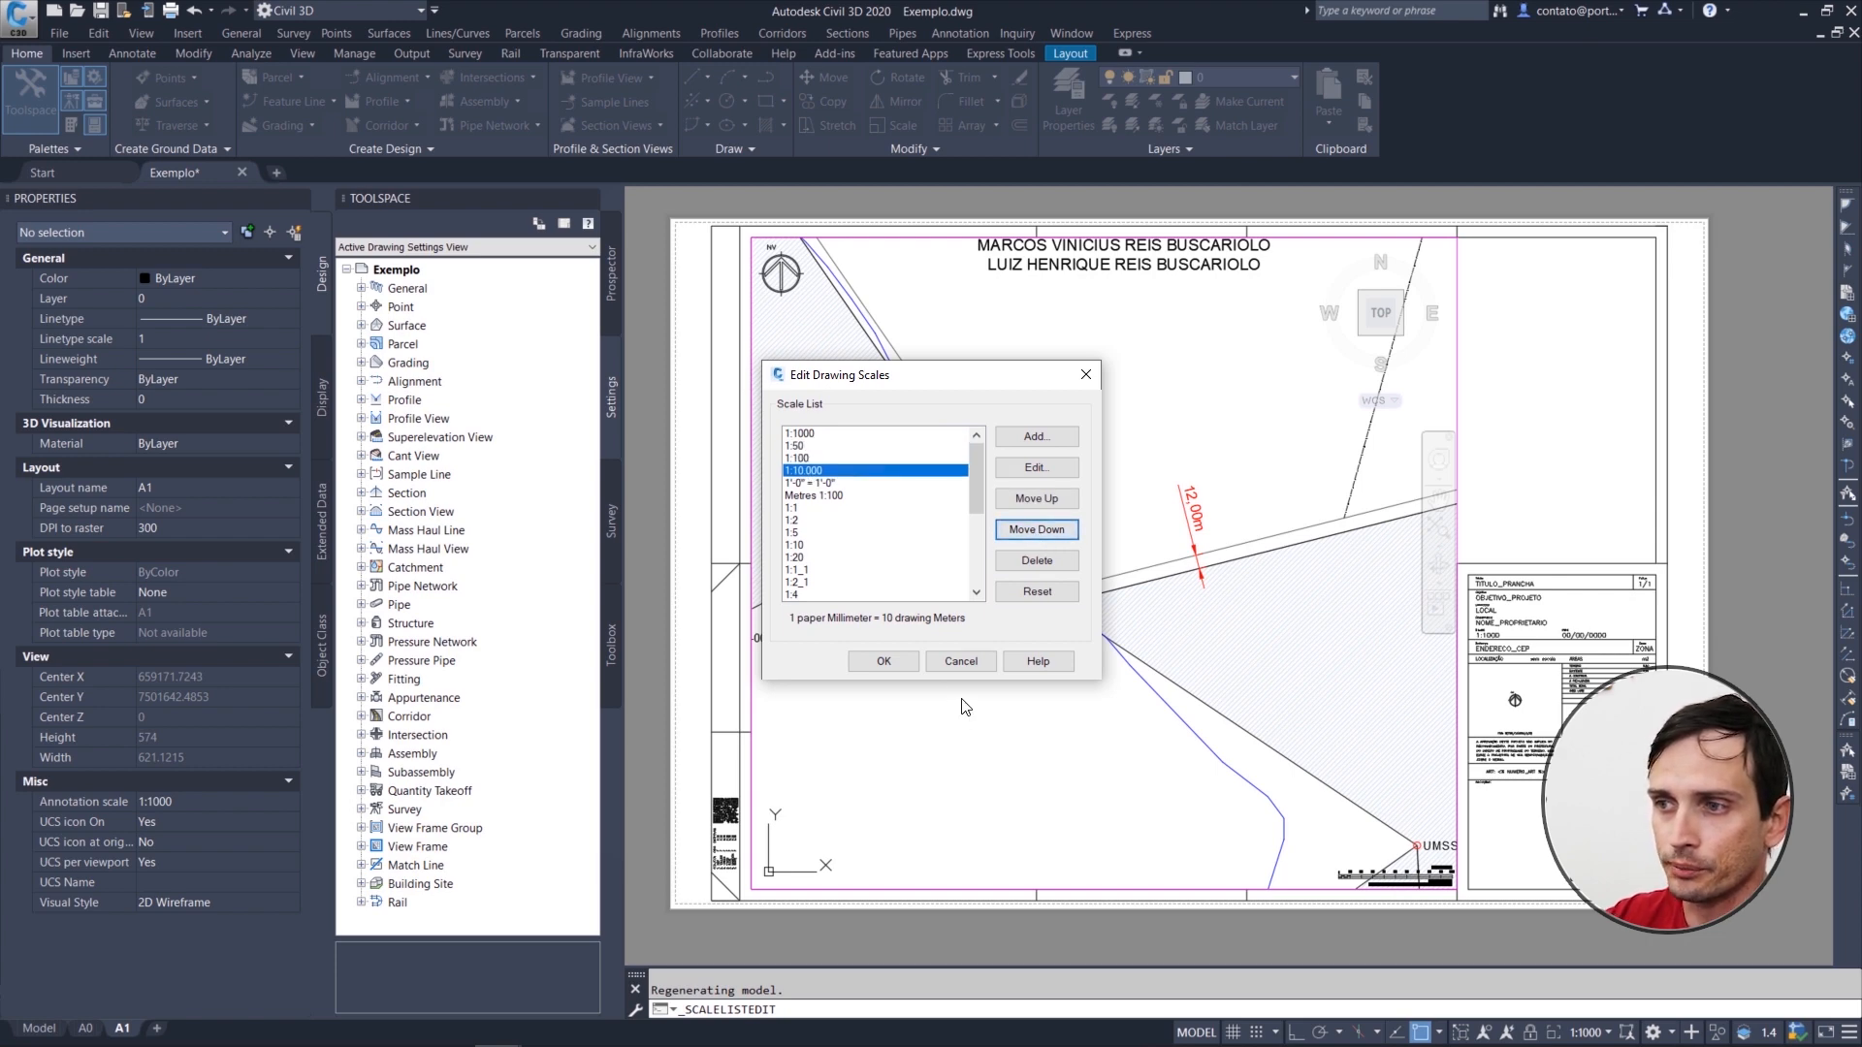
click(879, 663)
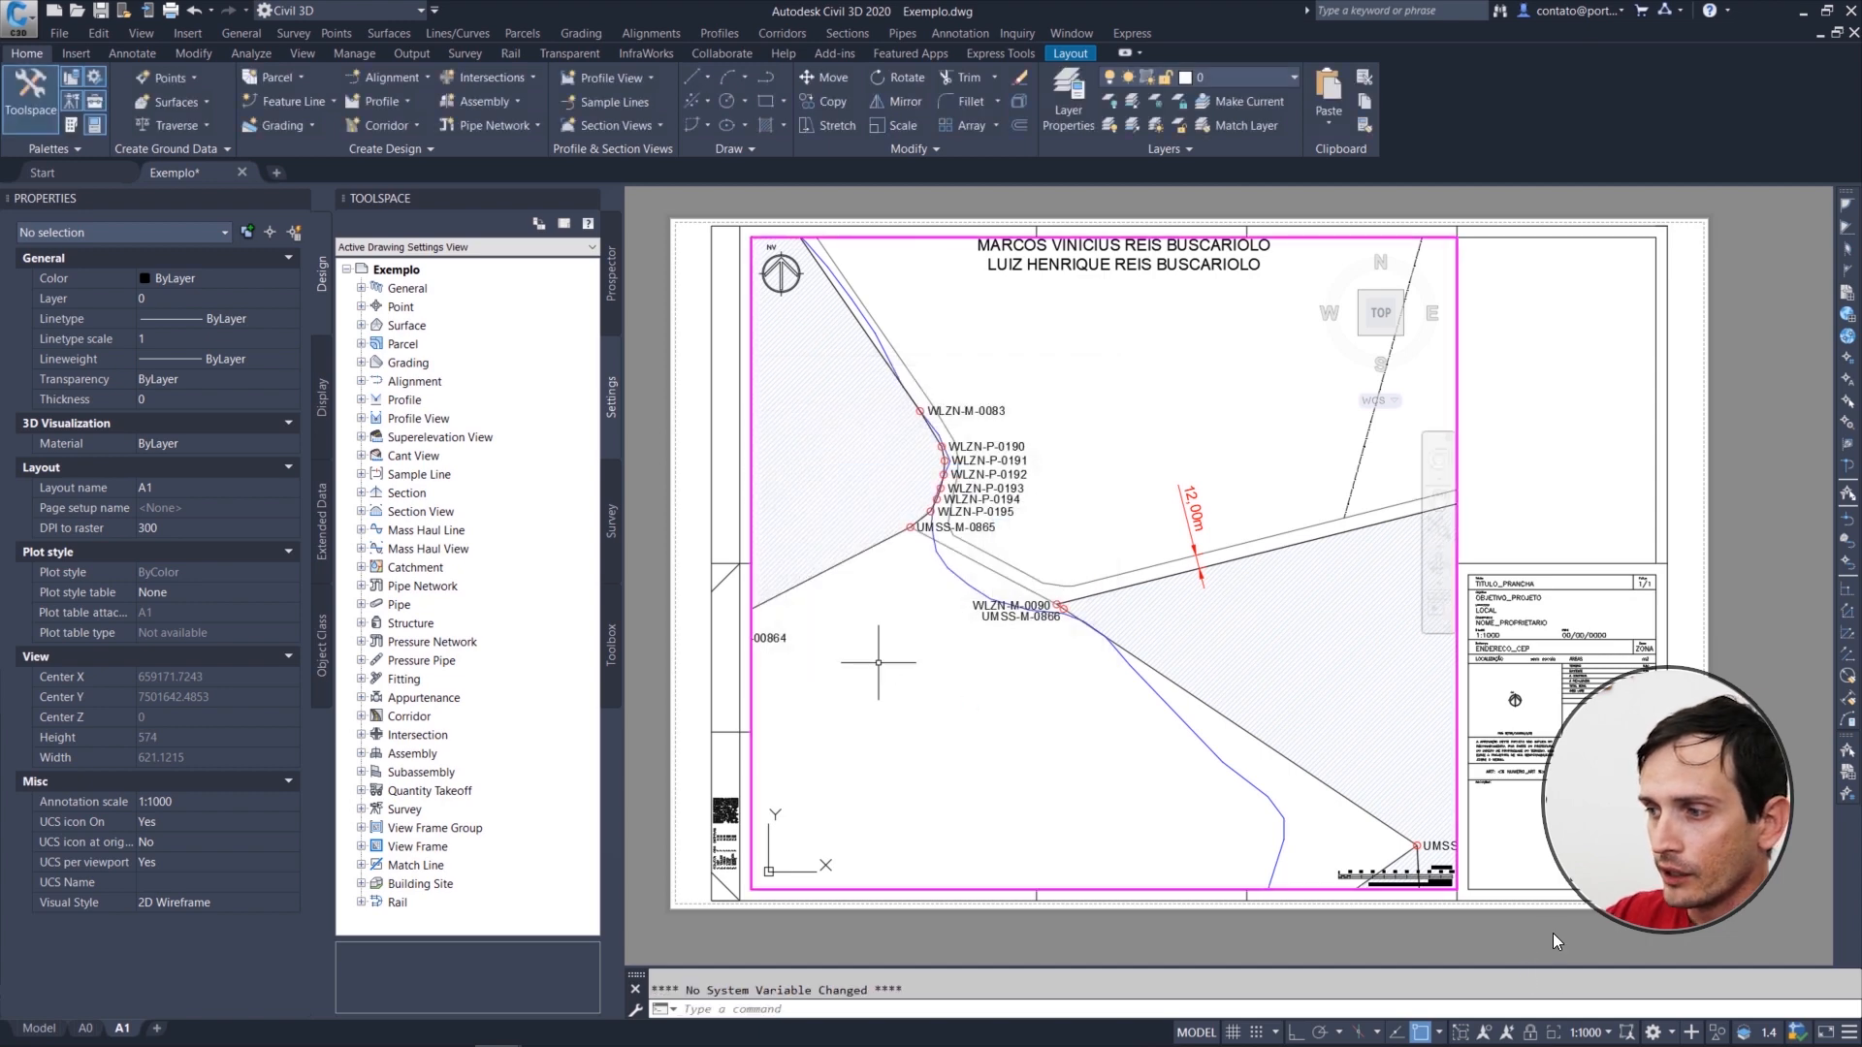
Step: Set the A1 viewport's scale to 1:10.000 and pan the survey into position within the frame
click(1595, 1034)
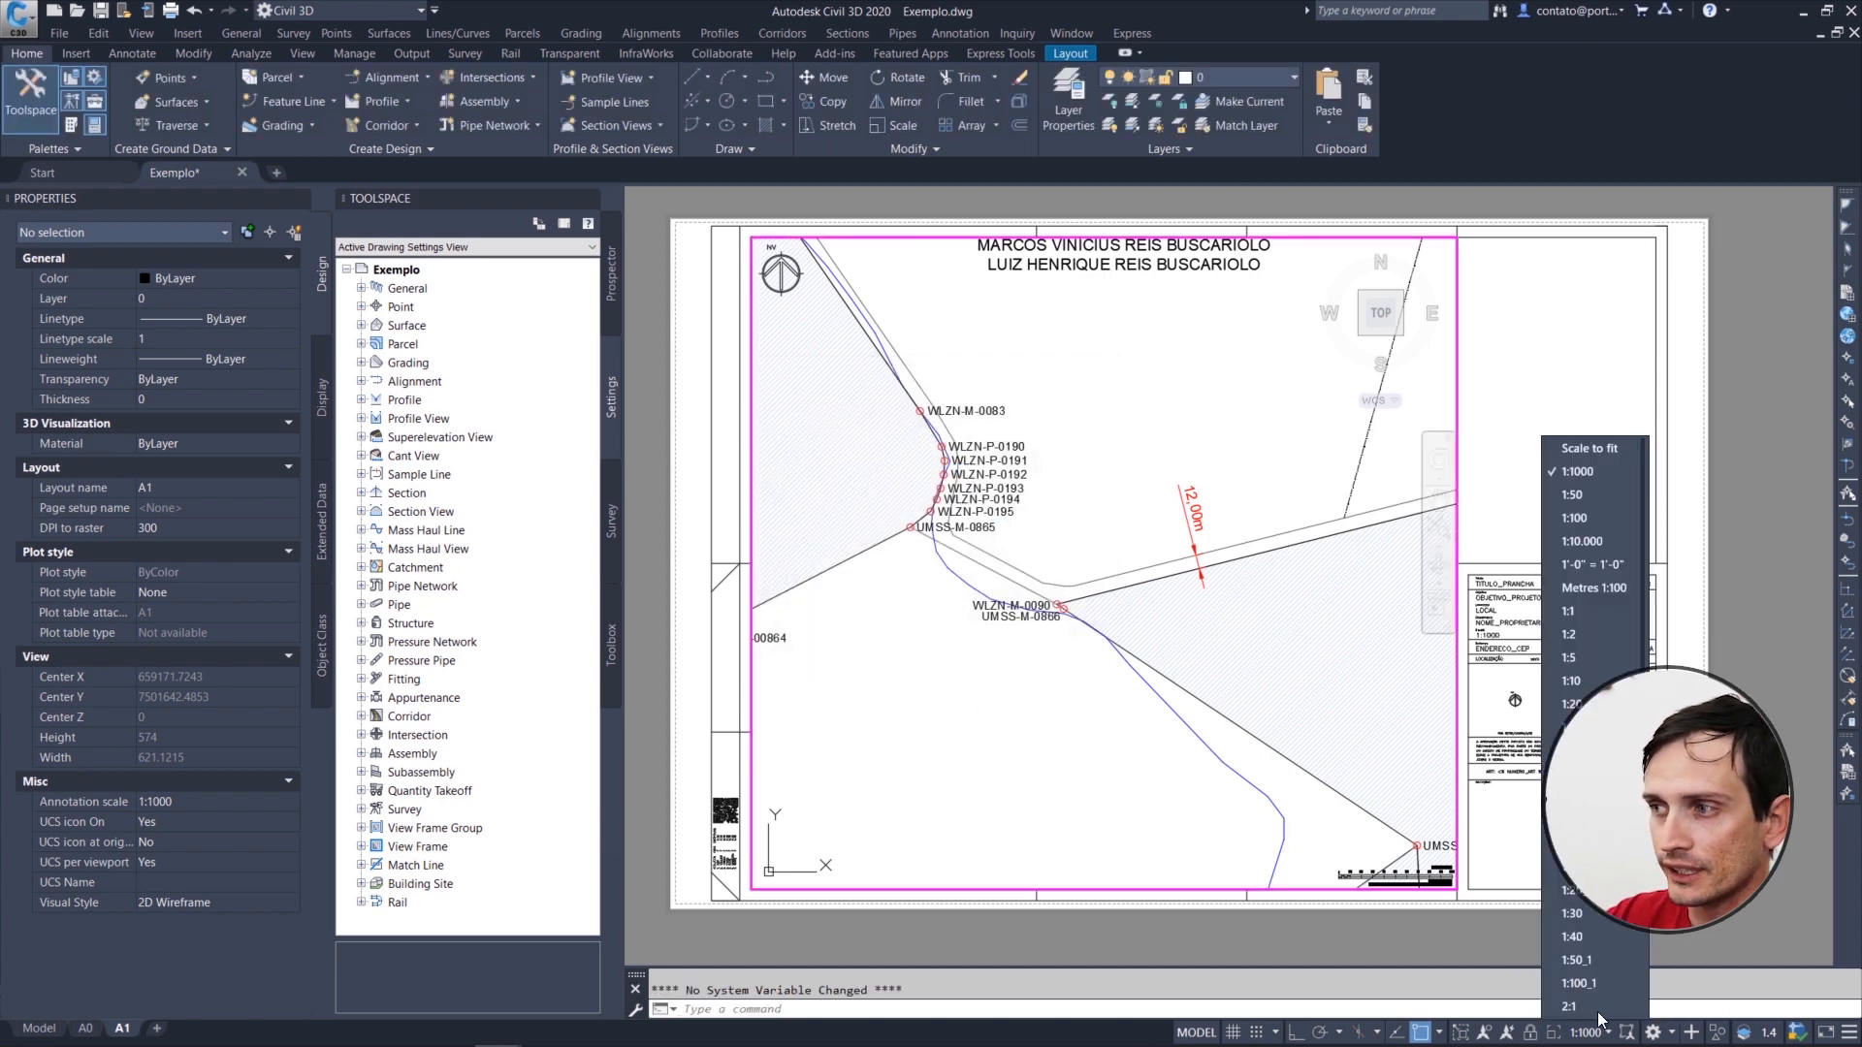
click(1585, 543)
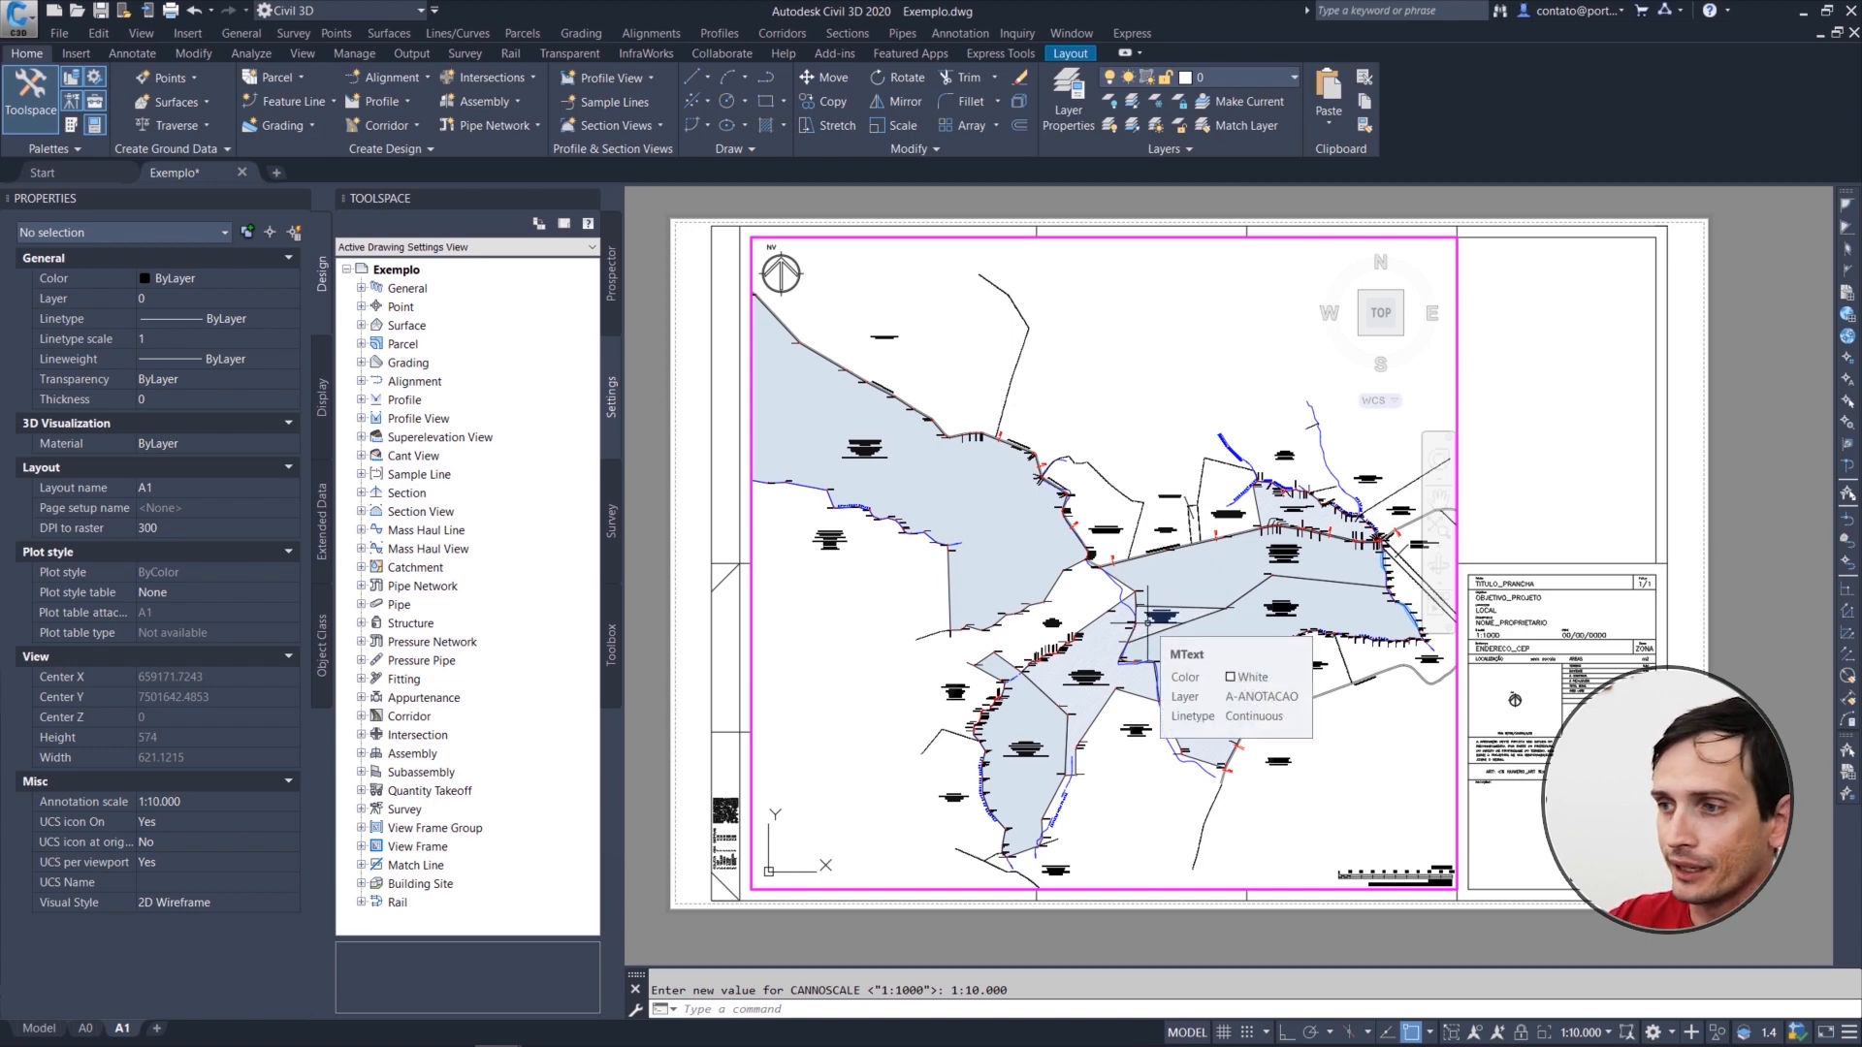
mouse_move(1105, 637)
middle_down()
mouse_move(1220, 590)
mouse_move(1202, 593)
mouse_move(1248, 604)
middle_up()
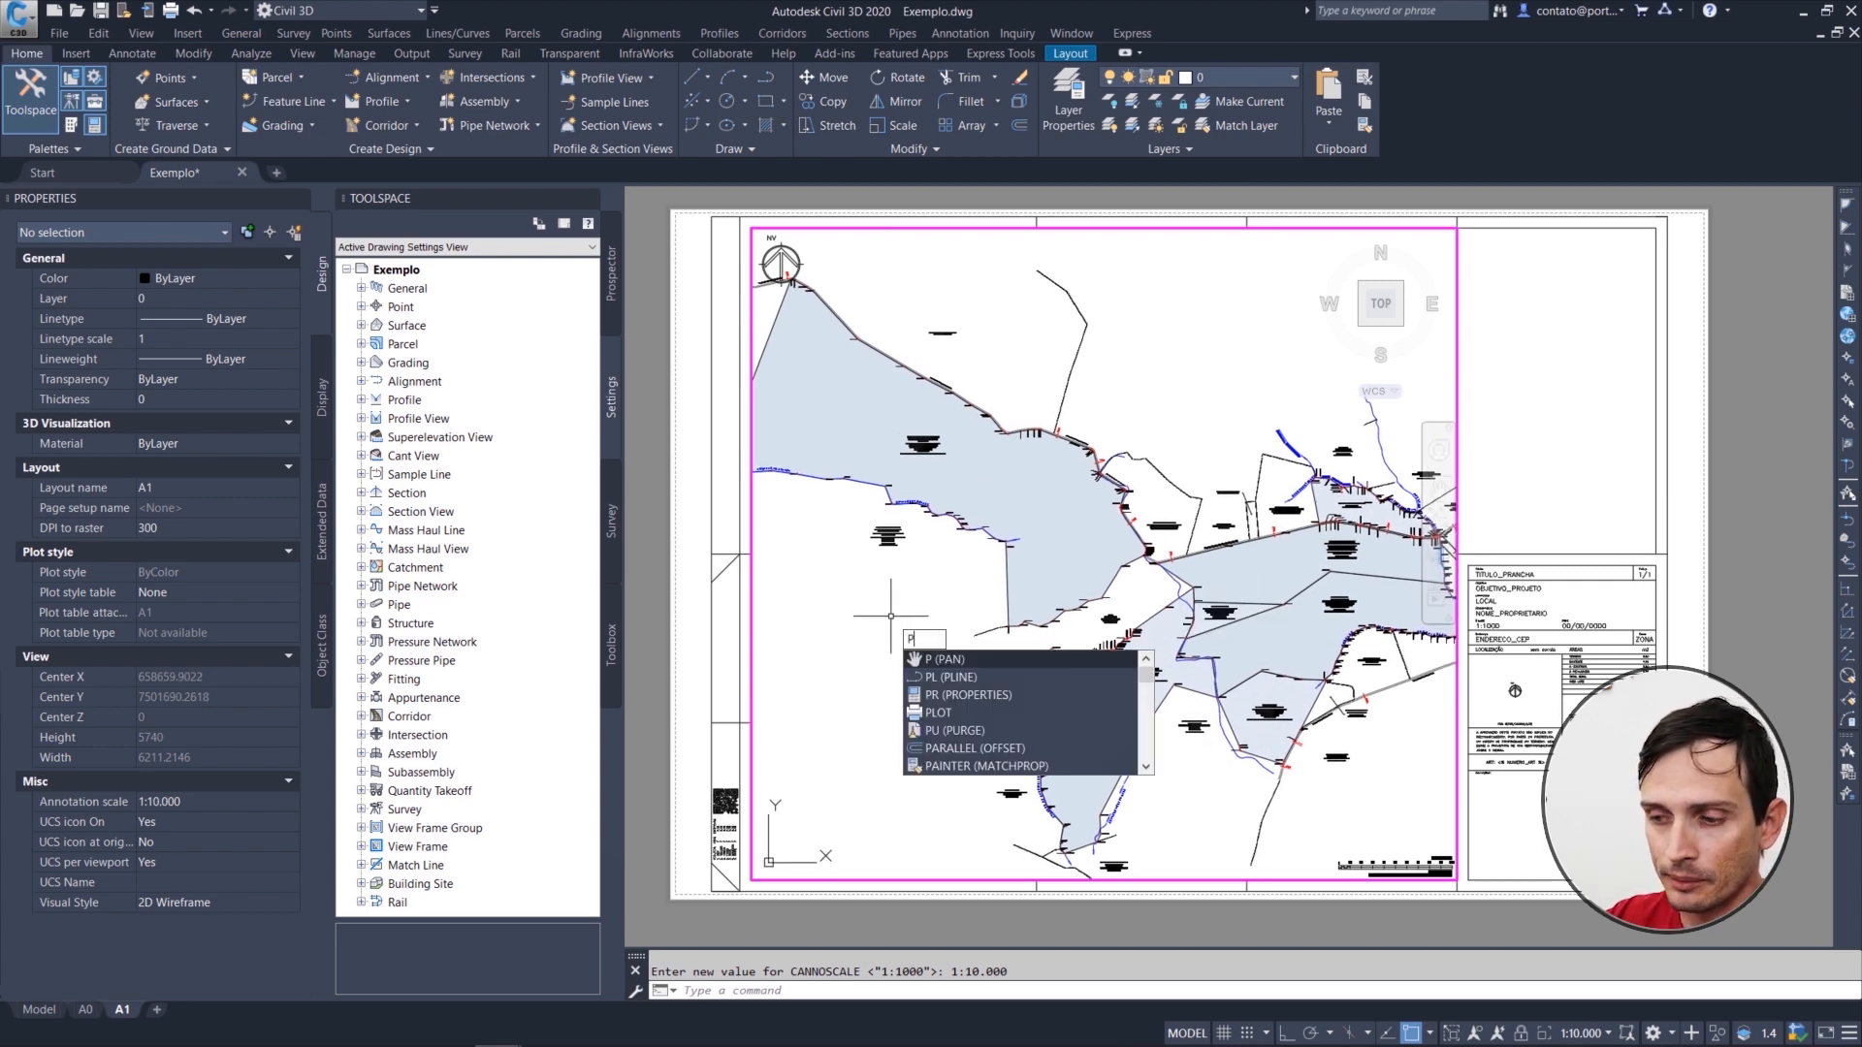
key(Return)
mouse_move(988, 478)
mouse_down()
mouse_move(994, 463)
mouse_move(993, 486)
mouse_up()
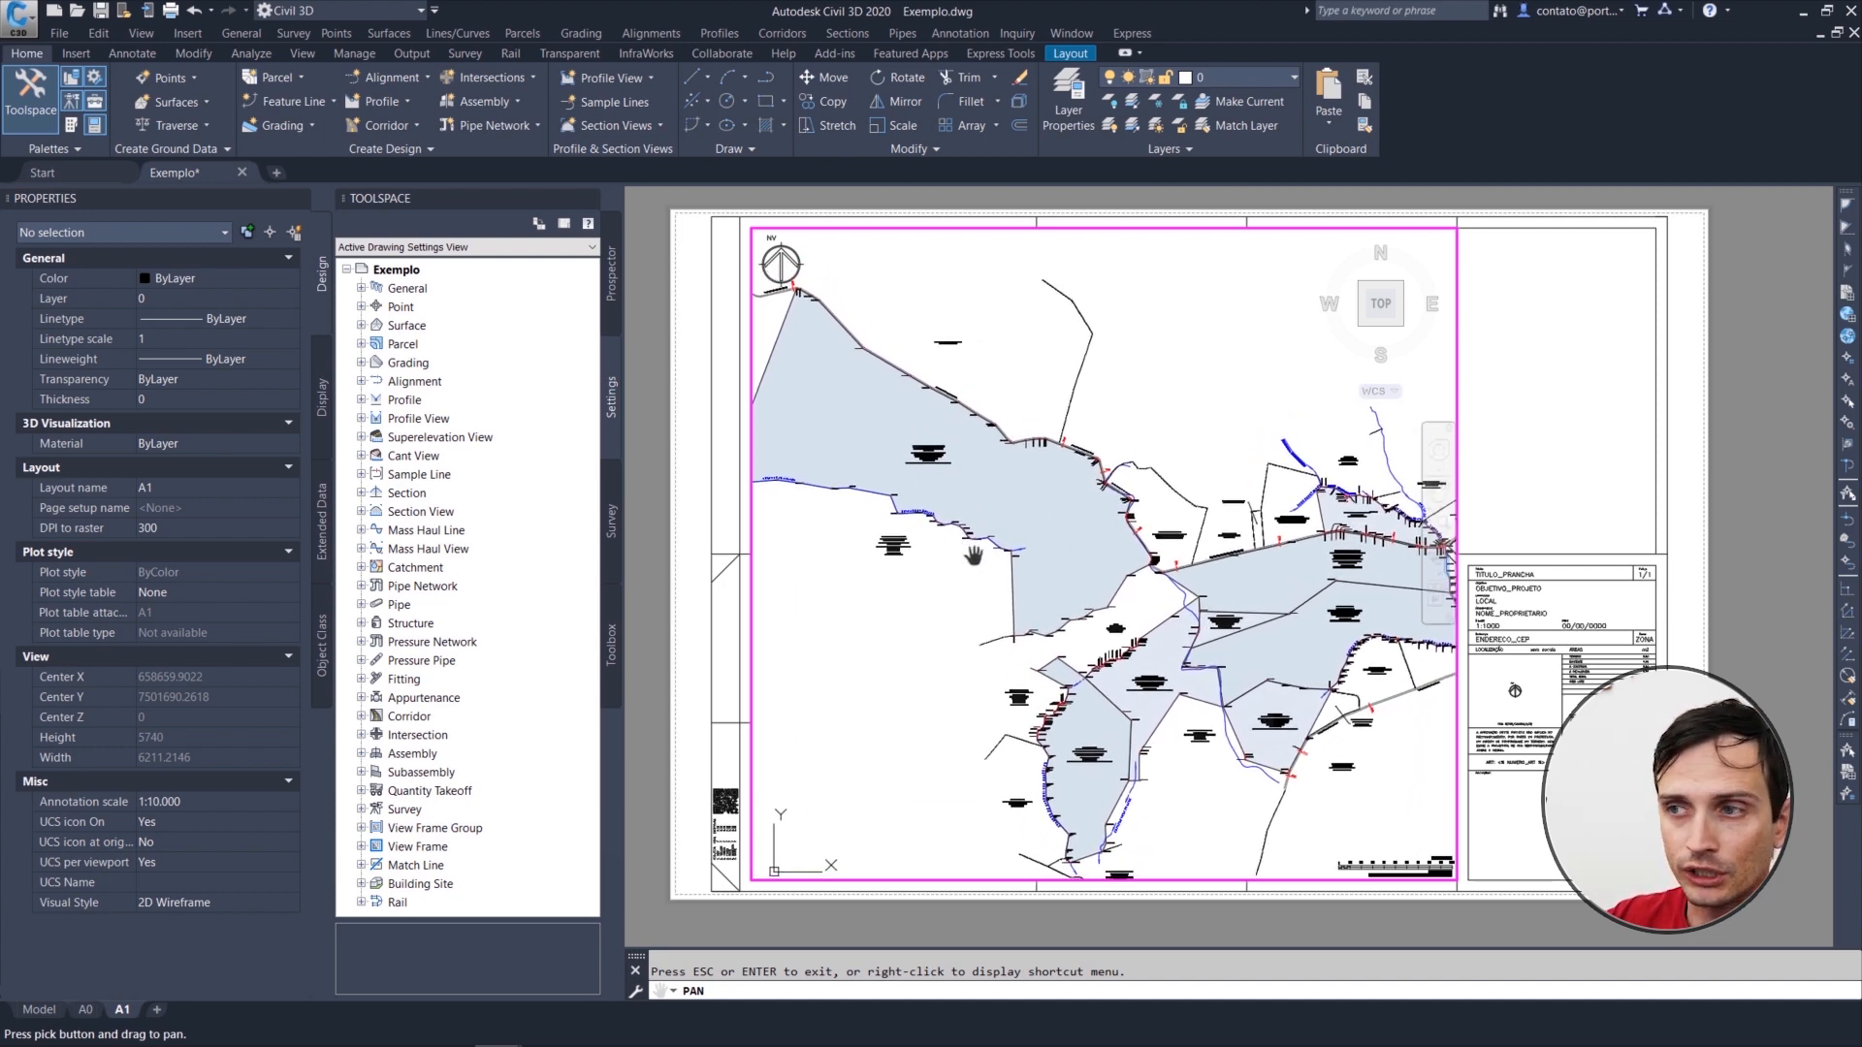
key(Escape)
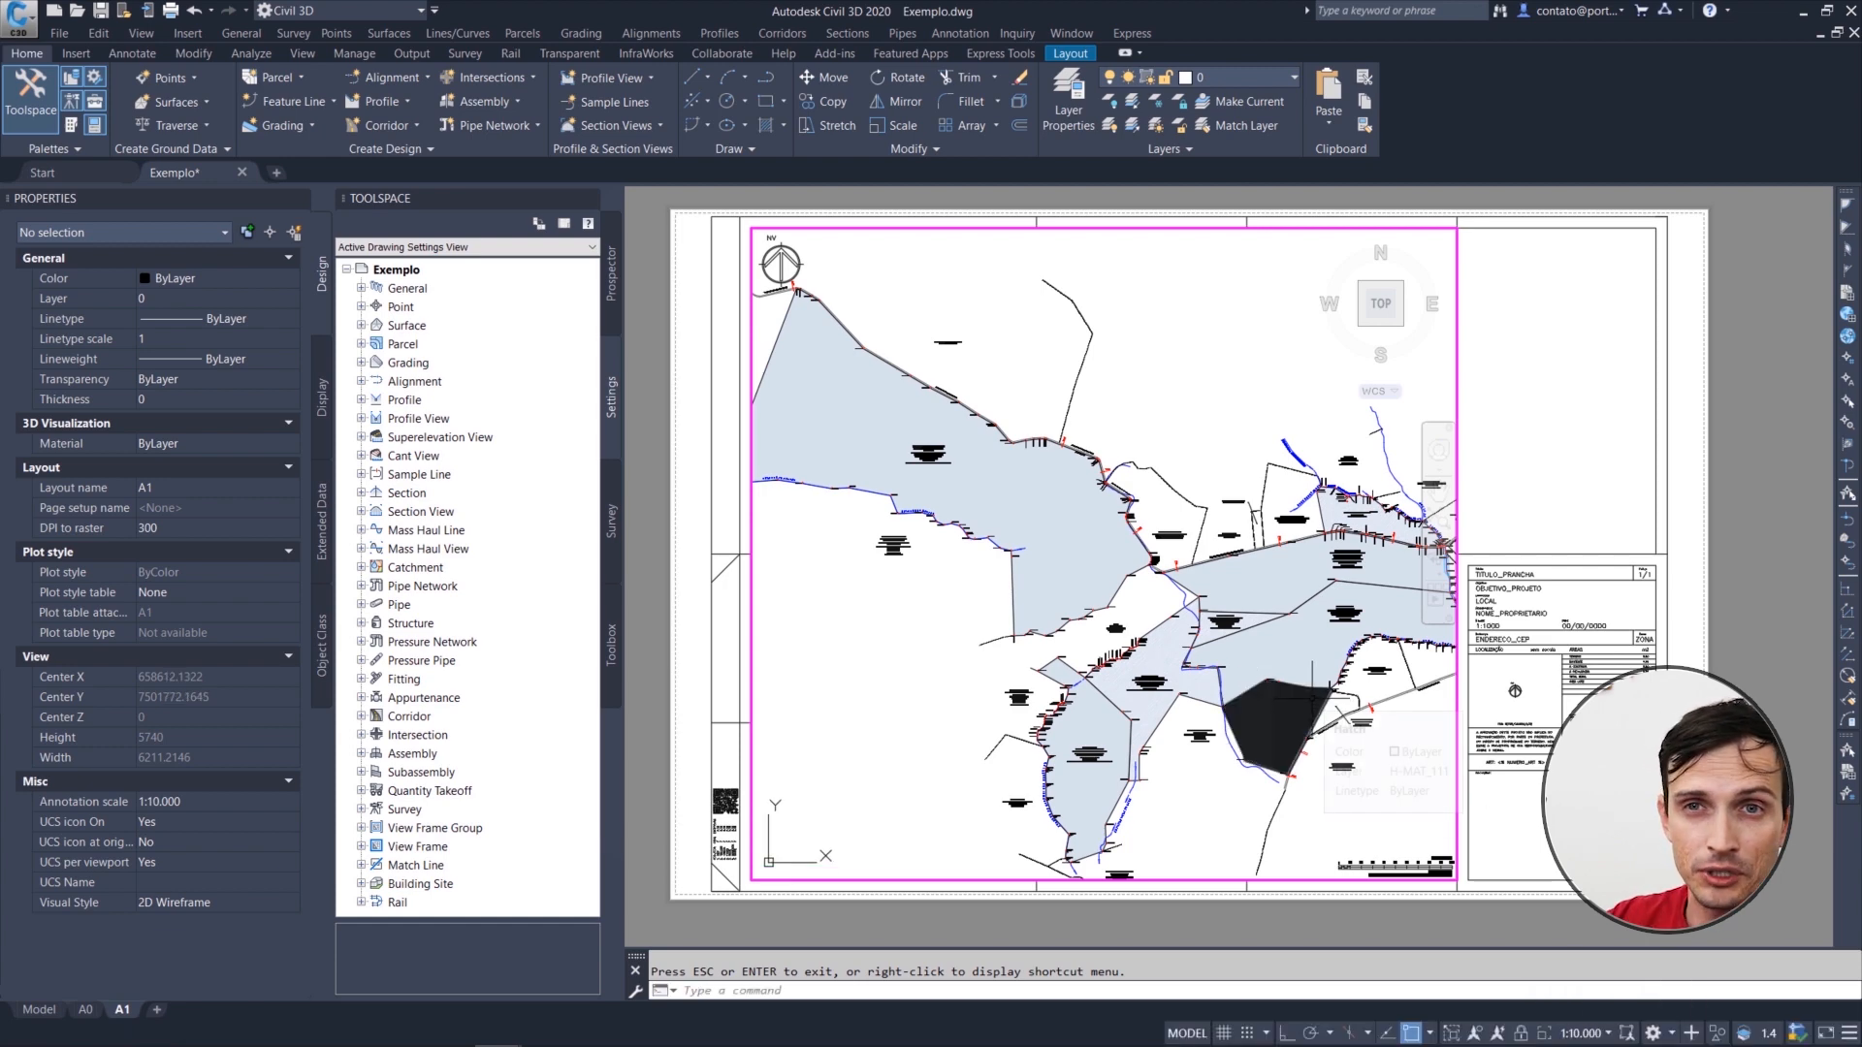
mouse_move(1312, 697)
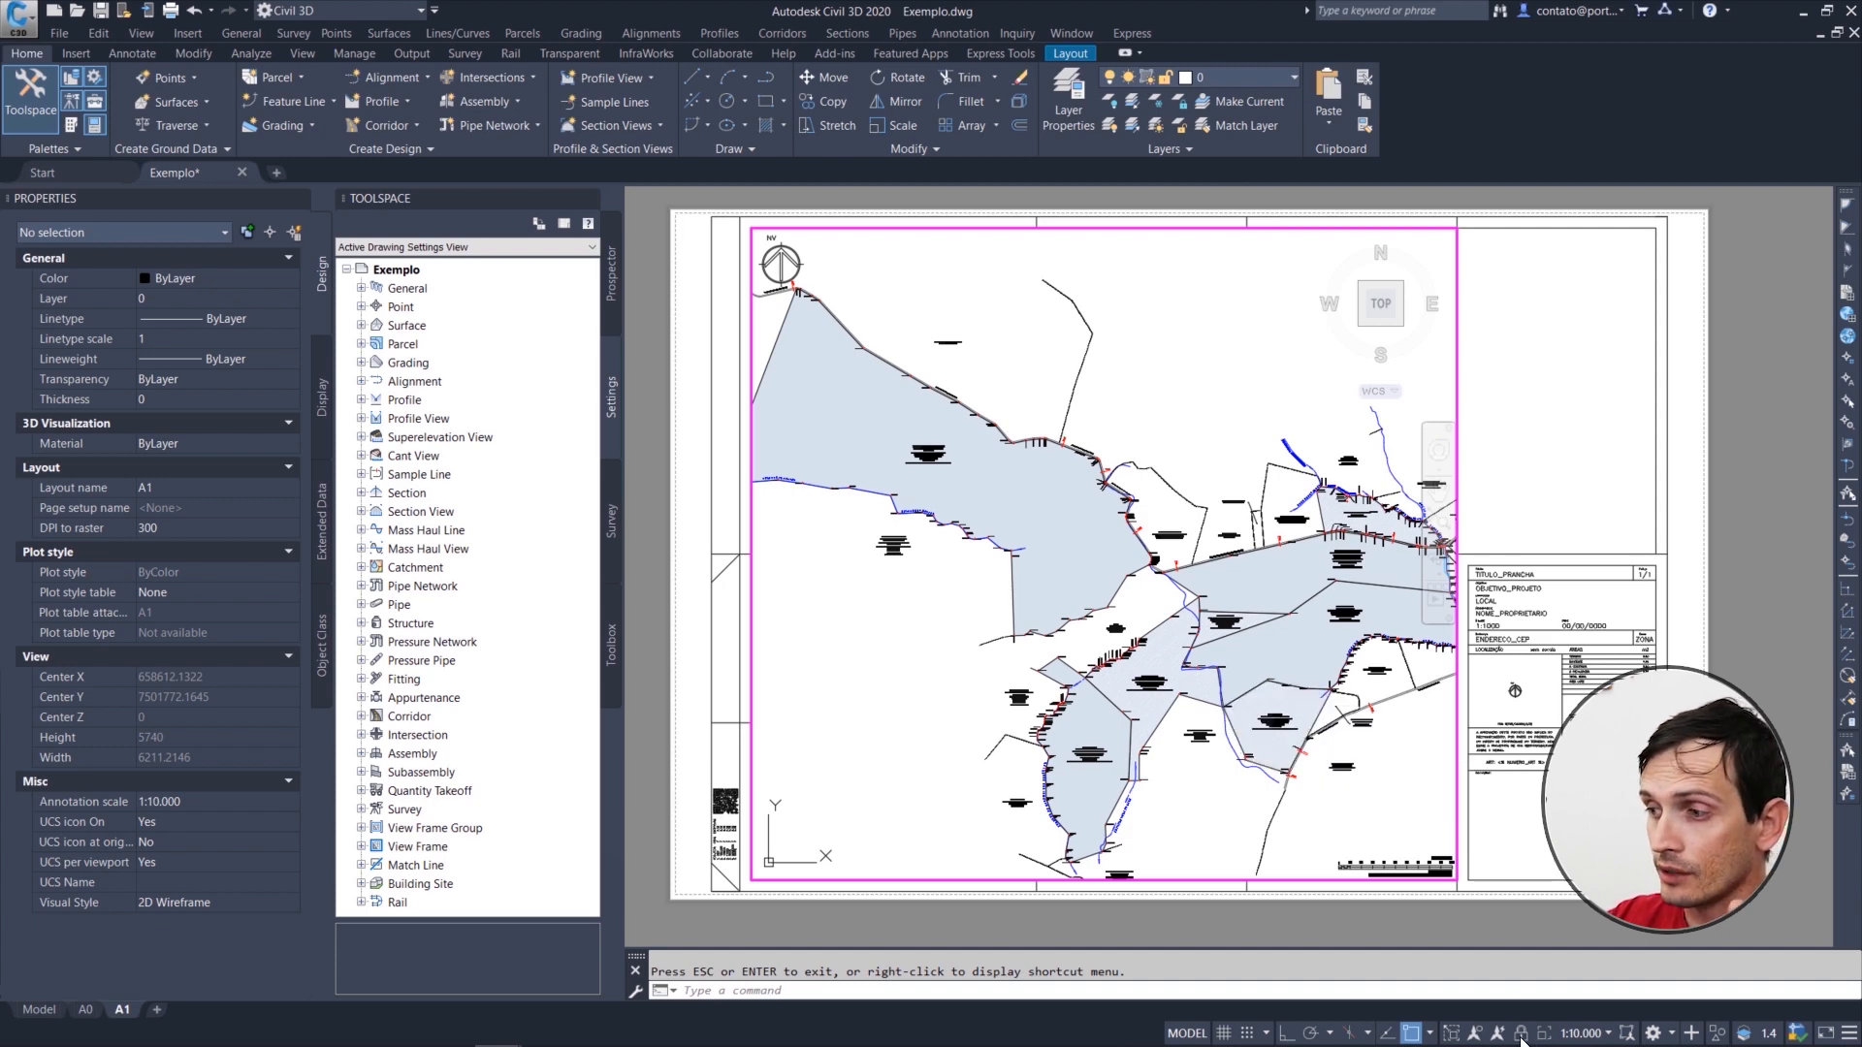
click(1130, 320)
click(1068, 365)
key(Escape)
click(1010, 377)
click(964, 475)
key(Escape)
click(890, 547)
click(1028, 538)
key(Escape)
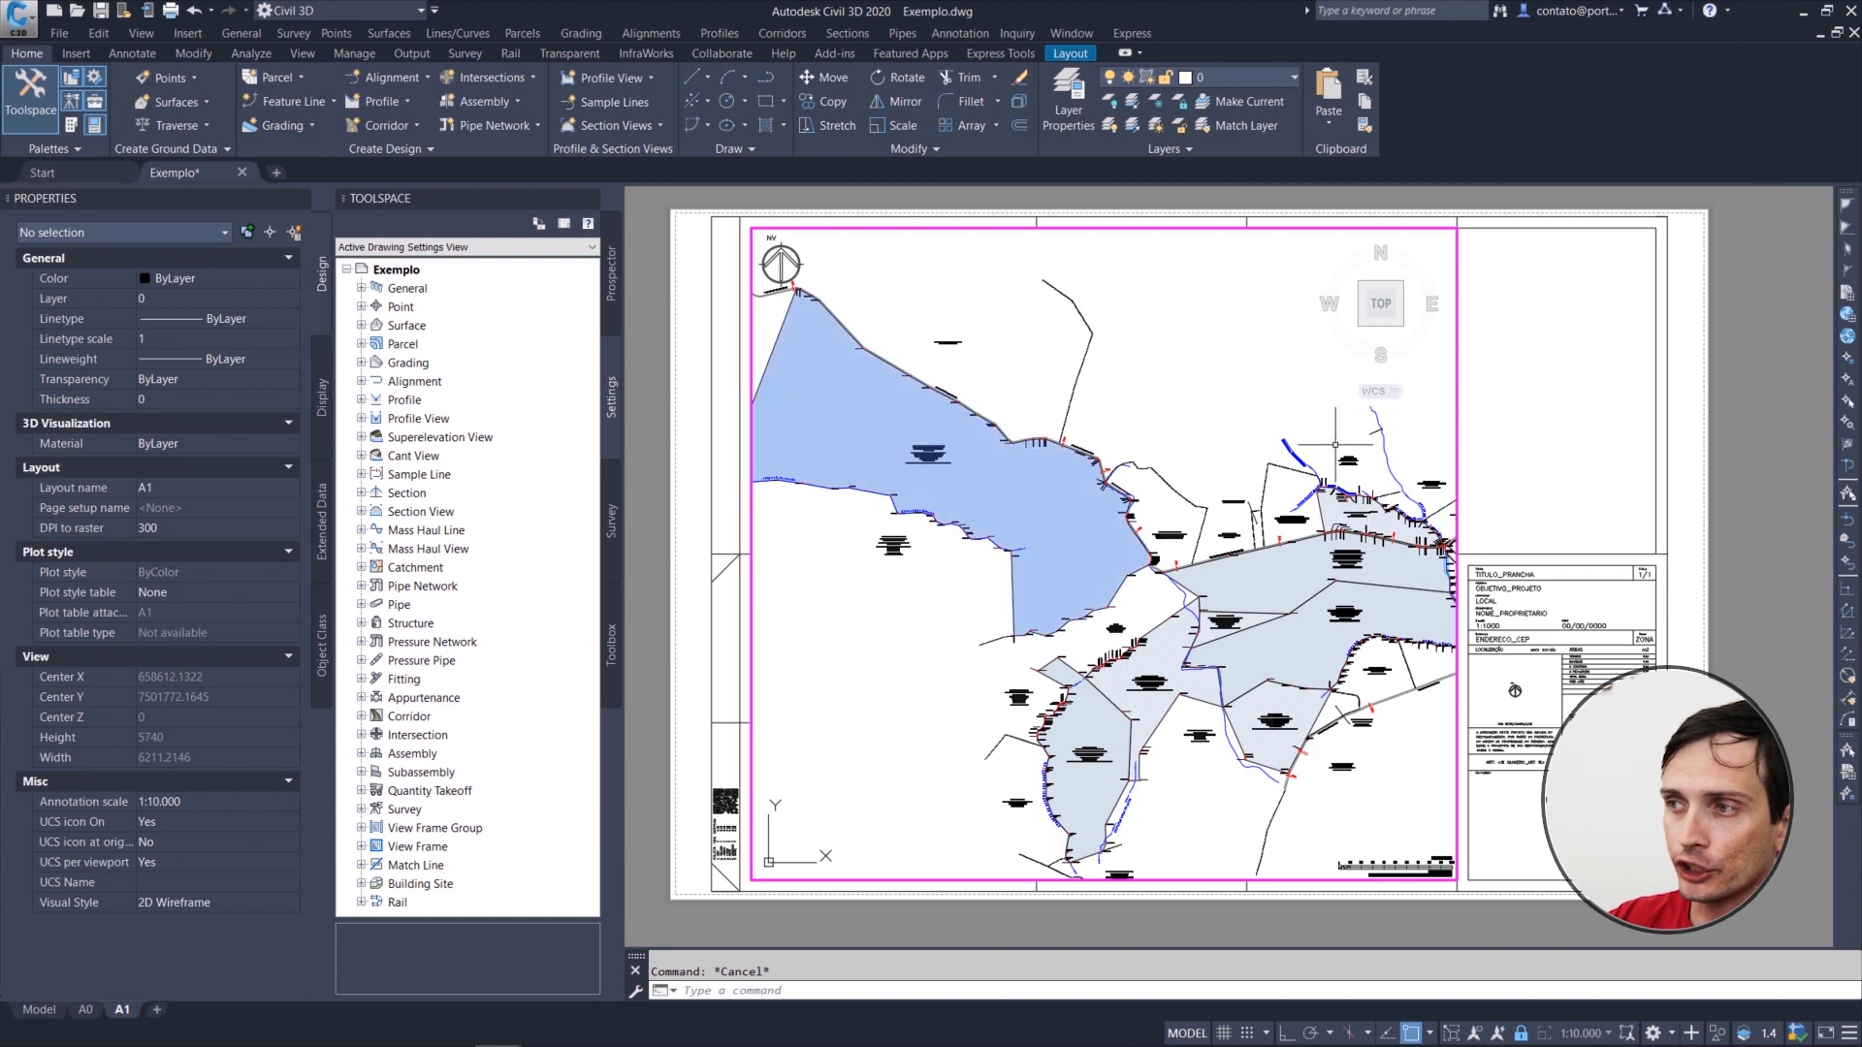
Step: In the A0 layout, zoom the viewport to the drawing extents and set its scale to 1:10.000
double_click(642, 318)
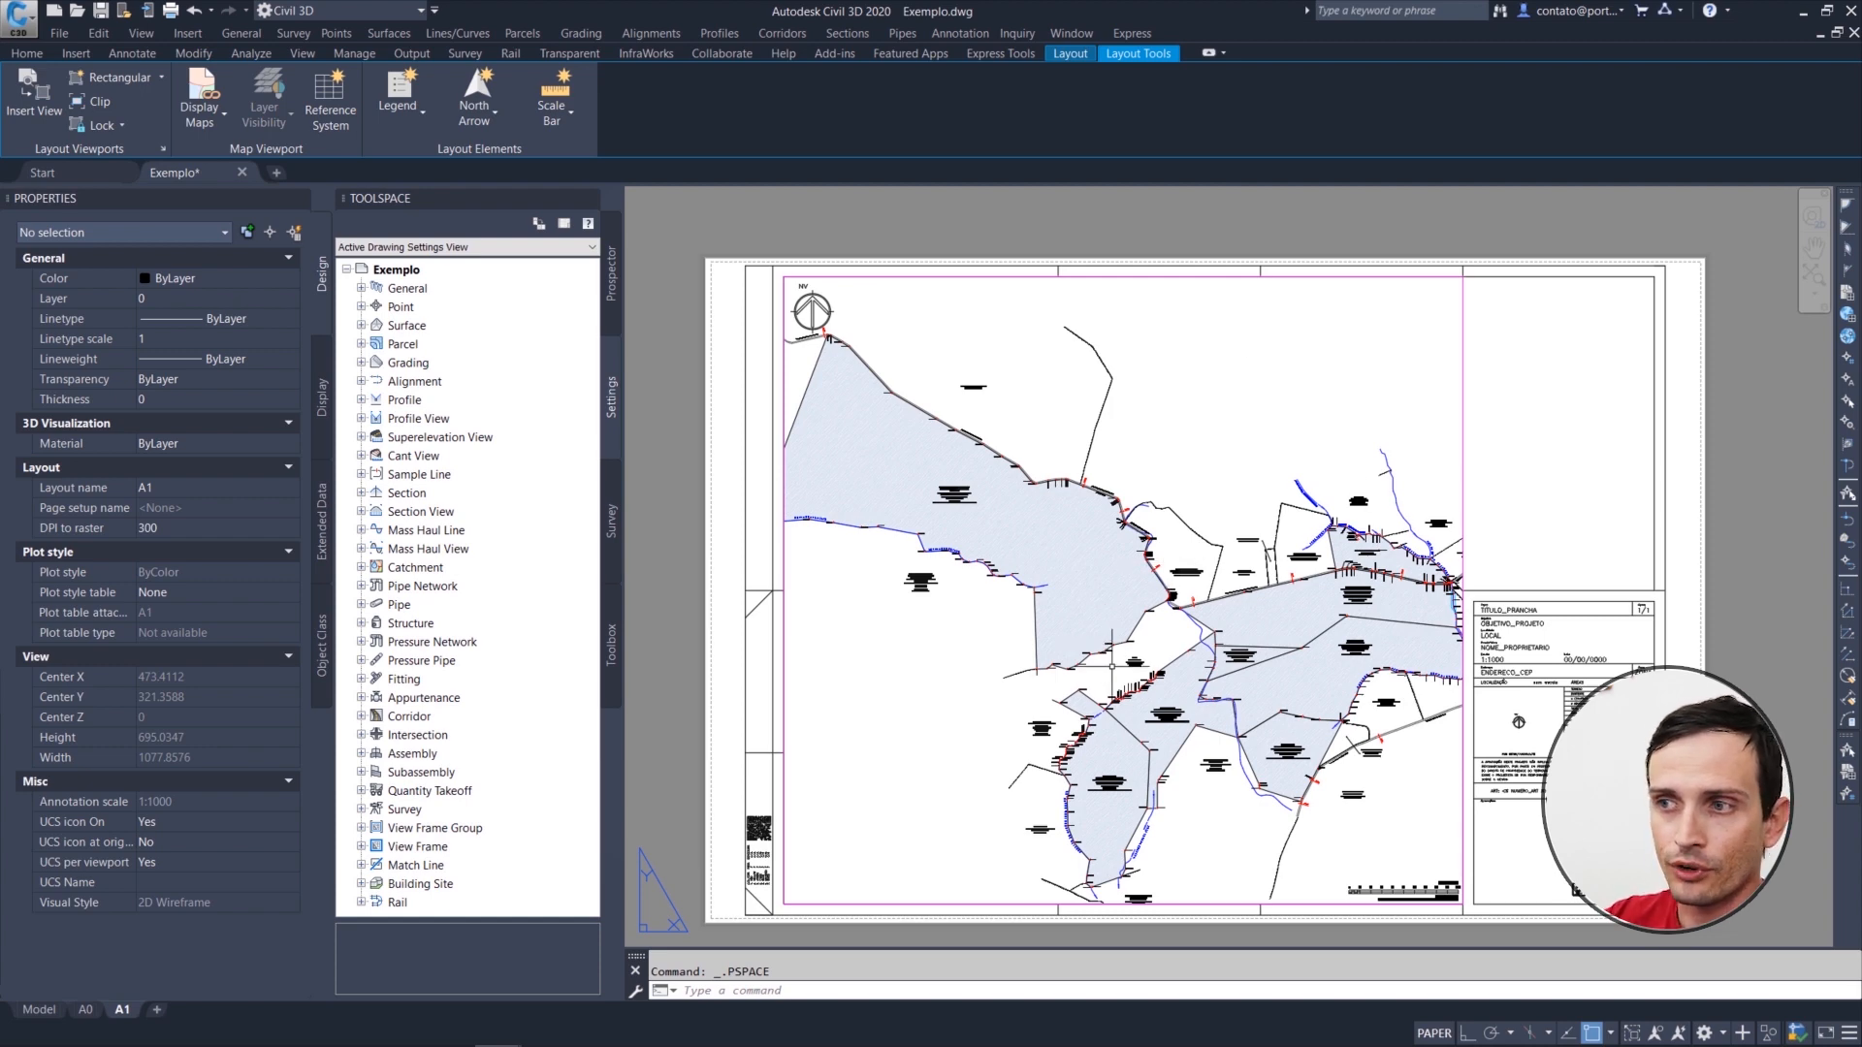
click(85, 1010)
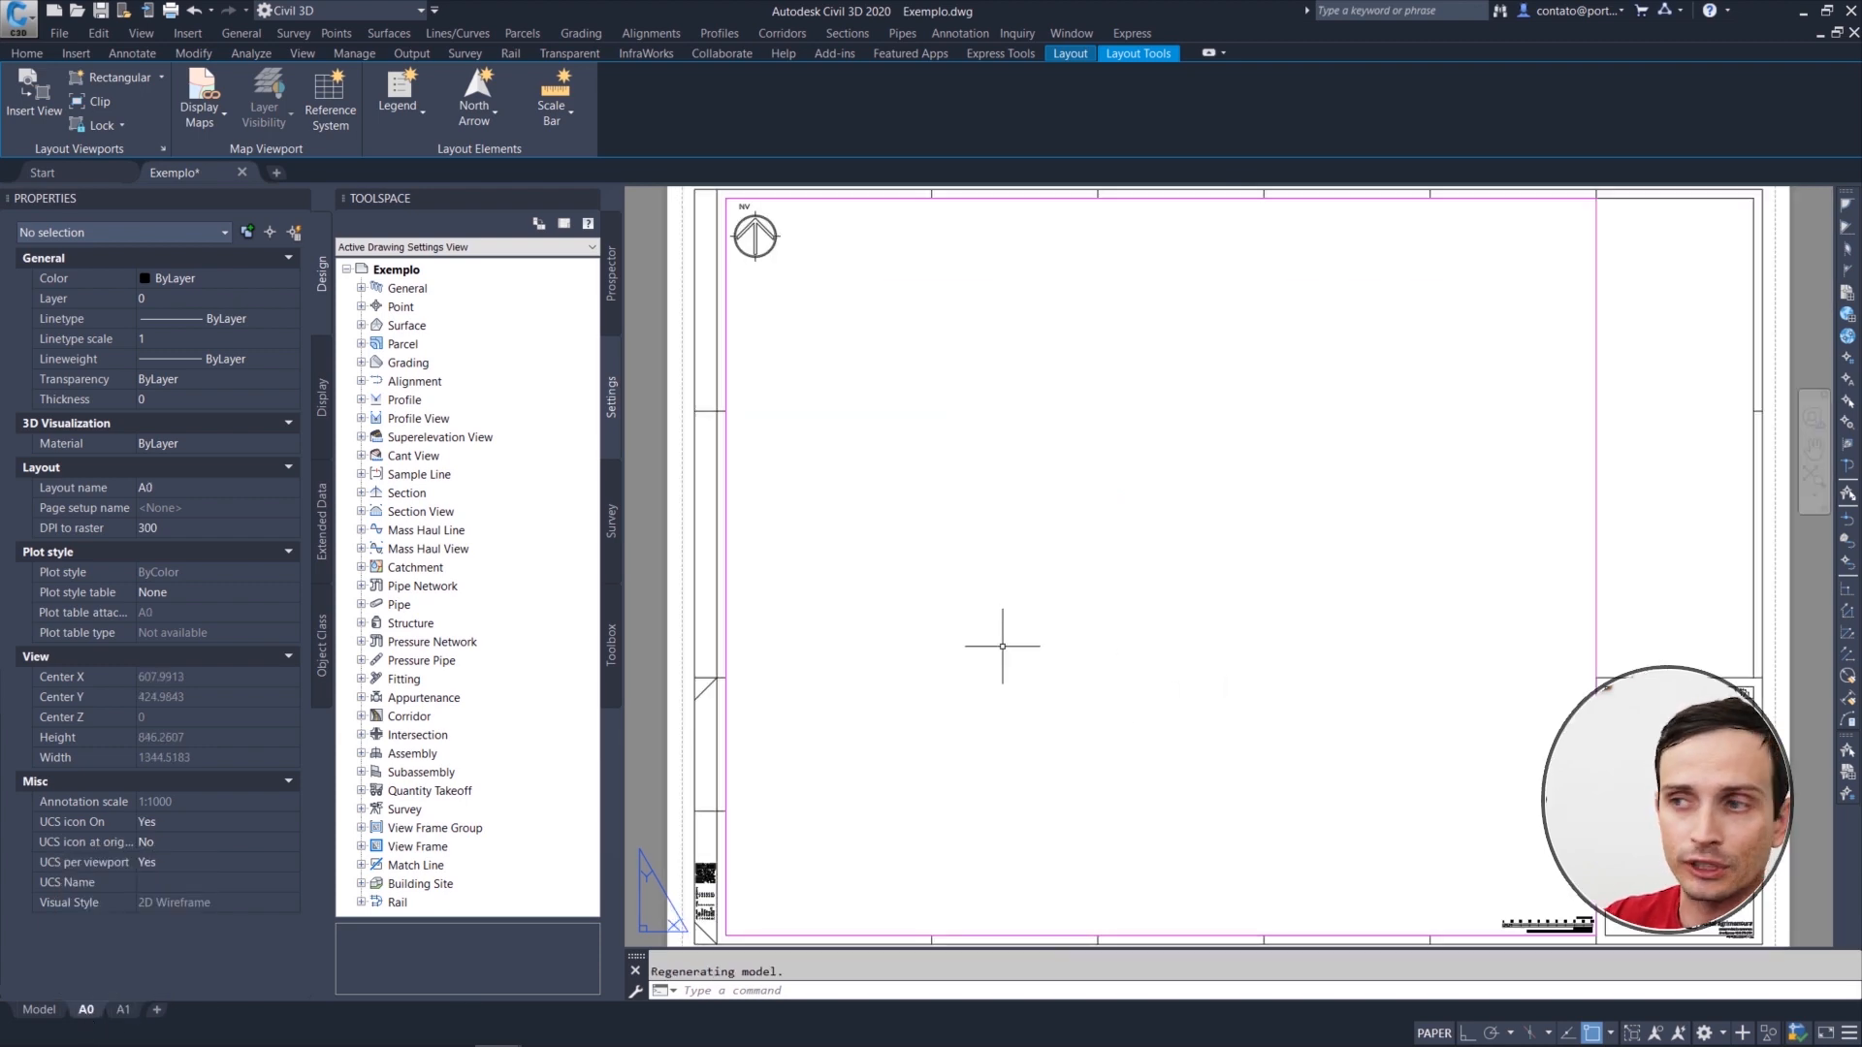
double_click(1038, 550)
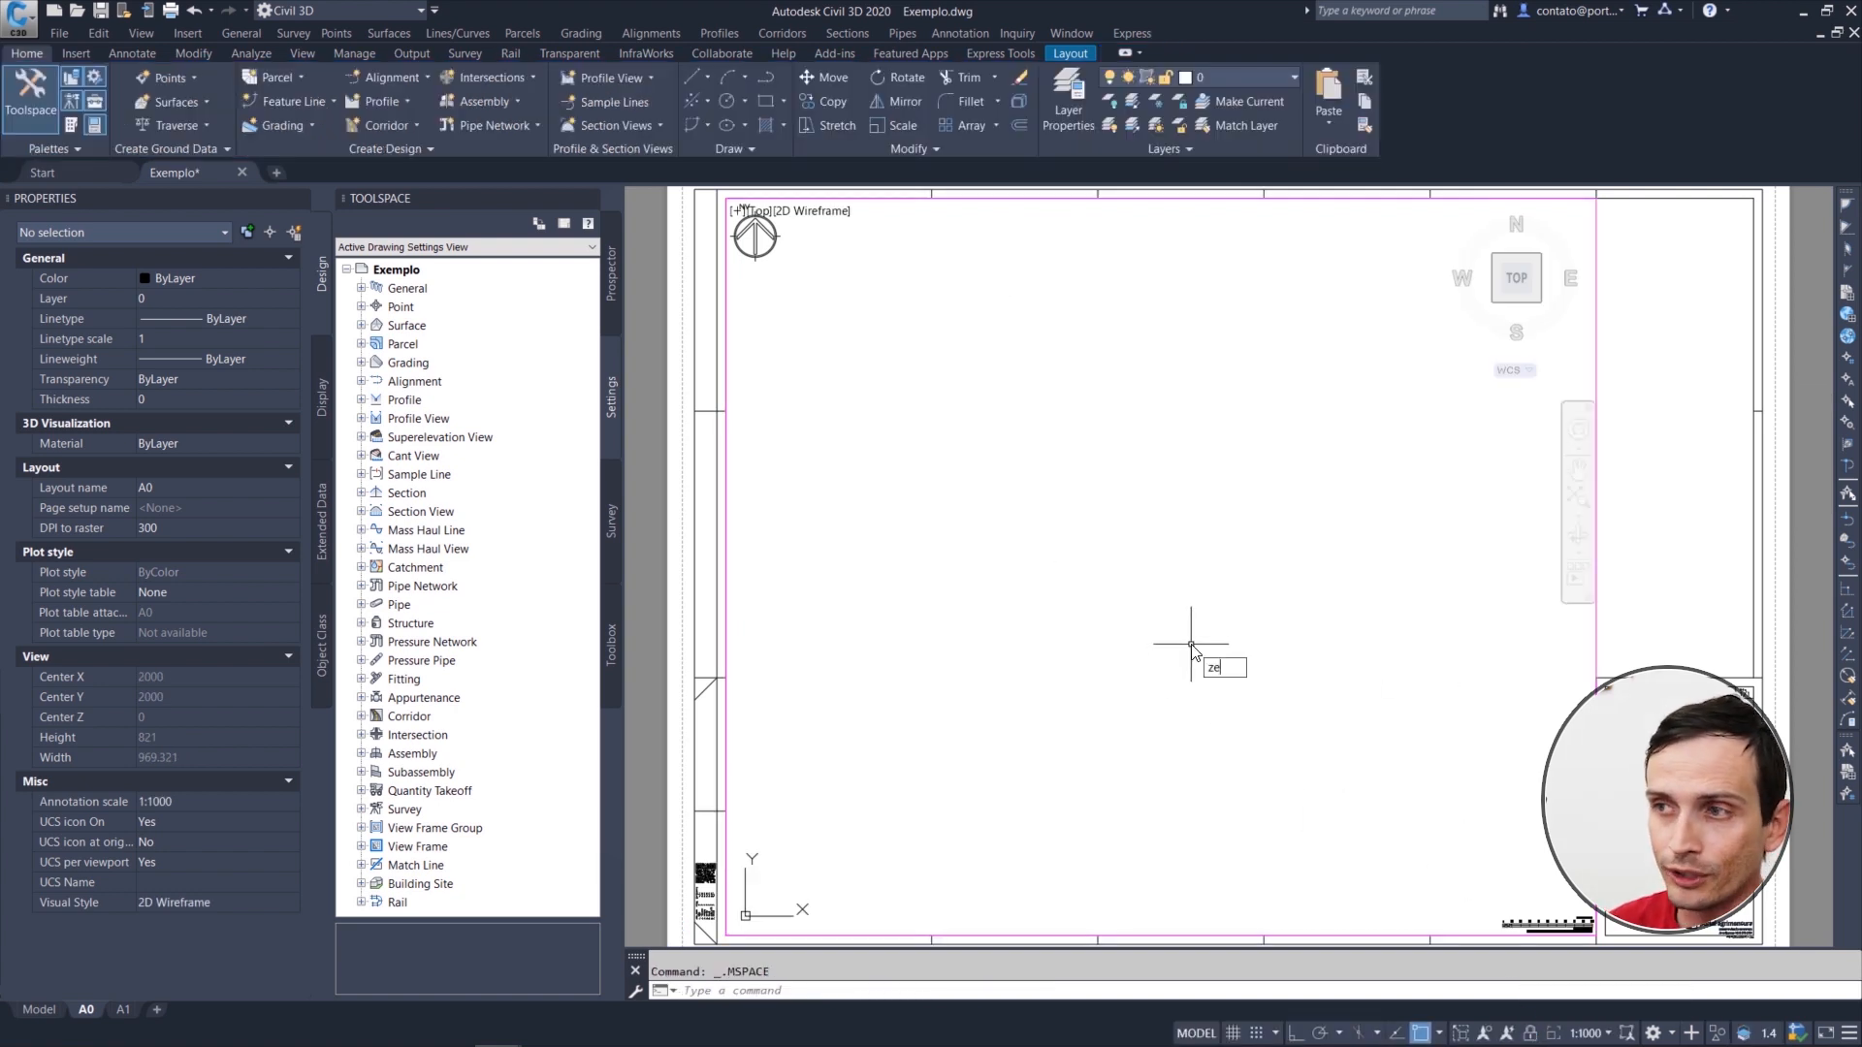
text(ZE)
key(Return)
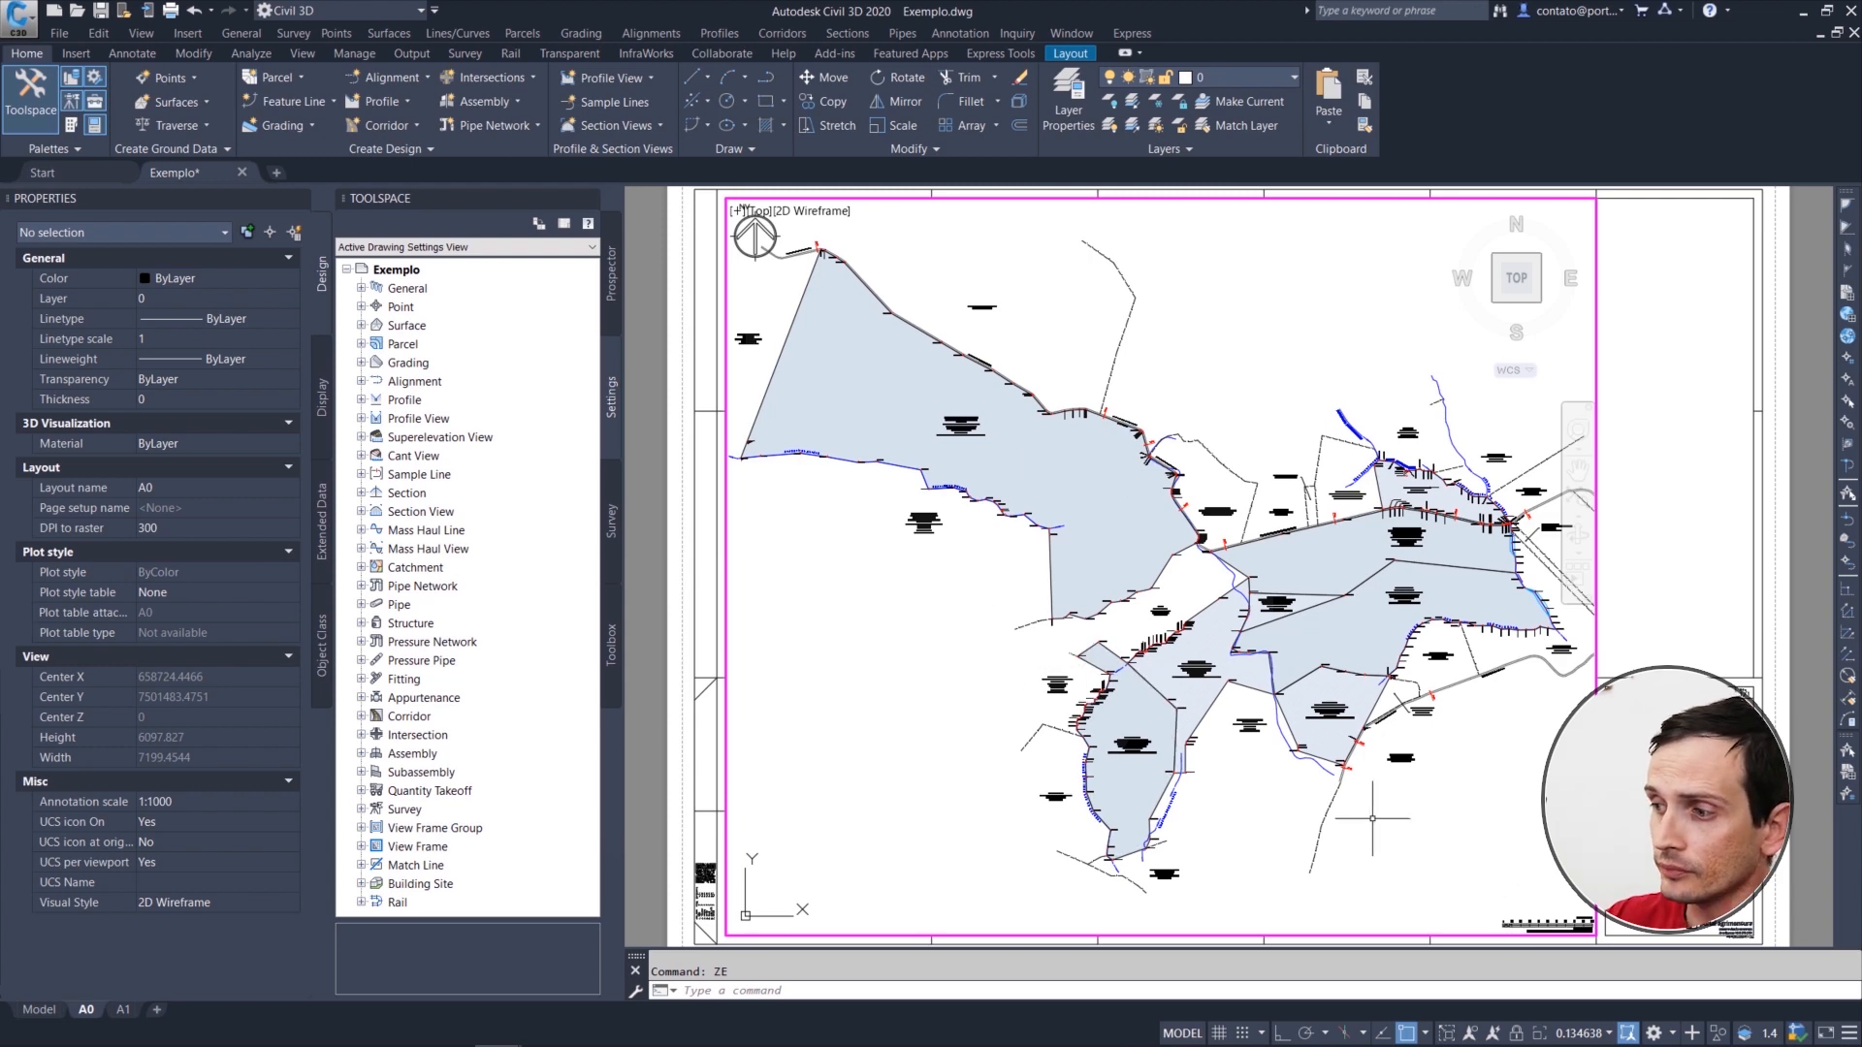
click(1588, 1034)
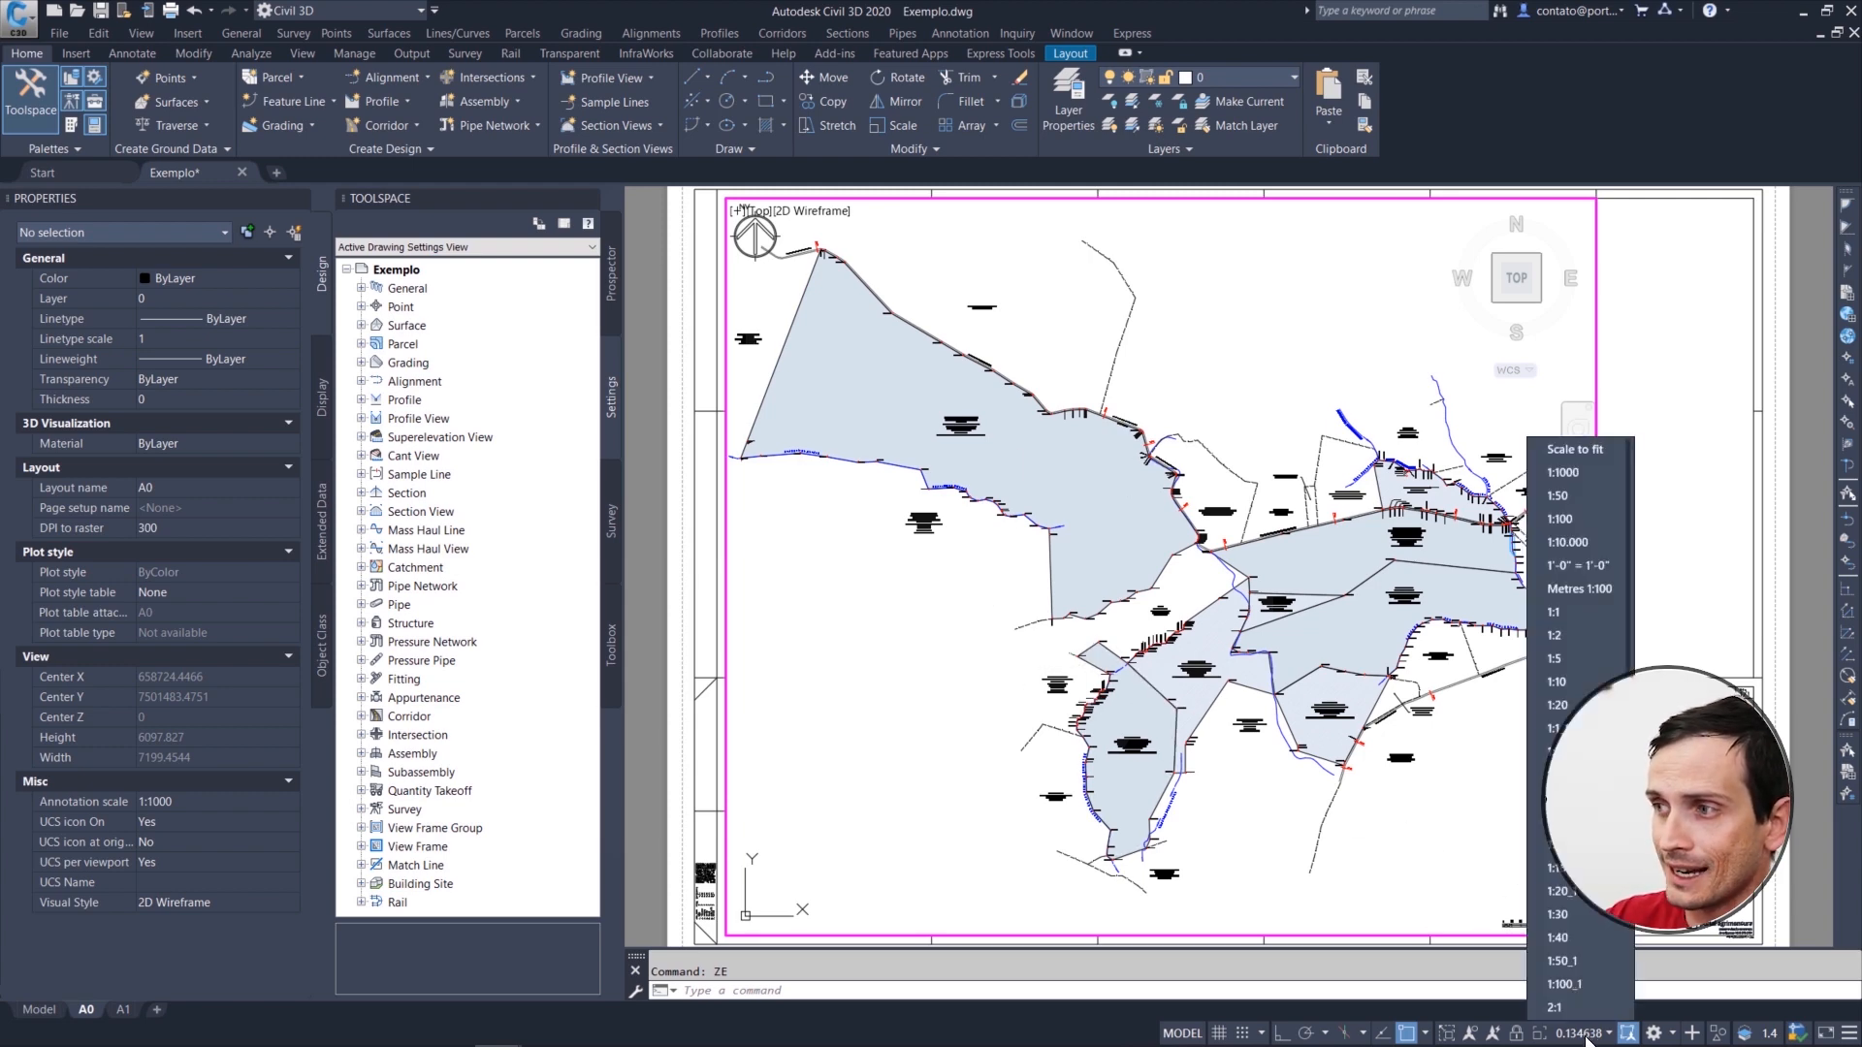
click(1560, 543)
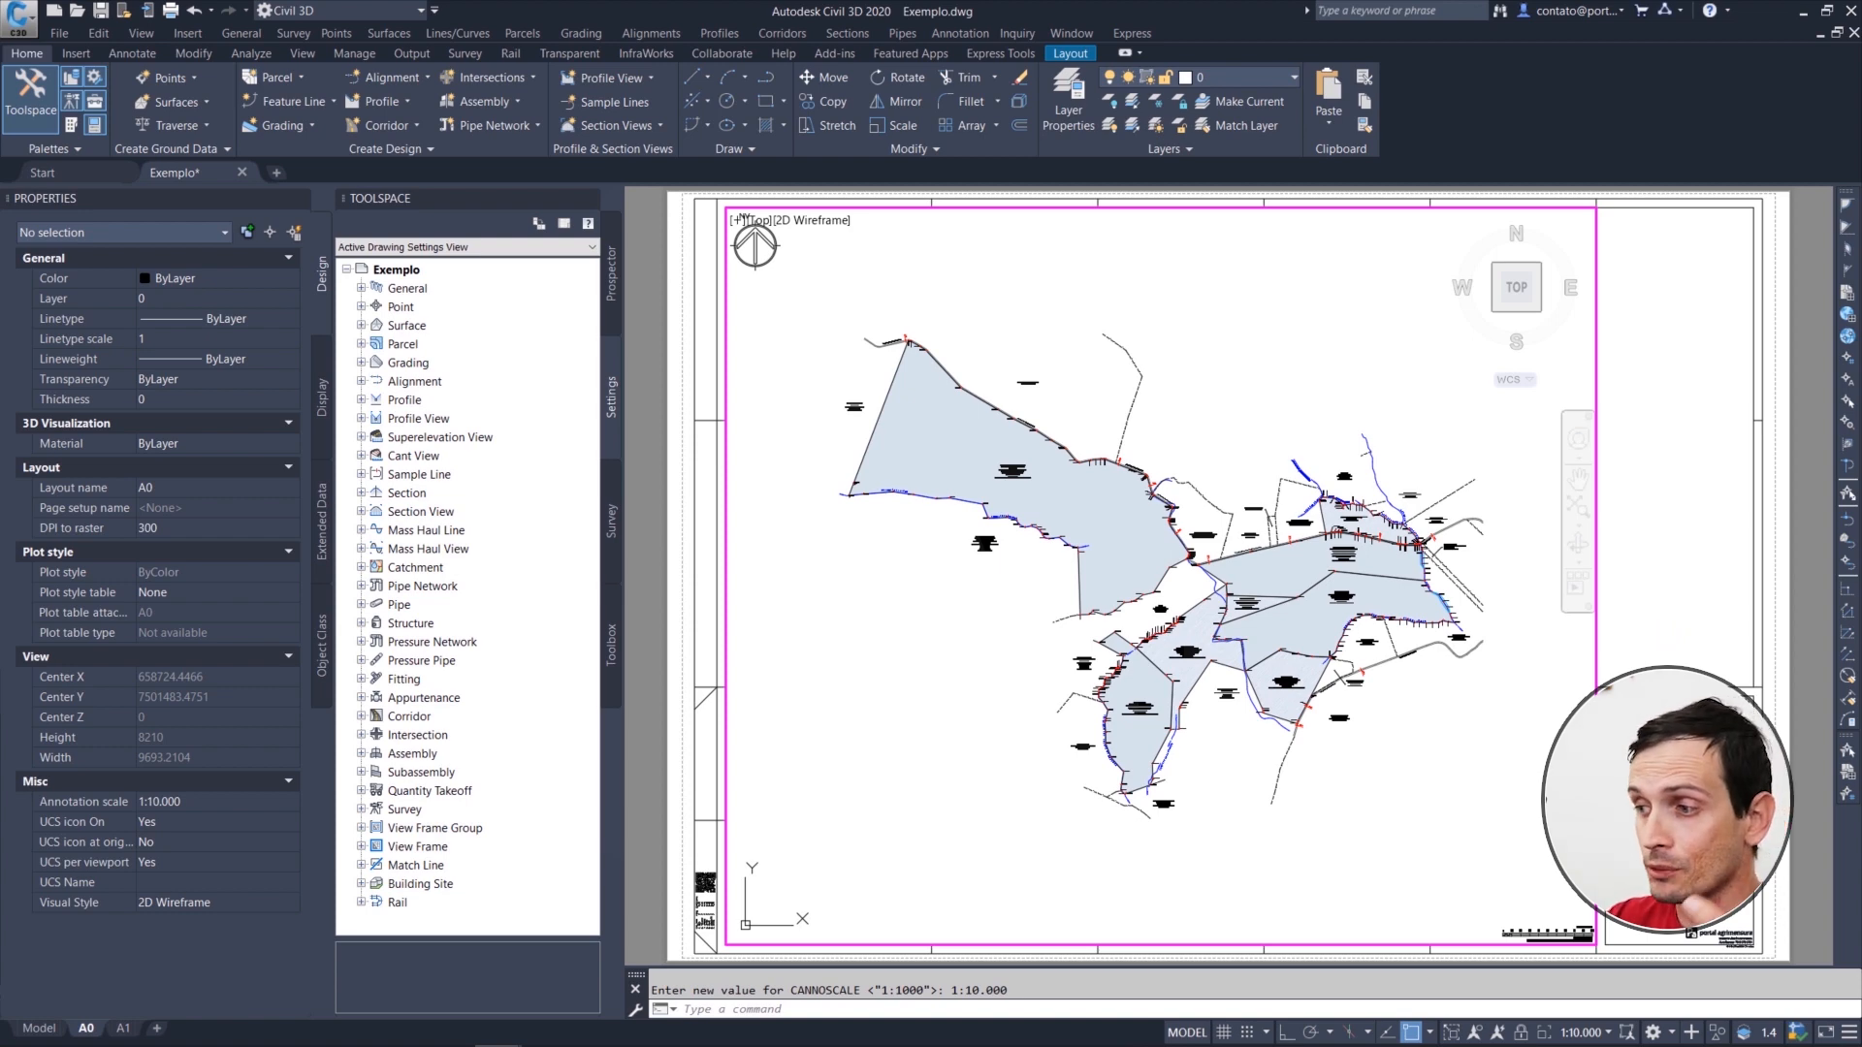
Step: Add a custom drawing scale named 1:5000 with 1 paper unit equal to 5 drawing units
mouse_move(1598, 1036)
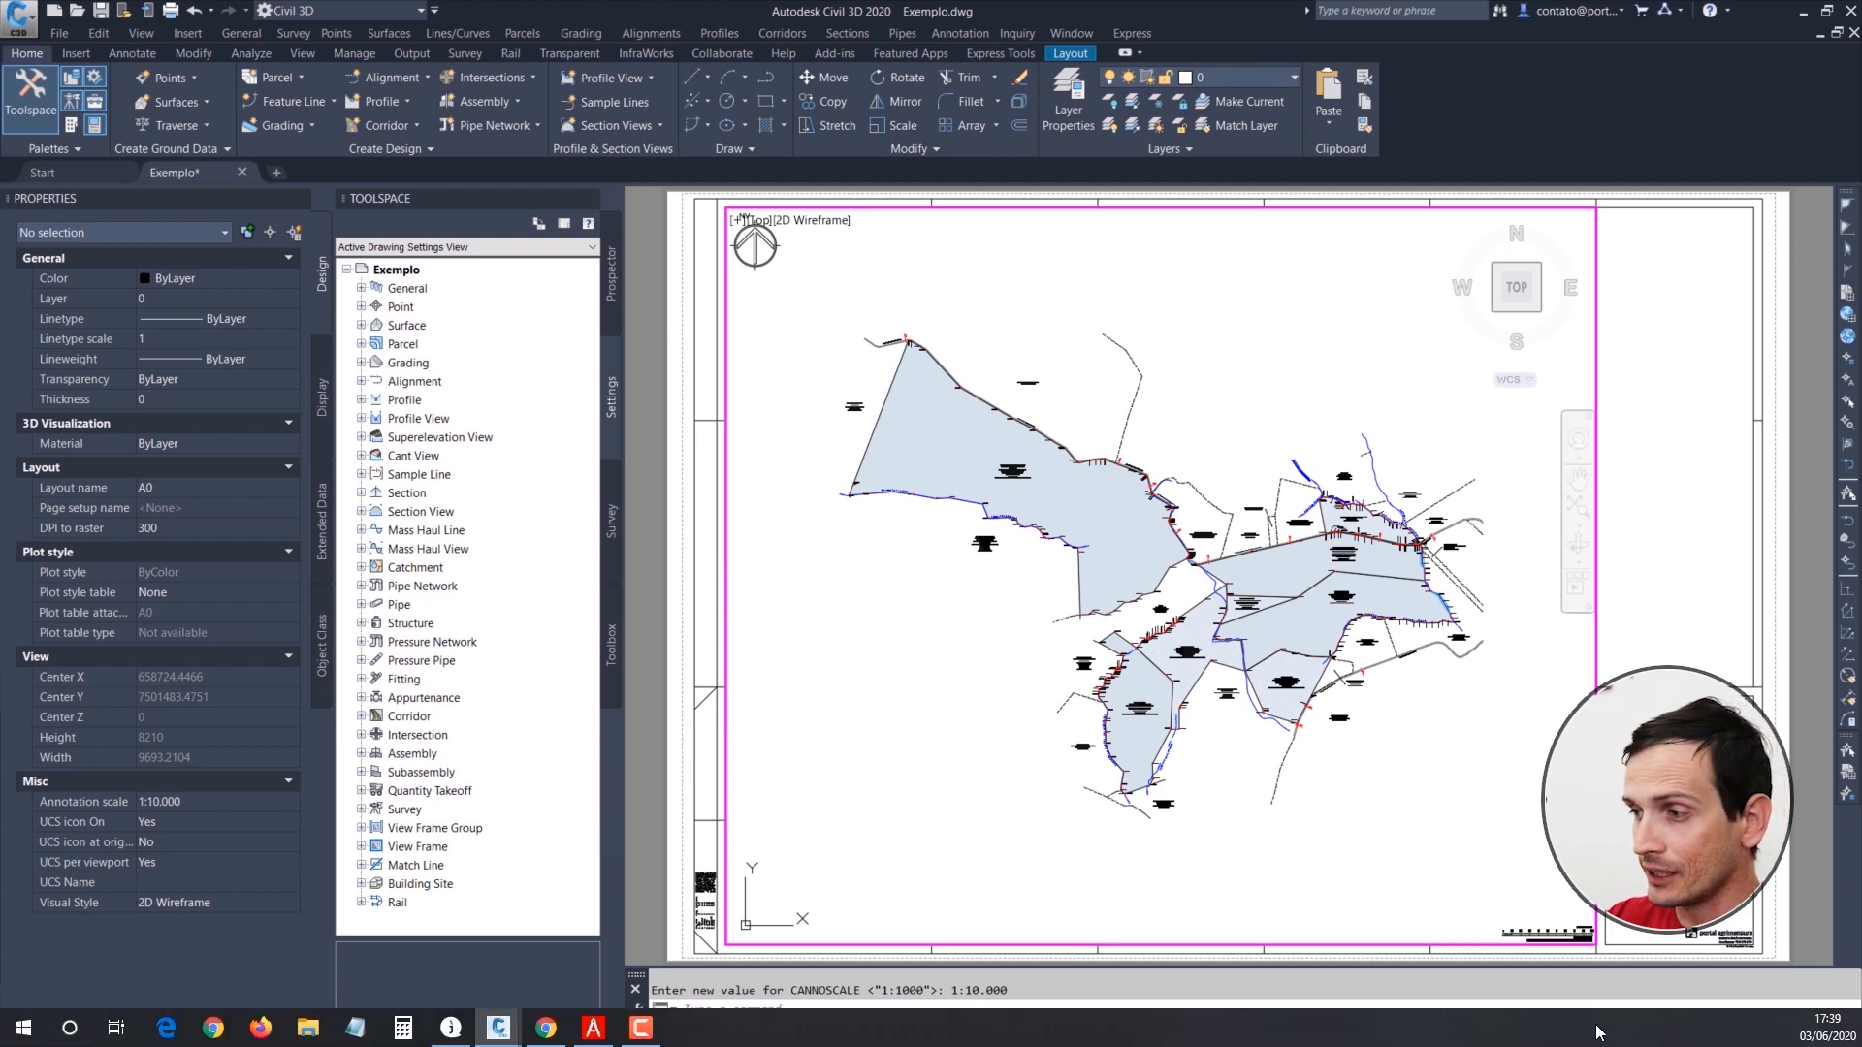
click(1598, 1034)
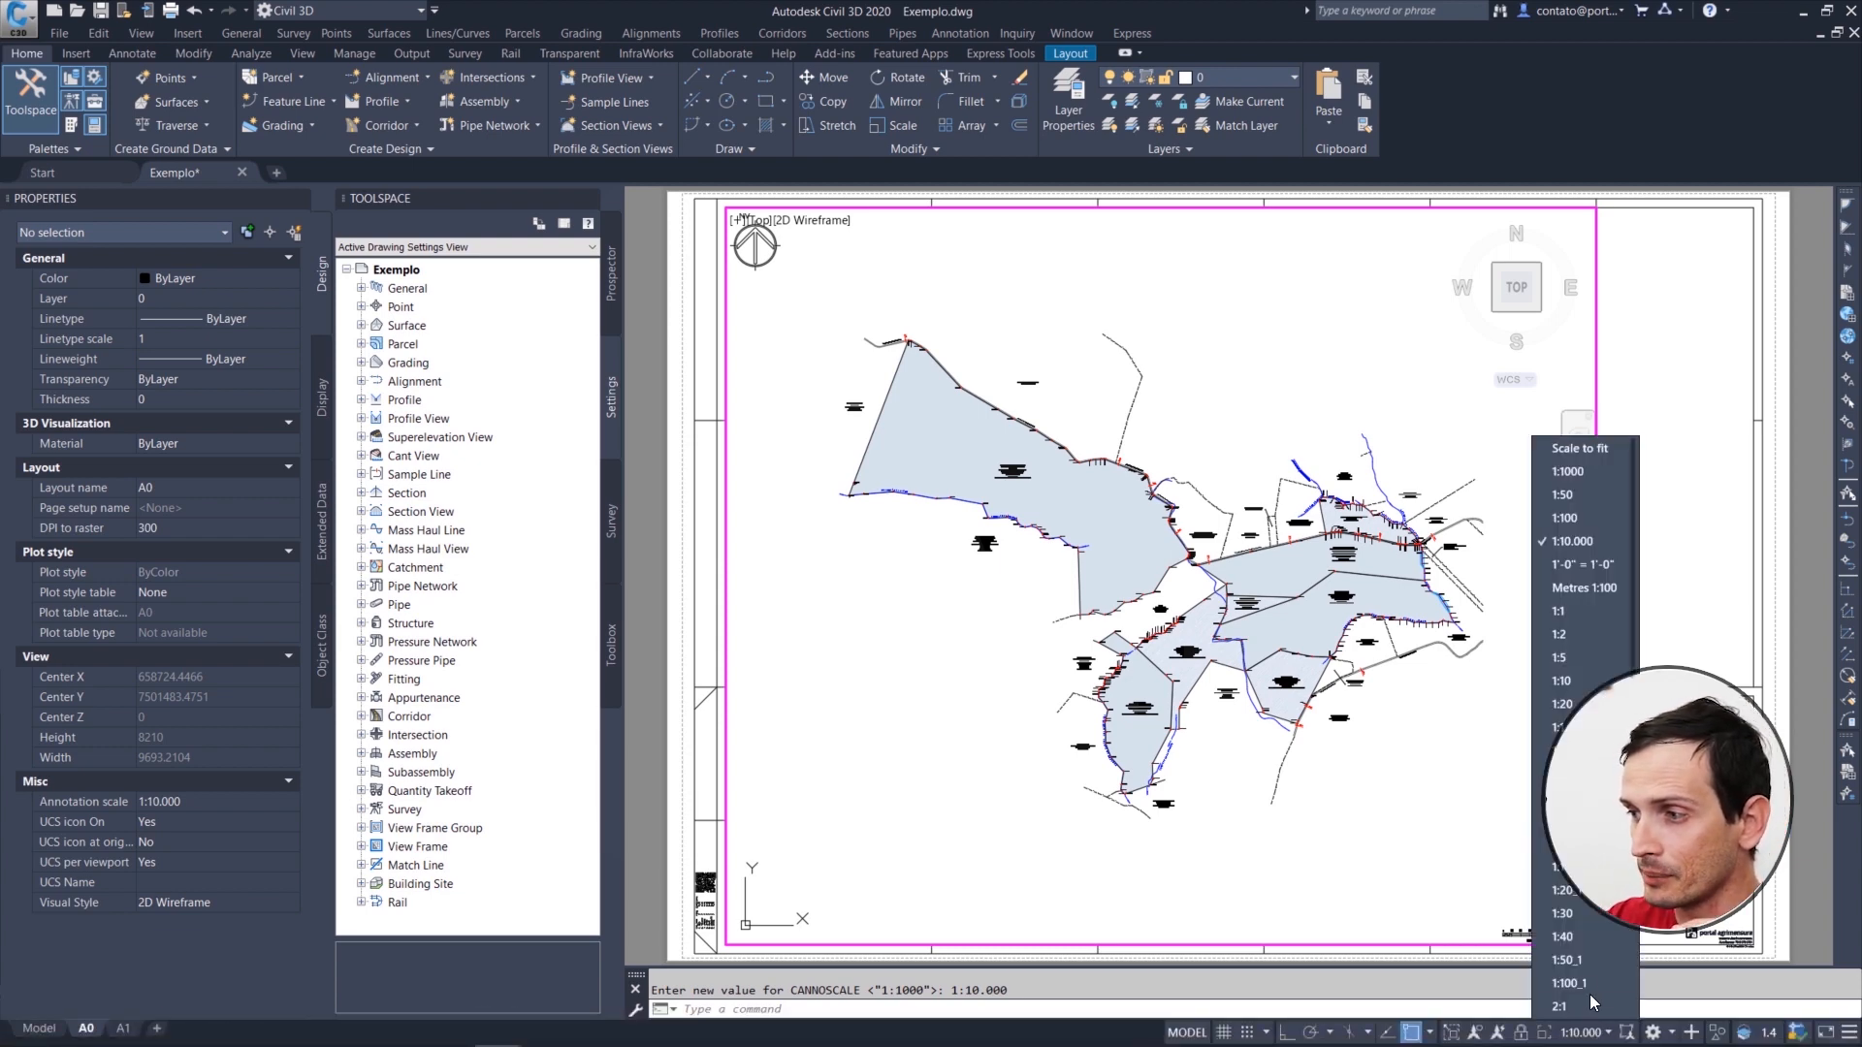
scroll(1595, 1009, down, 3)
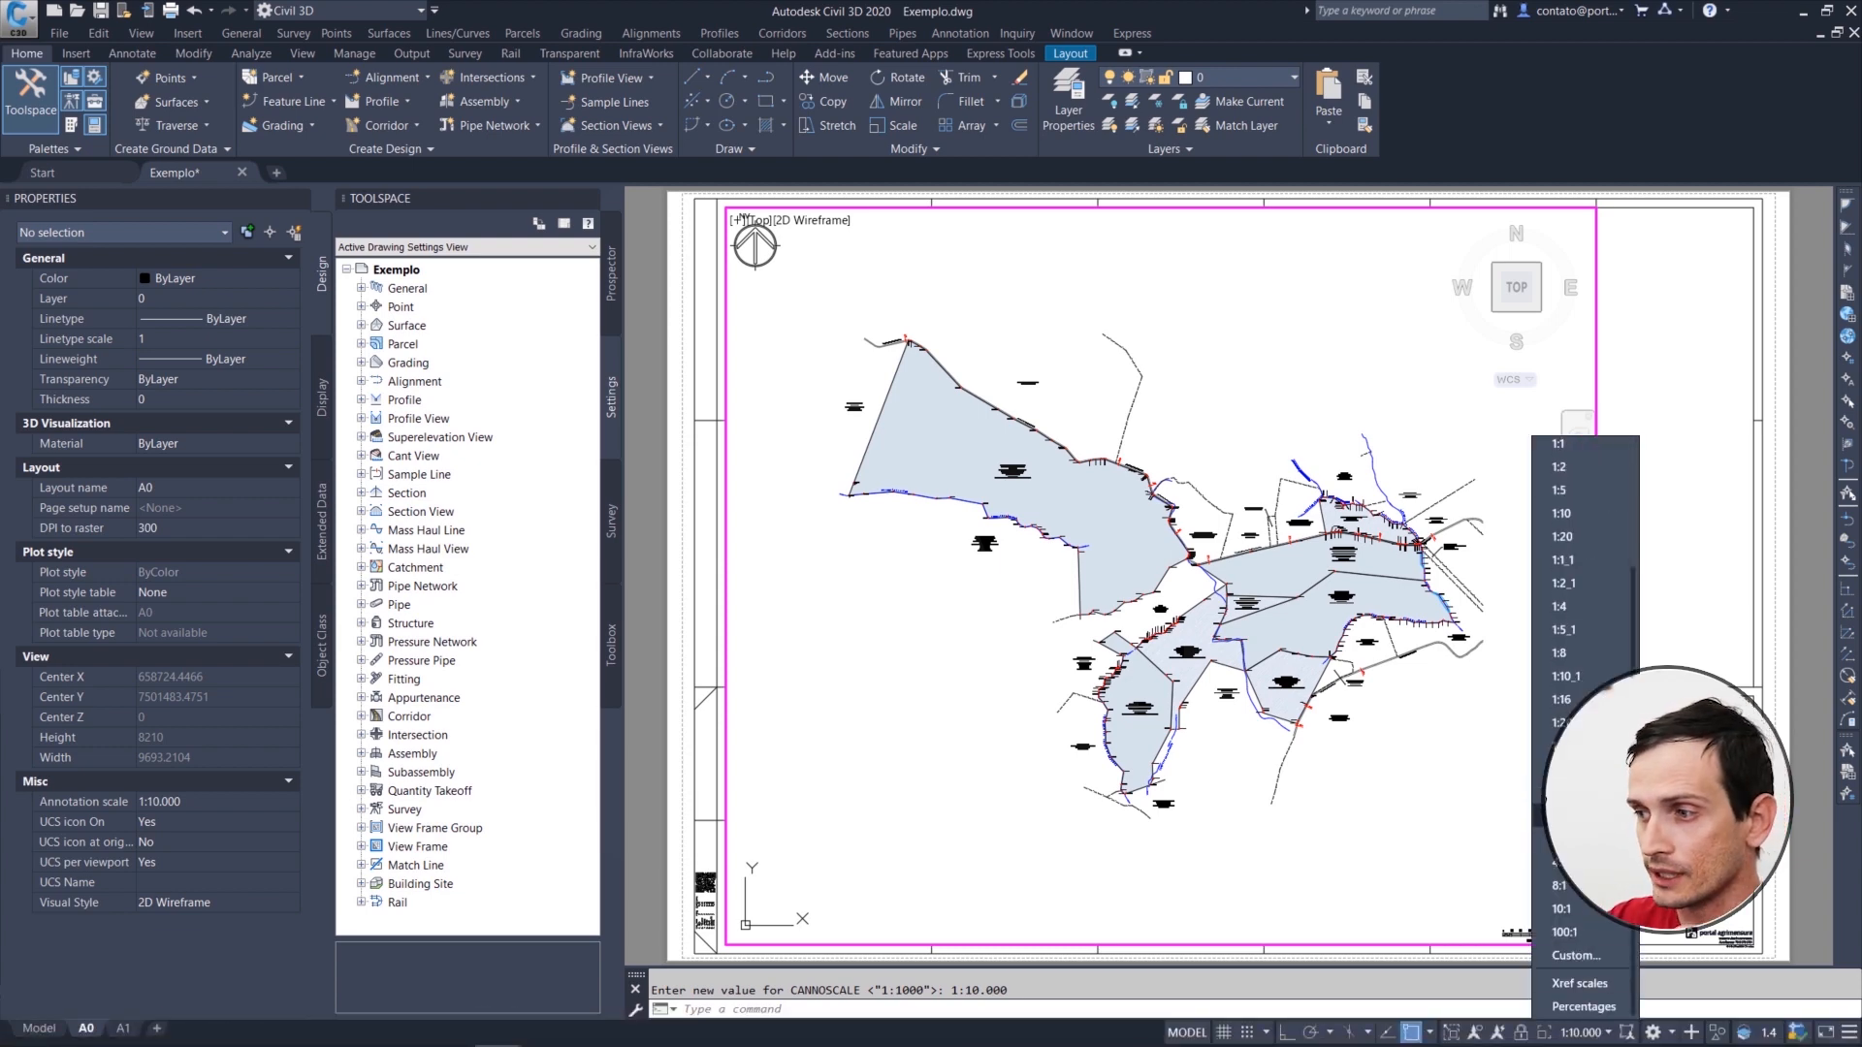
click(1563, 955)
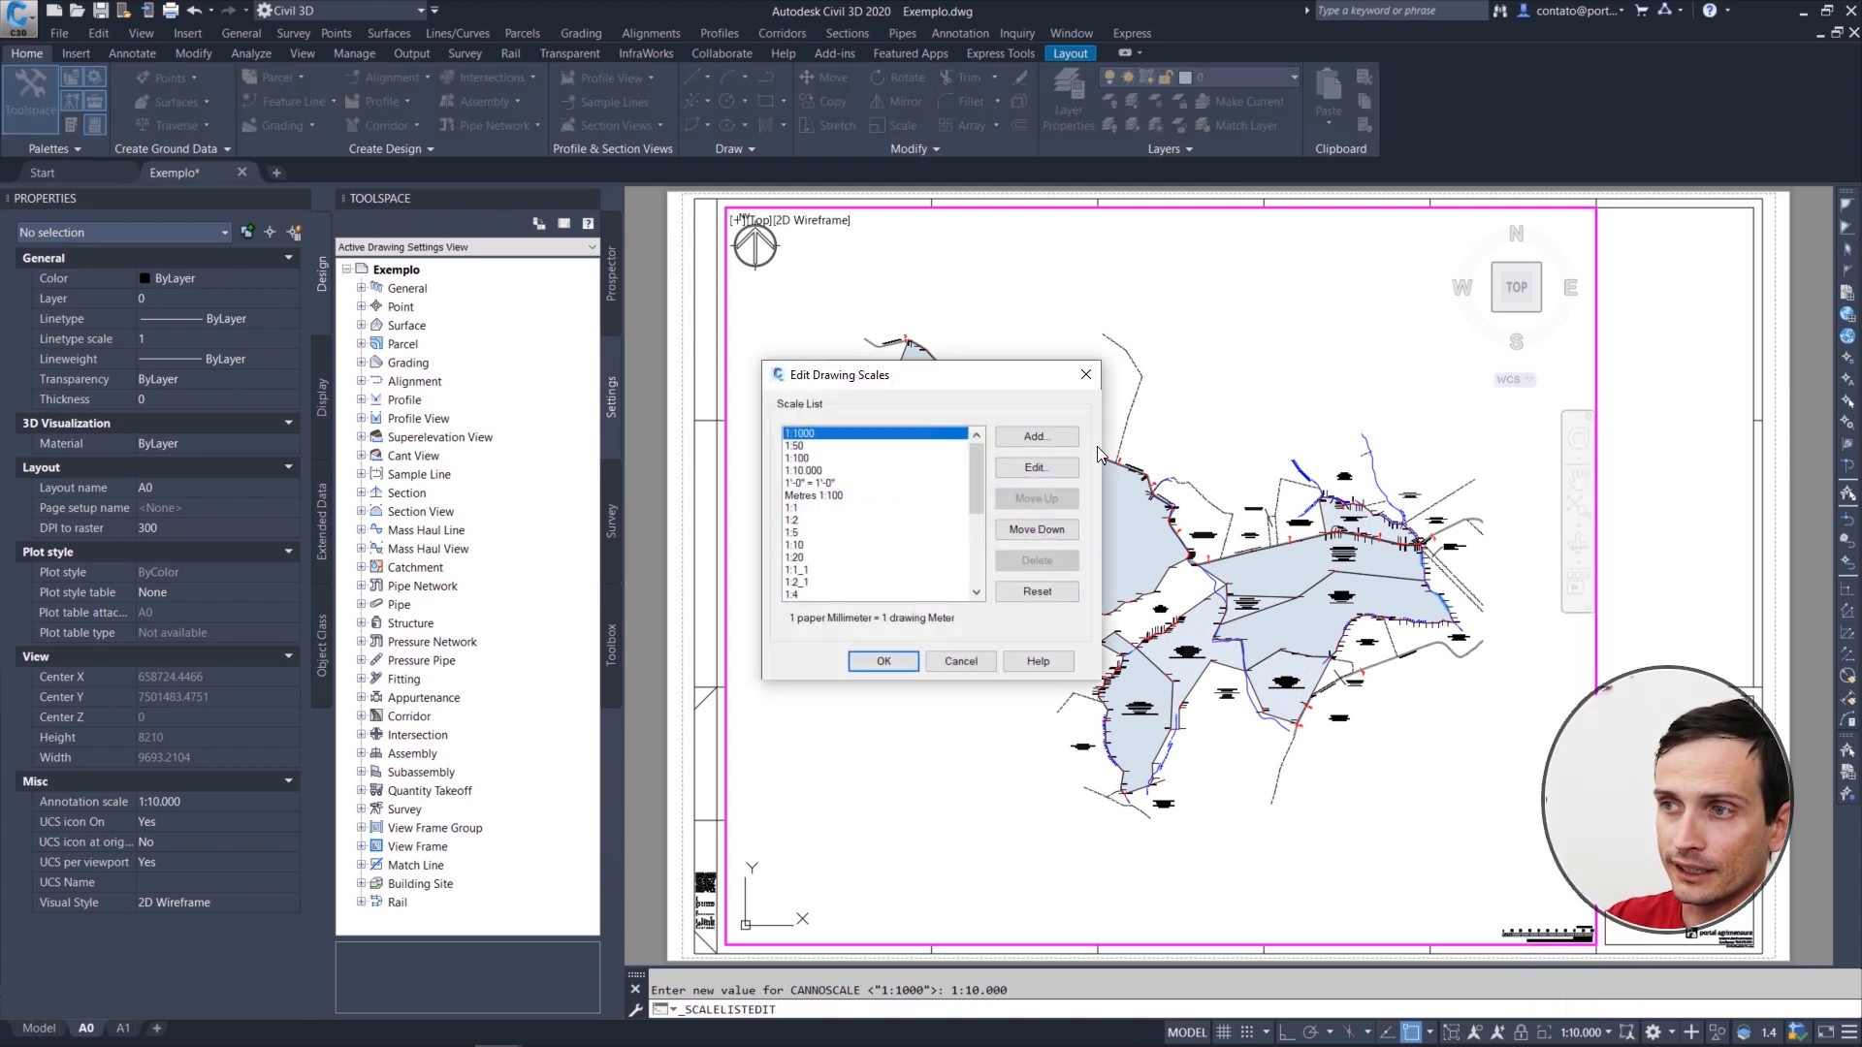
click(1036, 438)
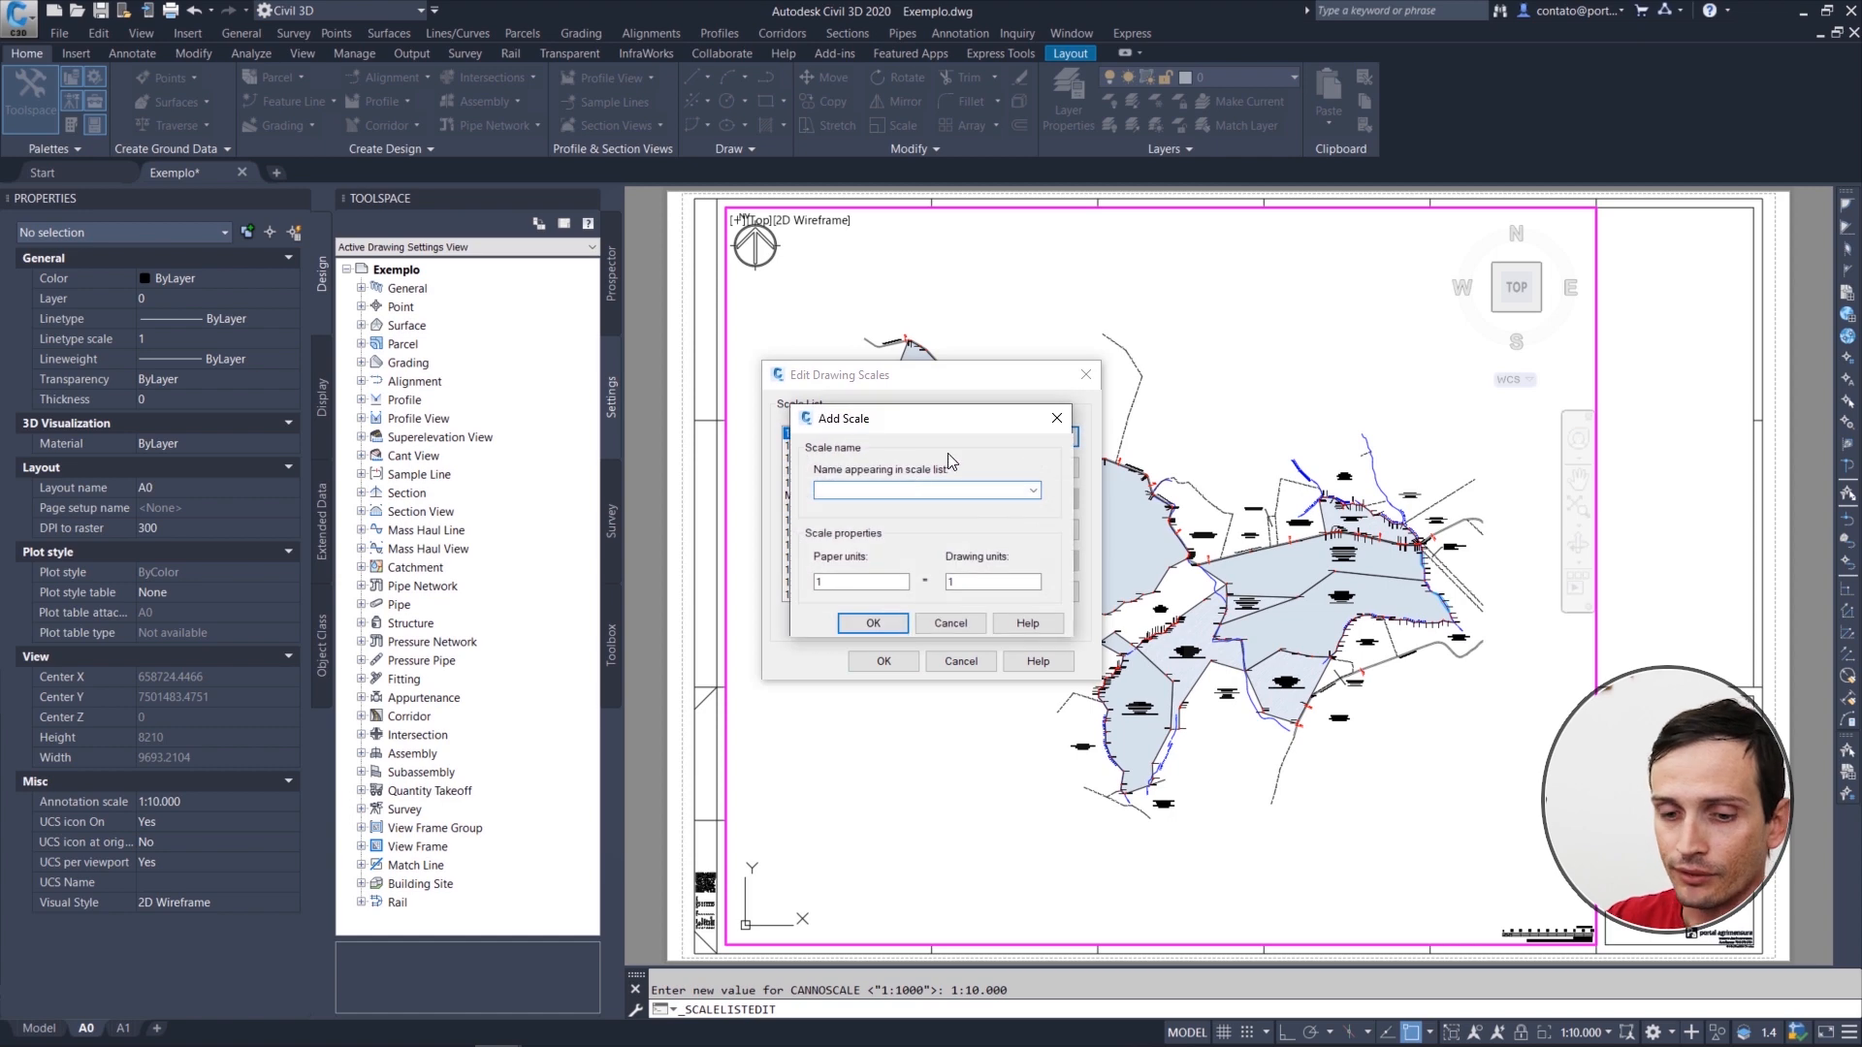
text(1:5000)
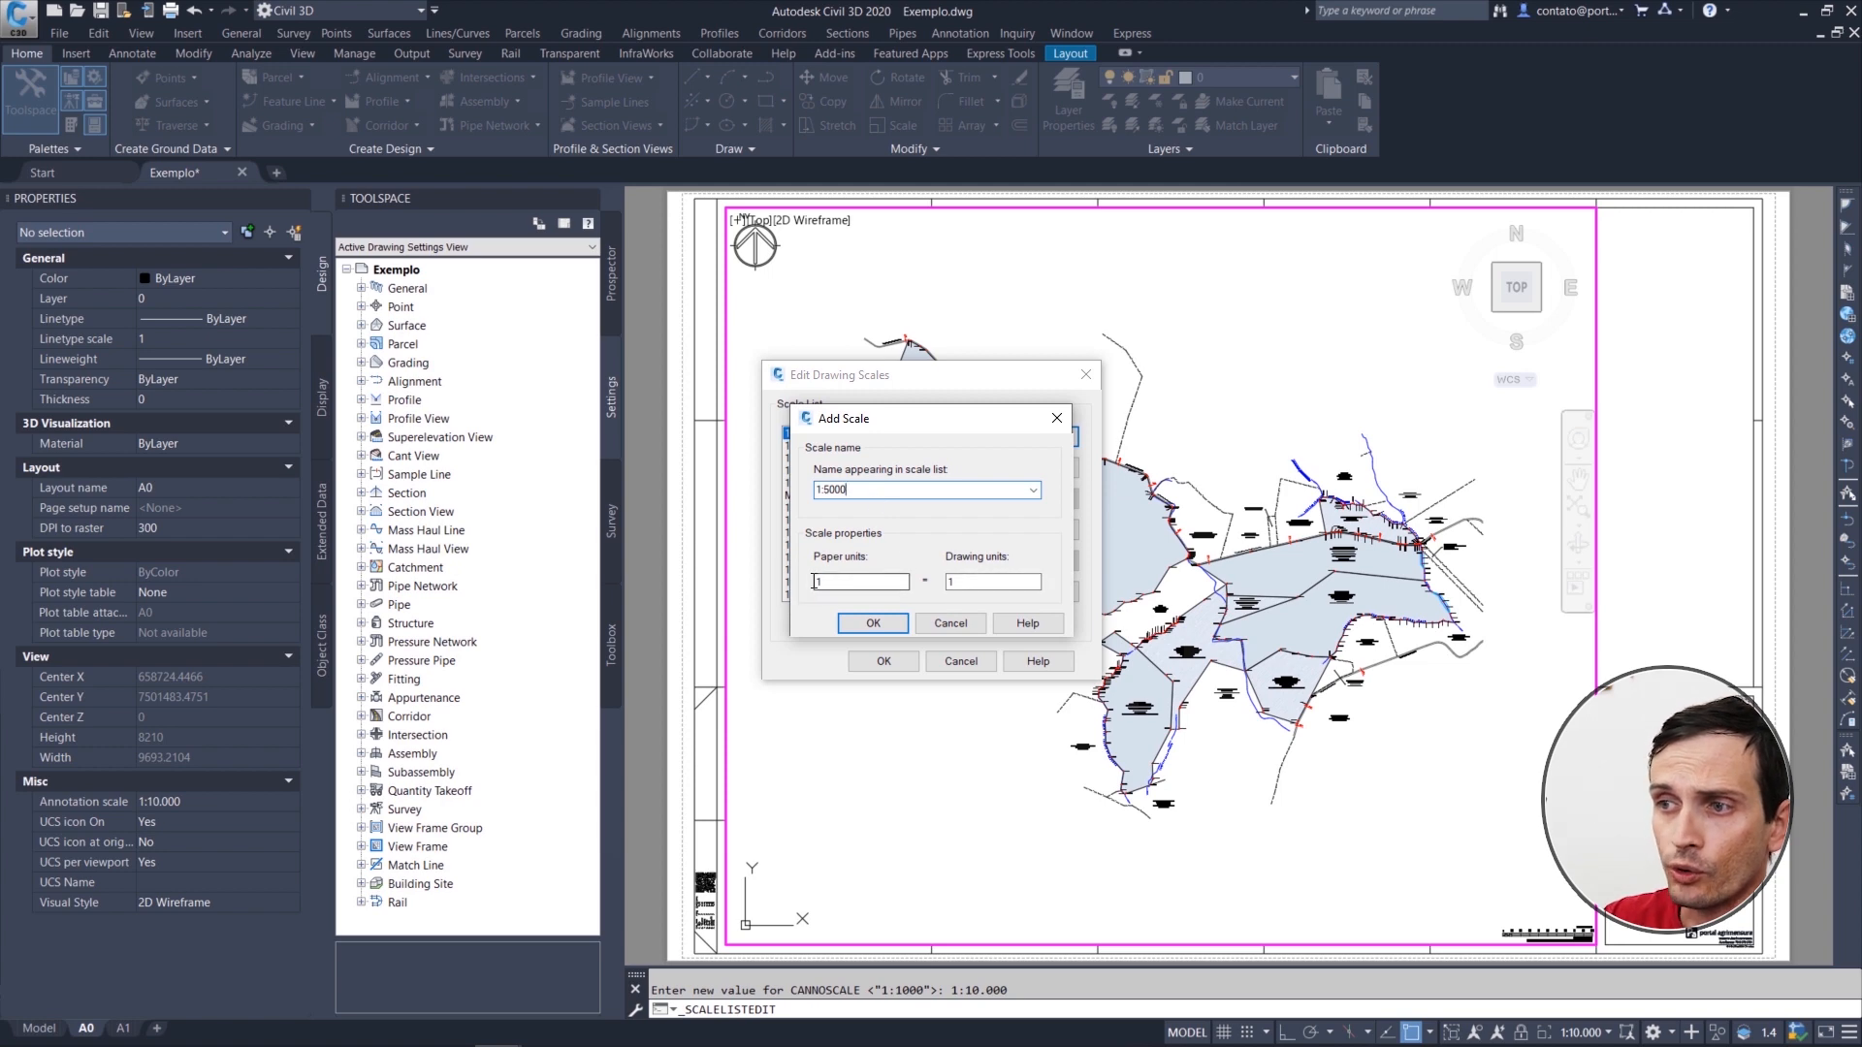
text(1)
key(Tab)
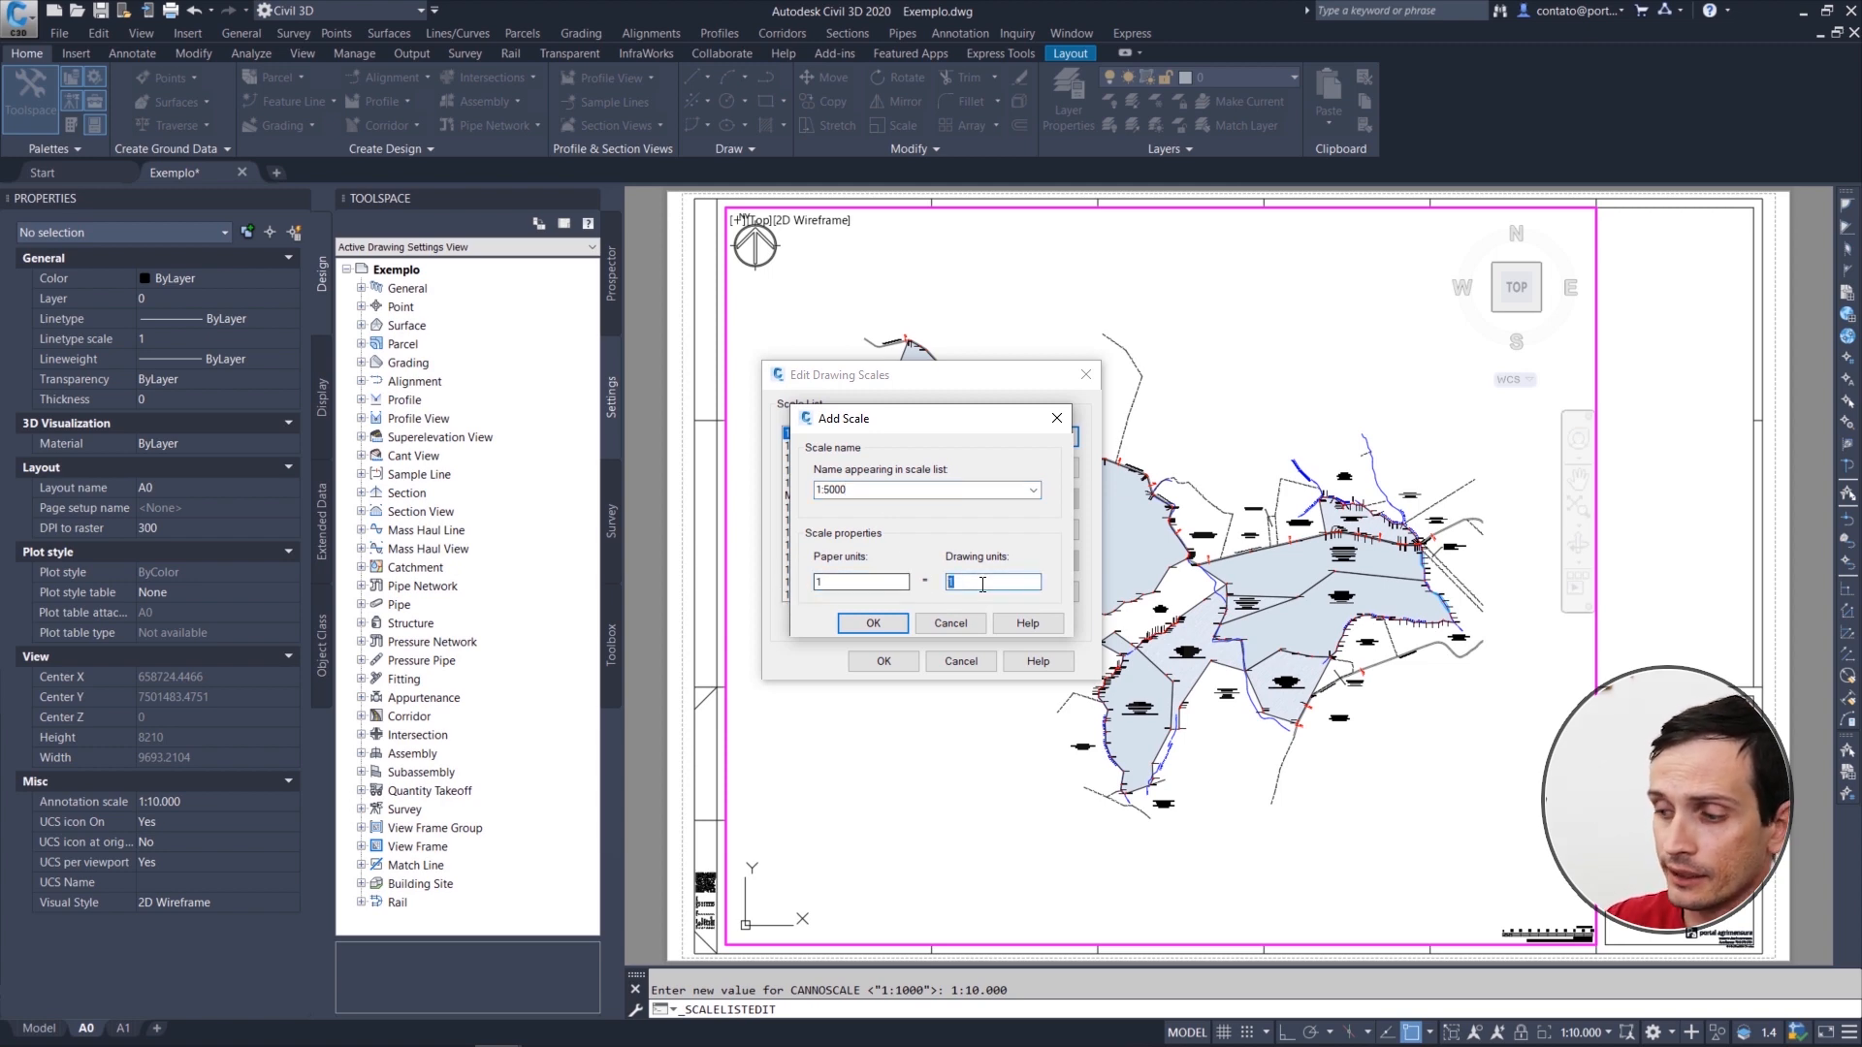
text(5)
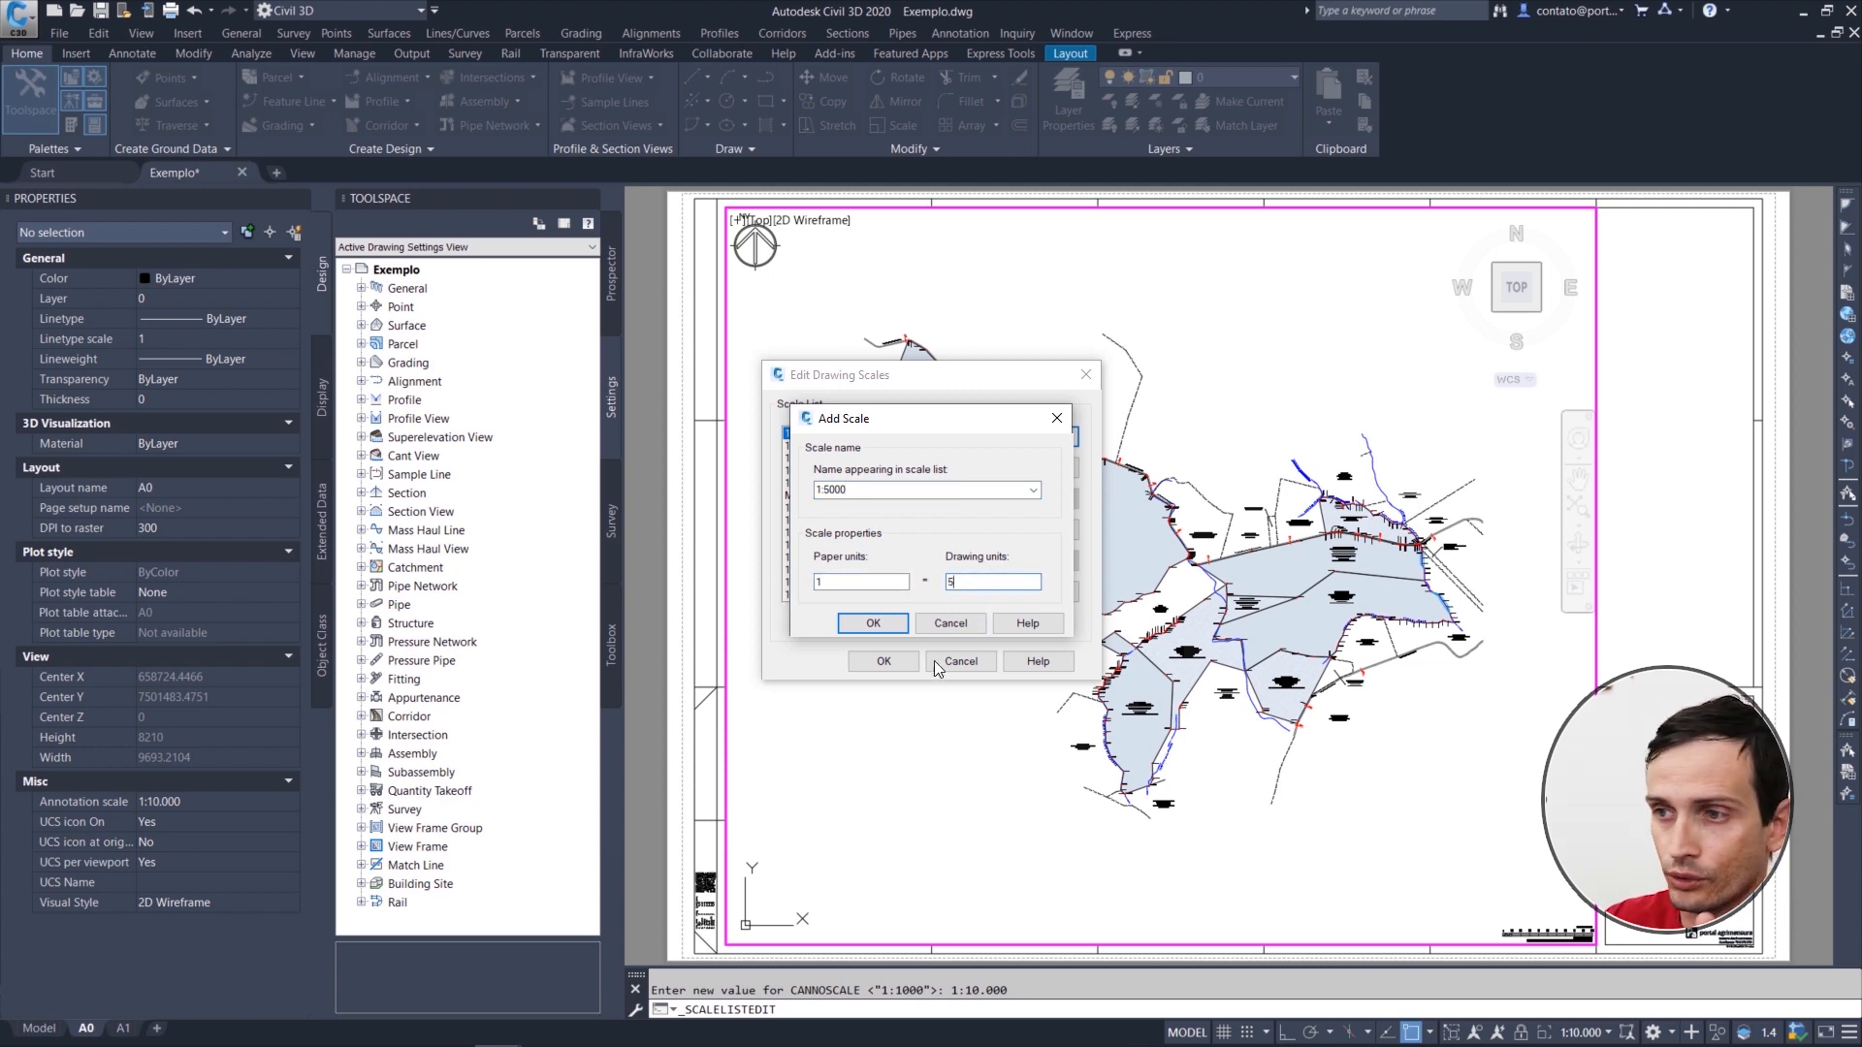
click(873, 623)
click(884, 661)
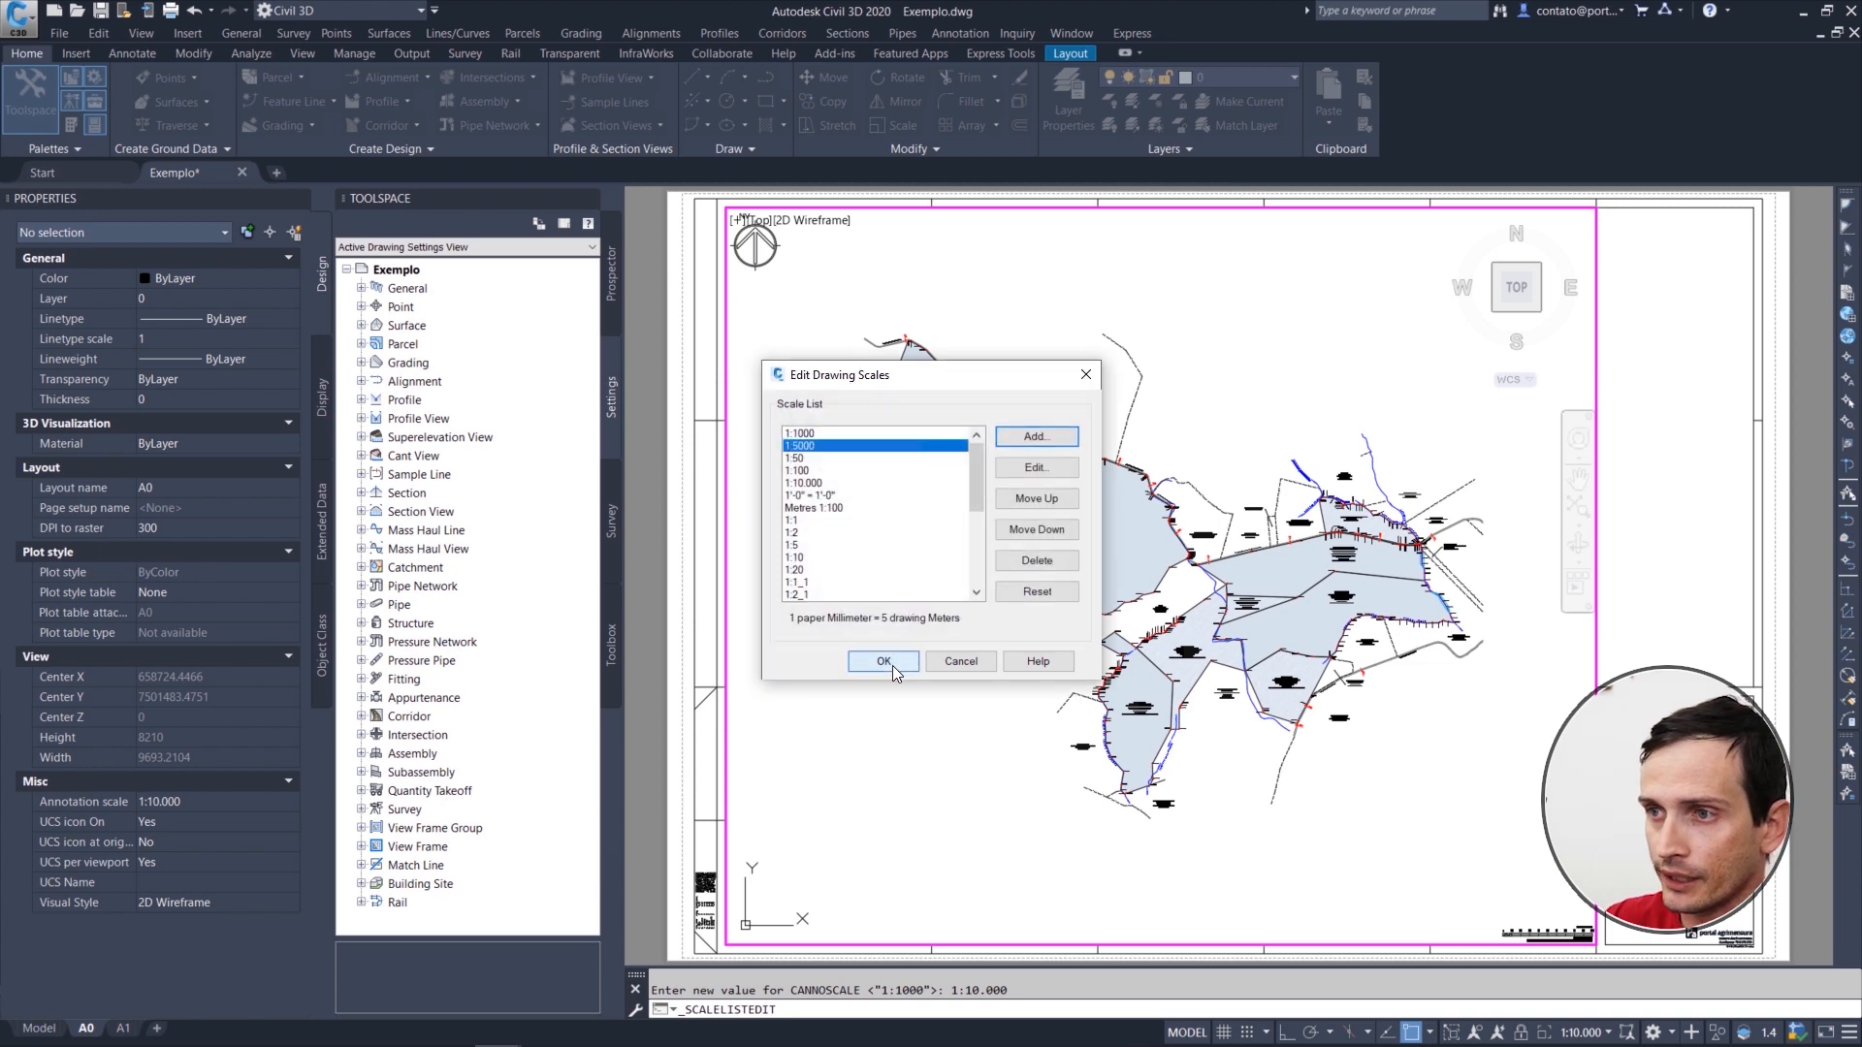
Step: Set the A0 viewport's scale to 1:5000 and pan the survey within its frame
click(1586, 1034)
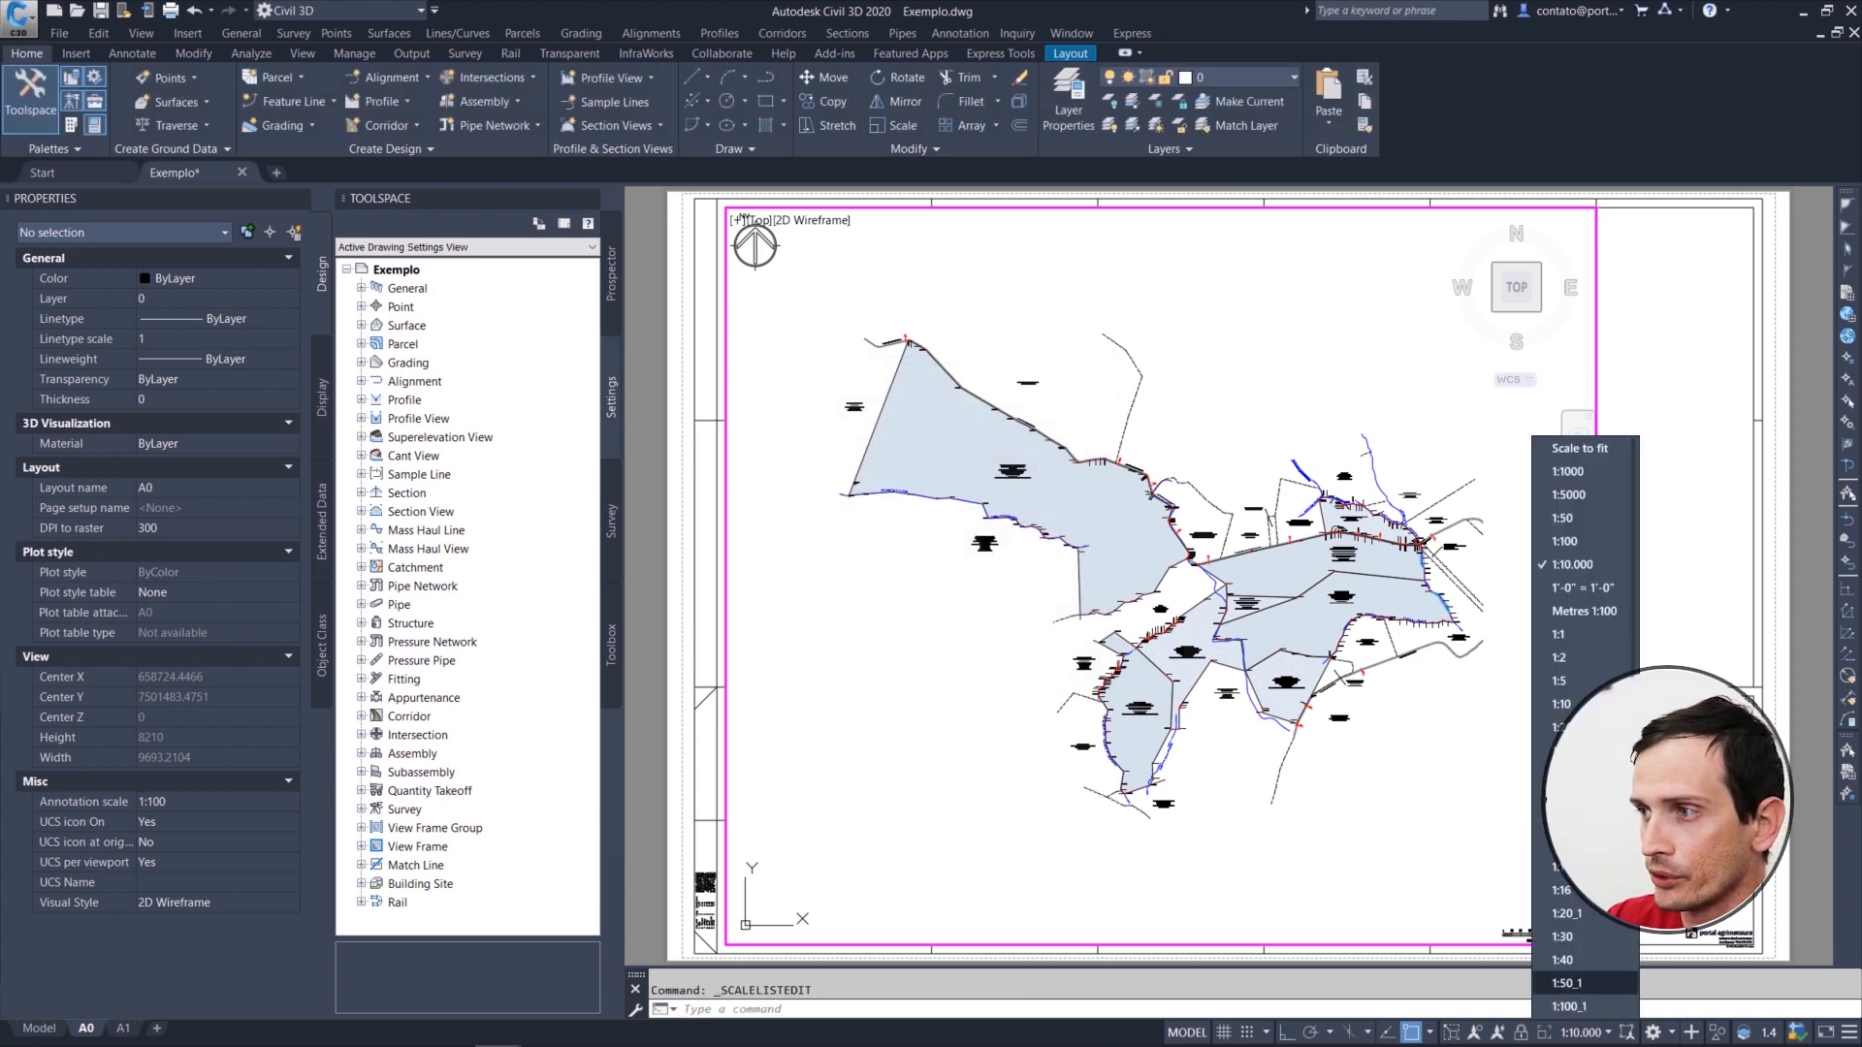
click(1592, 496)
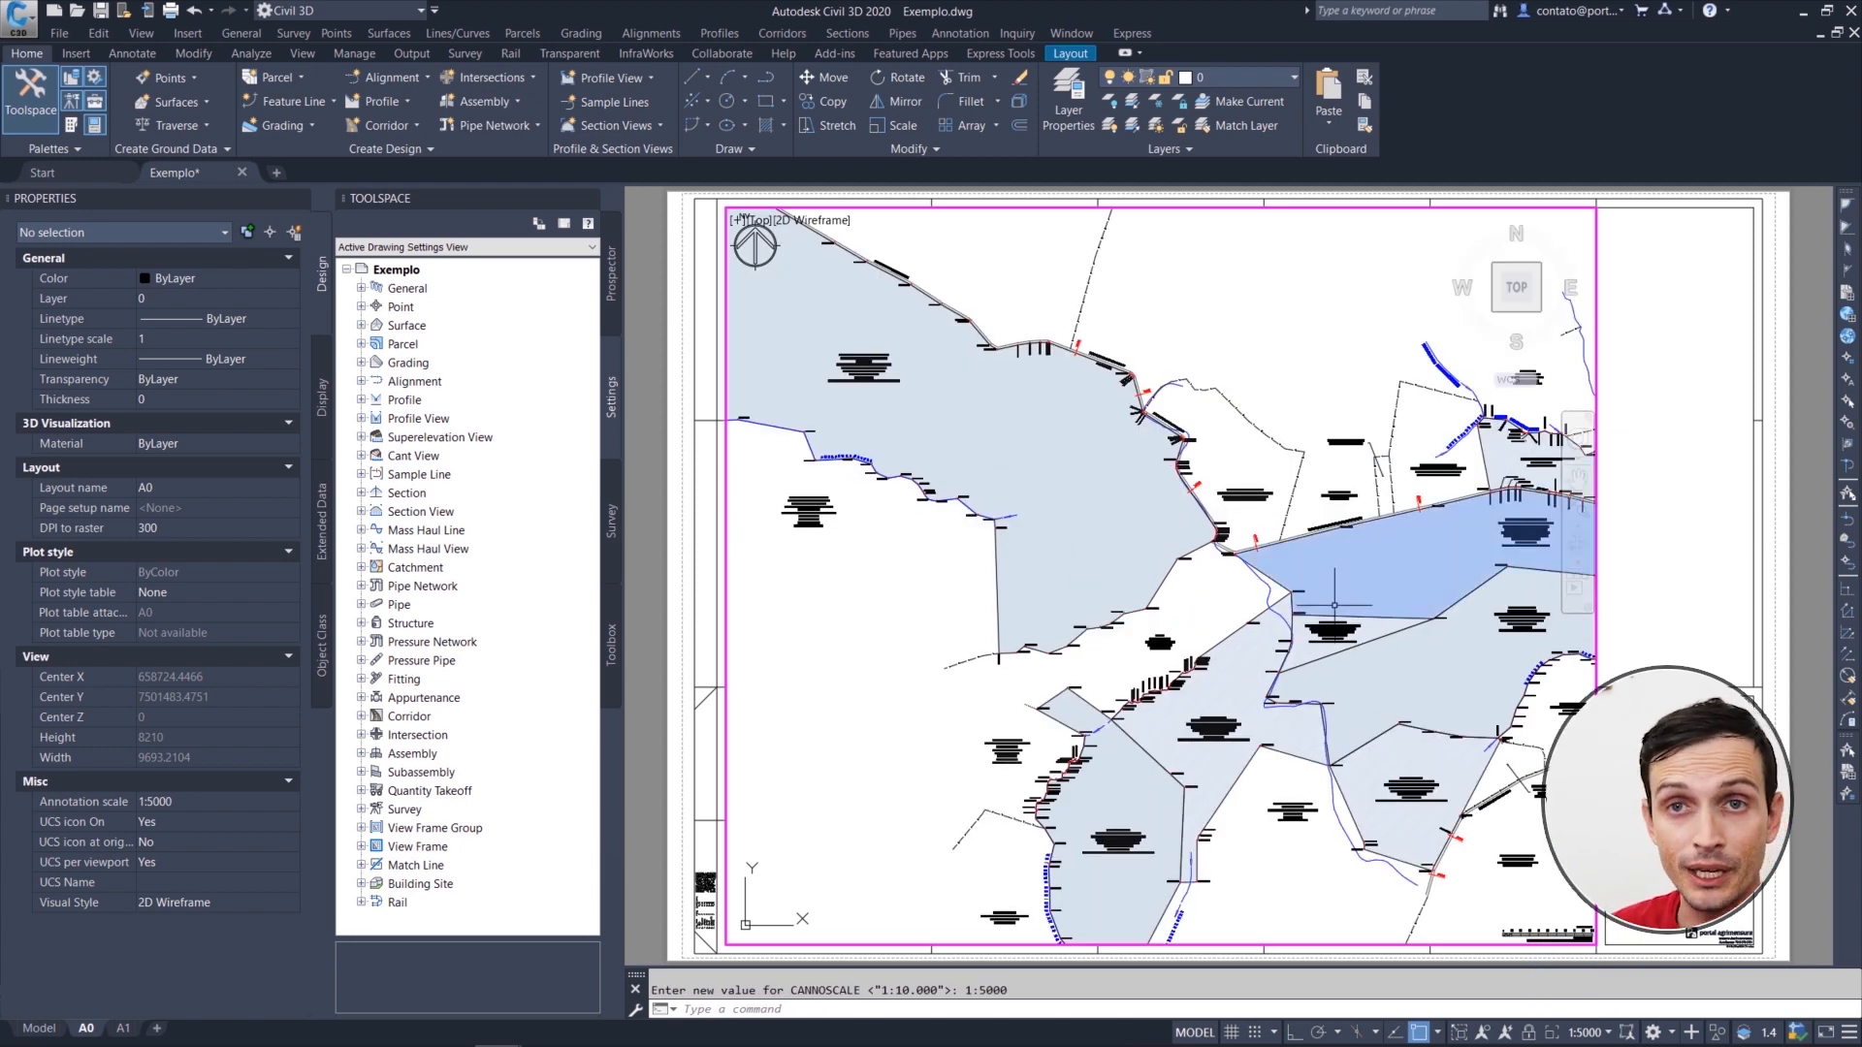
middle_drag(1334, 605, 1328, 555)
key(Escape)
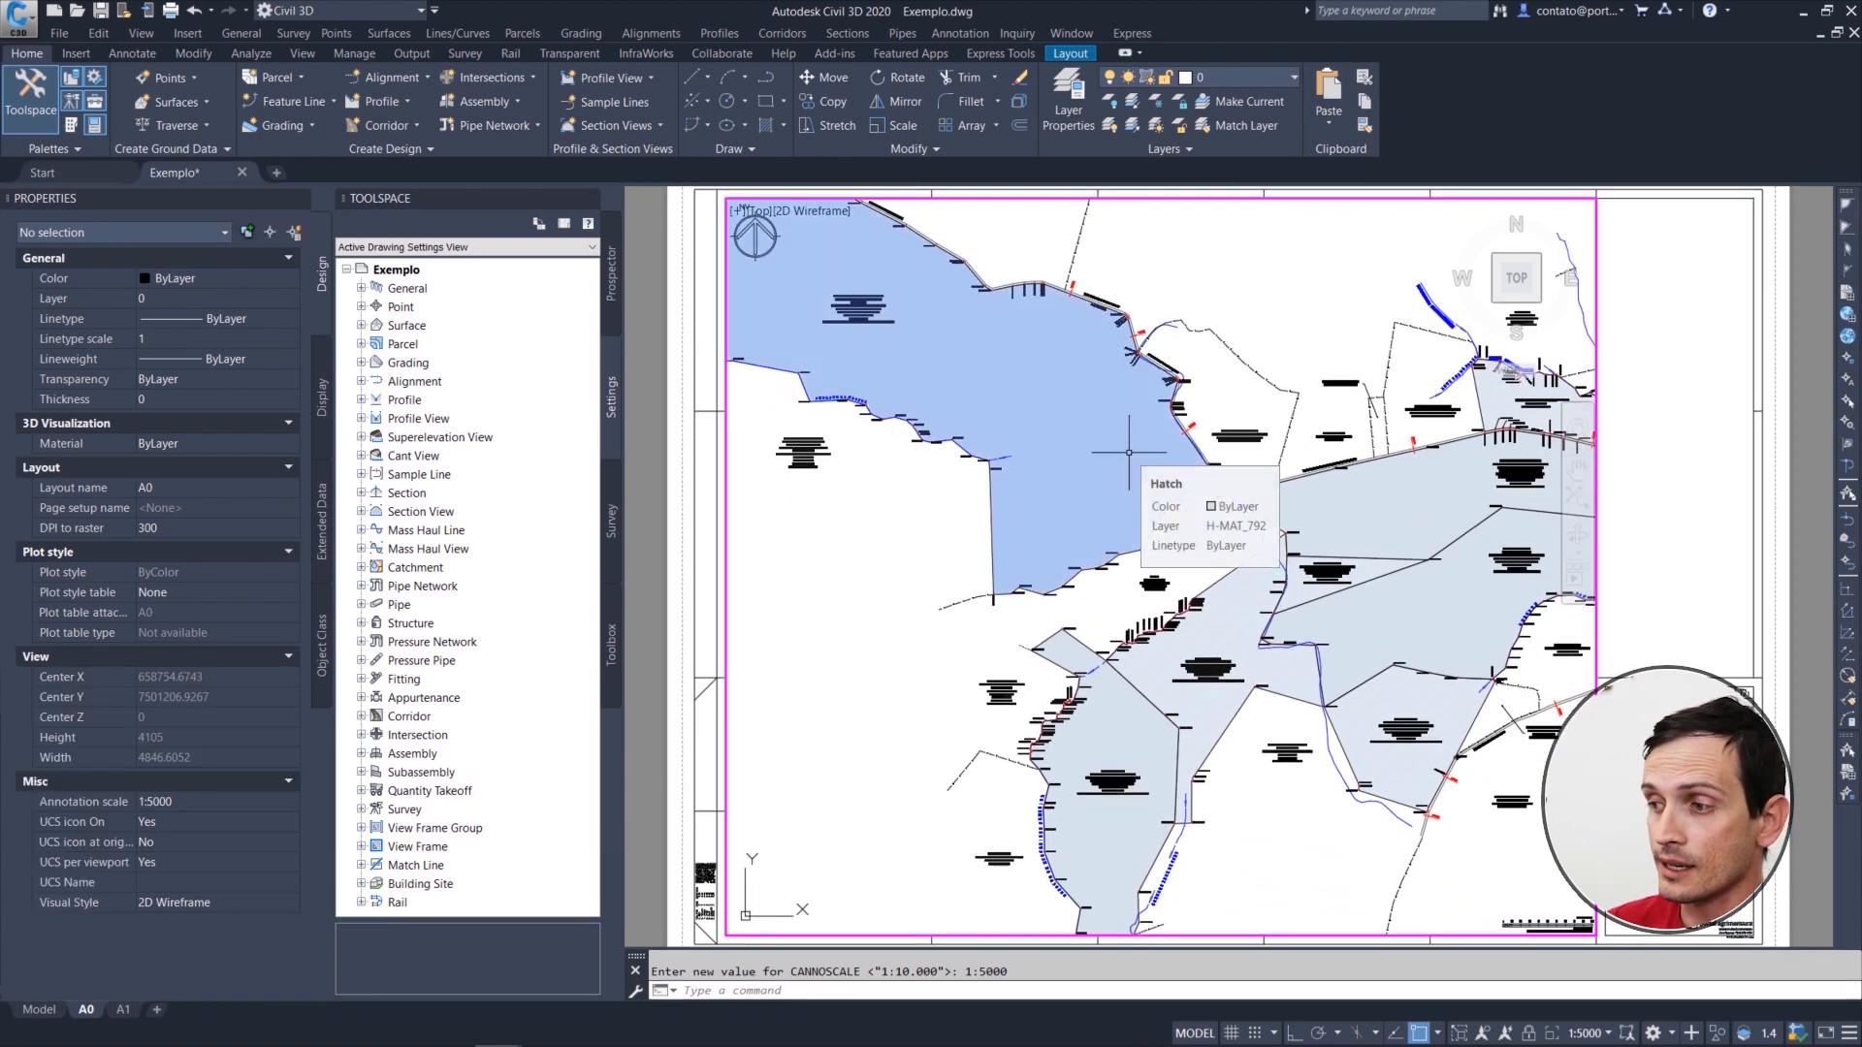
Step: Add a custom drawing scale named 1:7500 with 1 paper unit equal to 7.5 drawing units and accept the scale list
click(1589, 1033)
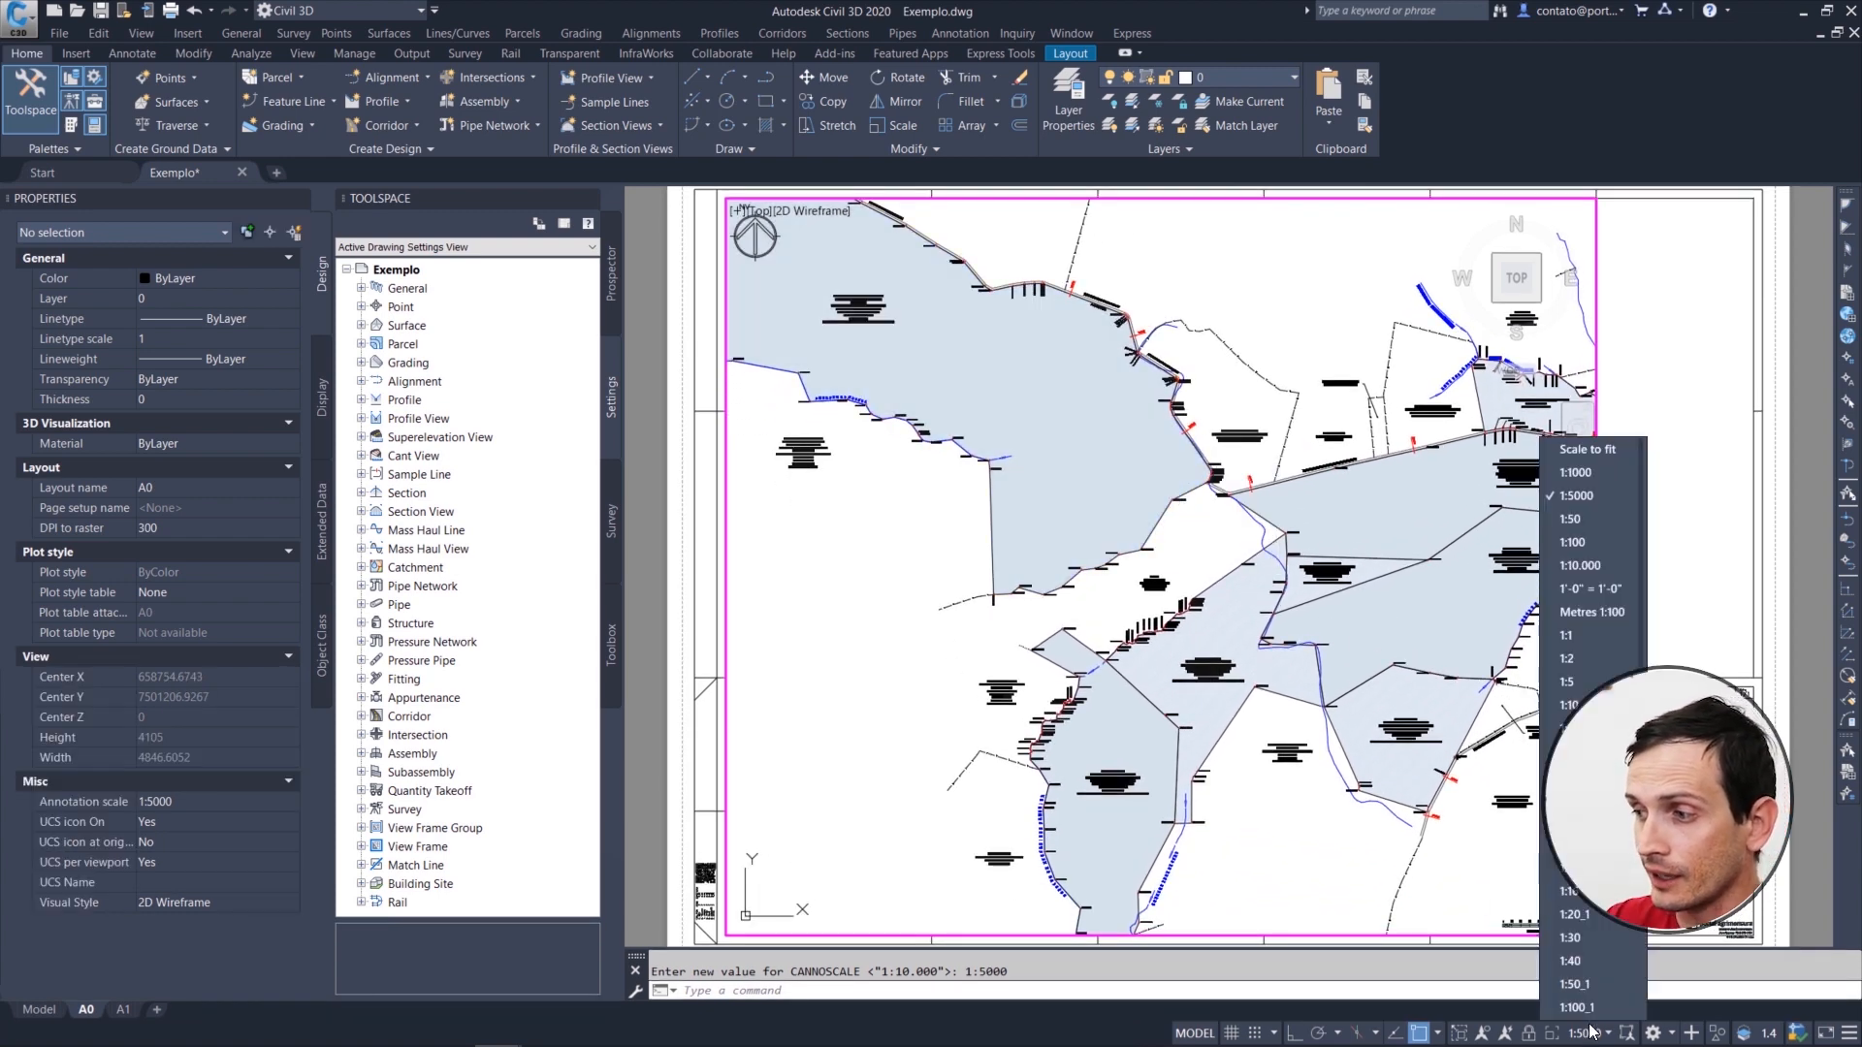
click(1586, 1008)
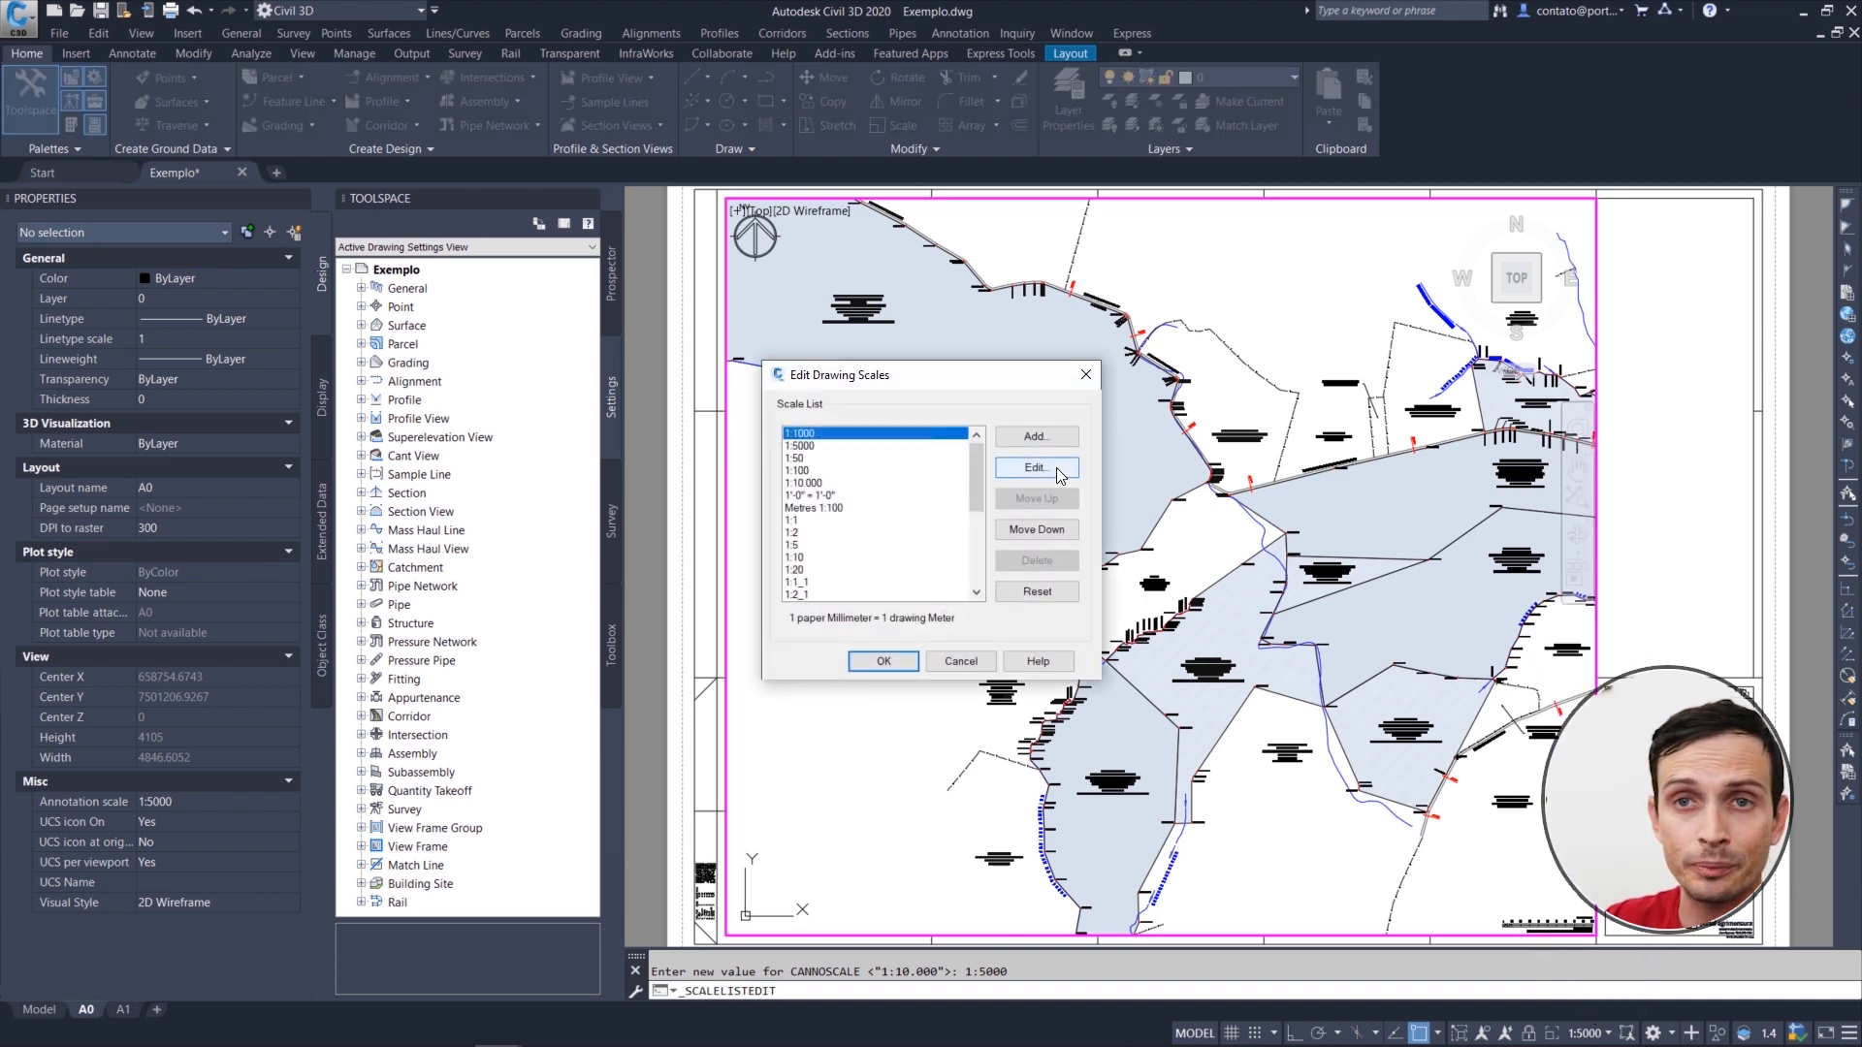
click(1047, 443)
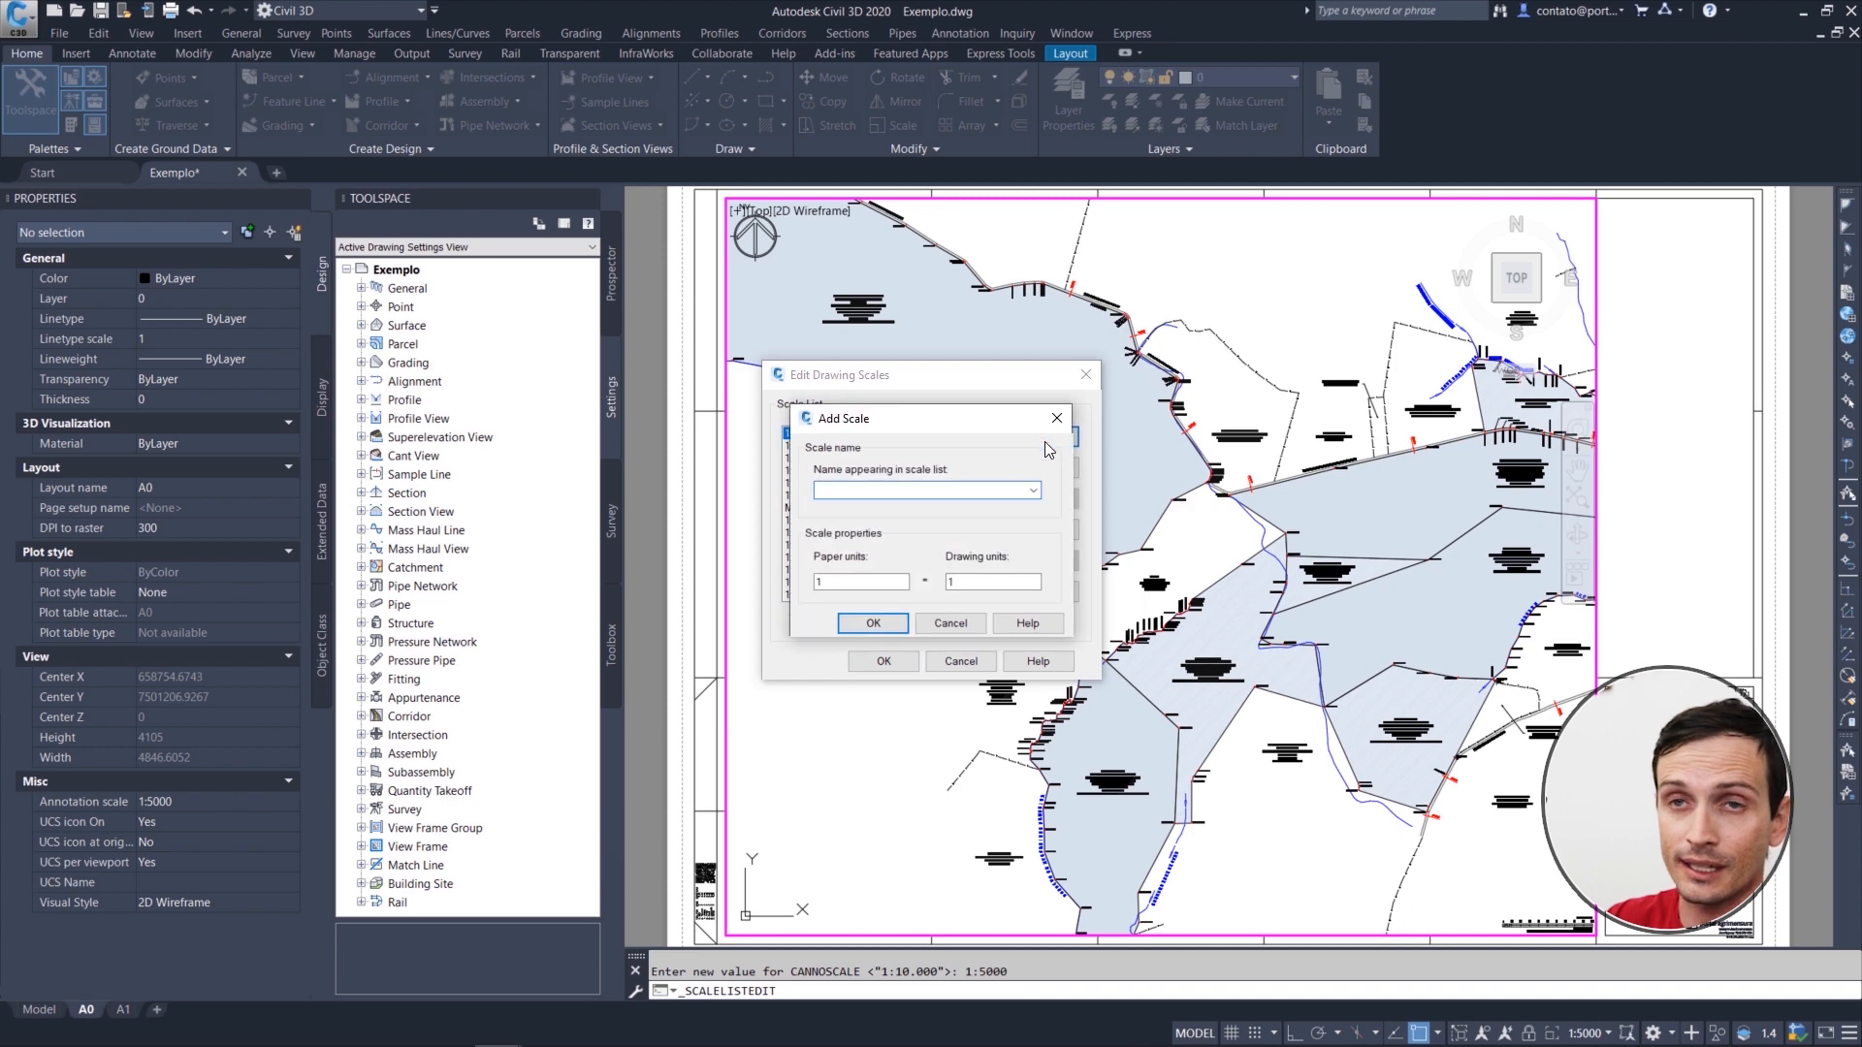
text(1)
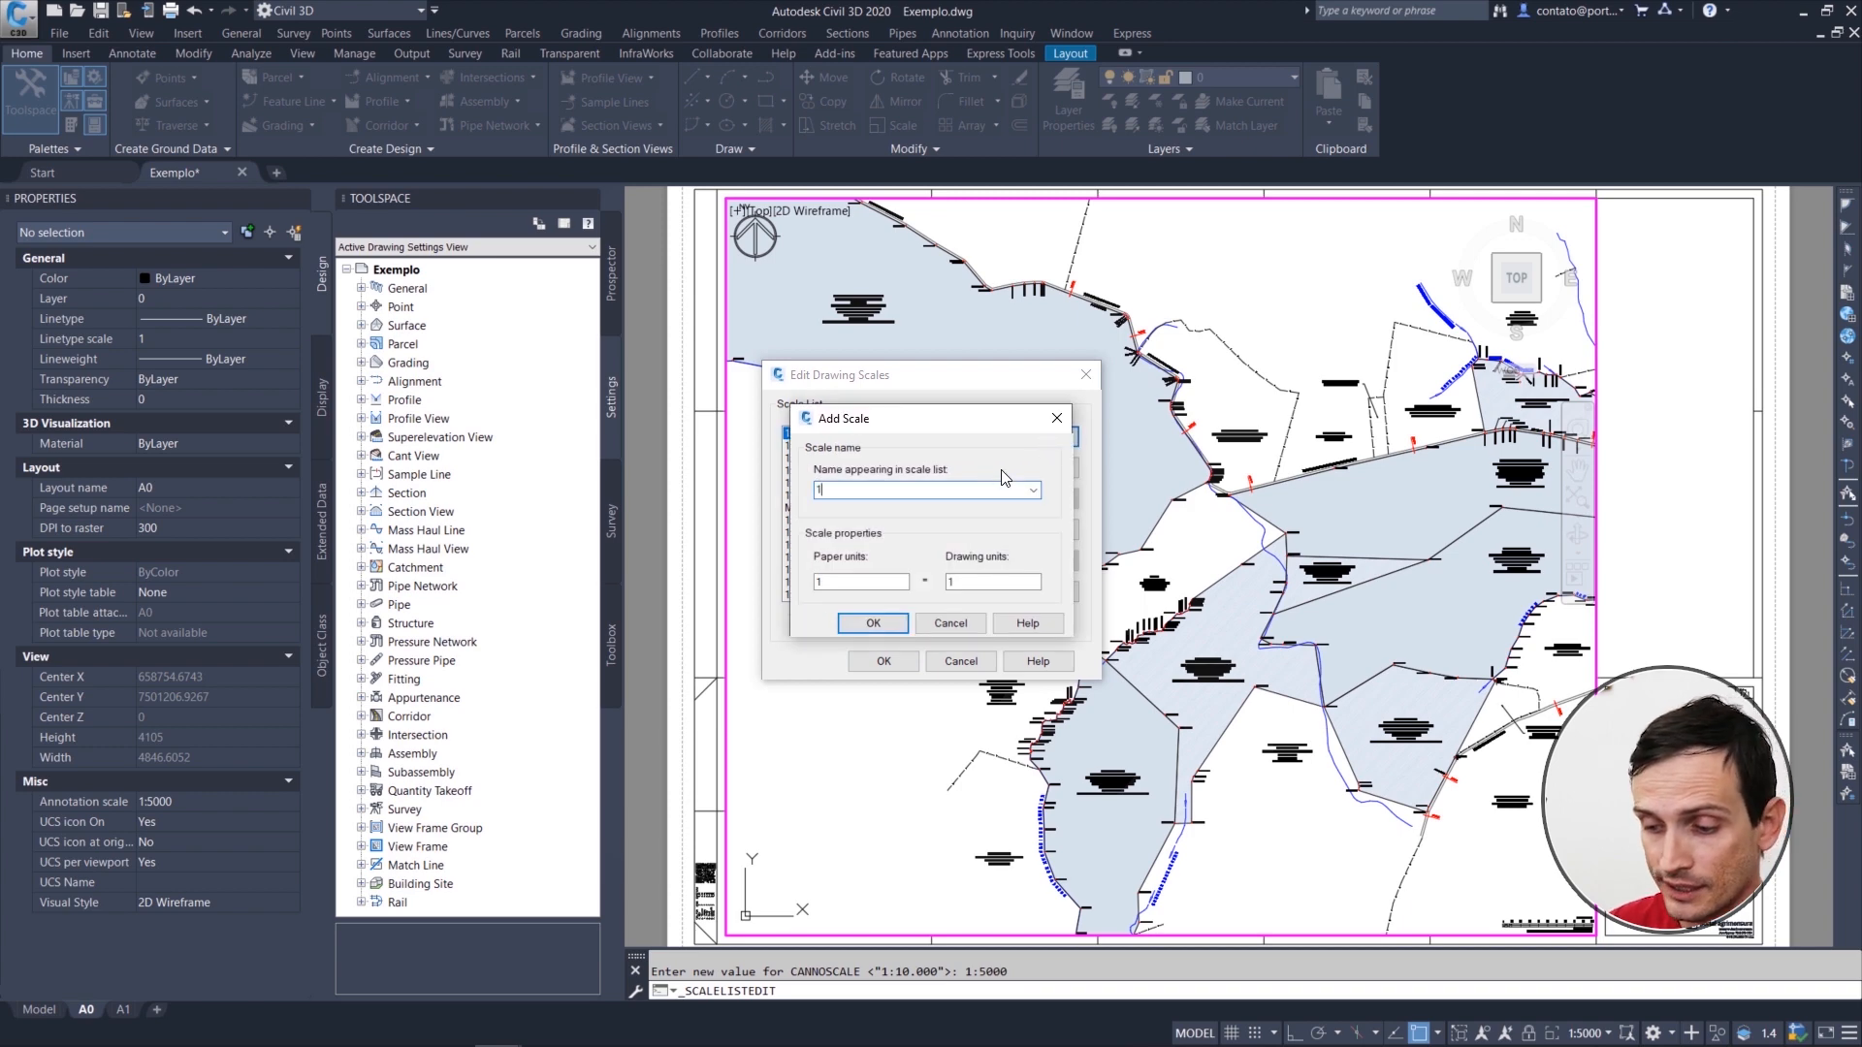
text(:7500)
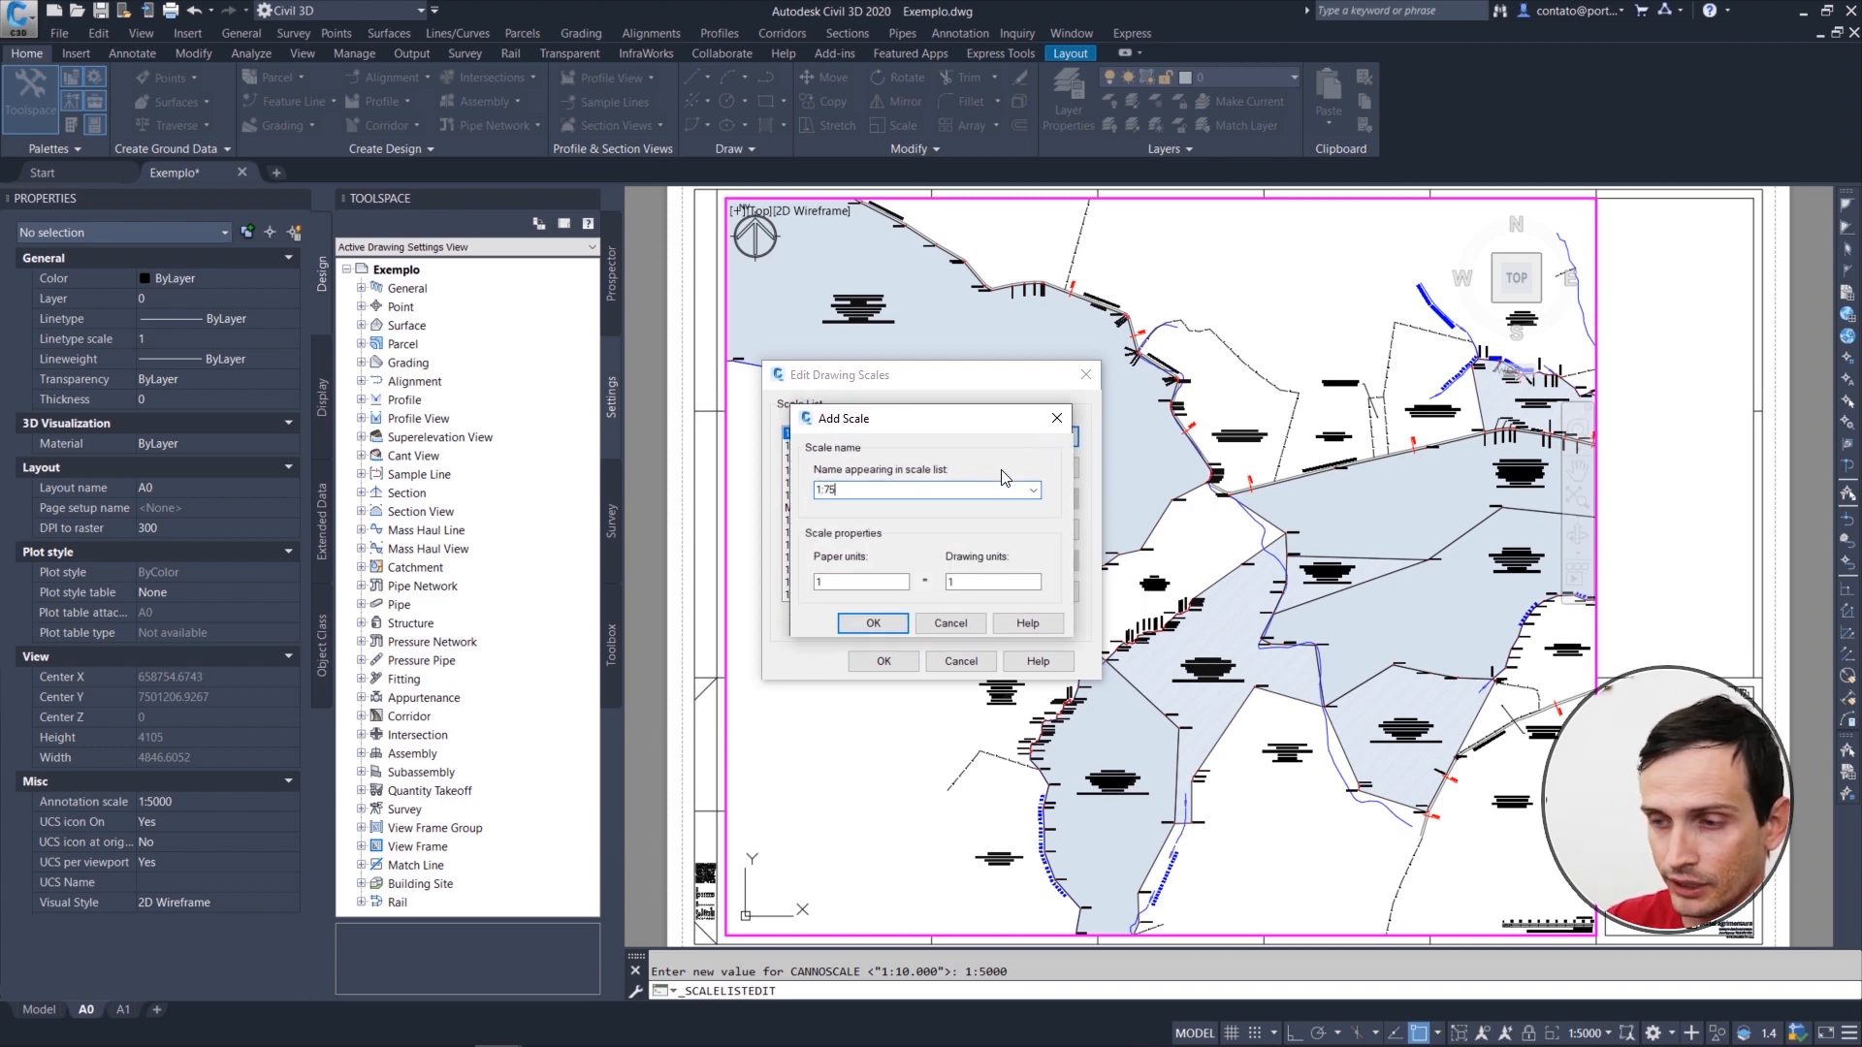
key(Tab)
key(Tab)
text(7.5)
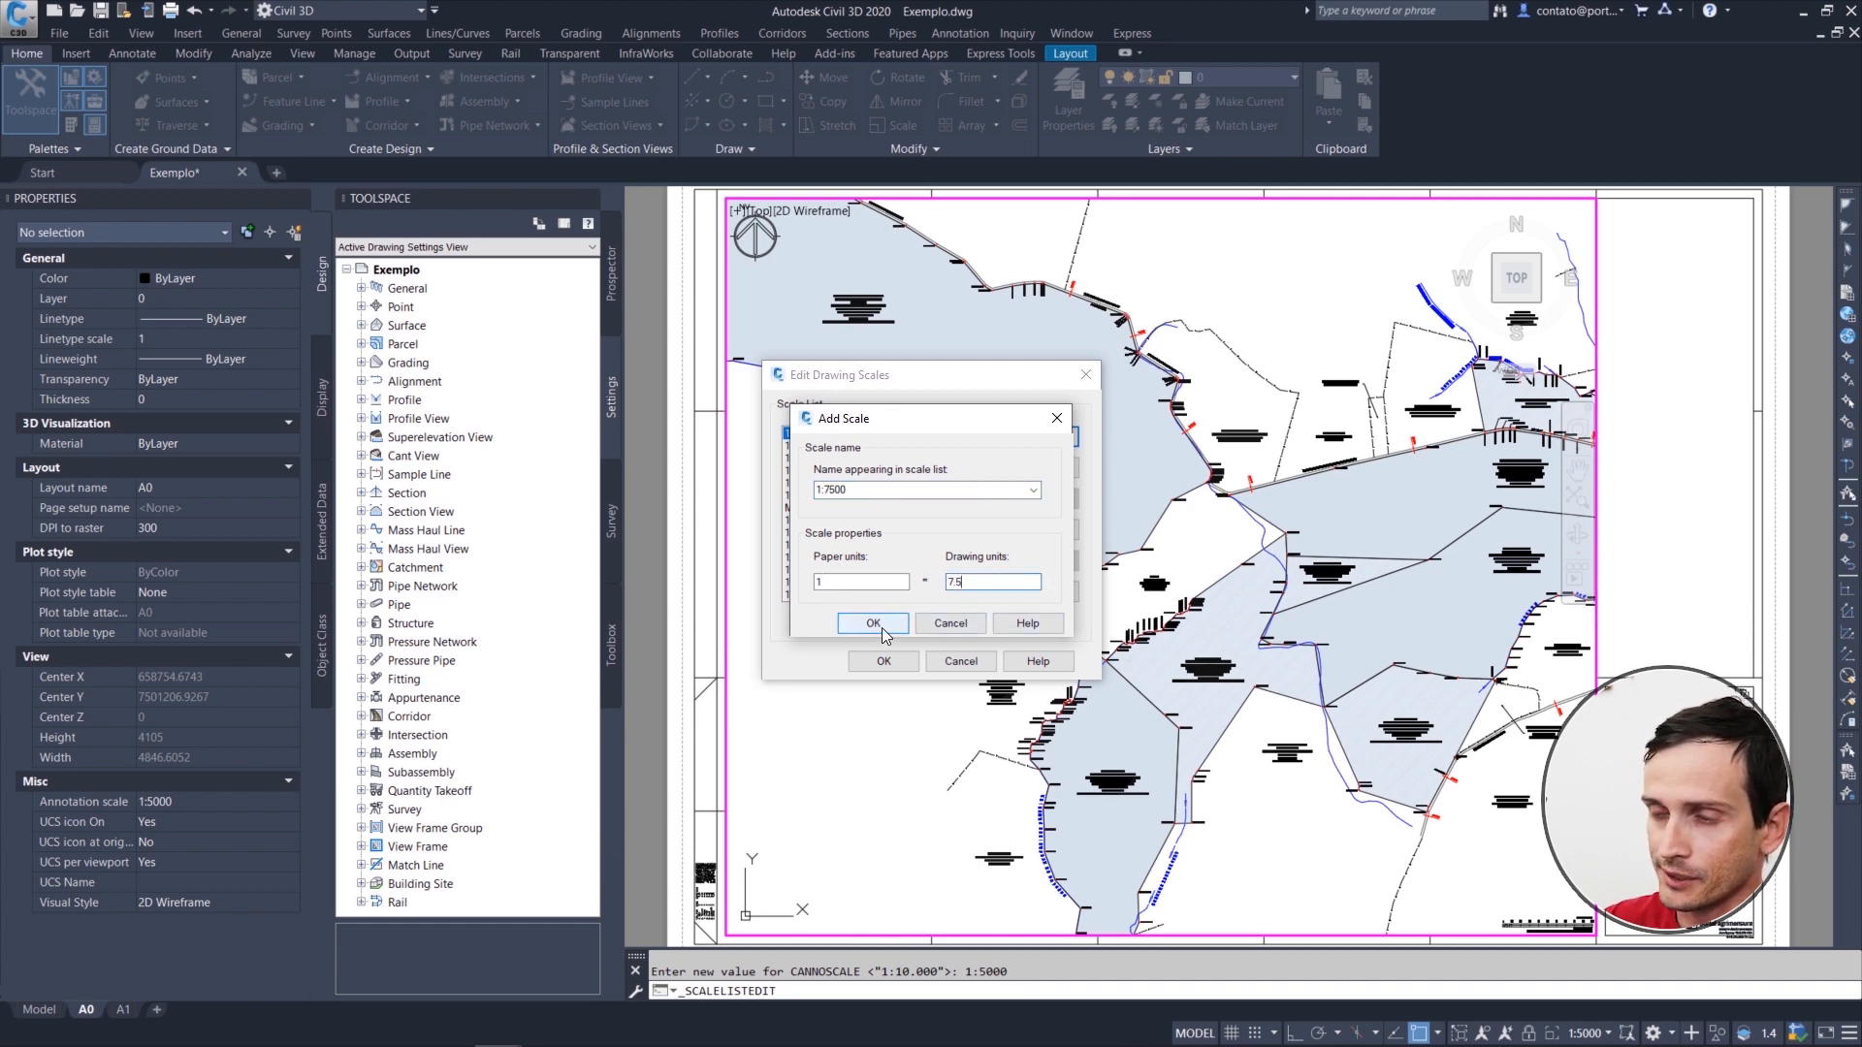
click(892, 625)
click(884, 661)
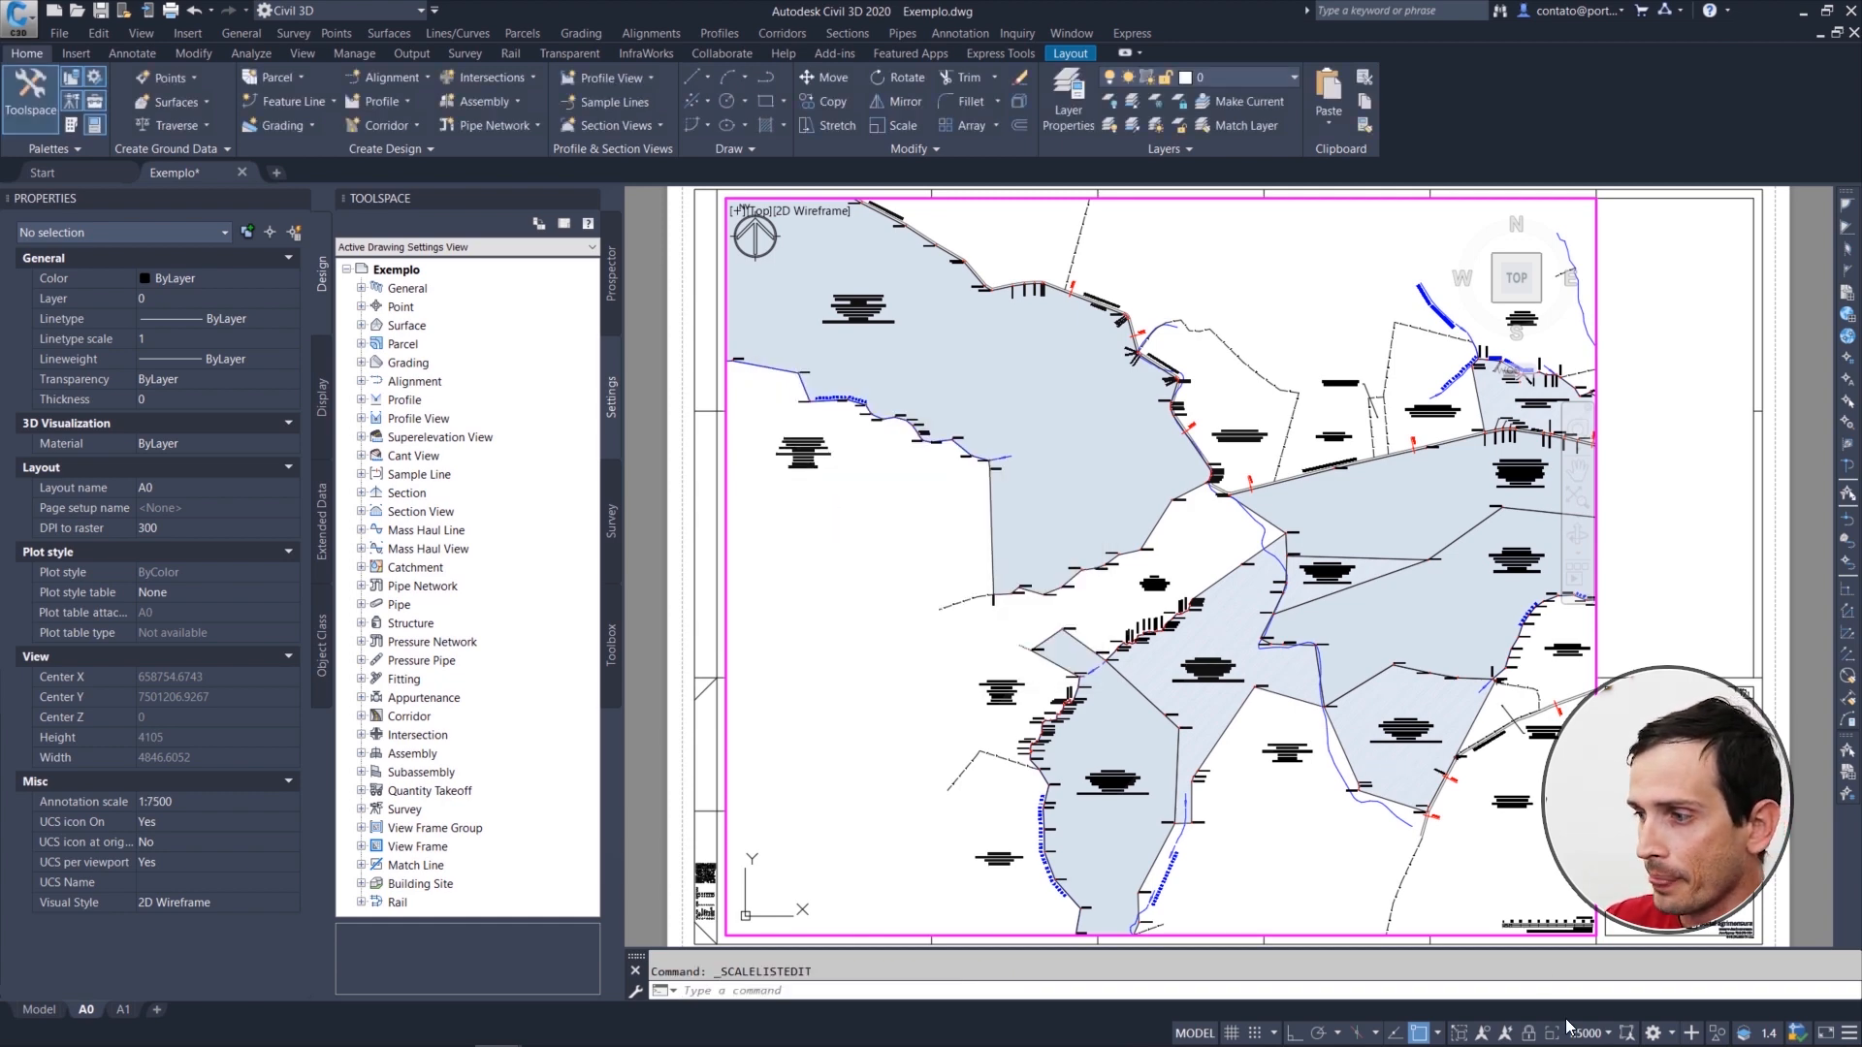
Step: Set the A0 viewport's scale to 1:7500 and pan the whole survey into position within the frame
click(1592, 1035)
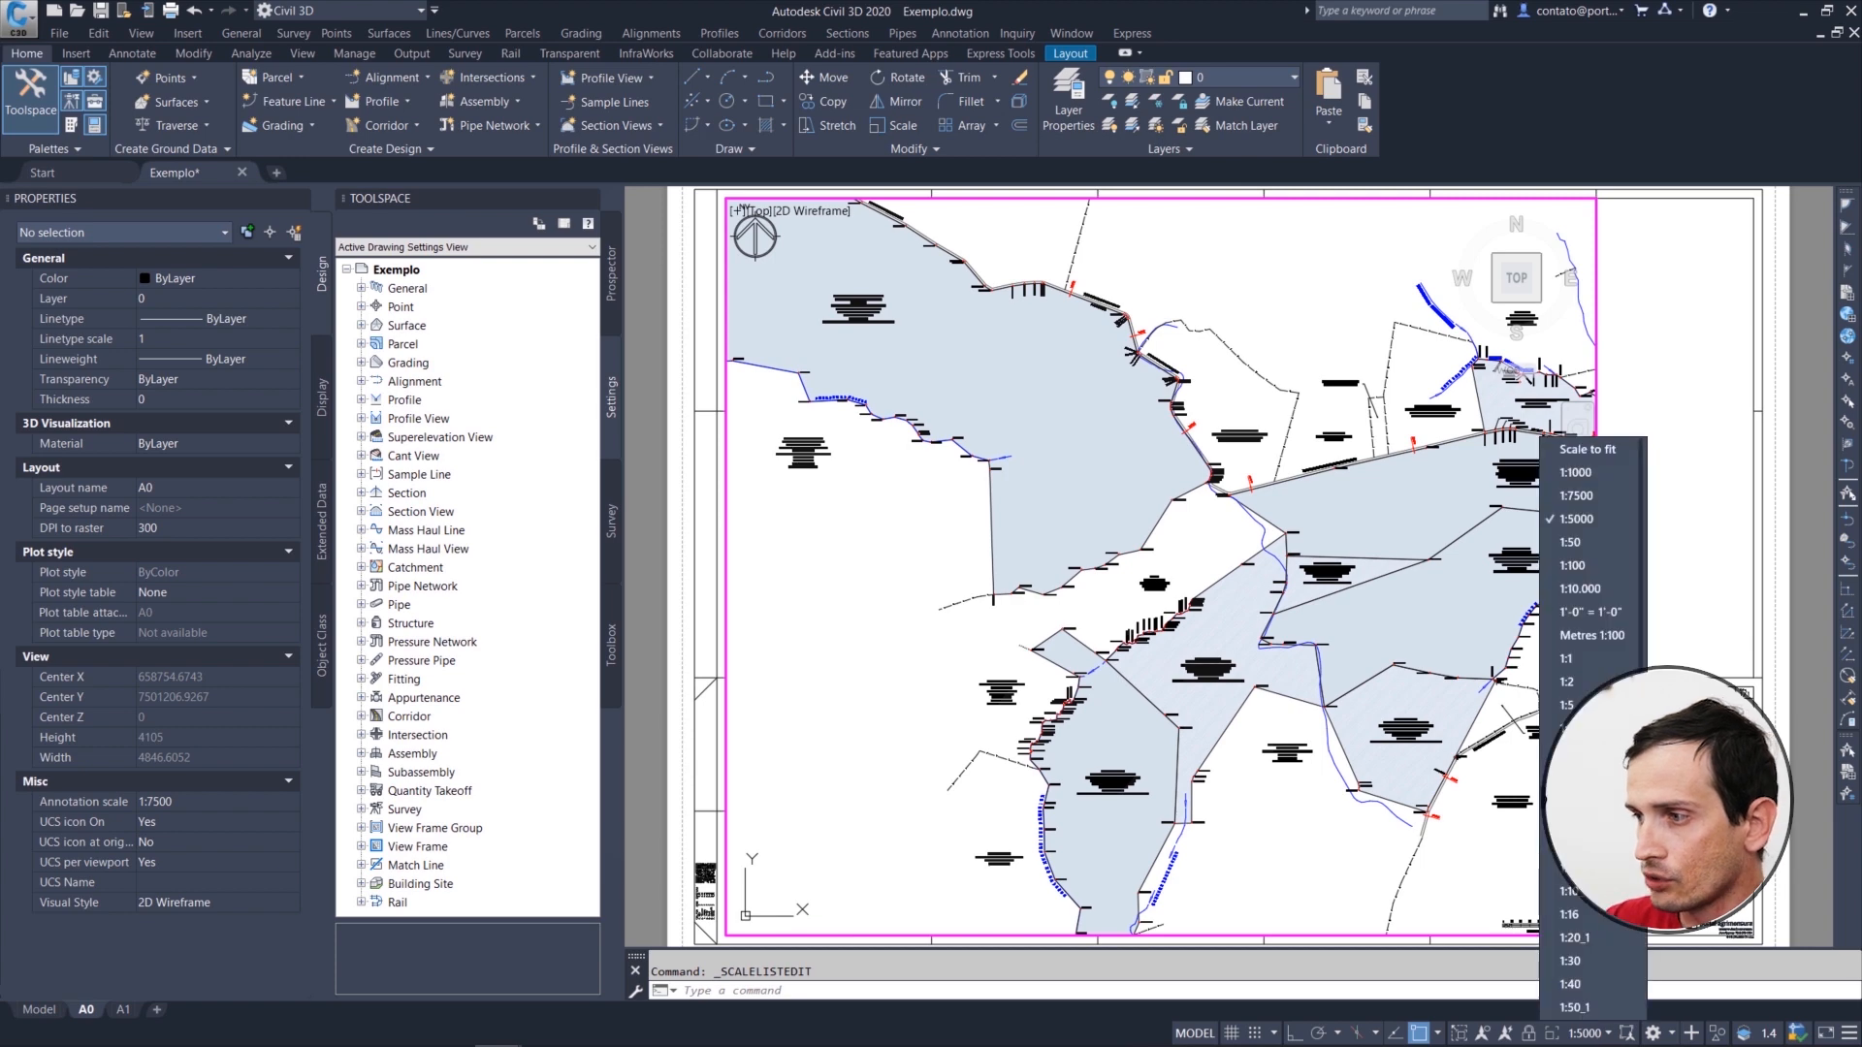
click(1592, 498)
mouse_move(1309, 552)
middle_down()
mouse_move(1295, 579)
mouse_move(1313, 586)
middle_up()
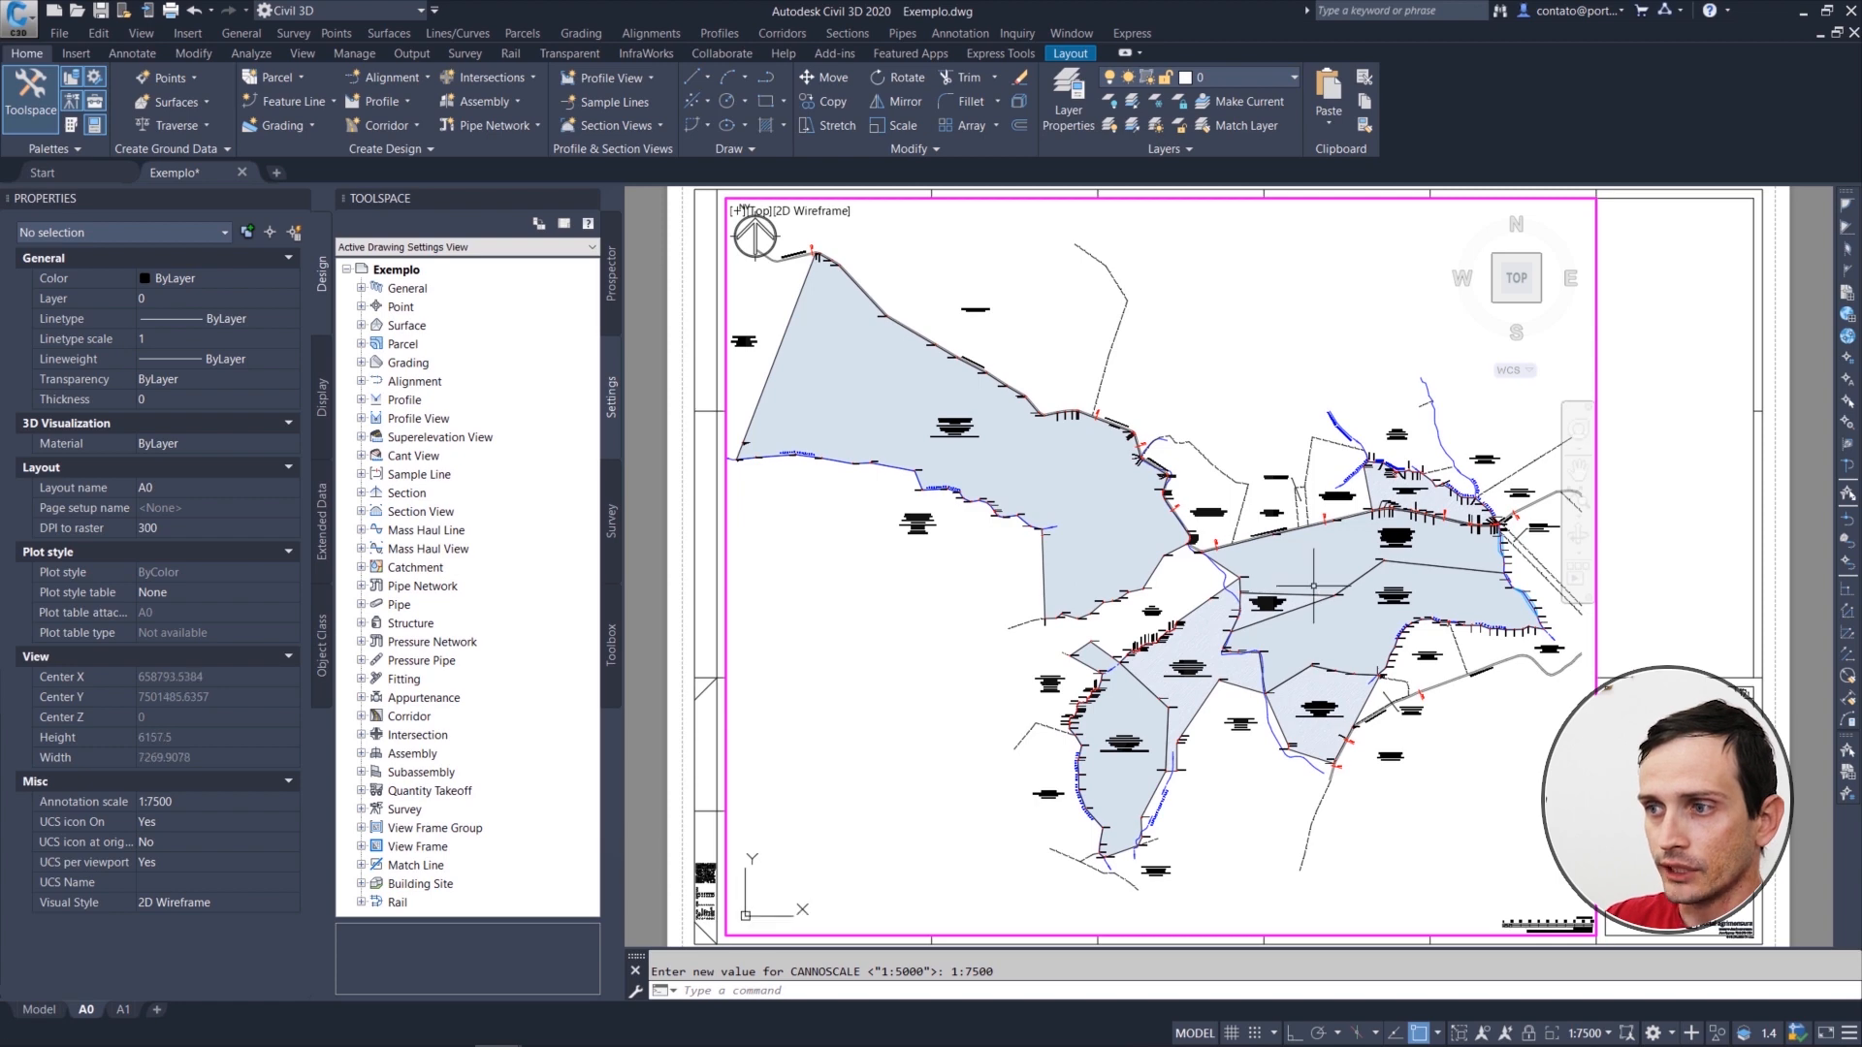
Step: Lock the A0 viewport, testing it by zooming in on the parcel labels and back out, and return to paper space
click(1530, 1034)
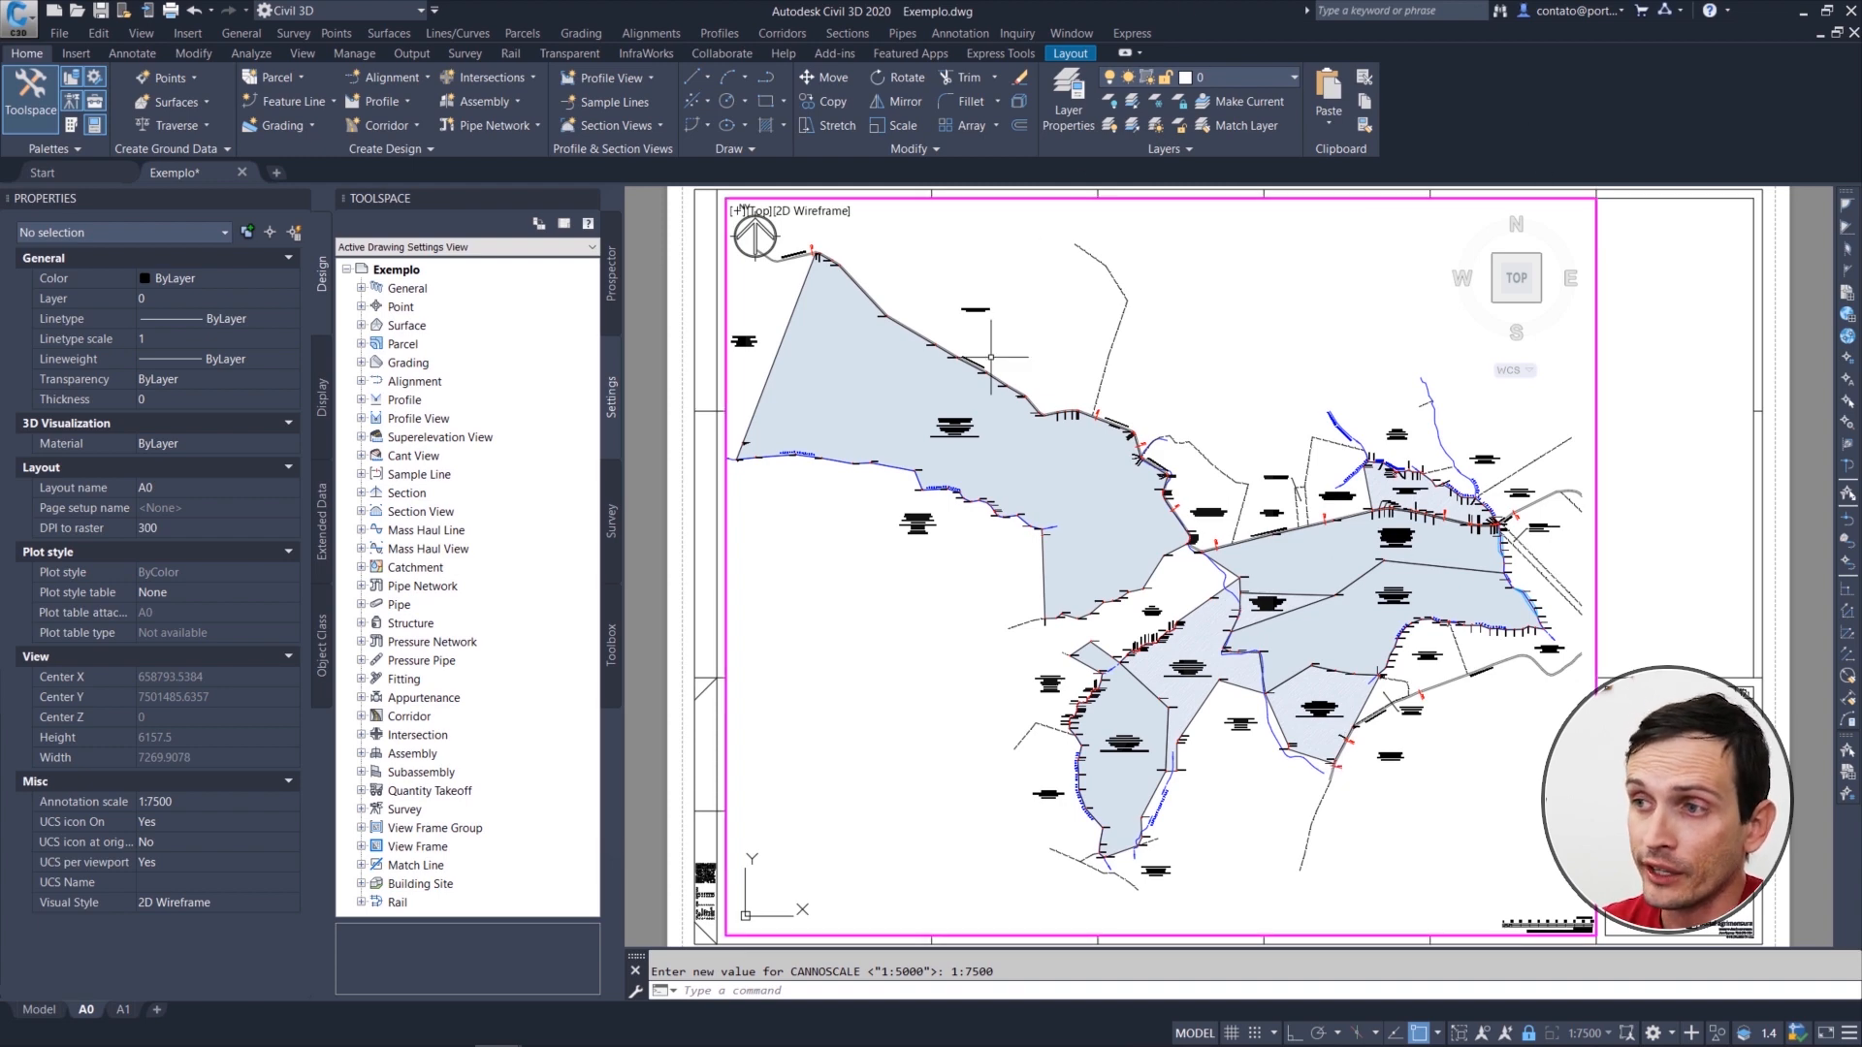
scroll(979, 388, up, 2)
scroll(1078, 389, up, 4)
middle_drag(686, 513, 936, 454)
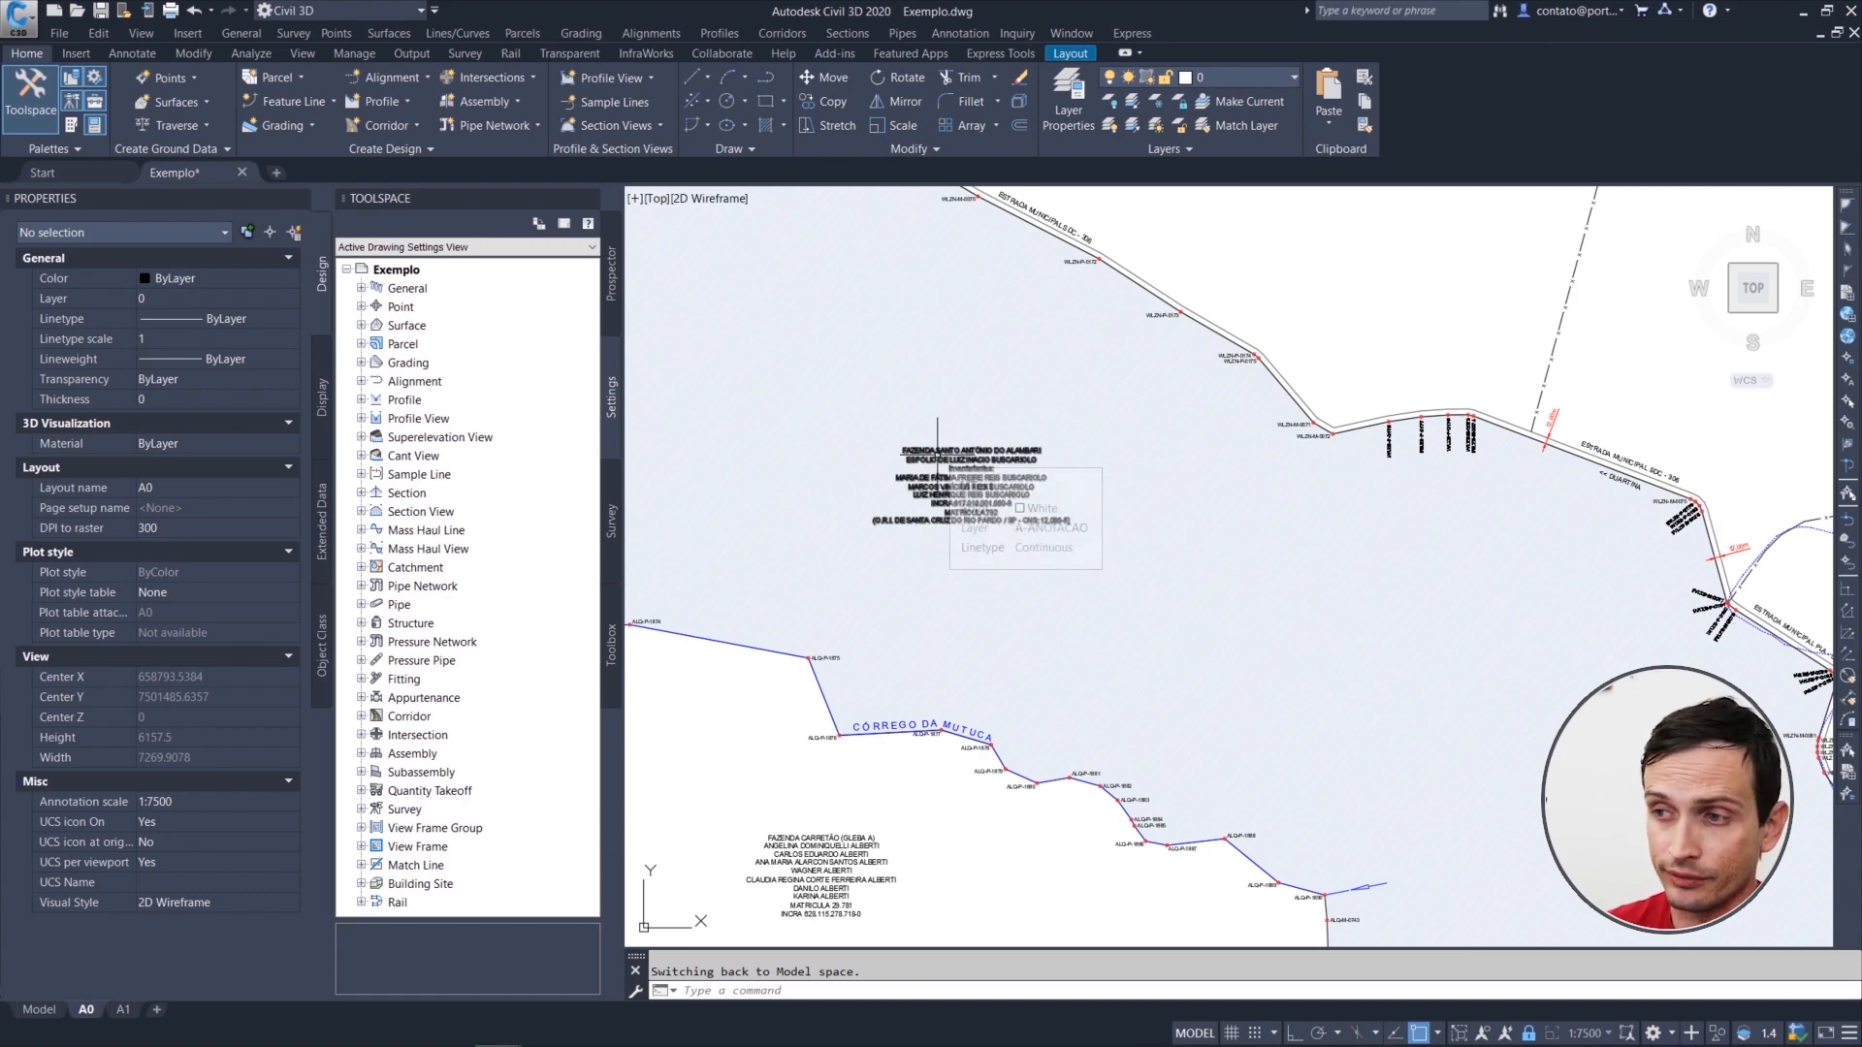
scroll(939, 485, down, 8)
middle_drag(1245, 571, 1123, 544)
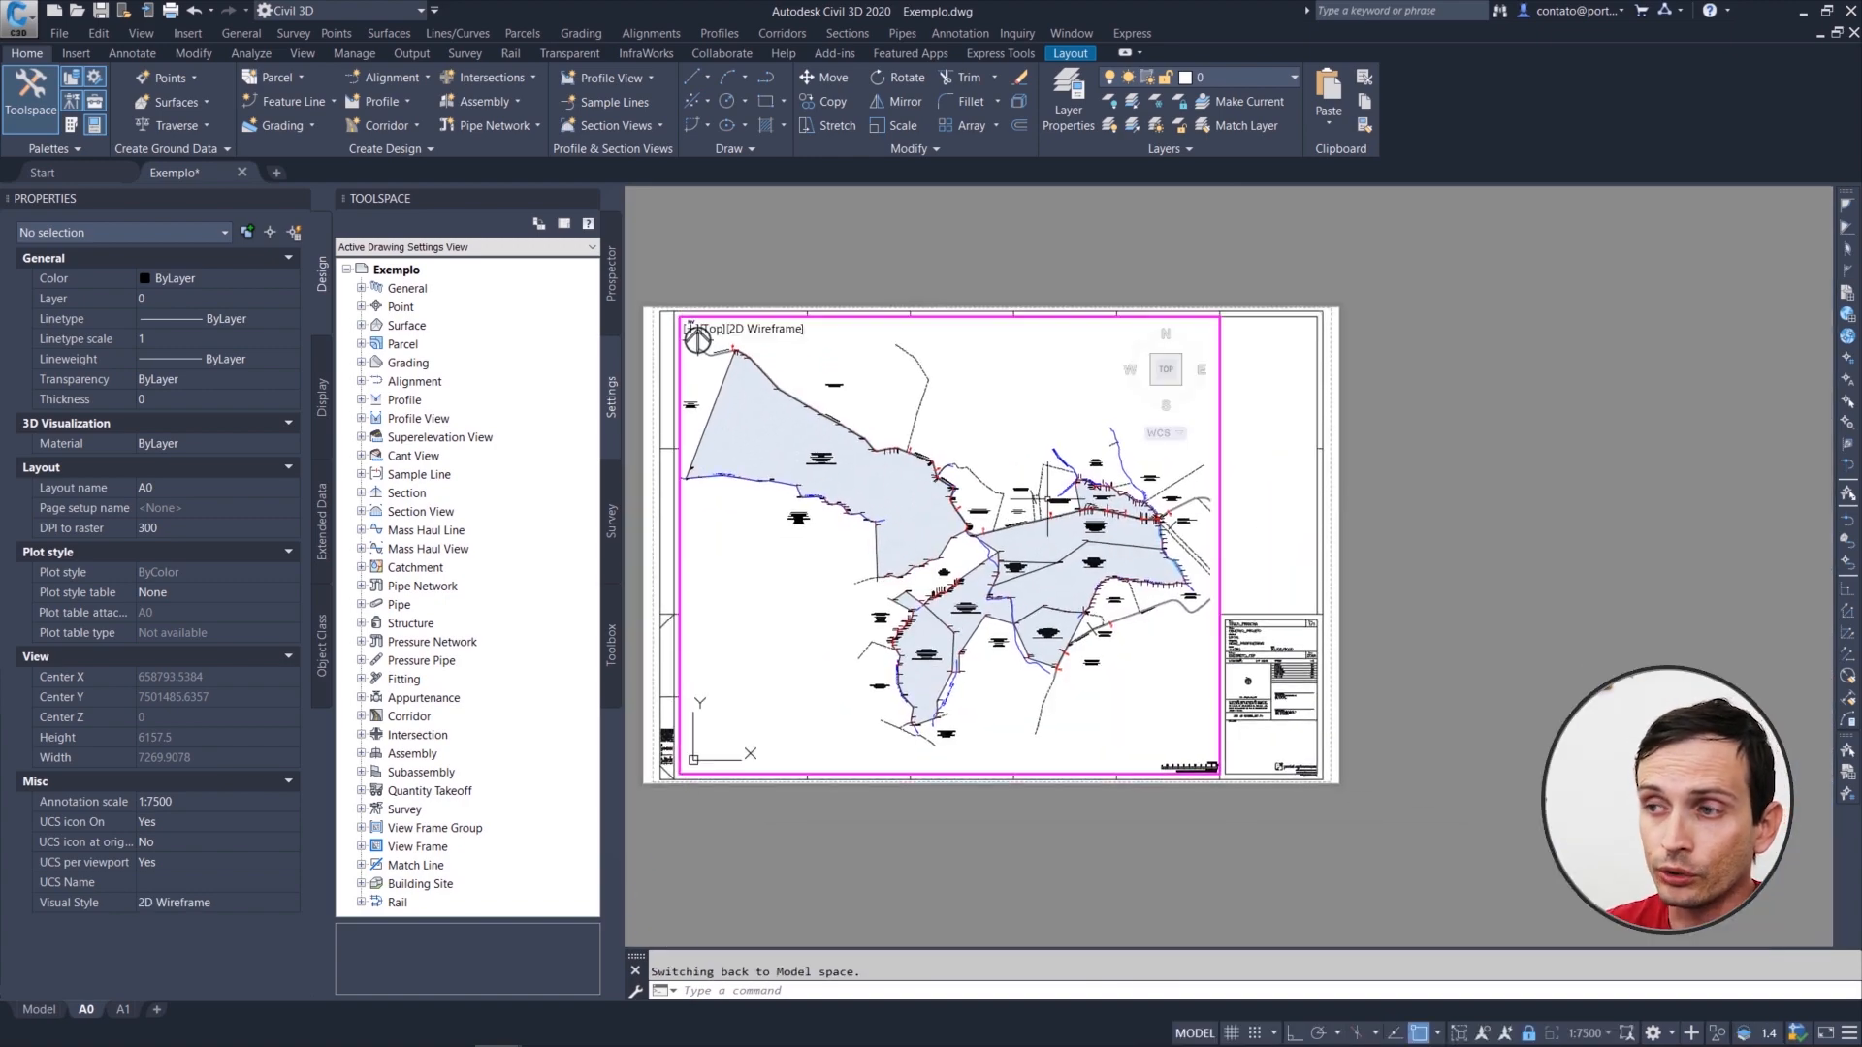
double_click(1258, 595)
middle_drag(1019, 554, 1145, 578)
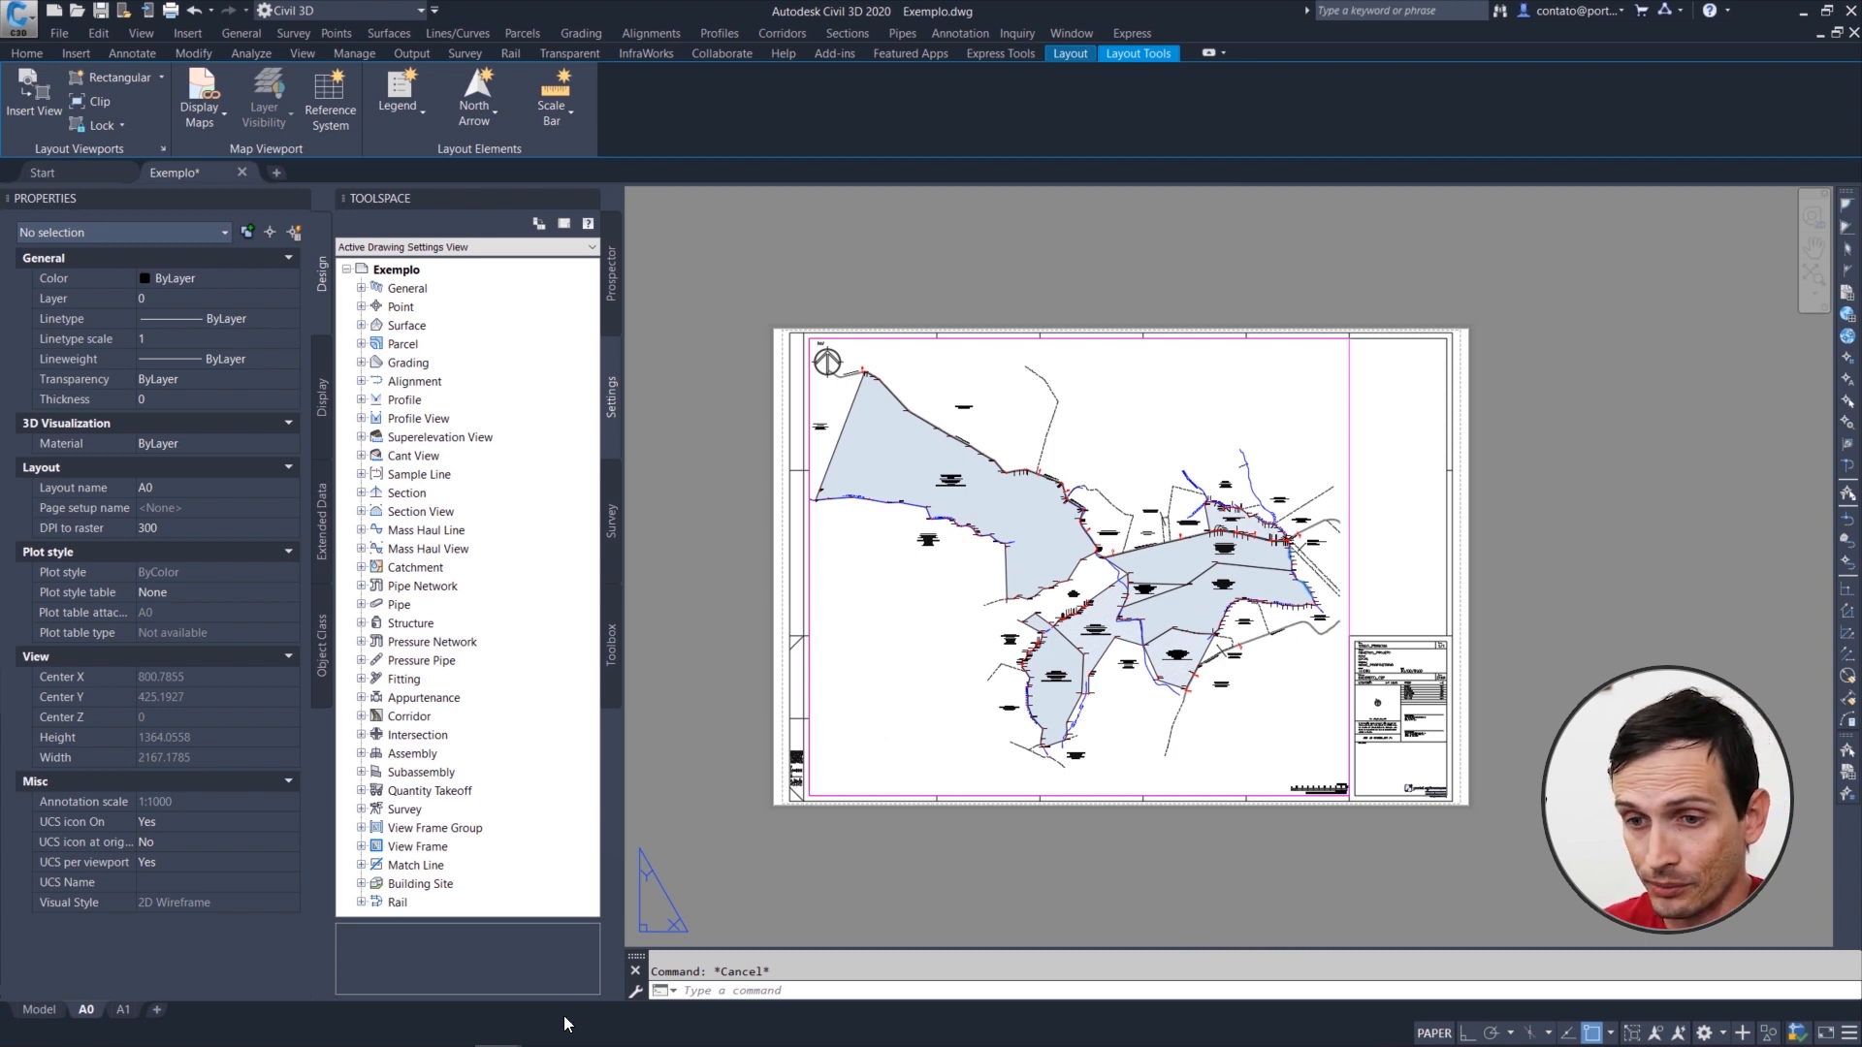
Step: Set the A0 viewport's scale to 1:5000 and pan the large northwestern parcel into the frame, finishing in paper space
double_click(1242, 713)
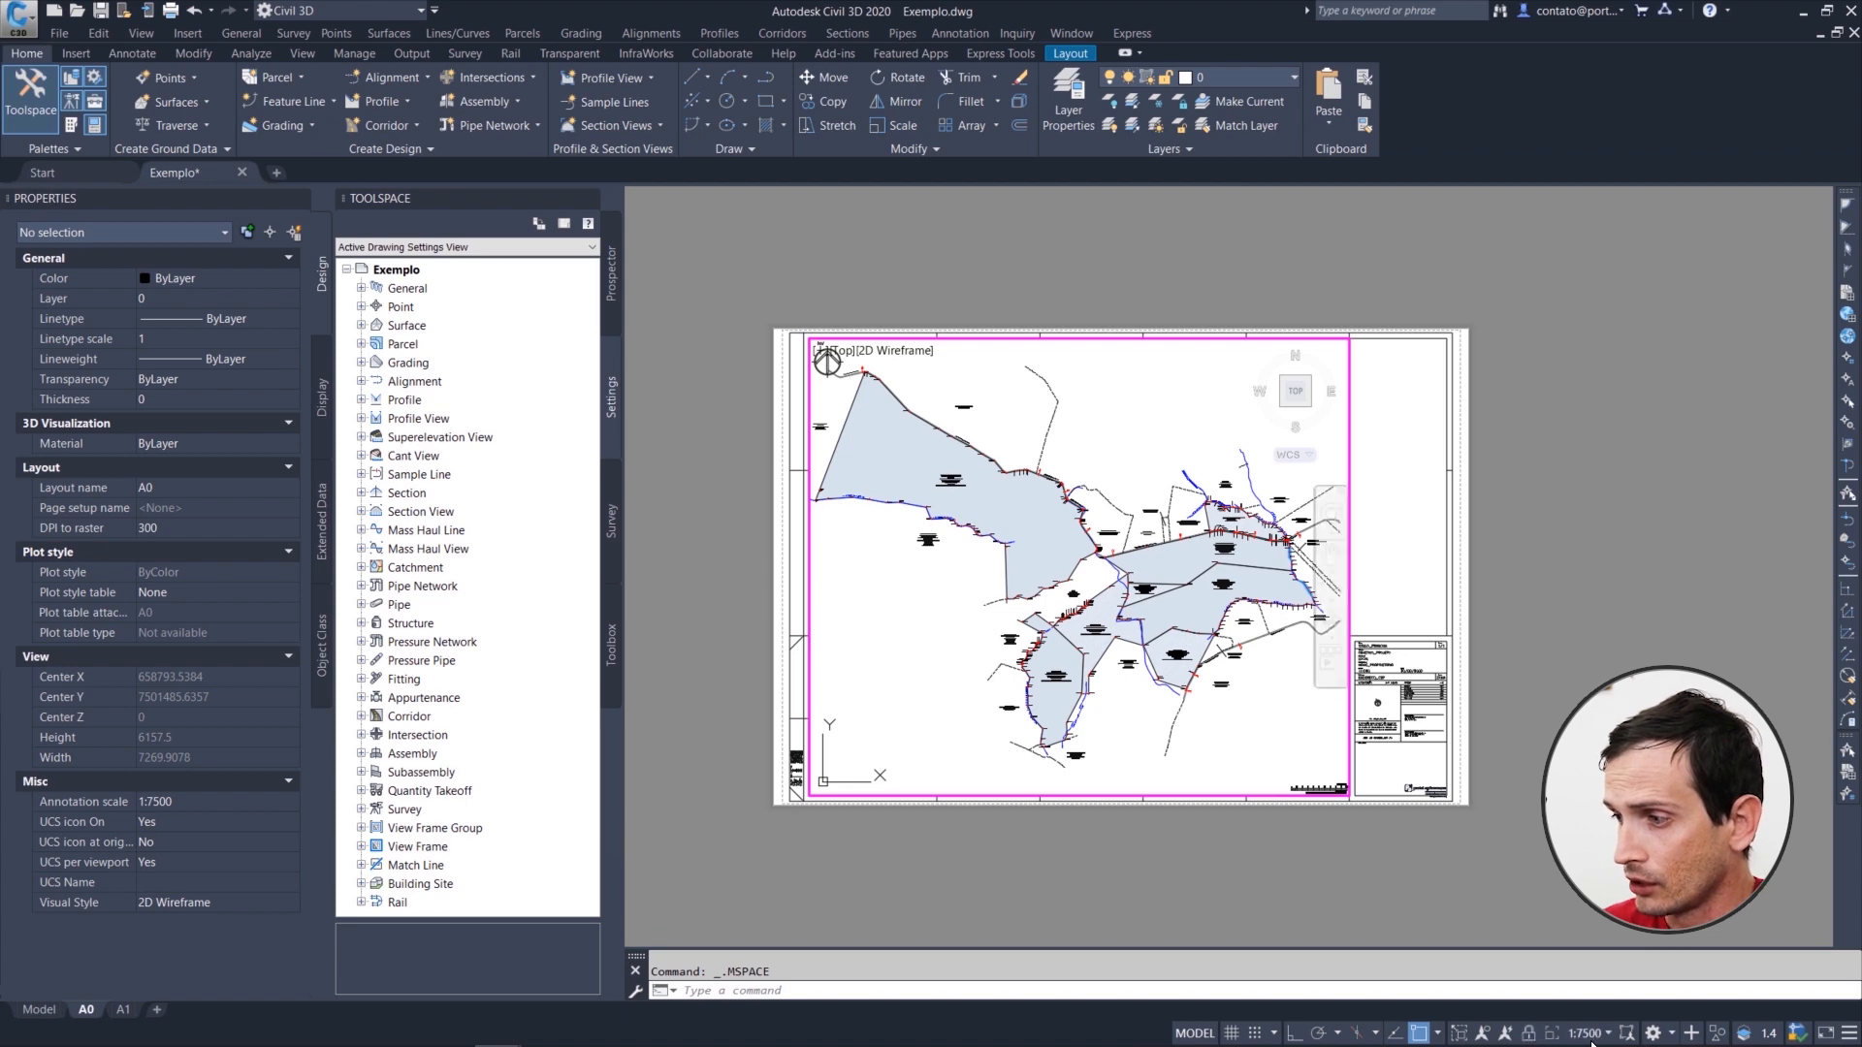
click(1592, 1033)
click(1588, 520)
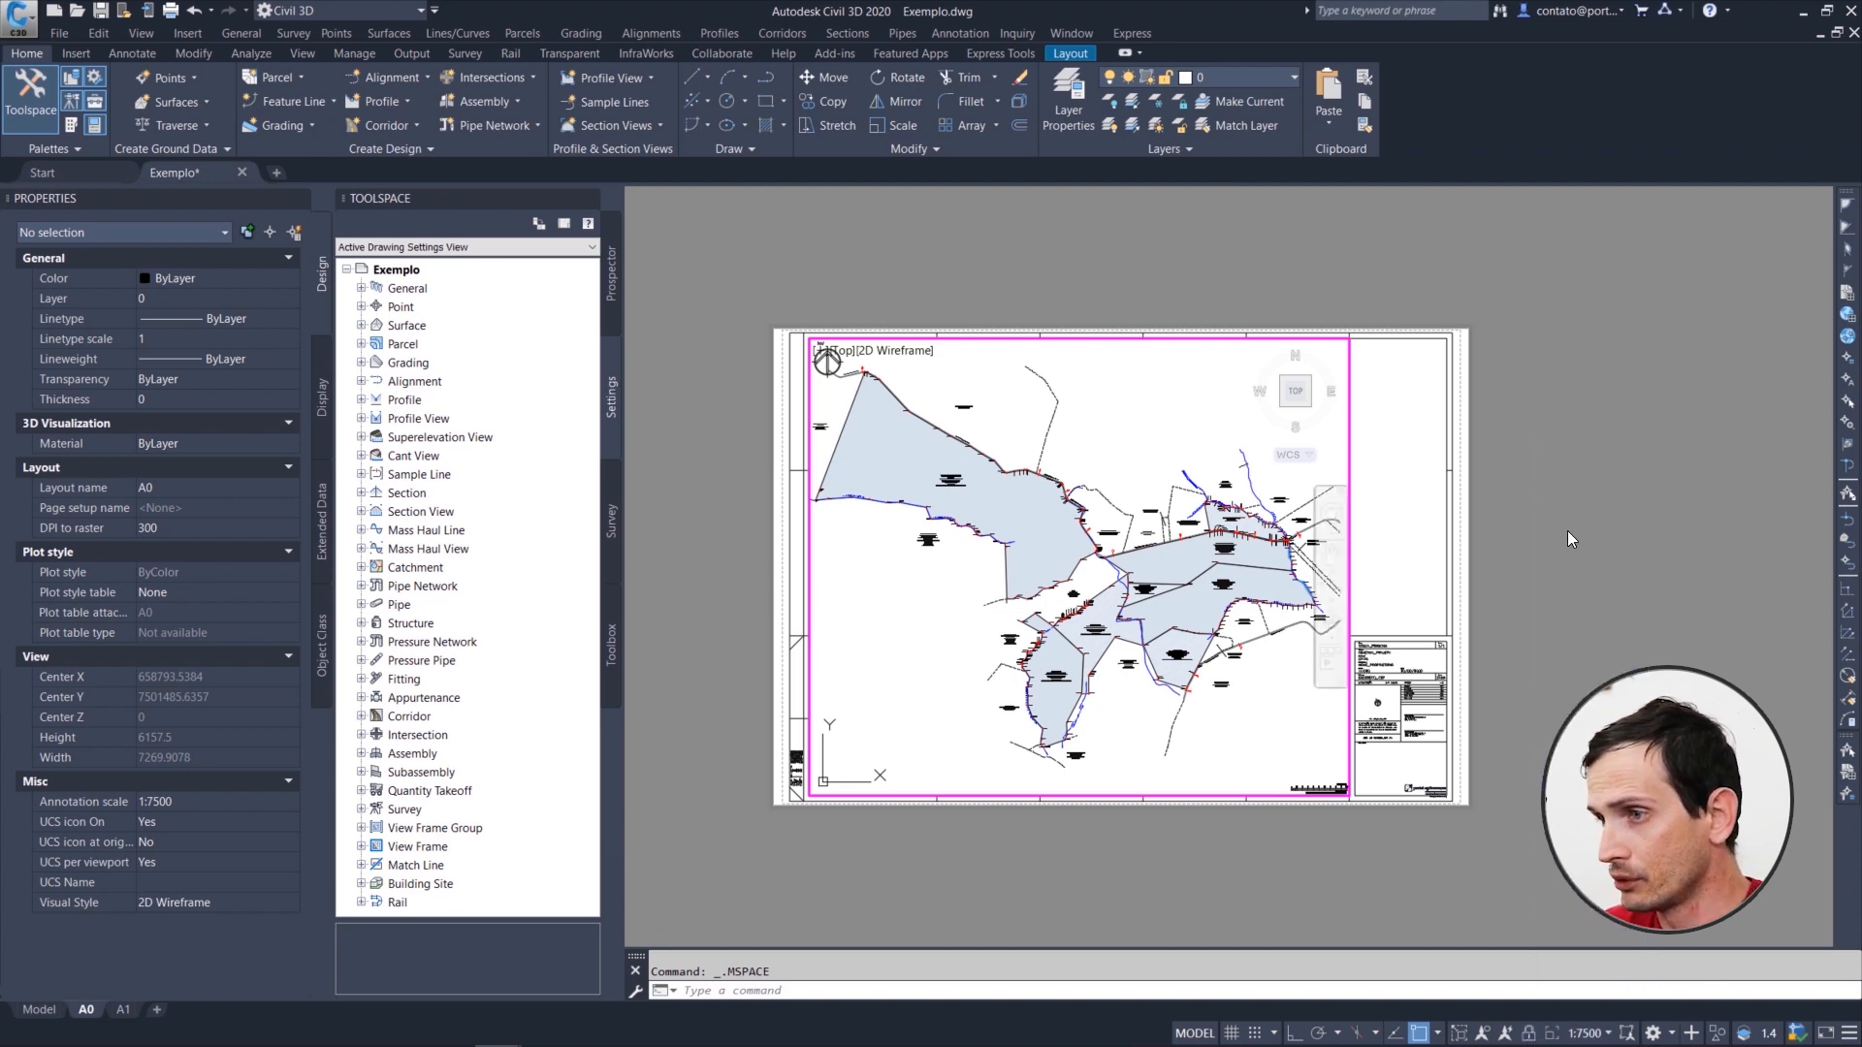
mouse_move(1125, 602)
middle_down()
mouse_move(1084, 571)
mouse_move(1257, 679)
middle_up()
mouse_move(1257, 680)
mouse_down()
mouse_move(1229, 669)
mouse_move(1240, 680)
mouse_up()
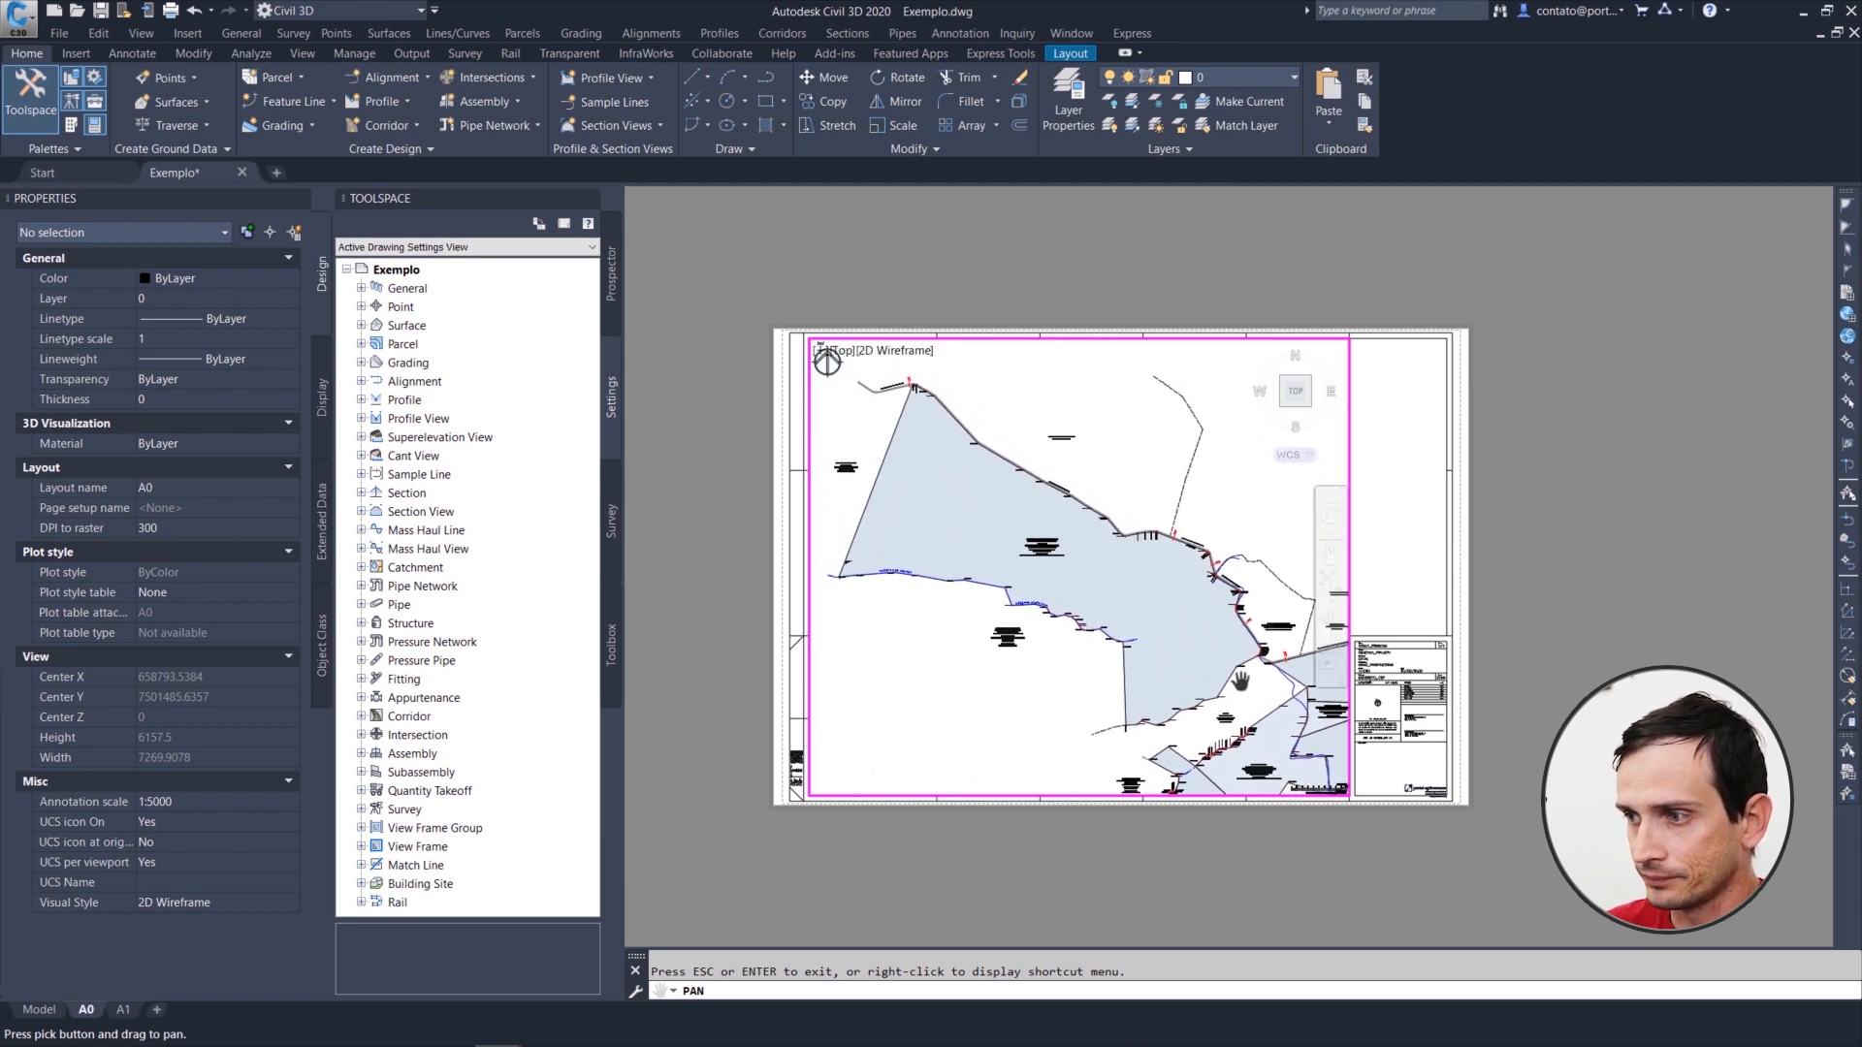
key(Escape)
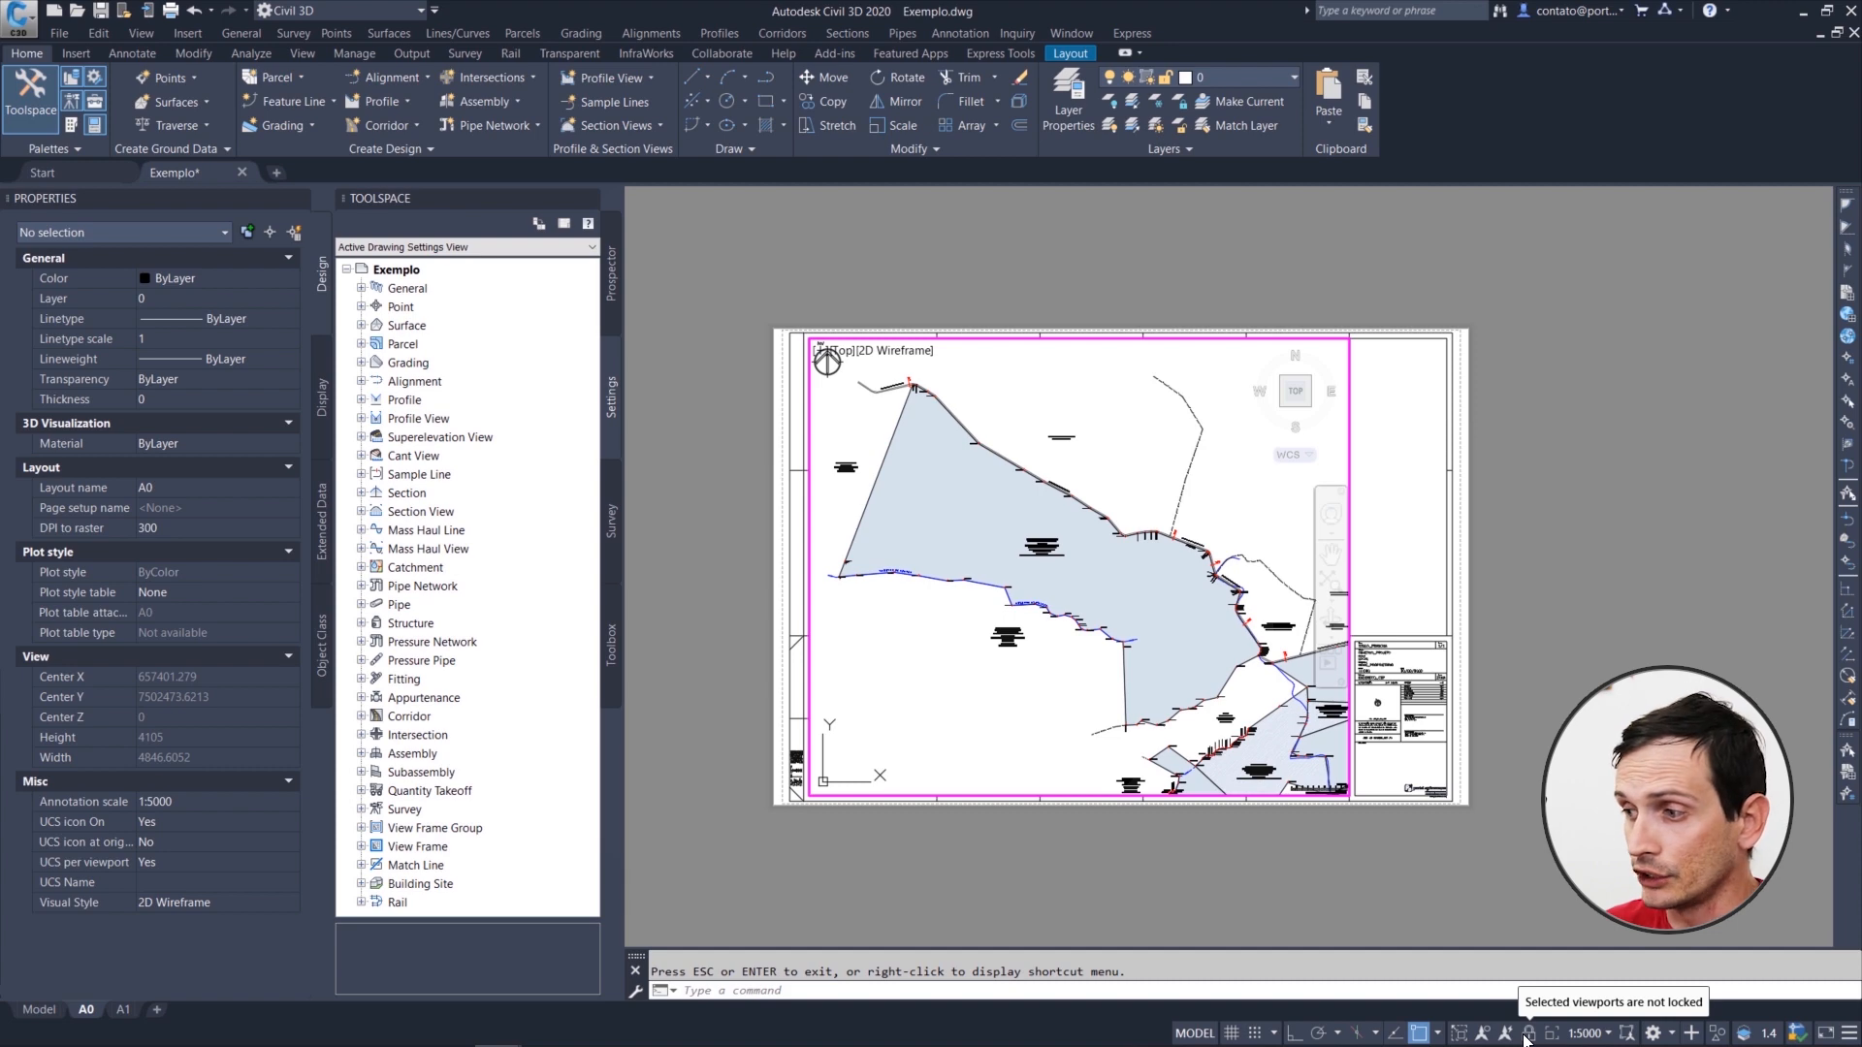
double_click(1466, 816)
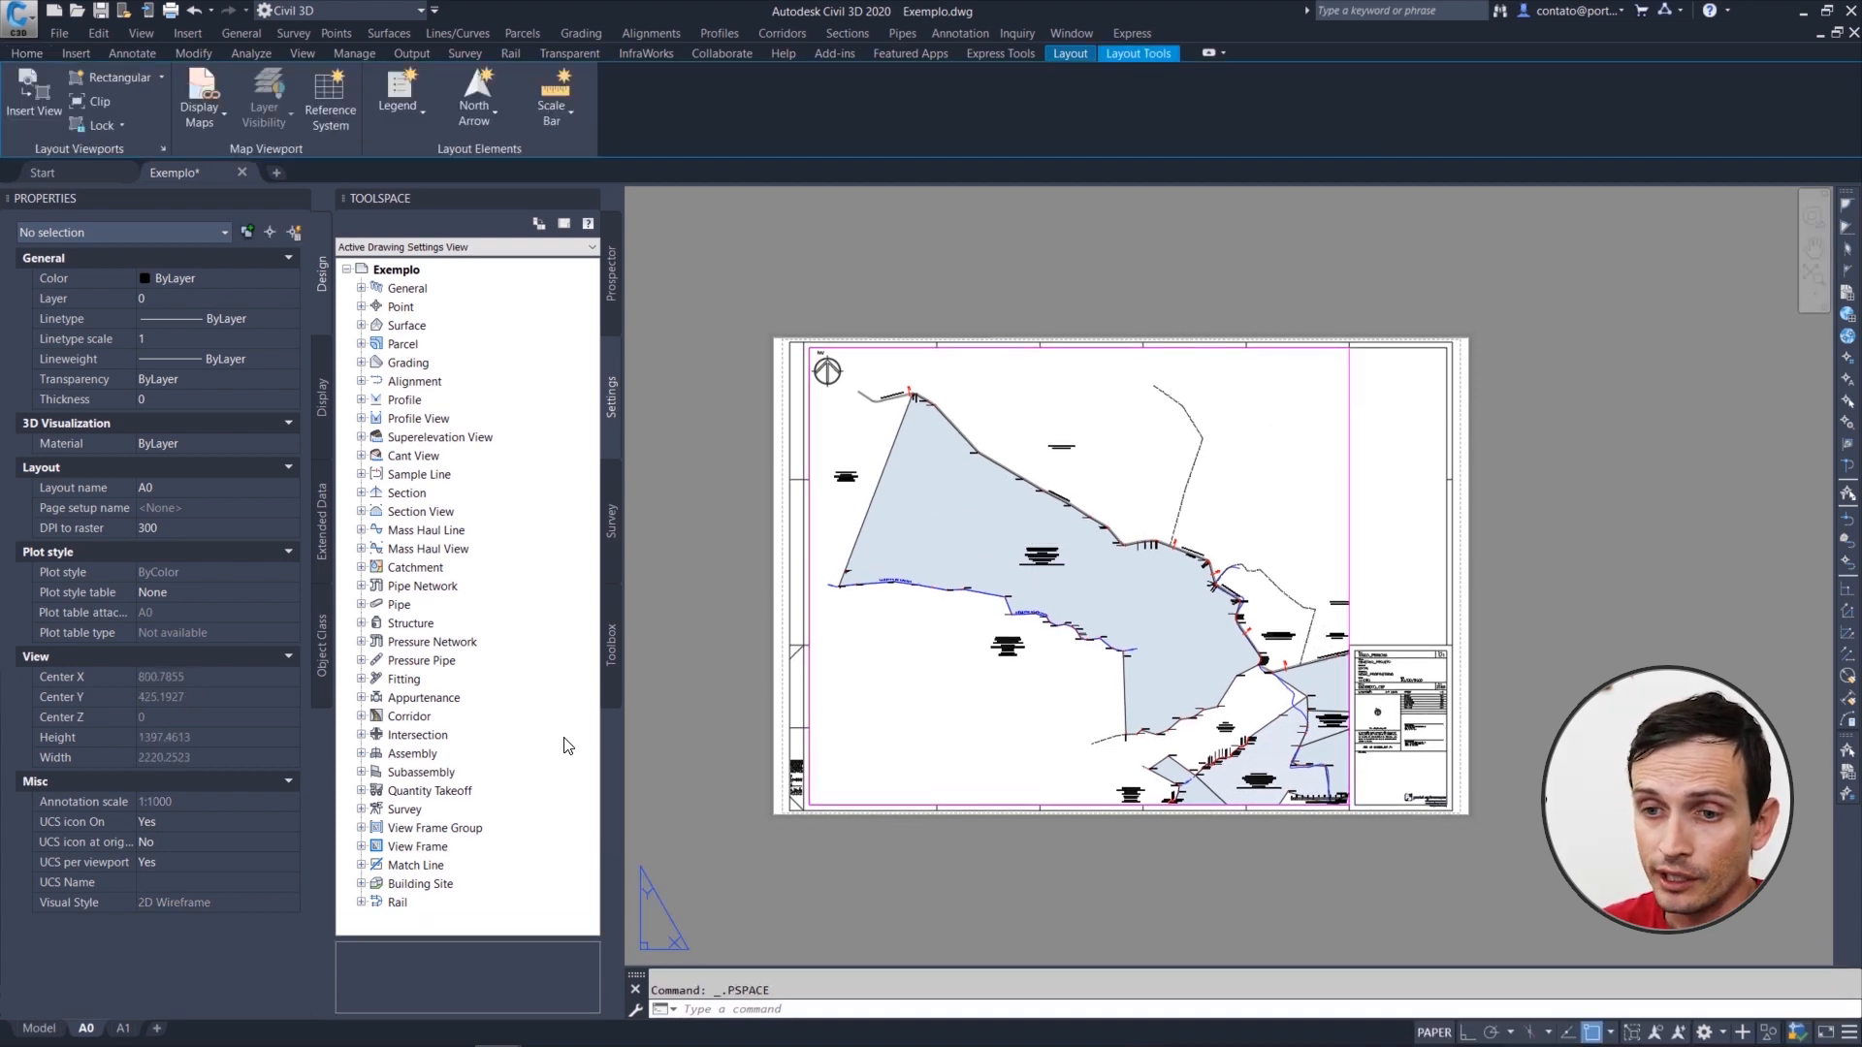
Step: Insert another A0 layout from the template file Pranchas PA.dwg
right_click(85, 1030)
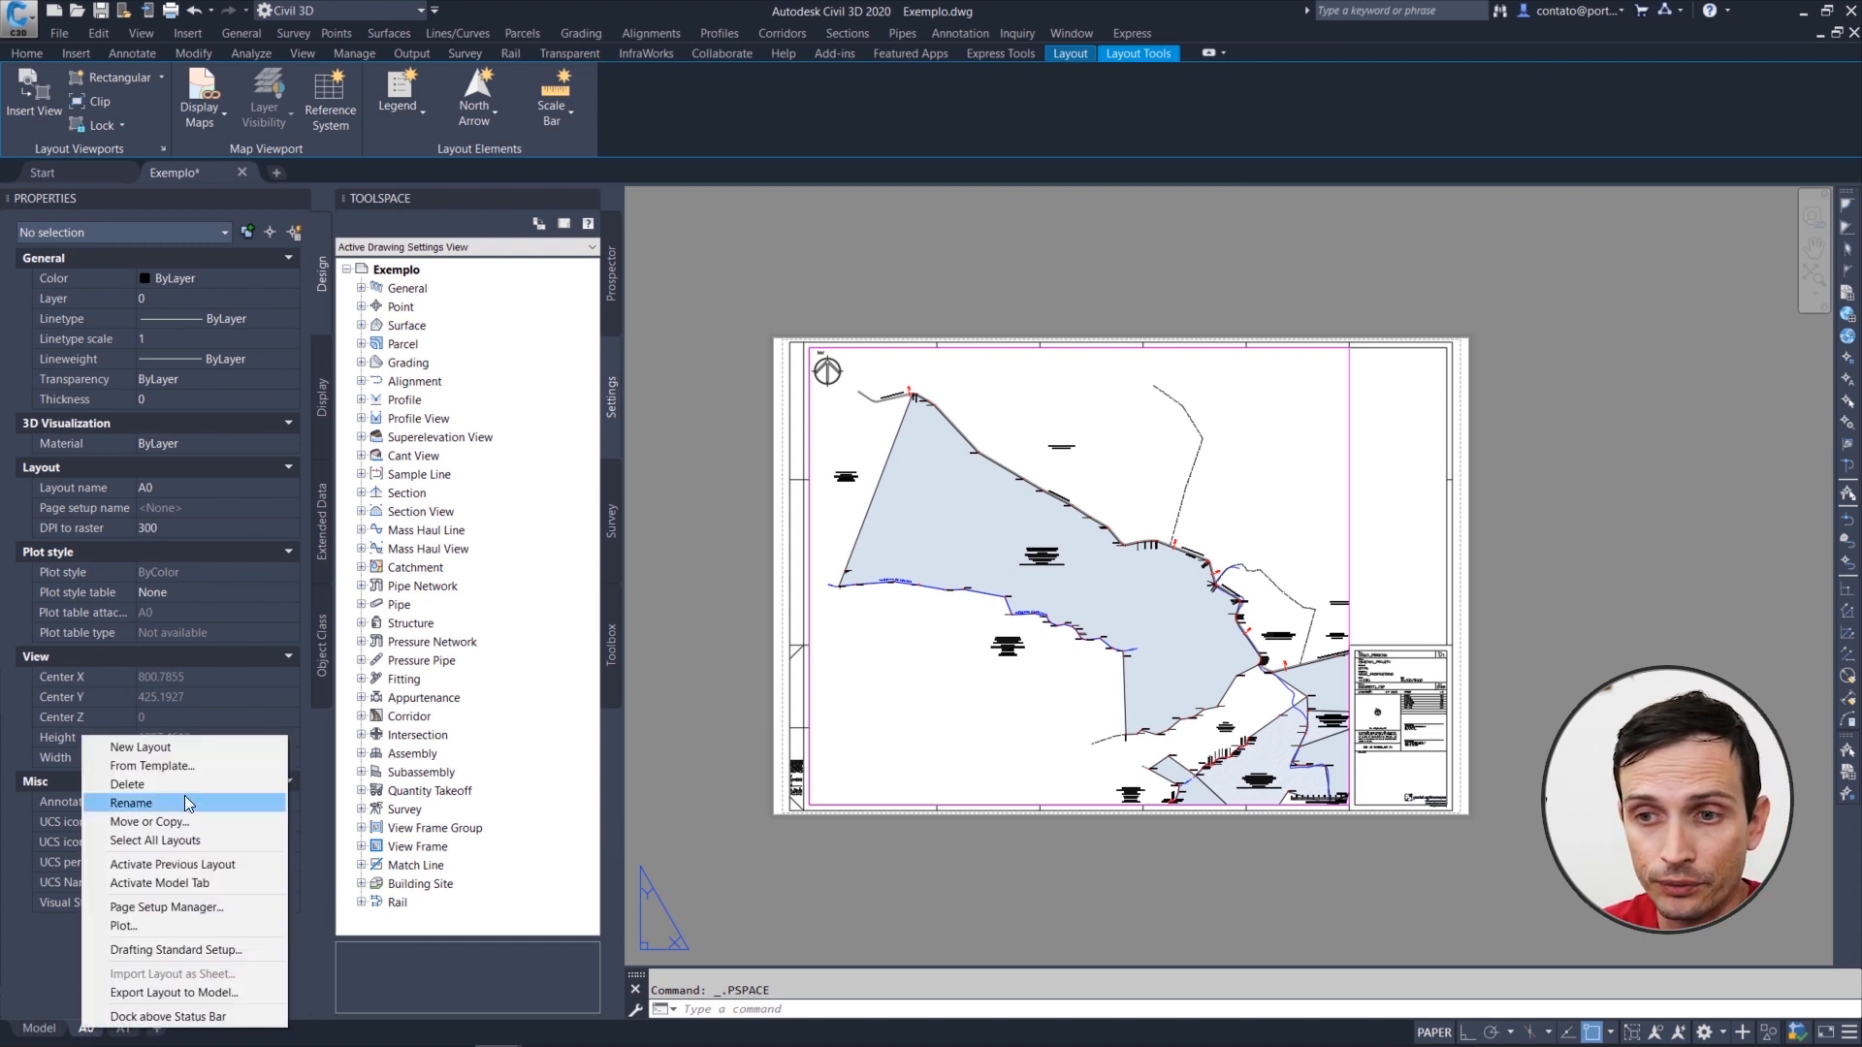
click(147, 768)
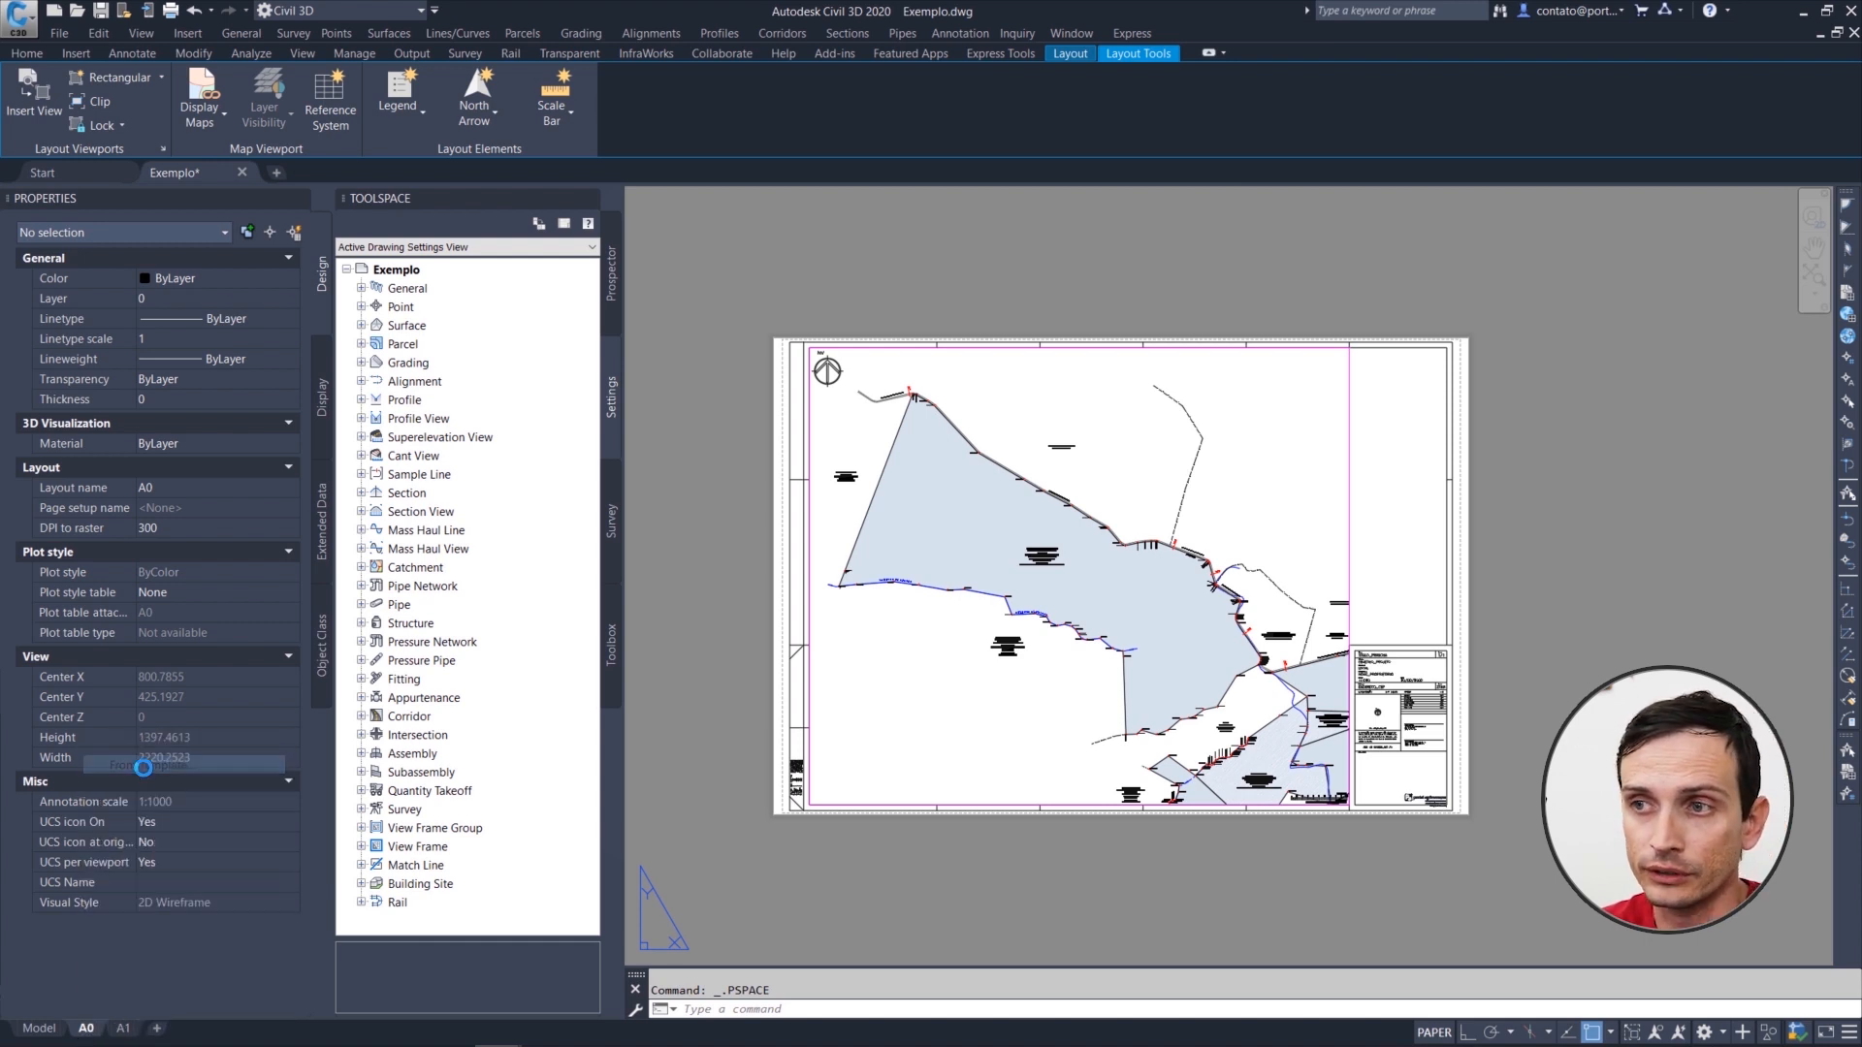
click(884, 537)
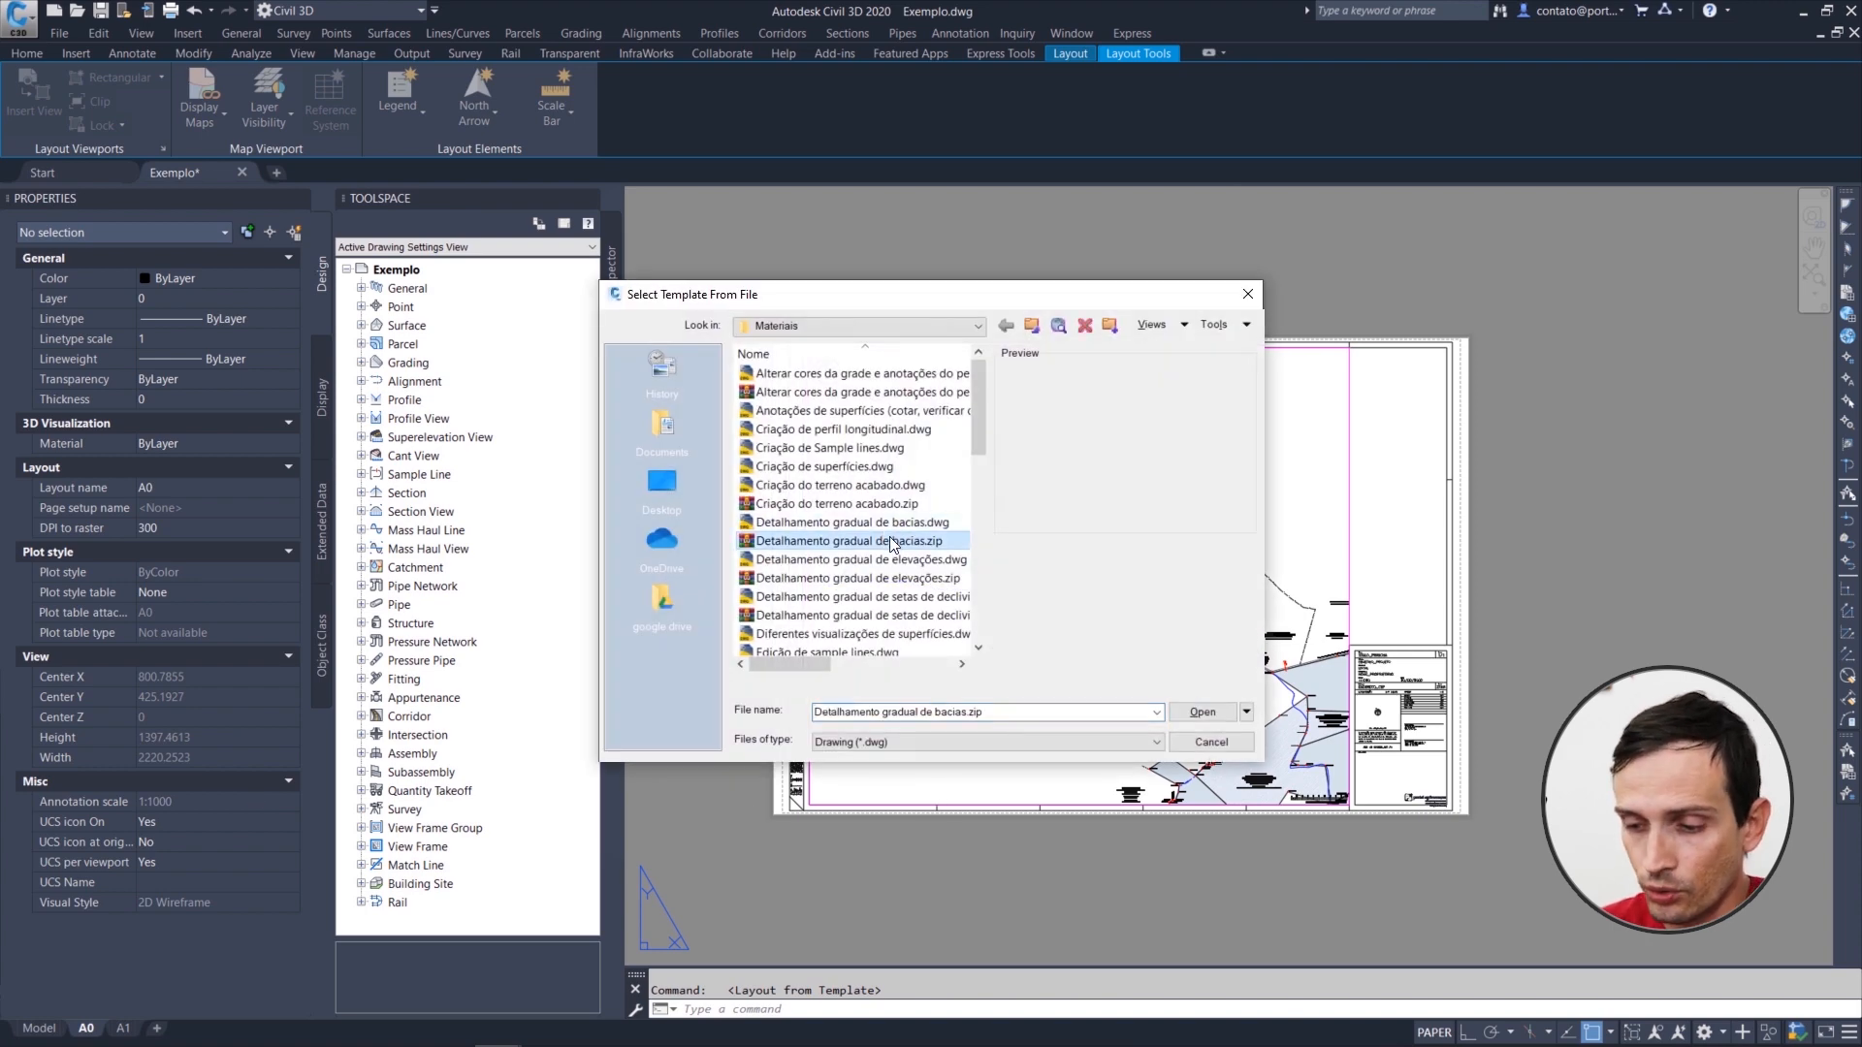
scroll(884, 536, down, 5)
click(891, 540)
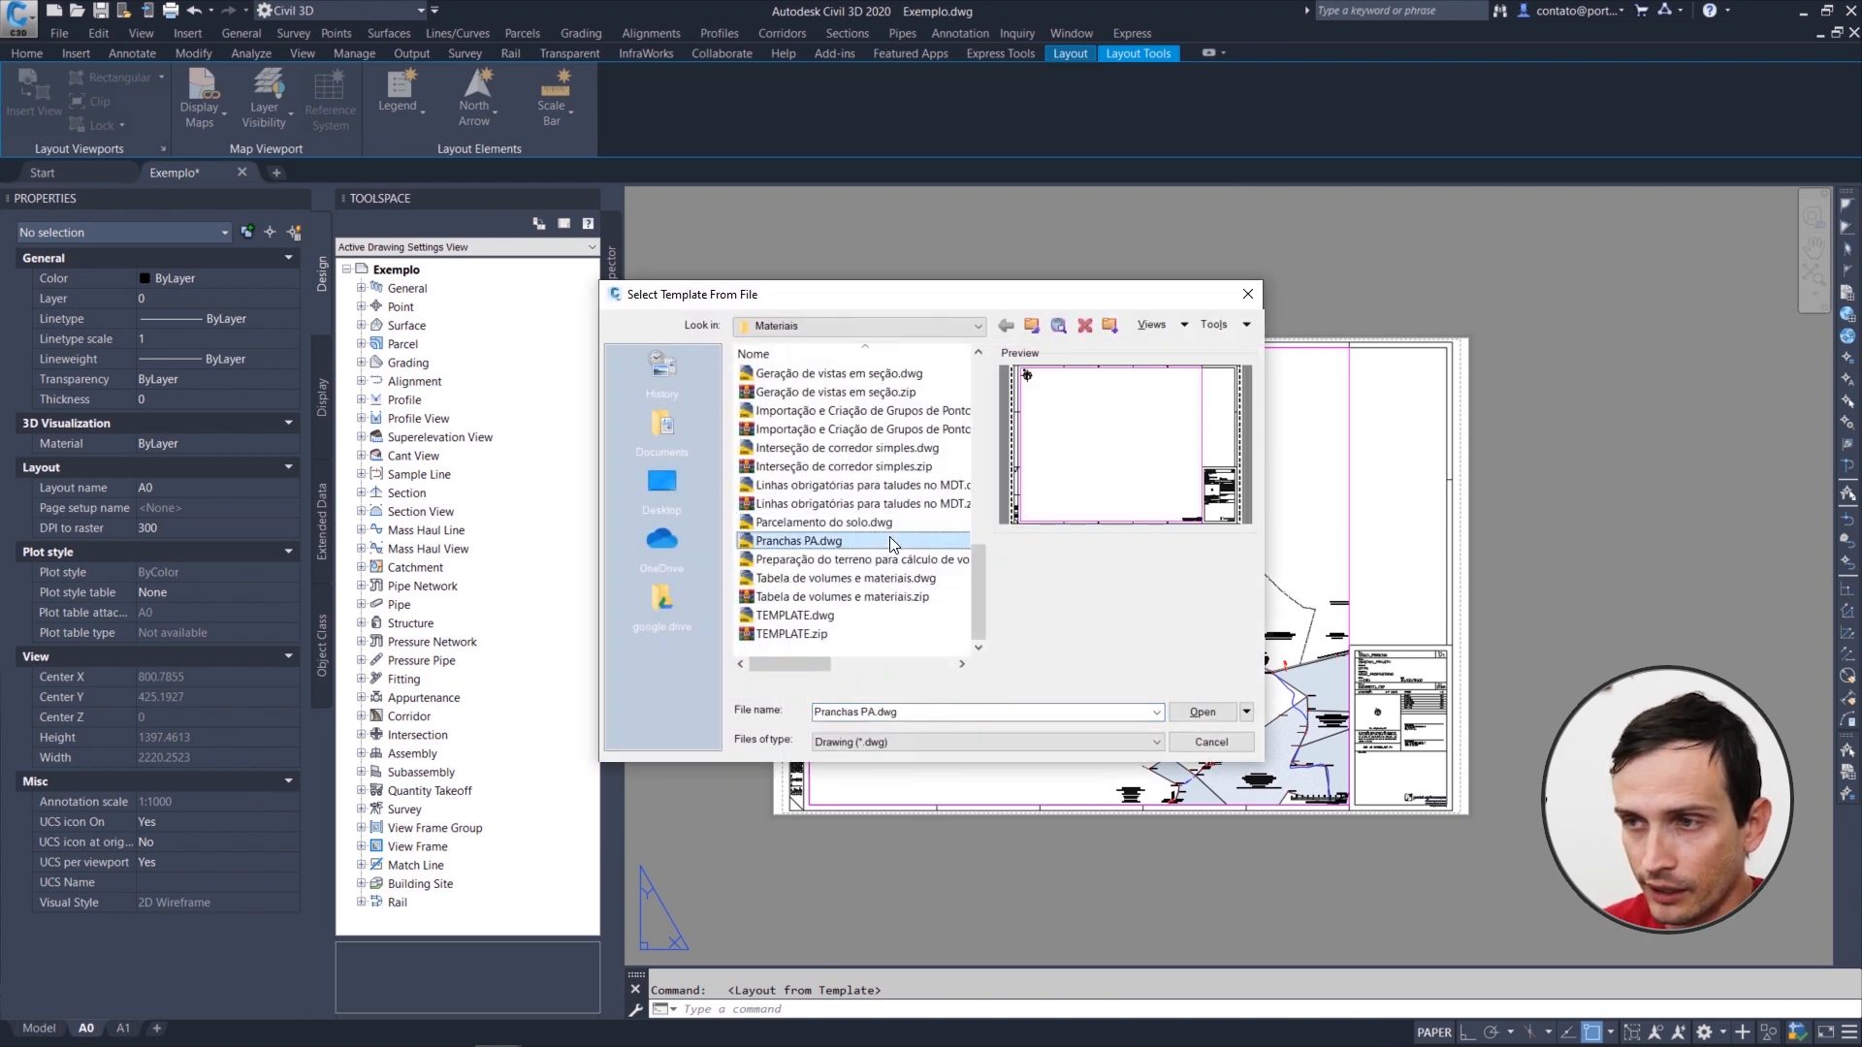
click(1201, 715)
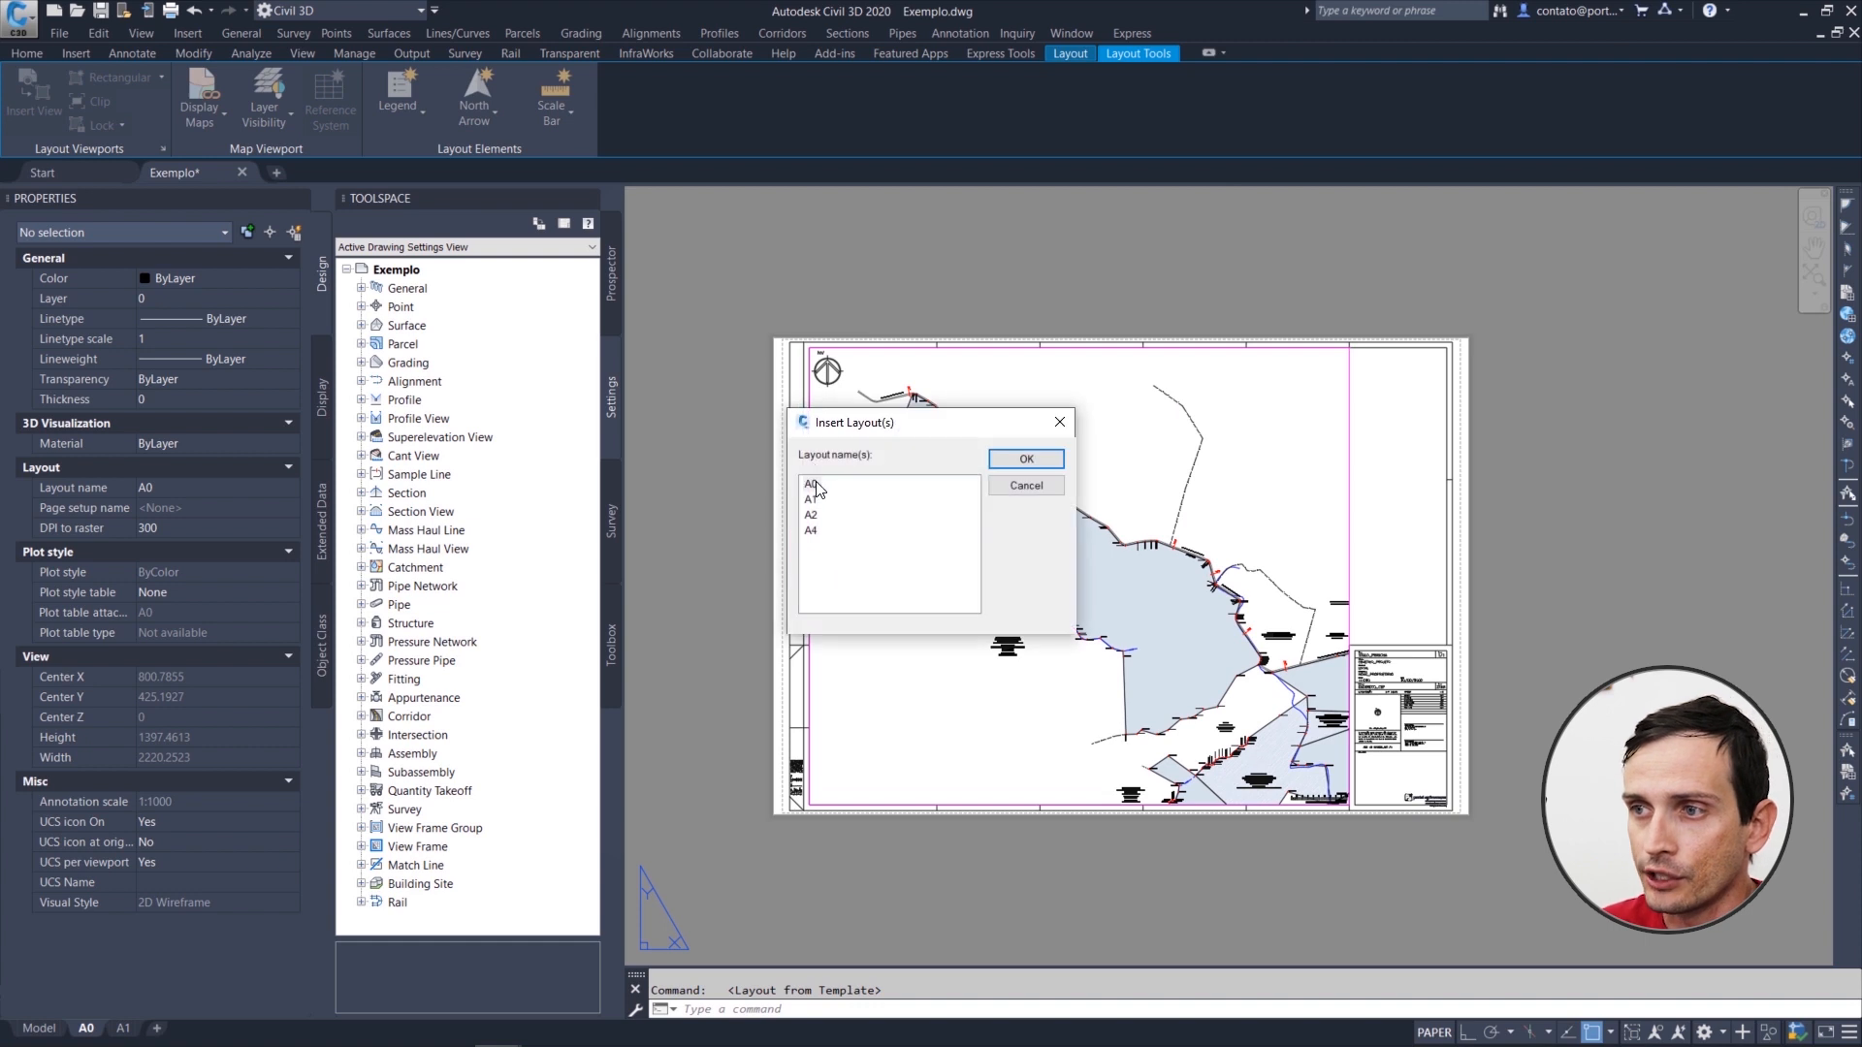
click(1023, 460)
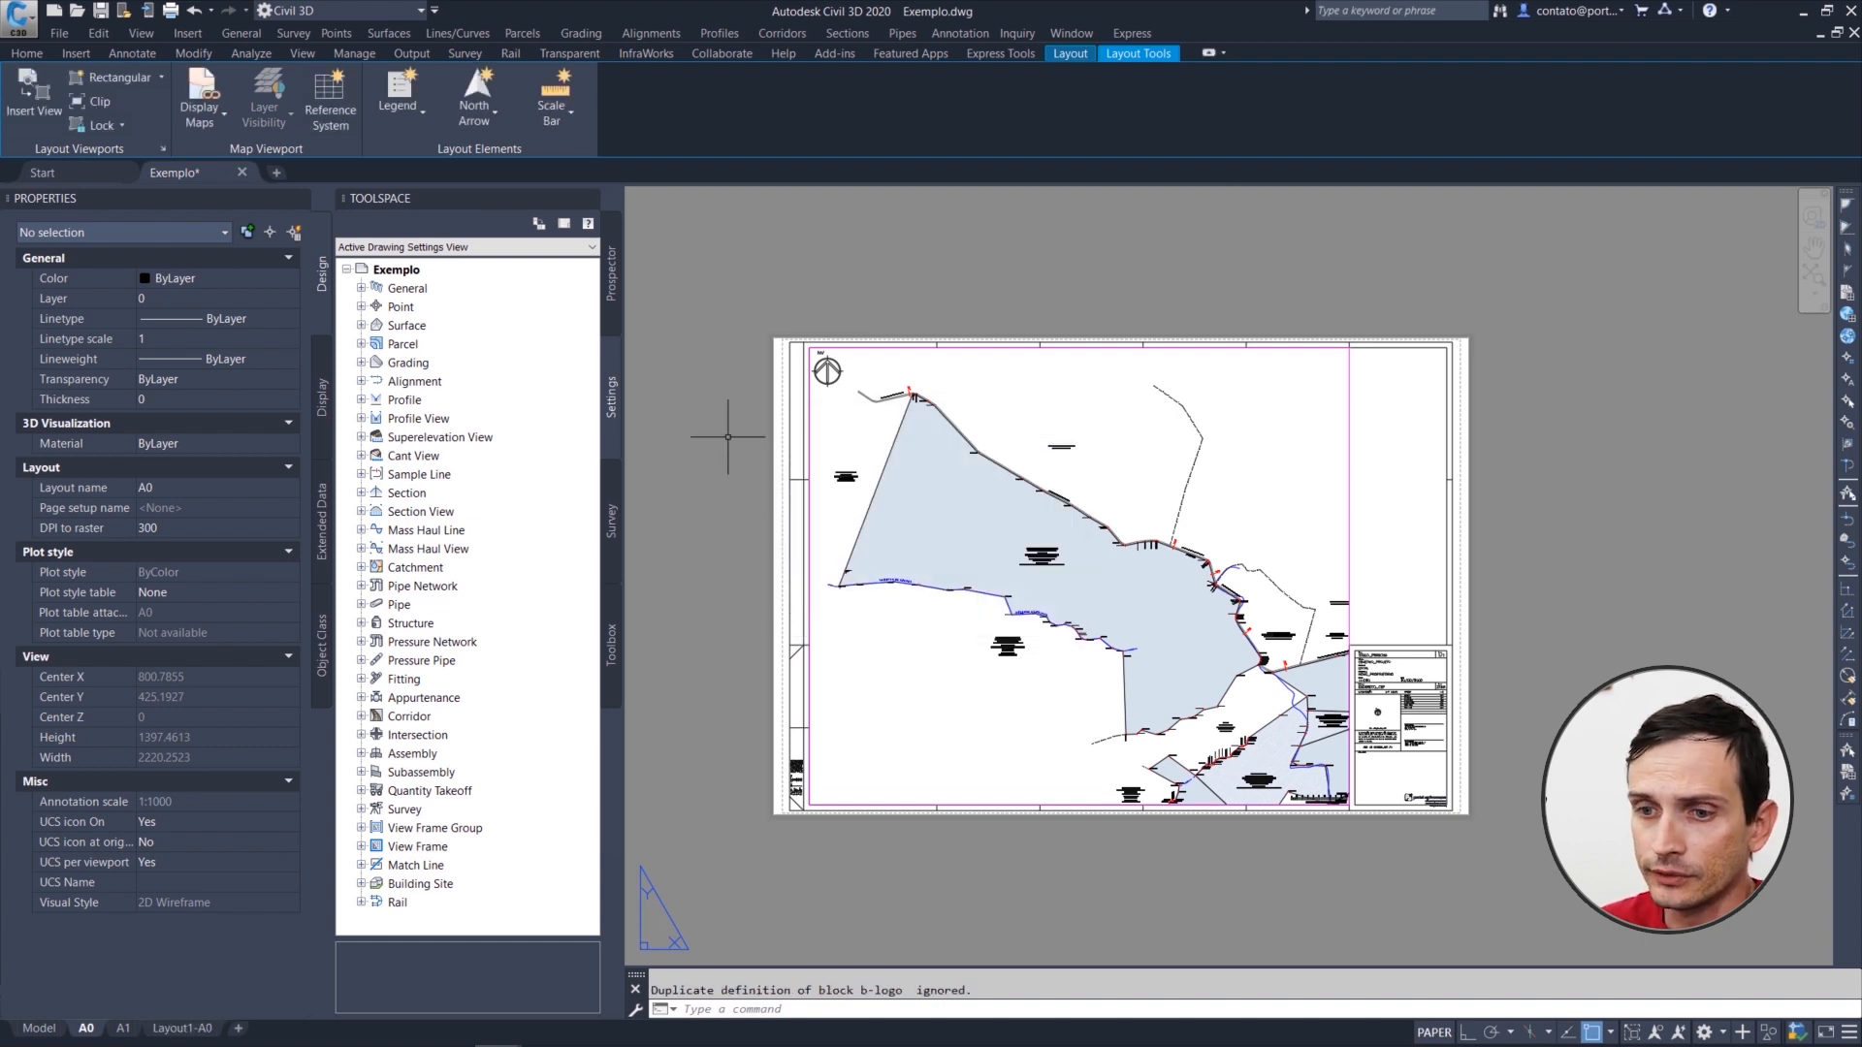
Step: Open the Layout1-A0 layout, activate its viewport and zoom it to the drawing extents
click(182, 1029)
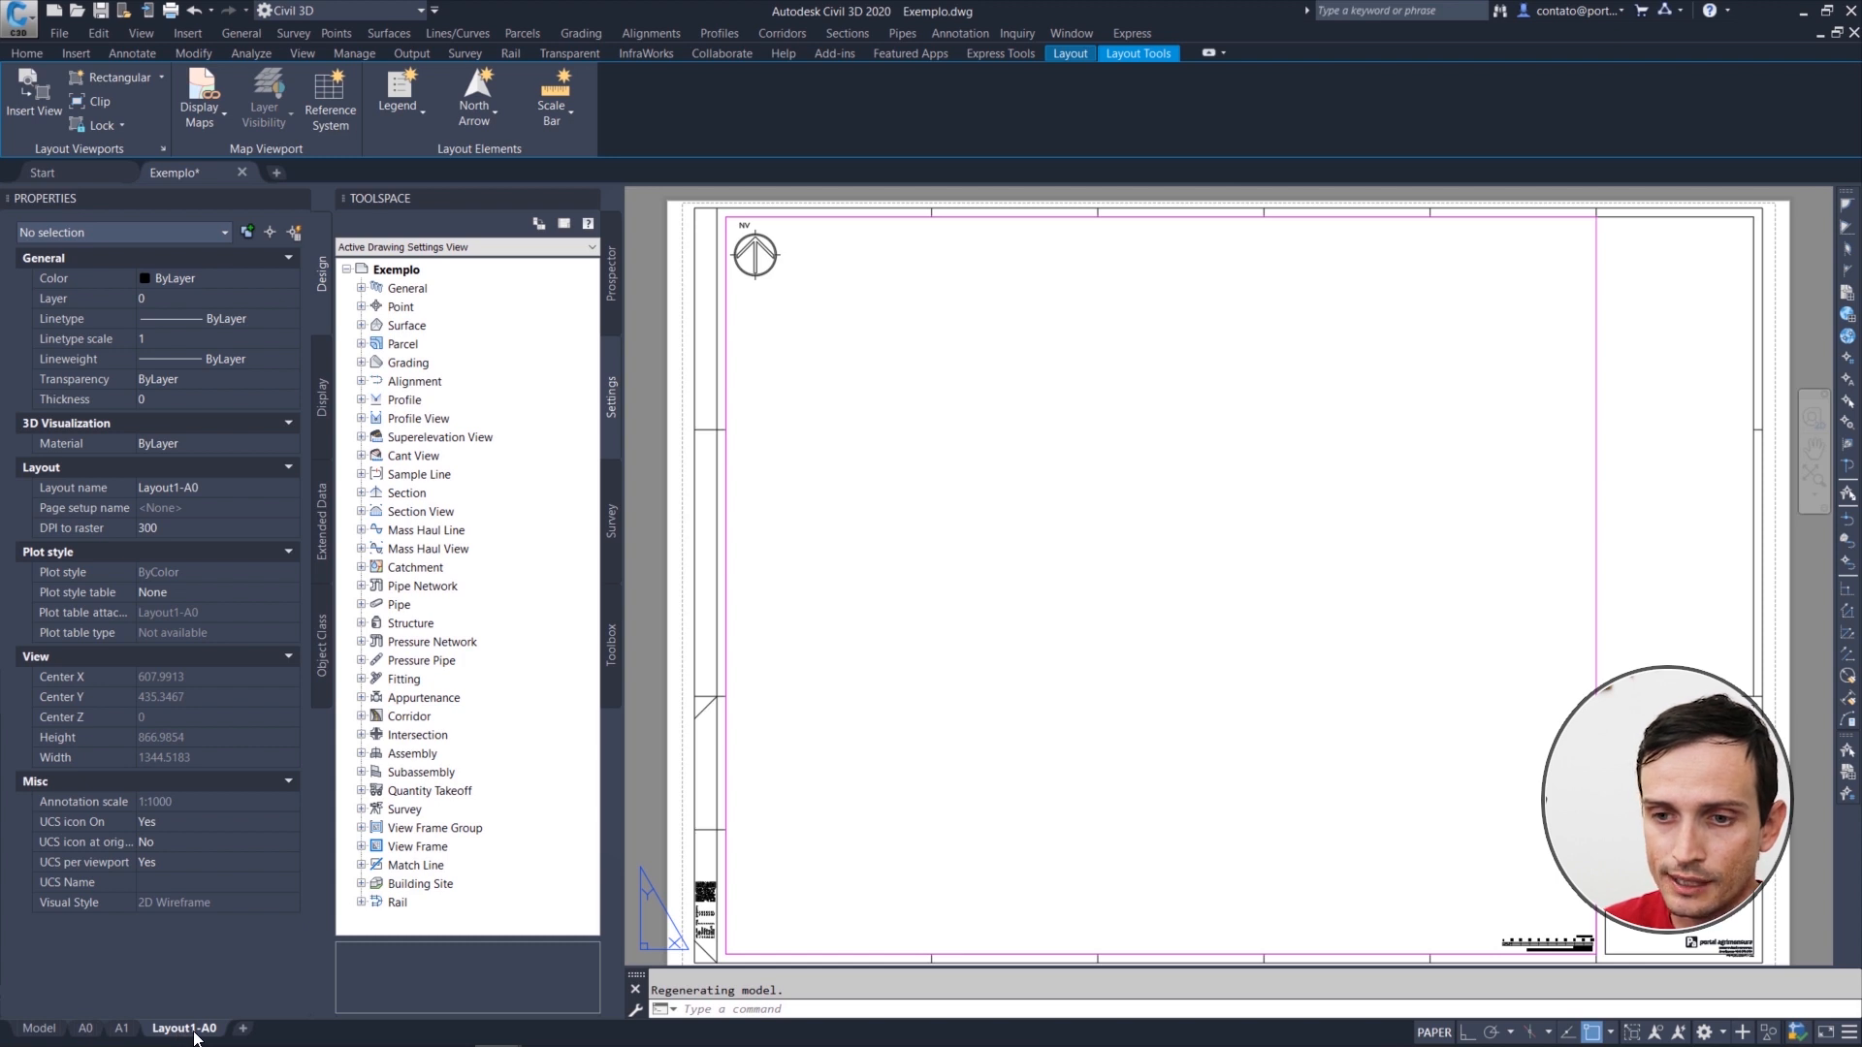
double_click(1050, 588)
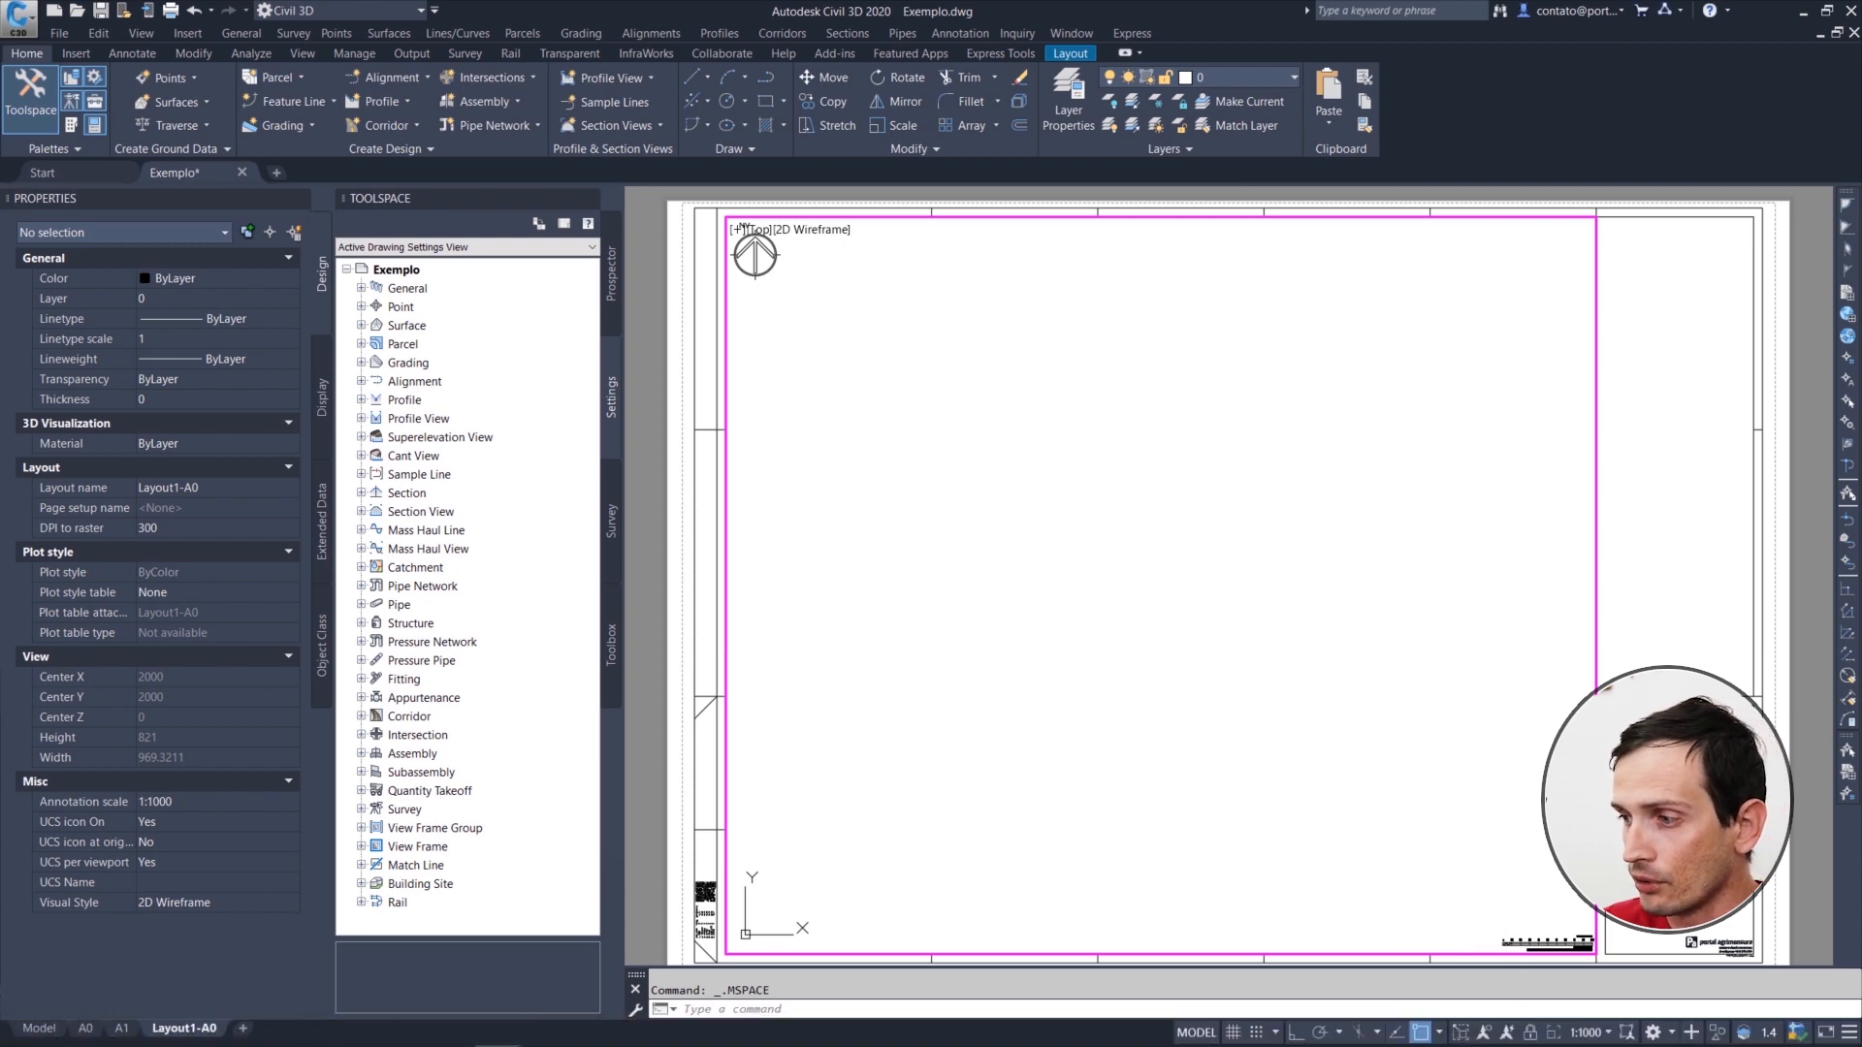
text(ze)
key(Return)
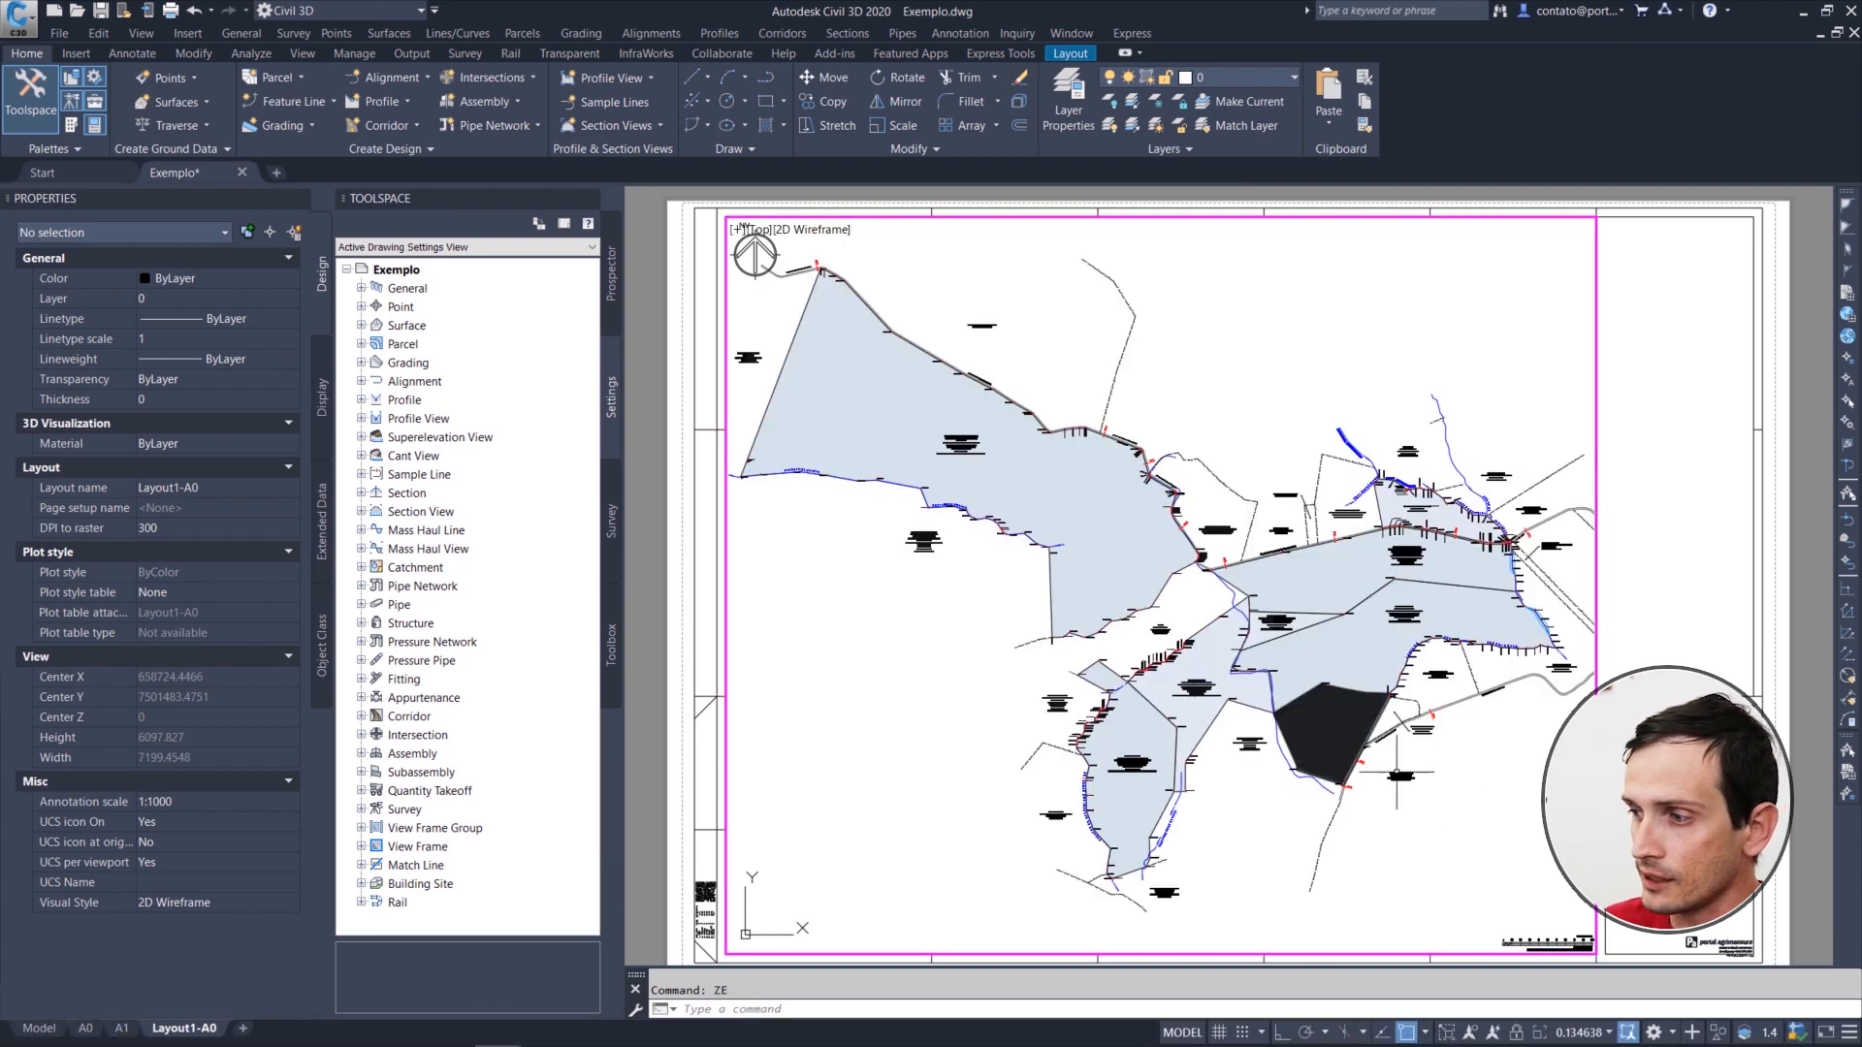
Step: Set the Layout1-A0 viewport's scale to 1:5000 and pan the southern and eastern parcels into the frame
click(1586, 1035)
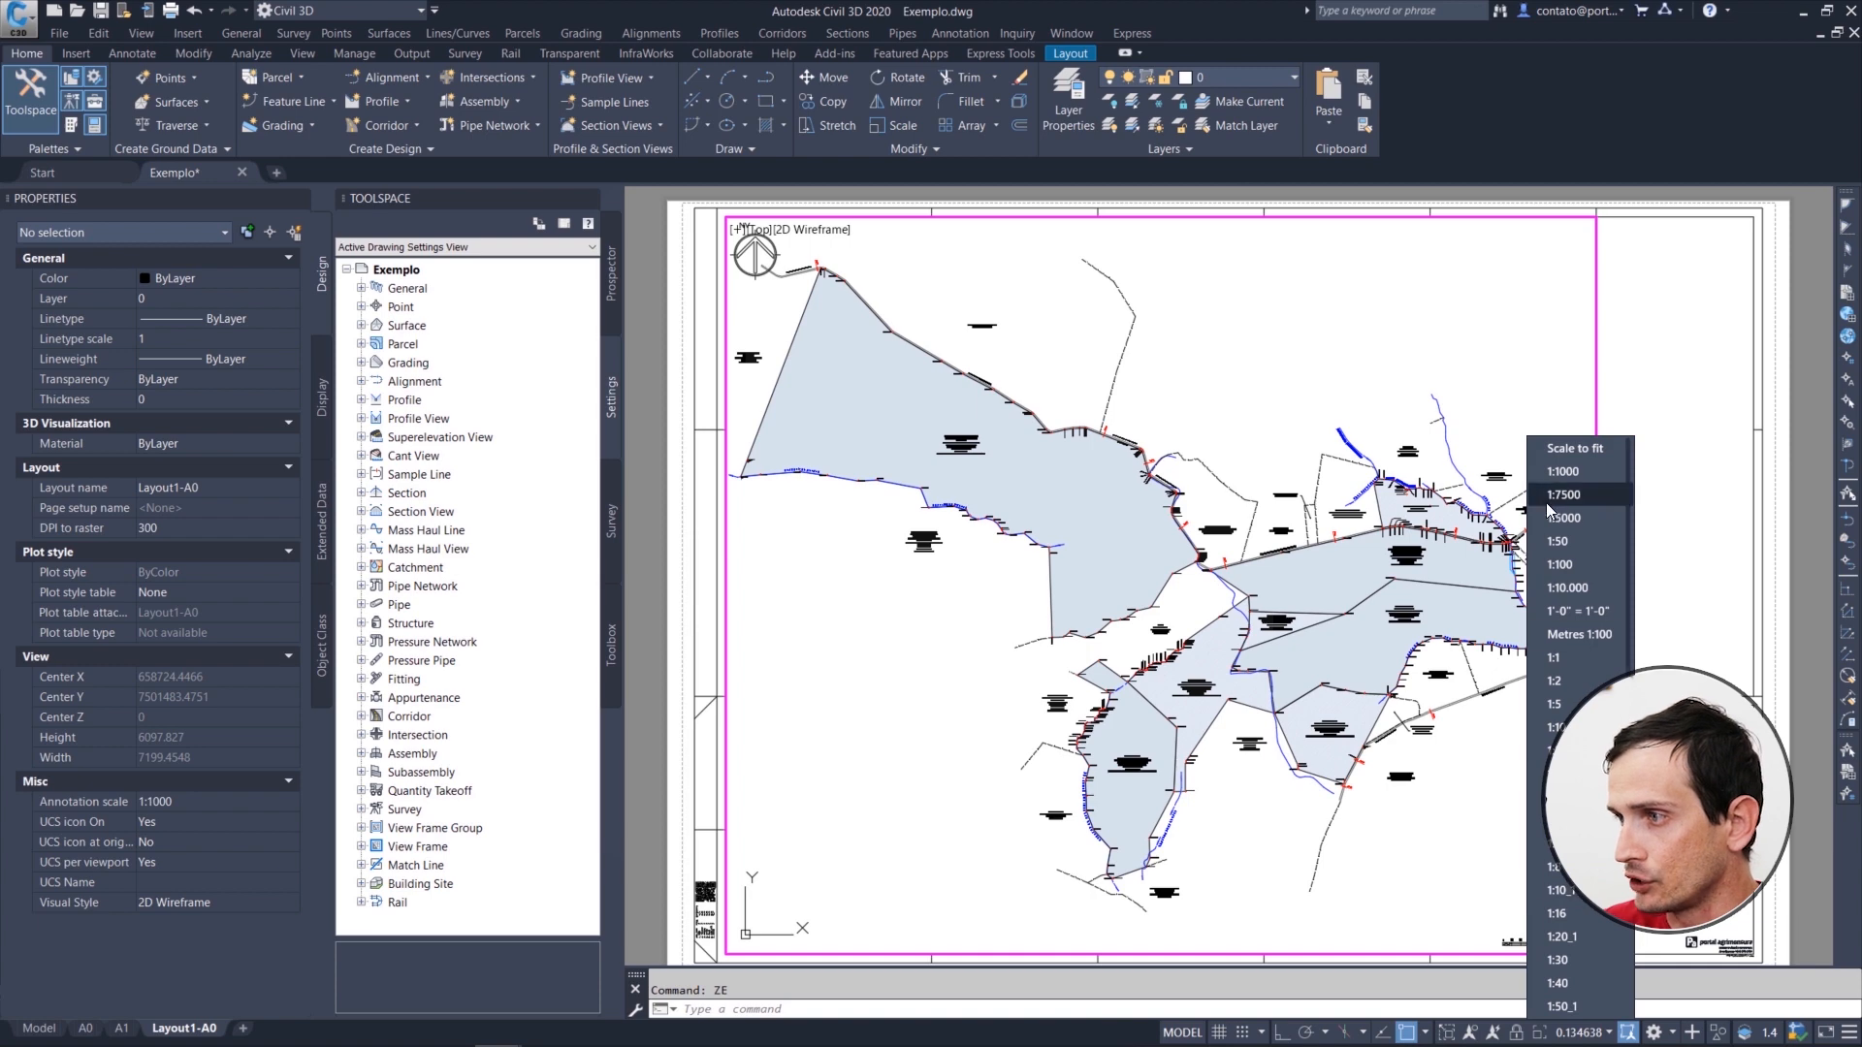
click(1579, 514)
text(p)
key(Return)
drag(1183, 713, 965, 574)
key(Escape)
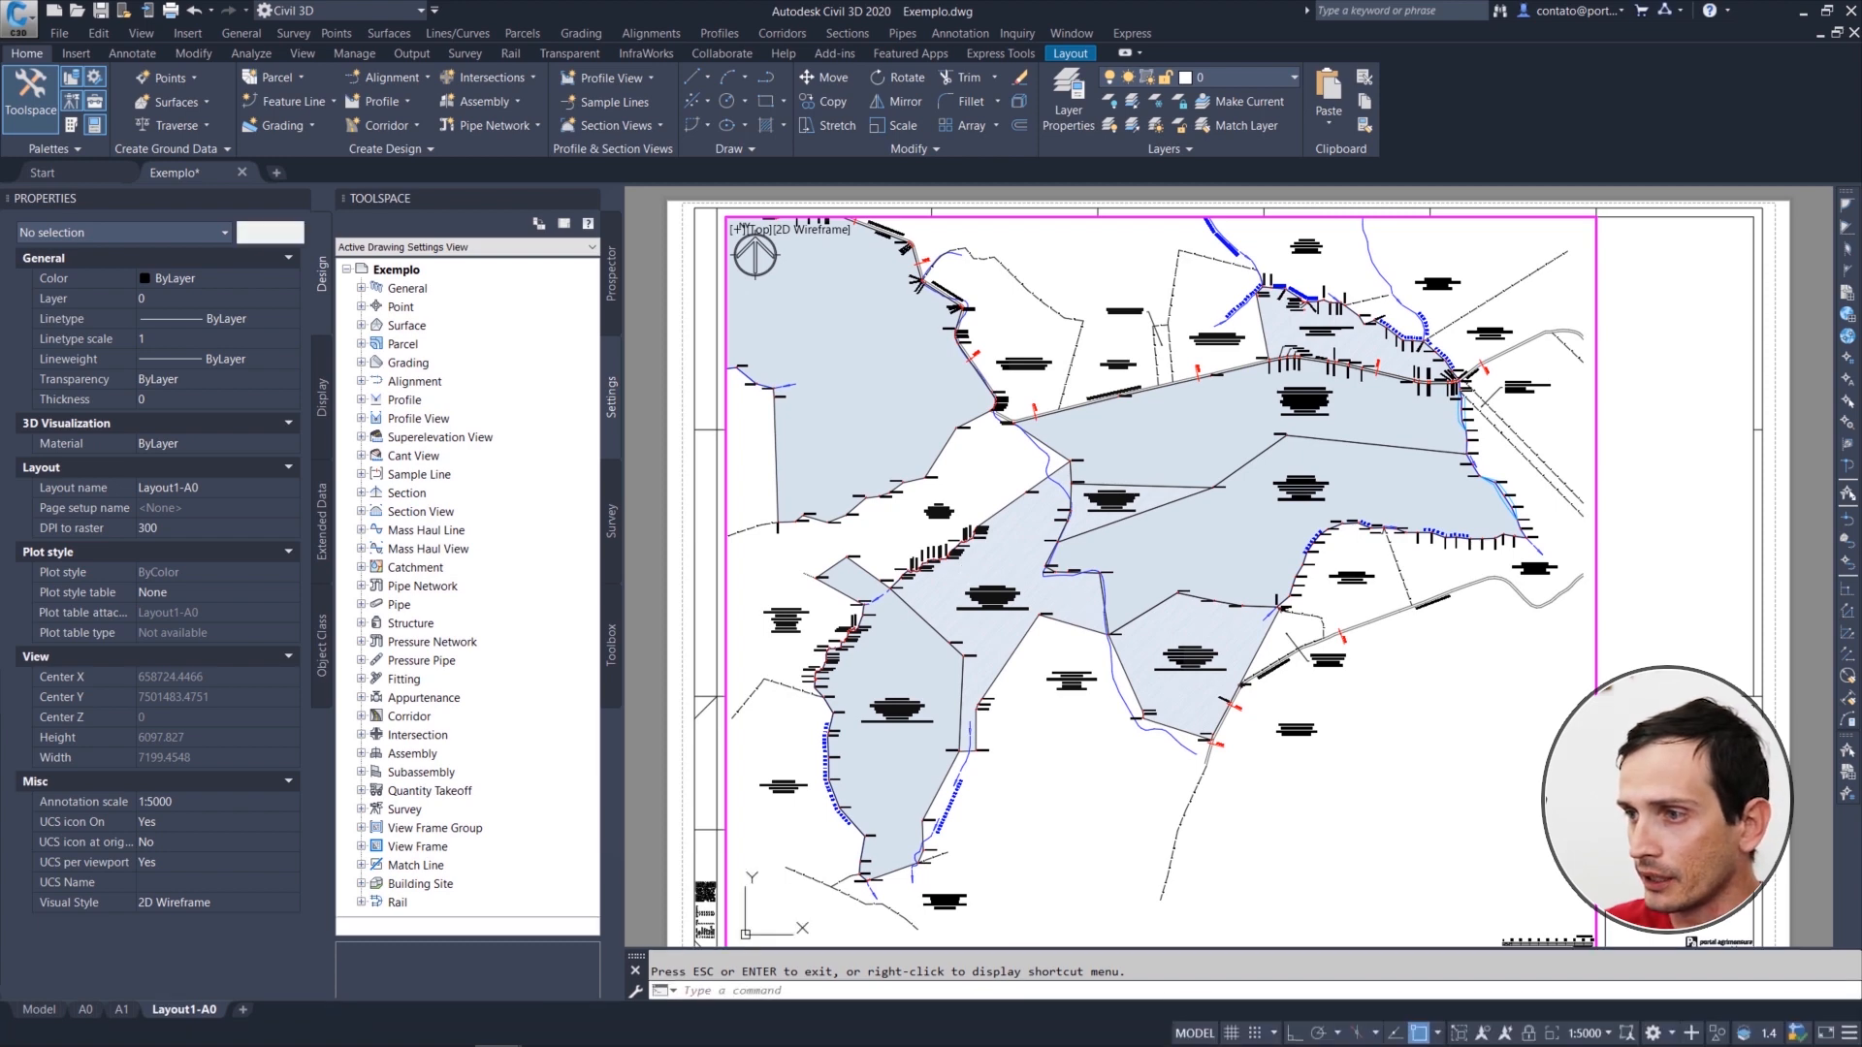
Step: Return to paper space in Layout1-A0 and zoom to the extents of the sheet
double_click(1638, 582)
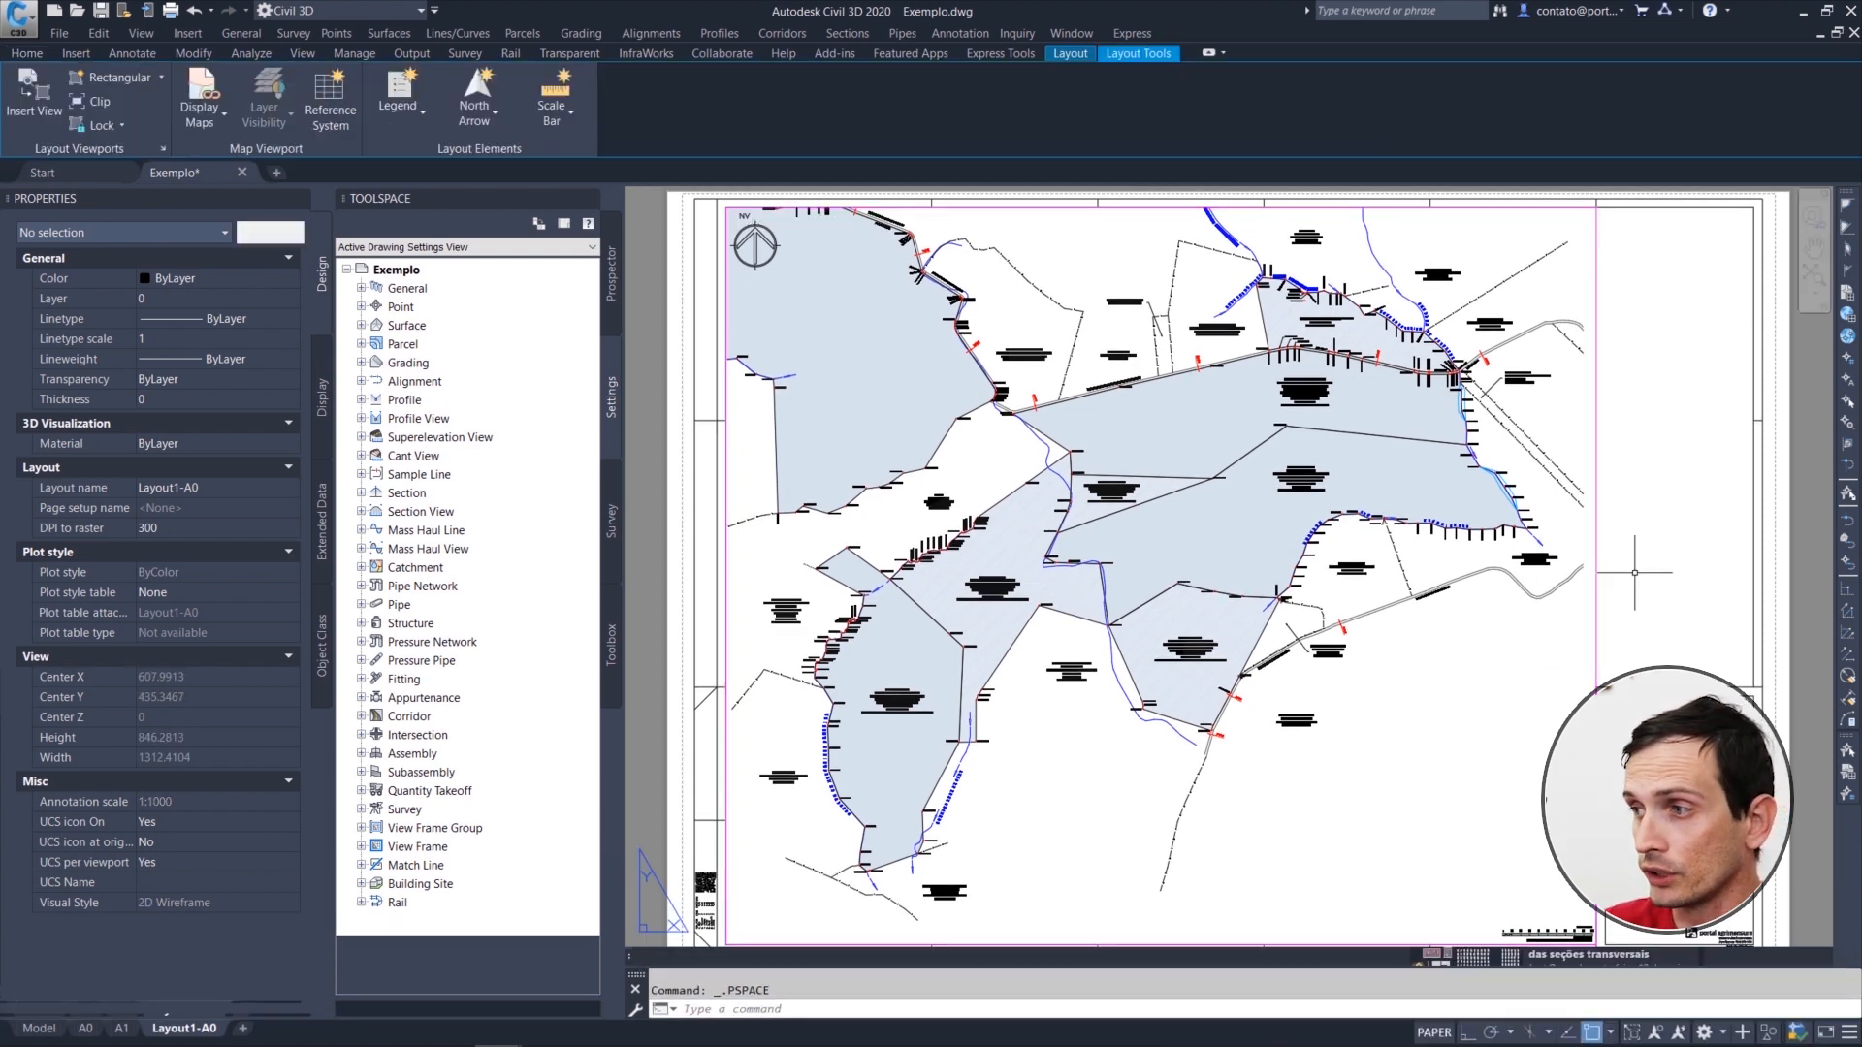
scroll(1243, 647, down, 2)
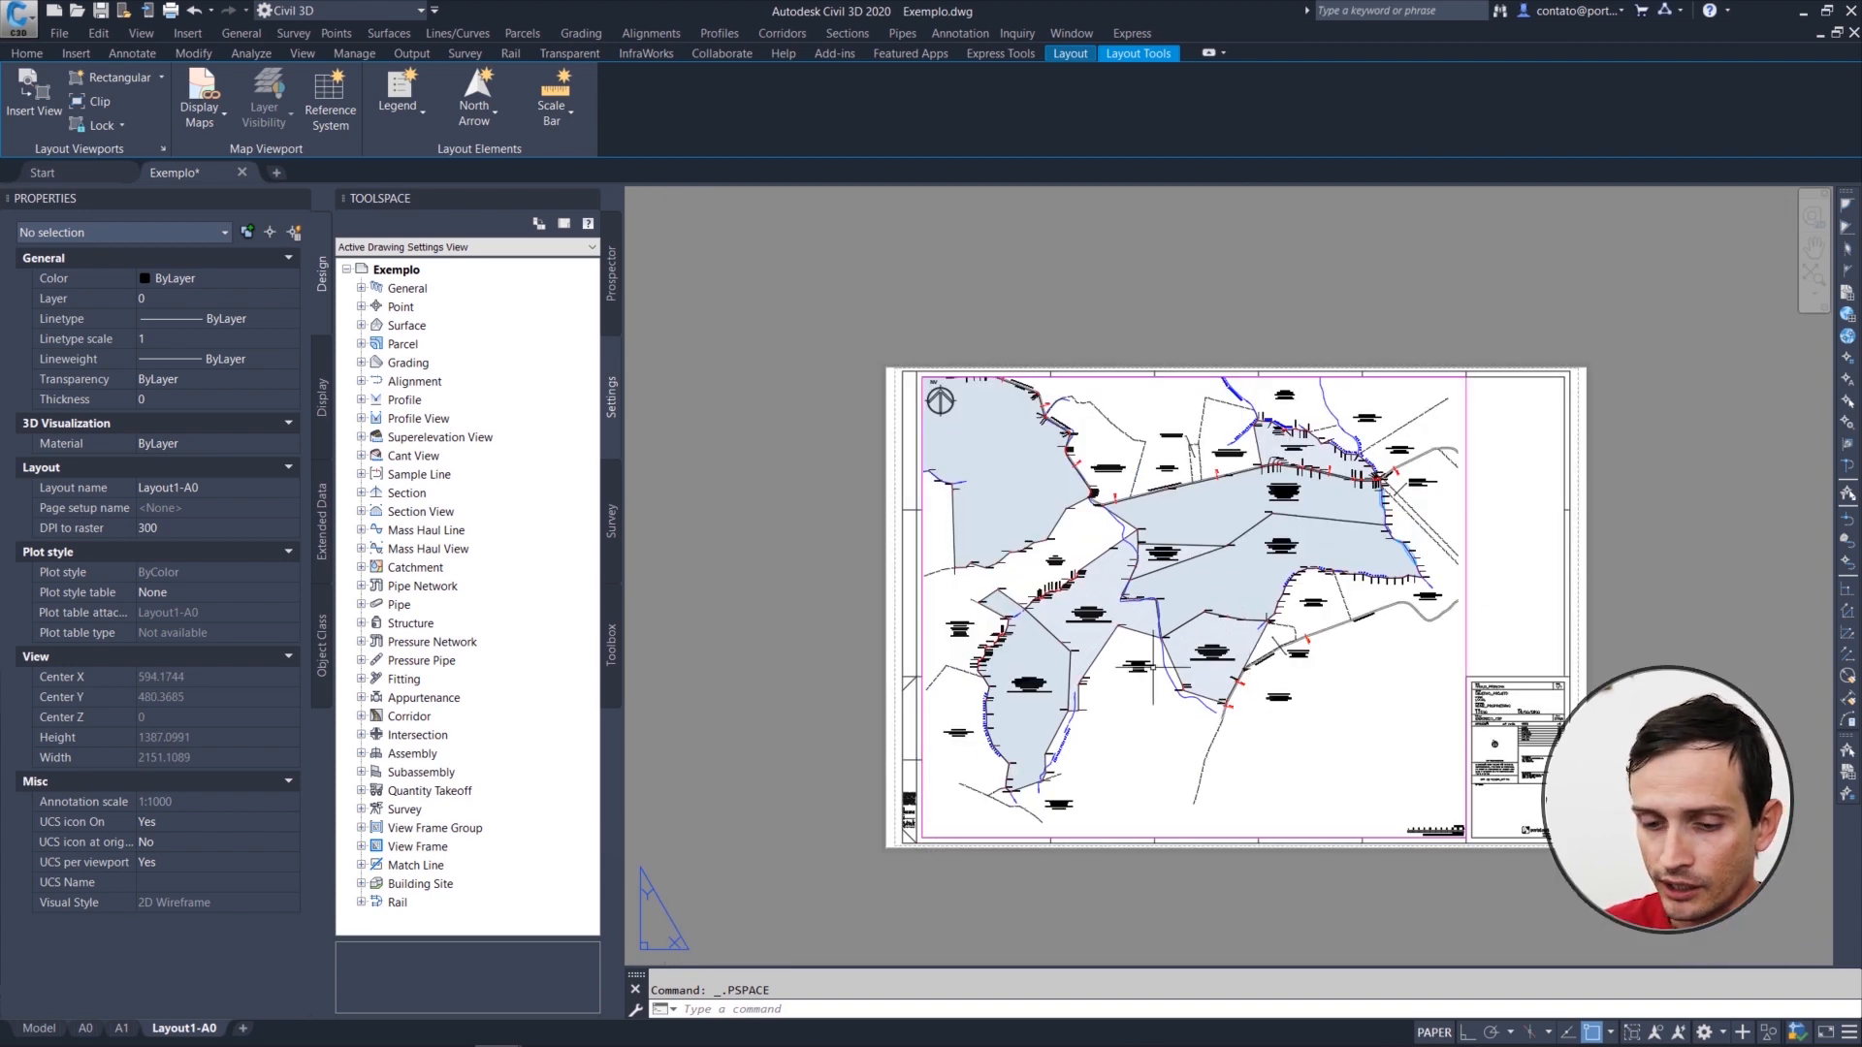
text(ze)
key(Return)
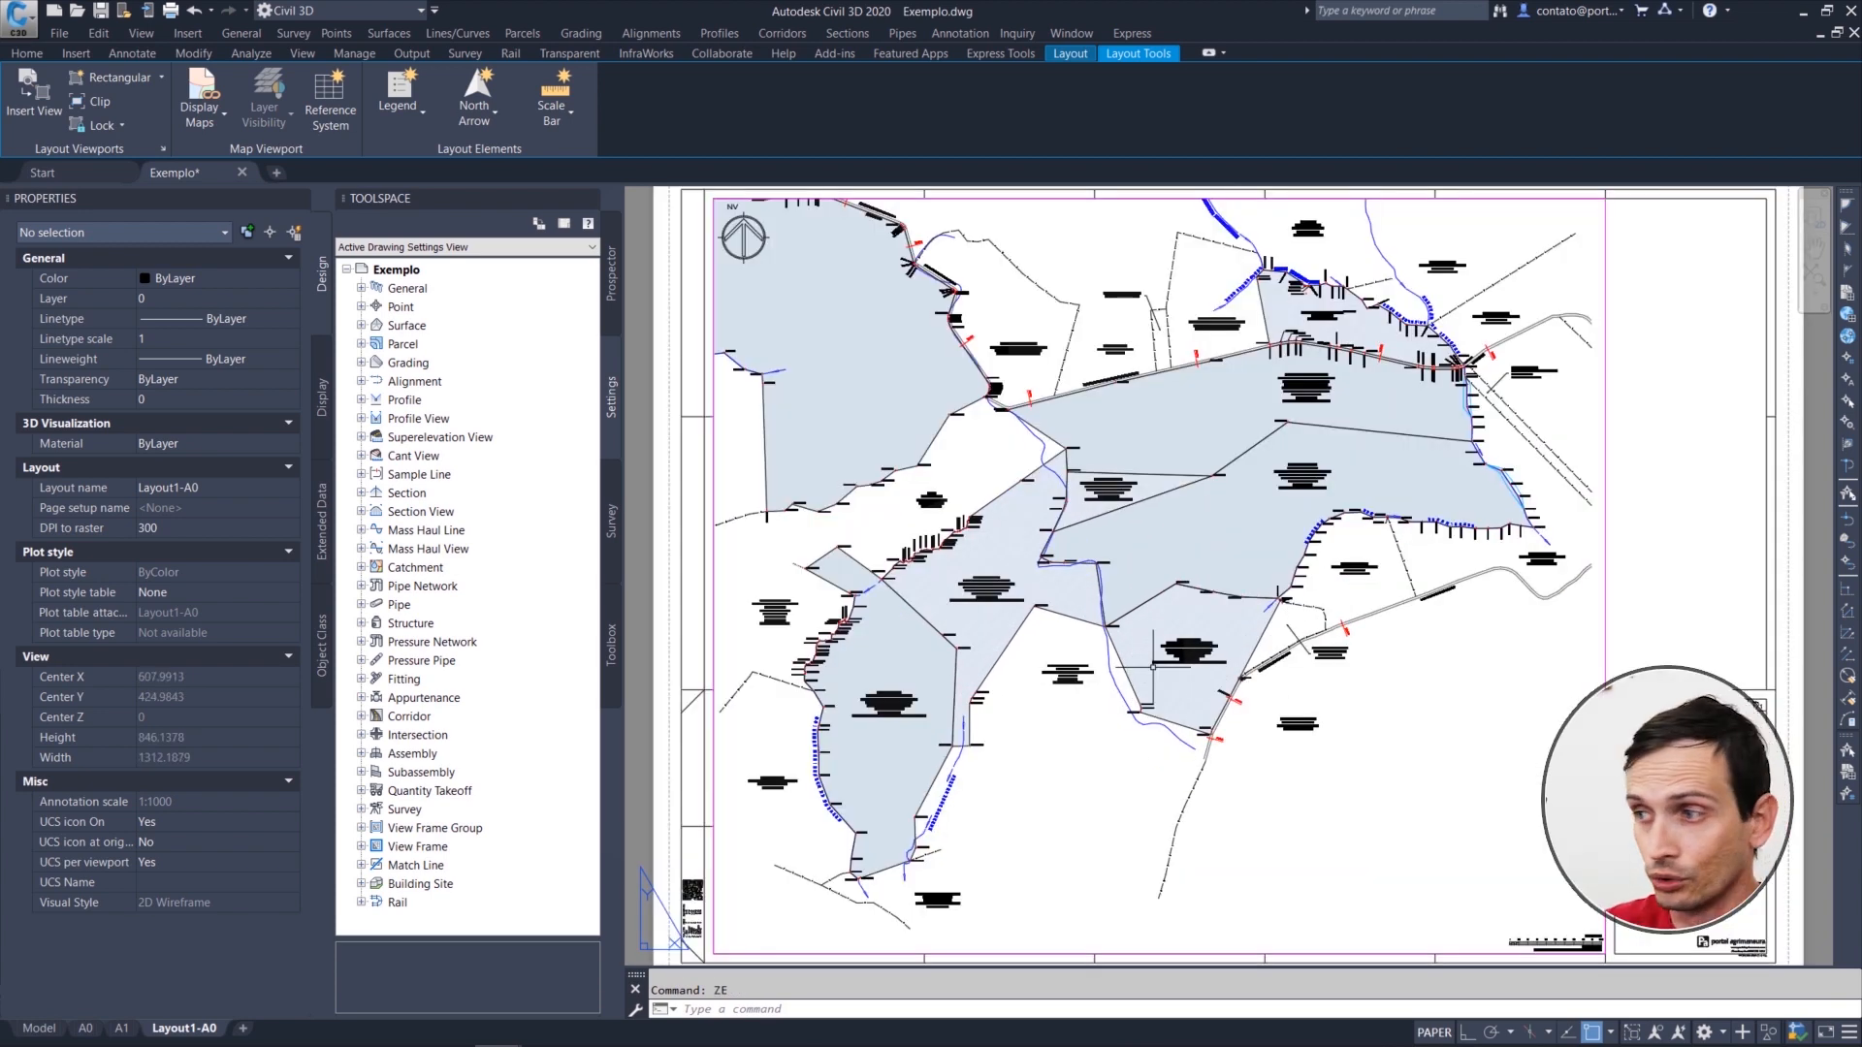
Step: Open the A0 layout, zoom it to the sheet extents and delete the A1 layout
click(91, 1030)
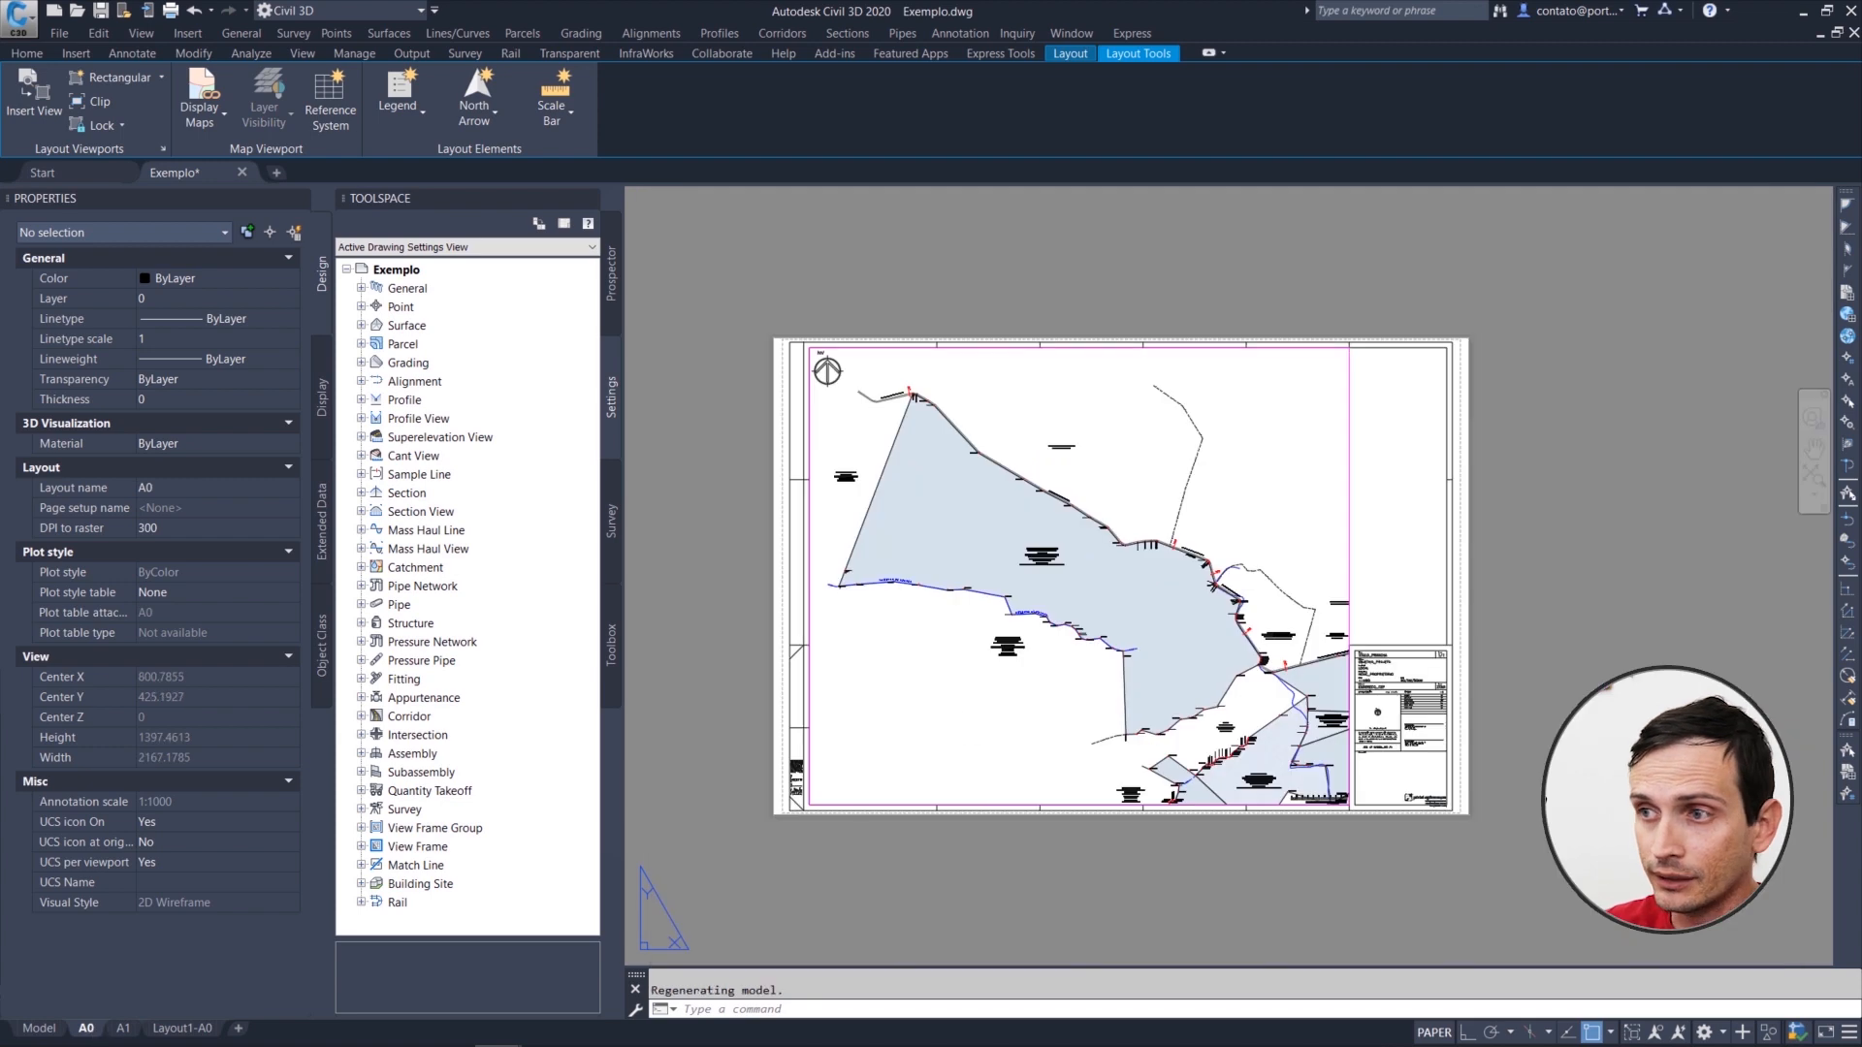
key(Return)
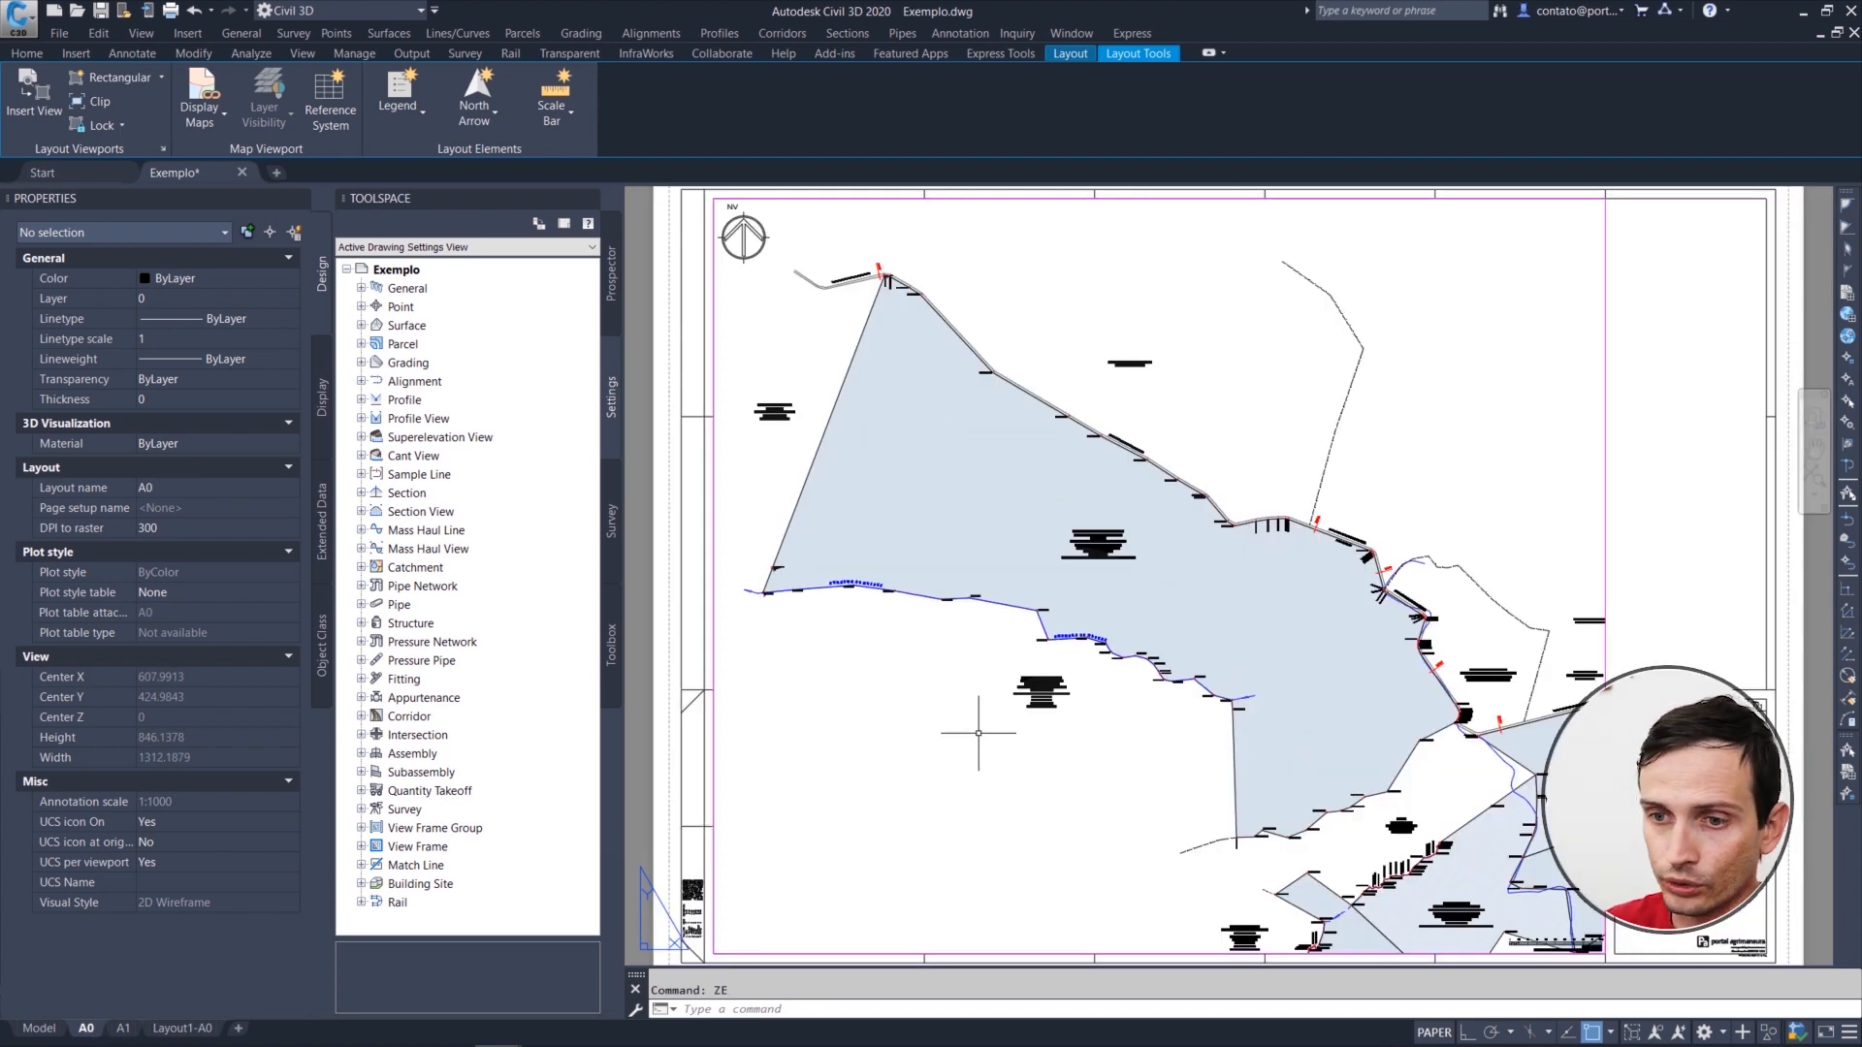
mouse_move(124, 1030)
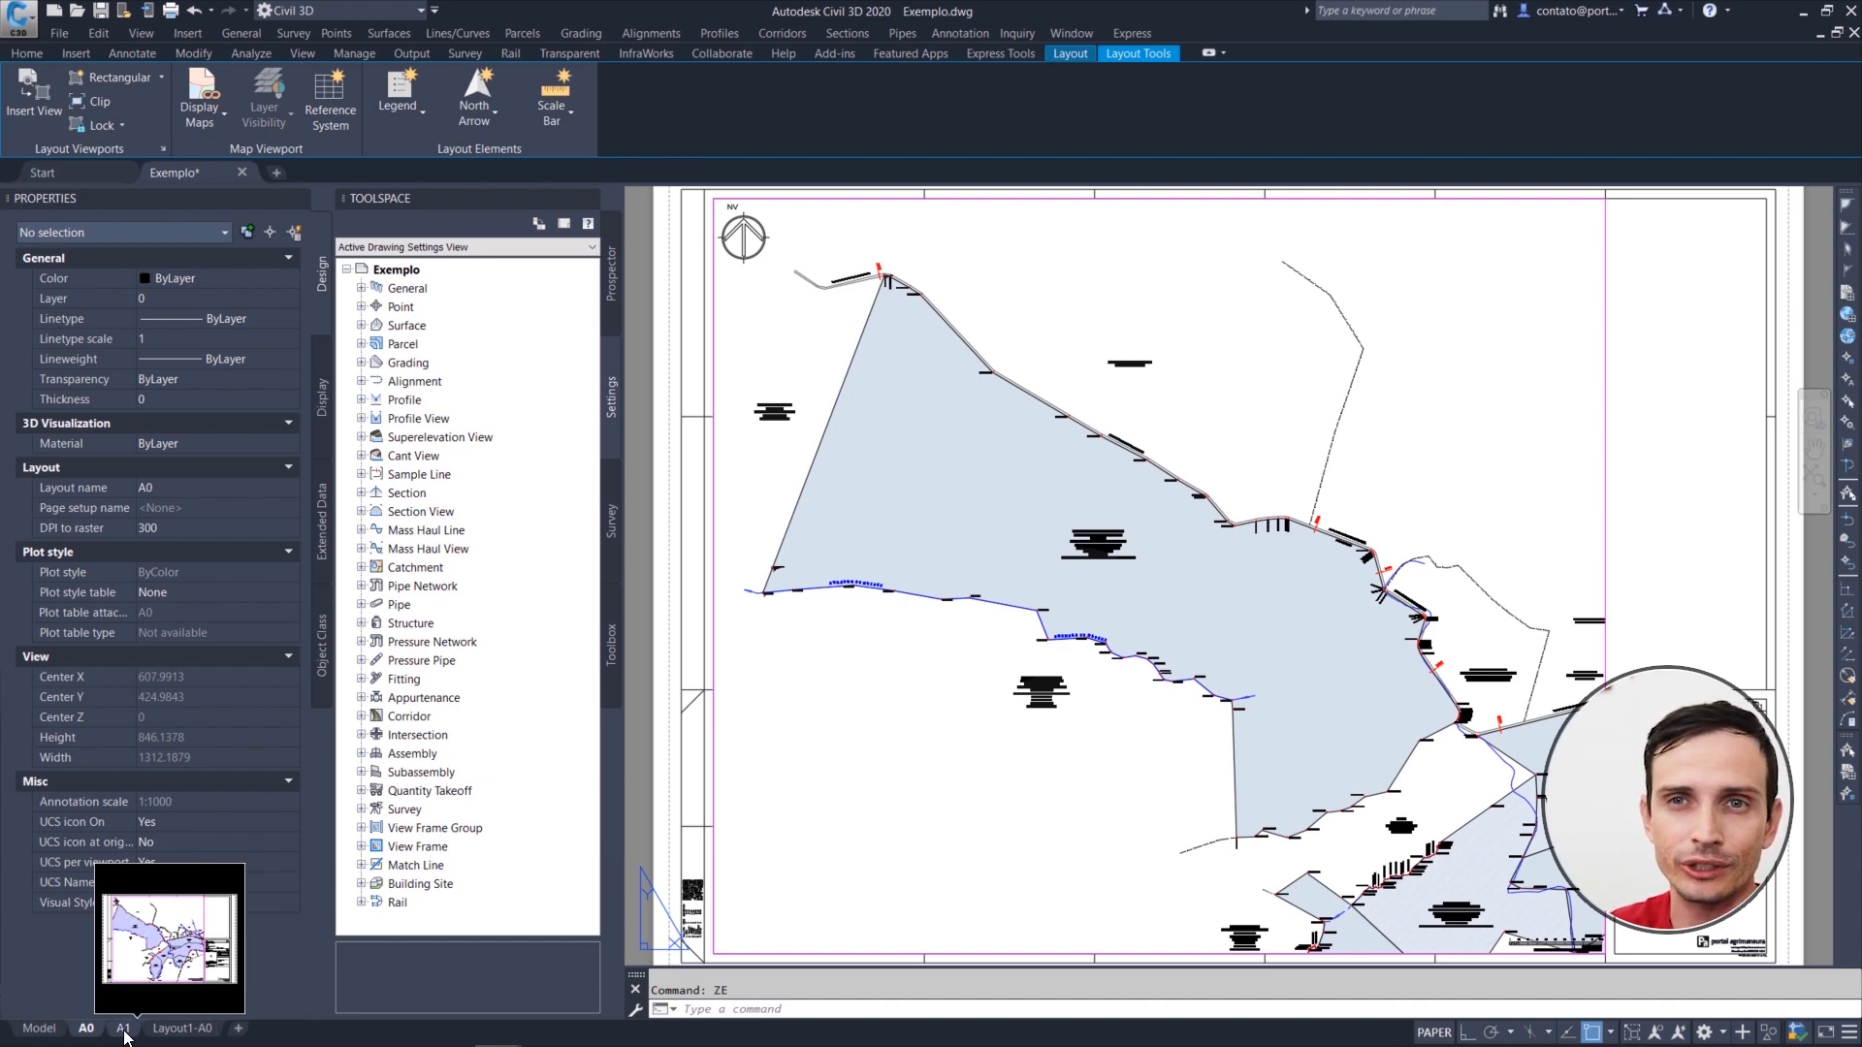
right_click(124, 1030)
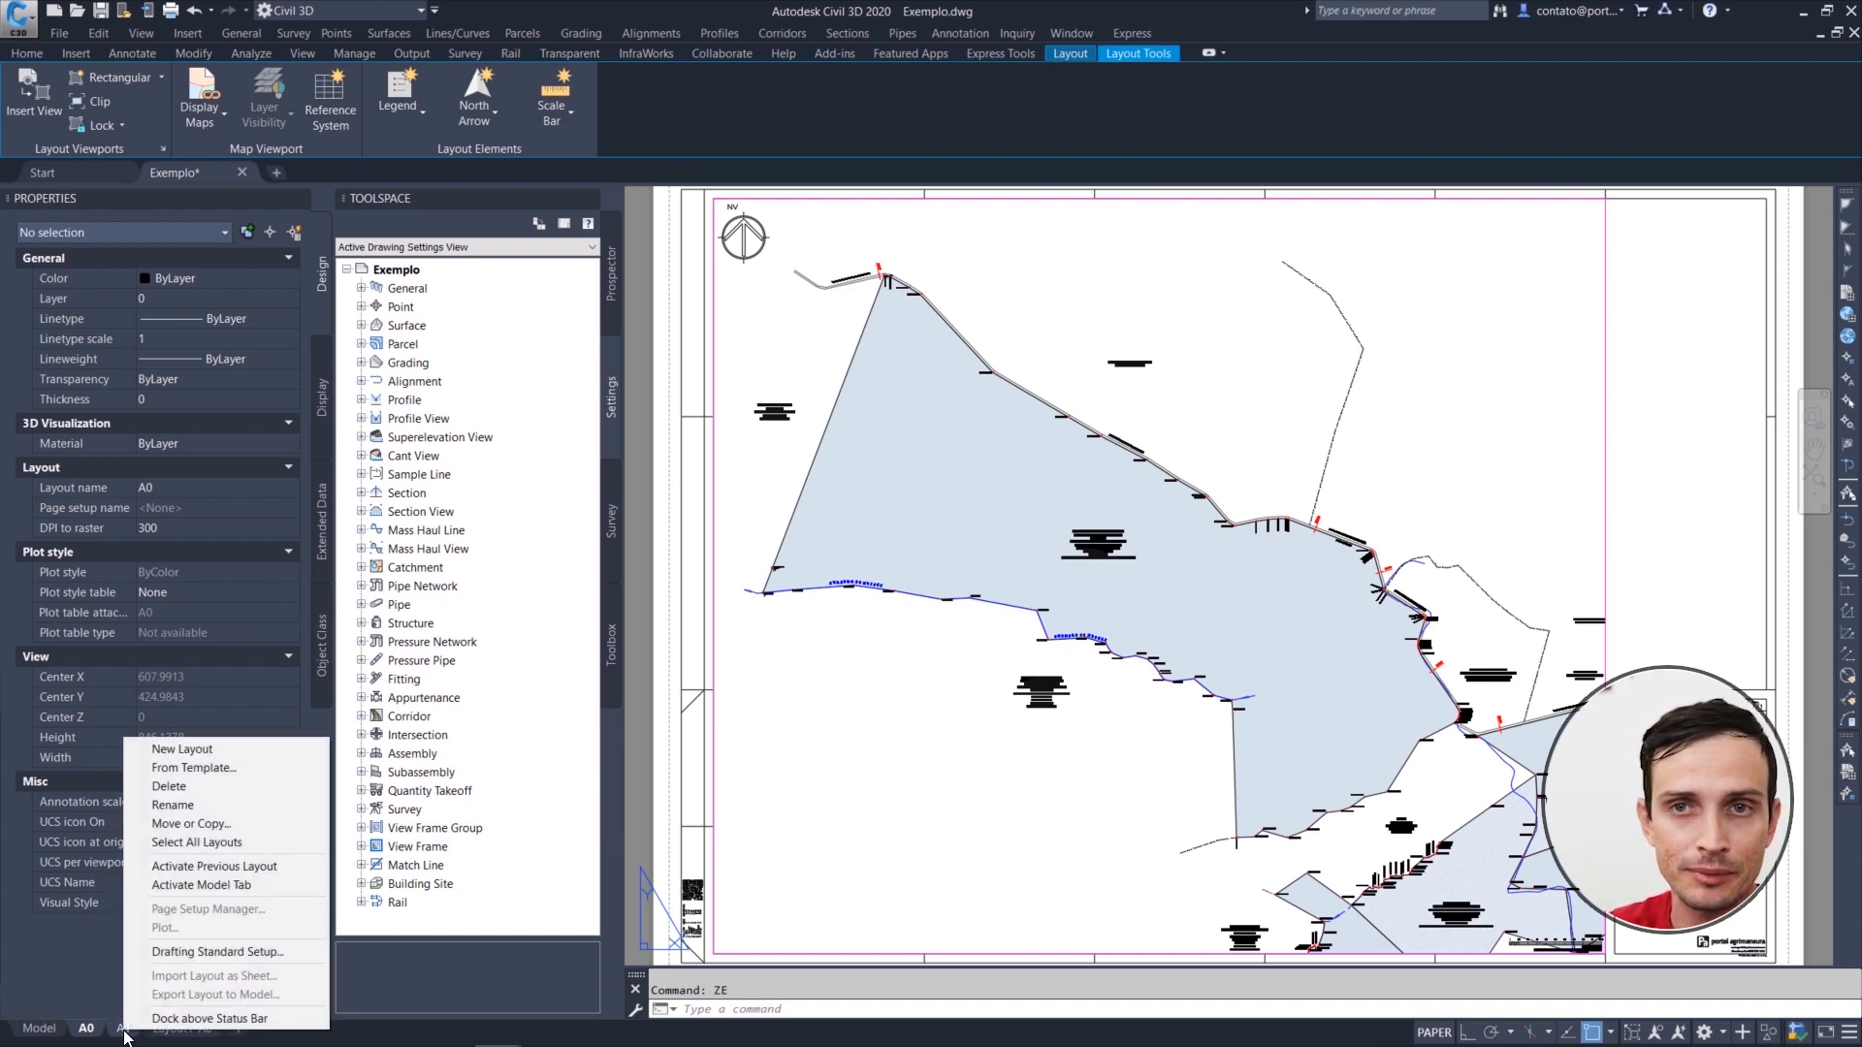
click(201, 788)
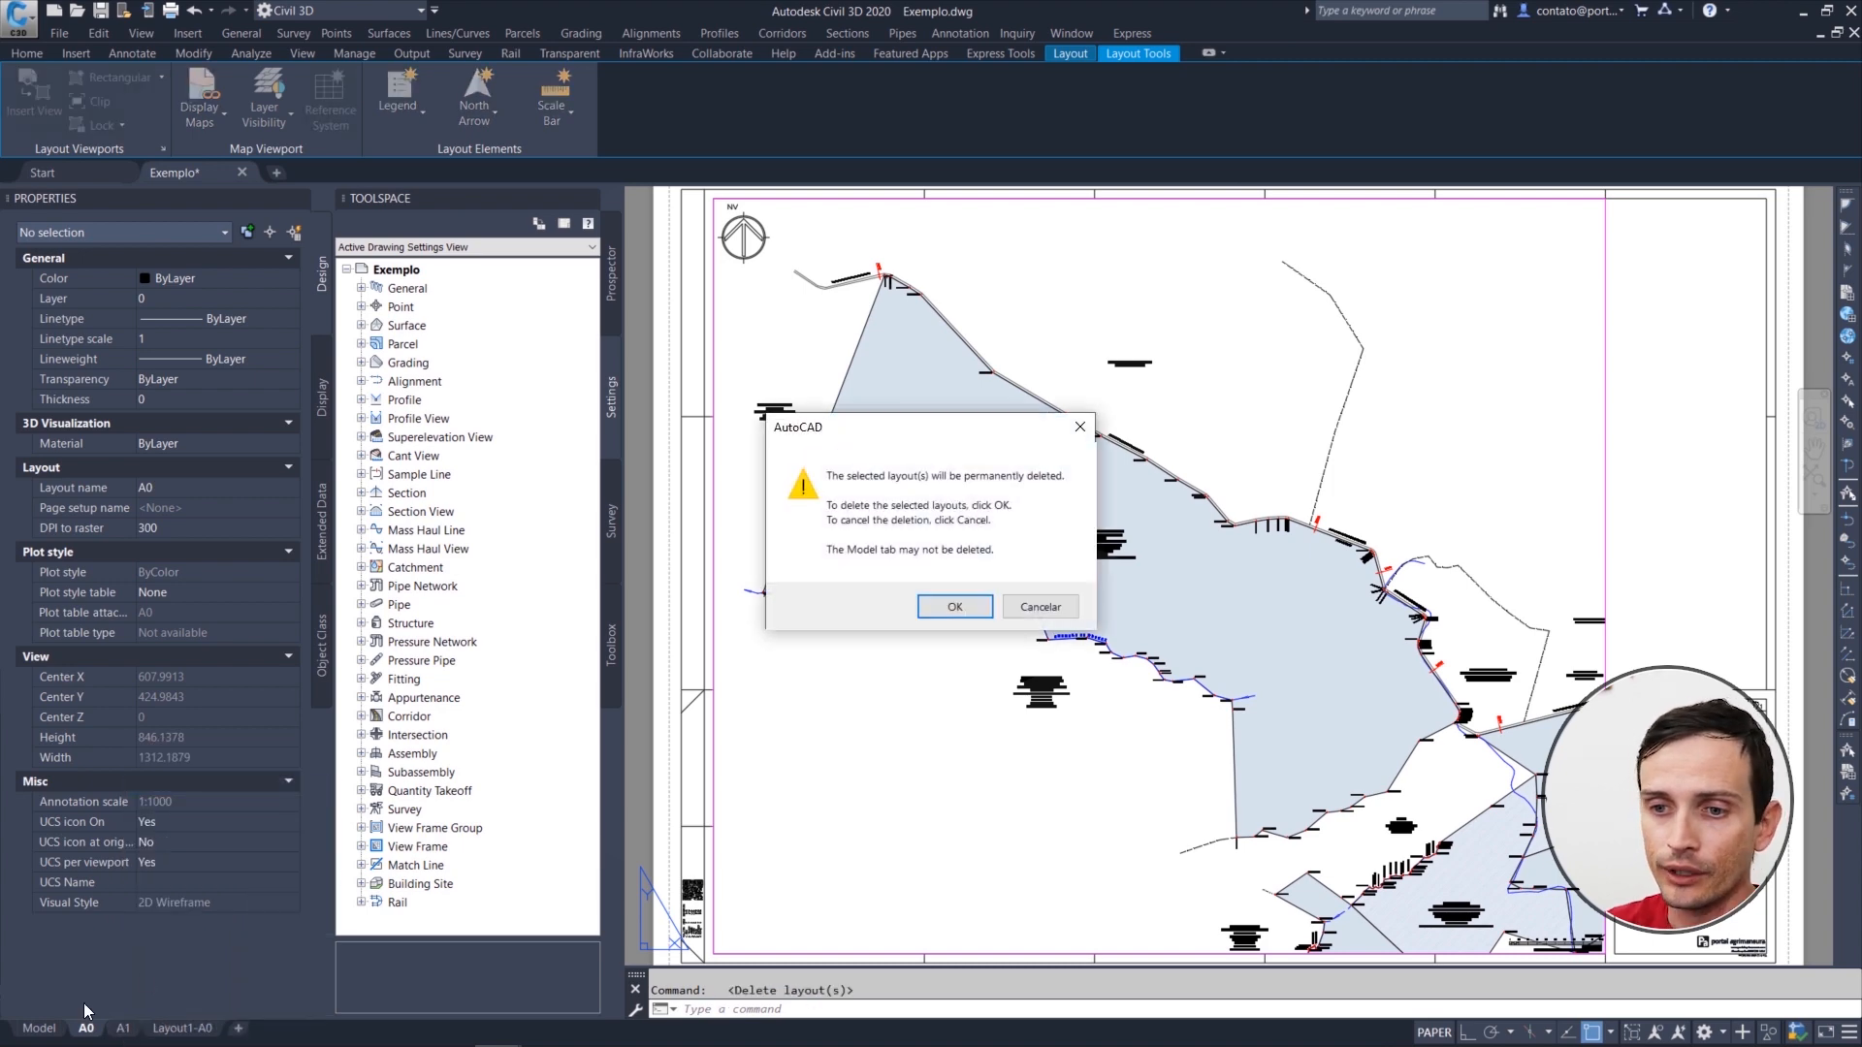
click(956, 606)
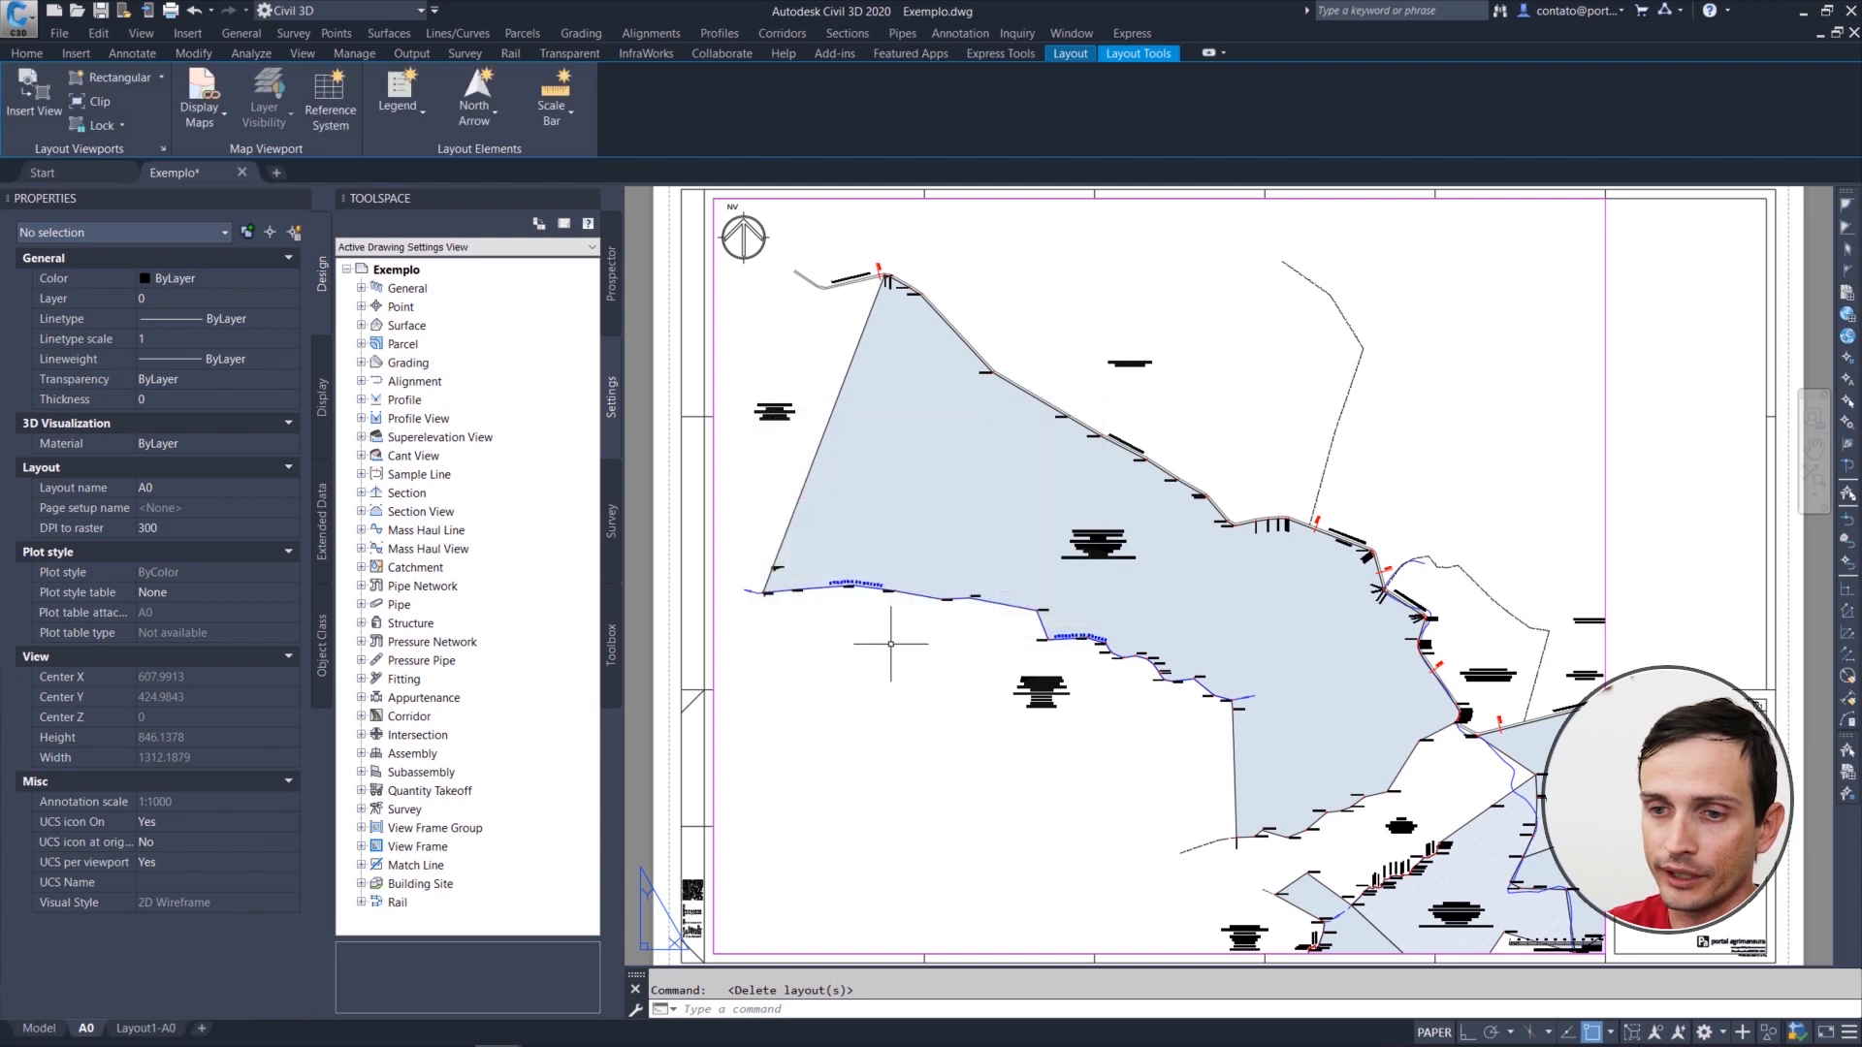
Step: Rename the A0 layout as A0_FOLHA 1
double_click(90, 1029)
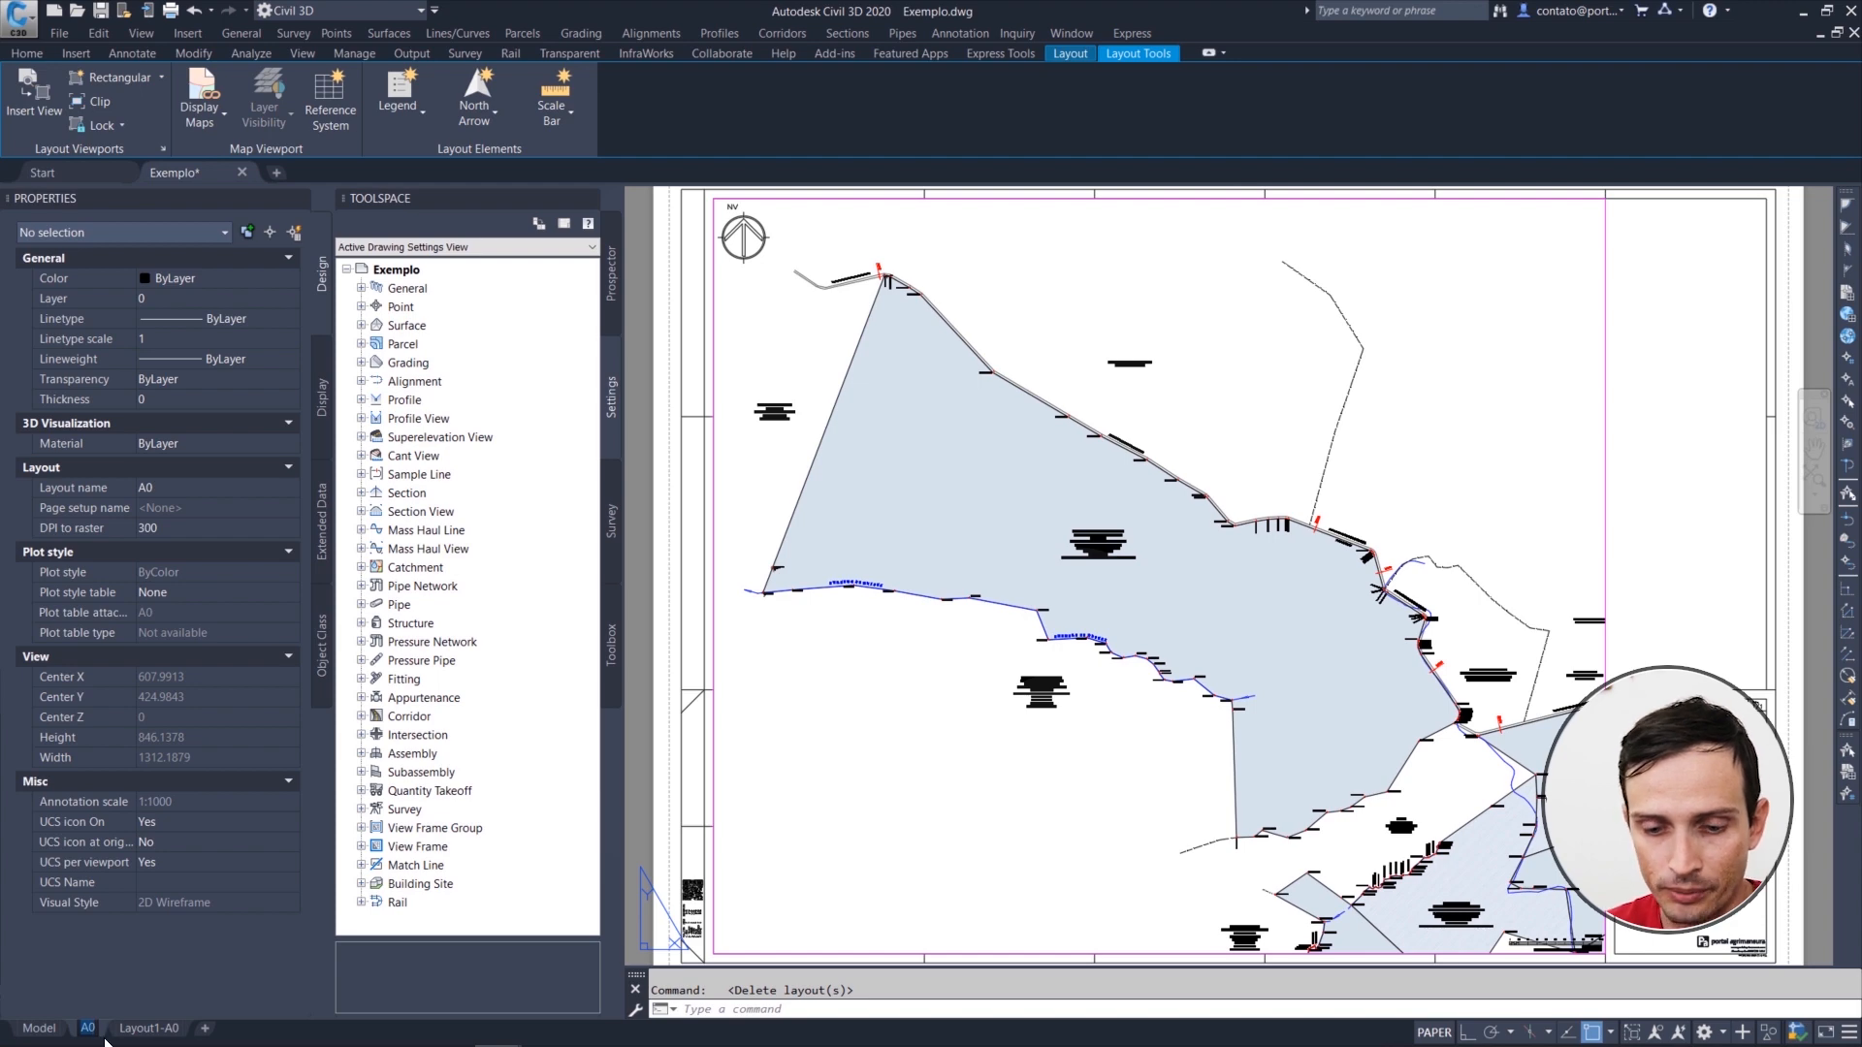
text(A01)
key(BackSpace)
text(_FOLH)
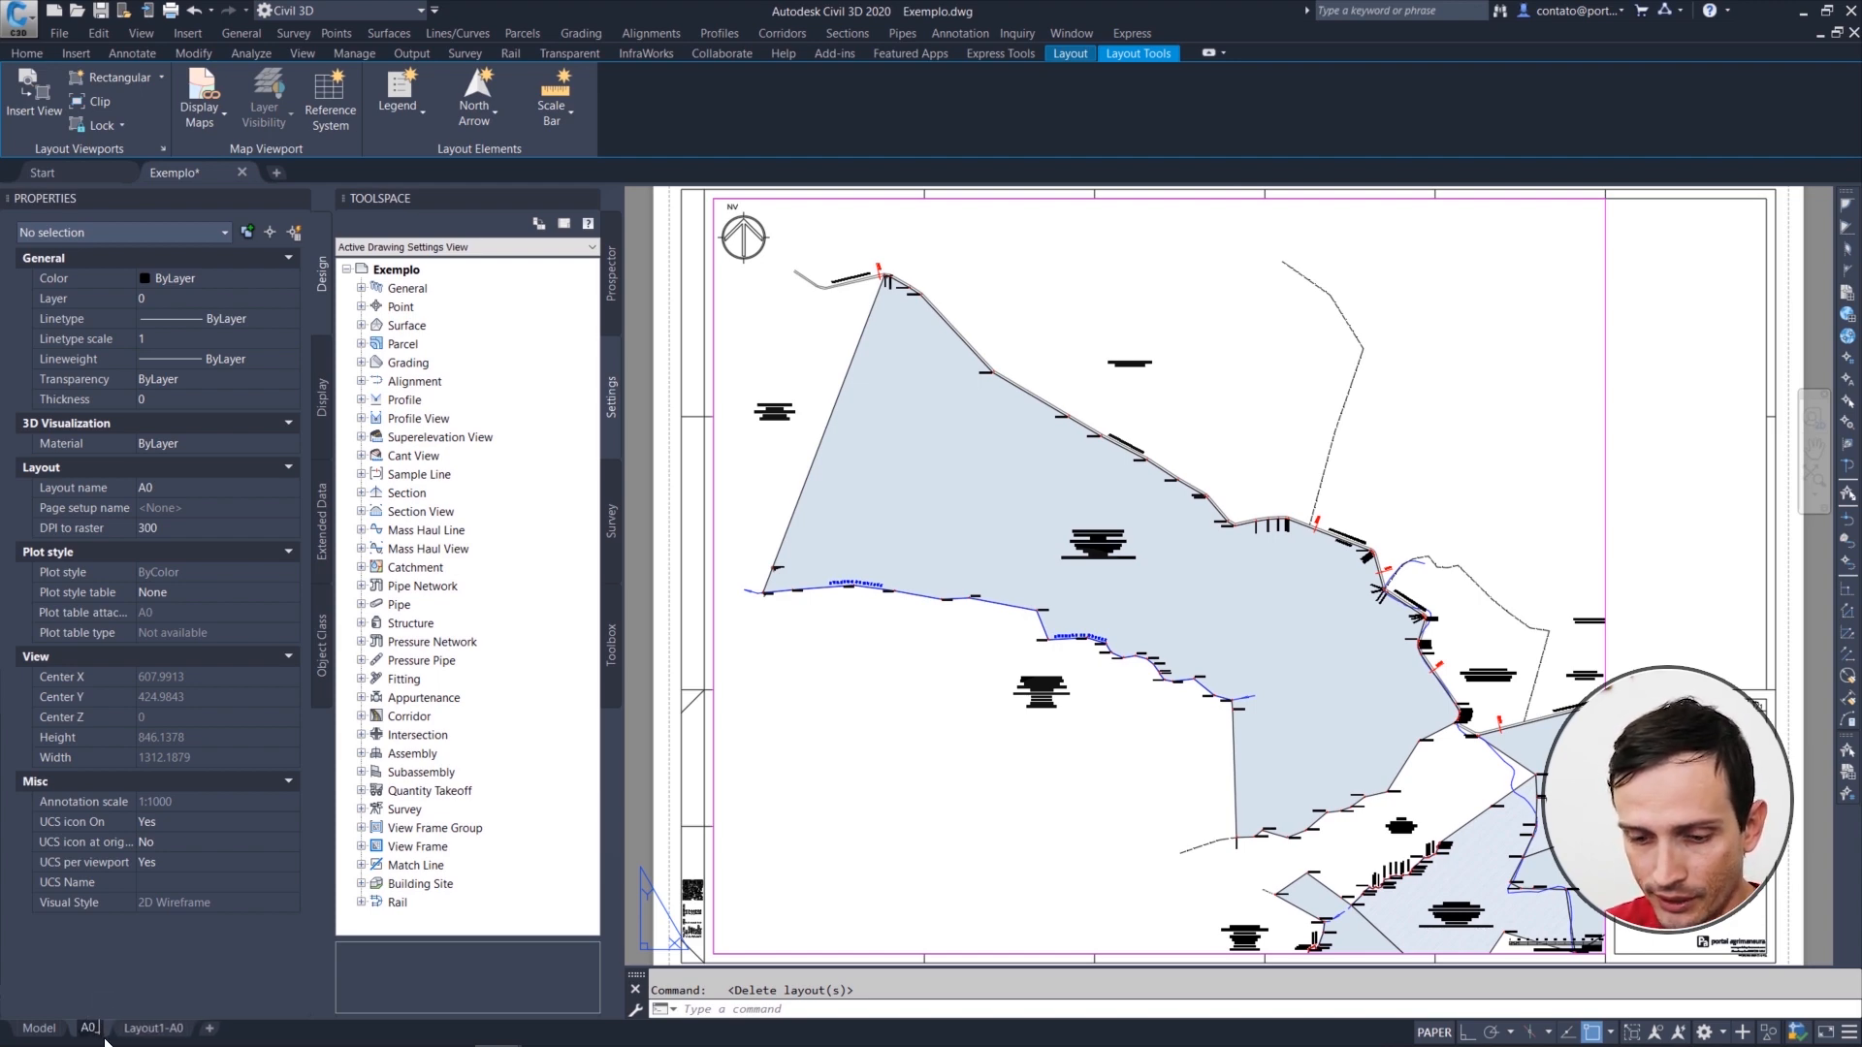
text(A 1)
key(Return)
Step: Open the Layout1-A0 layout and rename it as A0_FOLHA 2
click(199, 1032)
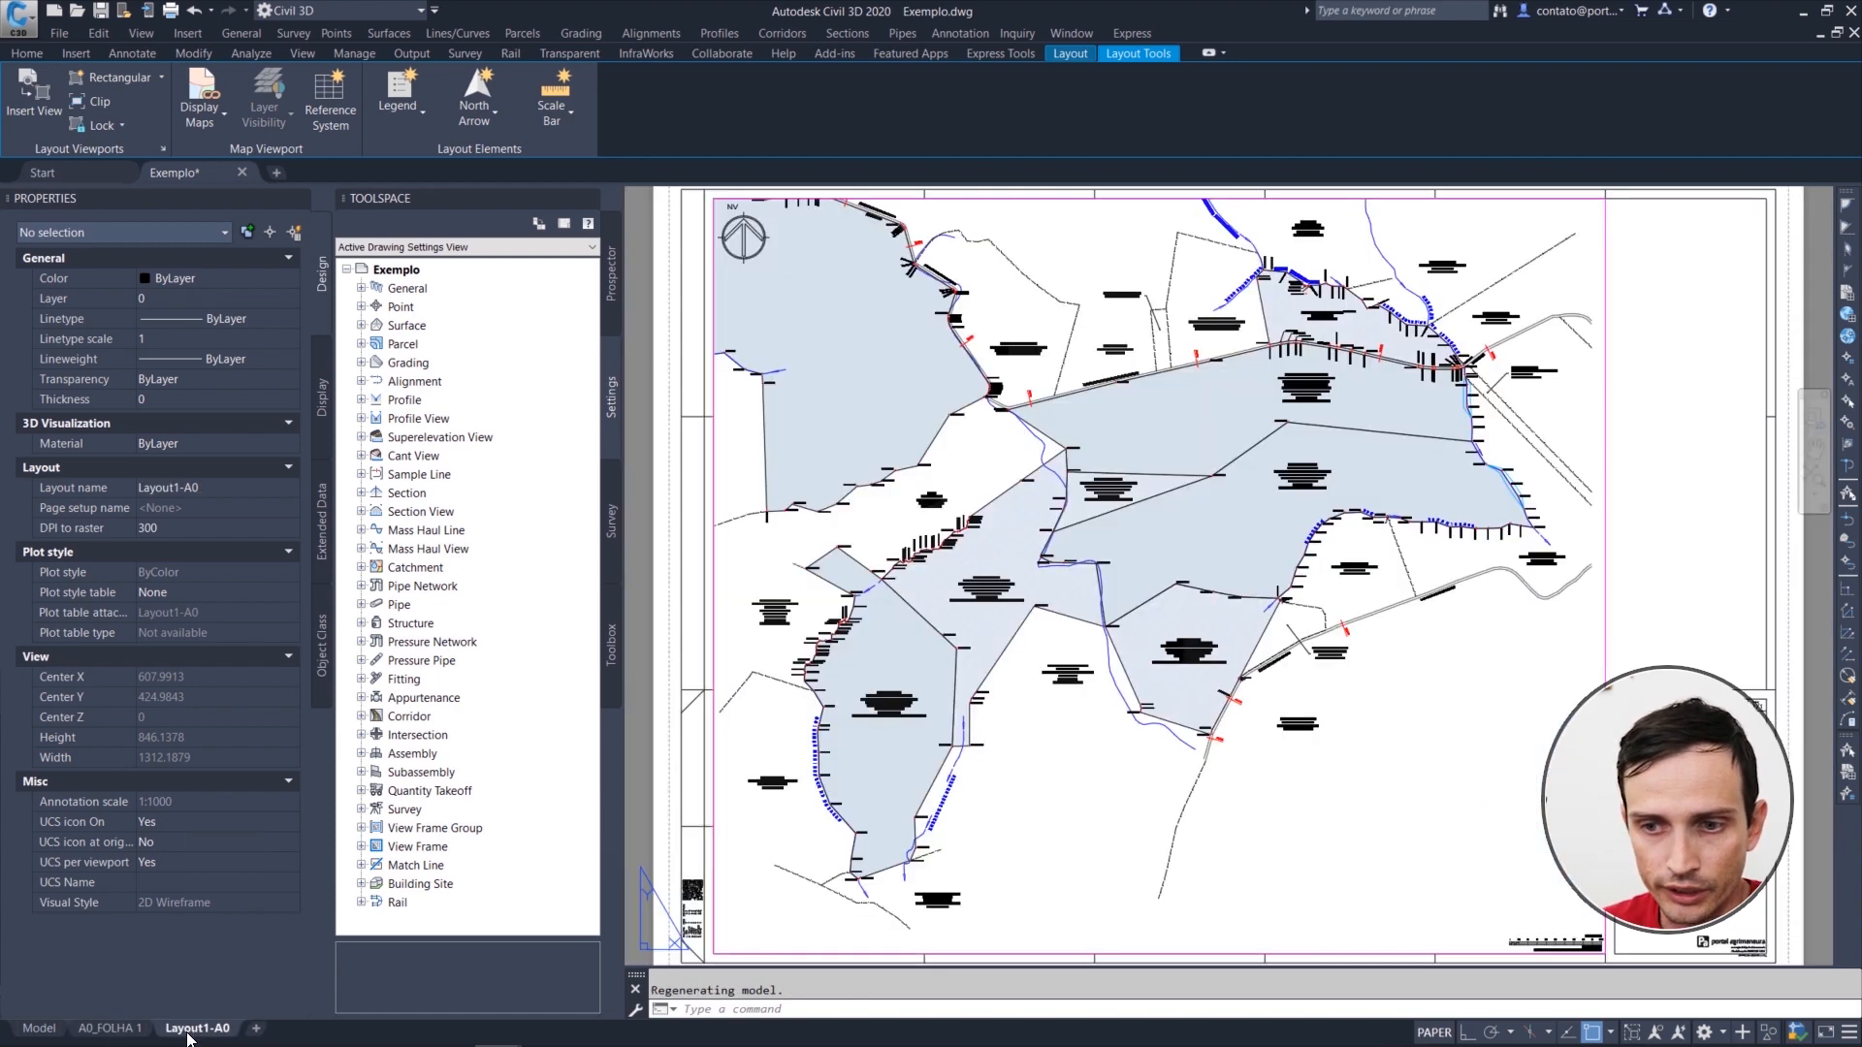
double_click(211, 1030)
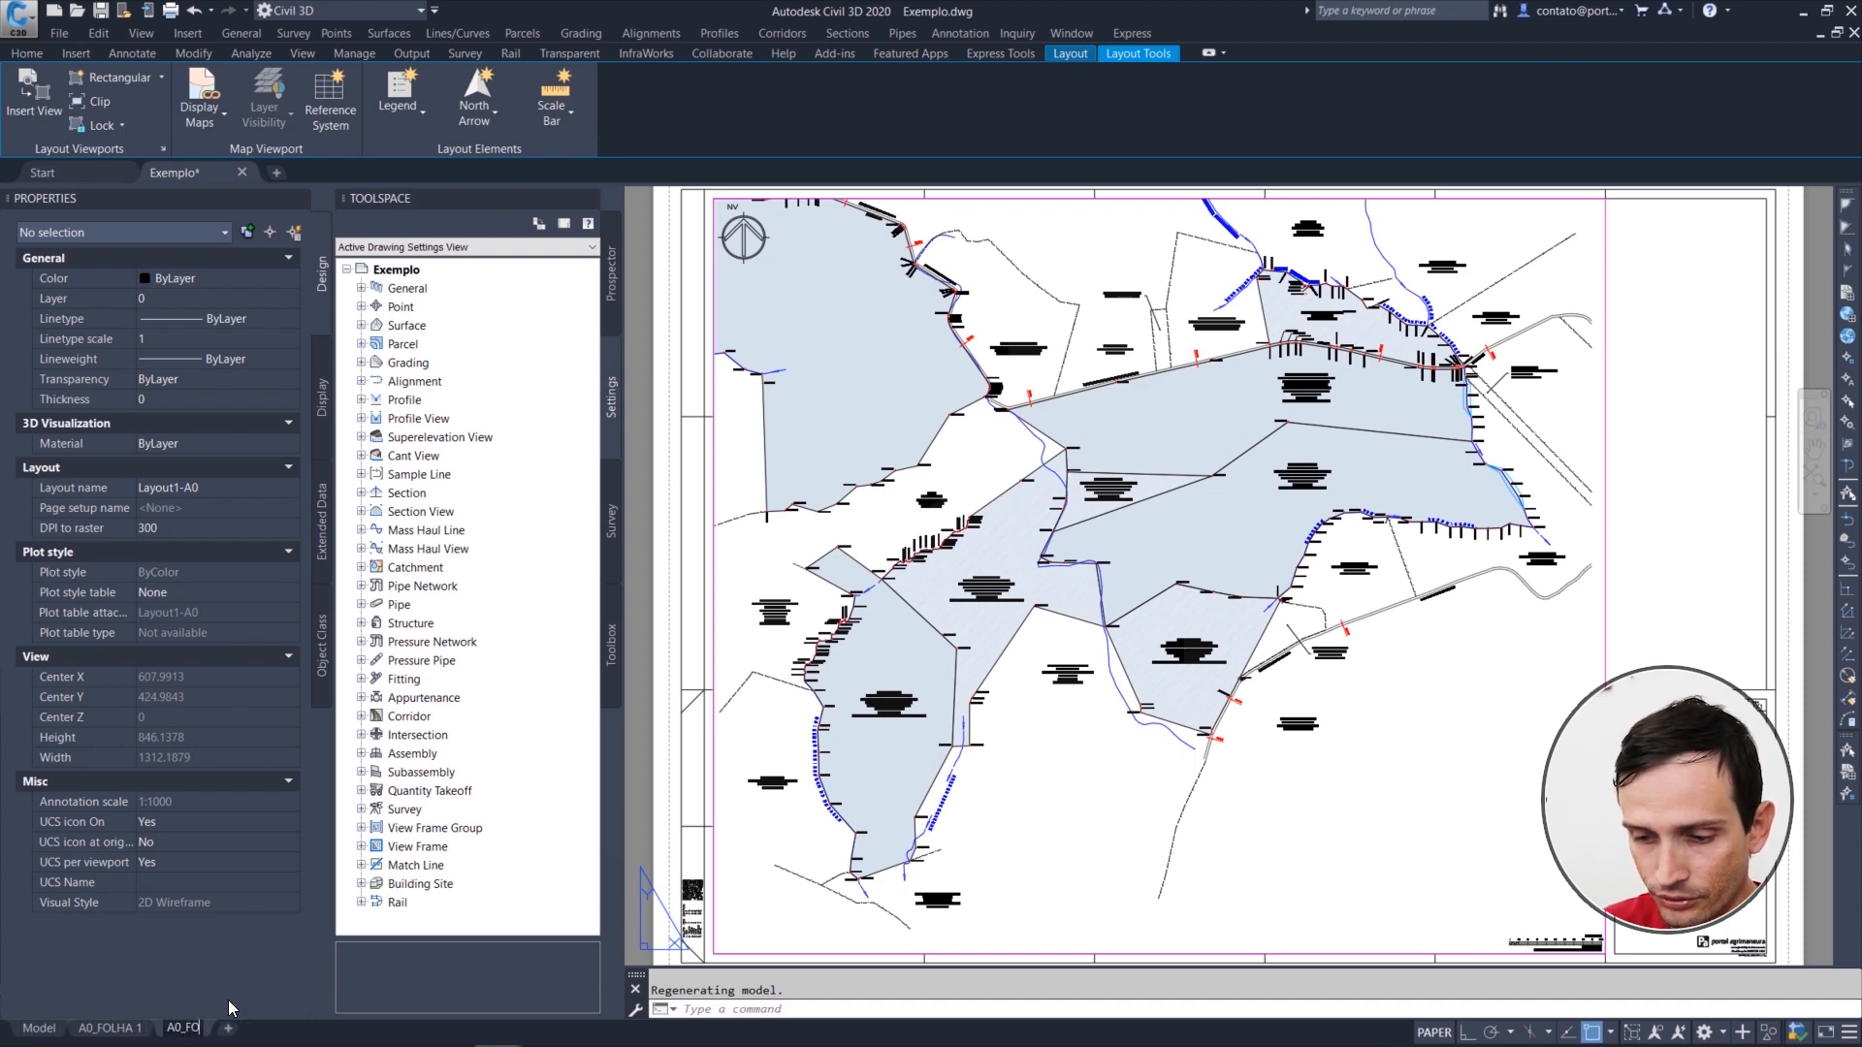
text(A0_FOLHA 2)
key(Return)
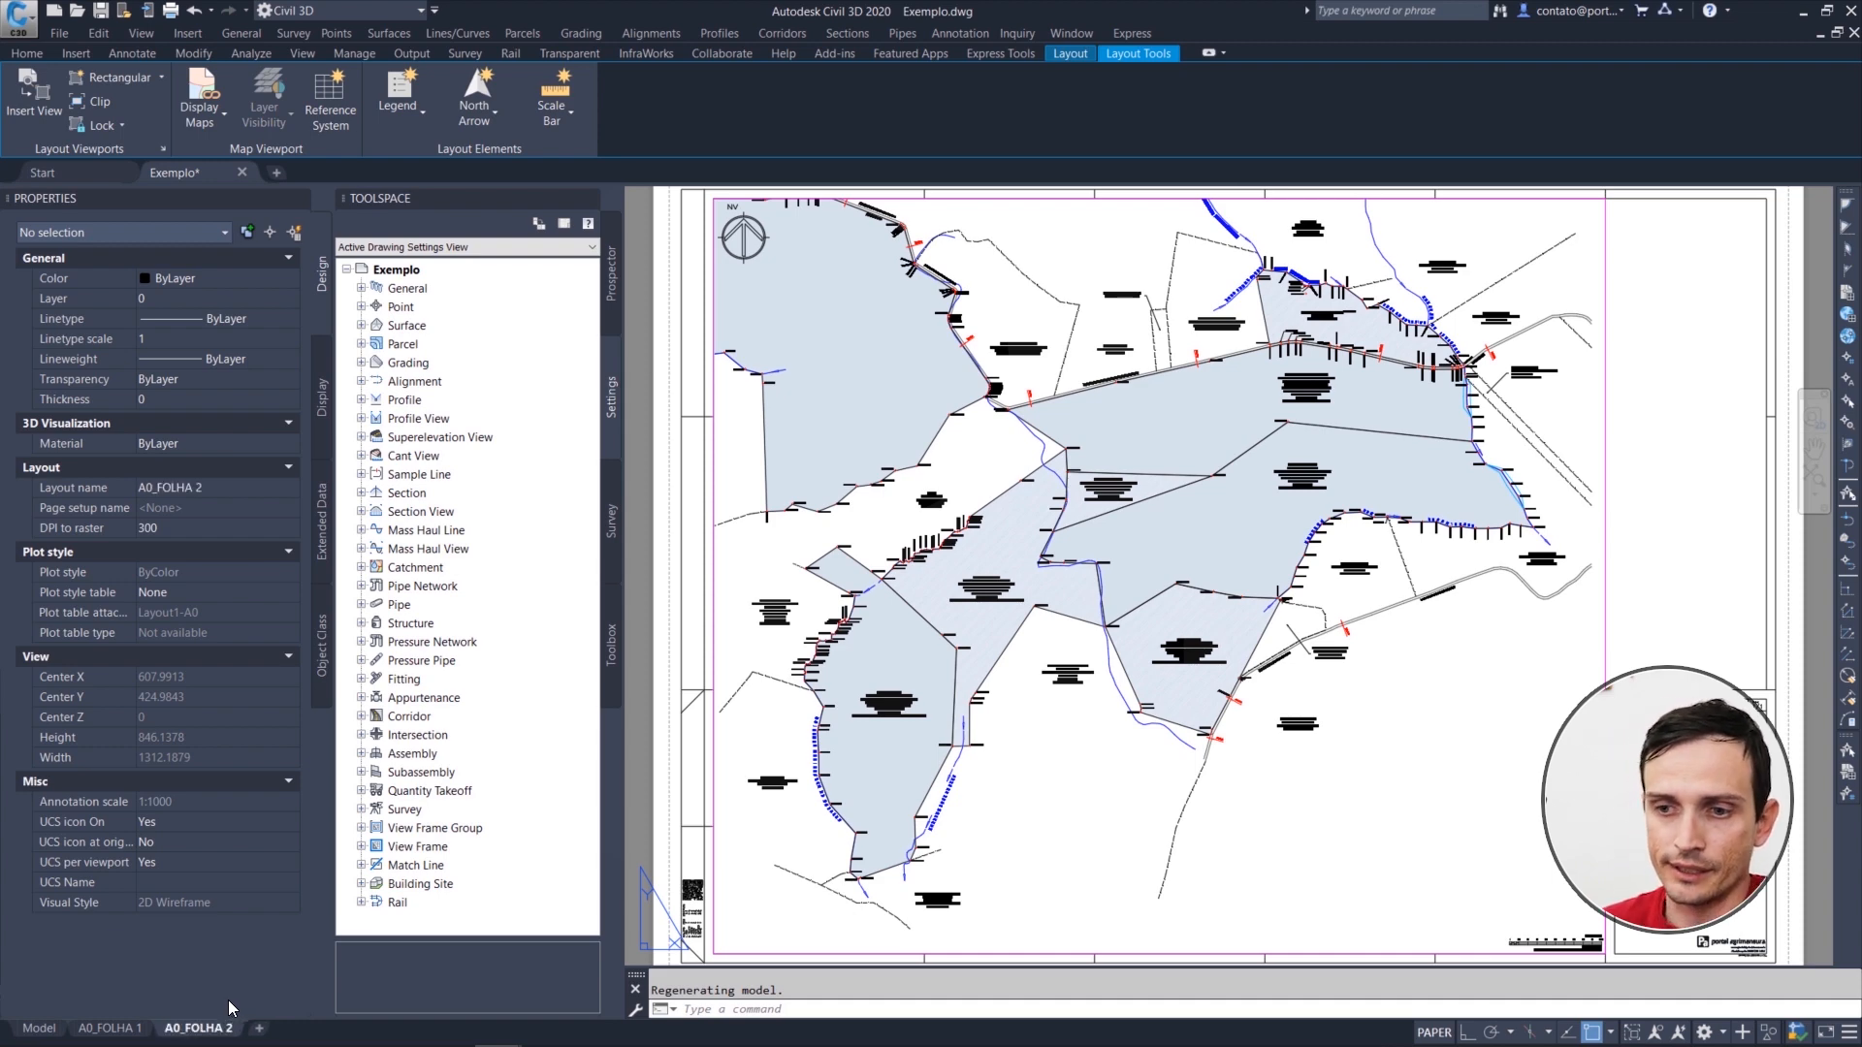
Step: Zoom the A0_FOLHA 2 and A0_FOLHA 1 layouts to their sheet extents, ending on A0_FOLHA 1
text(ZE)
key(Return)
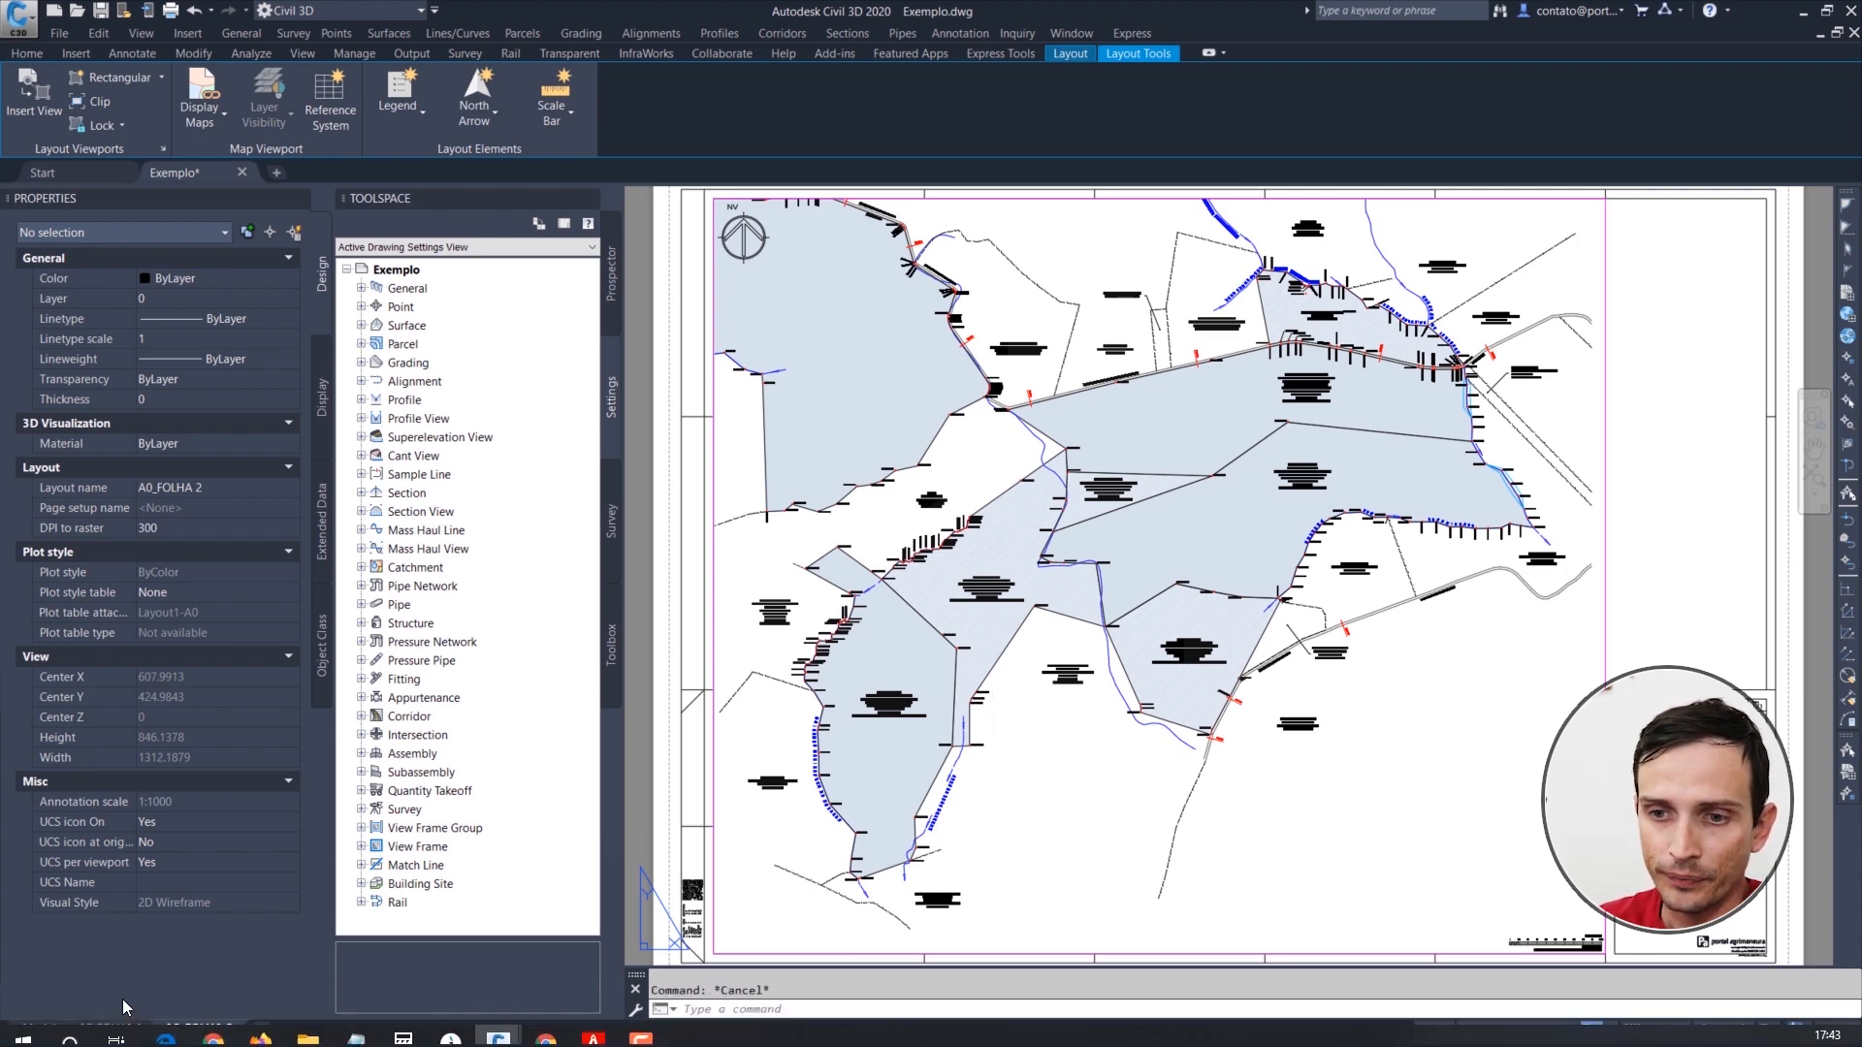
click(111, 1027)
text(ZE)
key(Return)
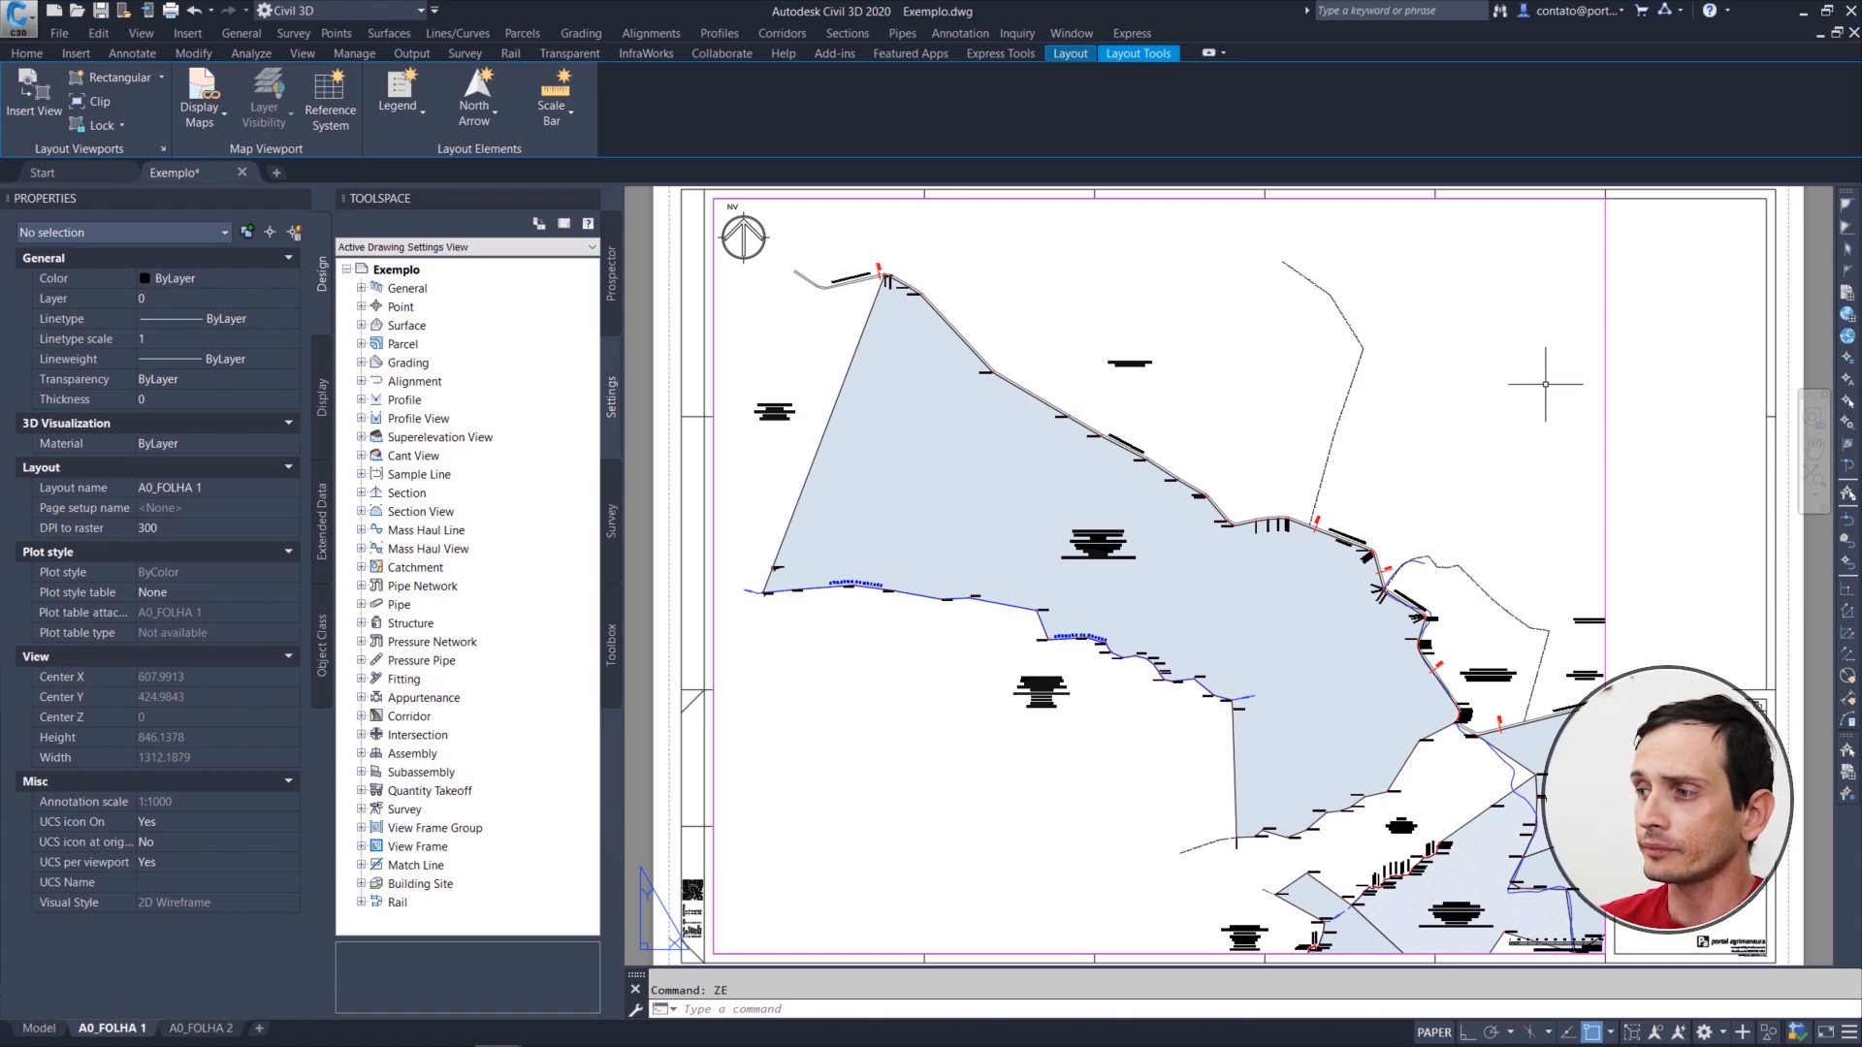
Step: Examine the editable title block attributes on A0_FOLHA 1 without changing them, and return to the full sheet view
scroll(1423, 660, up, 5)
middle_drag(1423, 660, 1241, 625)
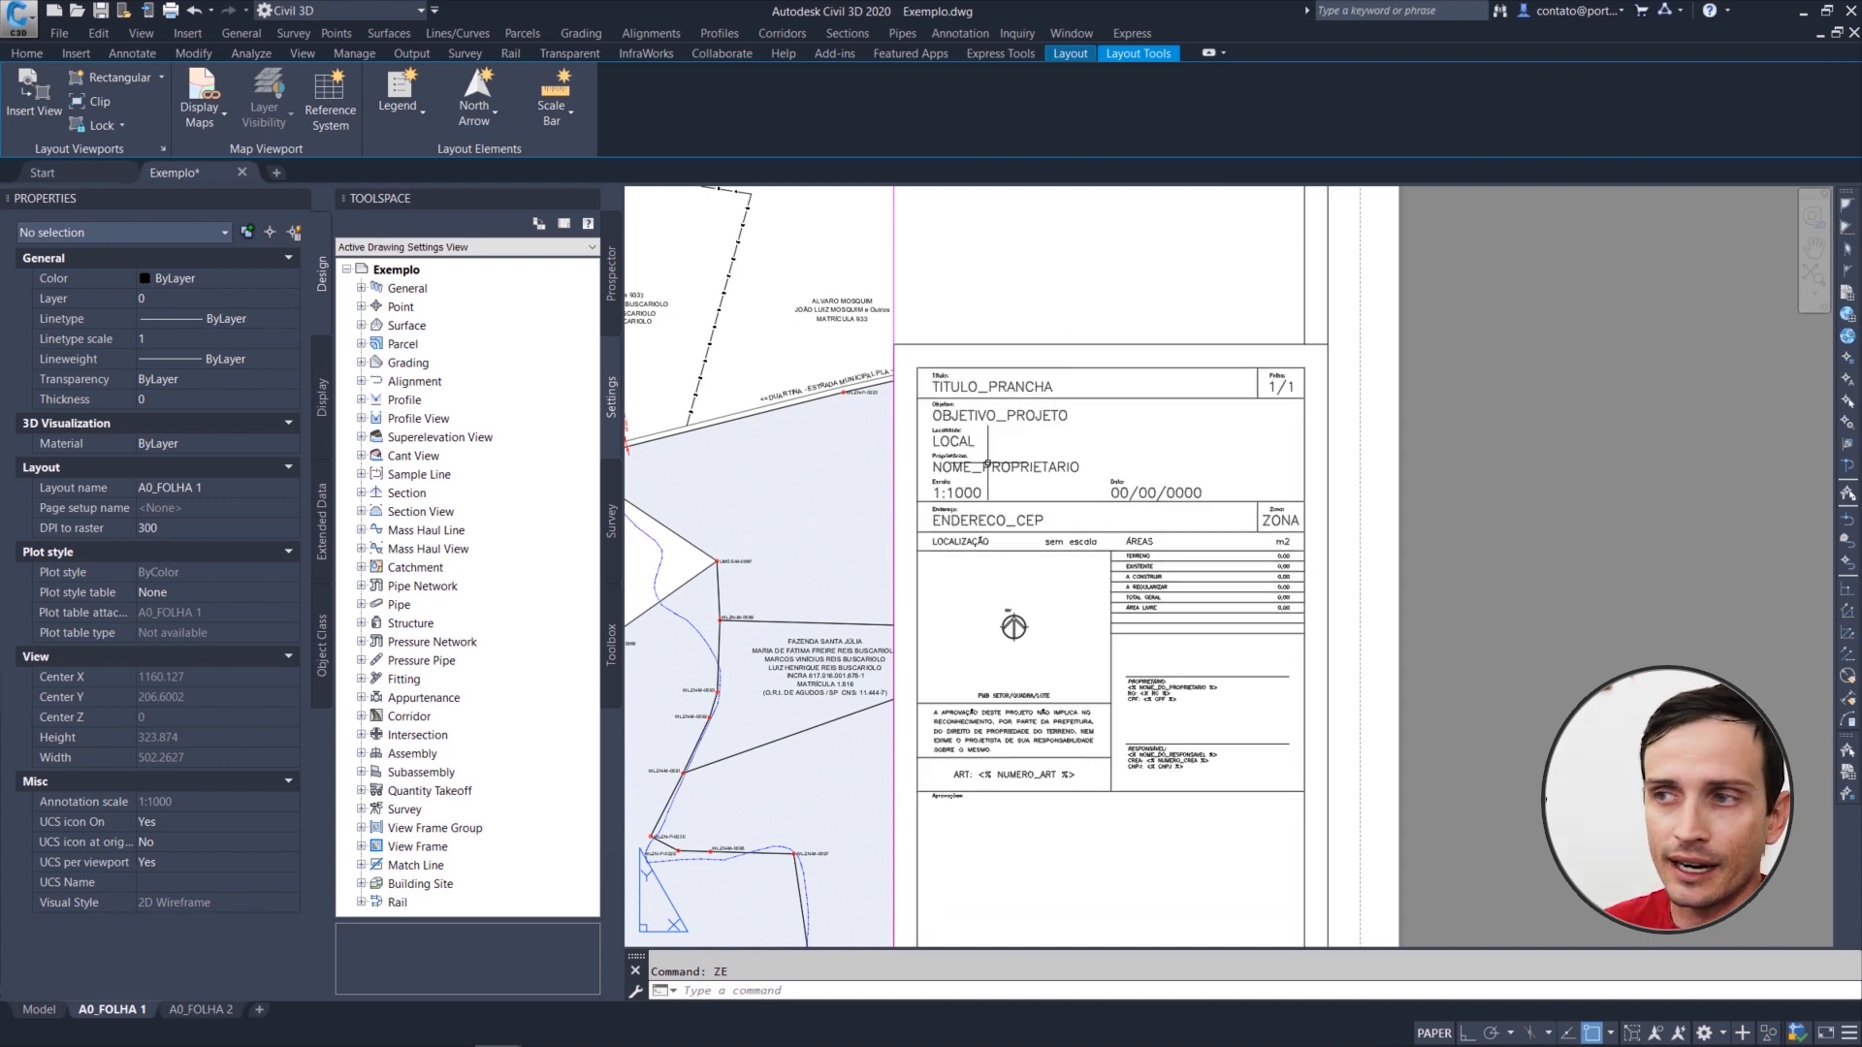
double_click(962, 387)
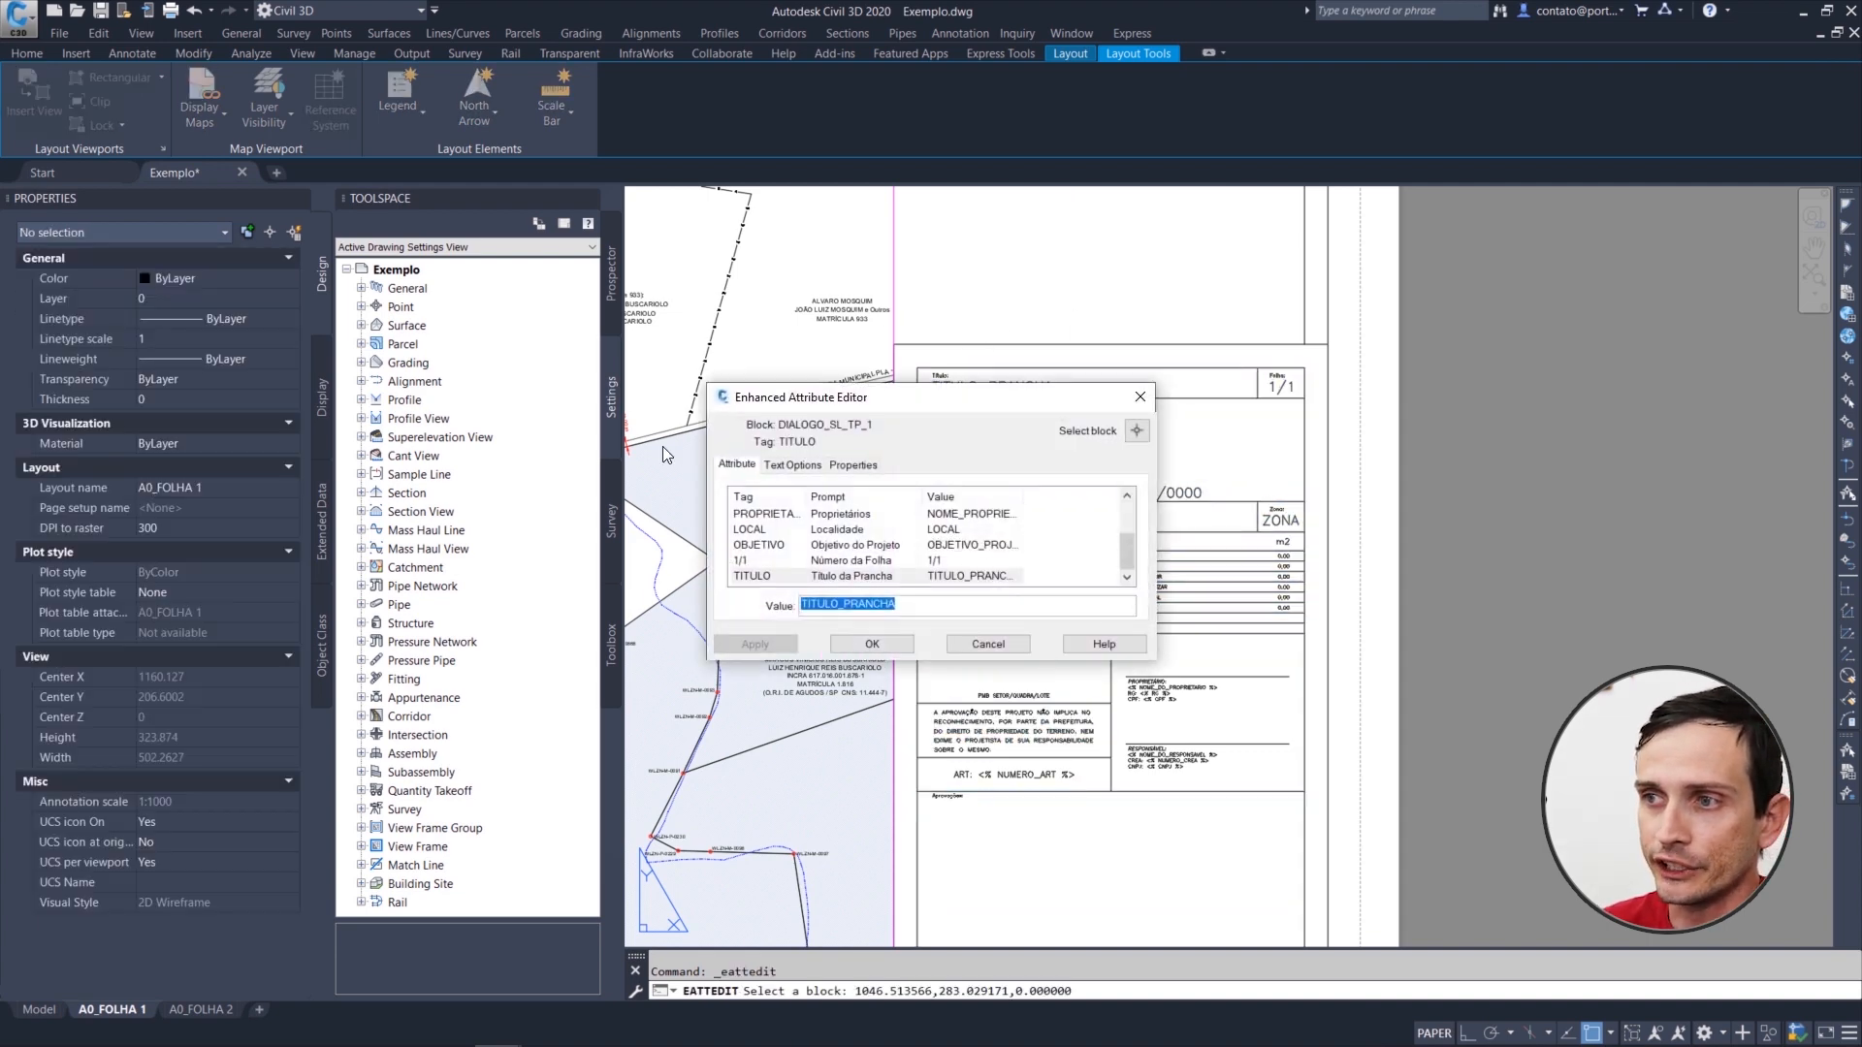
click(987, 644)
scroll(922, 692, down, 4)
middle_drag(922, 693, 1073, 739)
middle_drag(905, 614, 1096, 656)
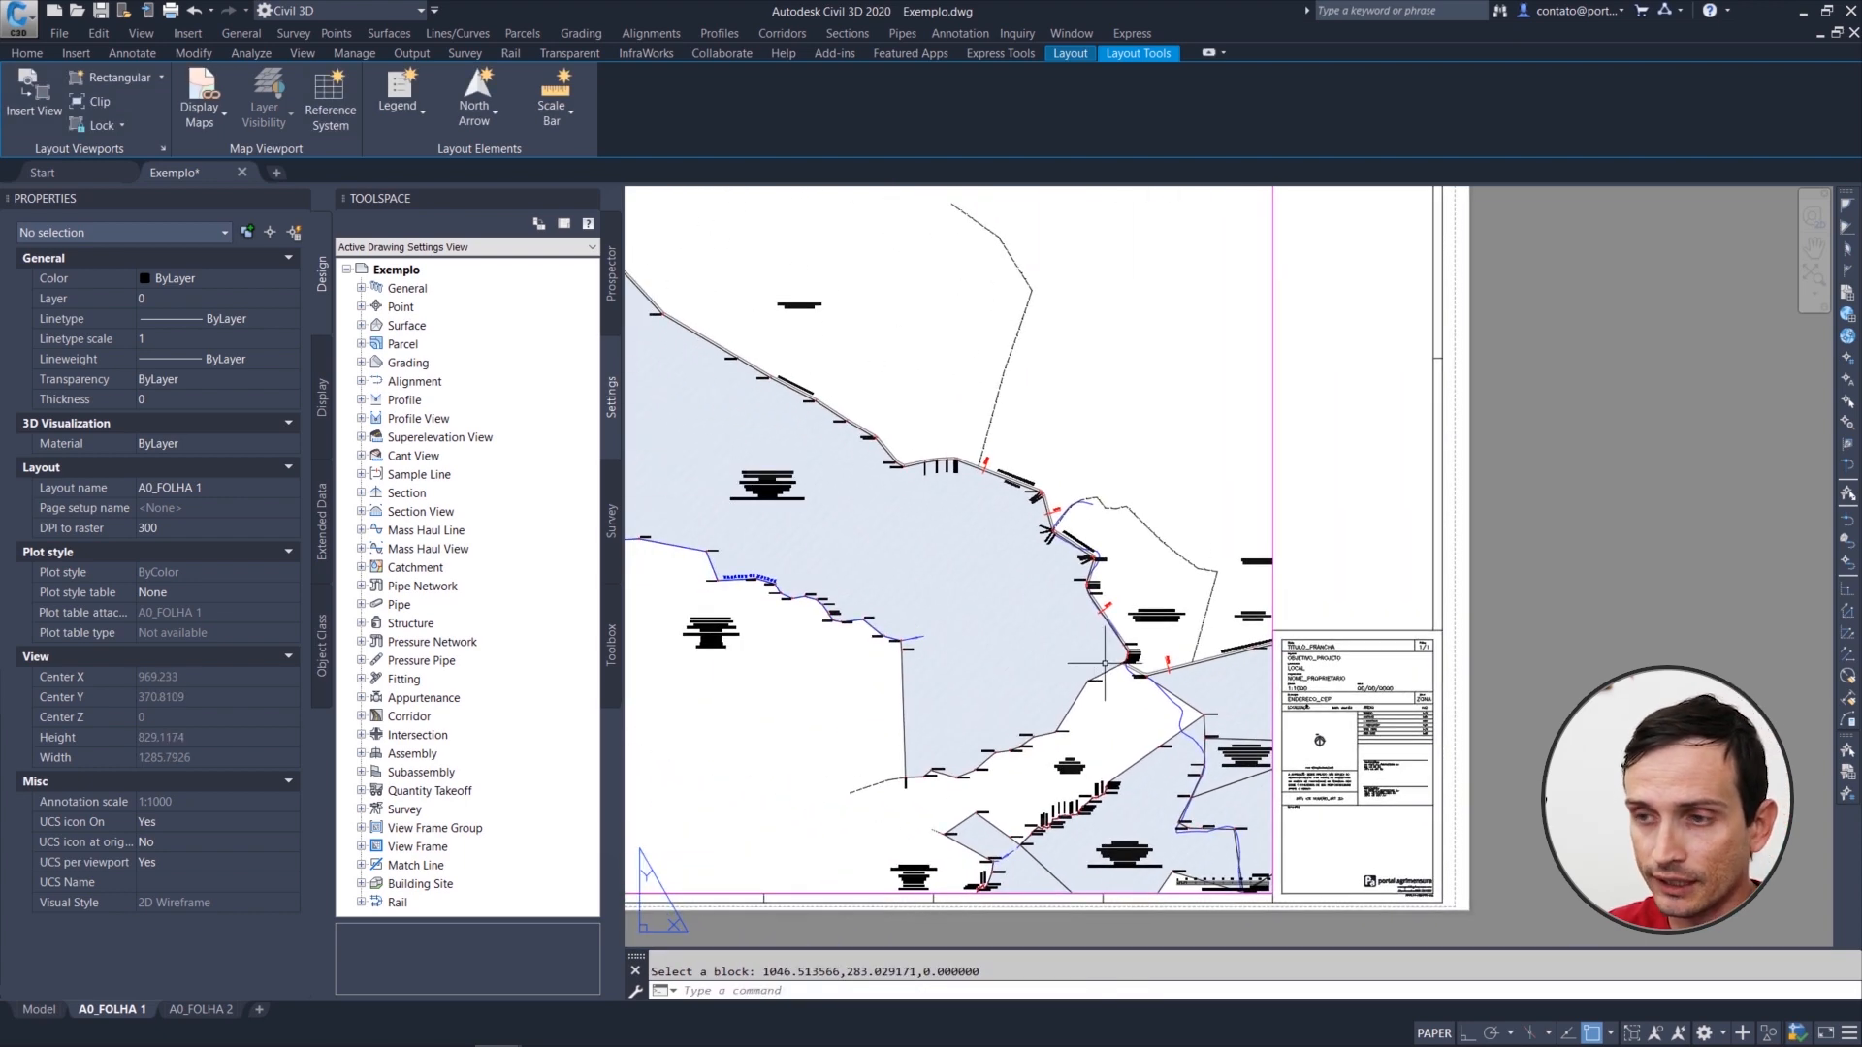
key(Return)
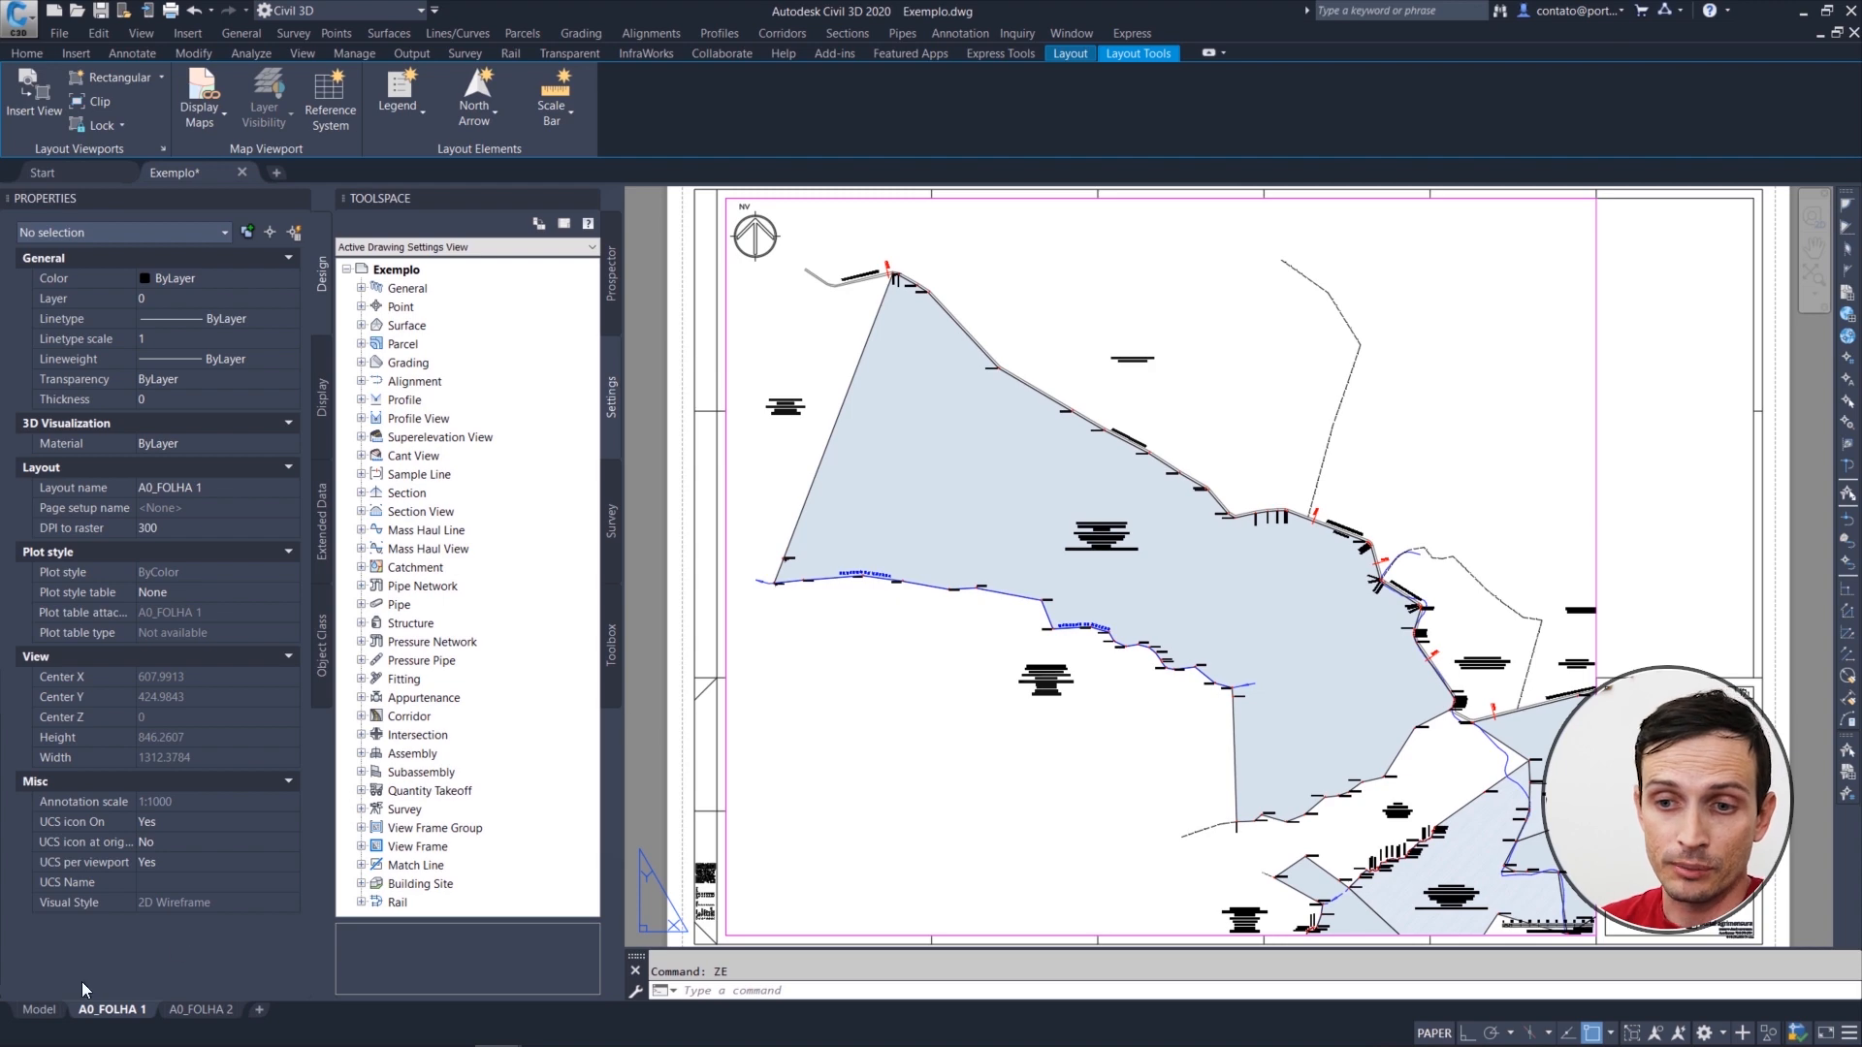
click(38, 1010)
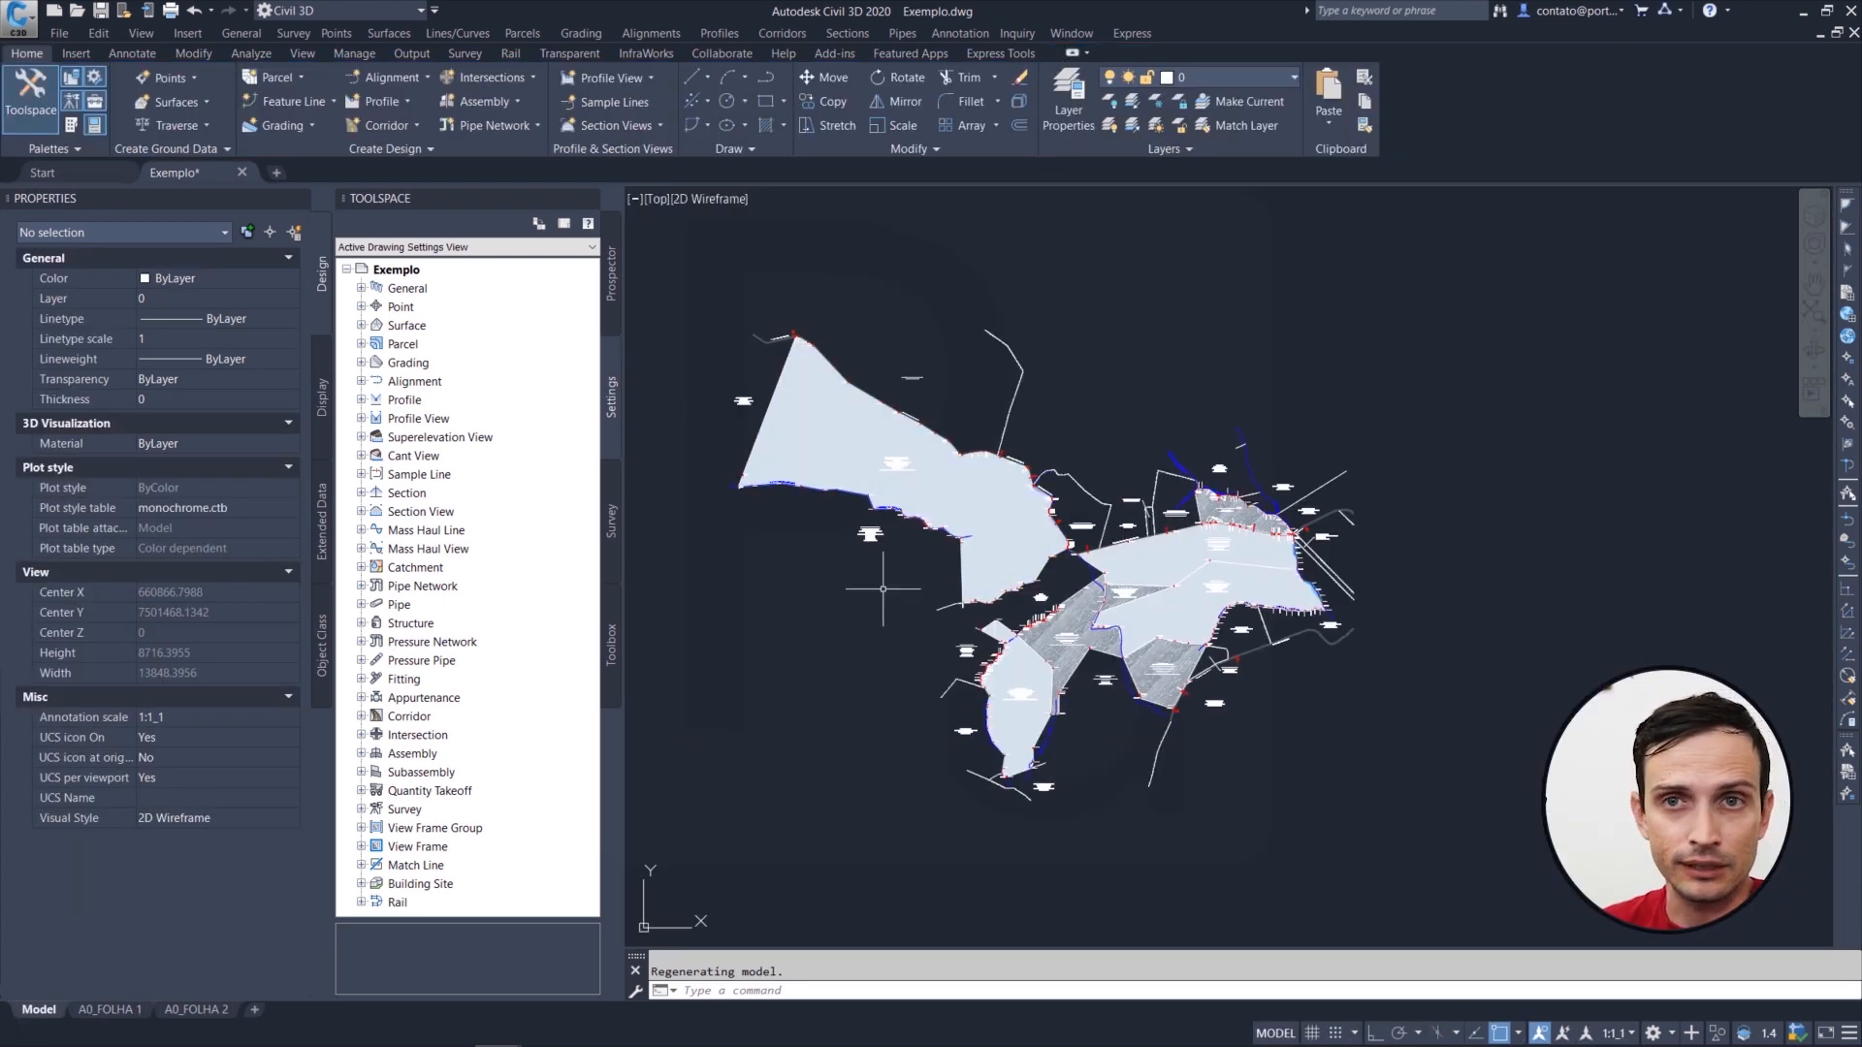
click(107, 1009)
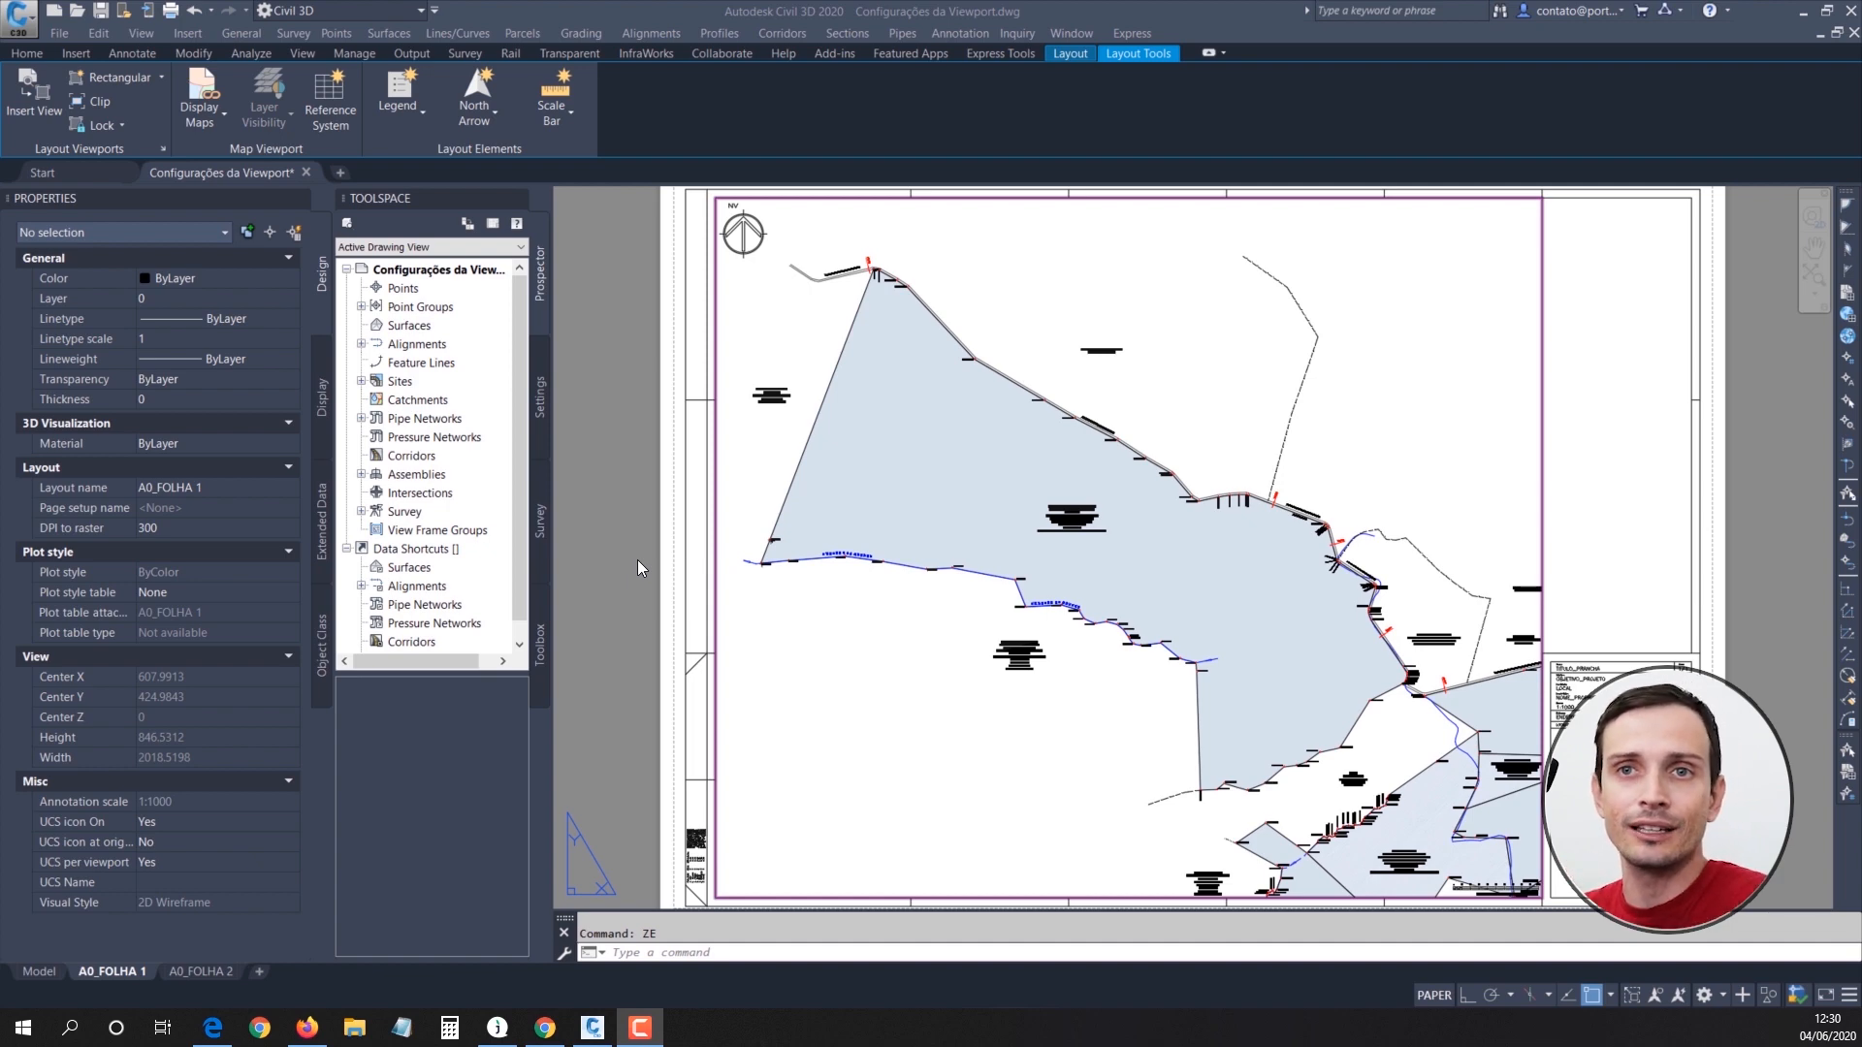
click(638, 560)
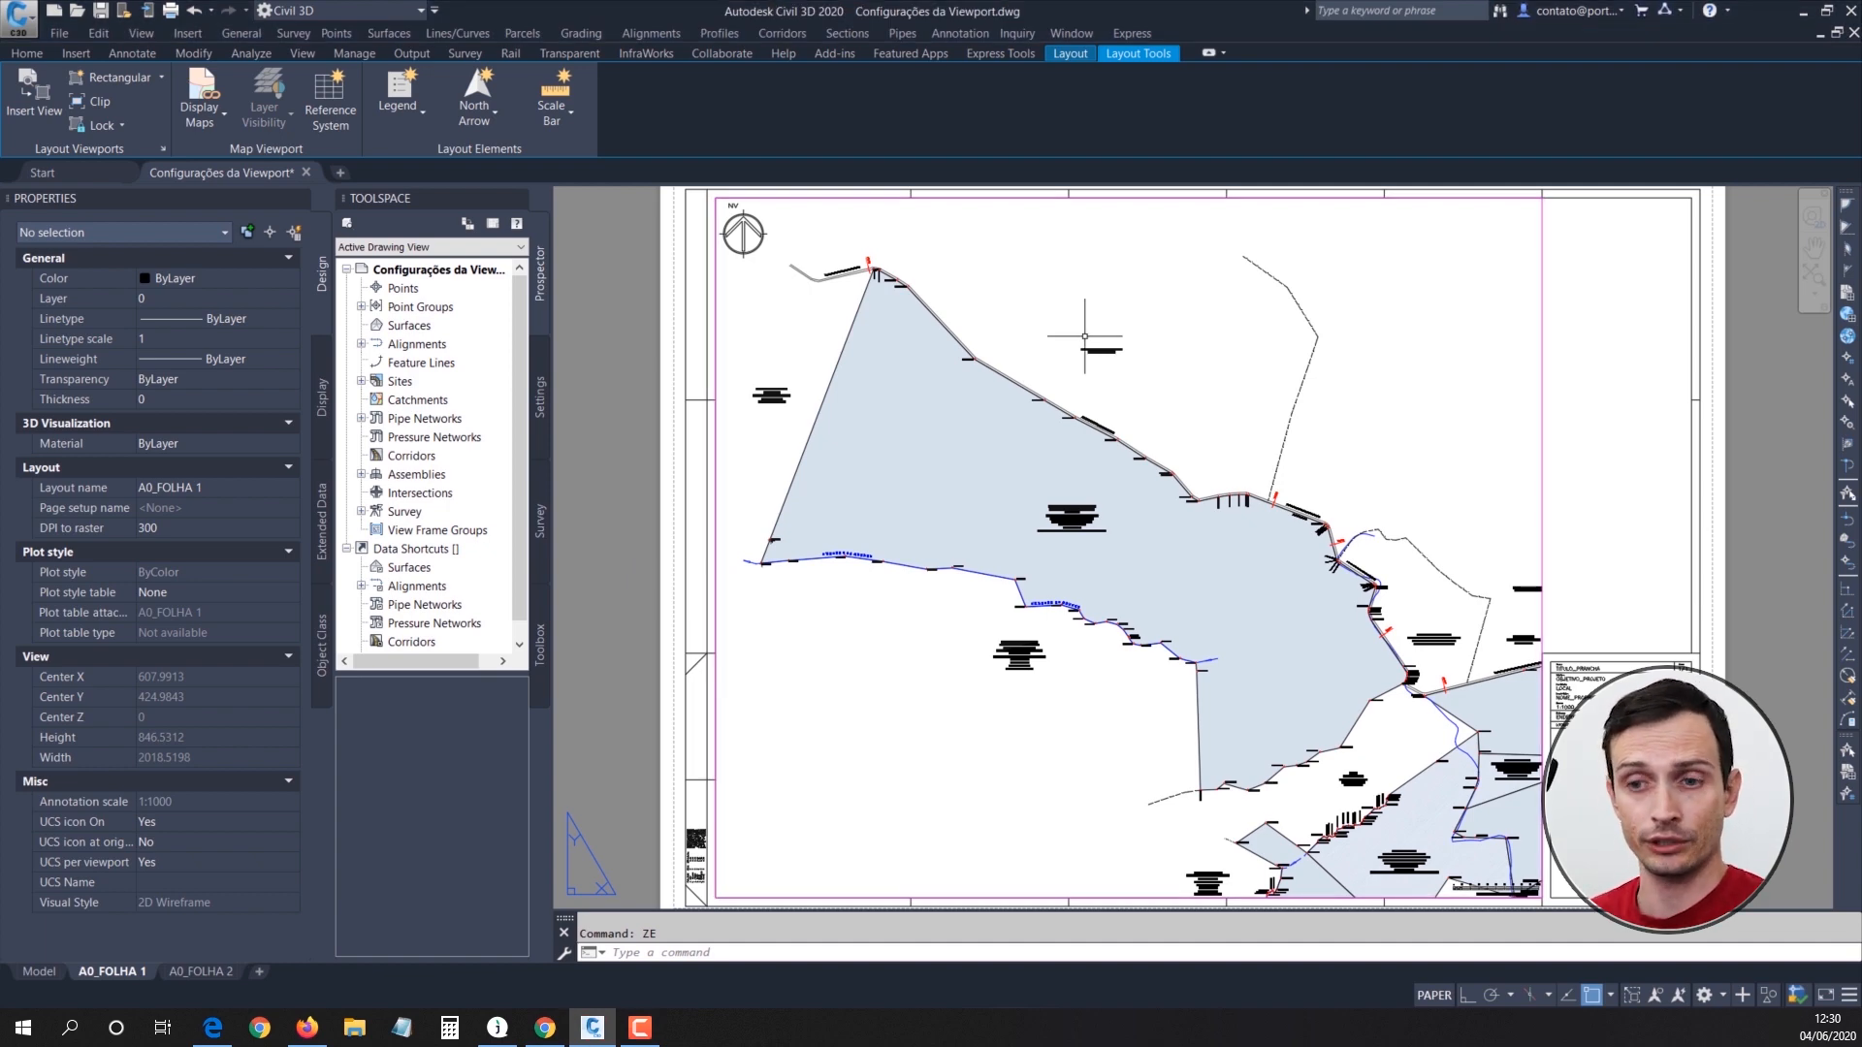
key(ctrl+shift+d)
mouse_move(924, 325)
mouse_down()
mouse_move(500, 736)
mouse_move(126, 978)
mouse_move(262, 887)
mouse_move(236, 969)
mouse_move(618, 793)
mouse_up()
key(Escape)
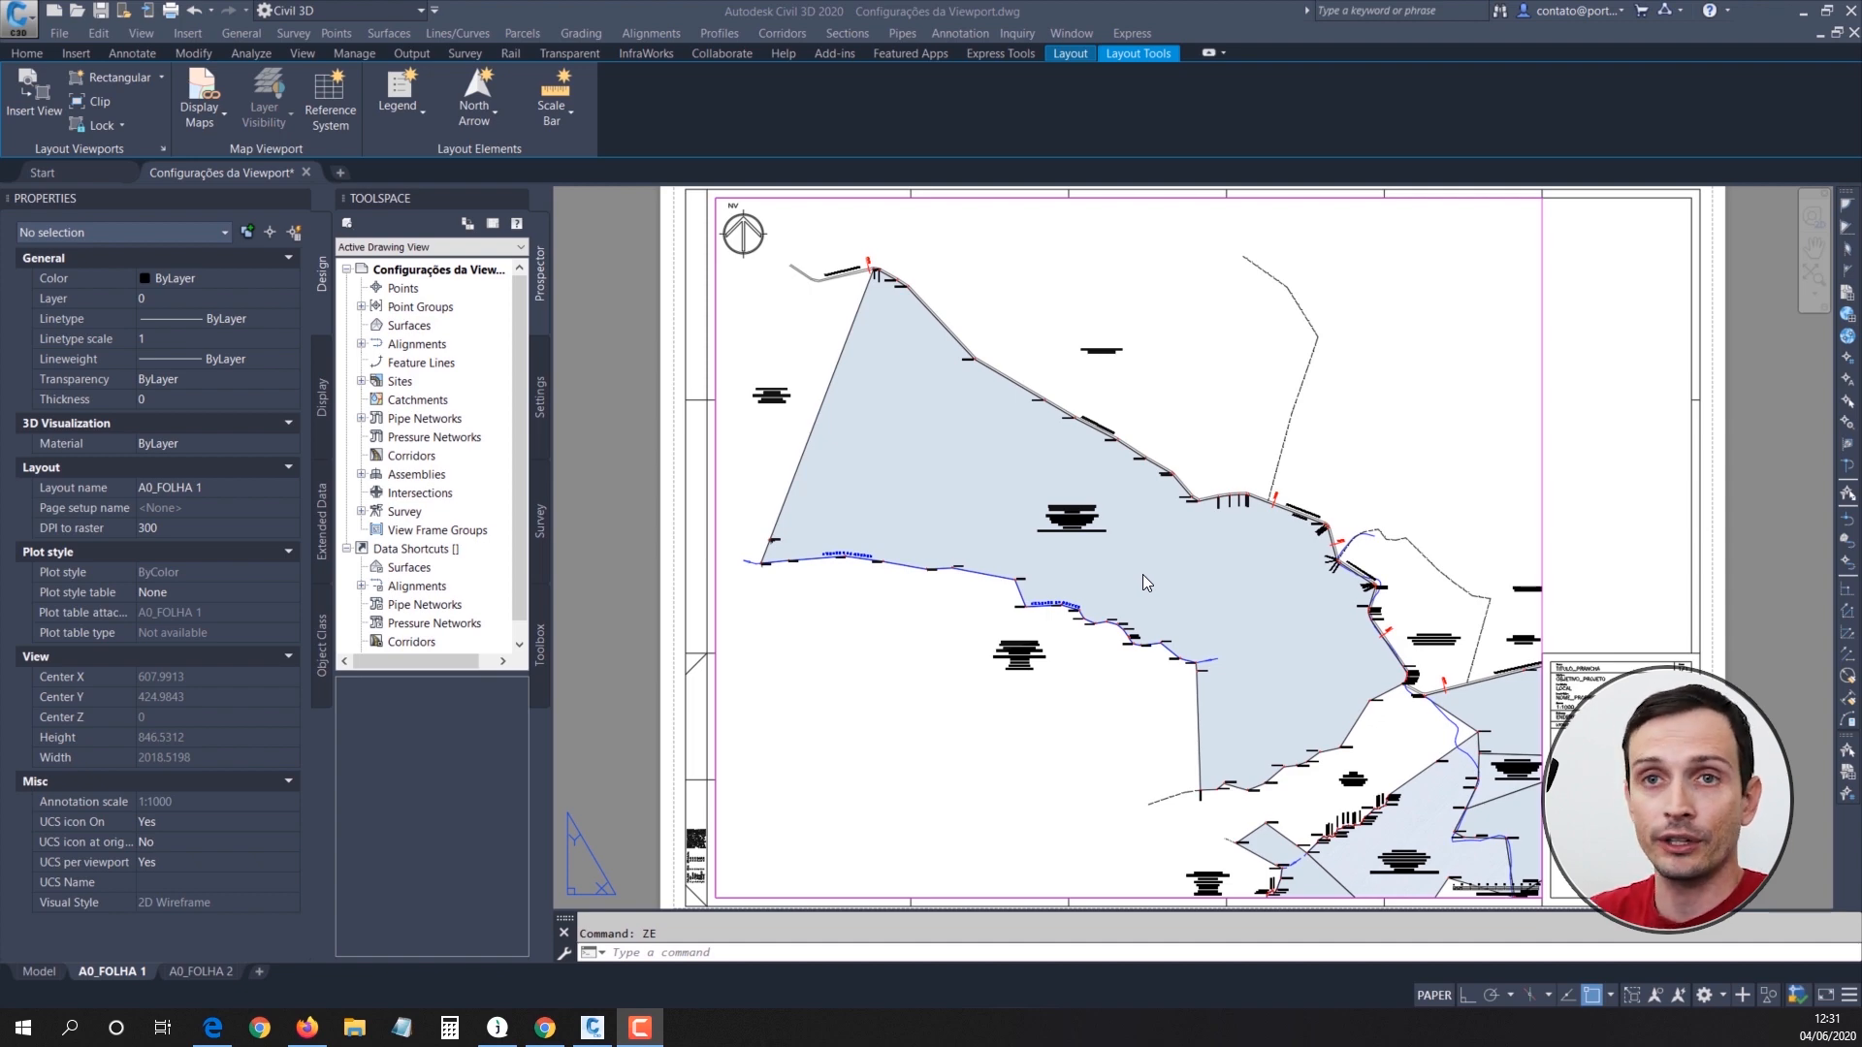
click(853, 510)
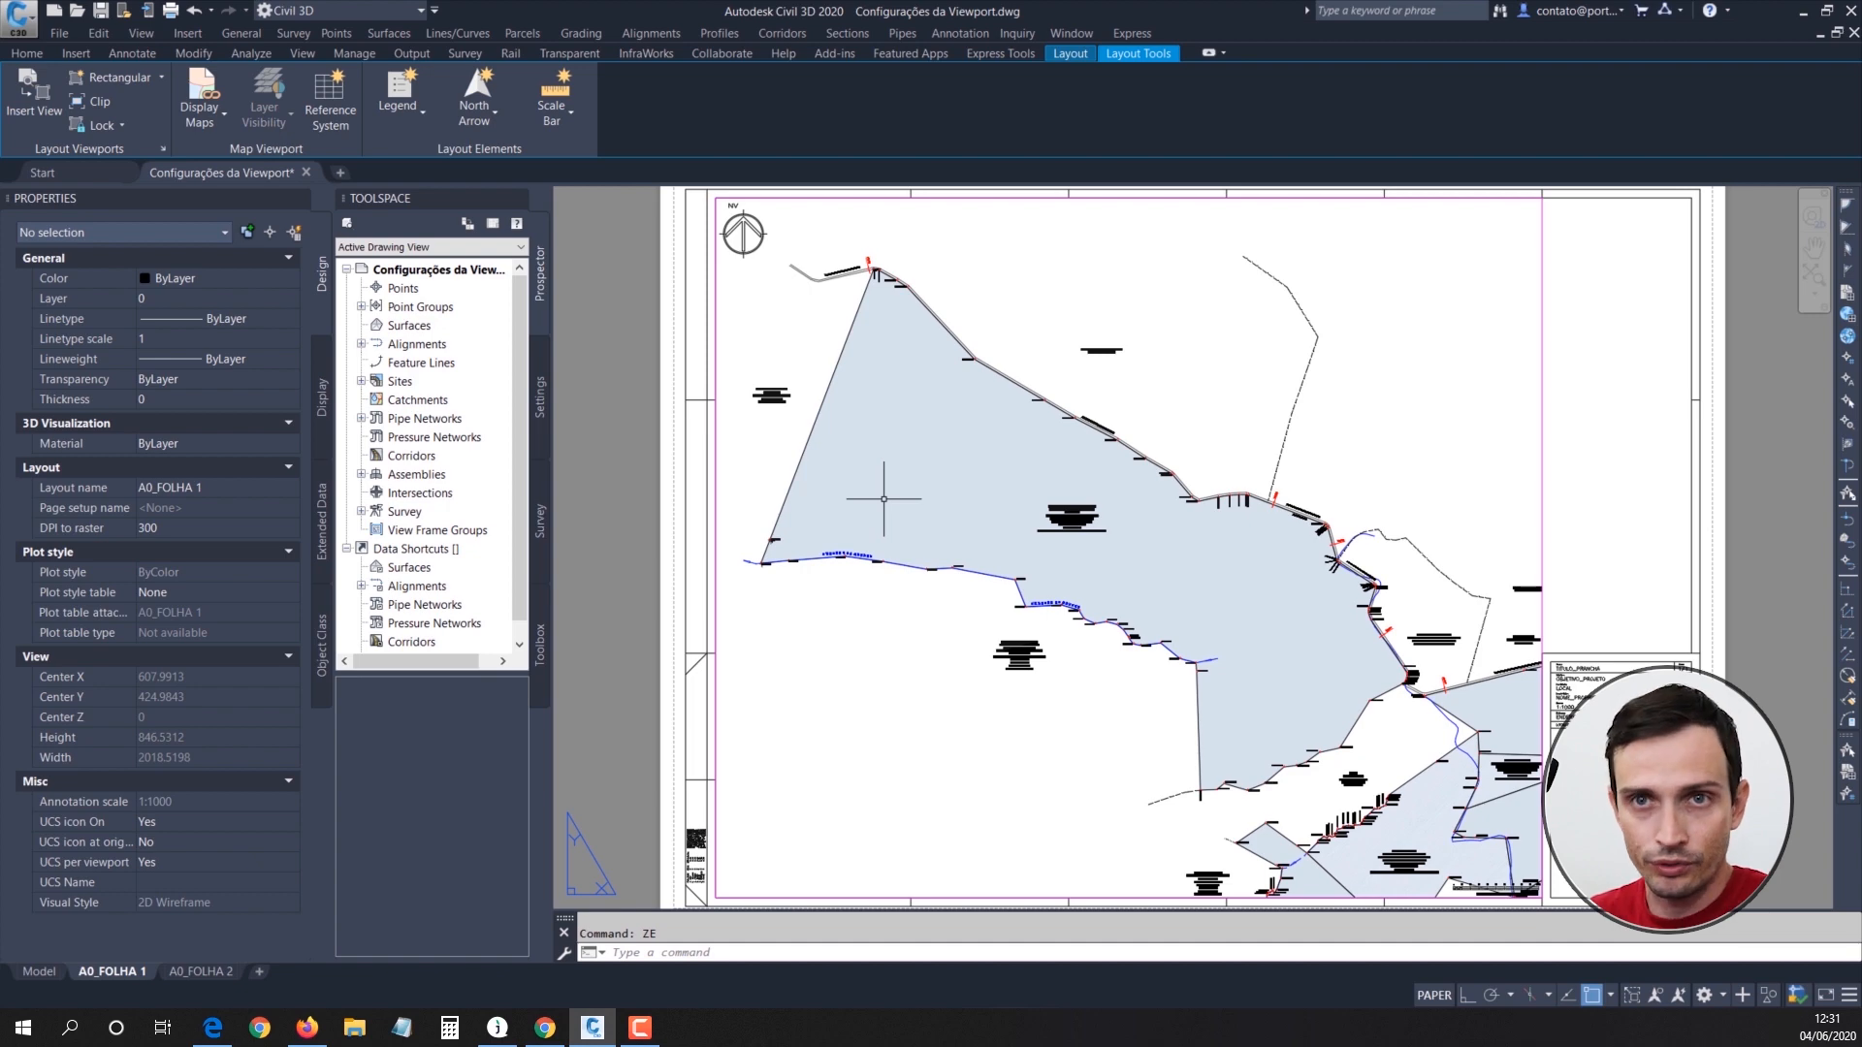
Step: Activate the A0_FOLHA 1 viewport, open the Layer Properties Manager and widen its layer name column
double_click(951, 297)
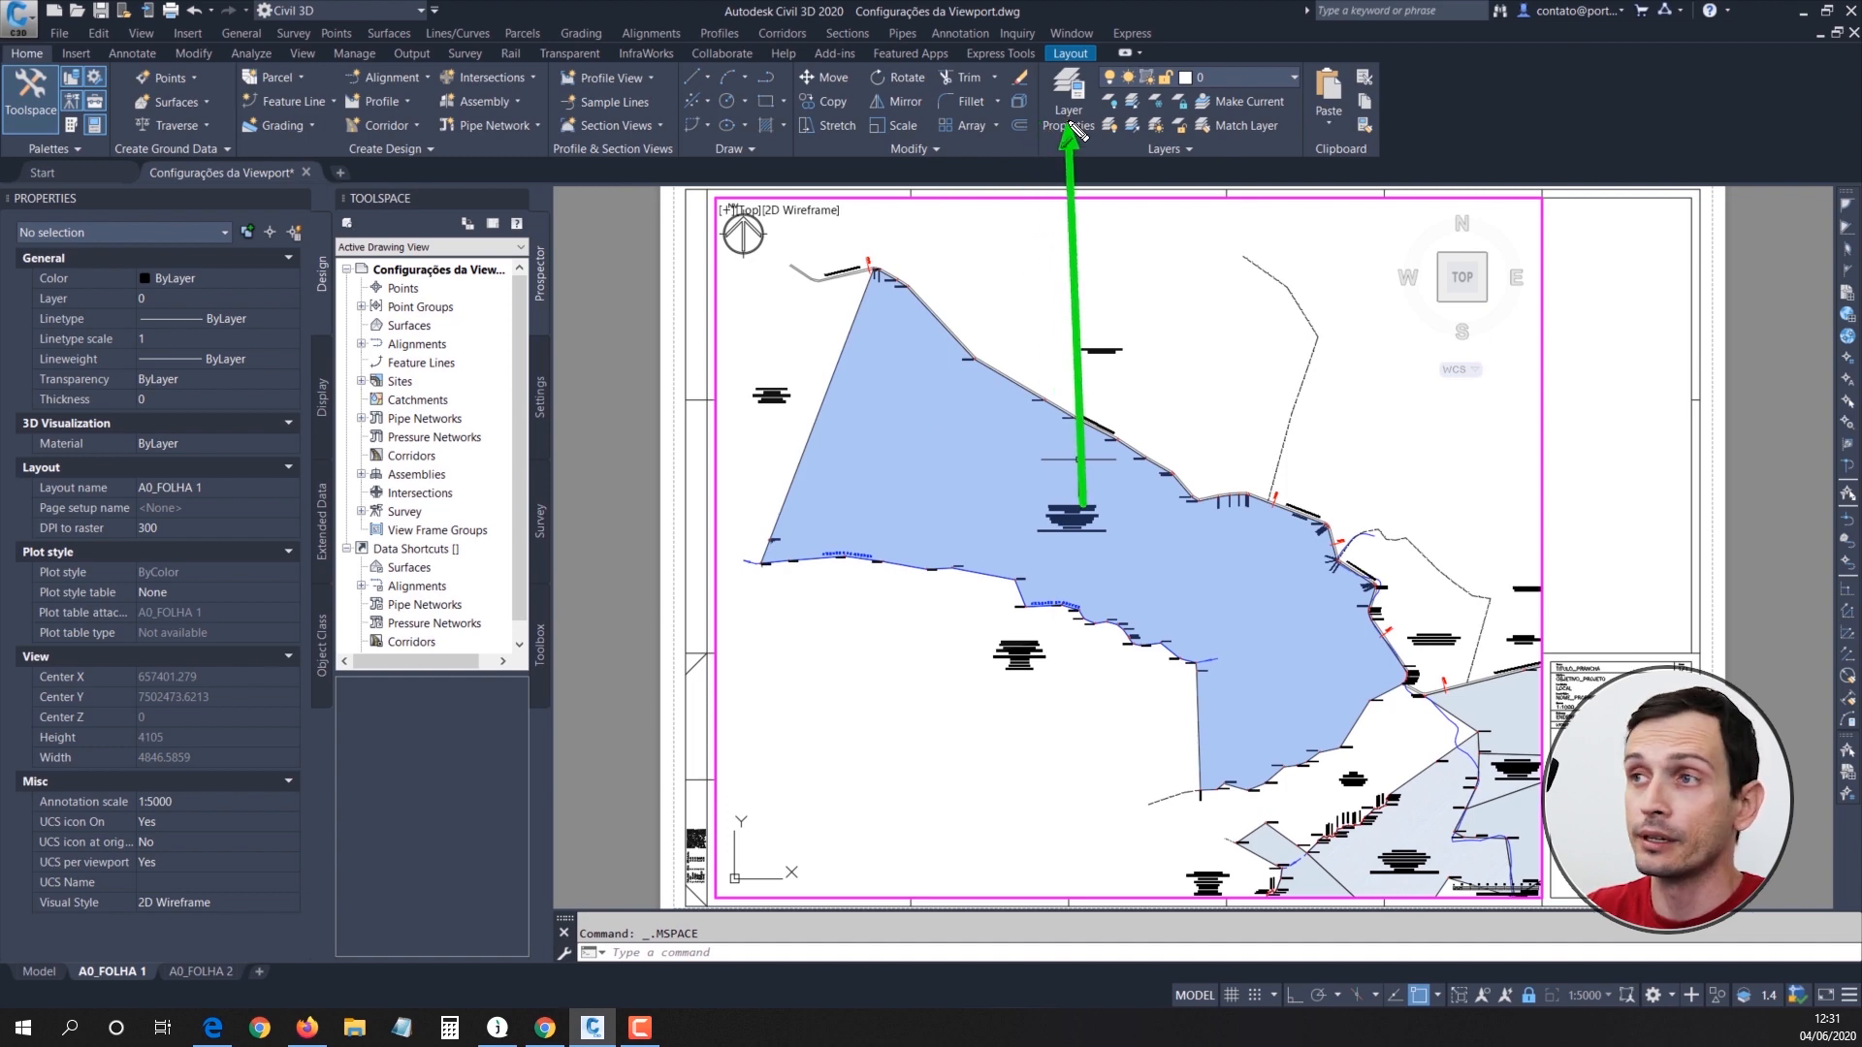
click(1078, 92)
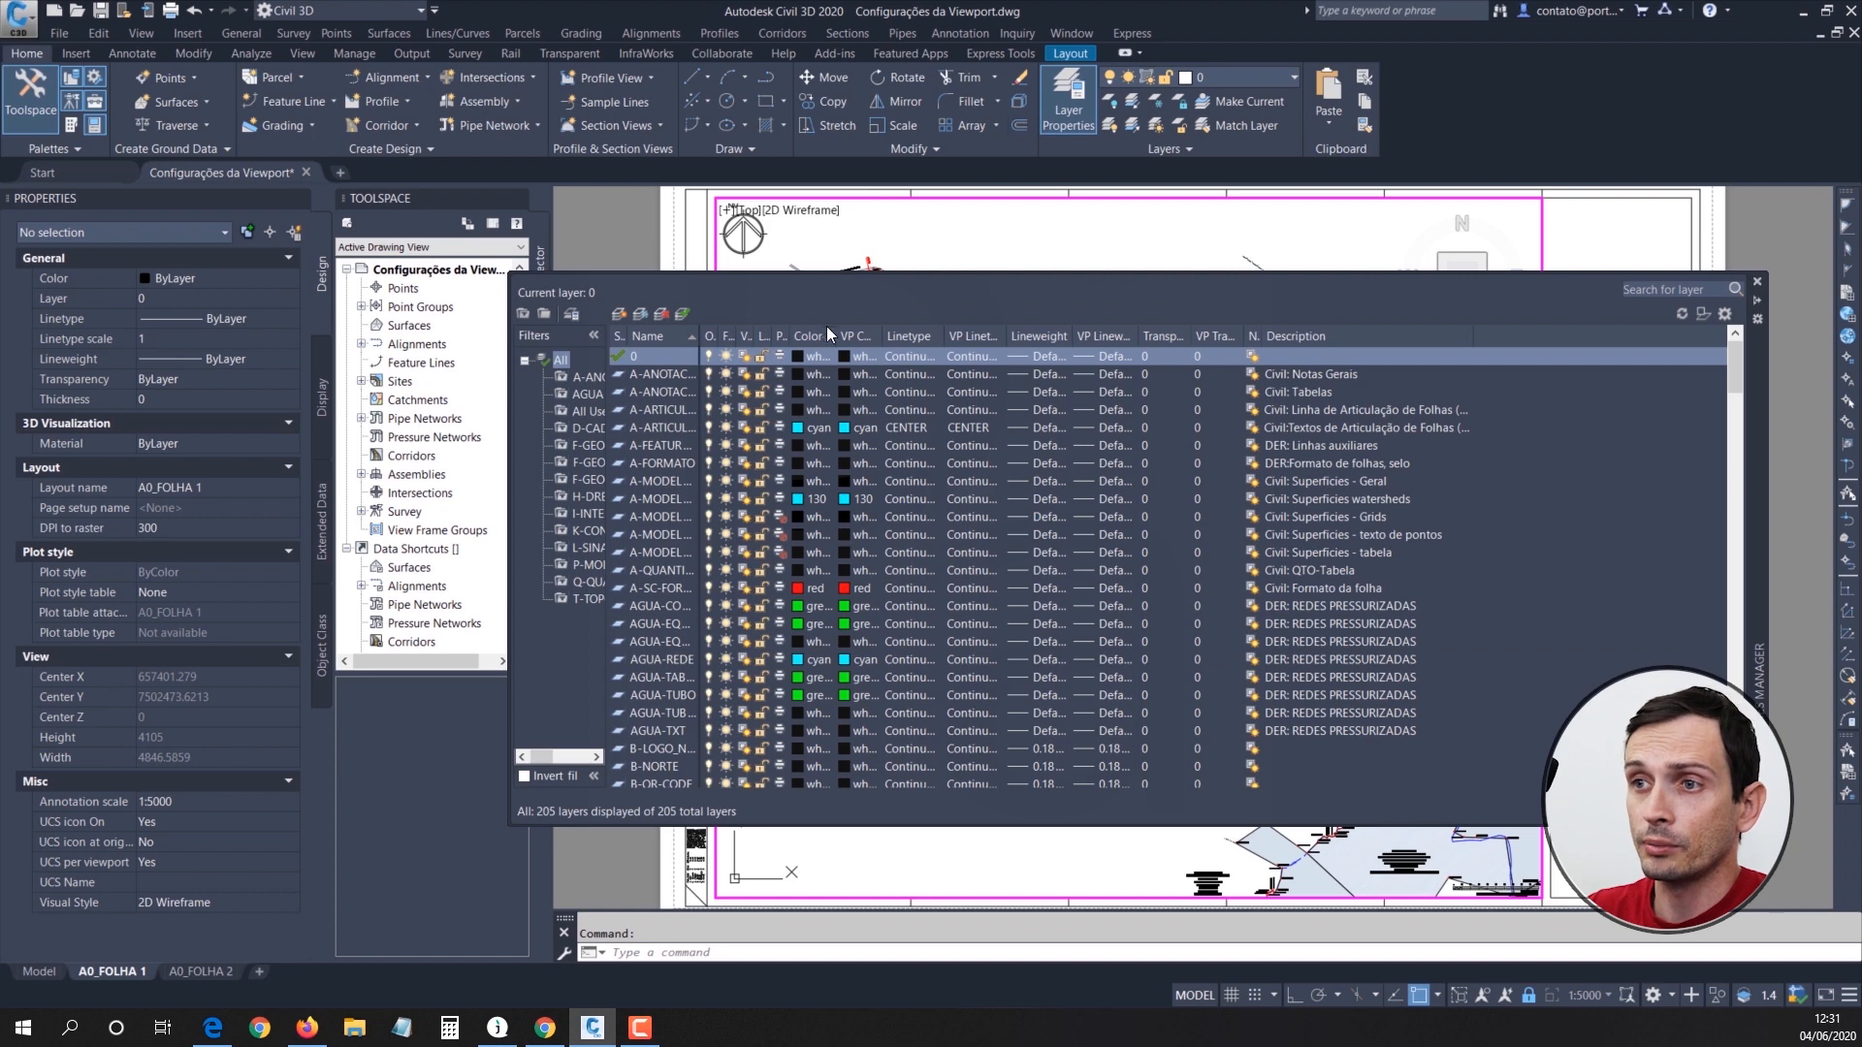
drag(701, 333, 766, 334)
Step: Shrink the Layer Properties Manager, move it above the sheet and set it to auto-hide
click(1755, 299)
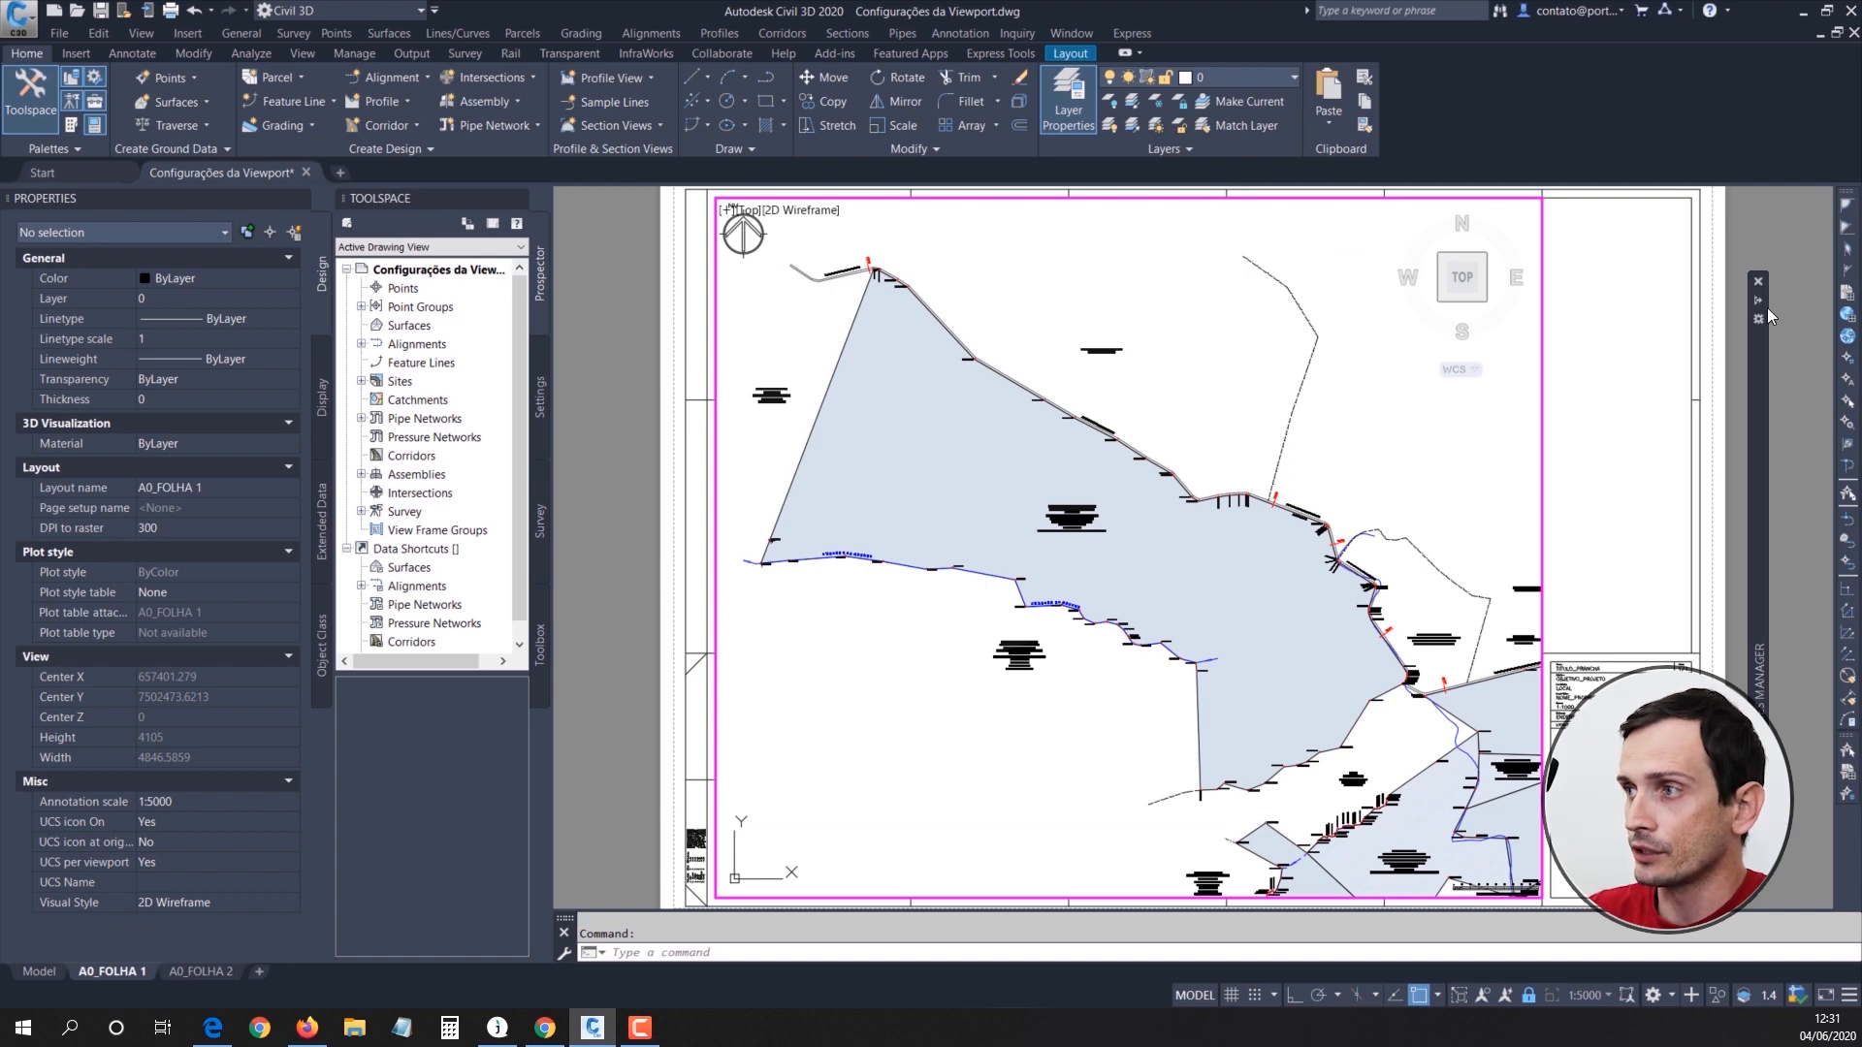
mouse_move(1759, 302)
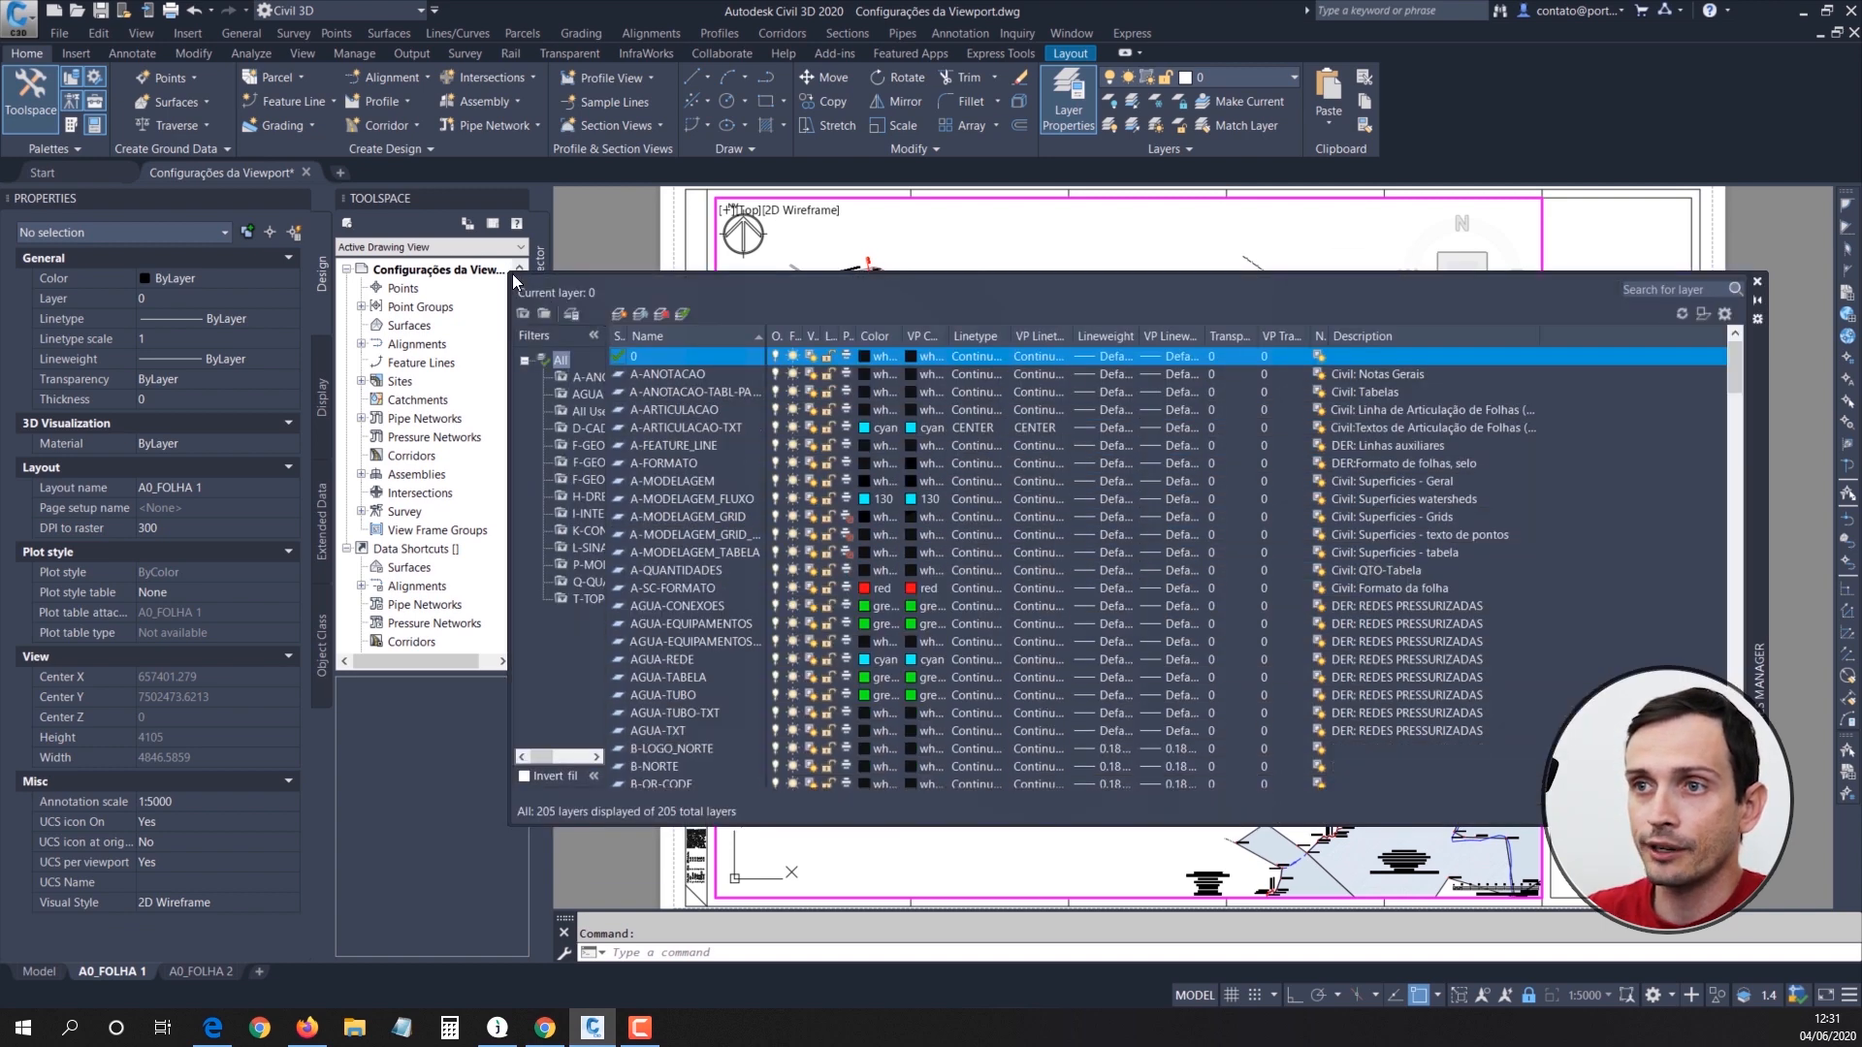
drag(512, 273, 609, 433)
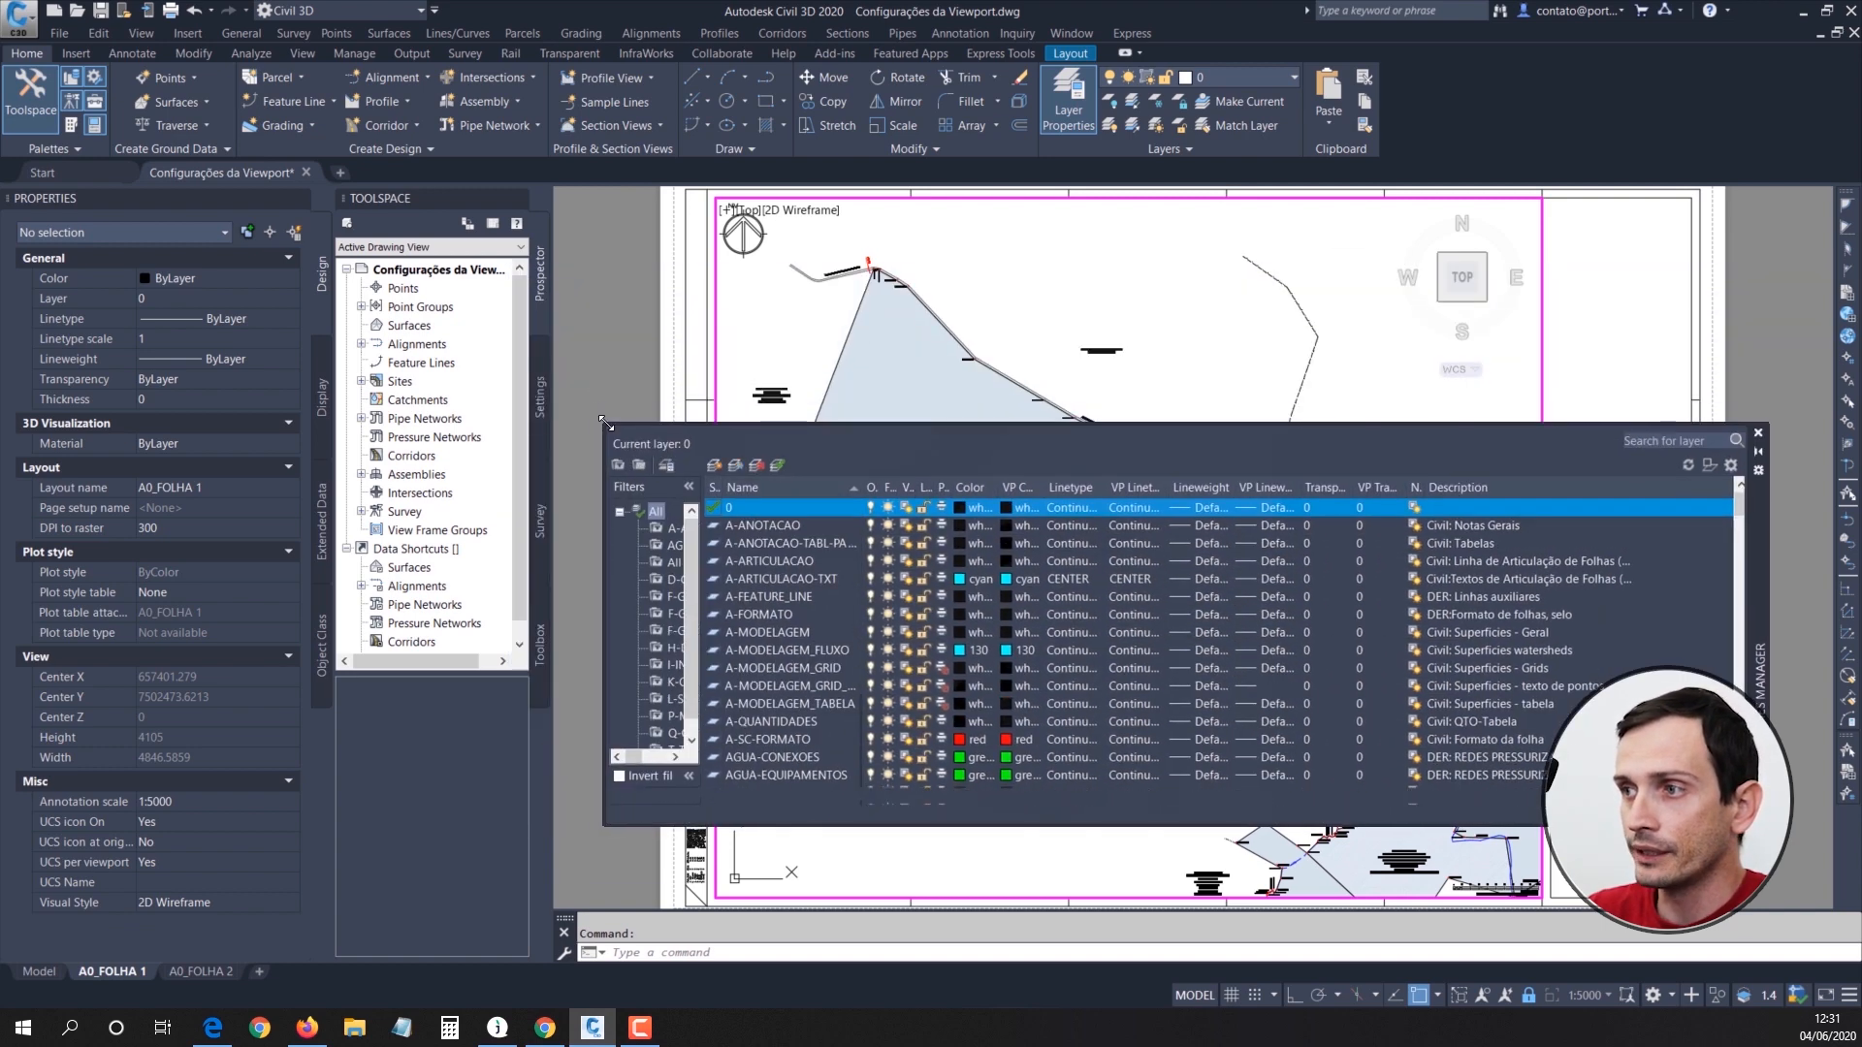
drag(1751, 466, 1640, 155)
double_click(1336, 652)
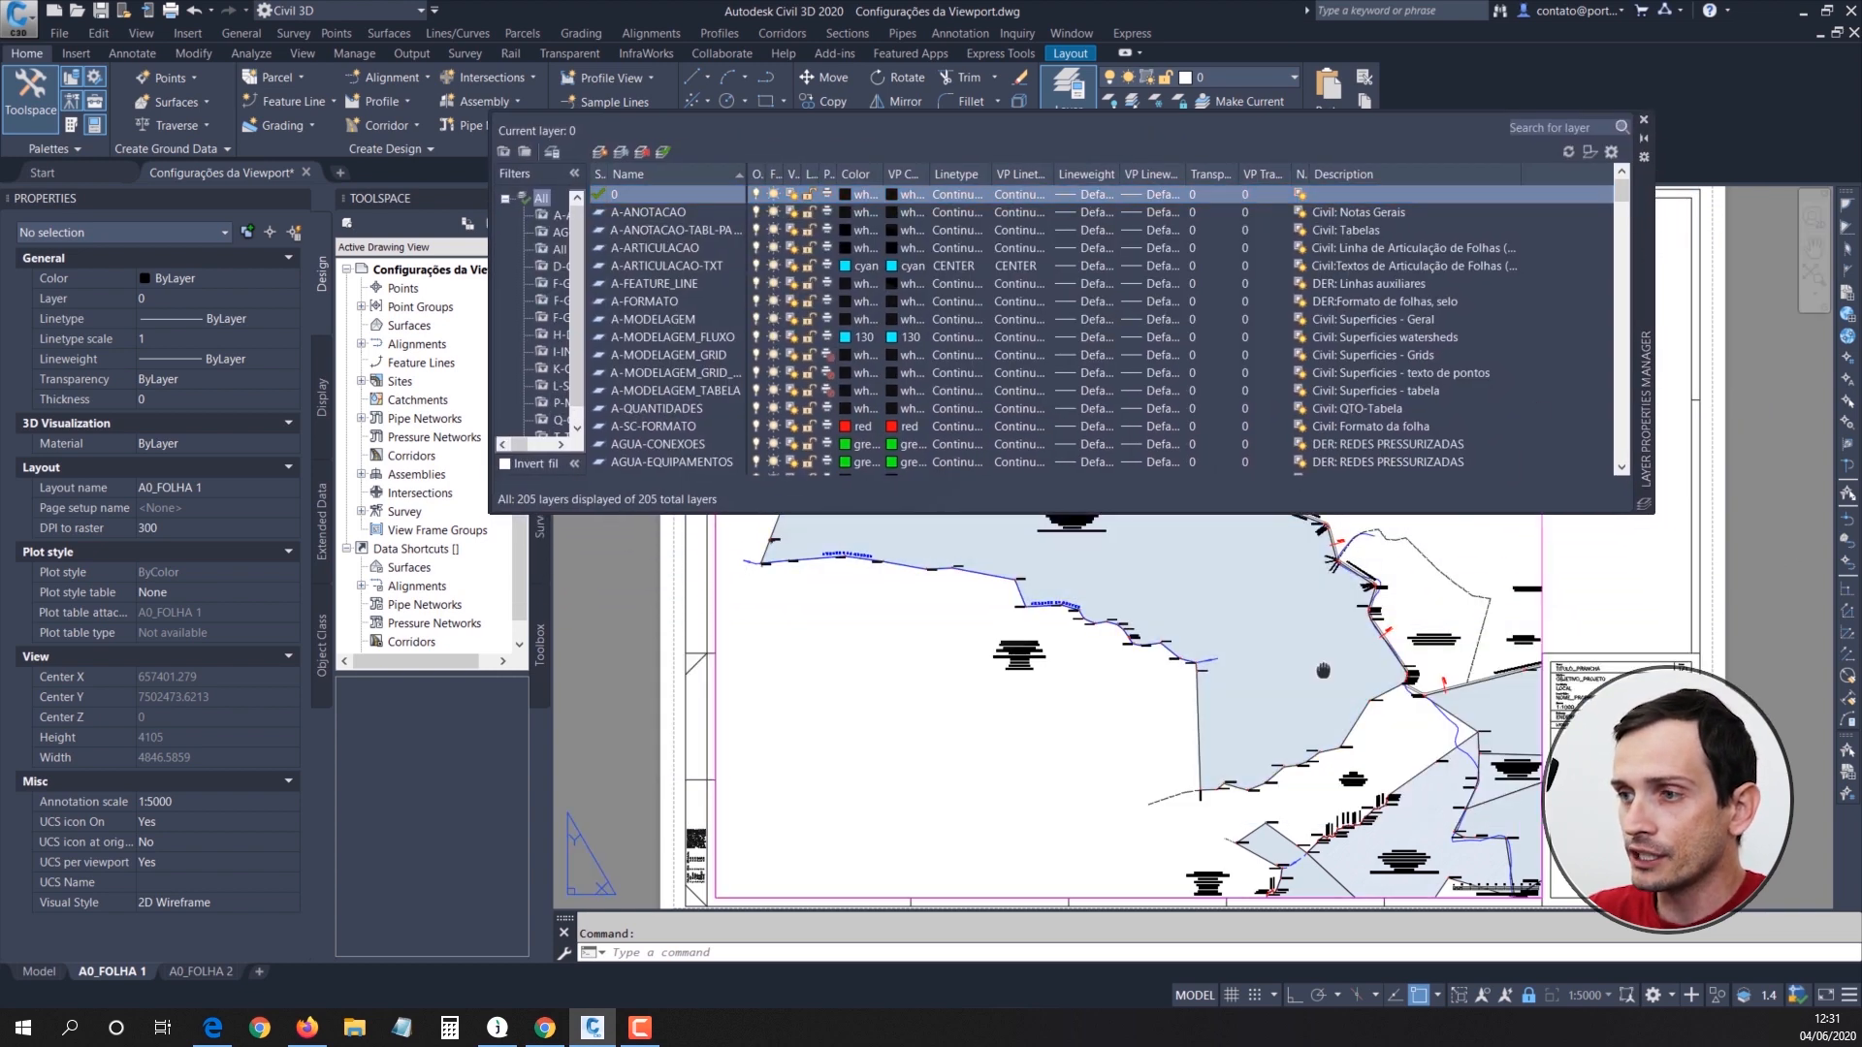
scroll(1348, 669, up, 3)
middle_drag(1358, 679, 1383, 712)
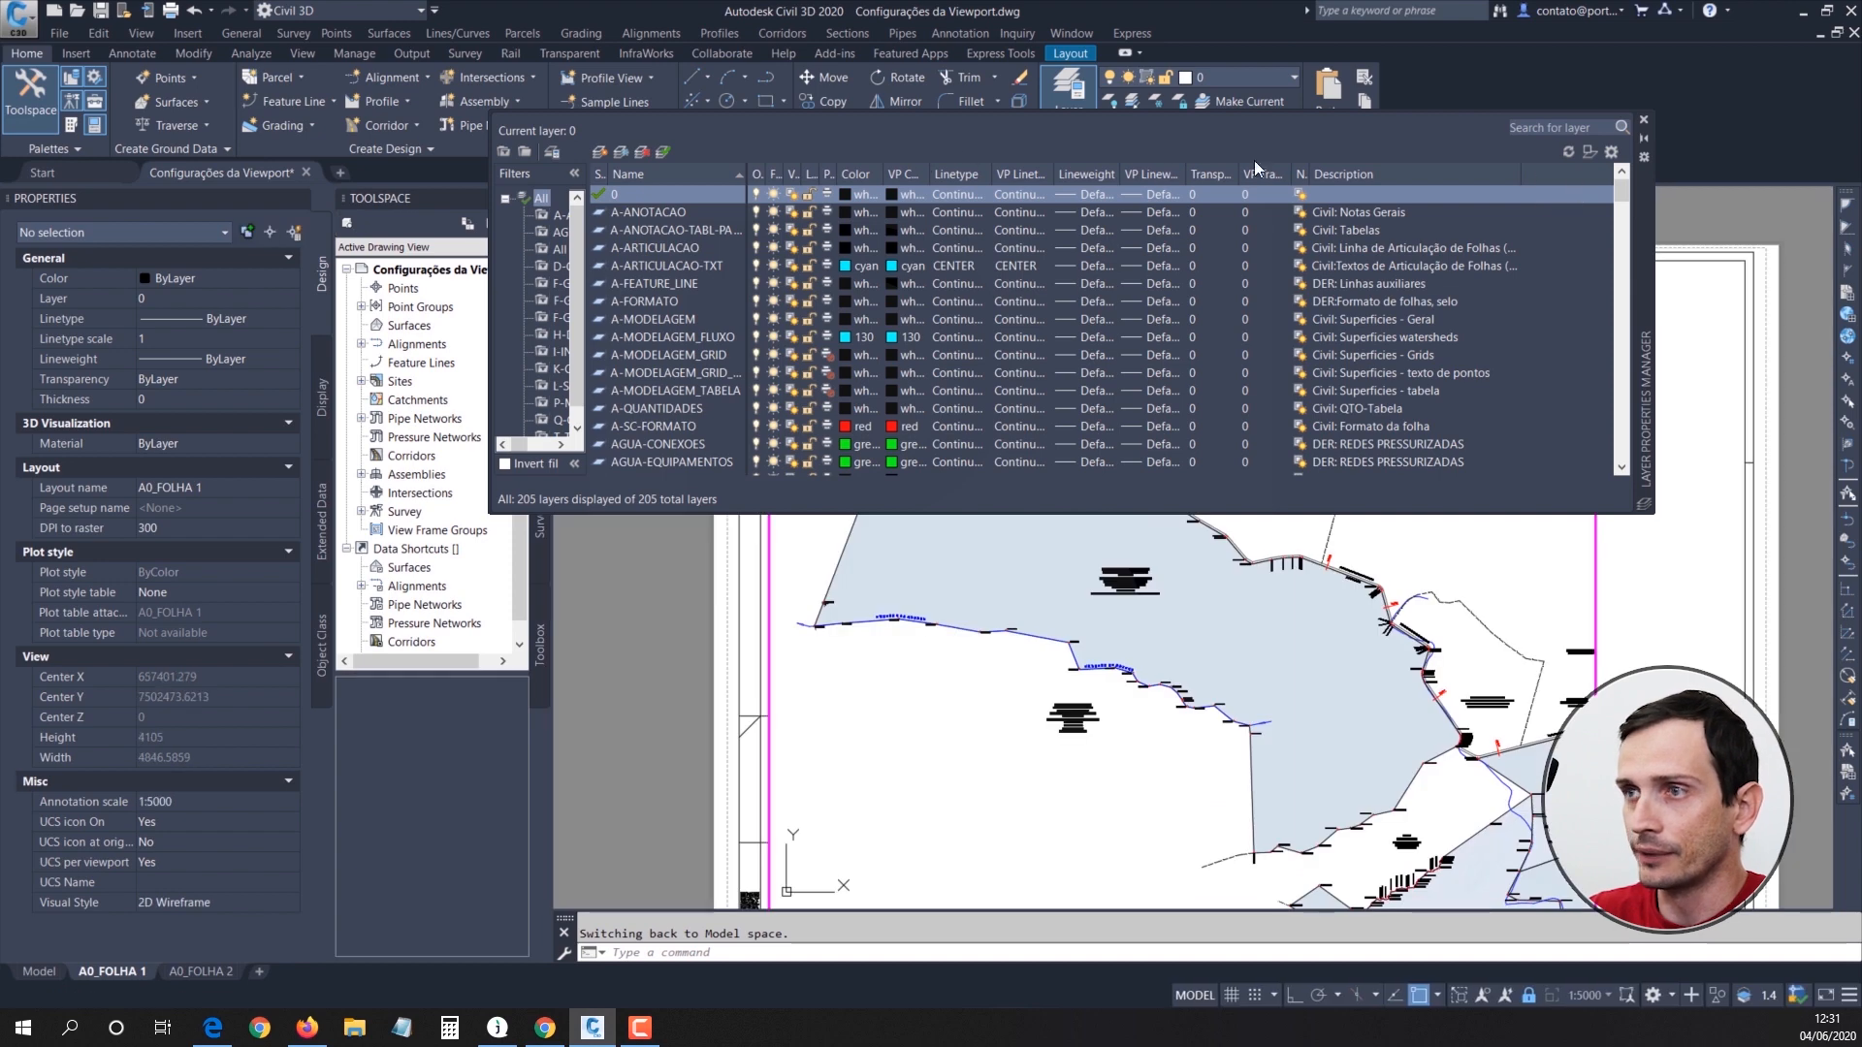
click(1643, 138)
Step: Select the parcel hatch on layer H-MAT_4.587 beside the title block in the A0_FOLHA 1 viewport and bring up the layer tools
middle_drag(1526, 570, 1379, 388)
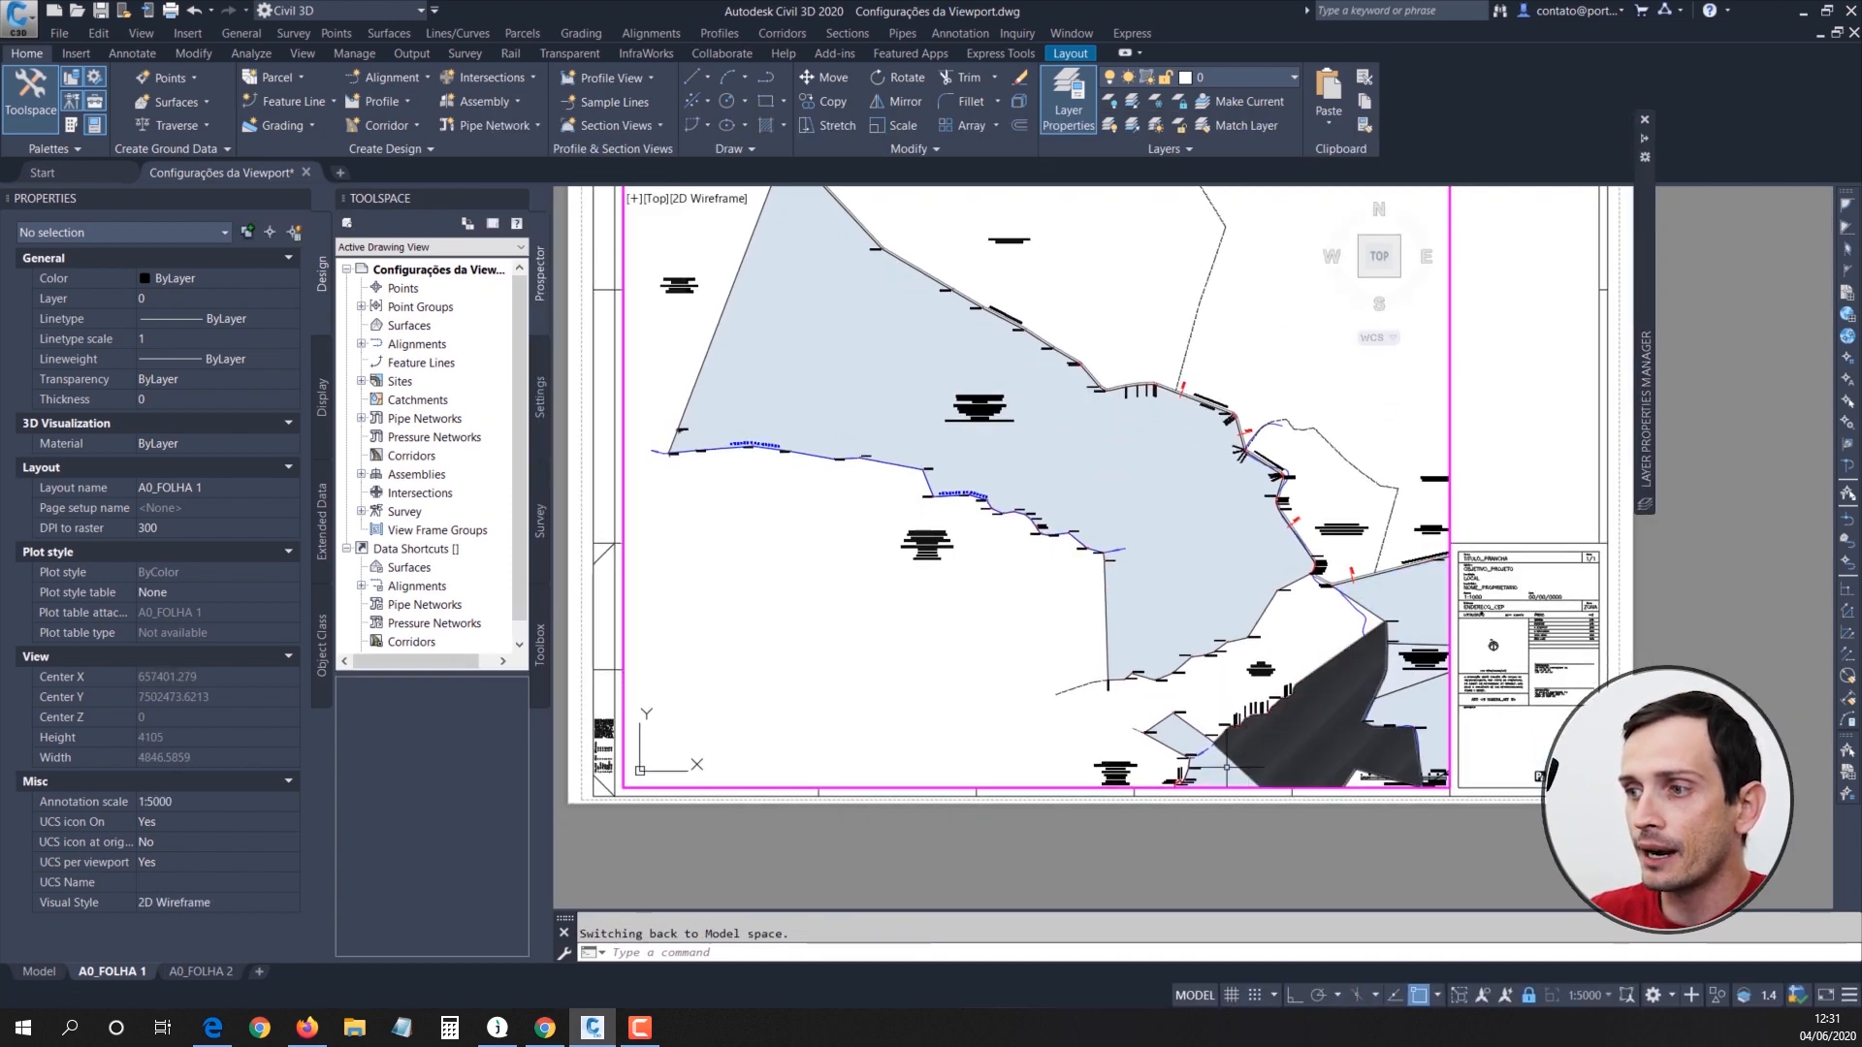
middle_drag(1382, 688, 1268, 611)
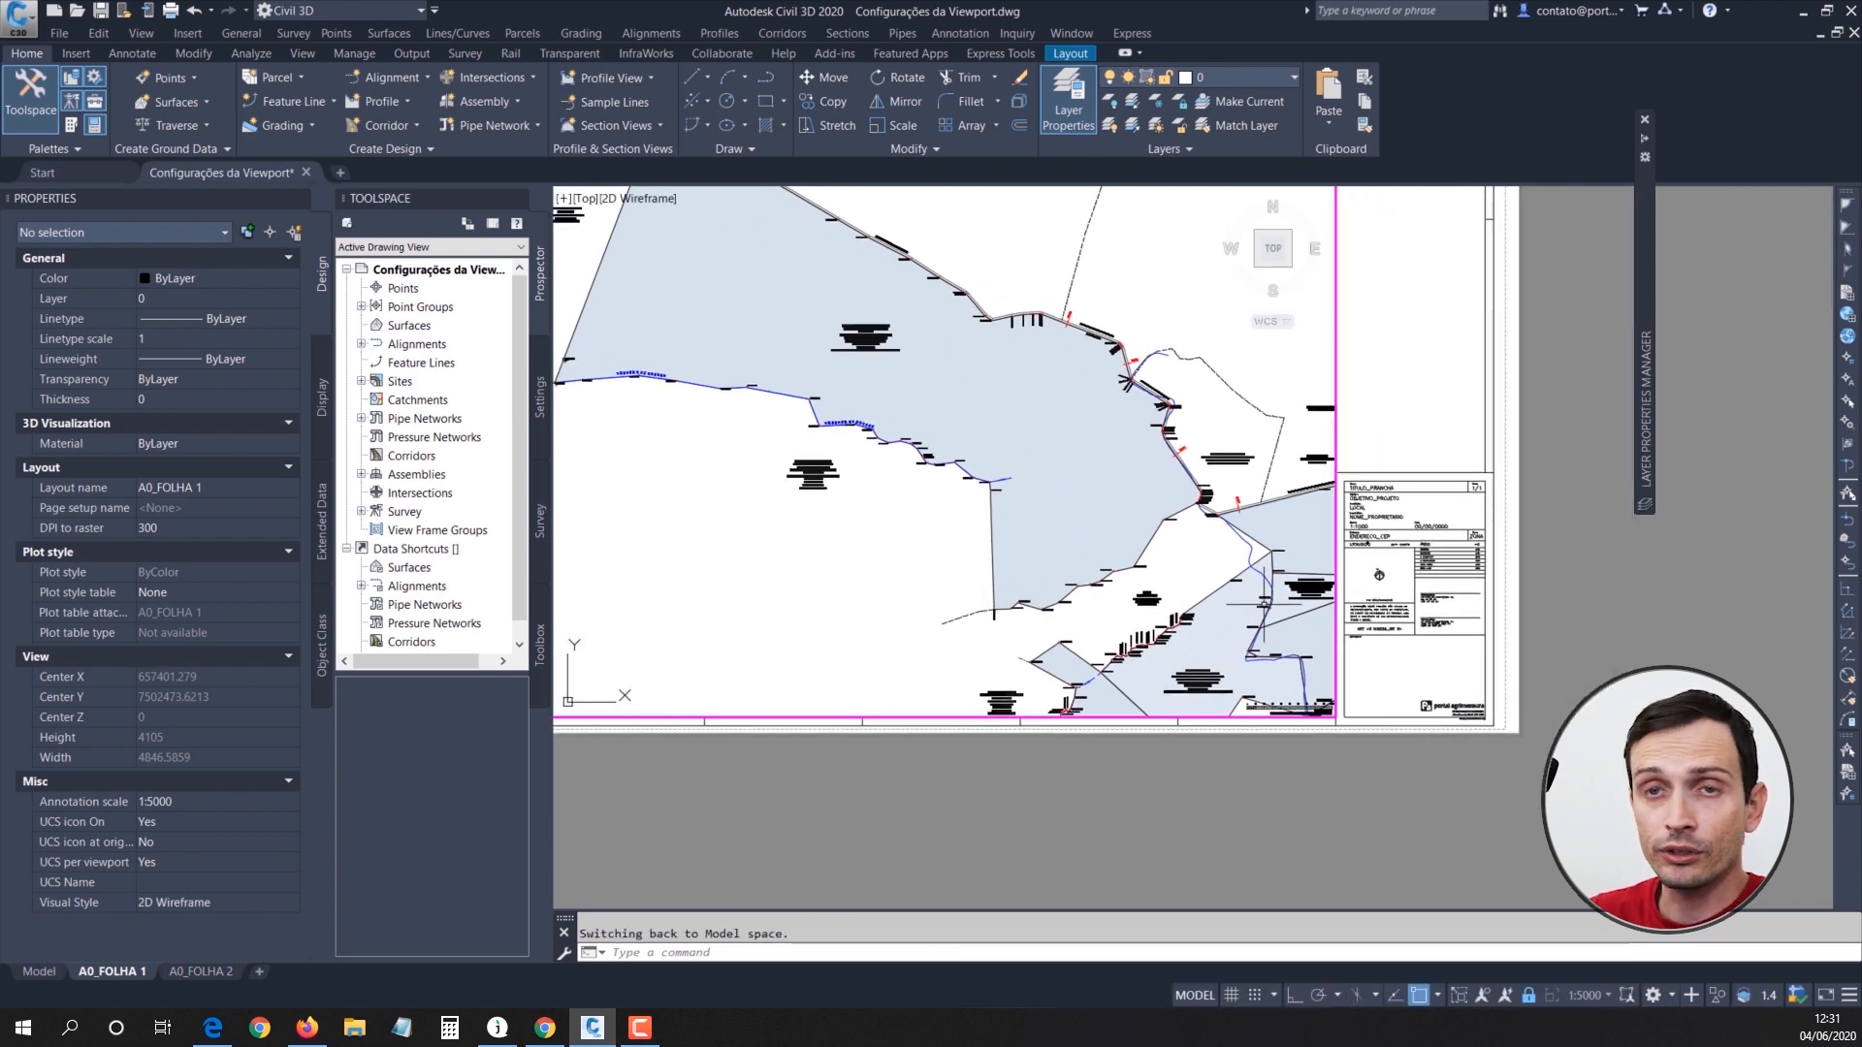
scroll(1268, 611, up, 3)
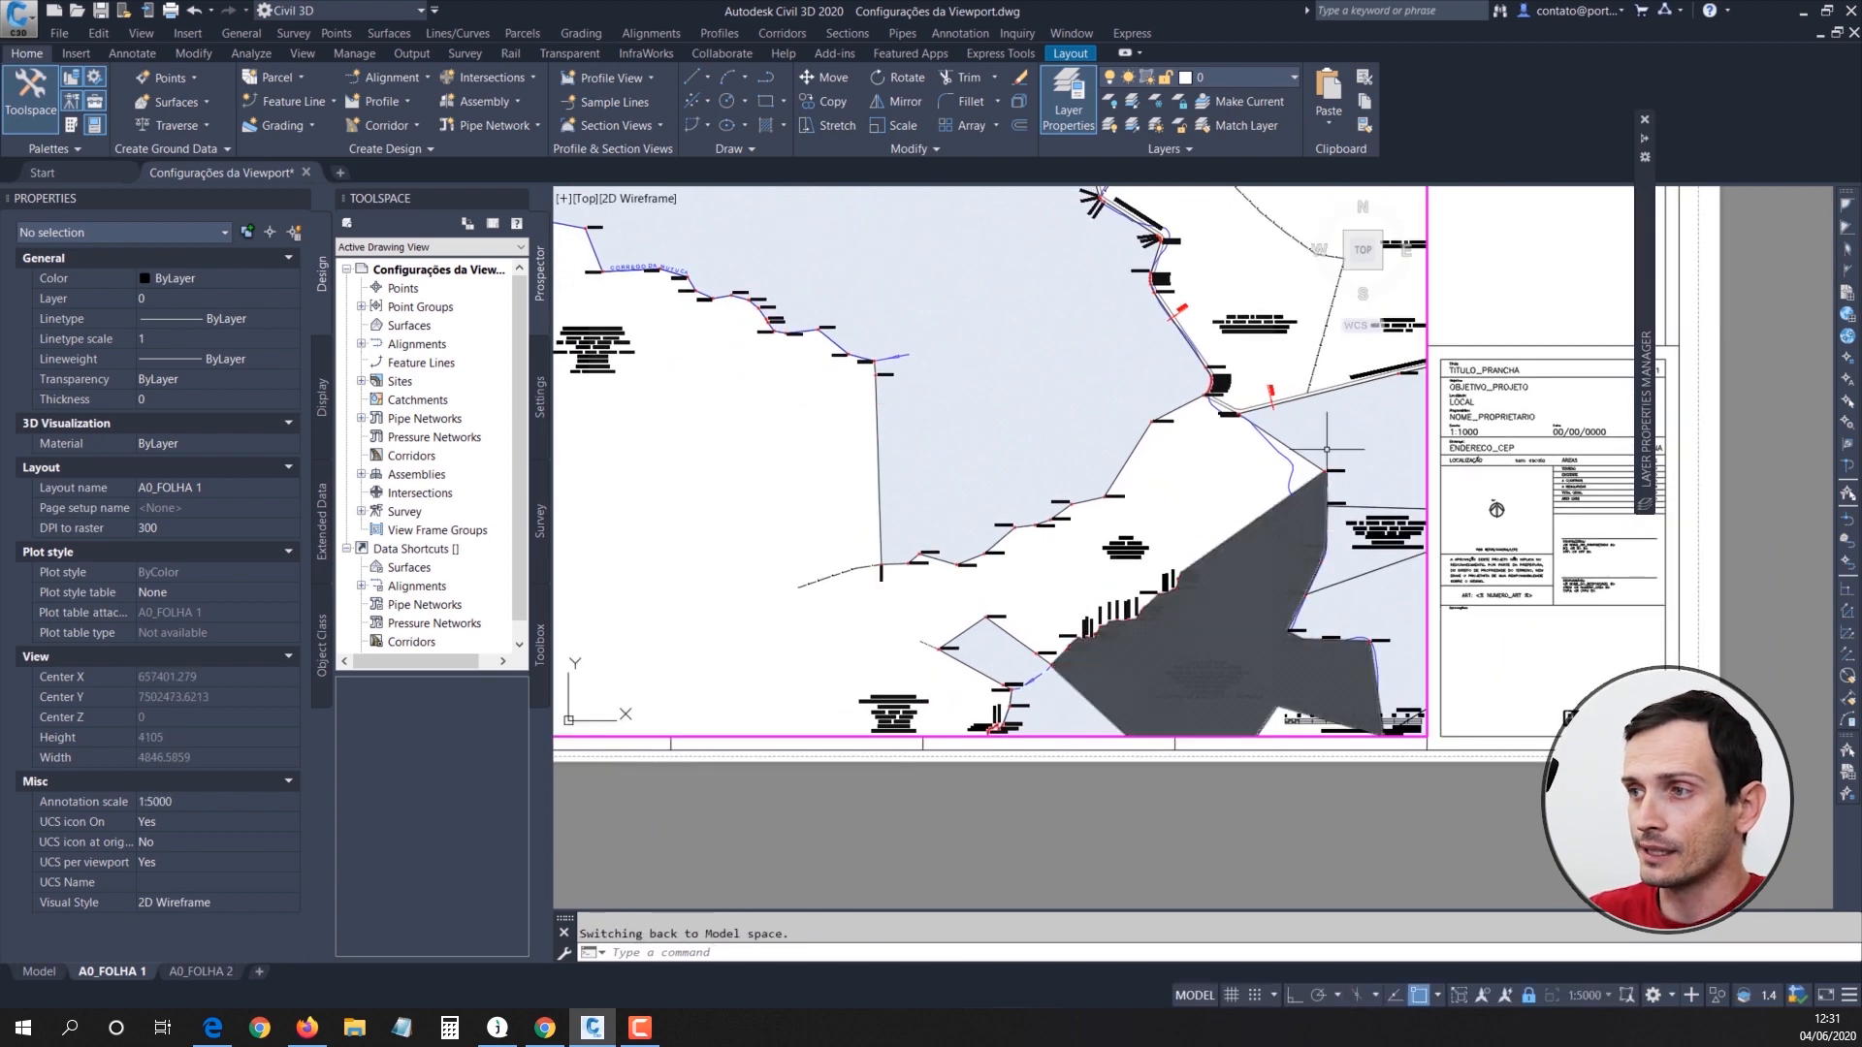
scroll(1247, 436, up, 3)
middle_drag(1270, 457, 1332, 411)
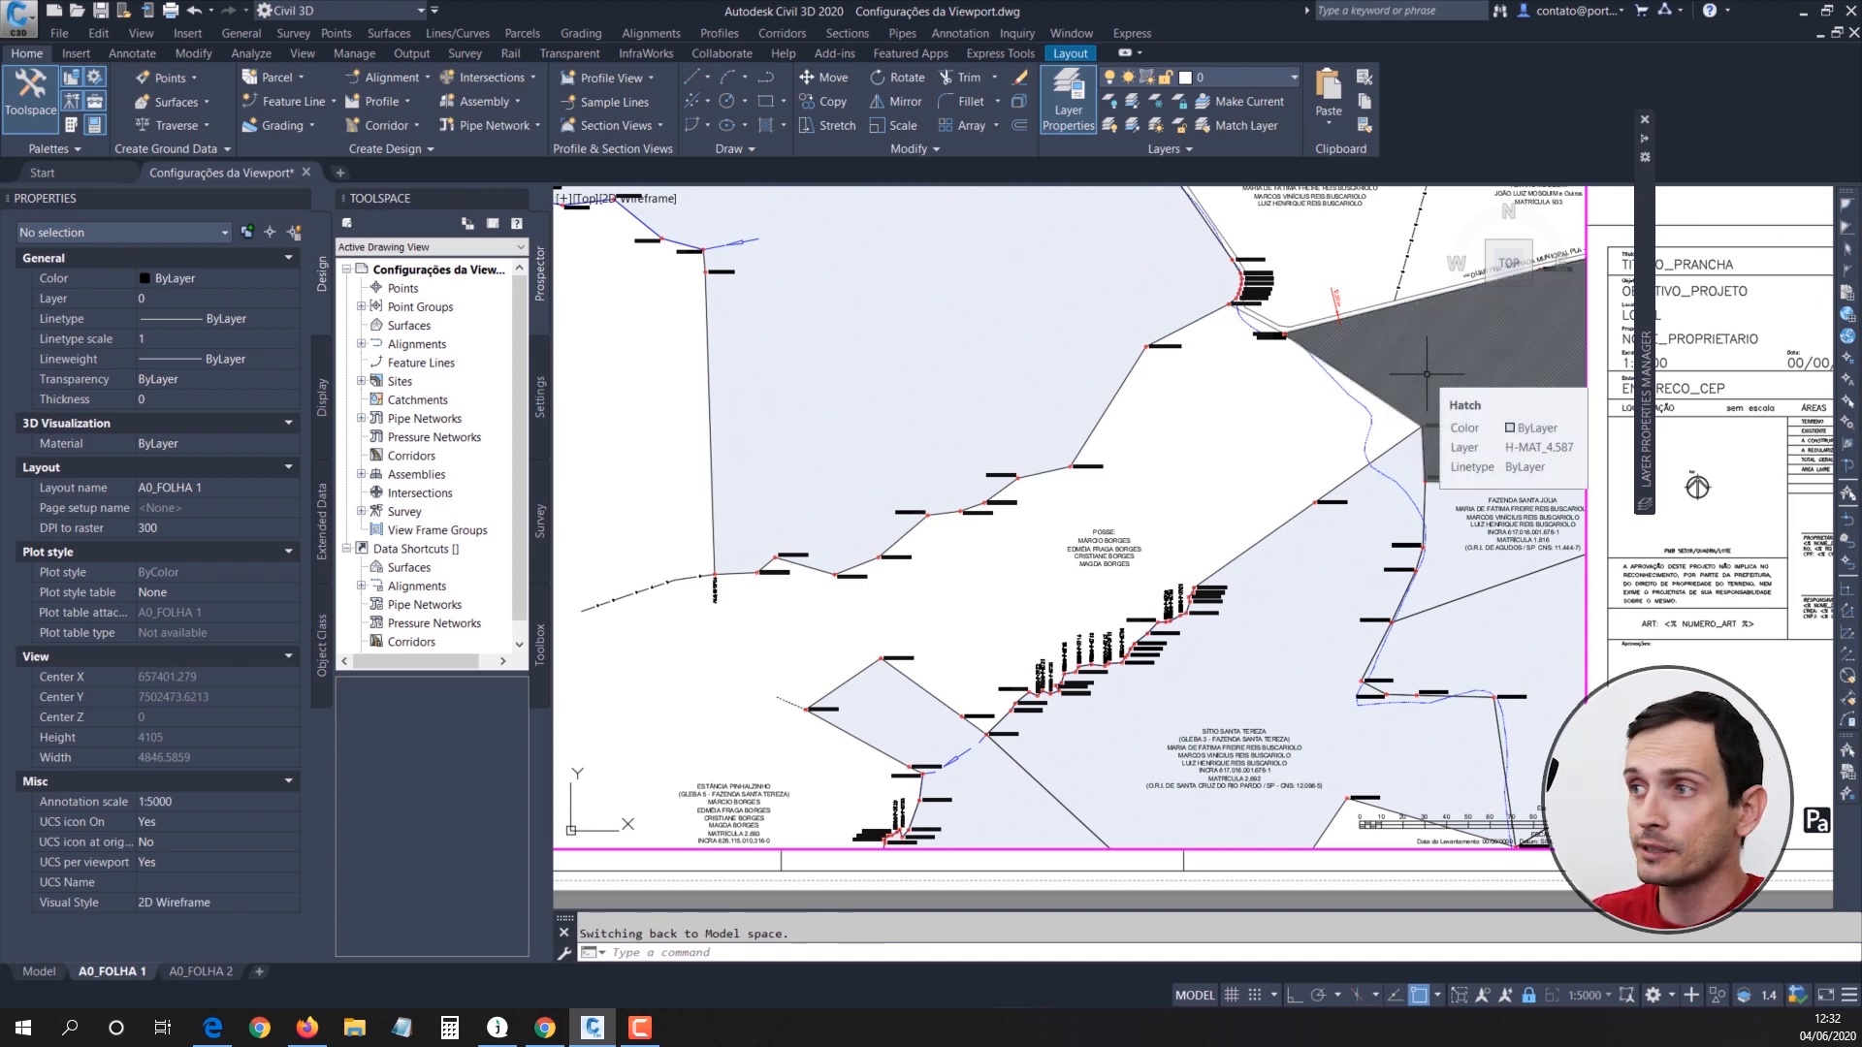
click(1449, 360)
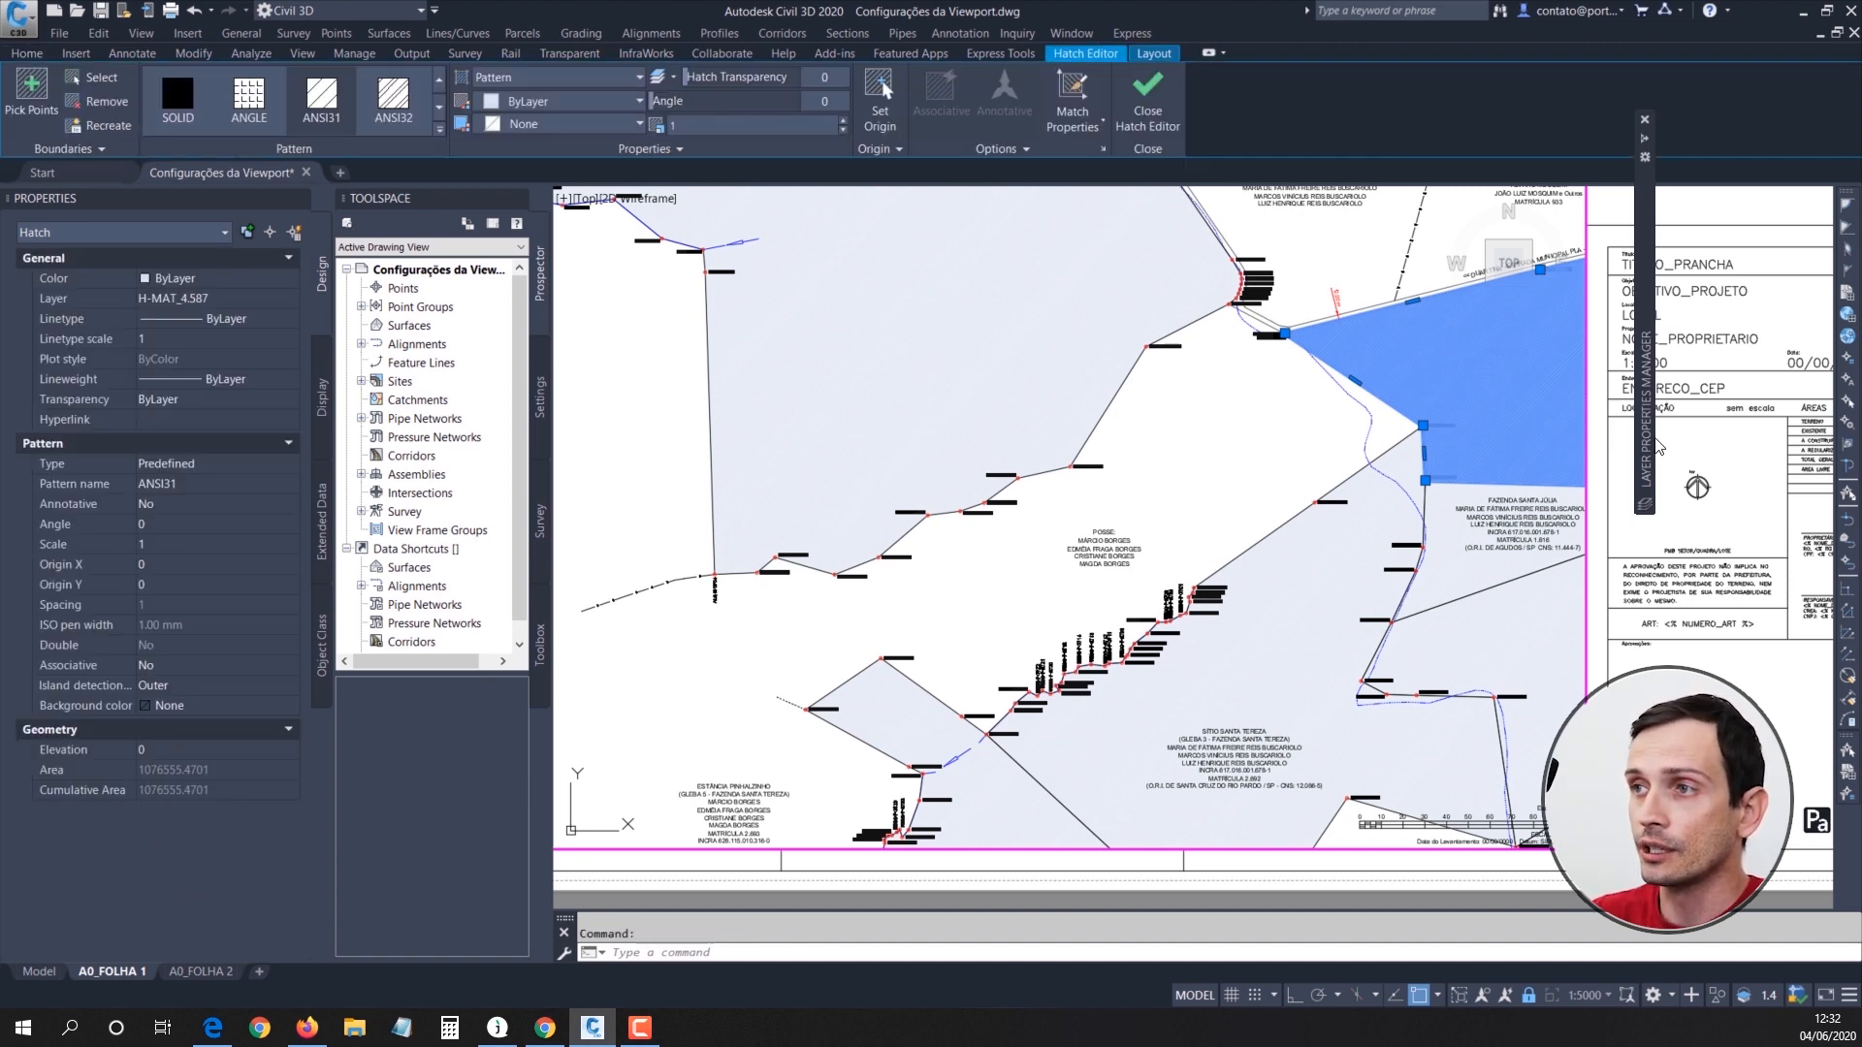
click(27, 55)
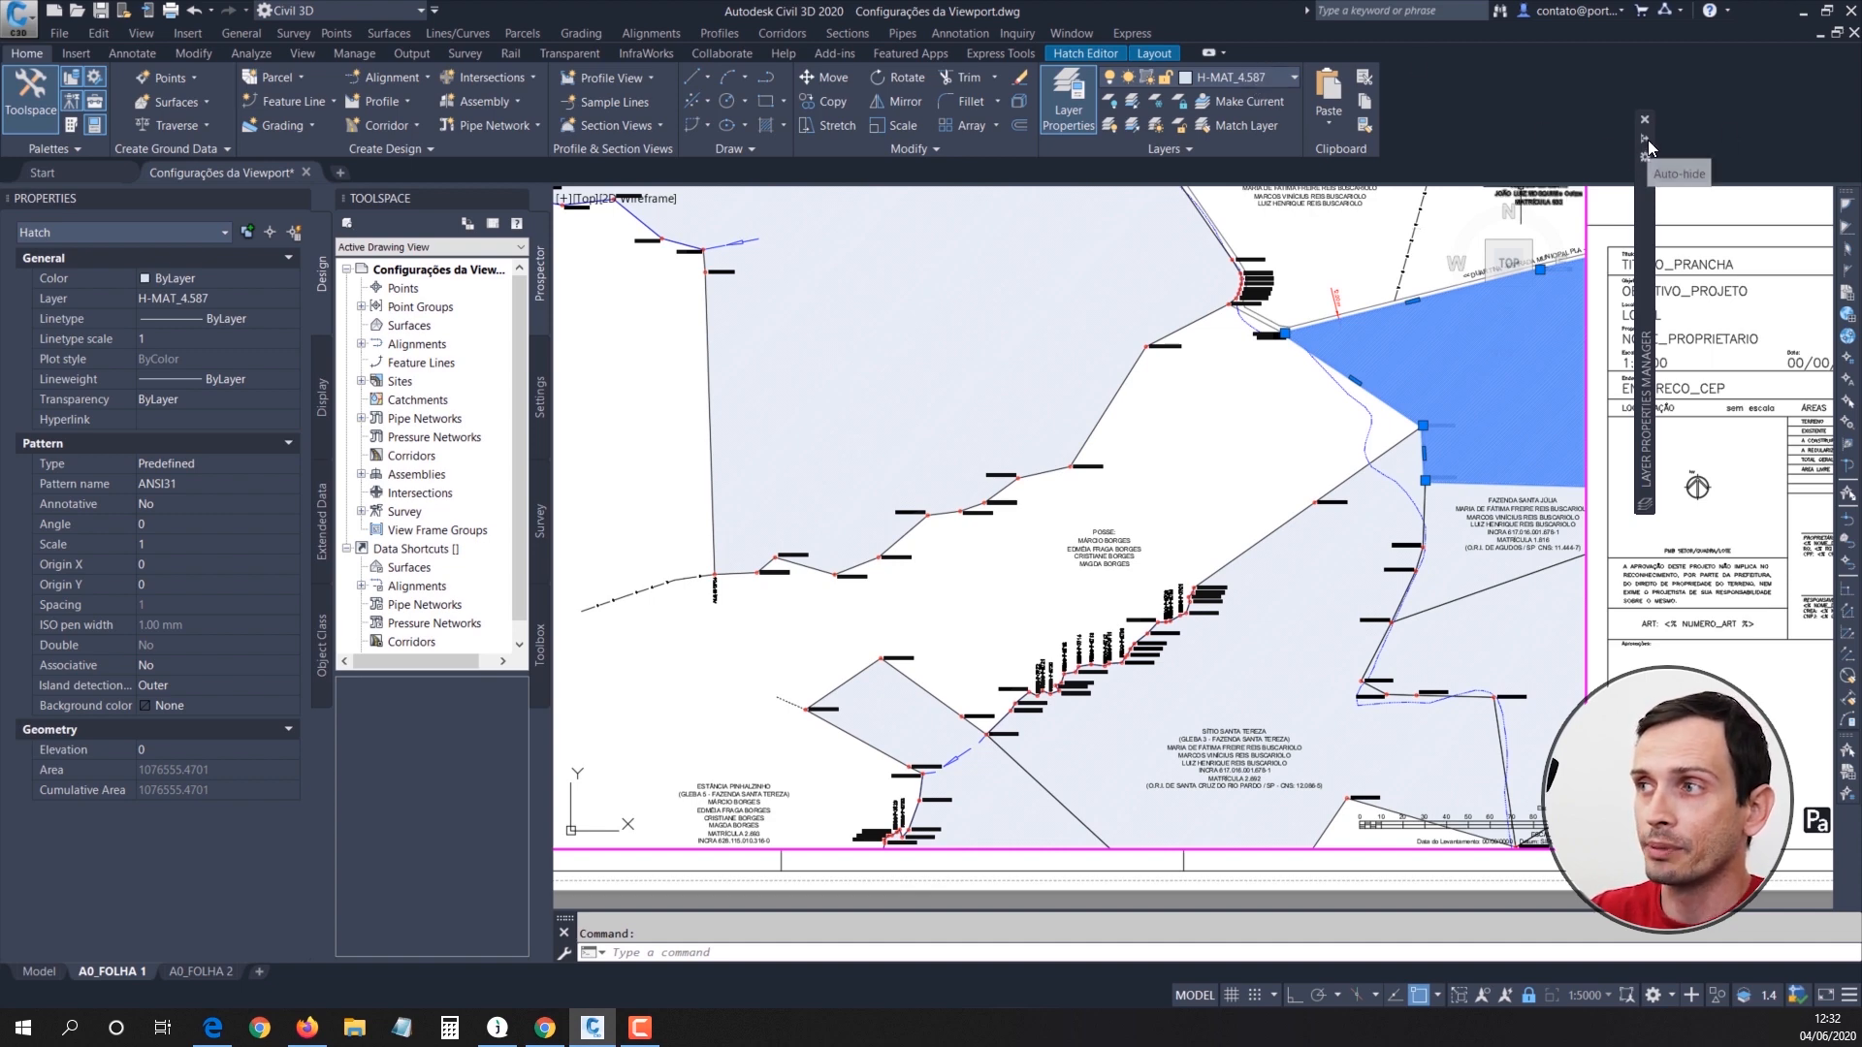
Step: Locate and select layer H-MAT_4.587 in the Layer Properties Manager with its hatch in view beside the title block
mouse_move(1648, 141)
click(662, 298)
key(h)
scroll(667, 345, down, 5)
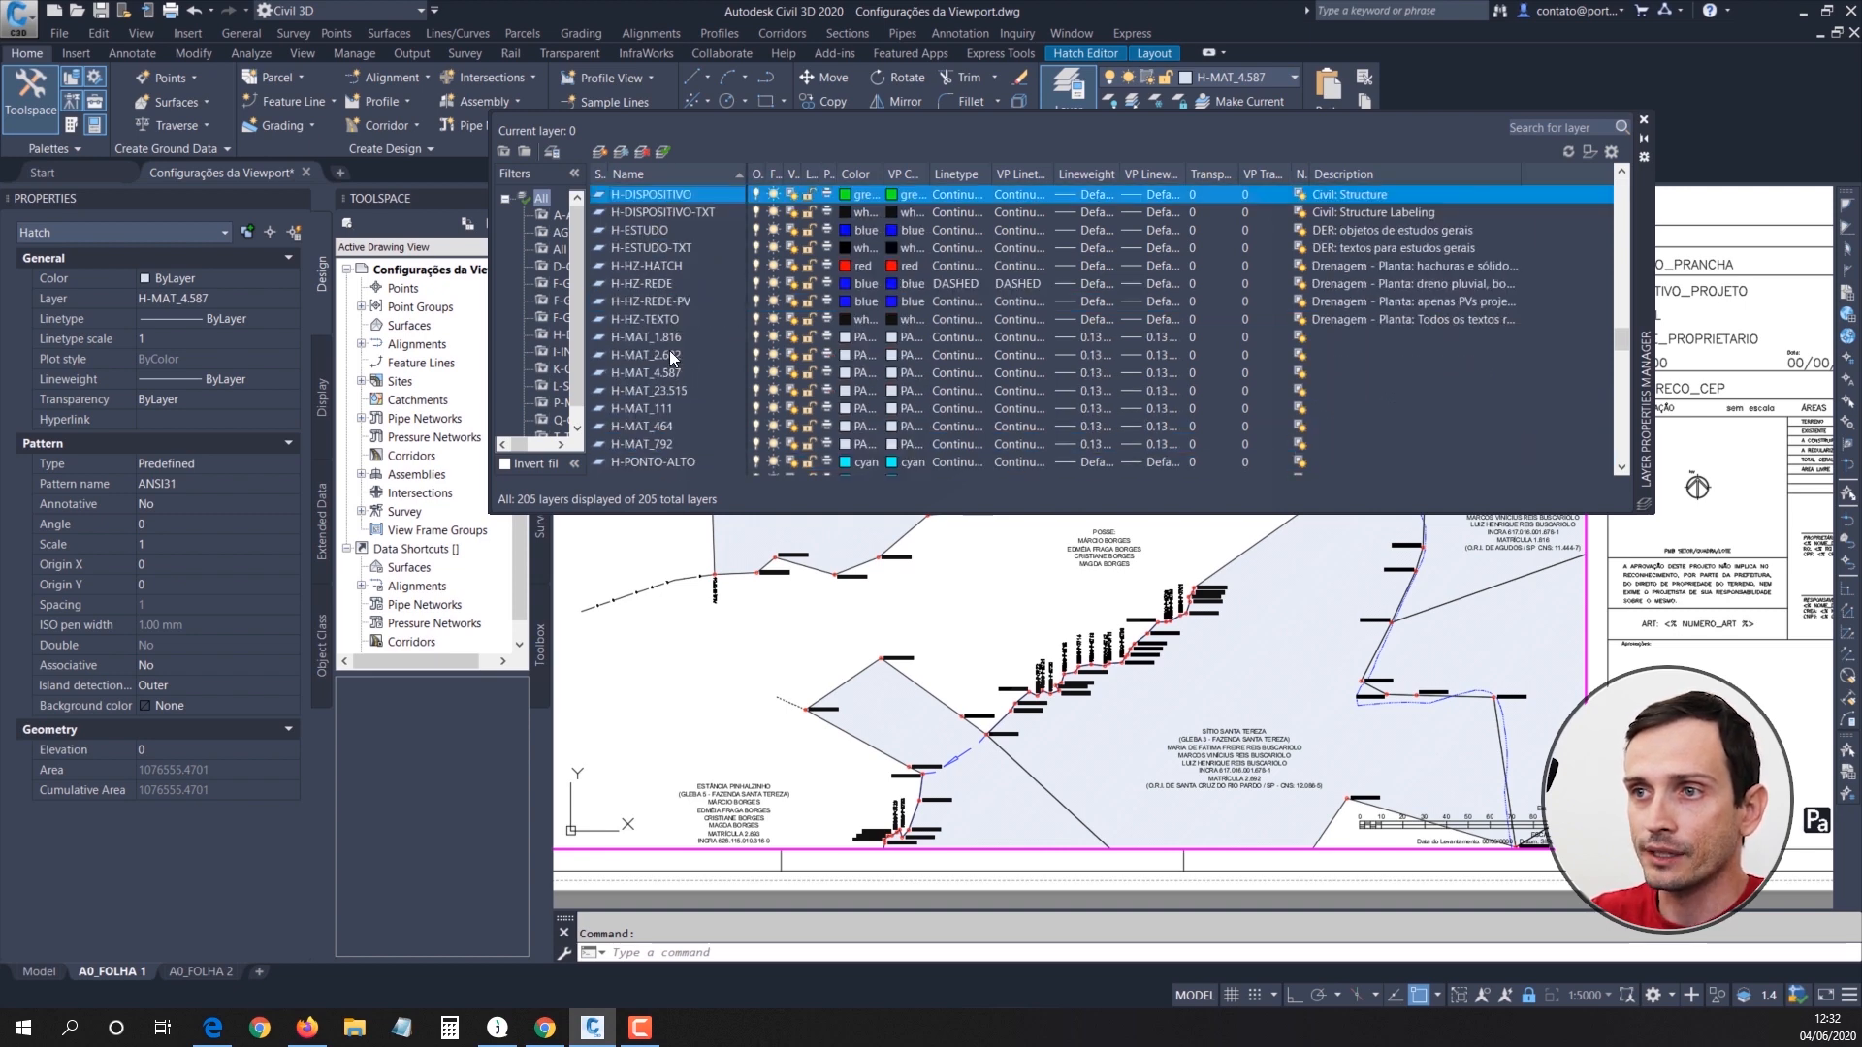
scroll(666, 415, down, 1)
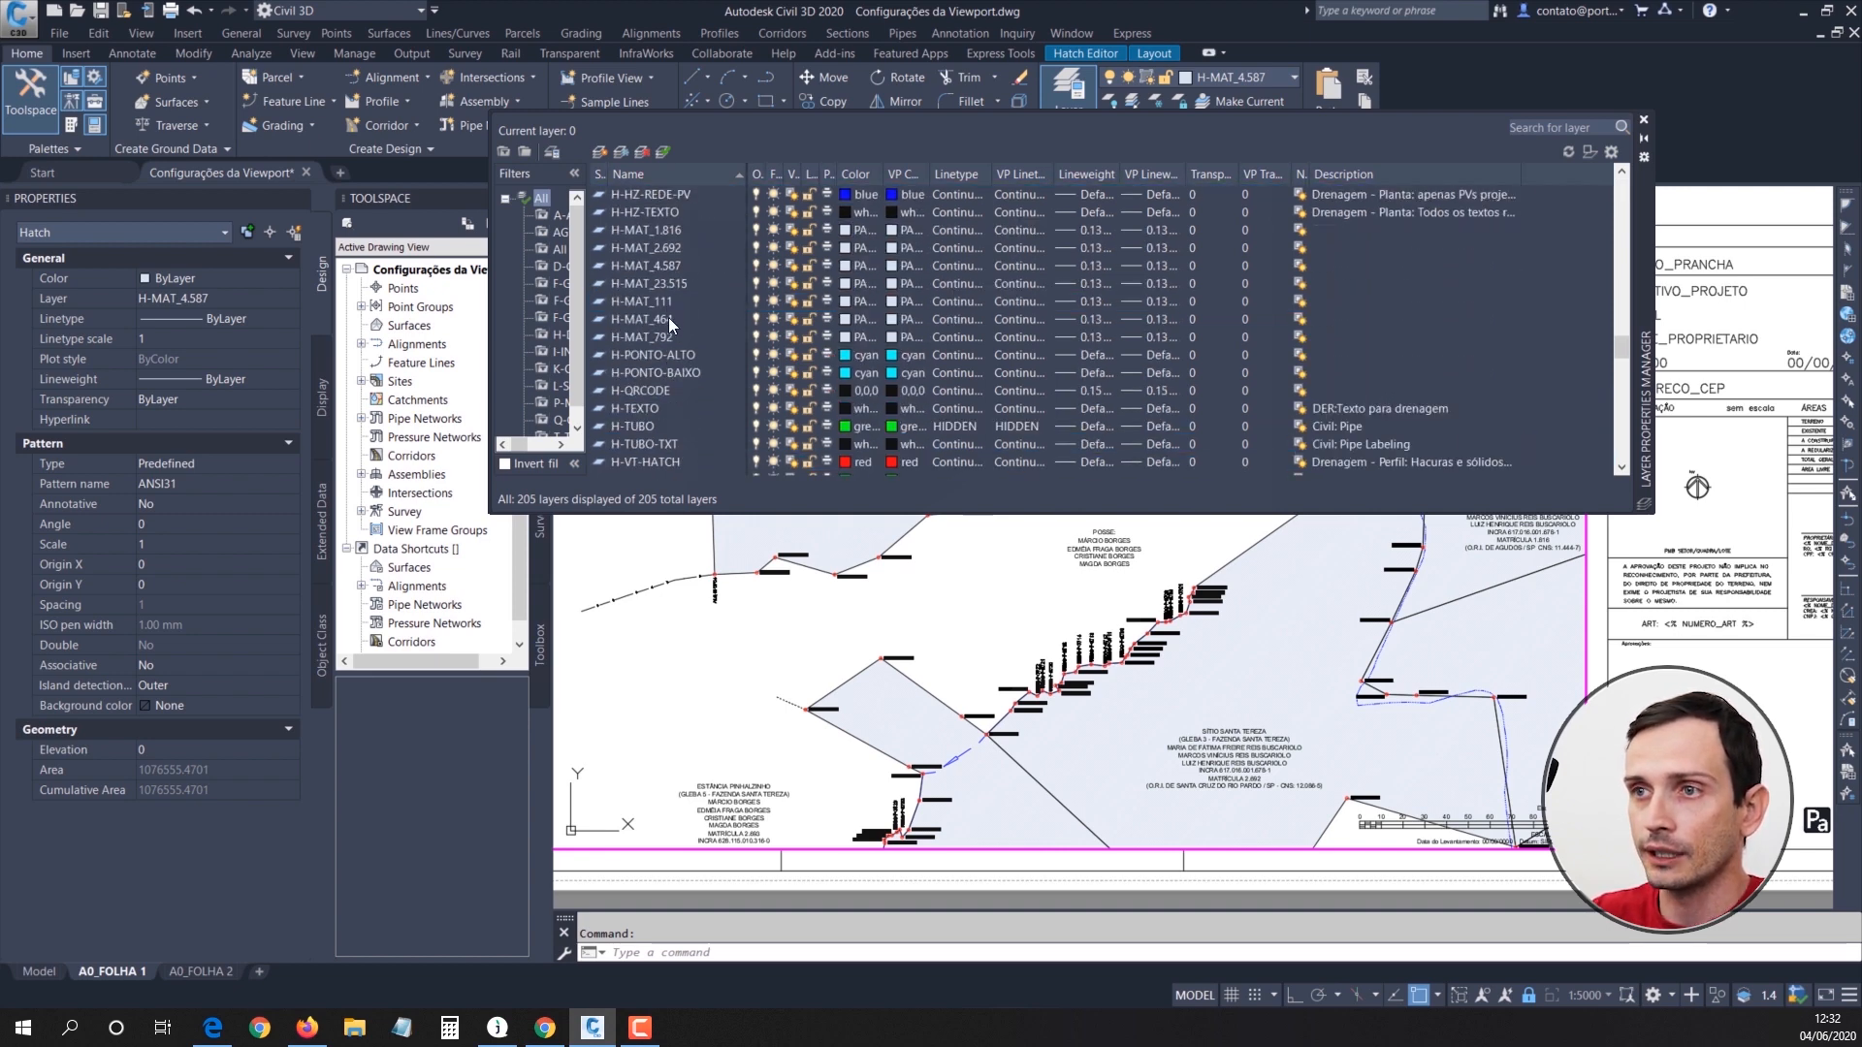
click(665, 320)
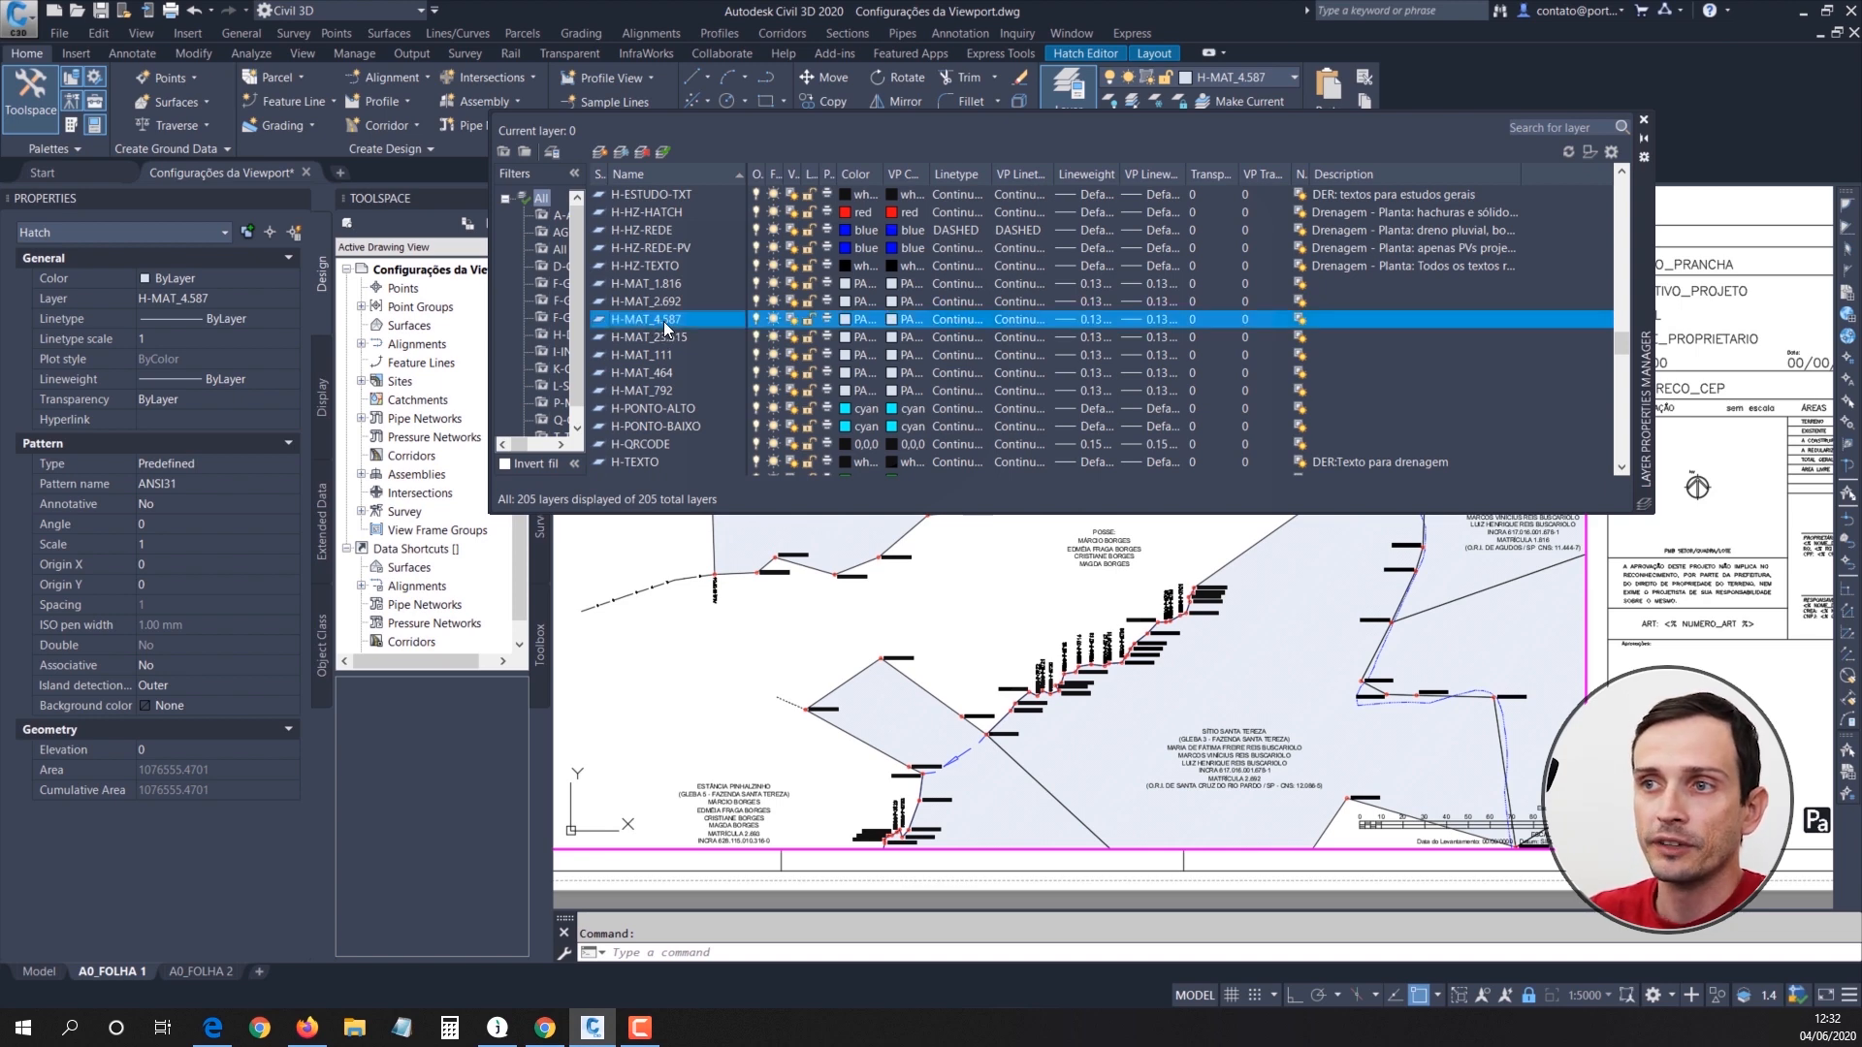
middle_drag(1437, 541, 1289, 640)
middle_drag(1320, 558, 1284, 665)
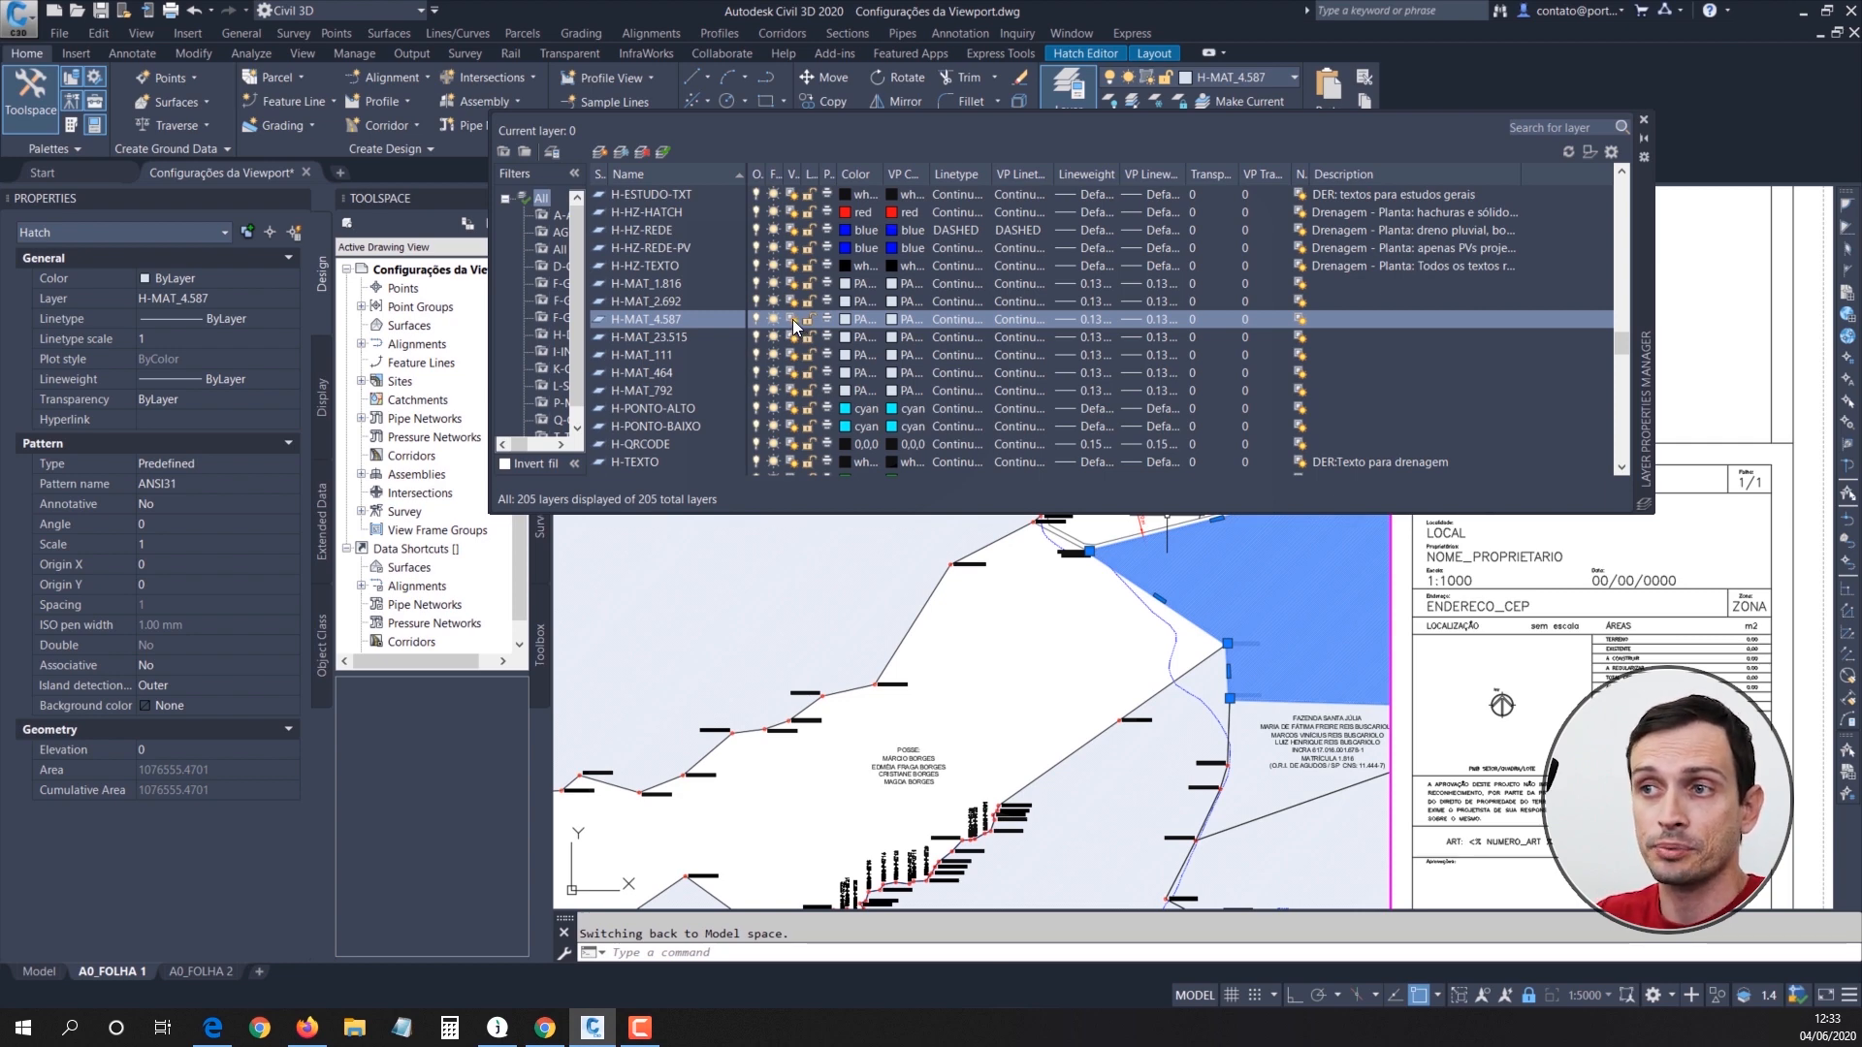
Step: Widen the VP Freeze column, freeze layer H-MAT_4.587 in the A0_FOLHA 1 viewport only, and close the Layer Properties Manager
drag(800, 175, 842, 175)
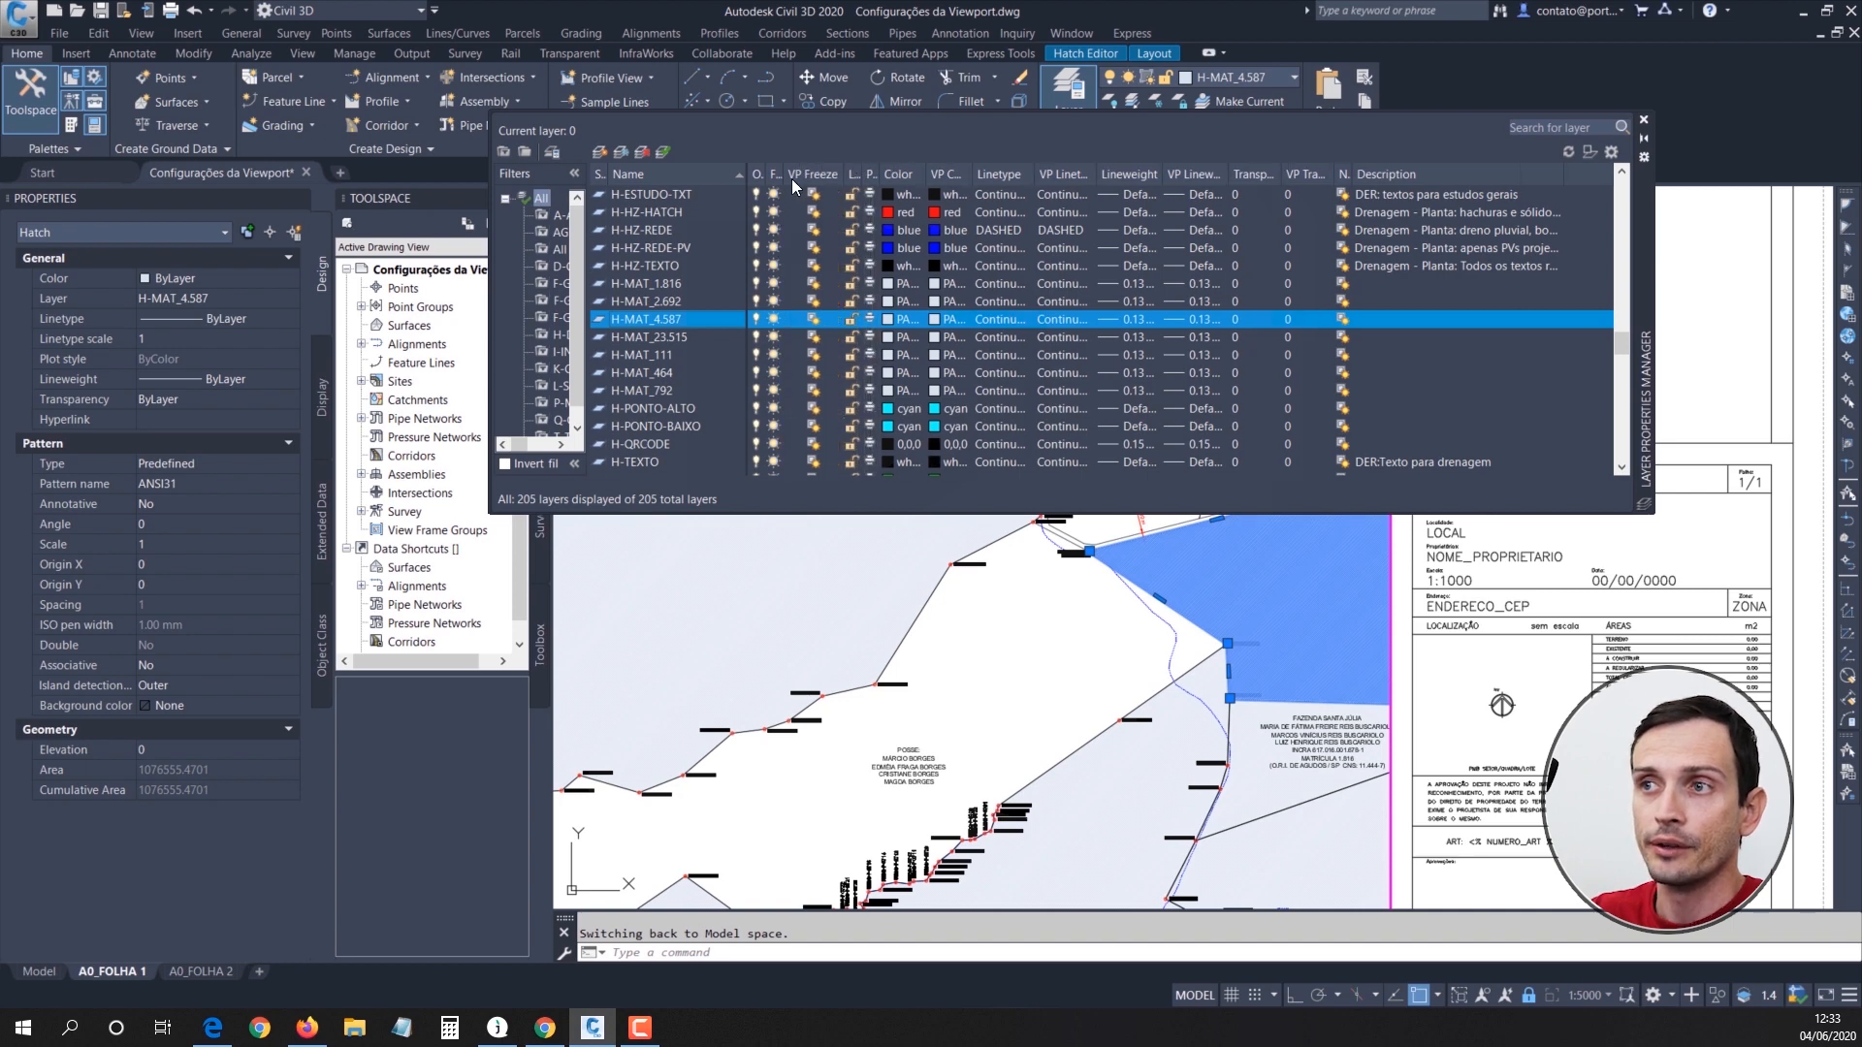
click(813, 318)
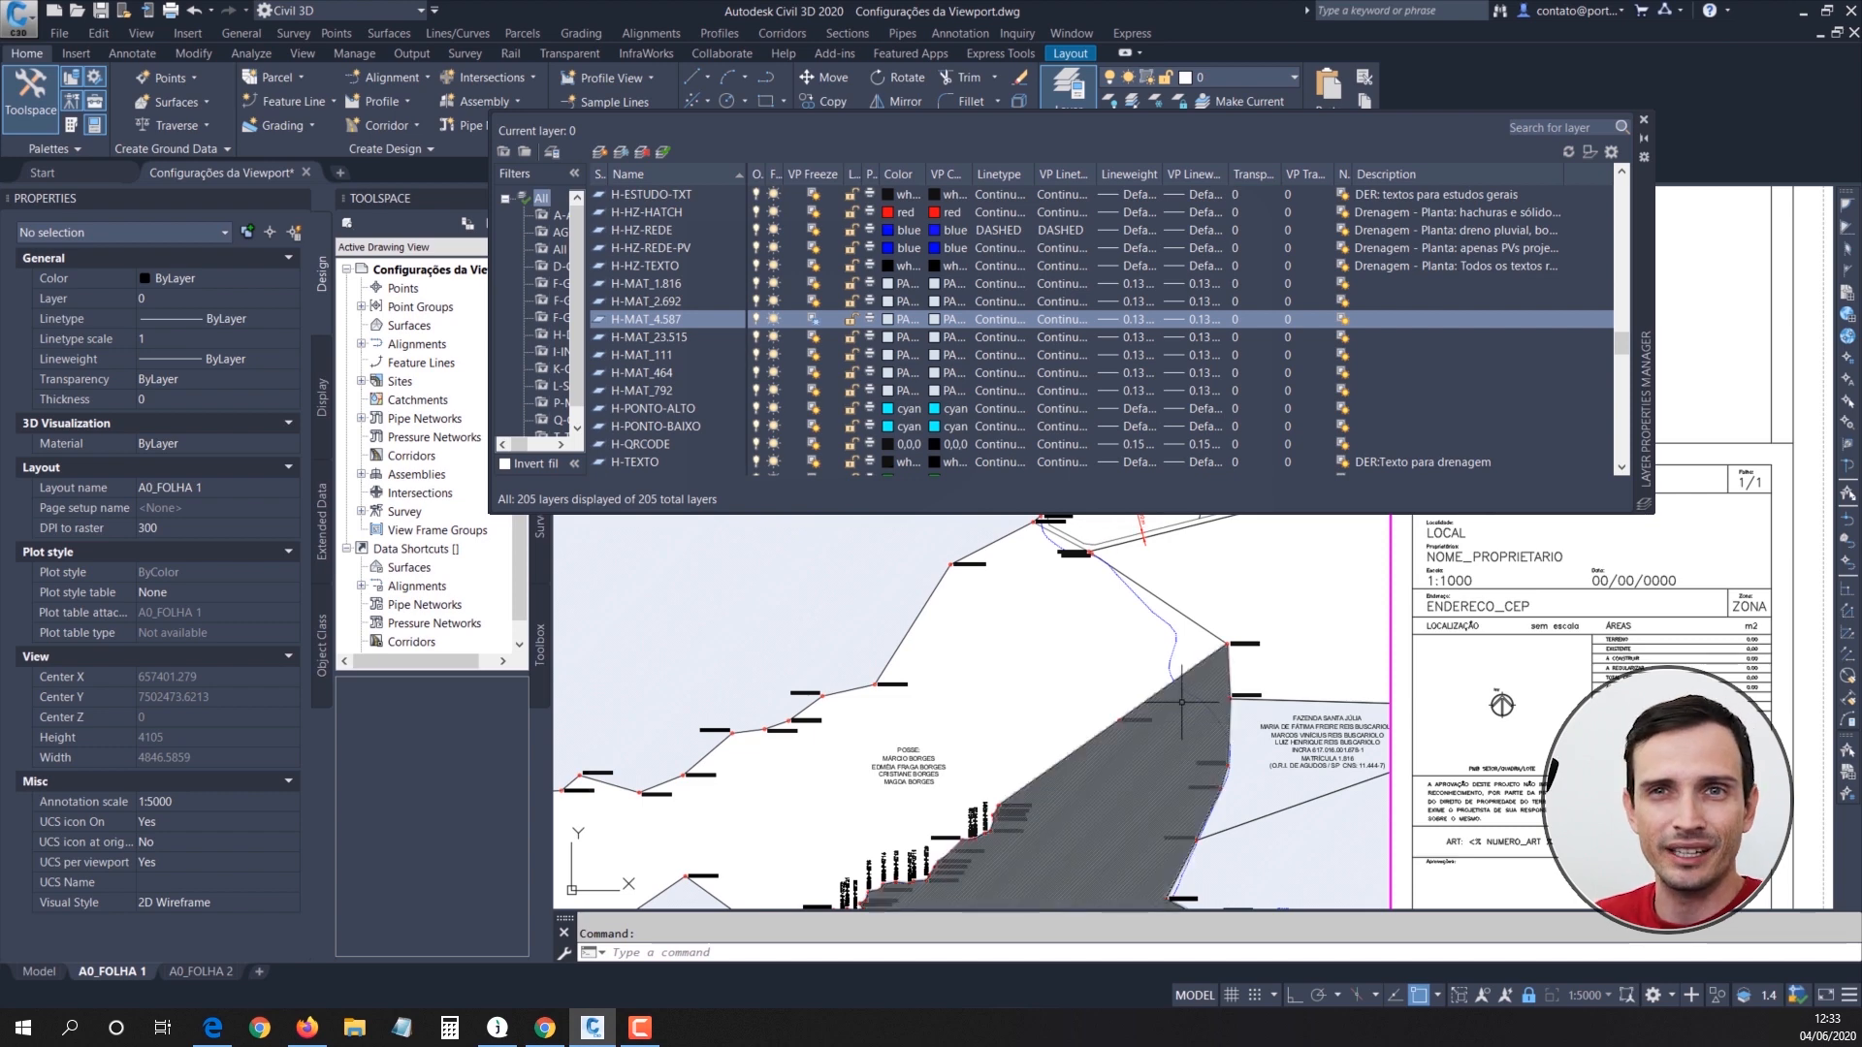
click(1642, 120)
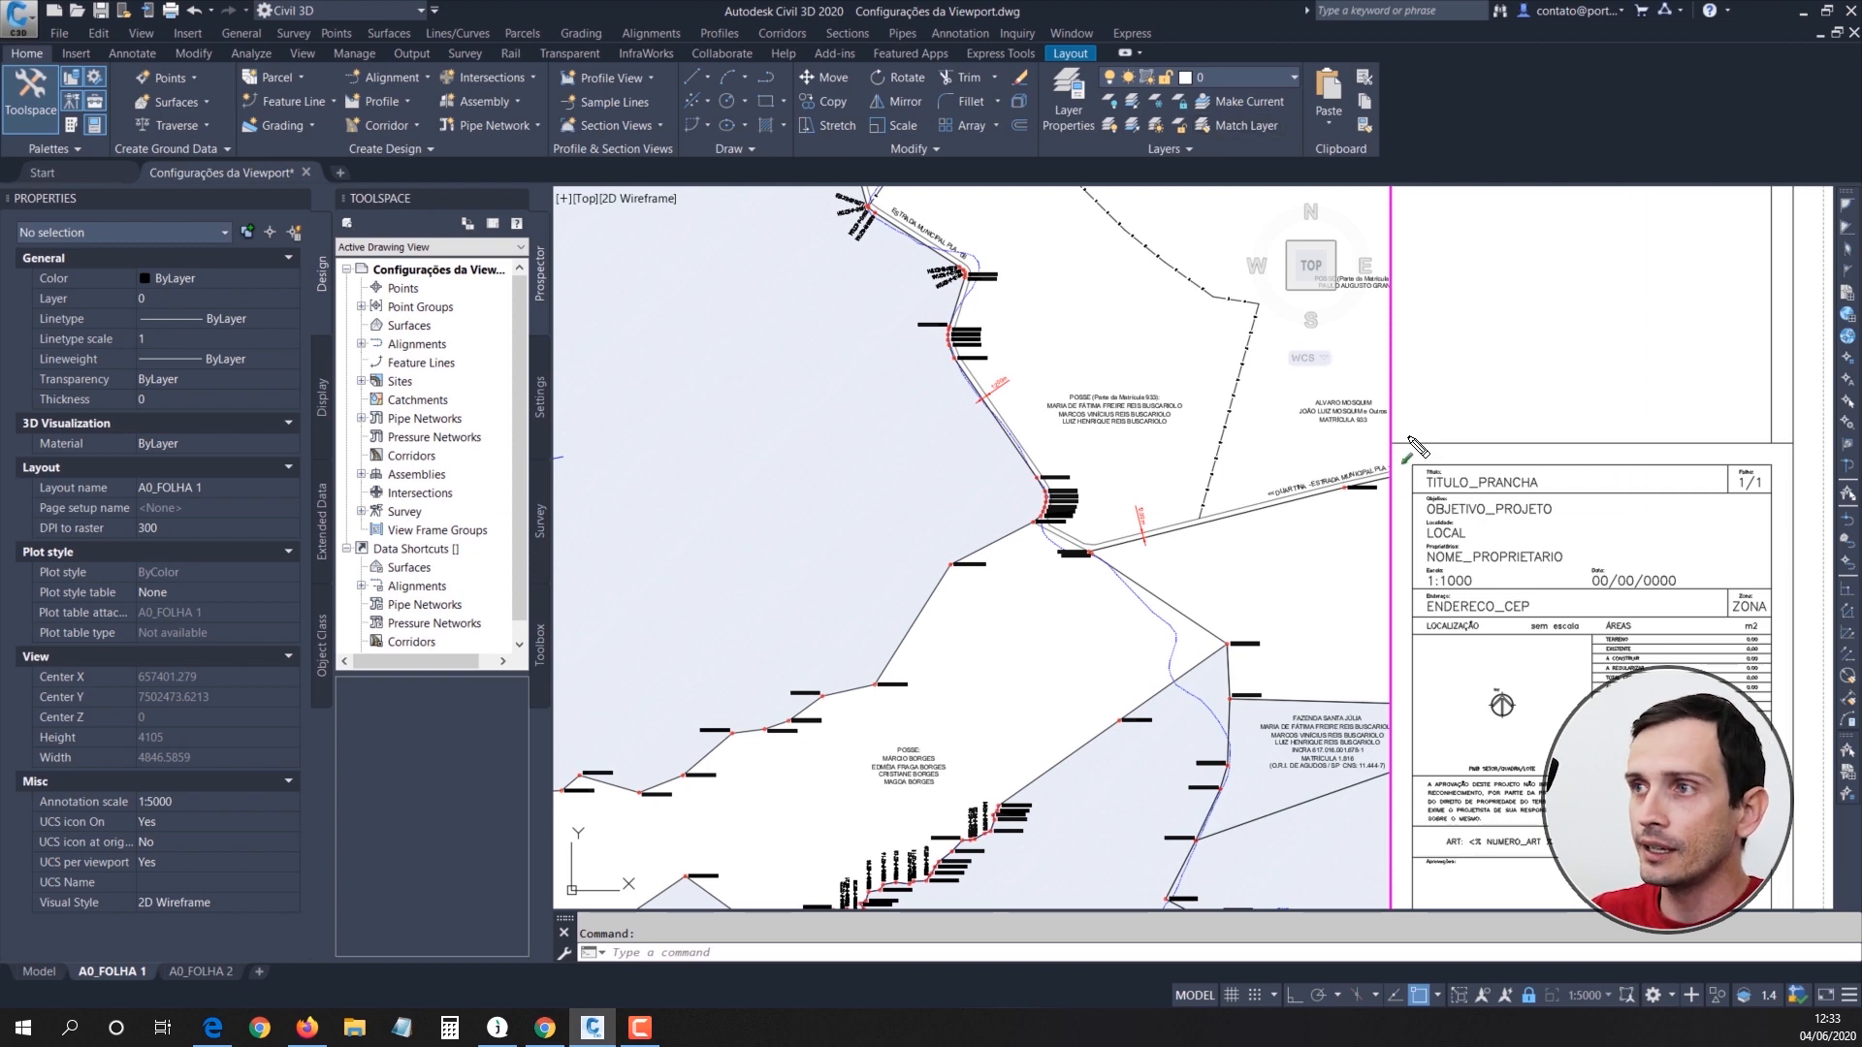
Step: Freeze the smaller neighbouring parcel hatches' layers, including H-MAT_1.816 and H-MAT_464, in the A0_FOLHA 1 viewport with the layer Freeze tool
drag(1321, 419, 1169, 114)
key(Escape)
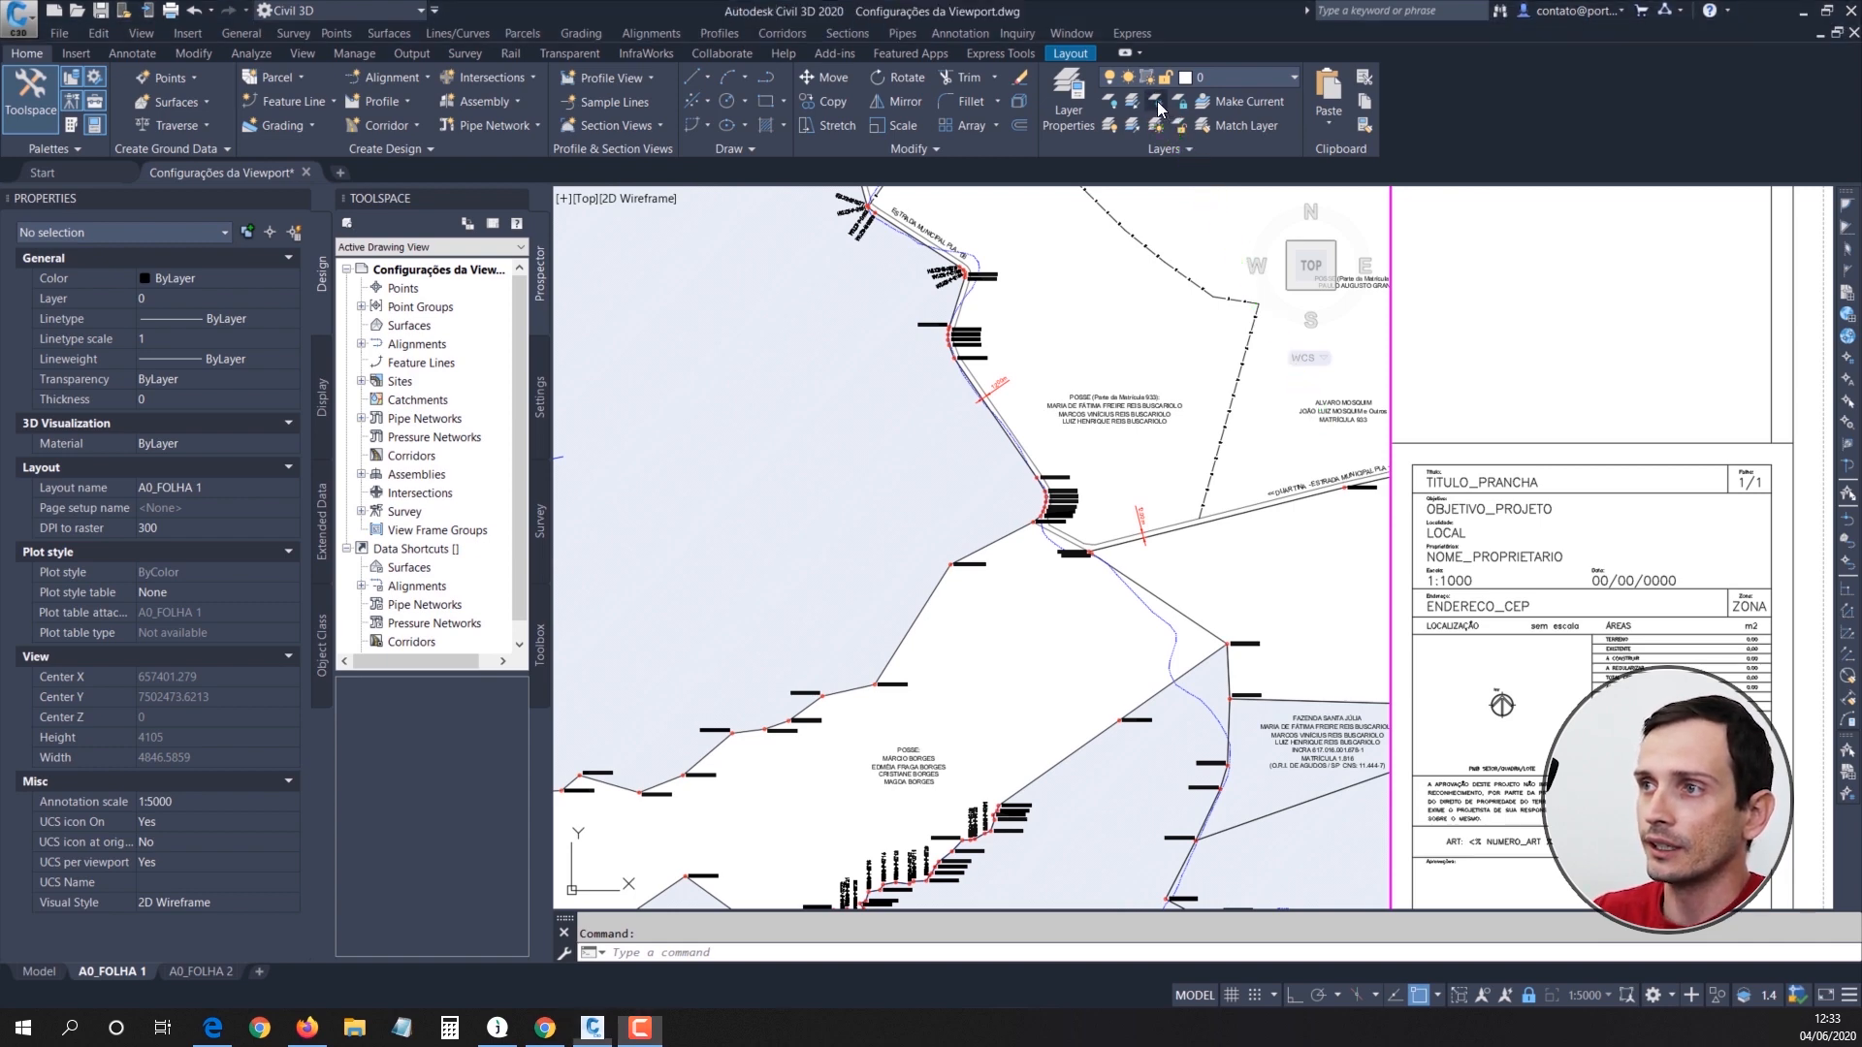
click(1160, 102)
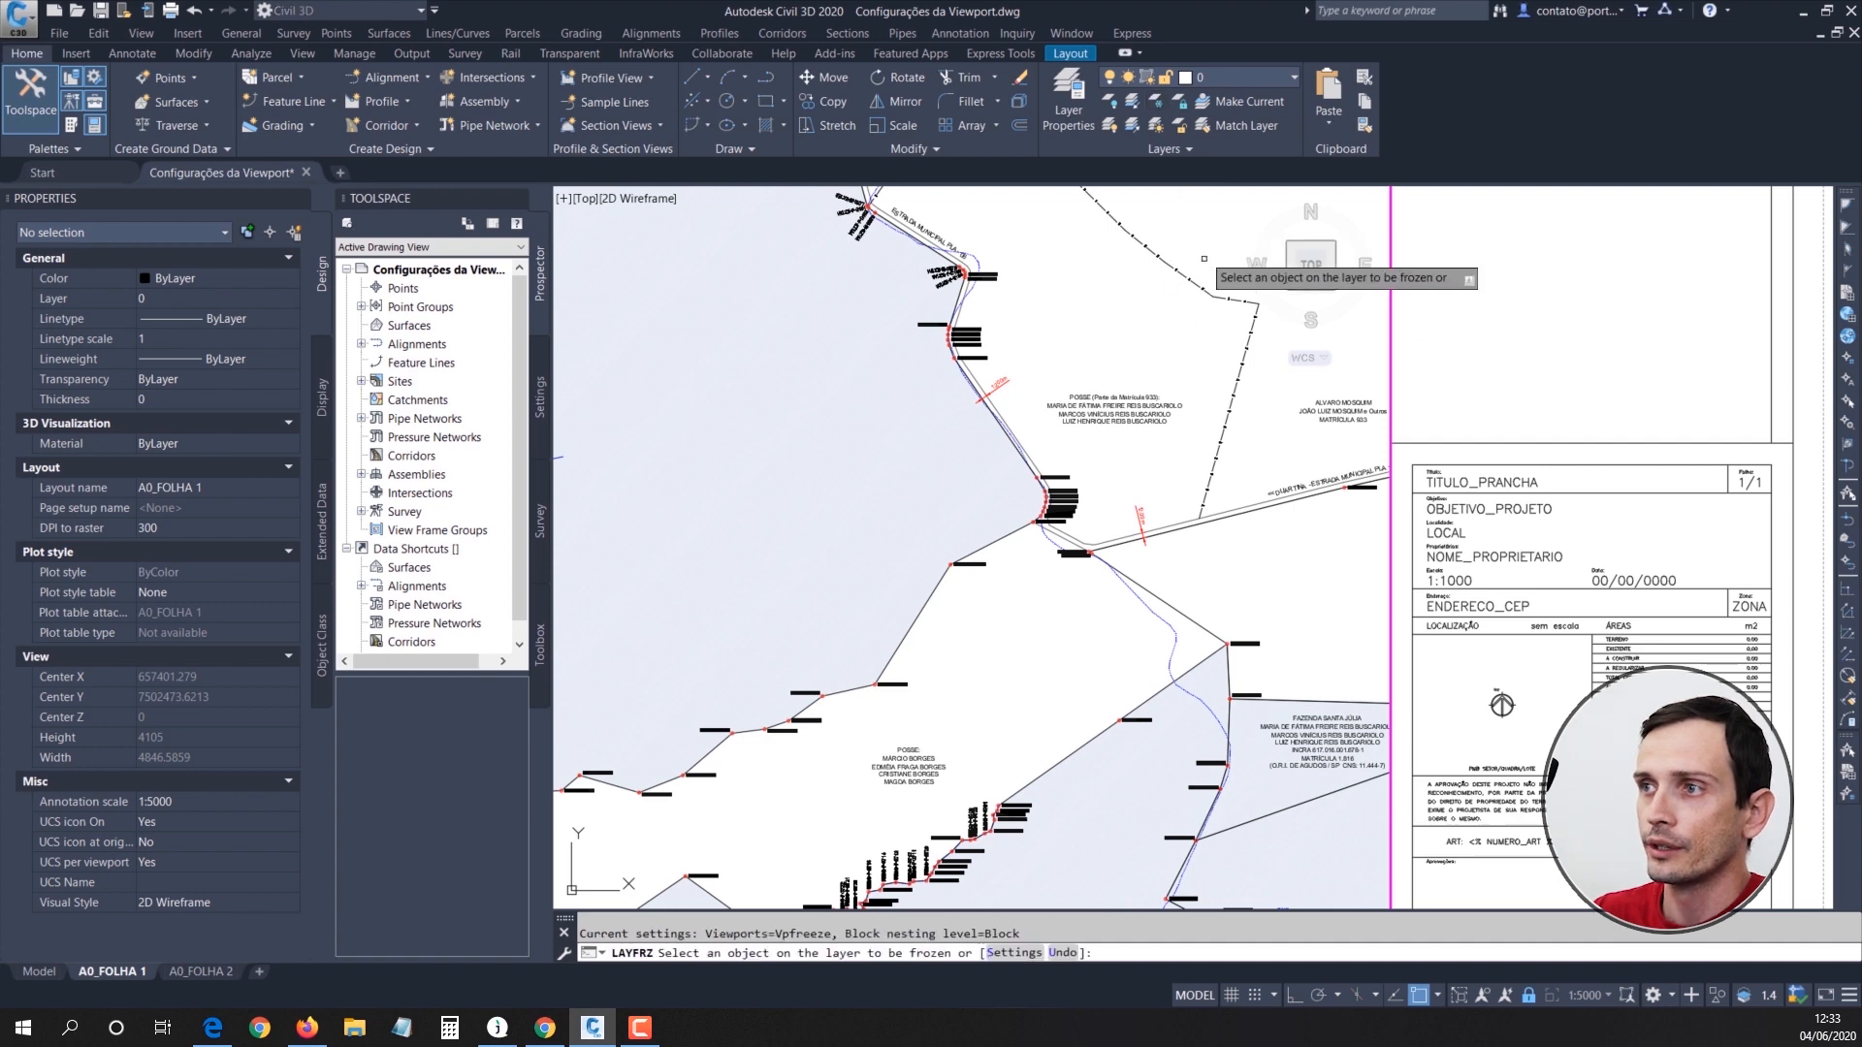
middle_drag(1217, 445, 1197, 267)
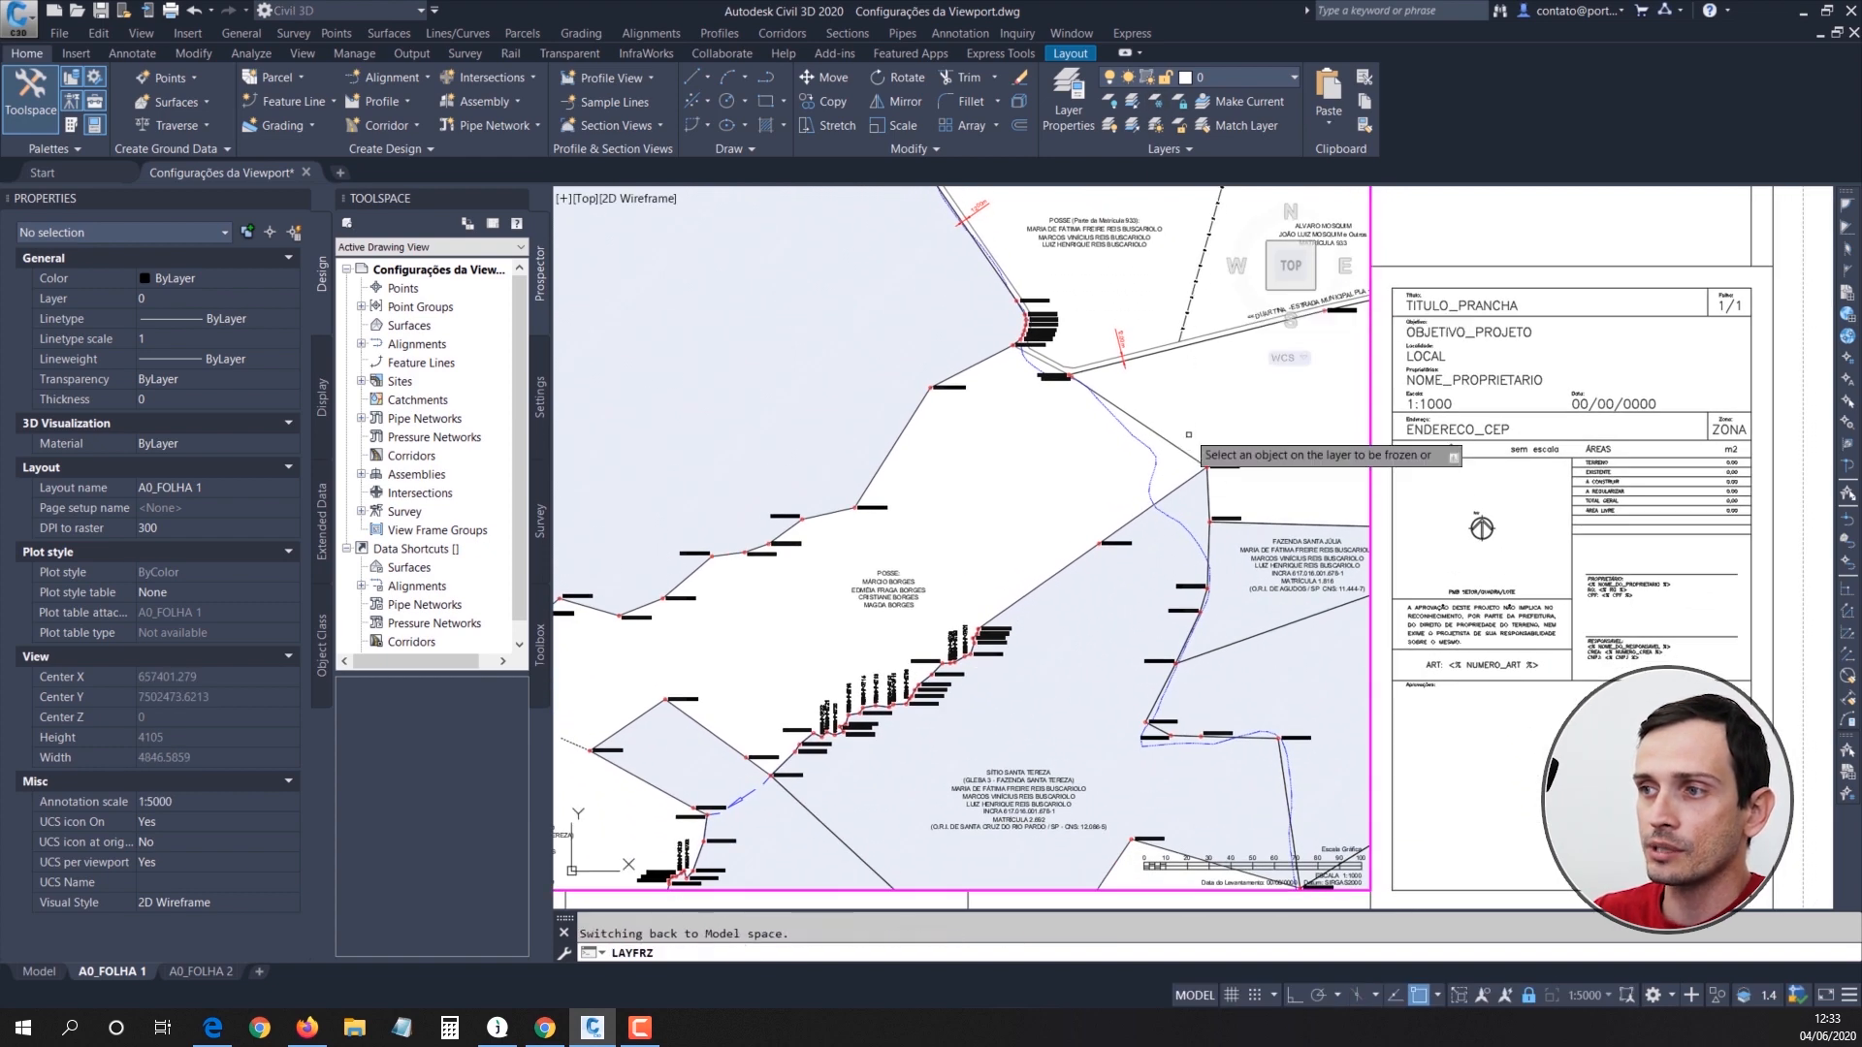
click(1231, 592)
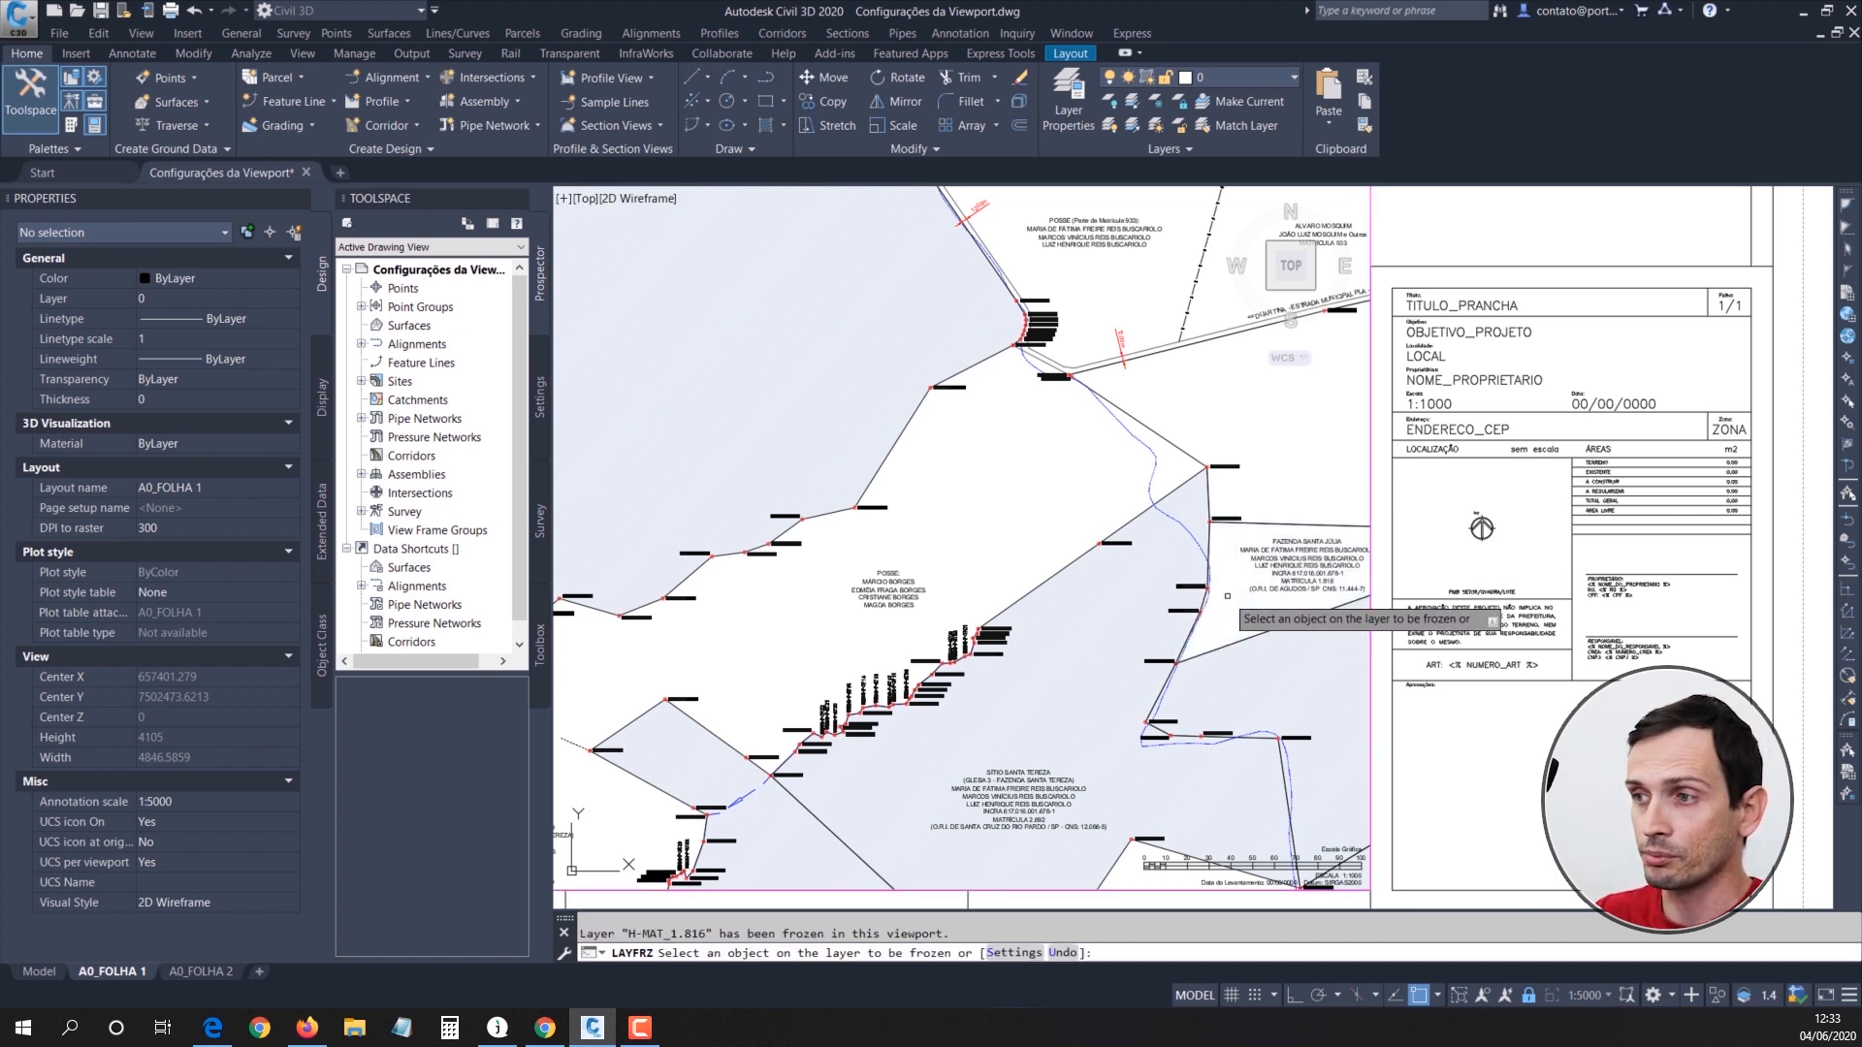
click(1212, 678)
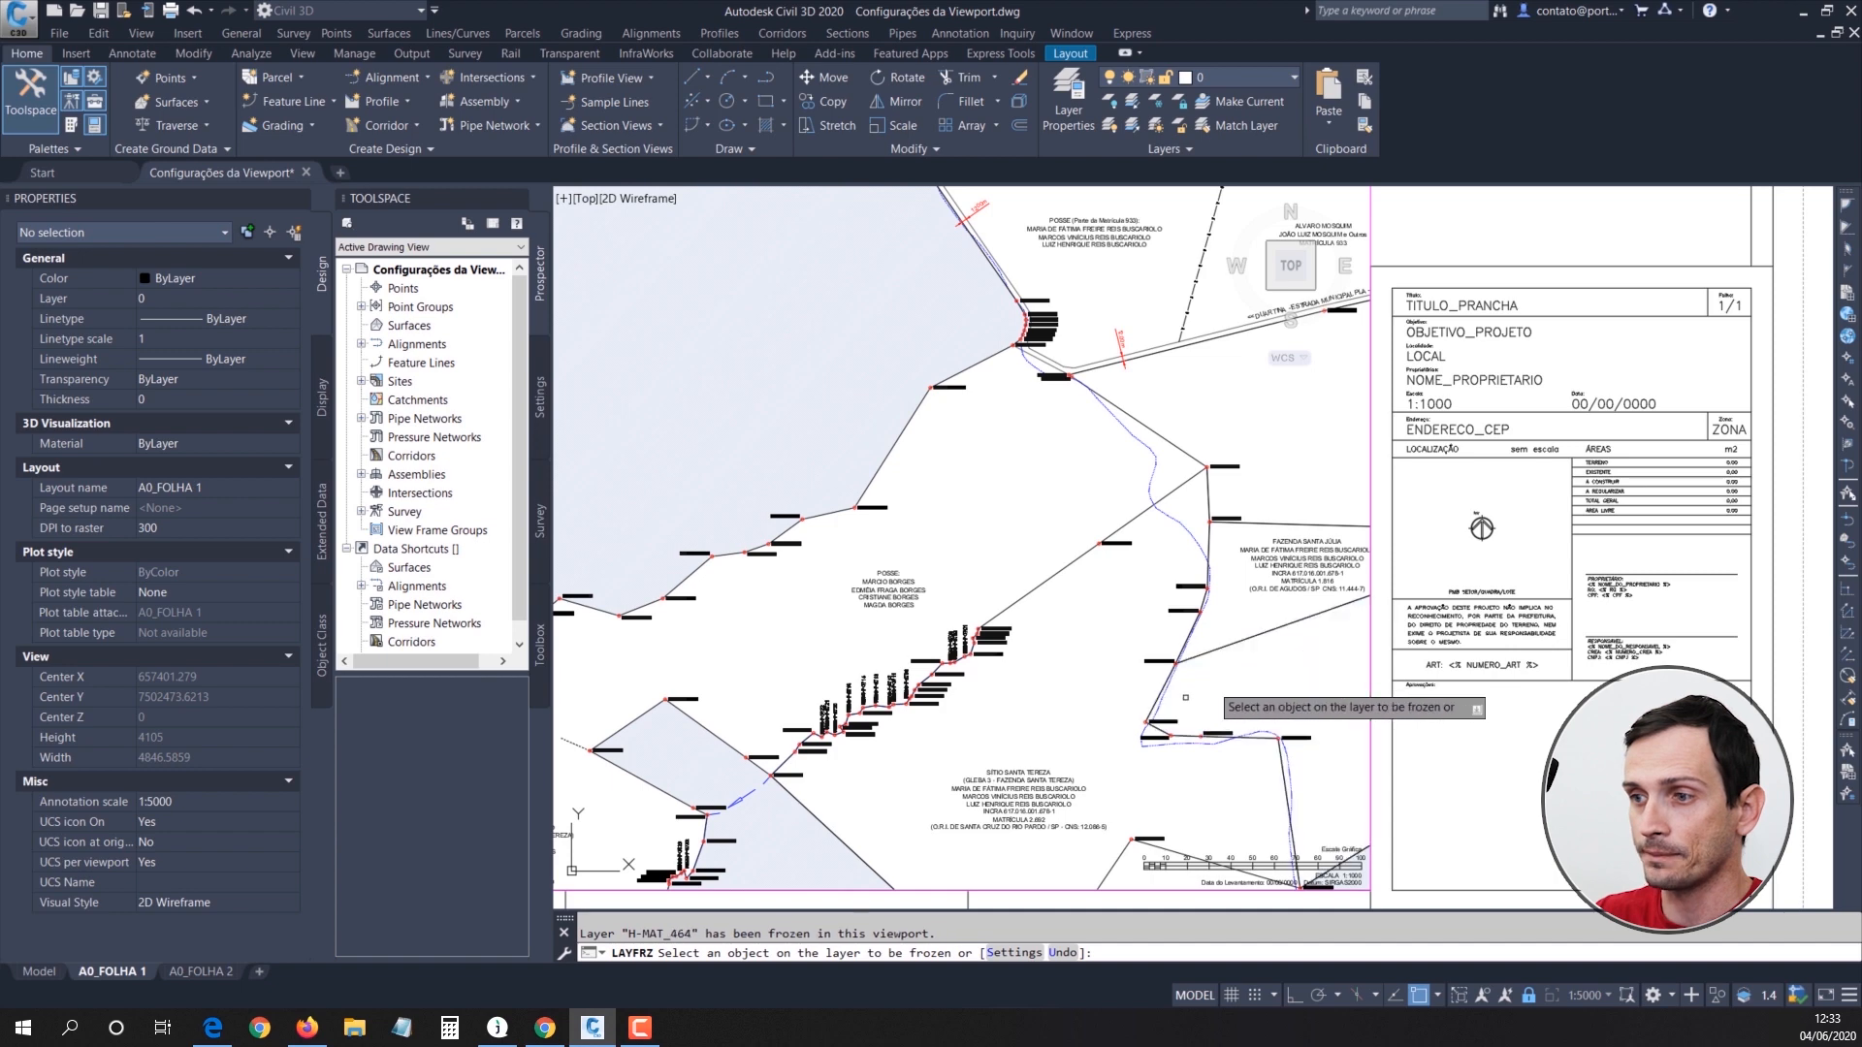
key(Escape)
Step: Leave the A0_FOLHA 1 viewport for paper space and zoom to the sheet's extents
scroll(844, 452, down, 5)
scroll(845, 451, up, 2)
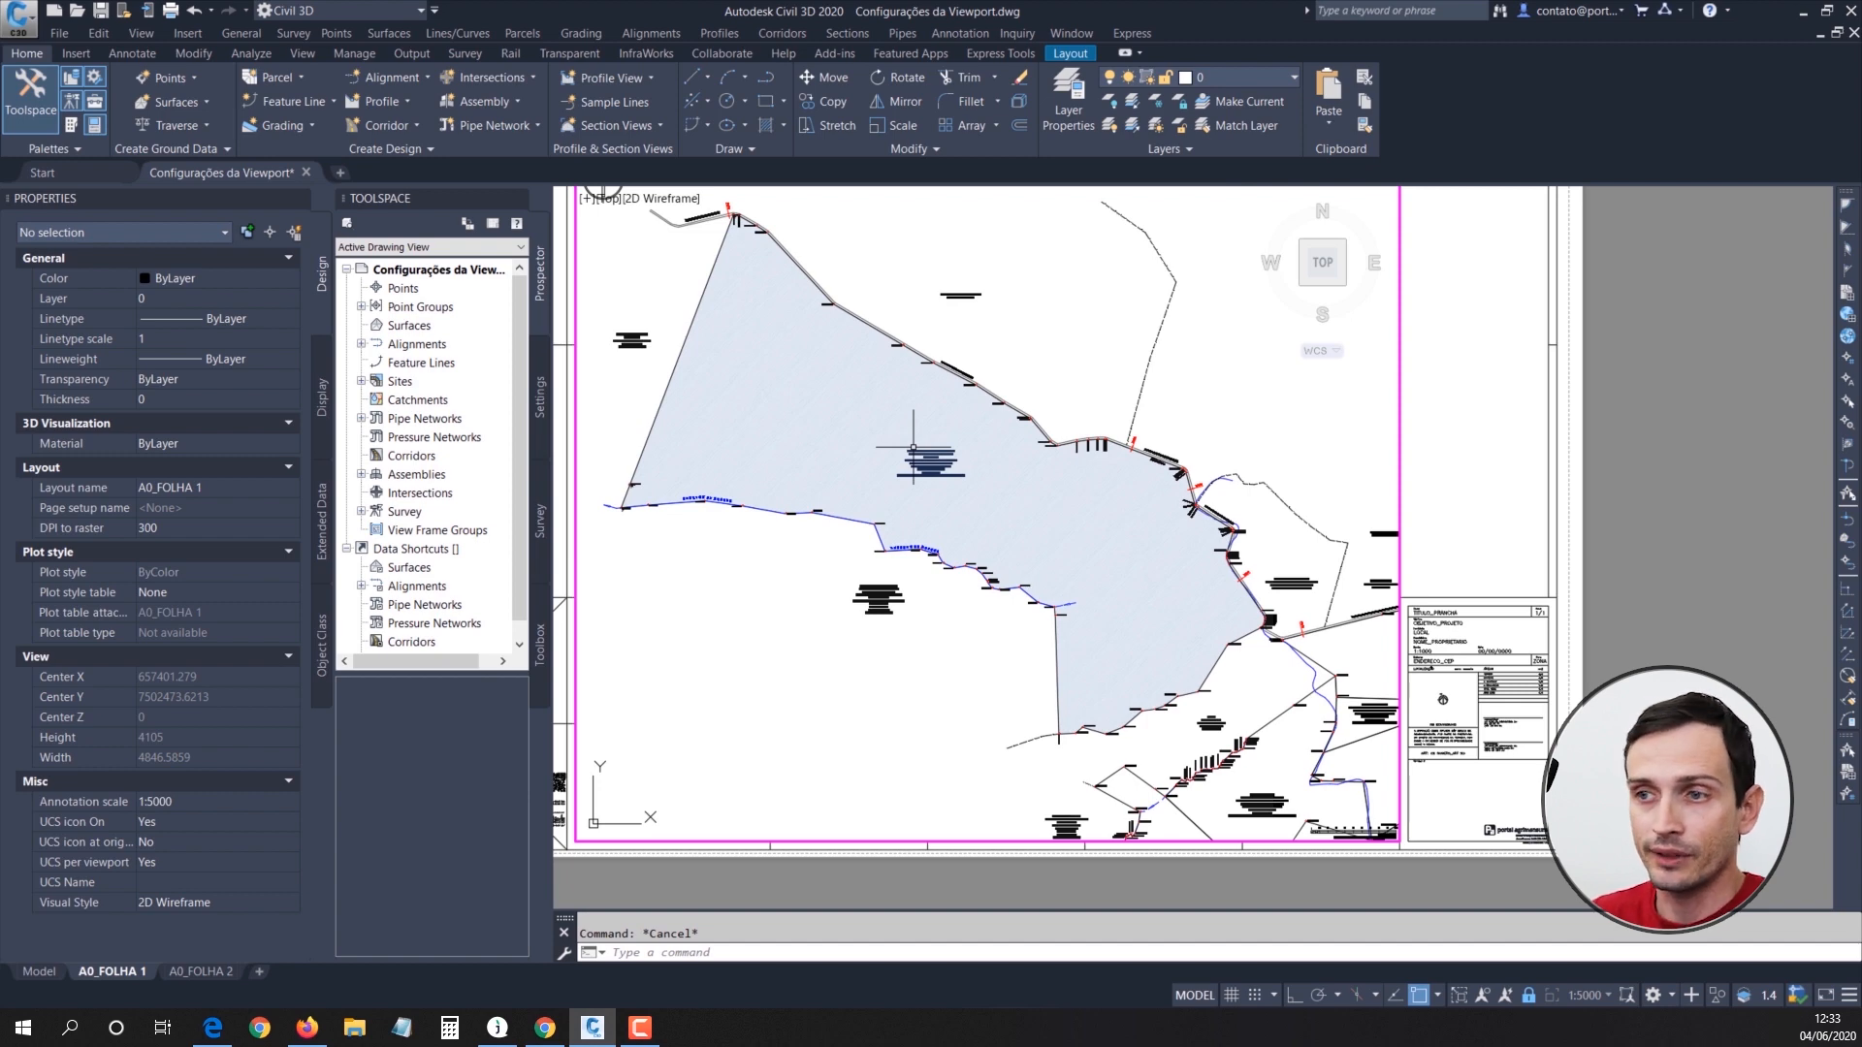
middle_drag(950, 399, 1057, 471)
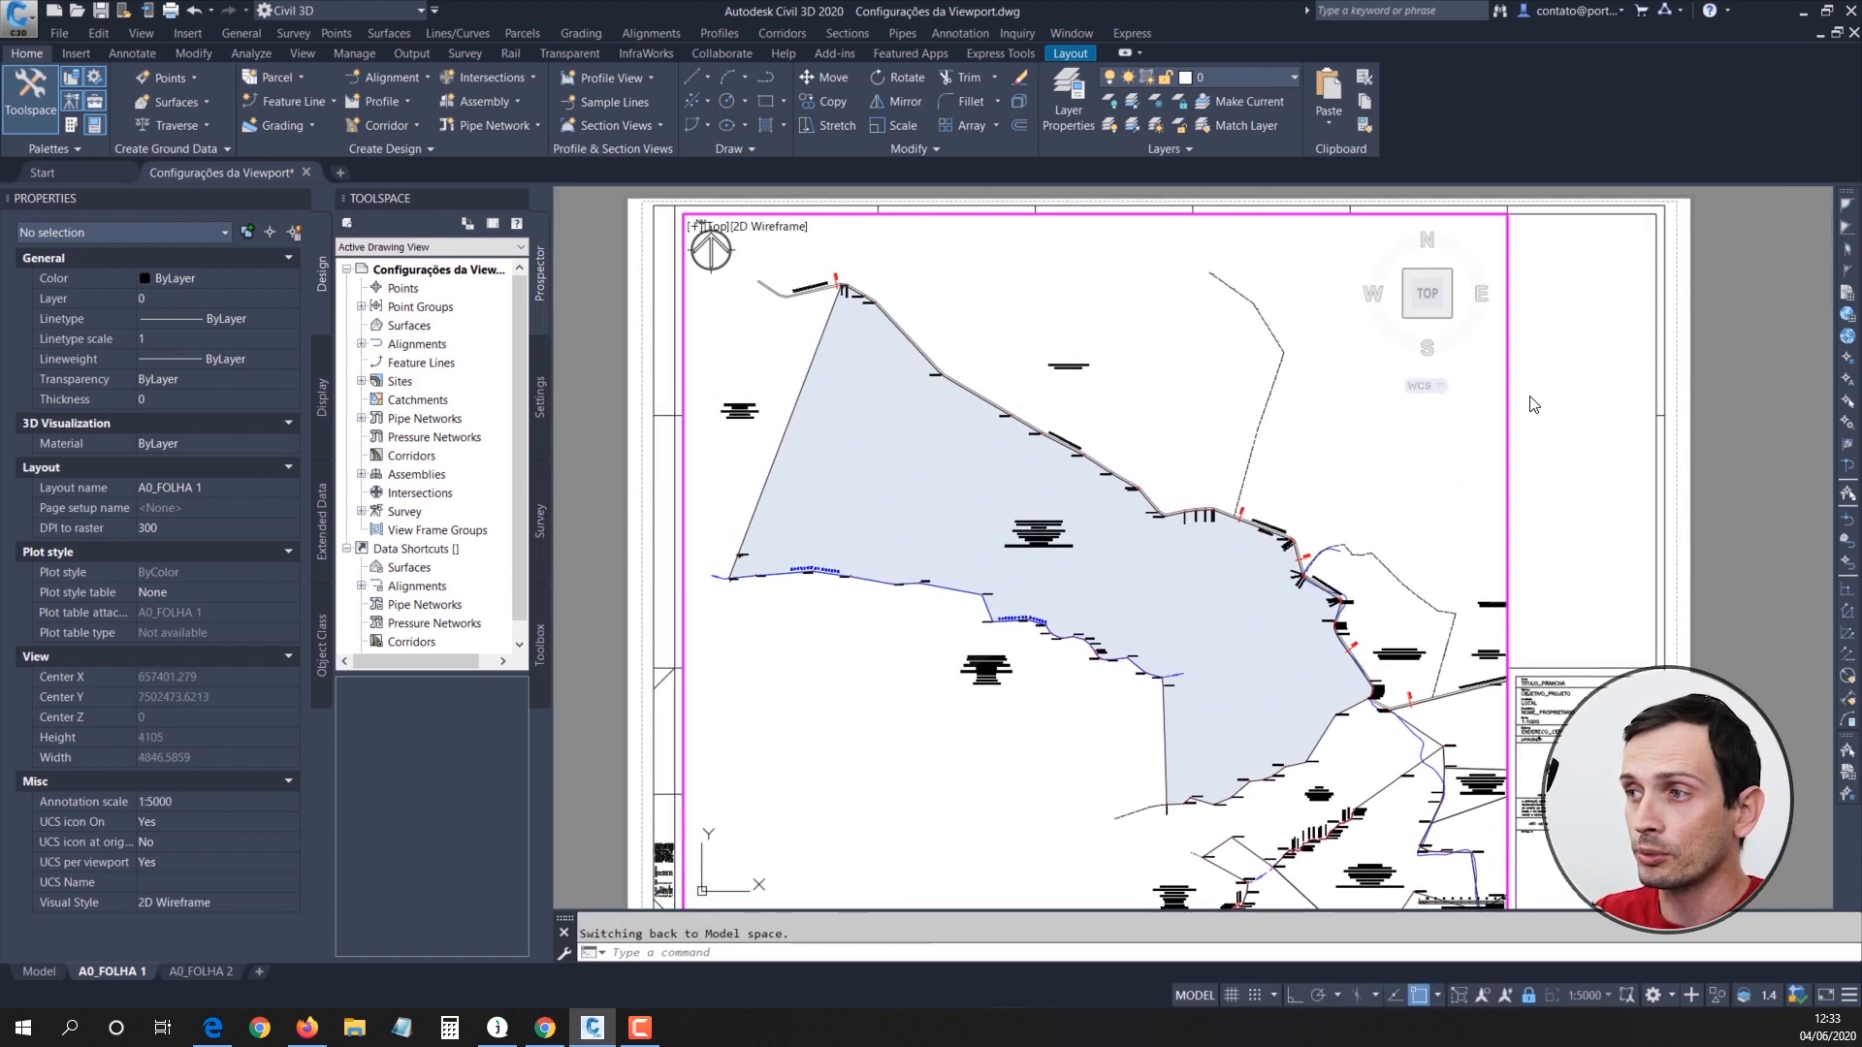
double_click(1597, 397)
text(ze)
key(Return)
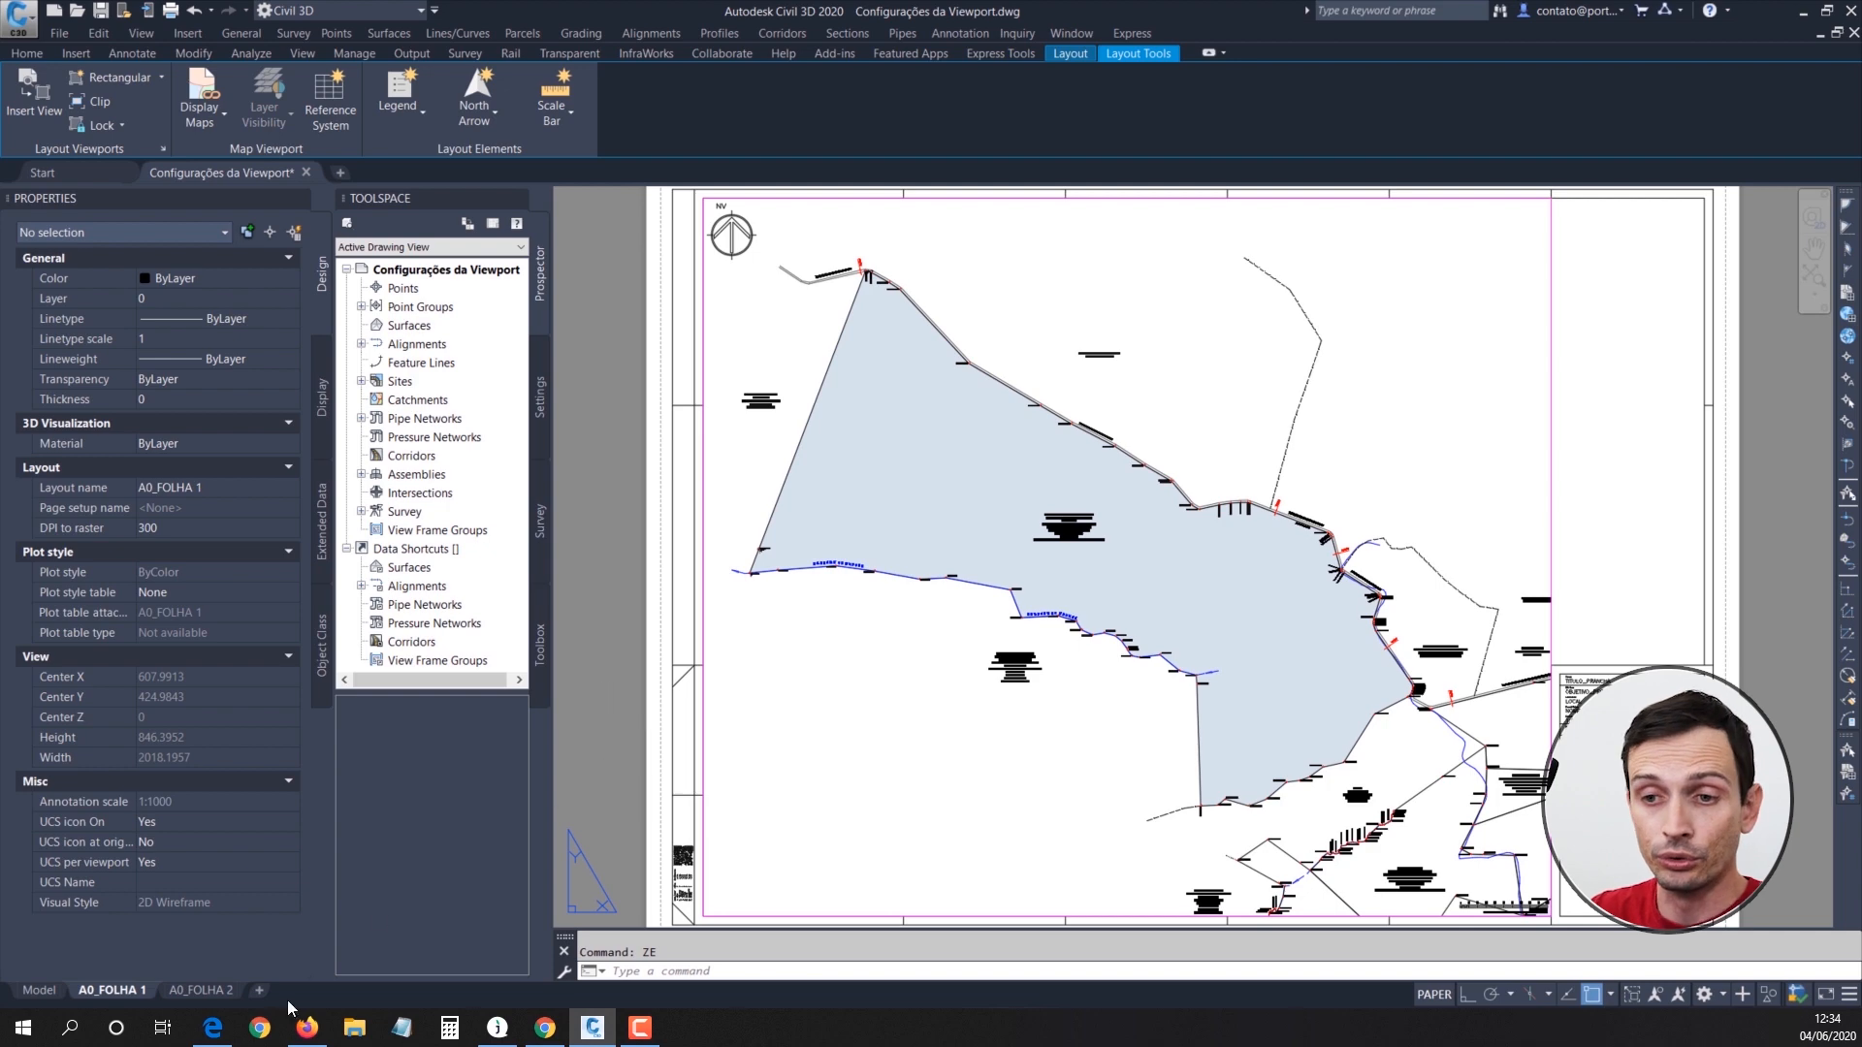
Step: Activate the A0_FOLHA 2 viewport and freeze layer H-MAT_792 of the partly shown northwest parcel hatch in it
click(200, 990)
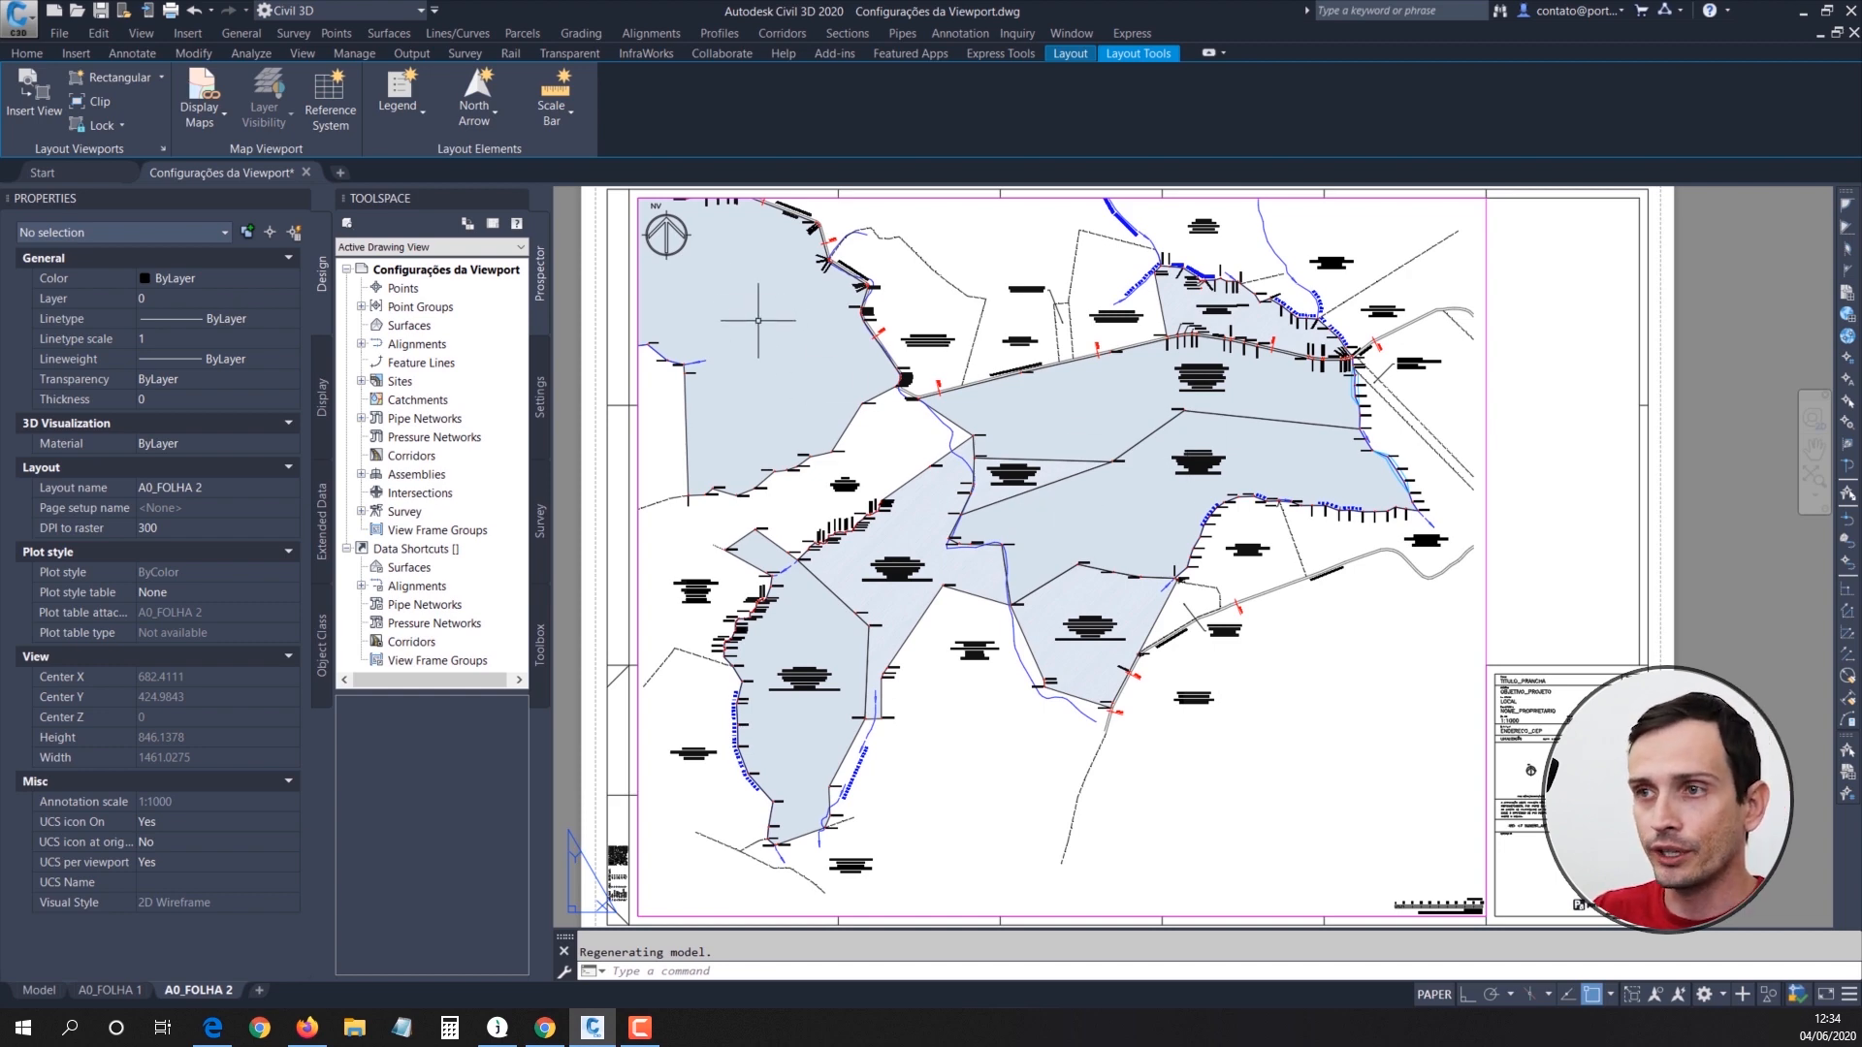
double_click(655, 440)
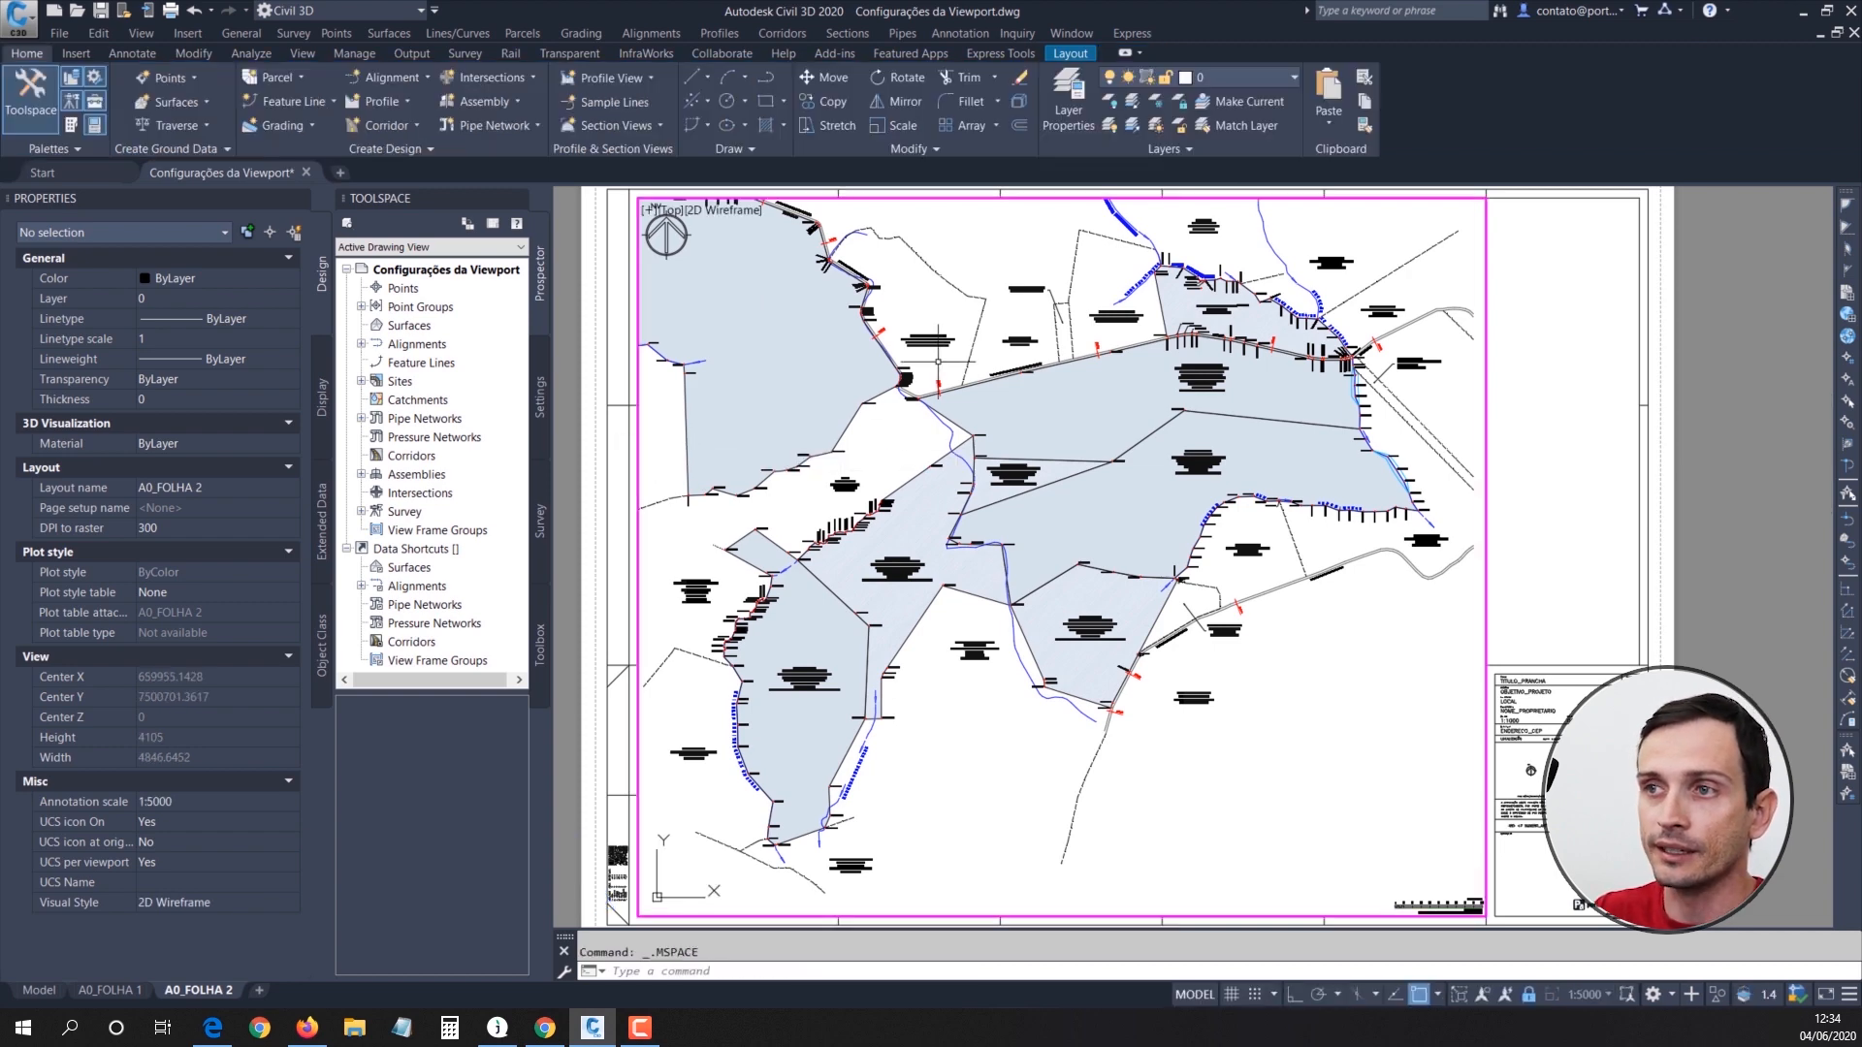
click(756, 343)
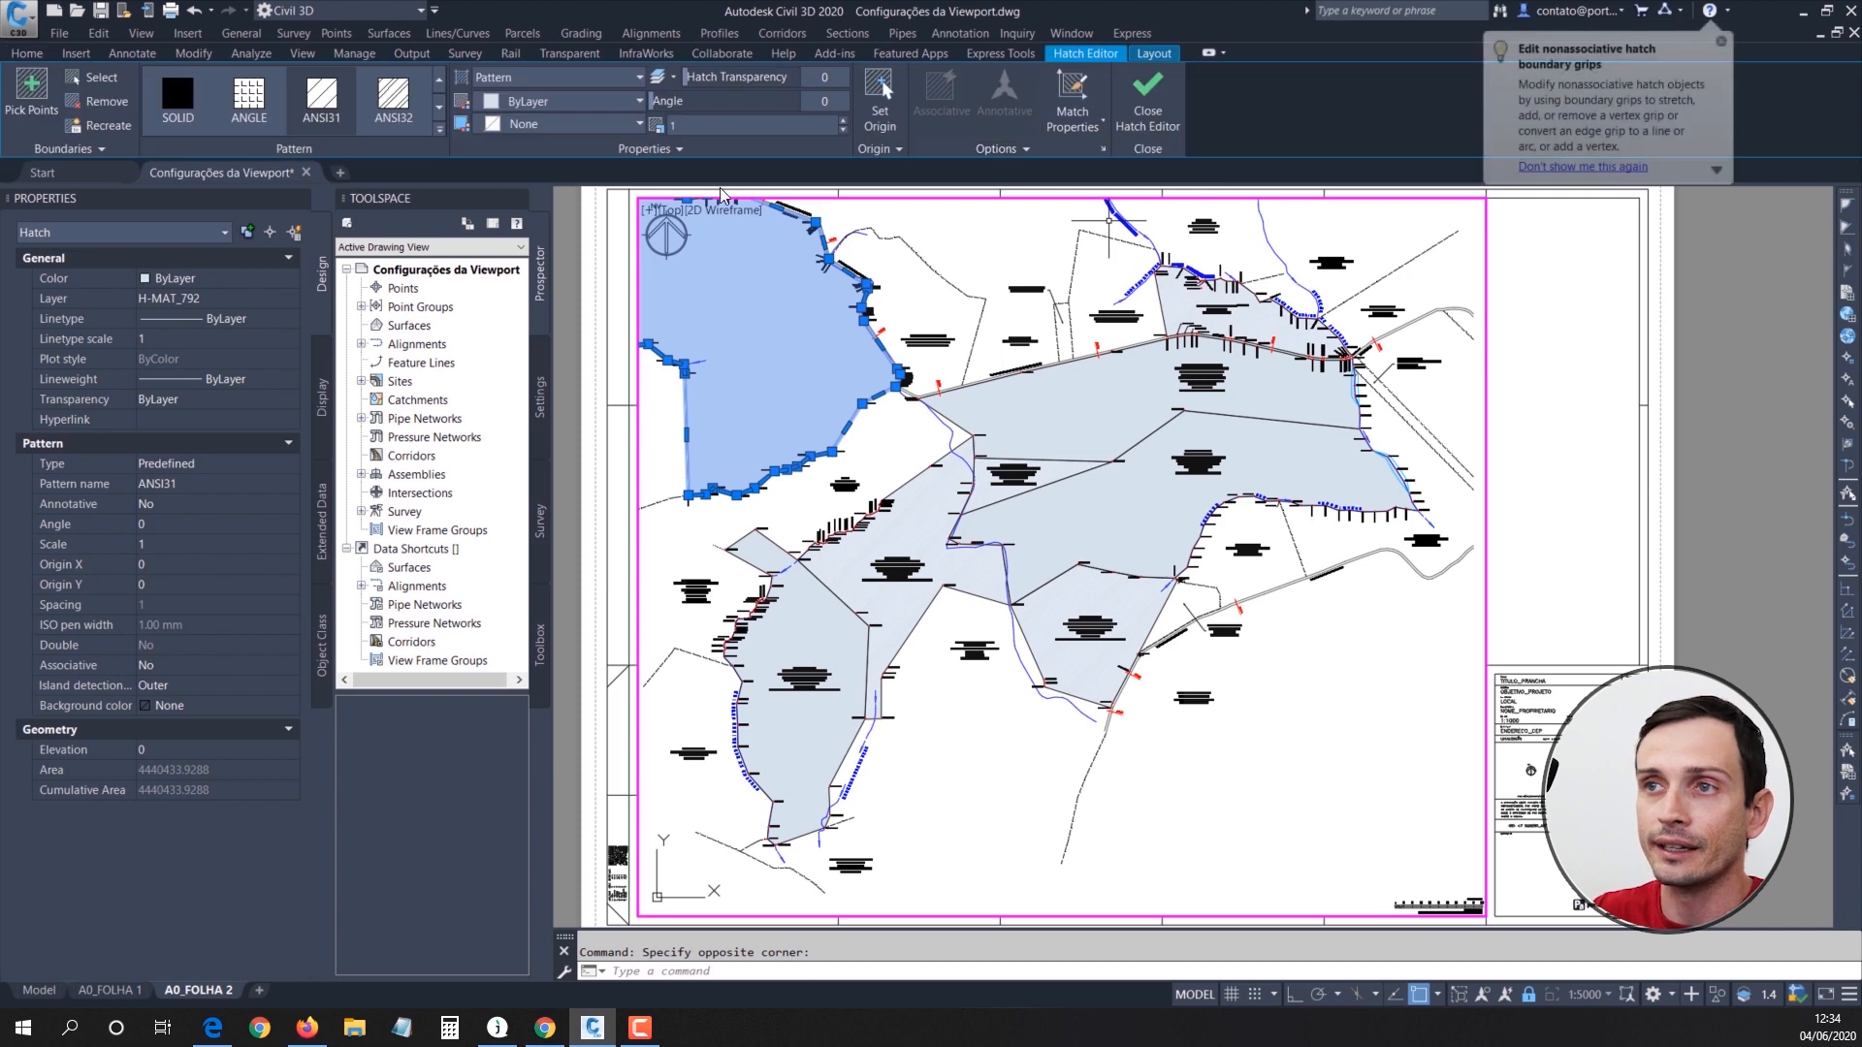
click(28, 55)
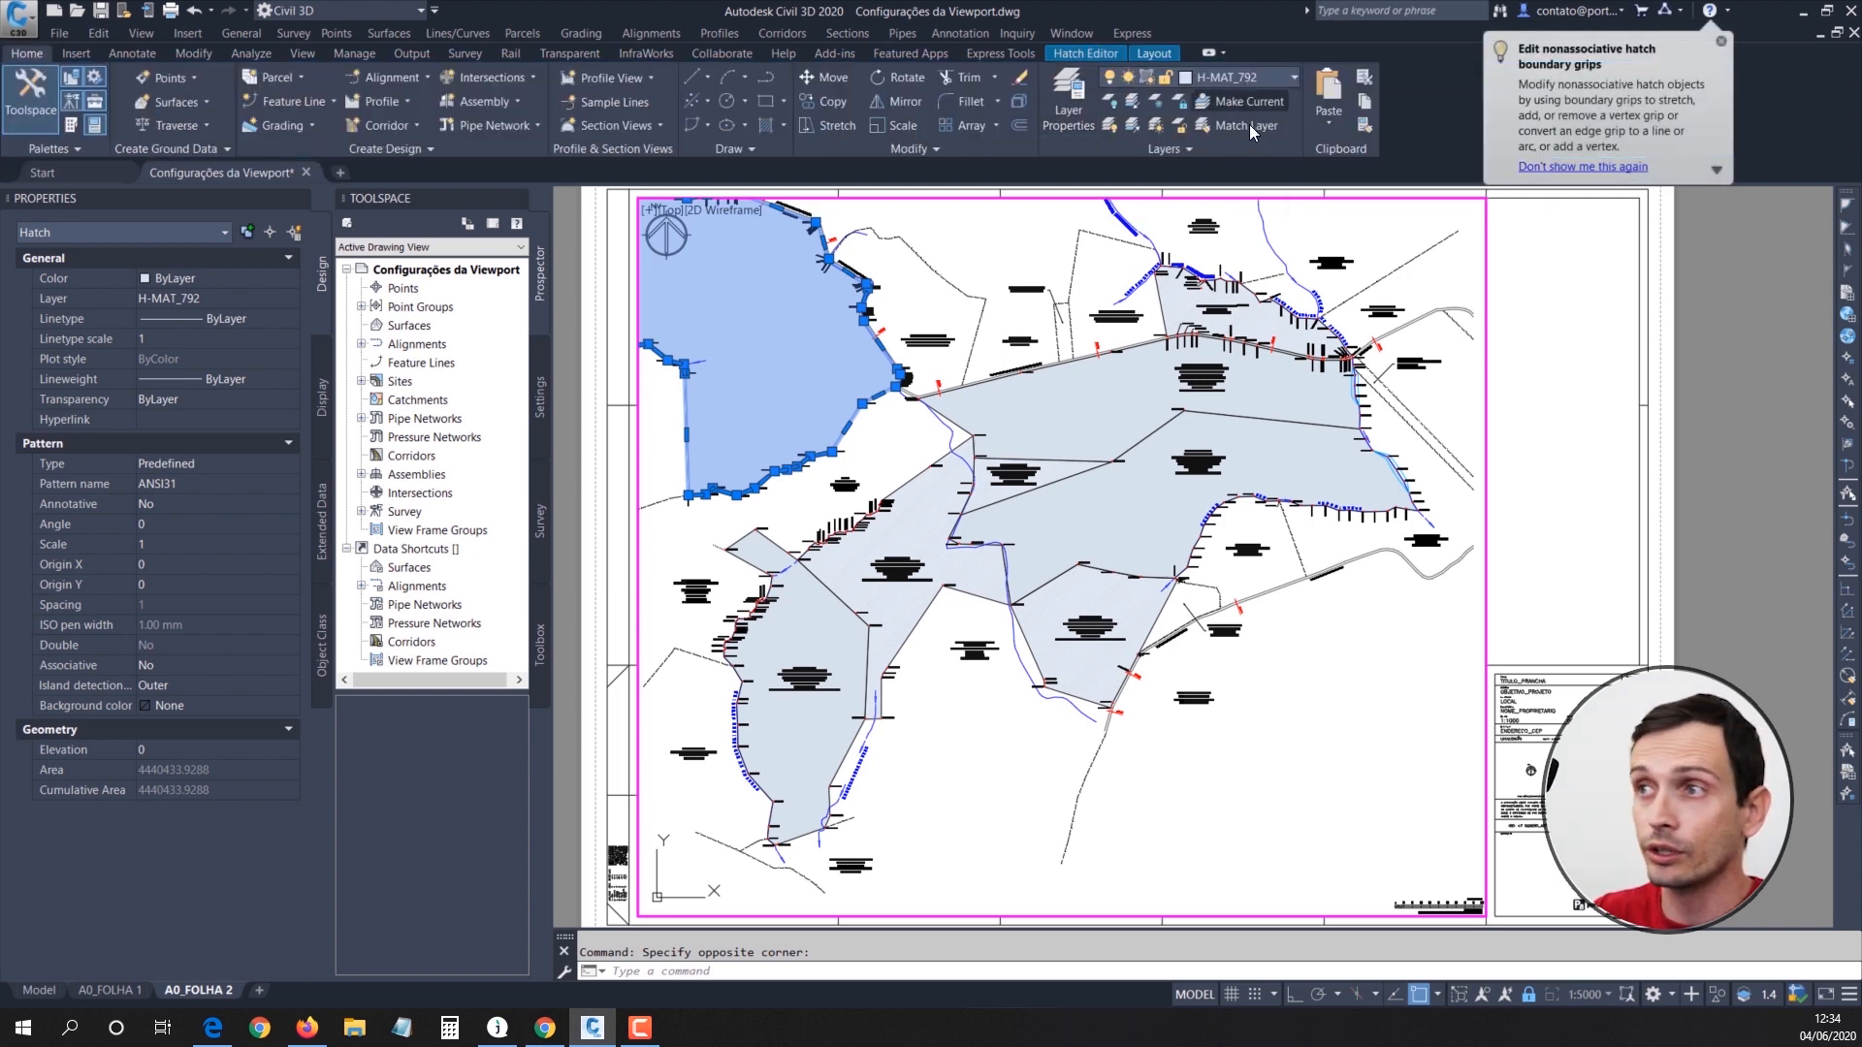
click(1156, 103)
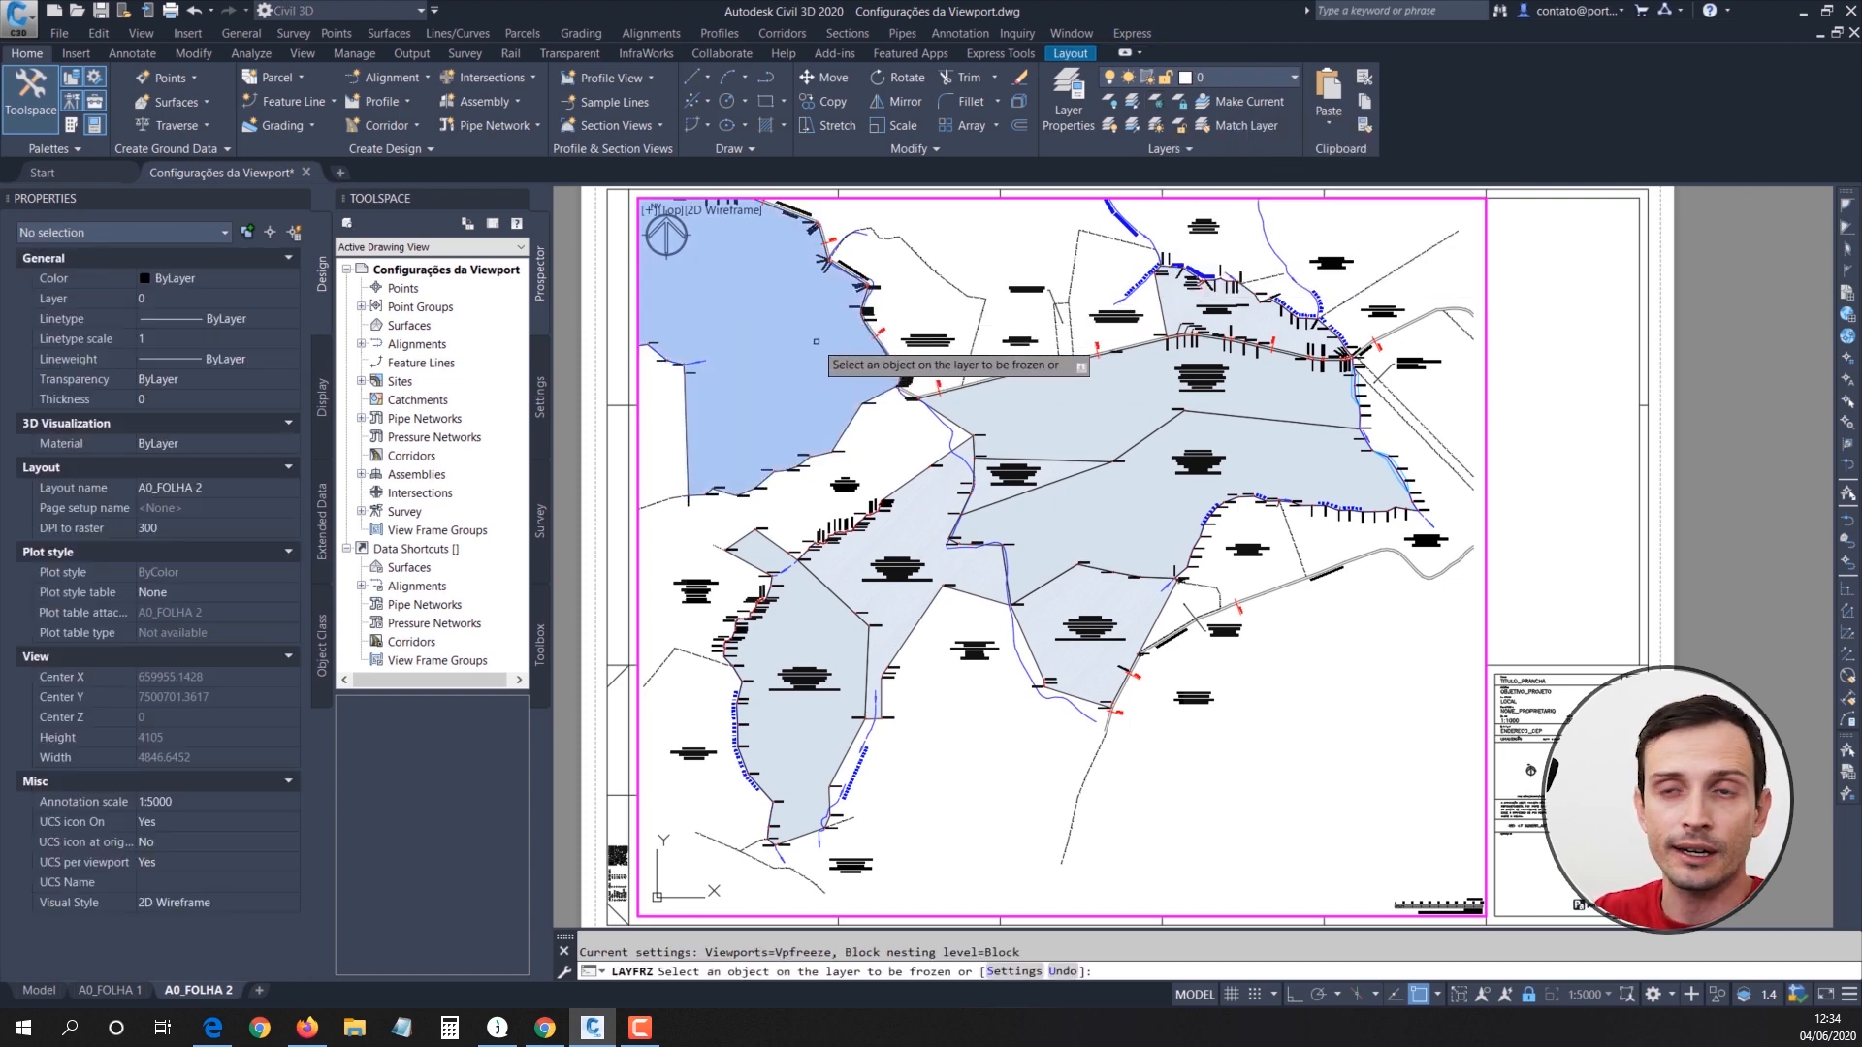
click(753, 327)
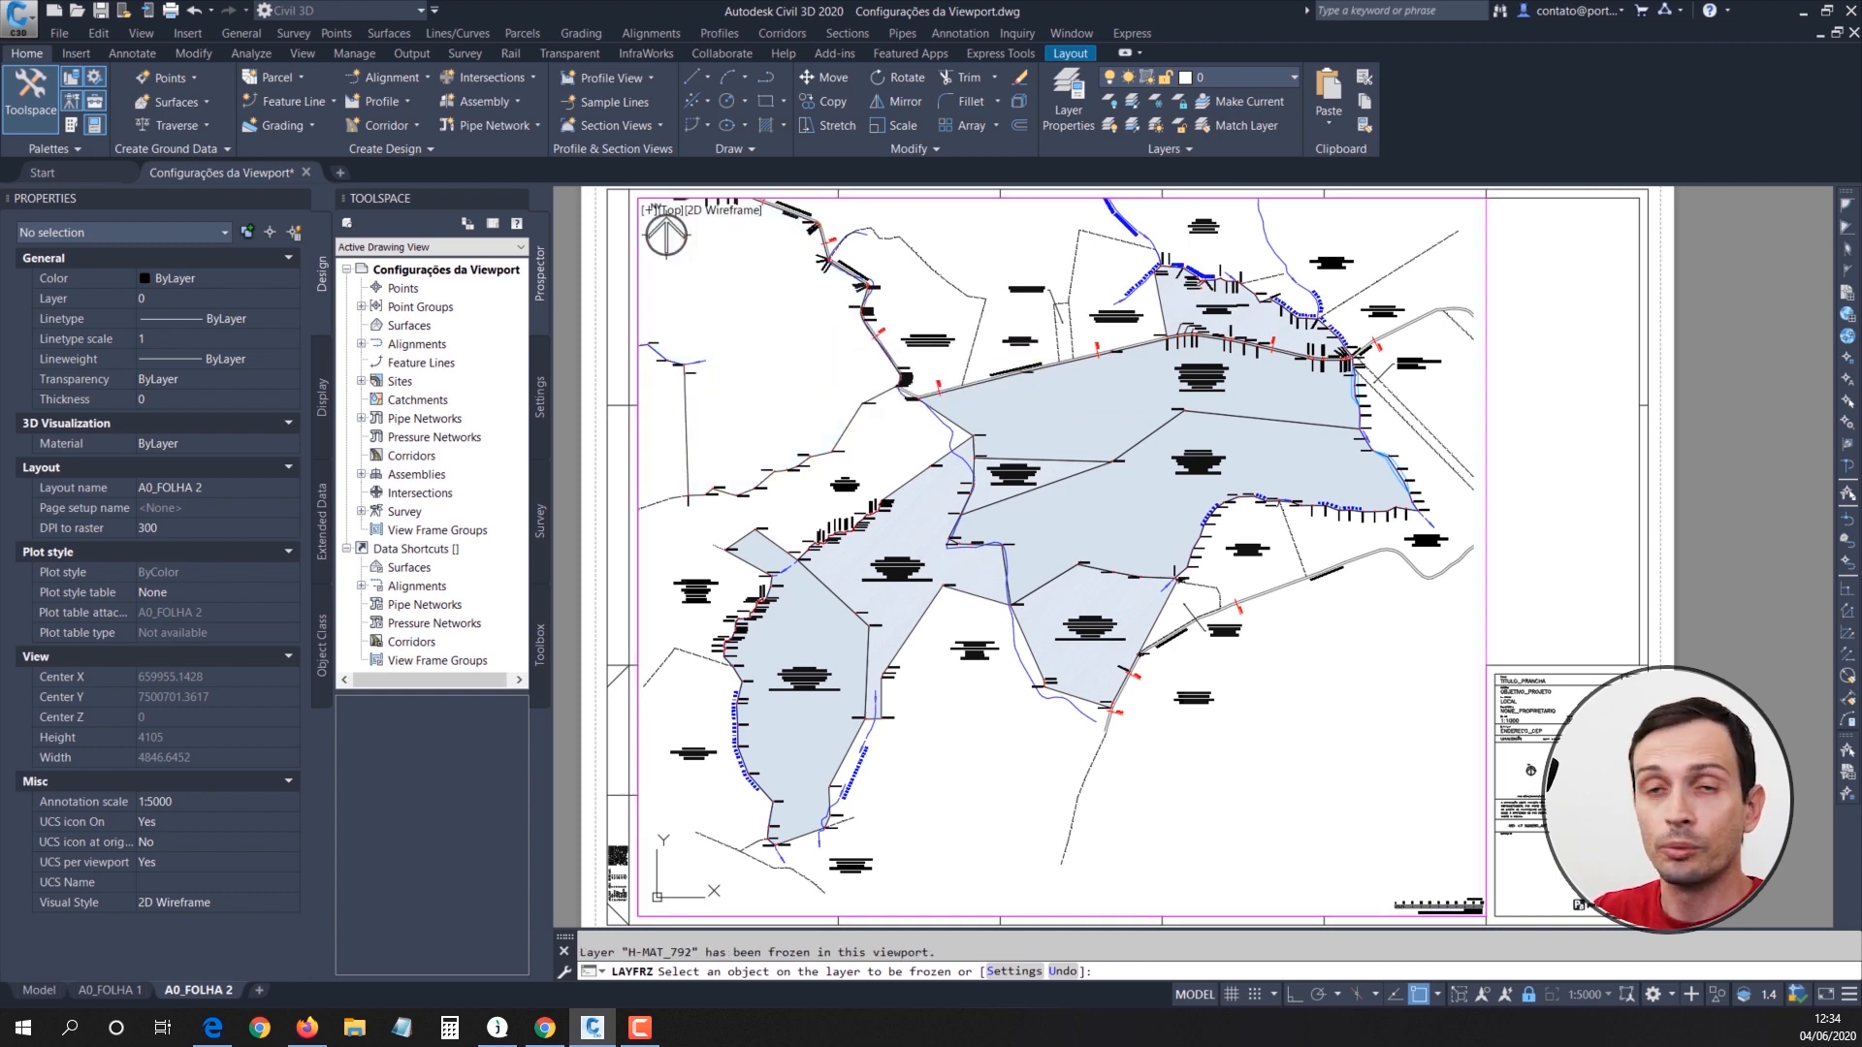
key(Return)
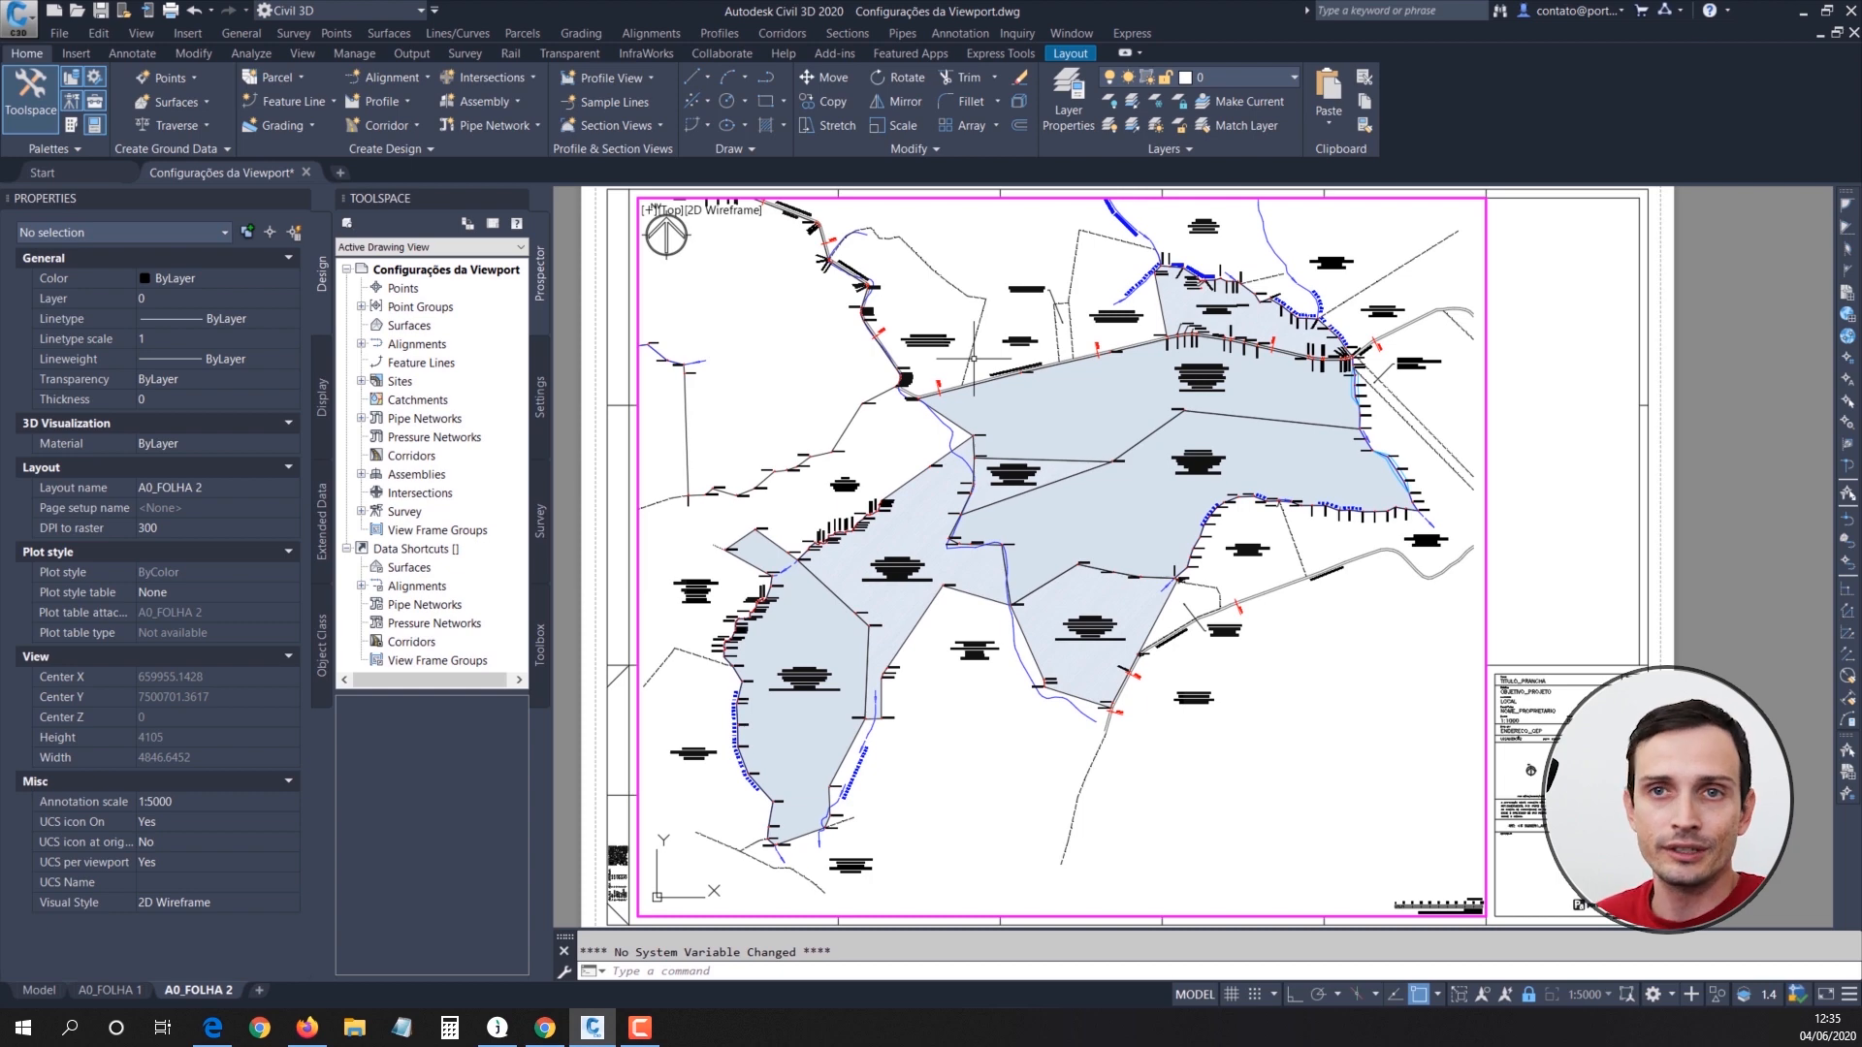
key(Escape)
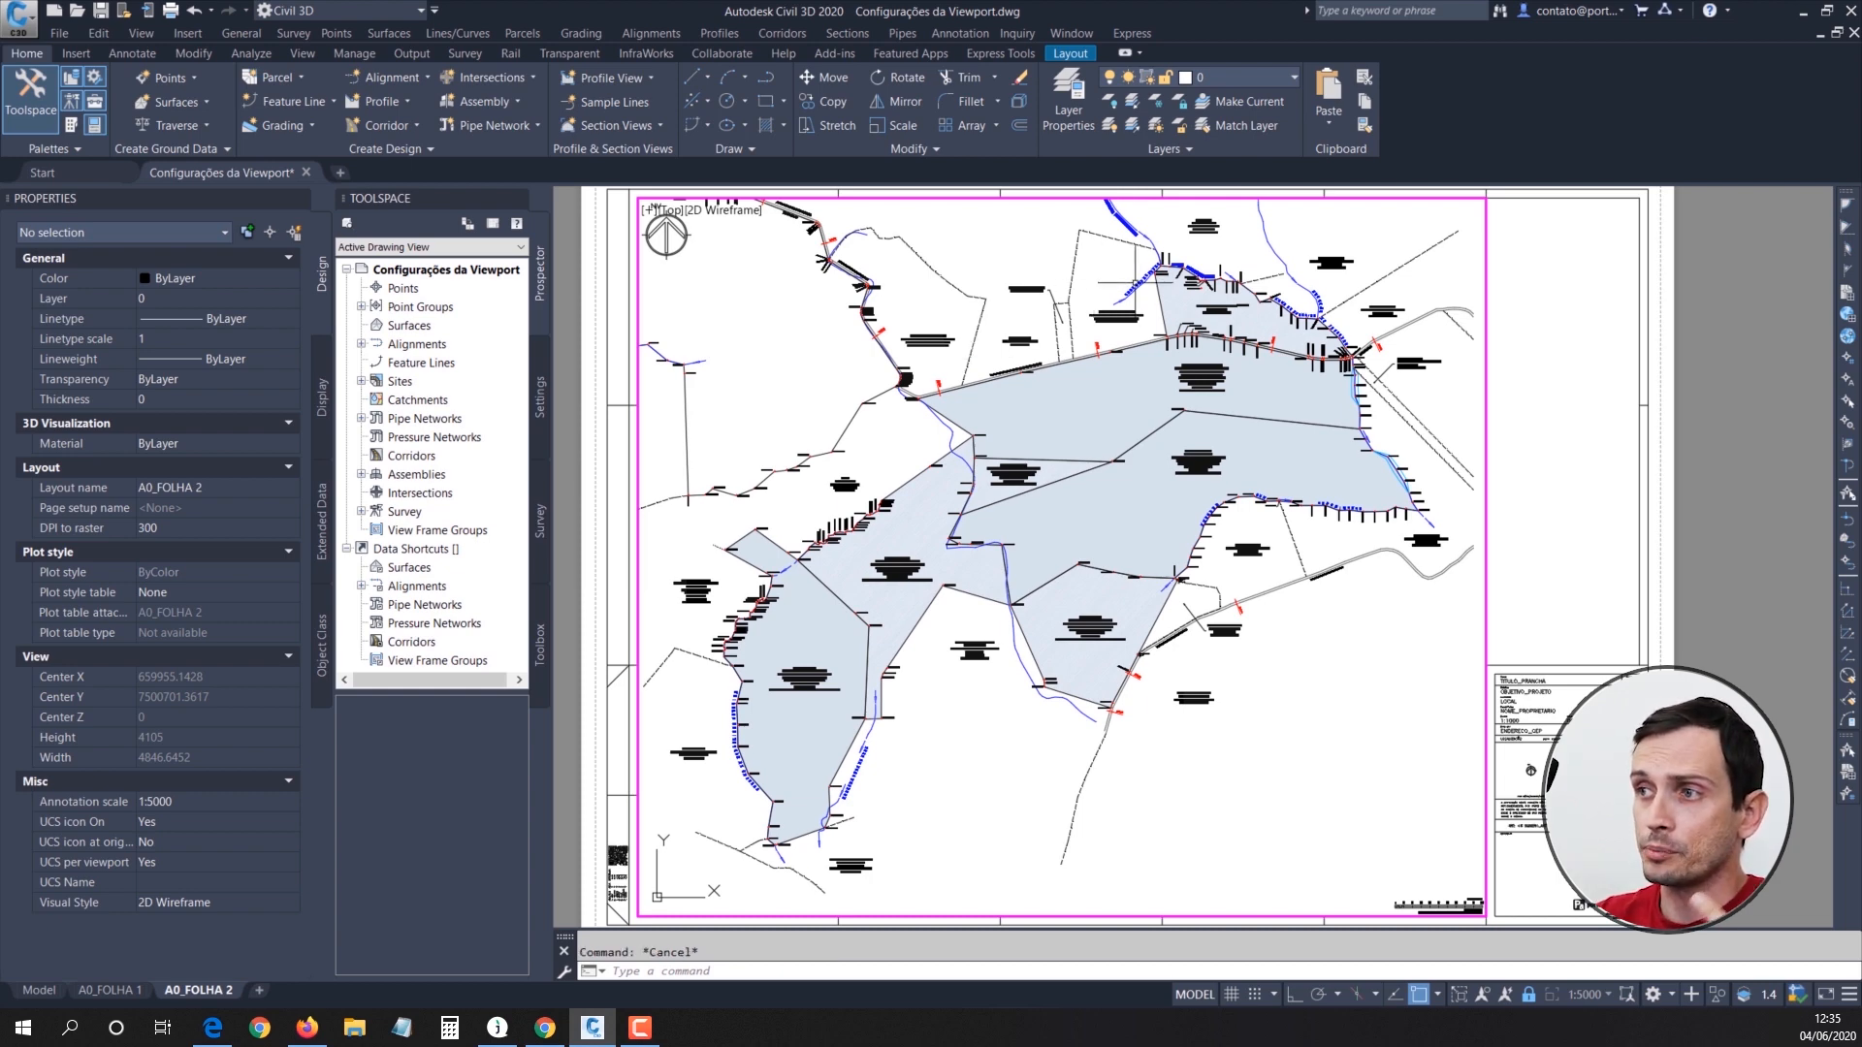
Step: Return to paper space and compare the parcel hatches shown in A0_FOLHA 1, the model and A0_FOLHA 2
double_click(1582, 412)
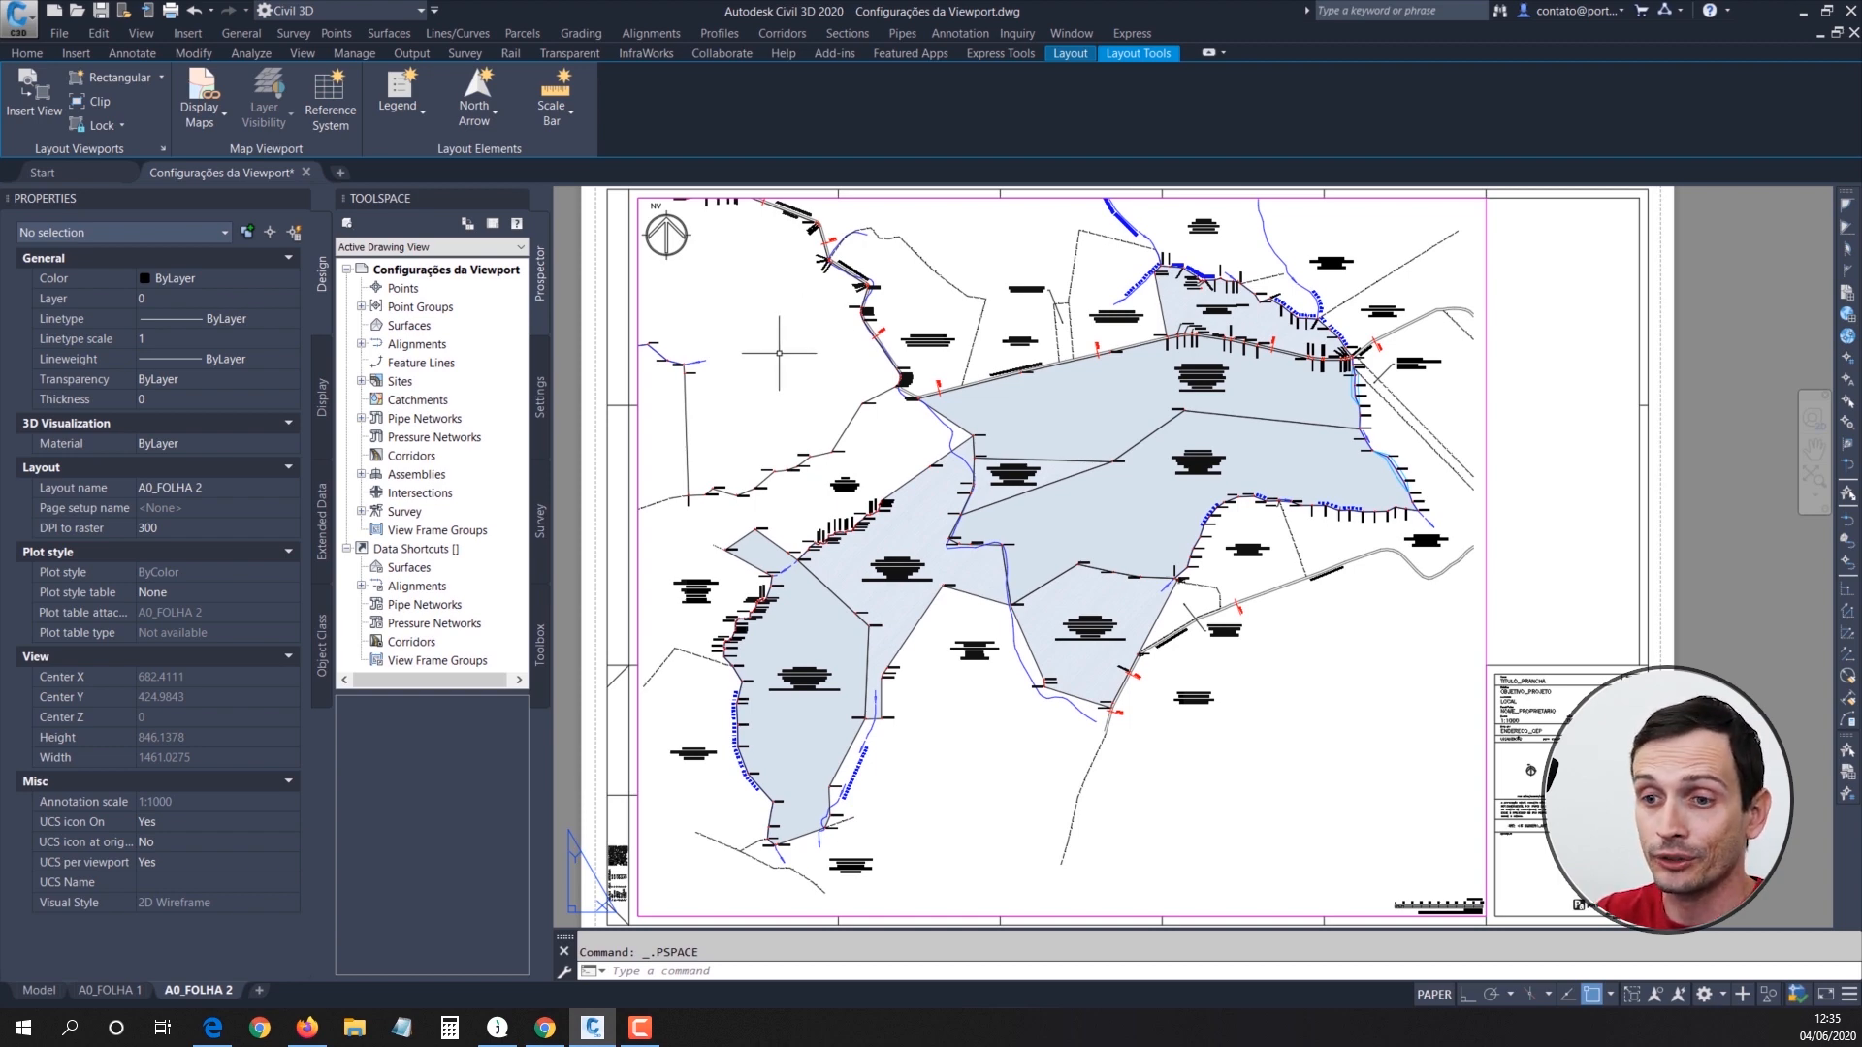
click(116, 991)
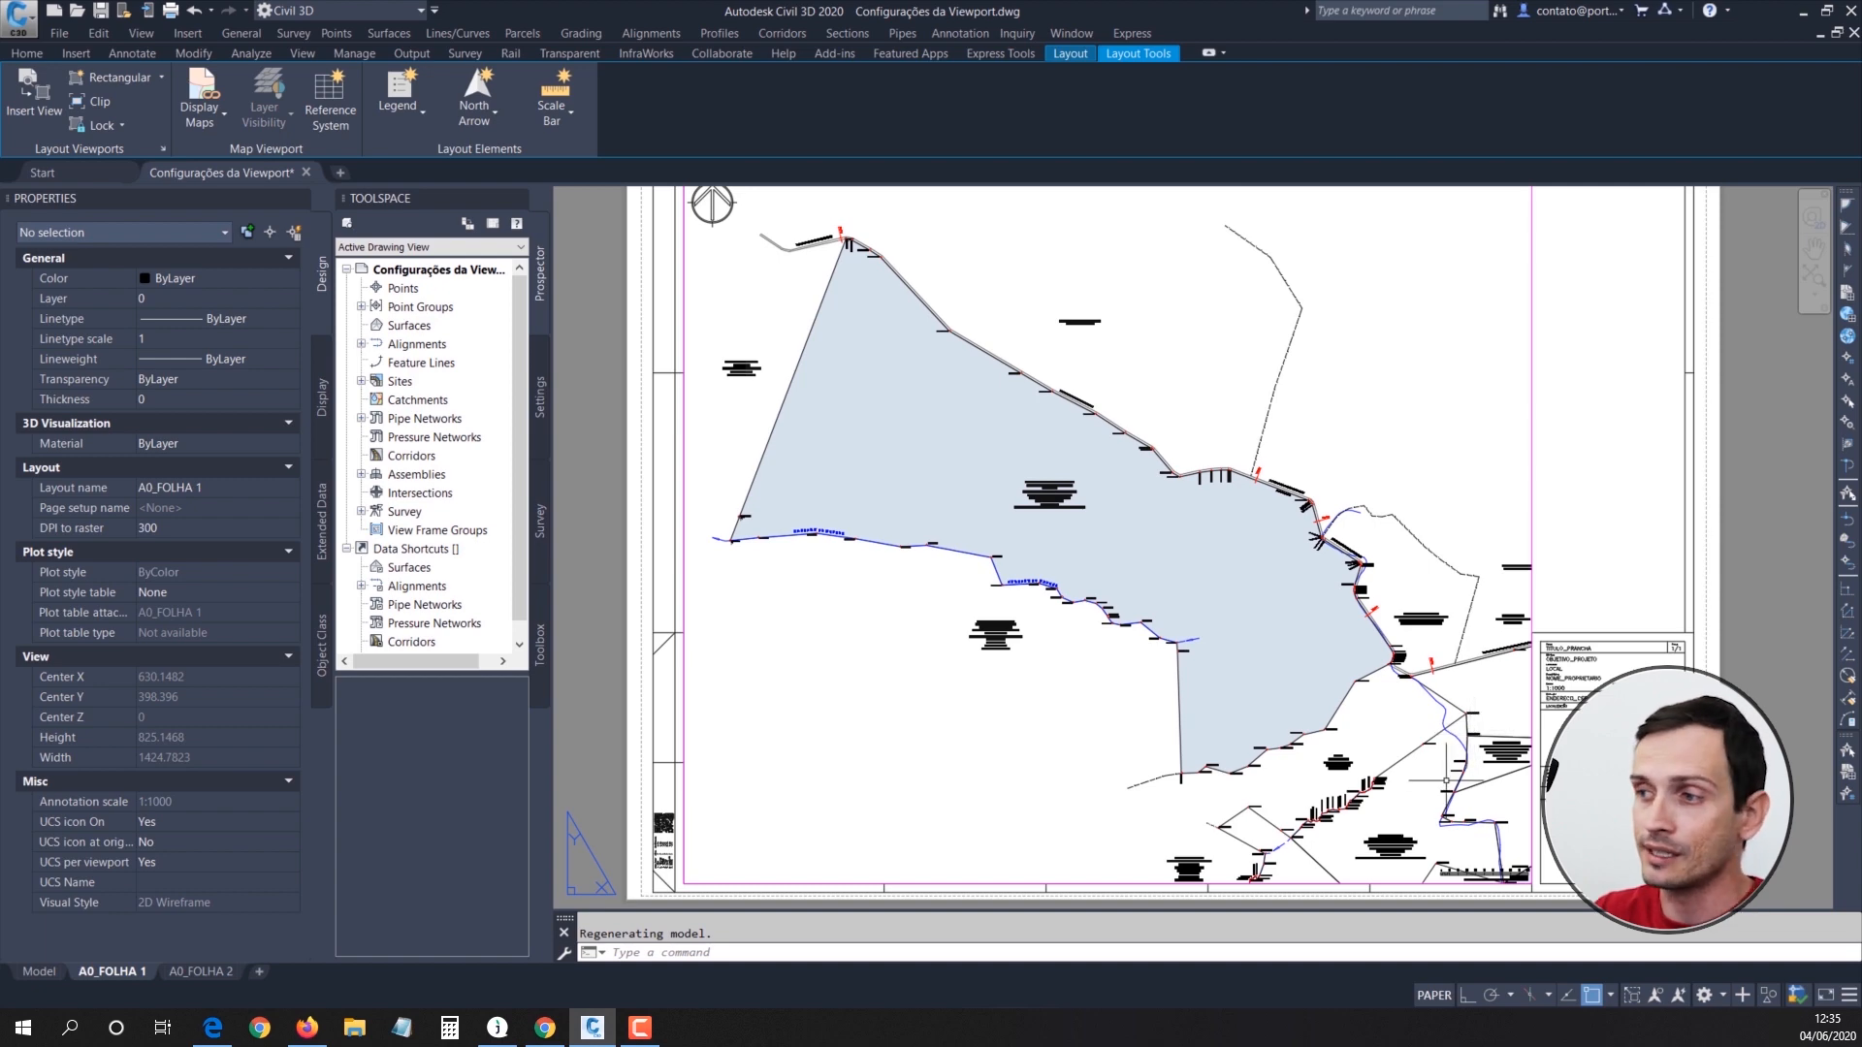
middle_drag(1379, 595, 1380, 602)
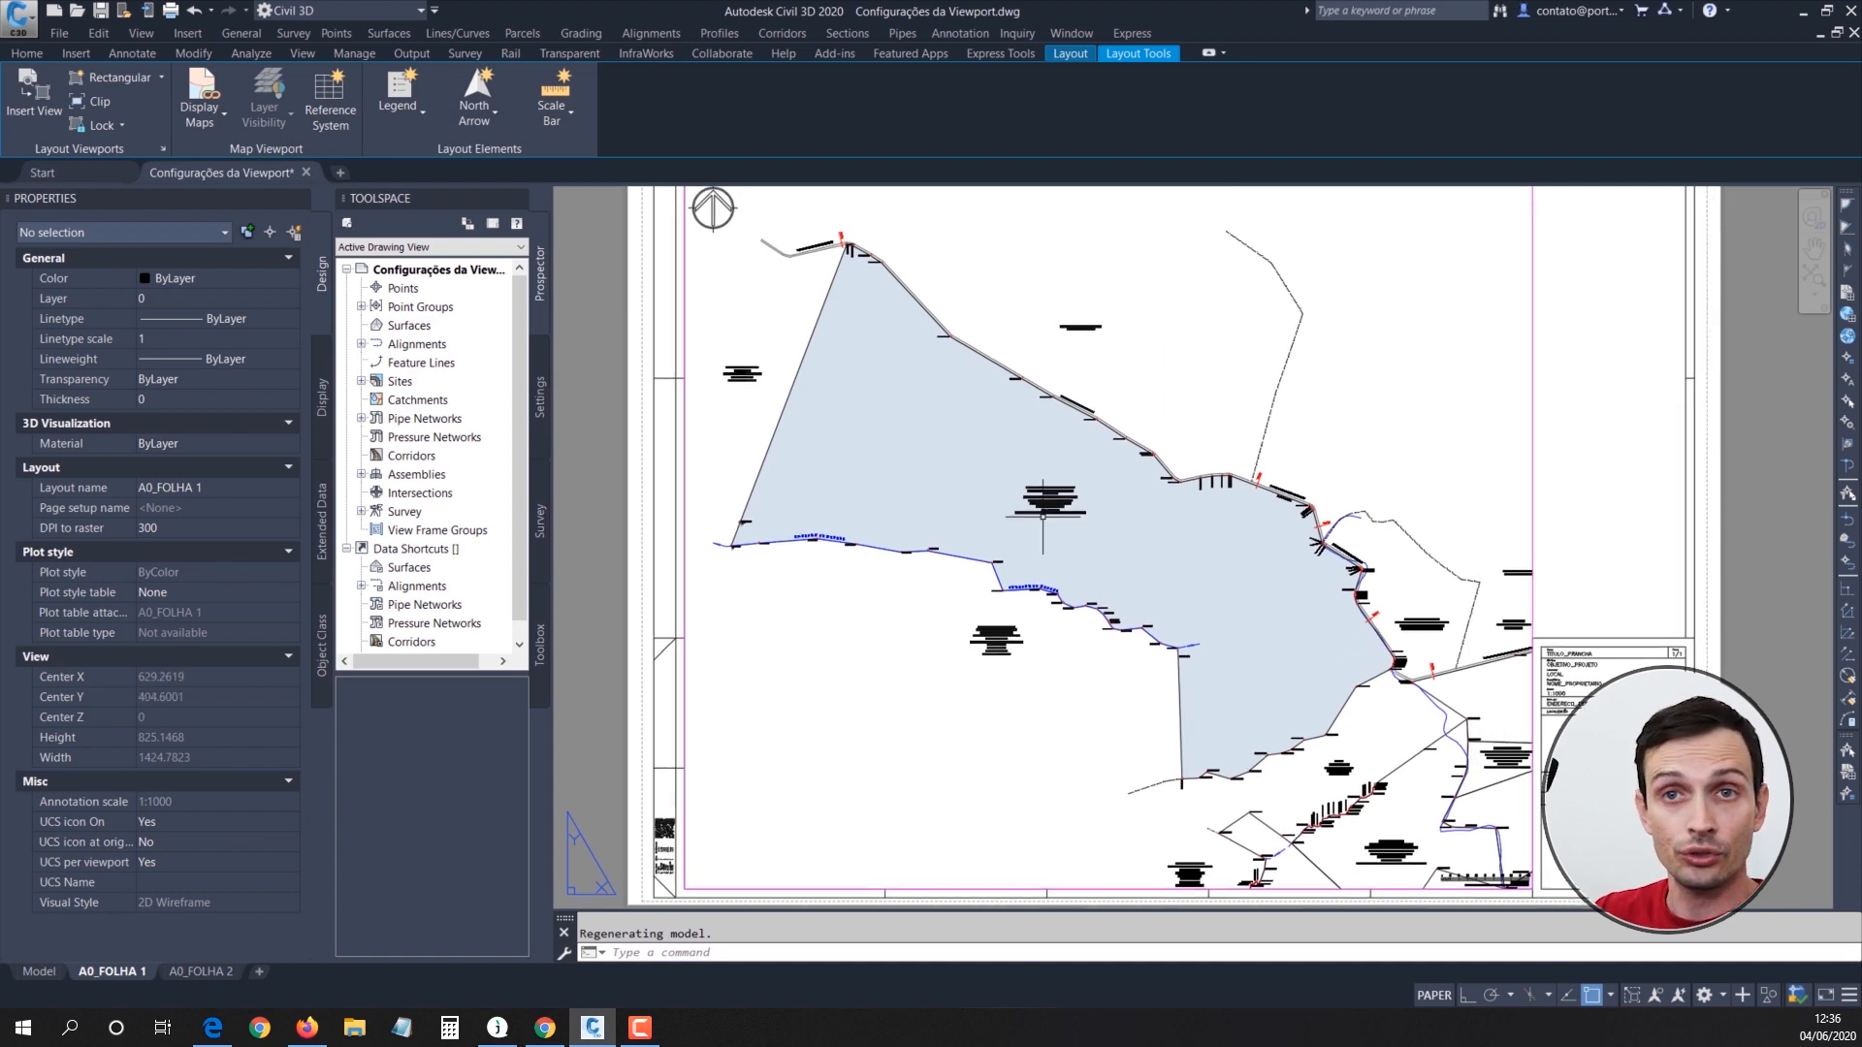
click(39, 971)
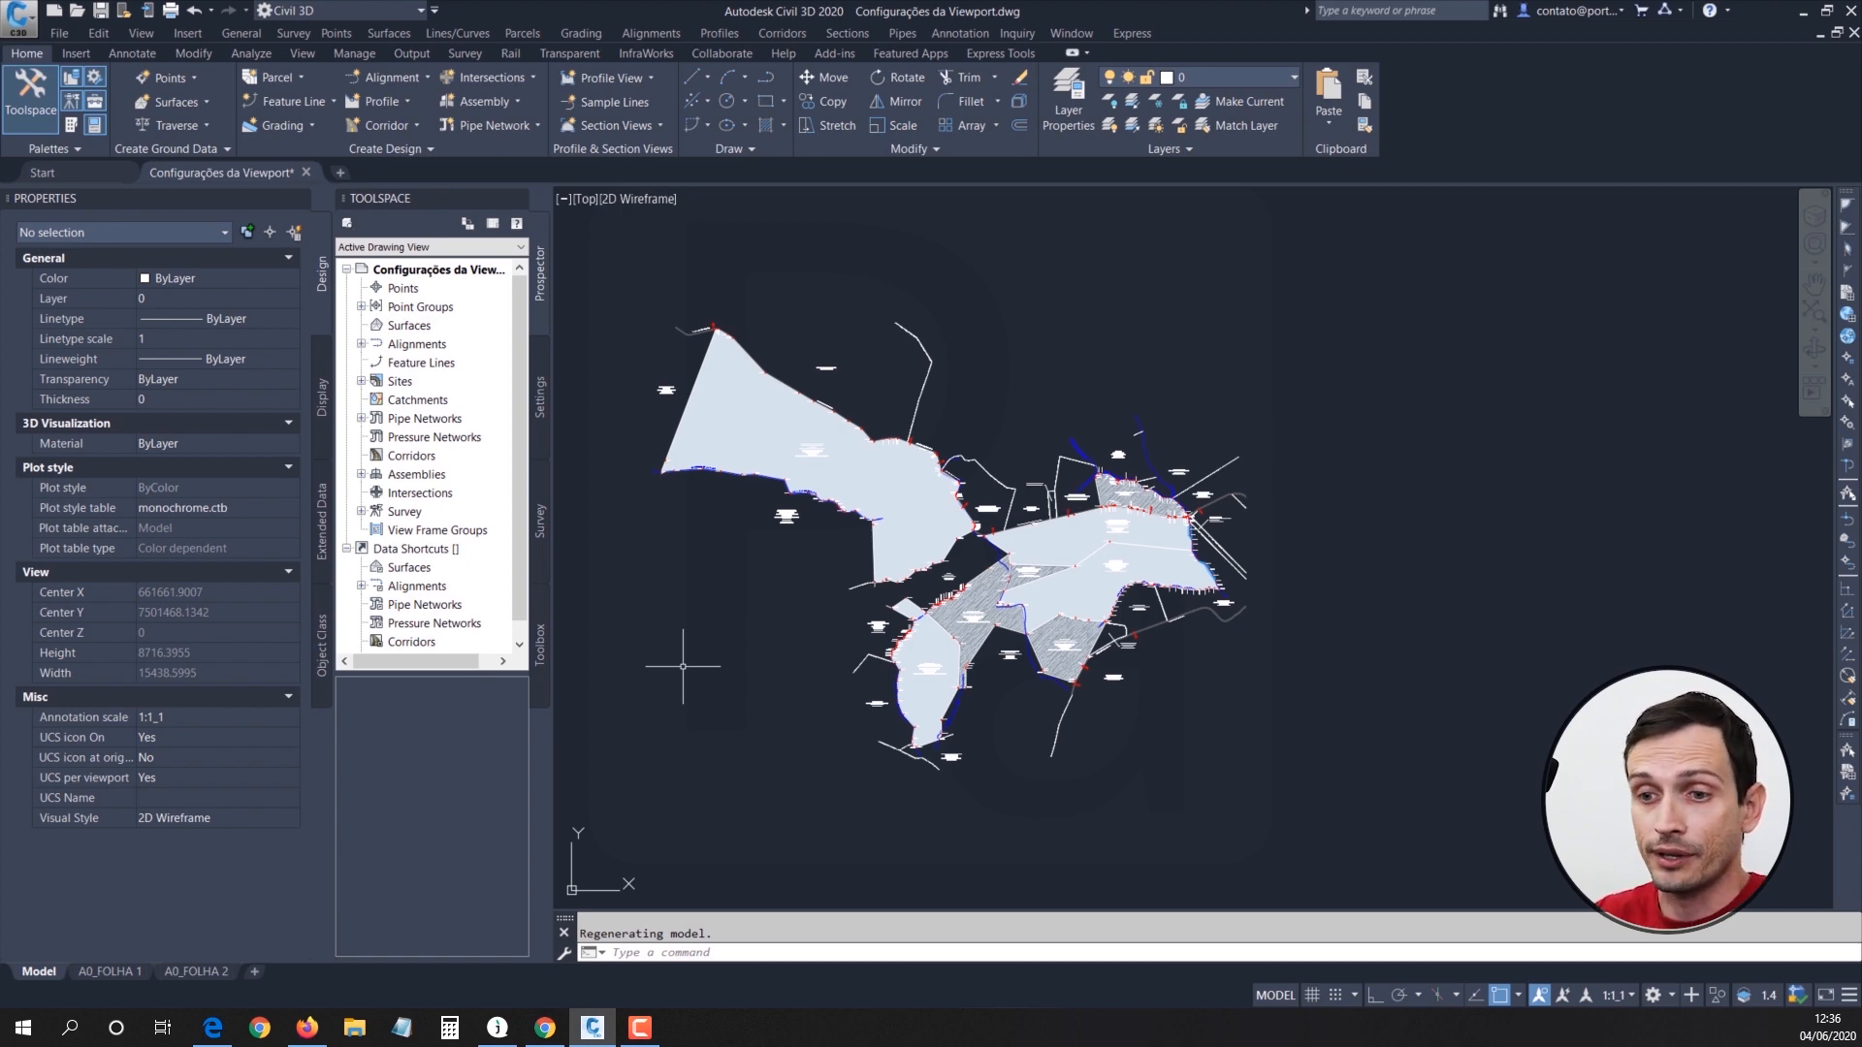
click(196, 972)
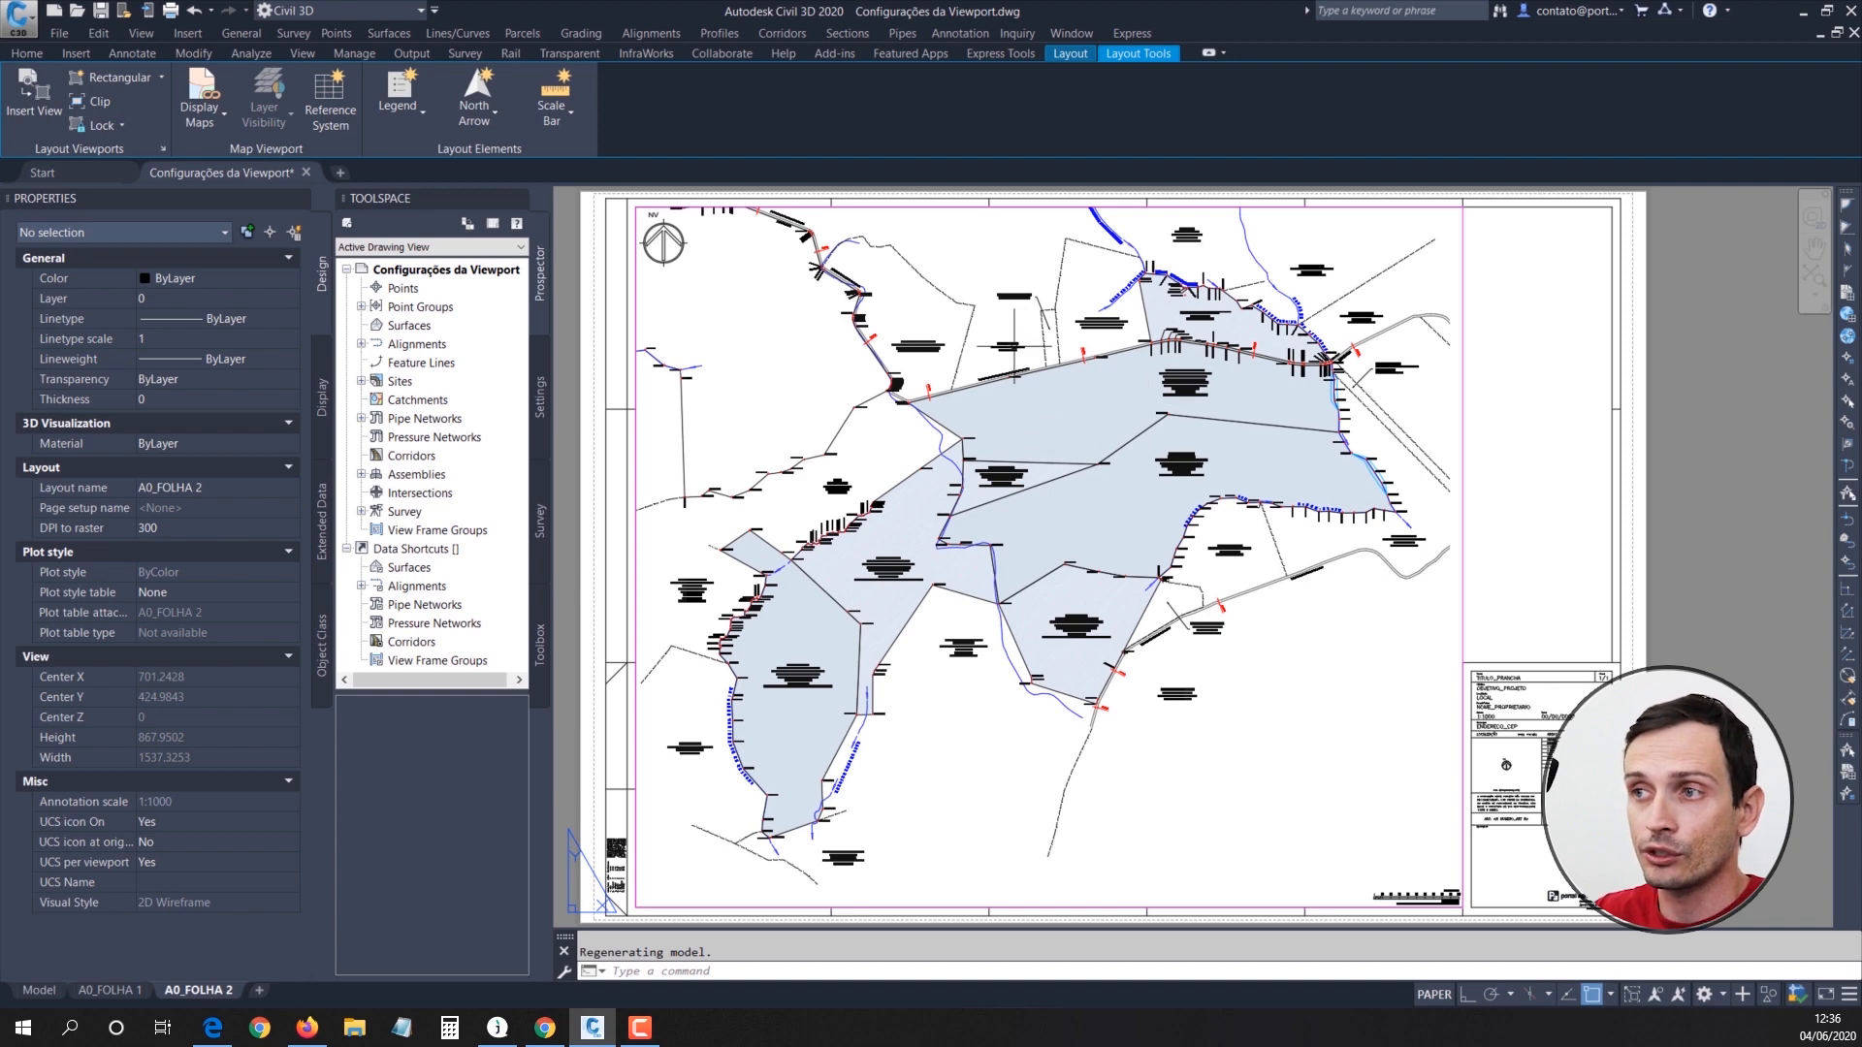
Step: Activate the A0_FOLHA 2 viewport and select the hatch on layer H-MAT_4.587 south of the road with the layer tools available
double_click(995, 291)
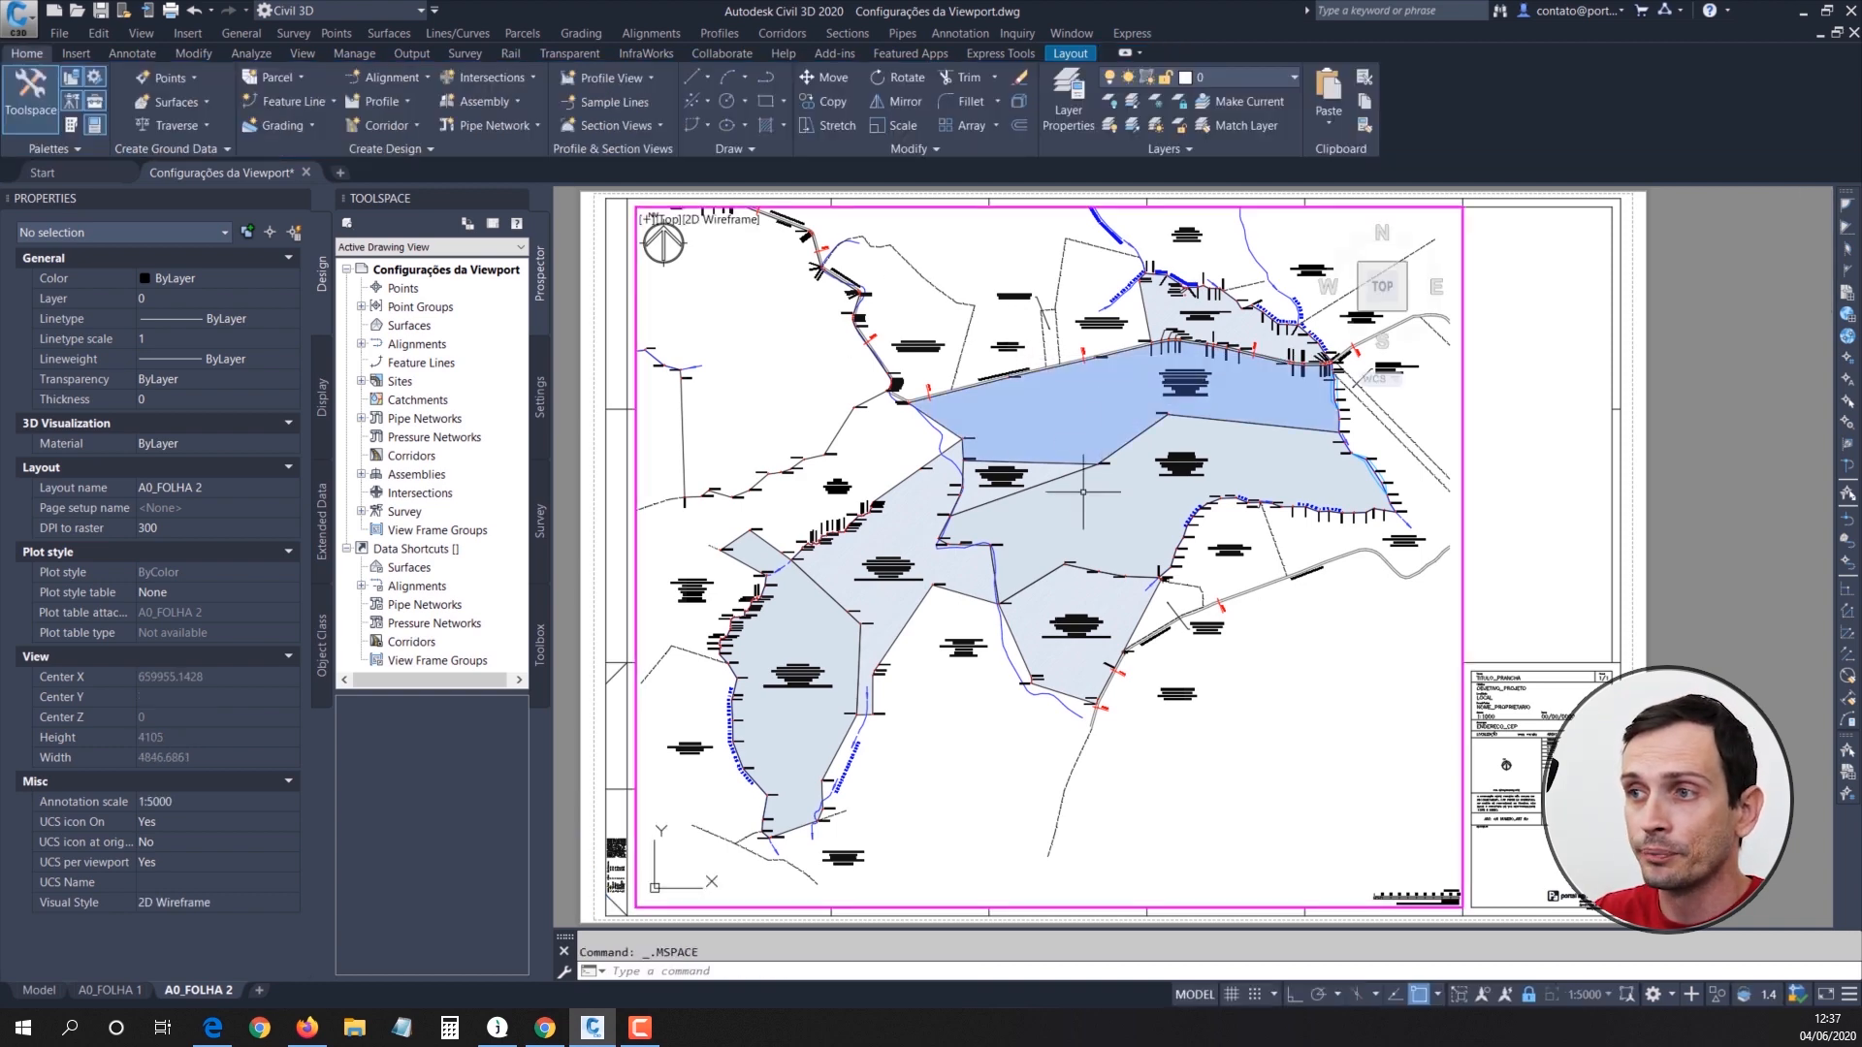
click(1034, 408)
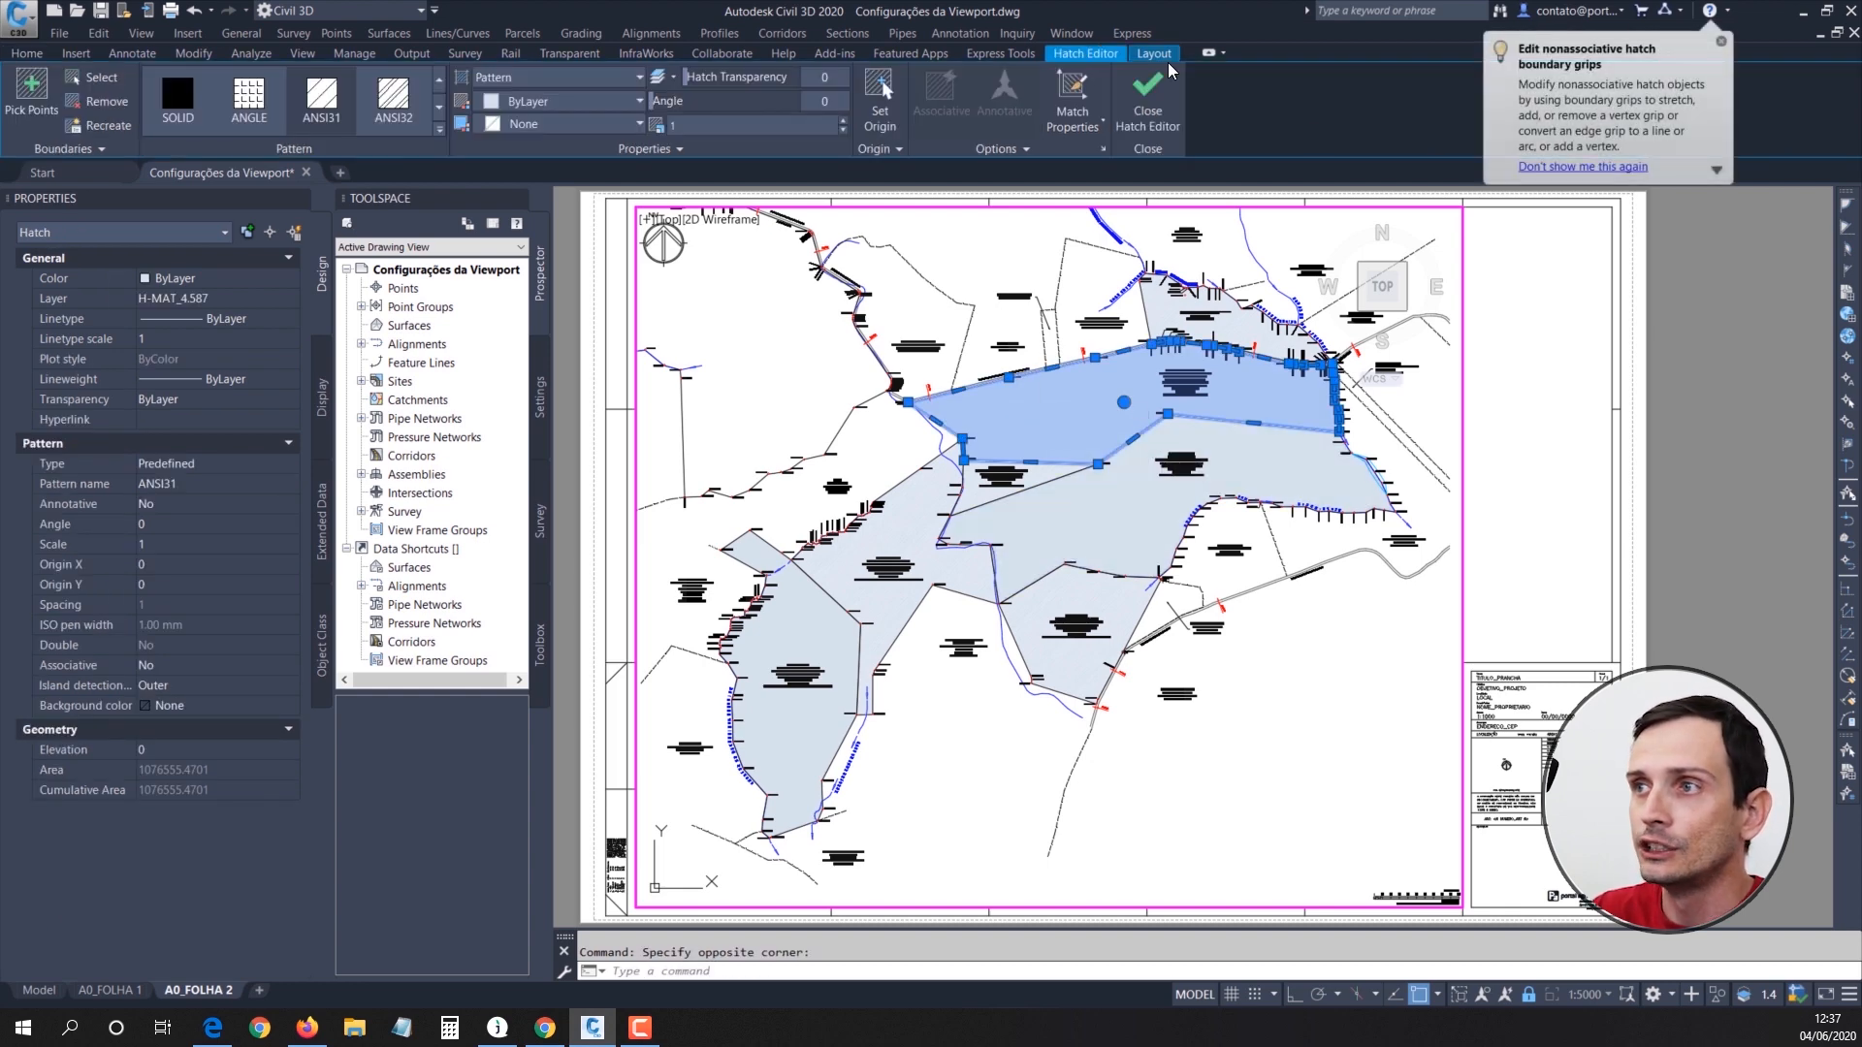
click(40, 56)
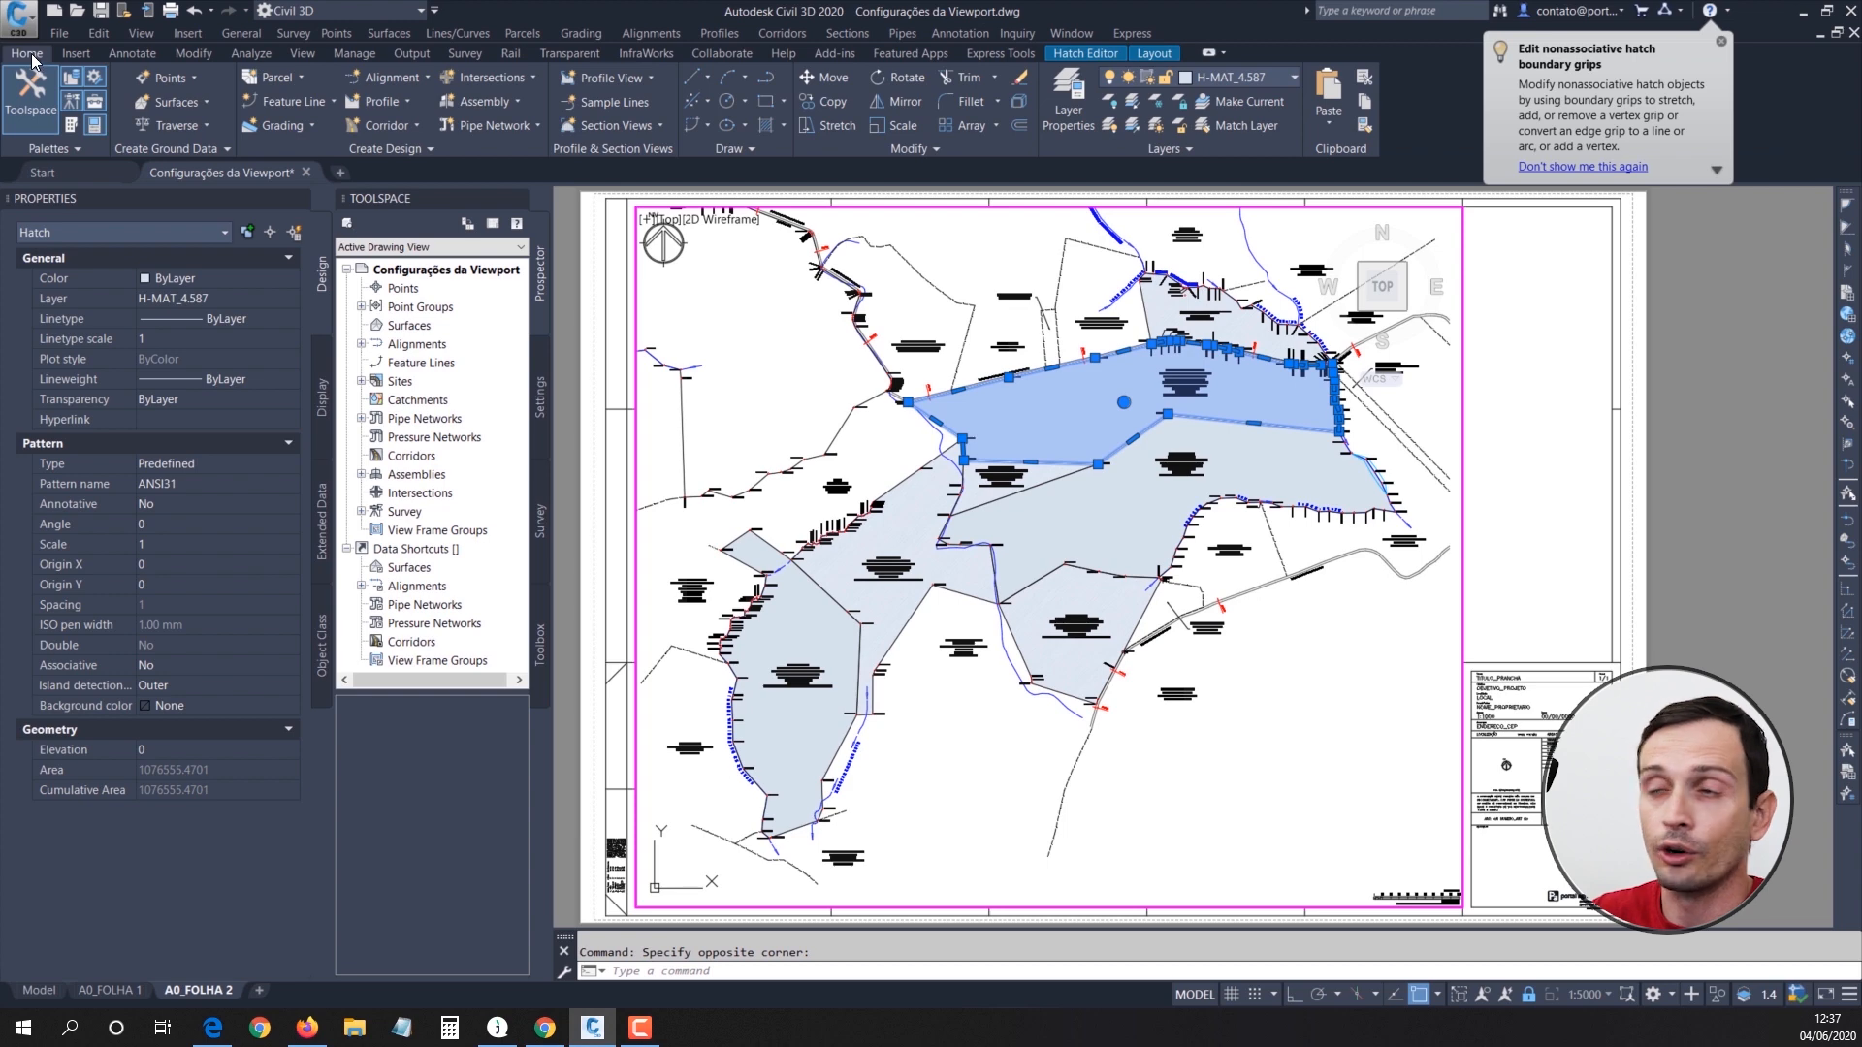
Step: Open the layer properties manager, enlarge it and locate the H-MAT parcel hatch layers
click(1063, 118)
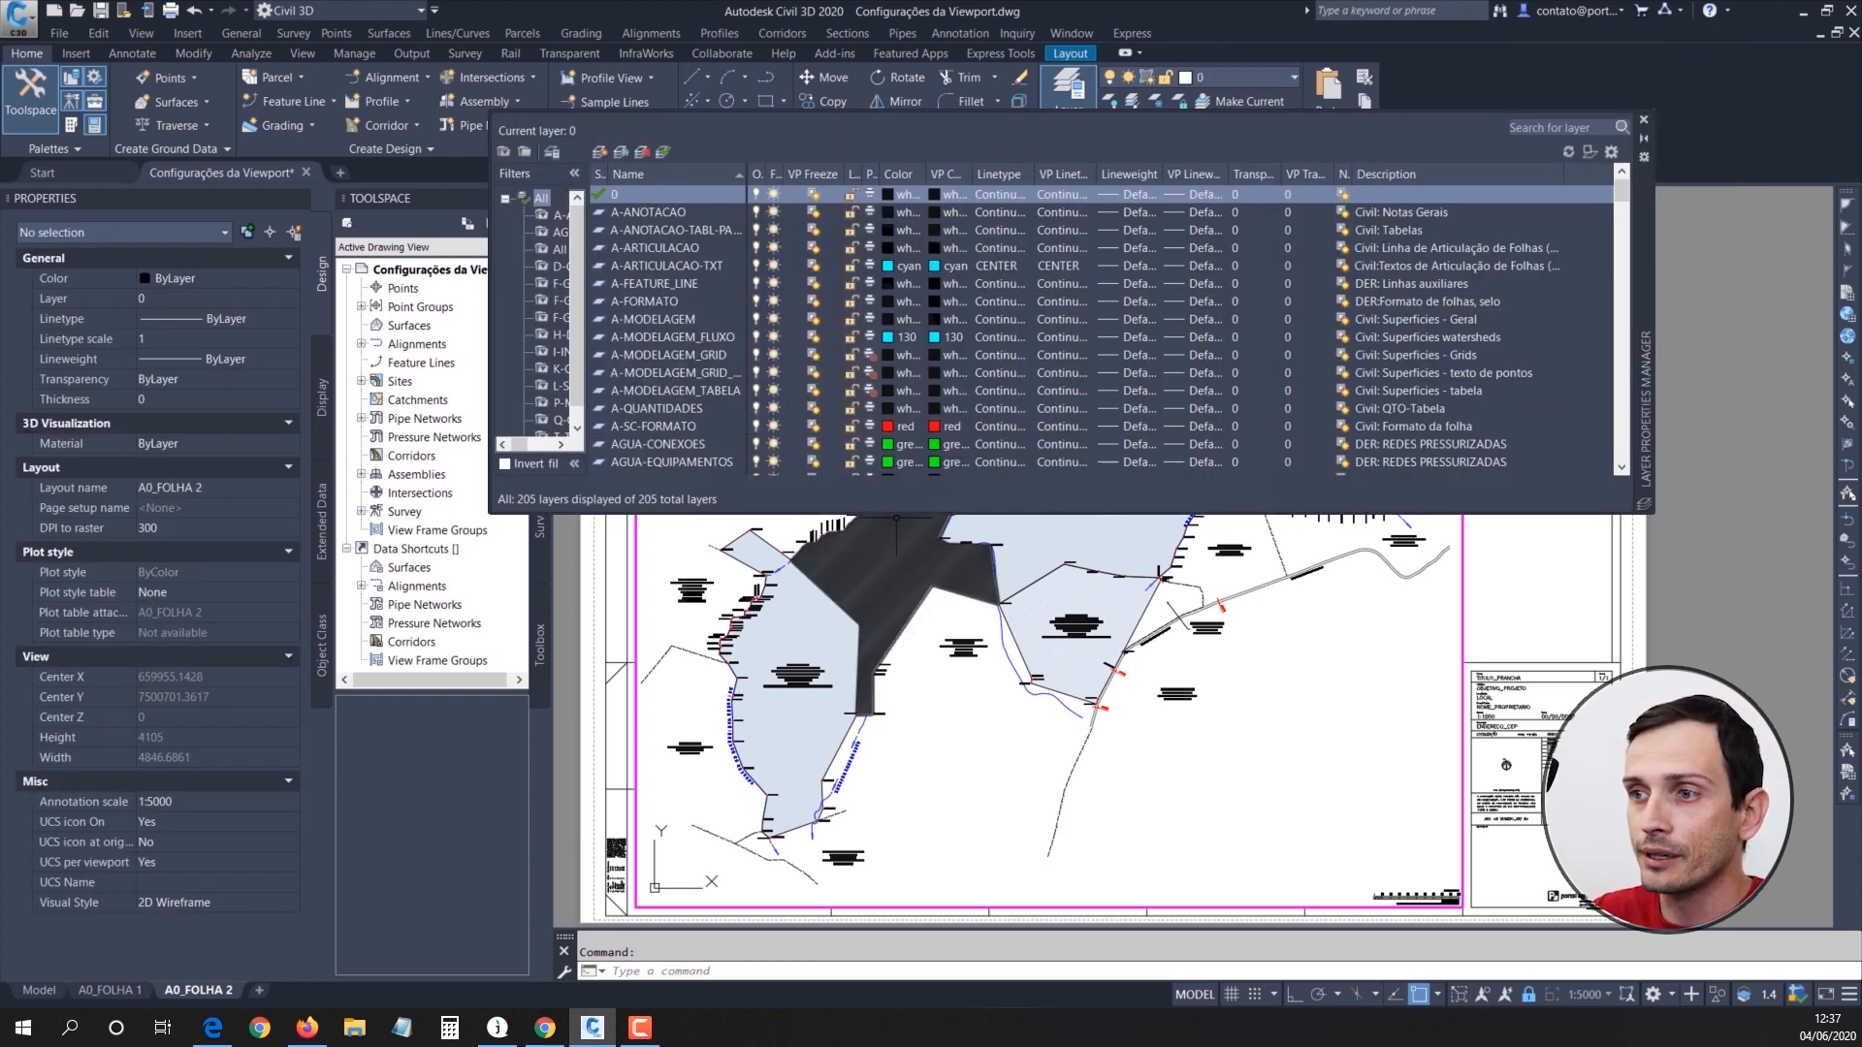
drag(894, 515, 894, 600)
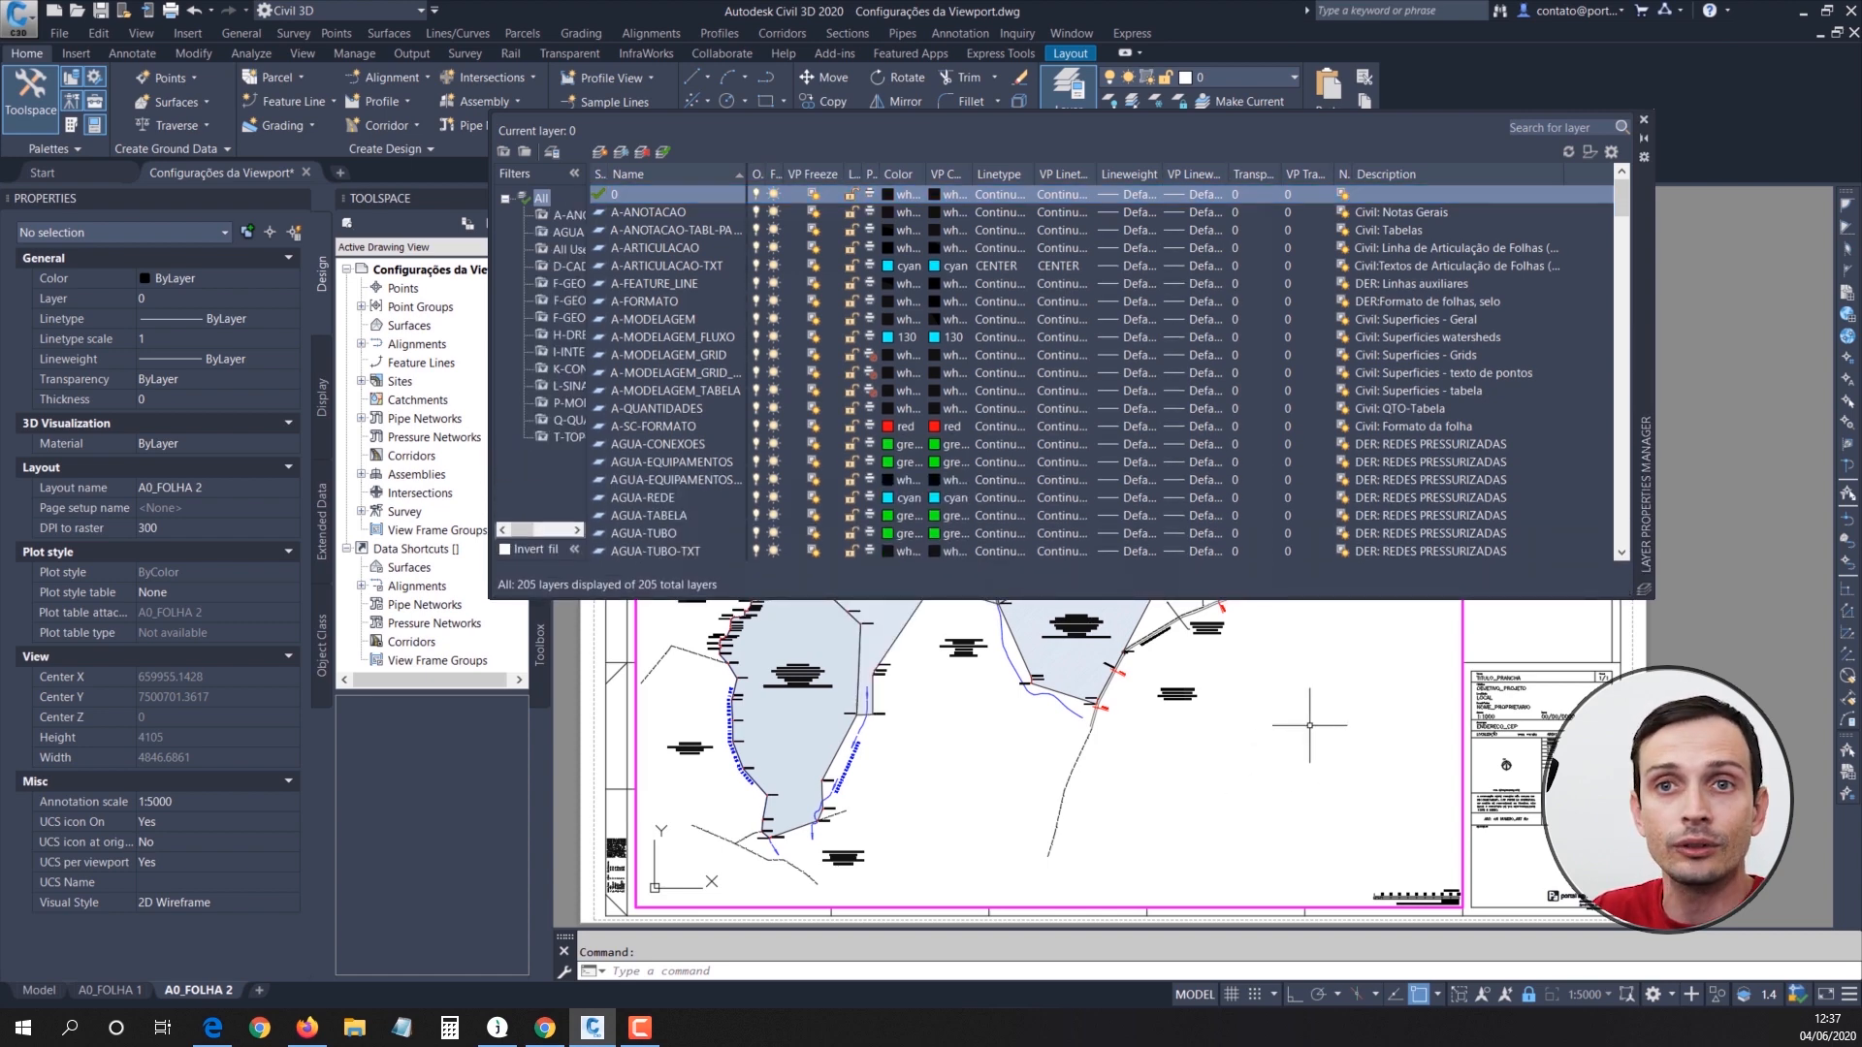
click(679, 326)
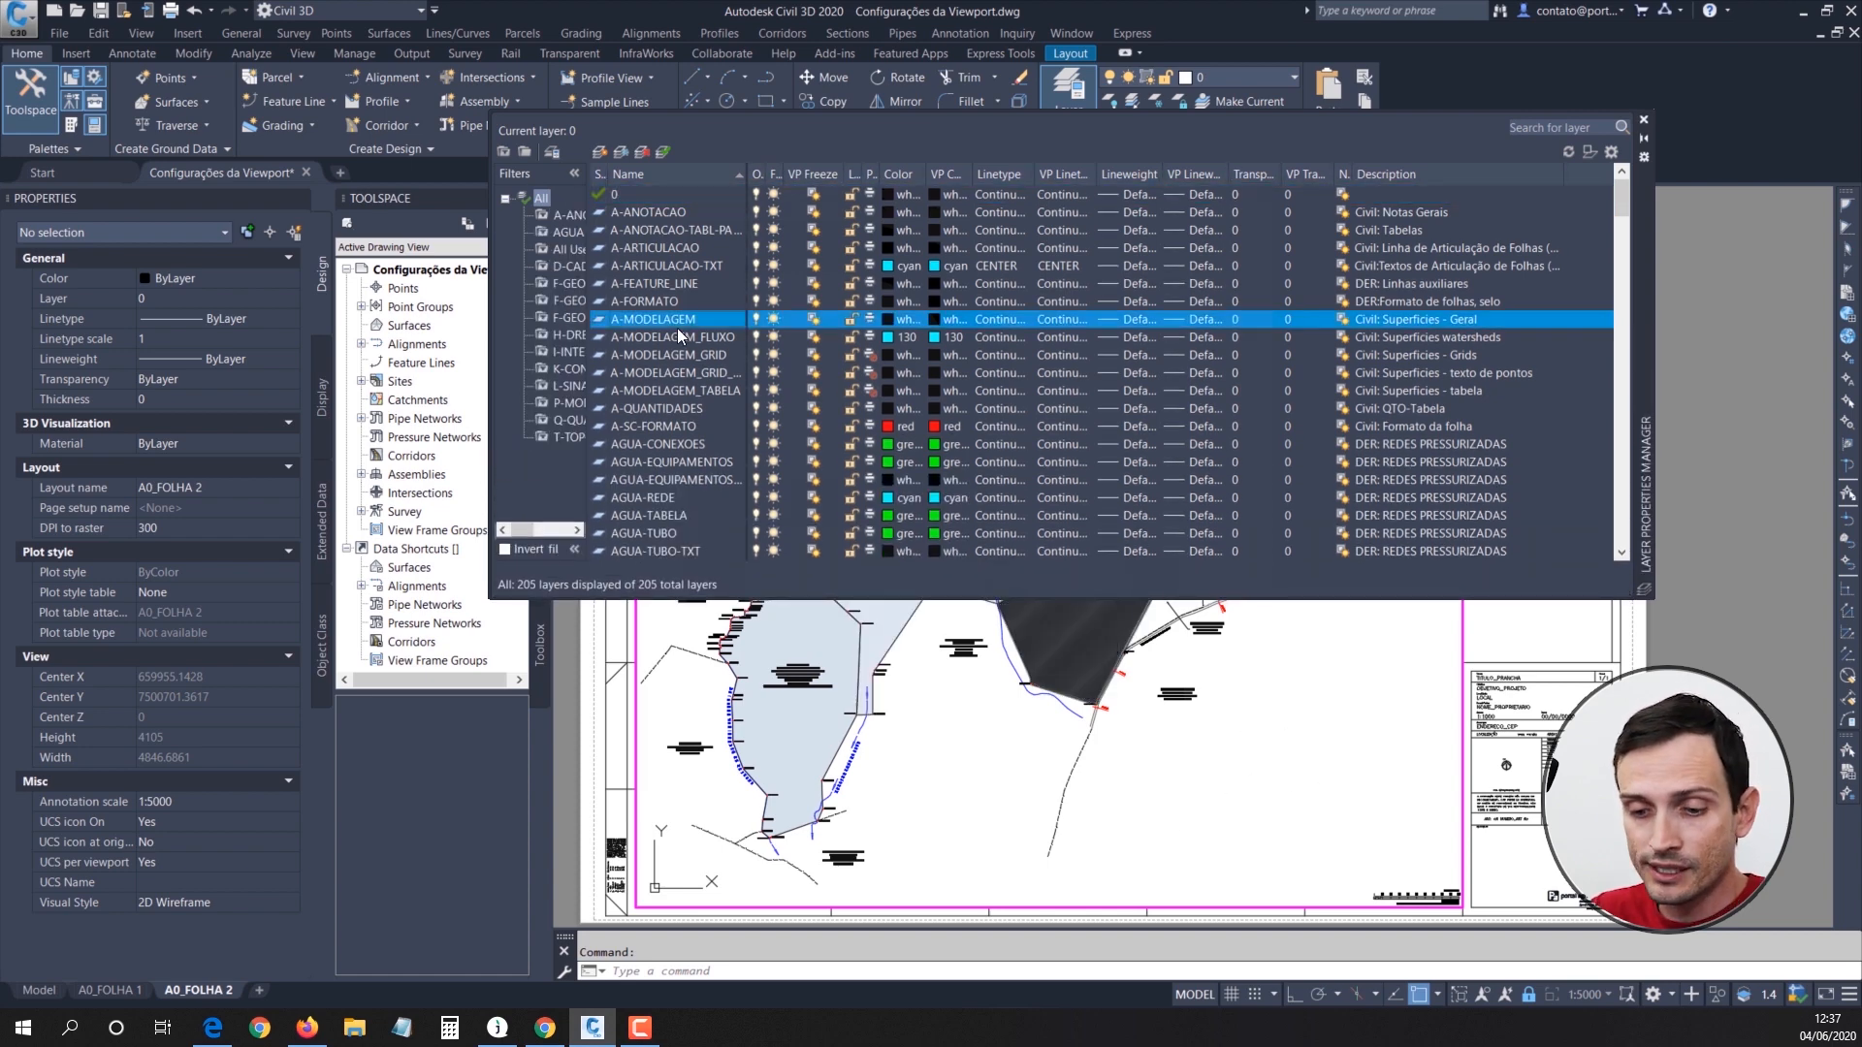
key(h)
scroll(684, 413, down, 7)
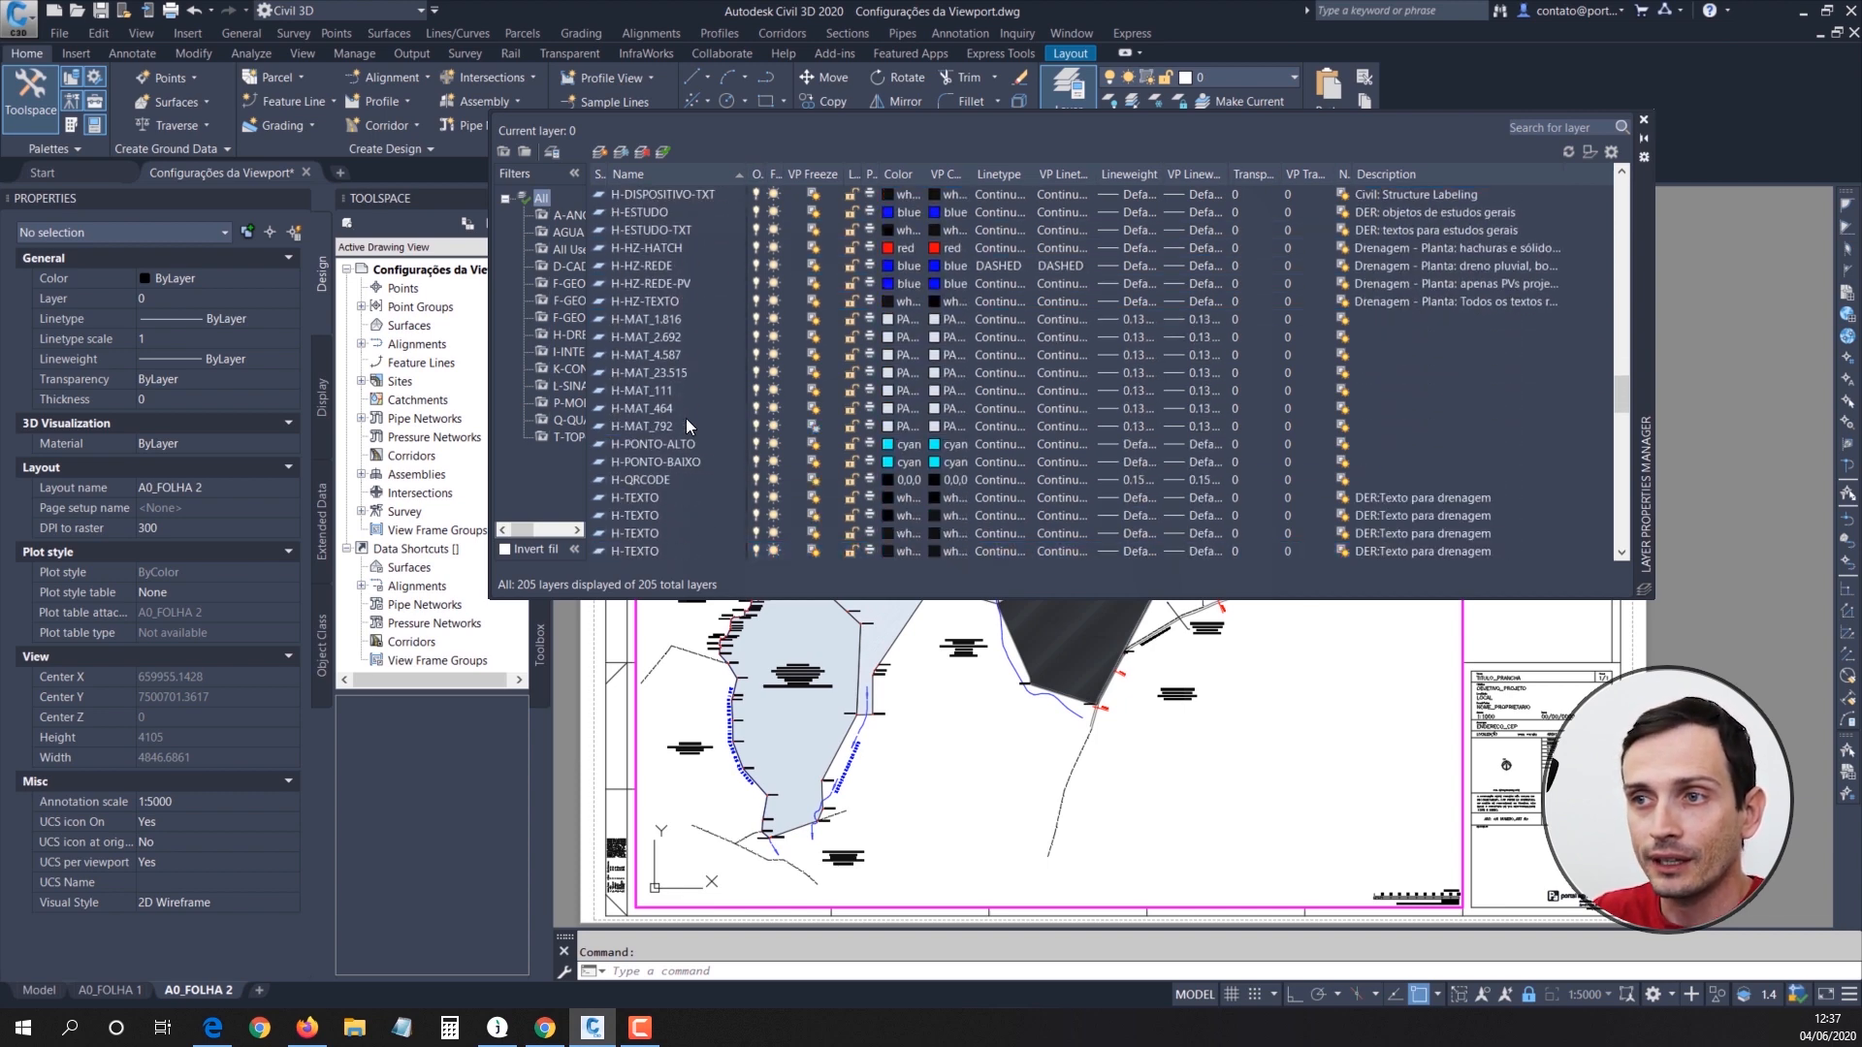
Step: Override the viewport color of layer H-MAT_4.587 in A0_FOLHA 2 with PANTONE 803 C from the PANTONE+ Pastels & Neons Coated book
click(657, 355)
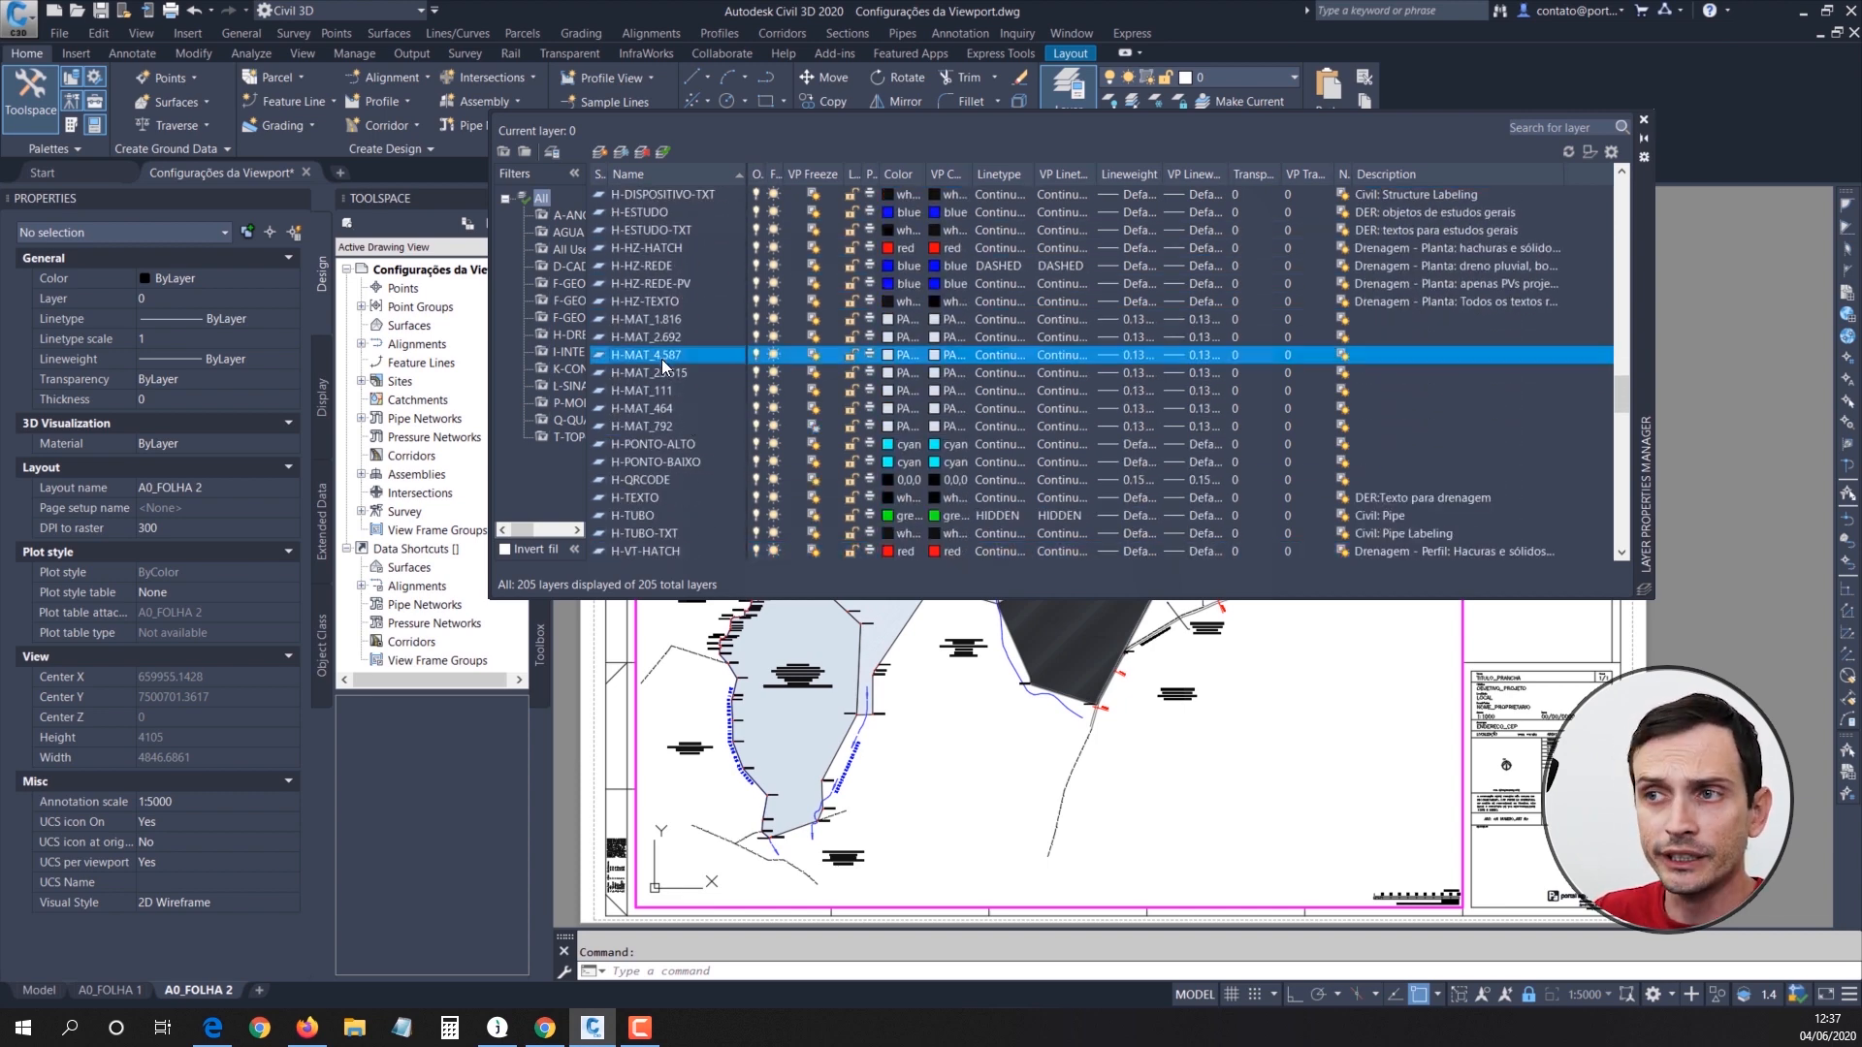
click(927, 356)
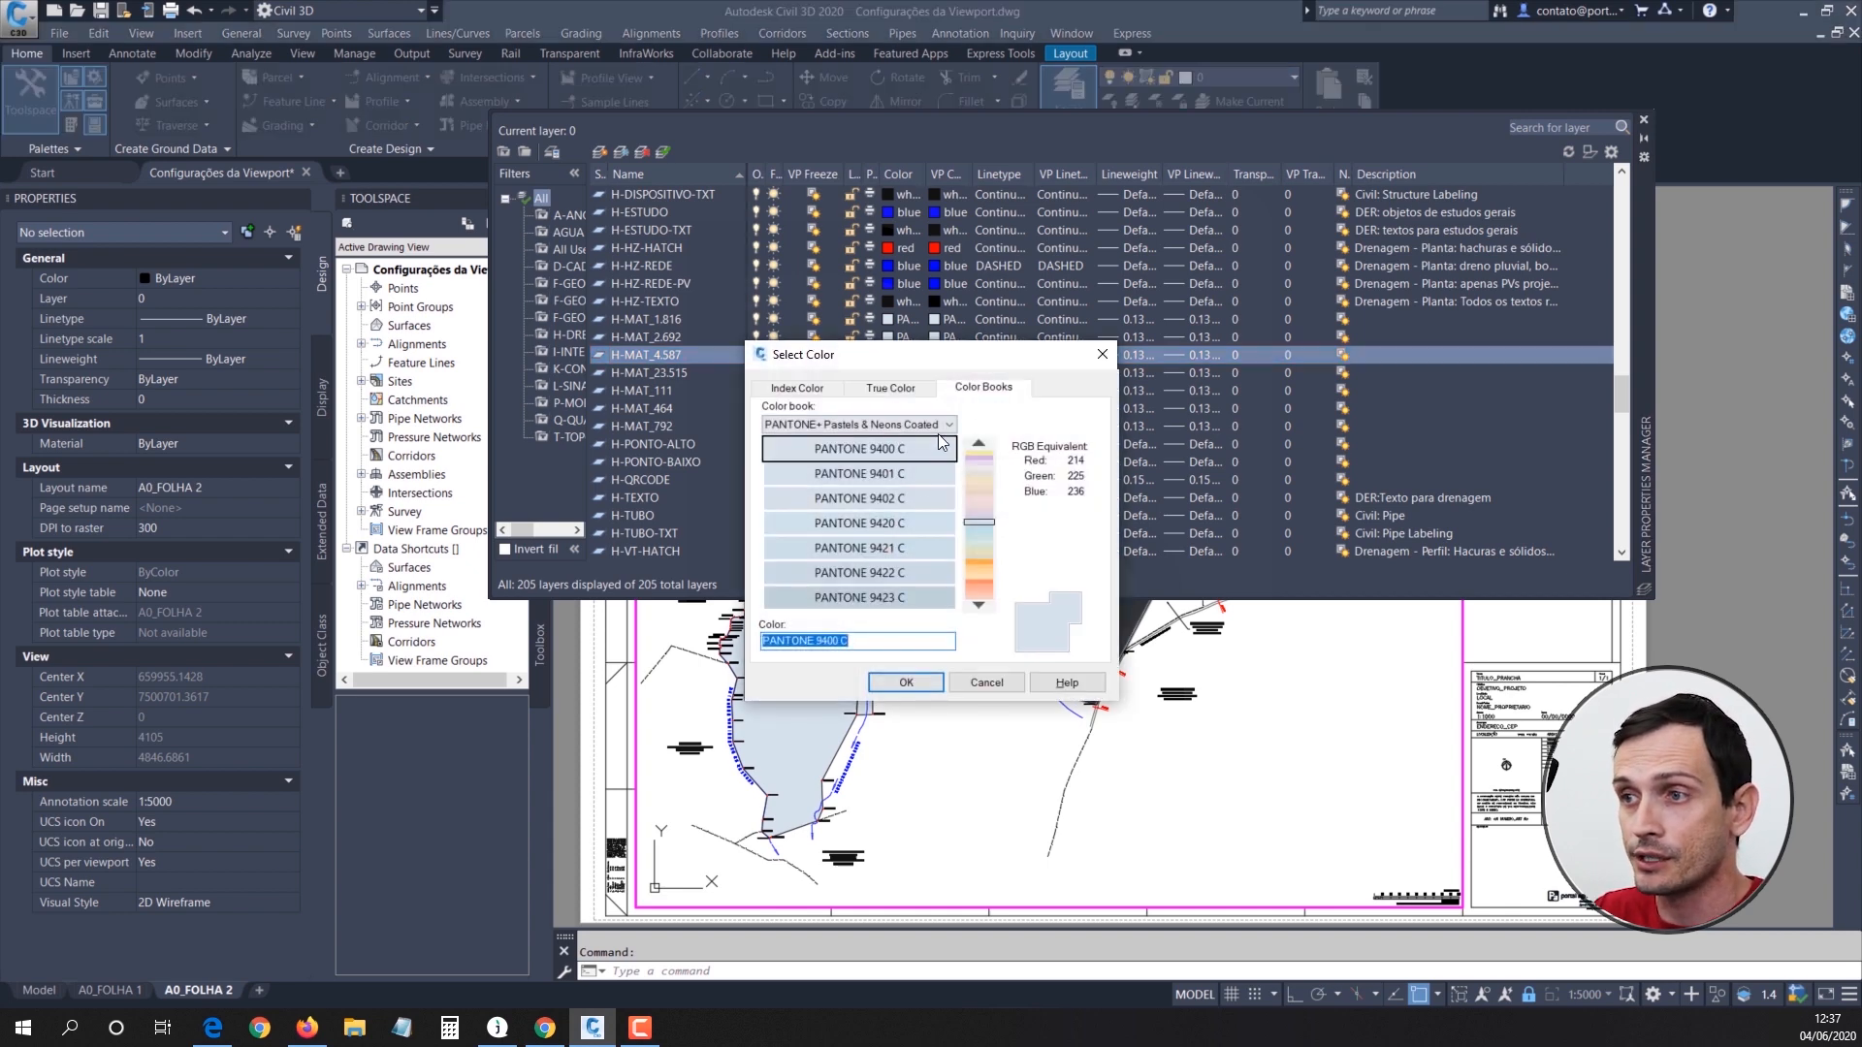
click(974, 539)
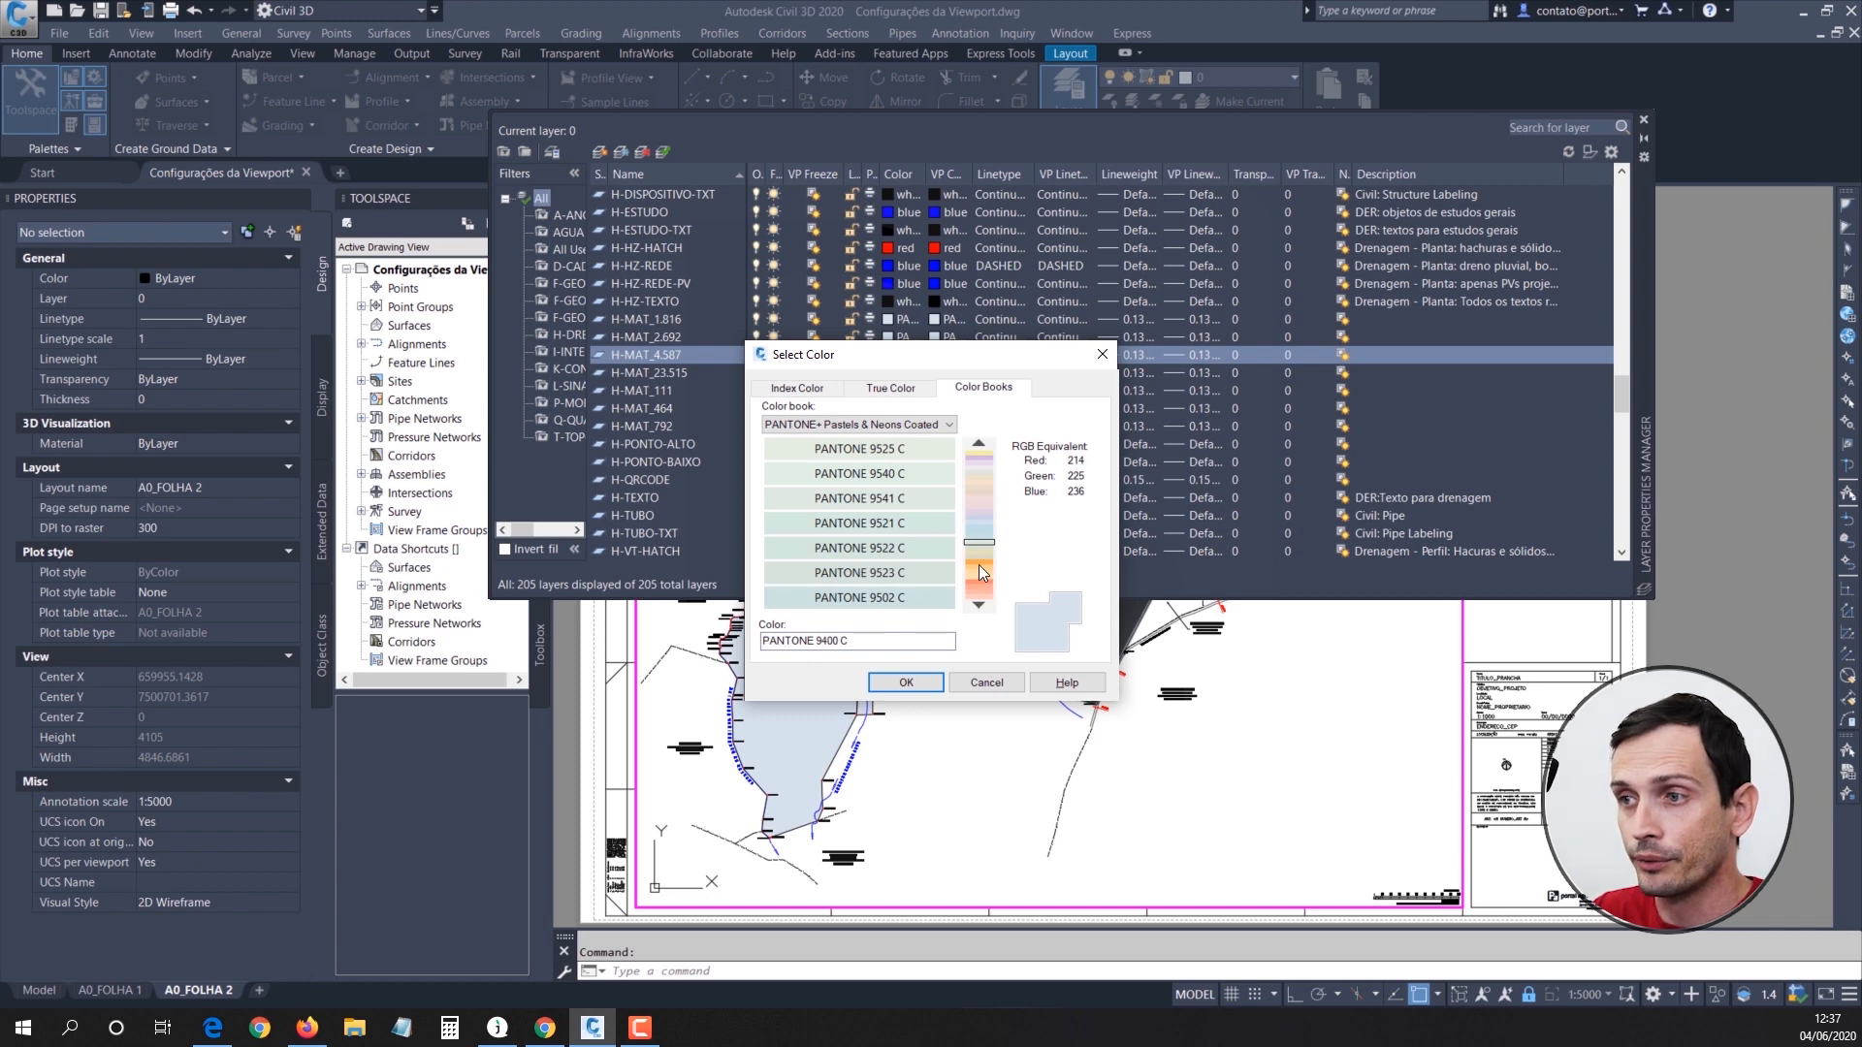
click(980, 566)
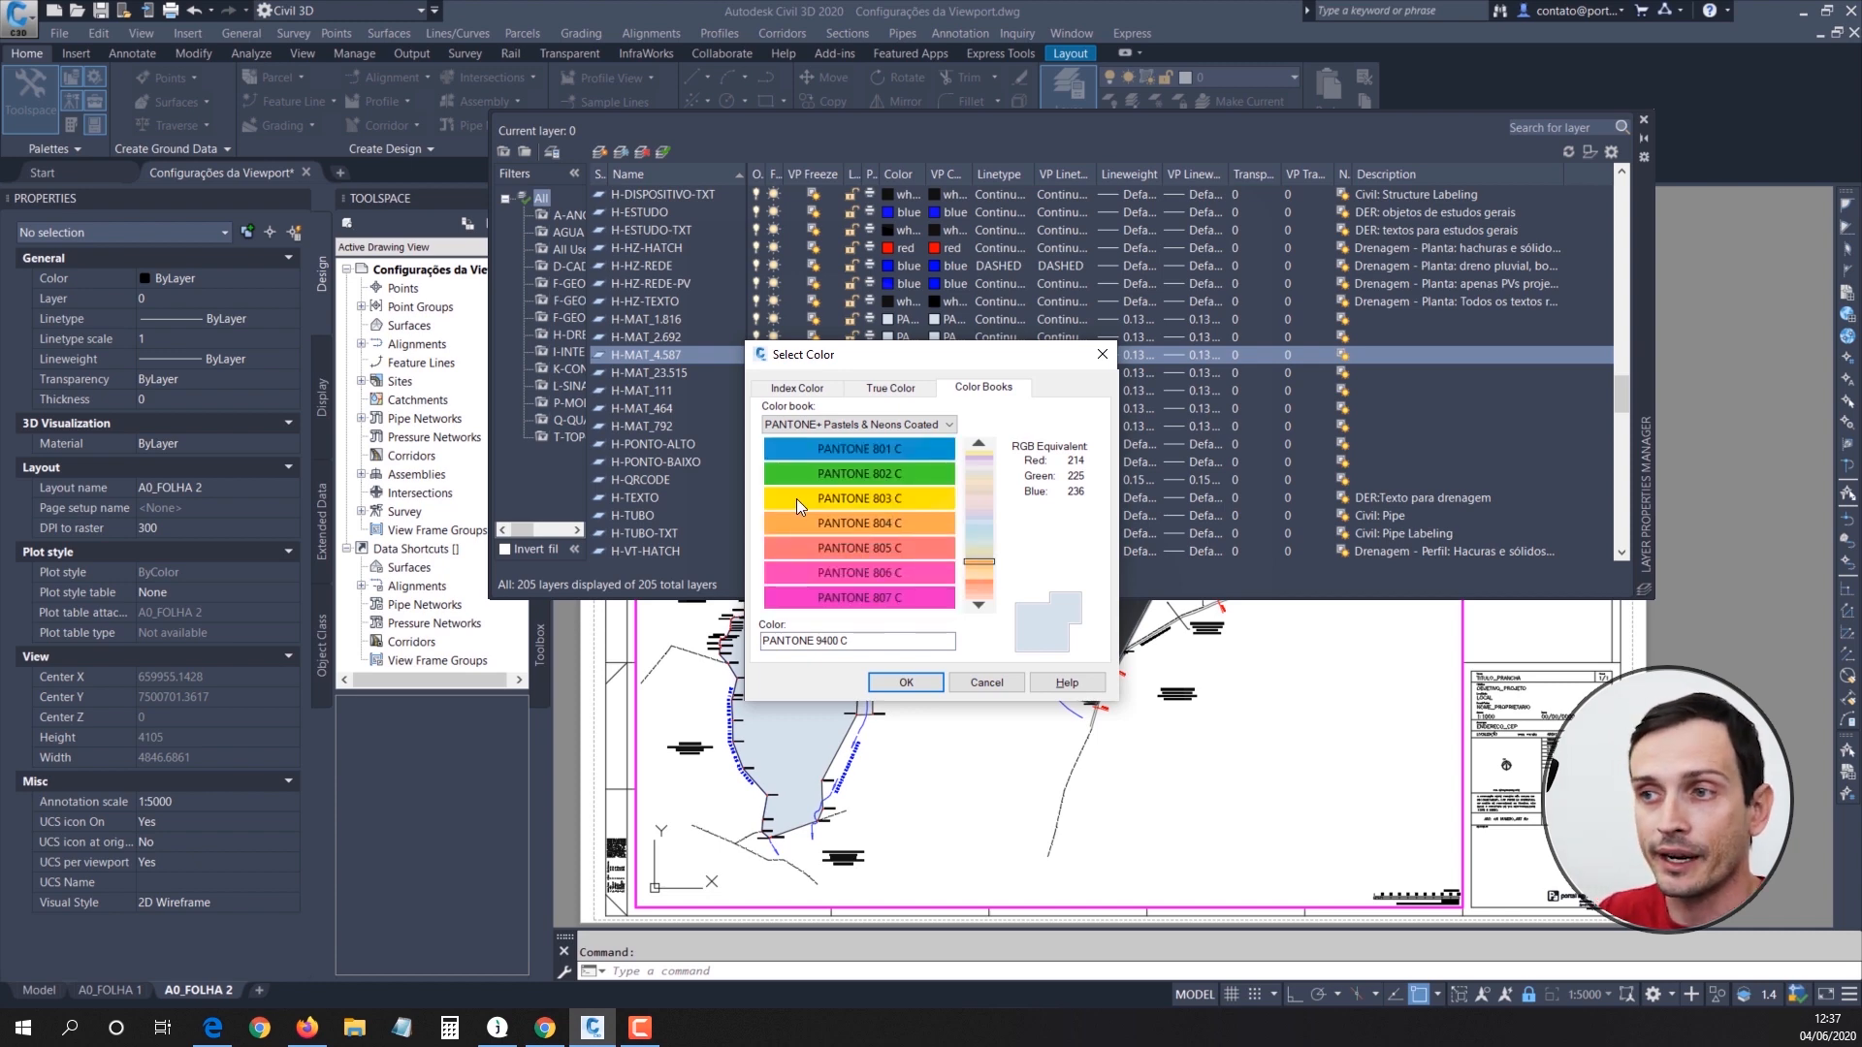
click(849, 498)
click(908, 683)
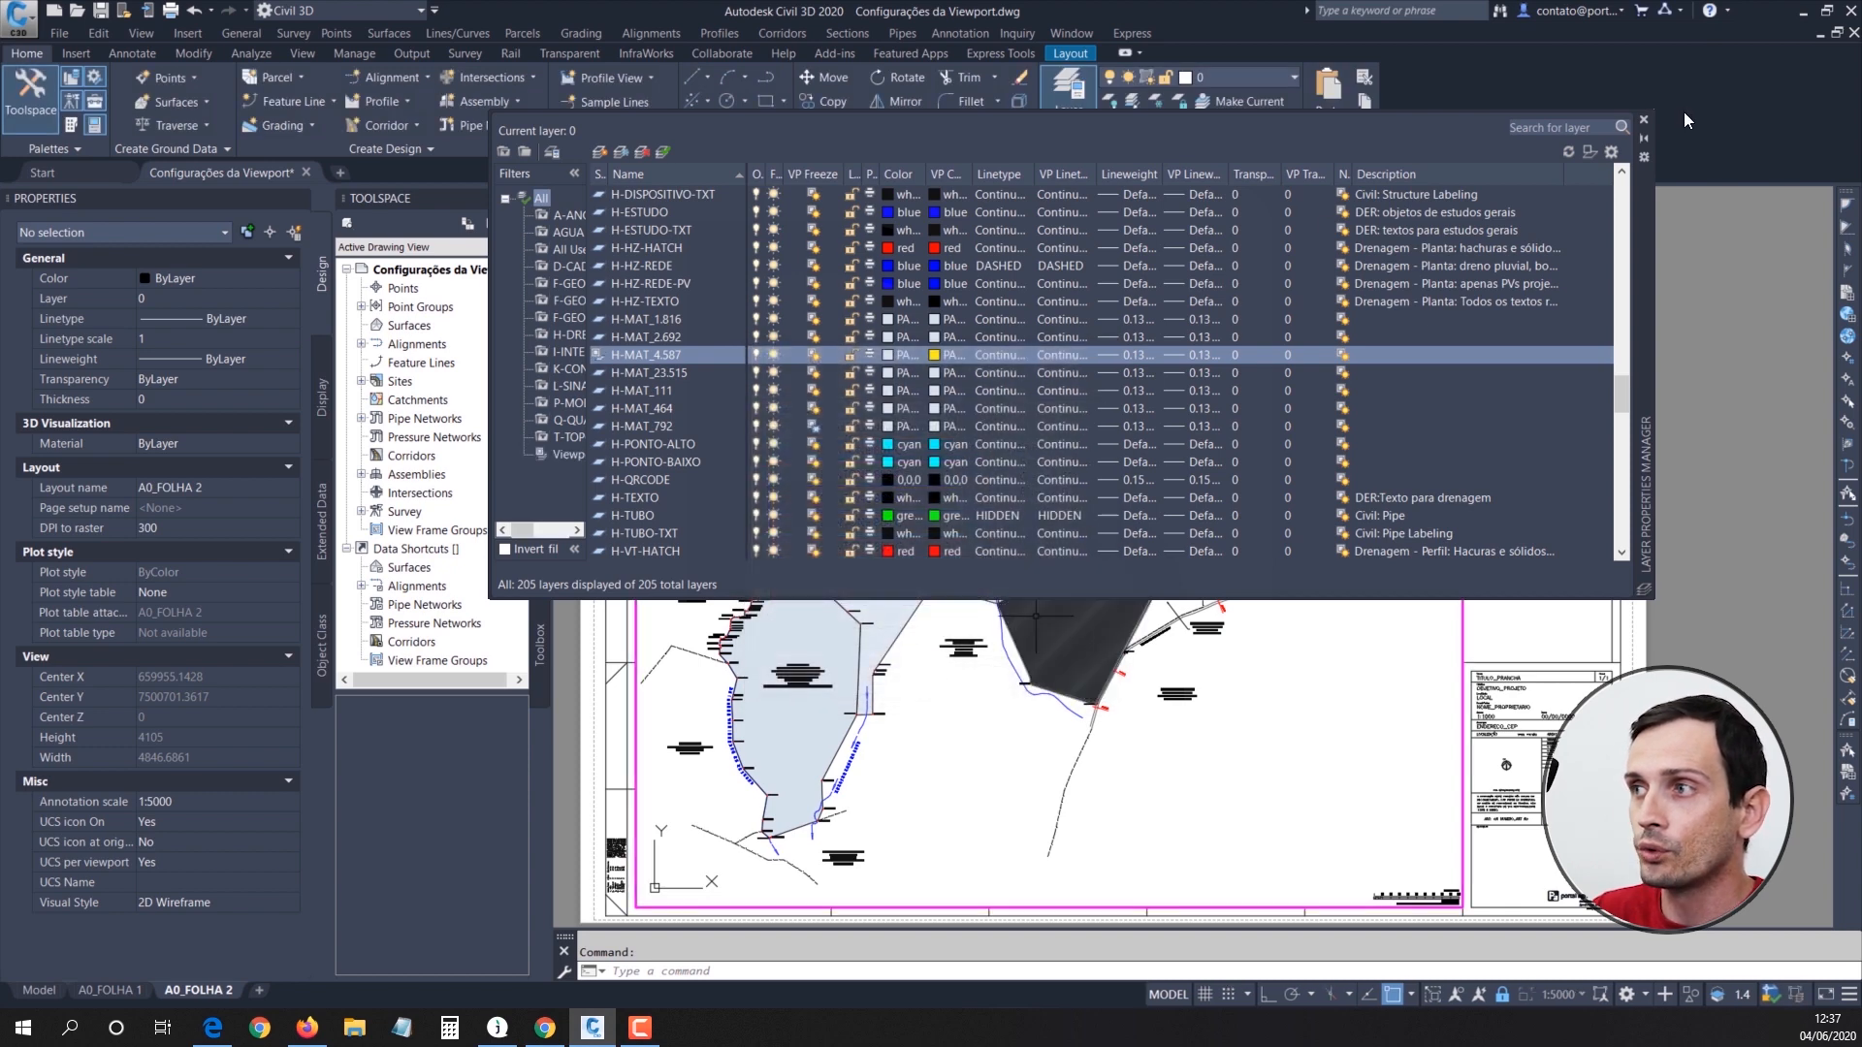
click(1644, 126)
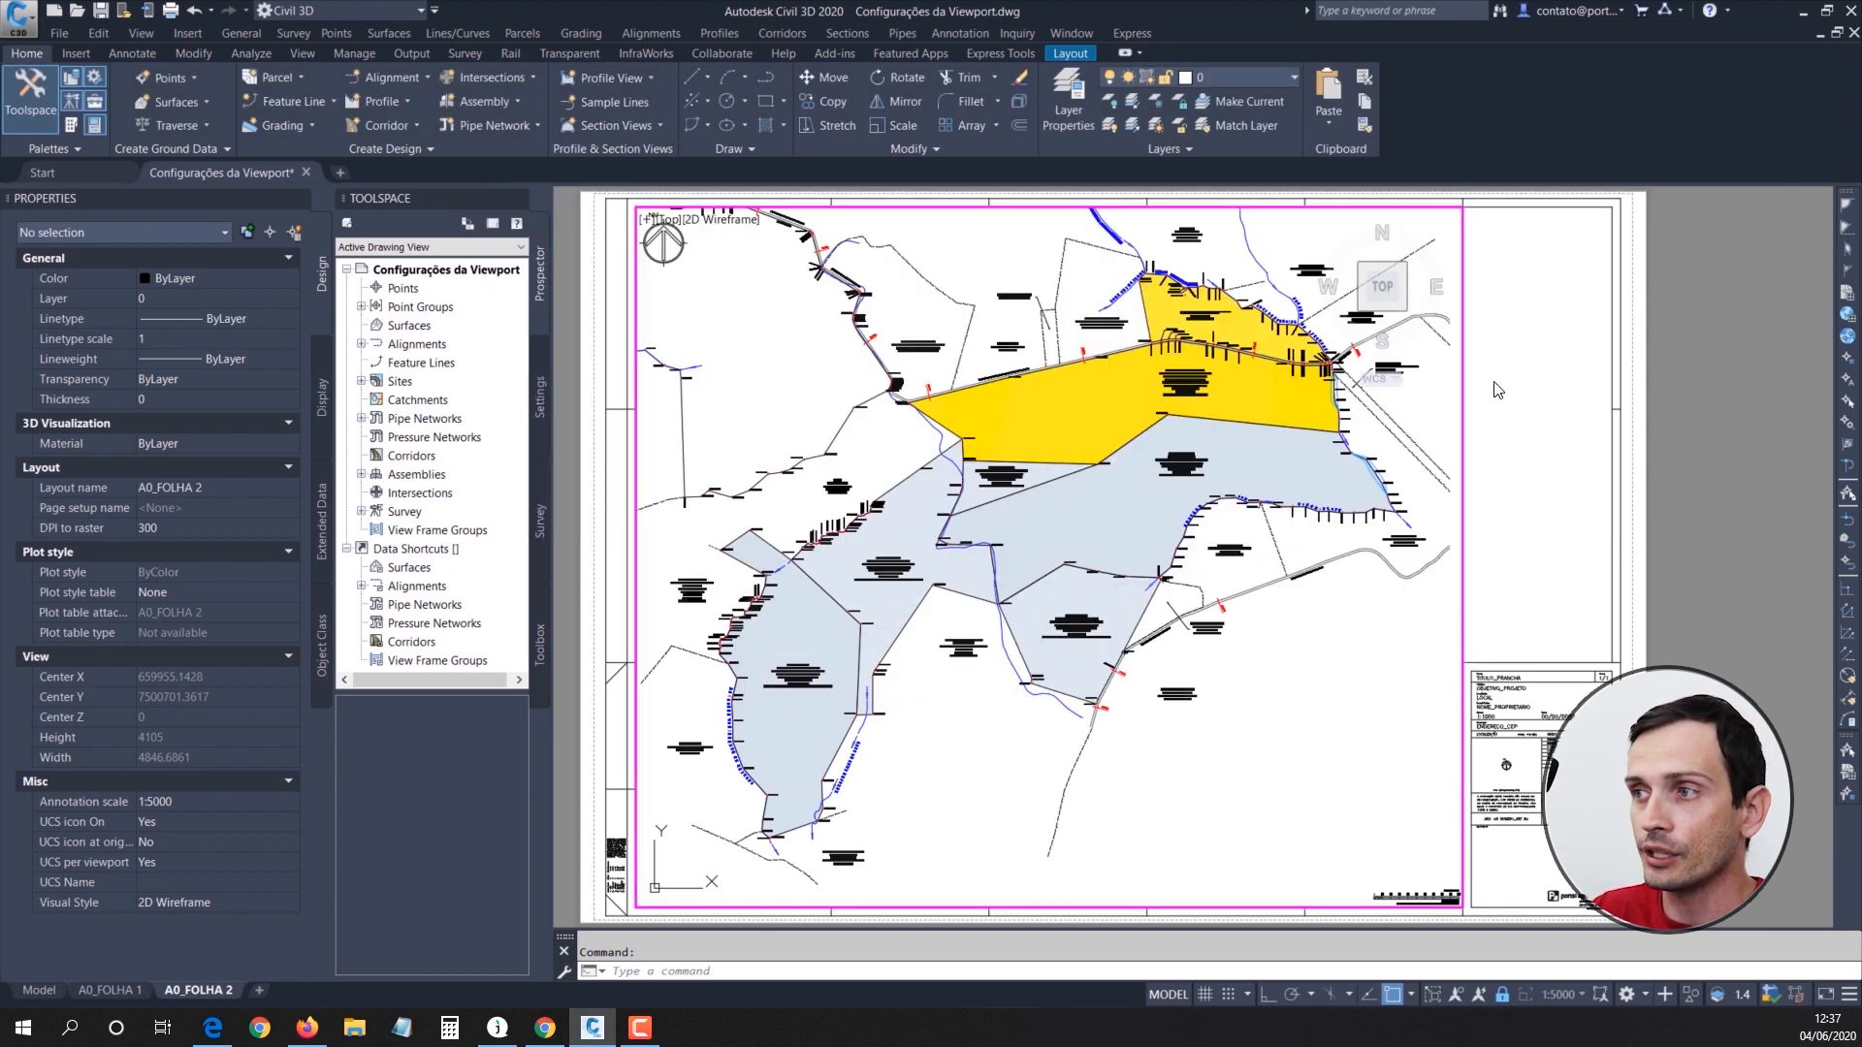
Step: Return A0_FOLHA 2 to paper space and switch to the model to check the parcel hatch's color there
double_click(1498, 391)
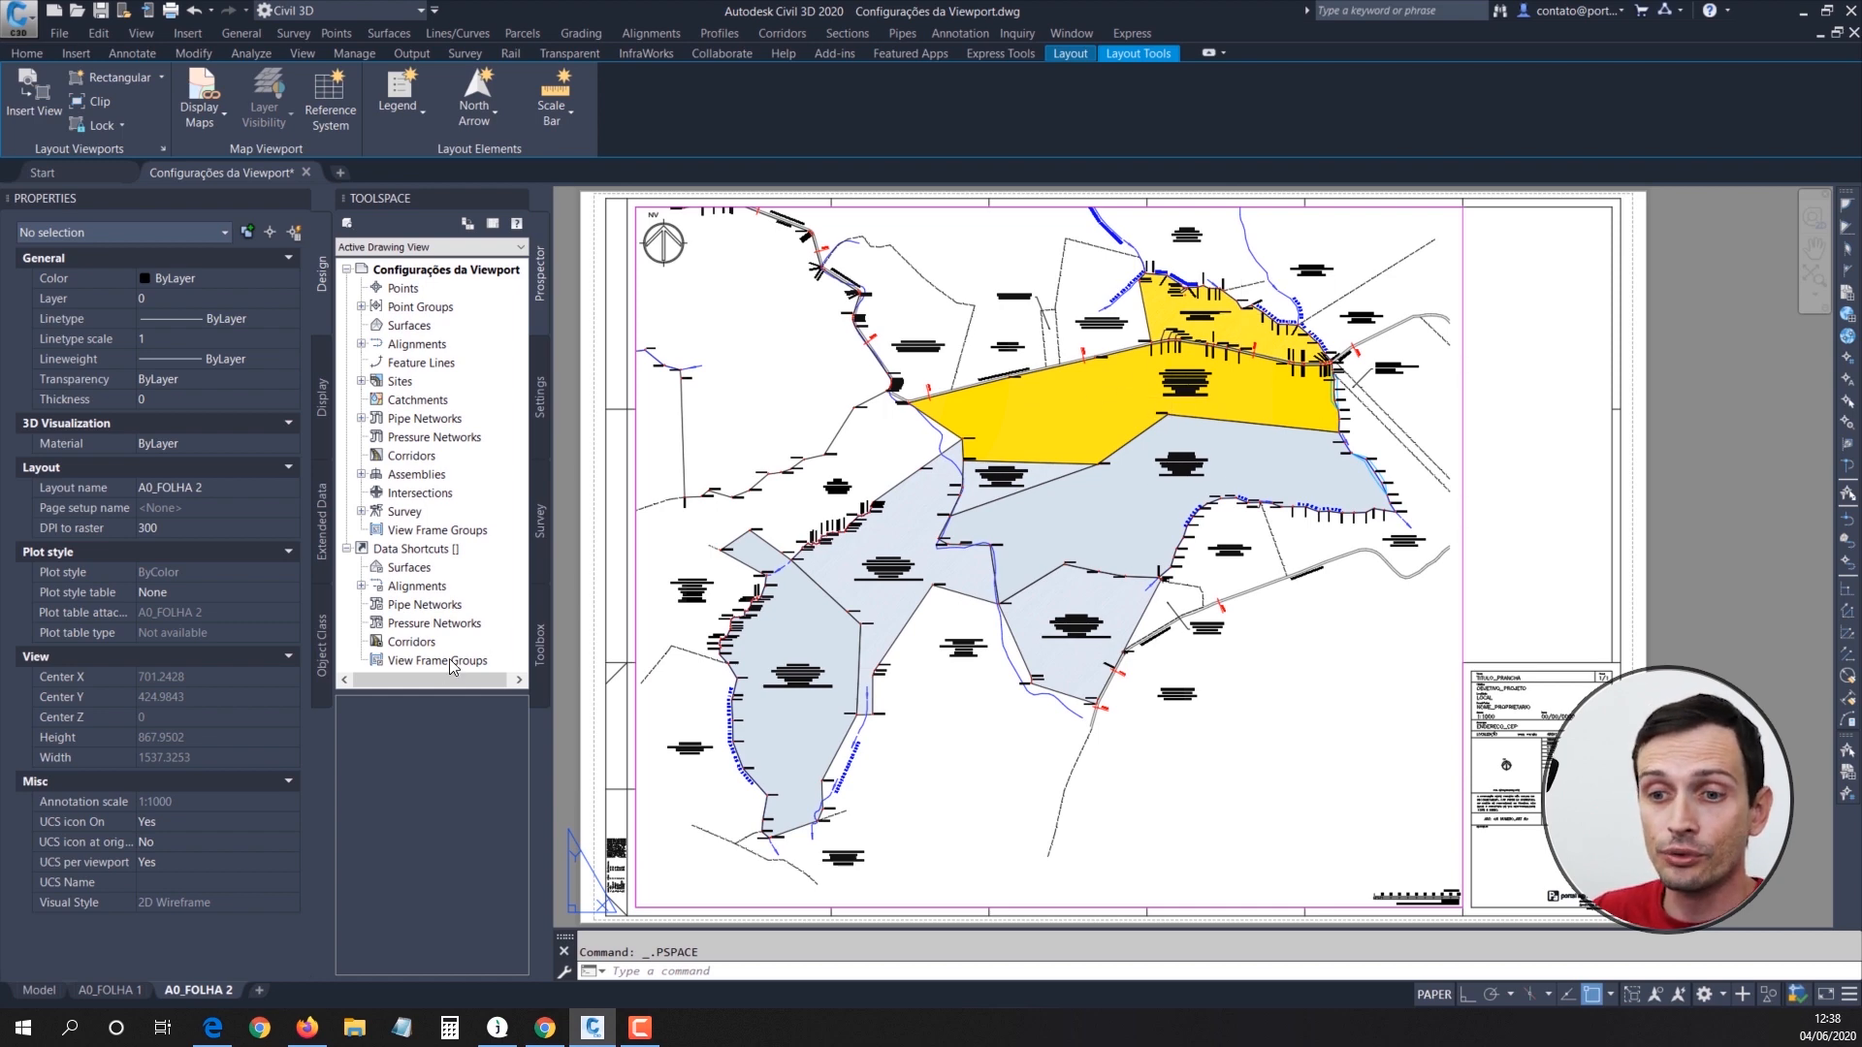
click(37, 990)
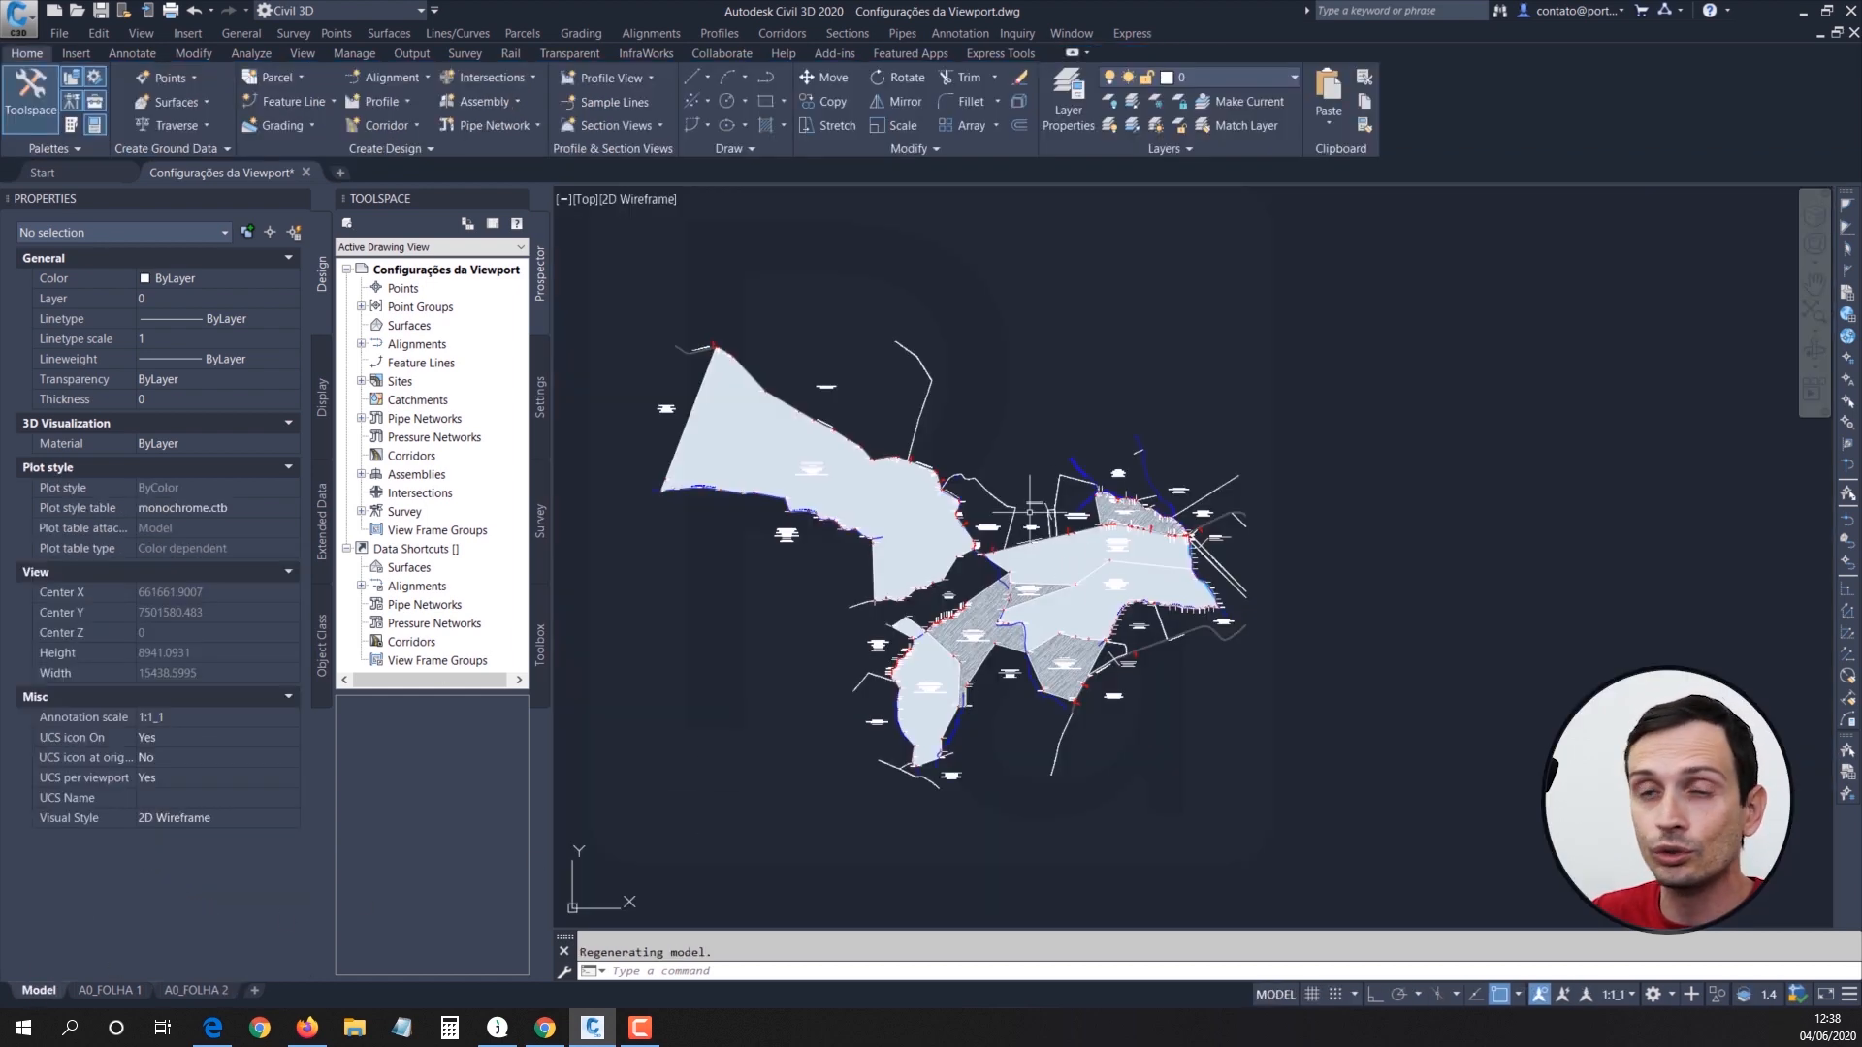
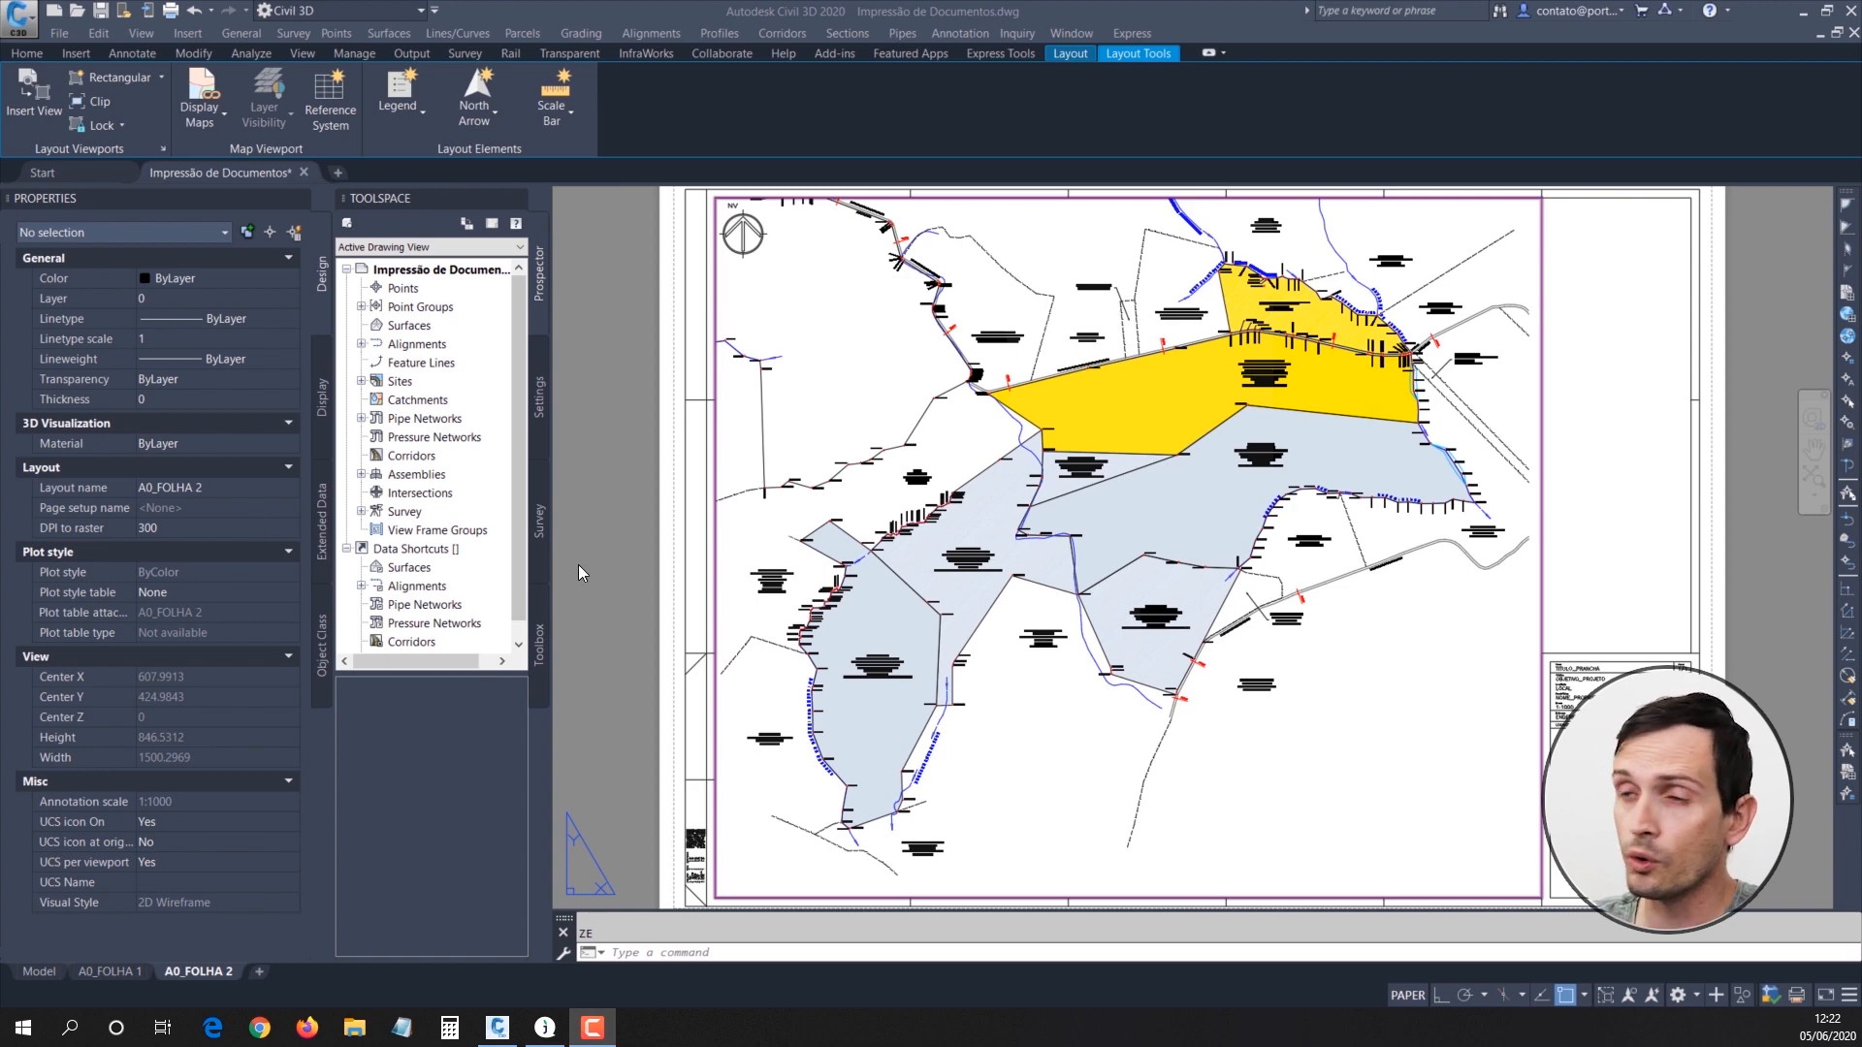
Step: Change the TITULO attribute of the A0_FOLHA 2 title block to LEVANTAMENTO TOPOGRÁFICO
middle_drag(1556, 738, 881, 511)
scroll(888, 637, up, 2)
scroll(888, 638, up, 2)
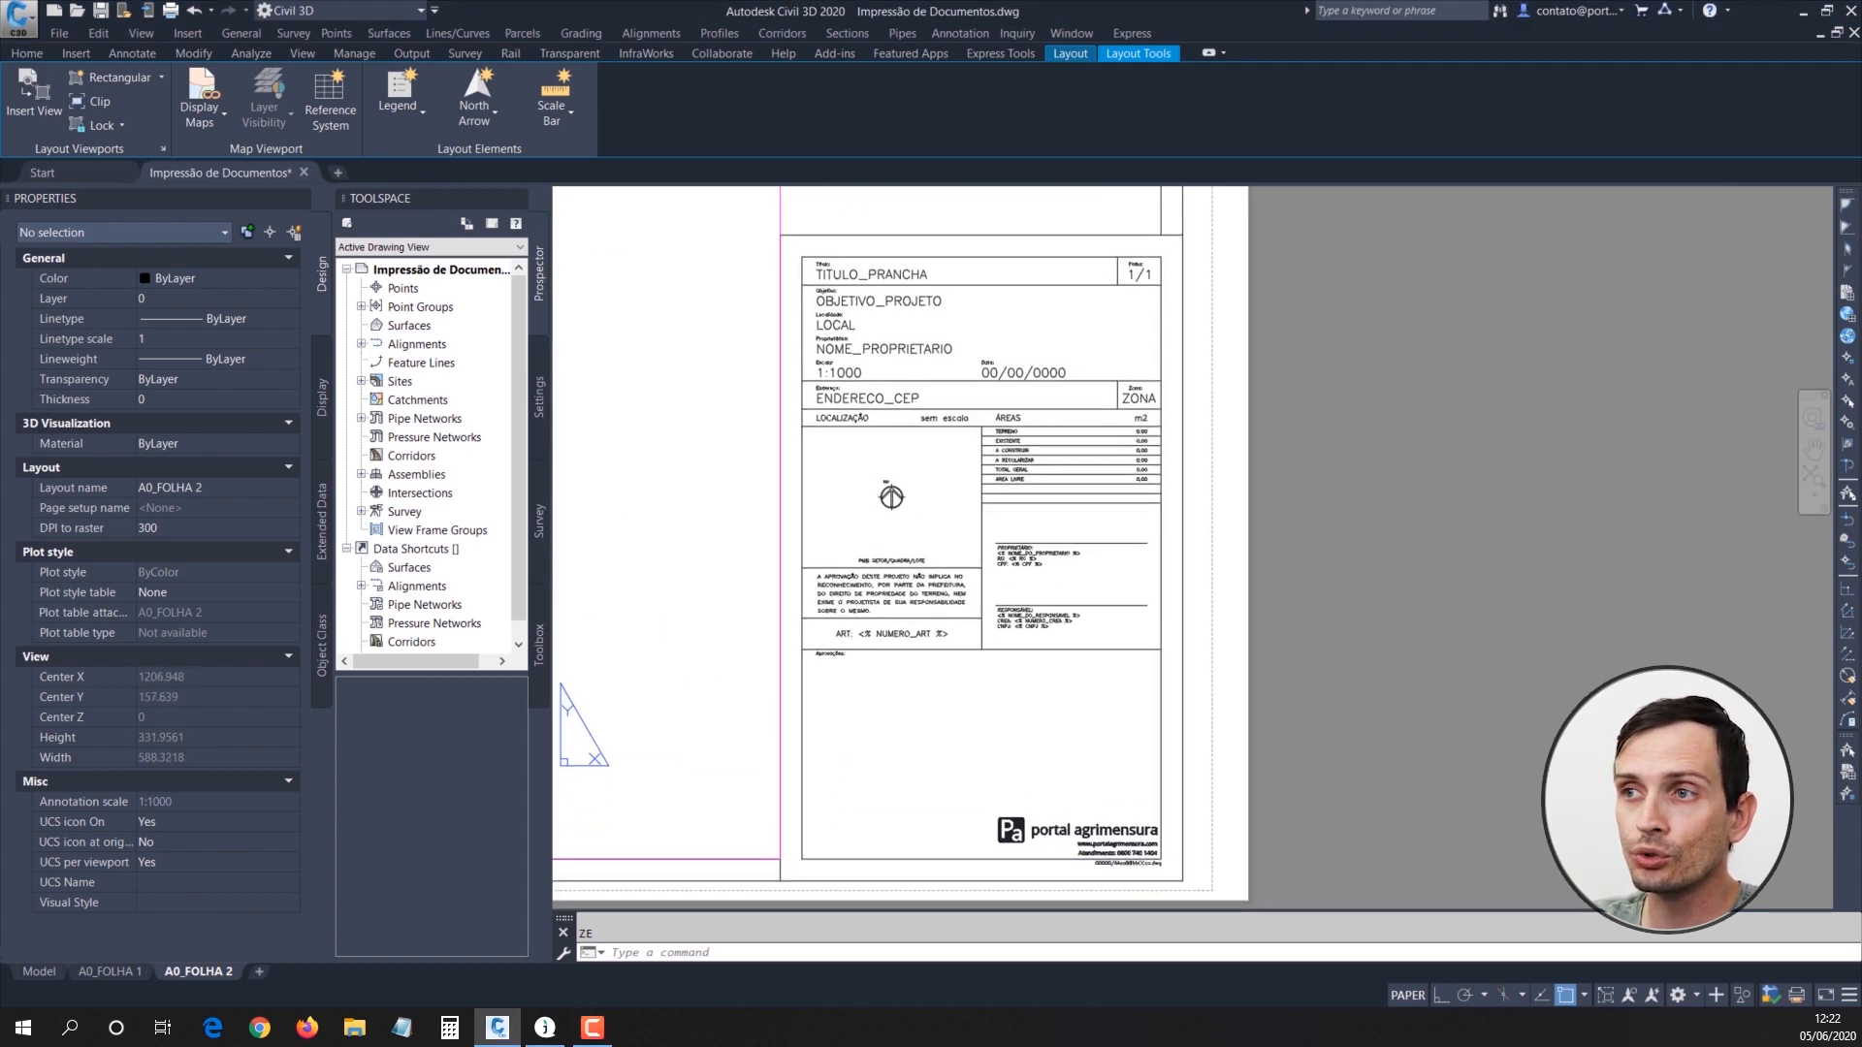
scroll(948, 399, up, 4)
key(Escape)
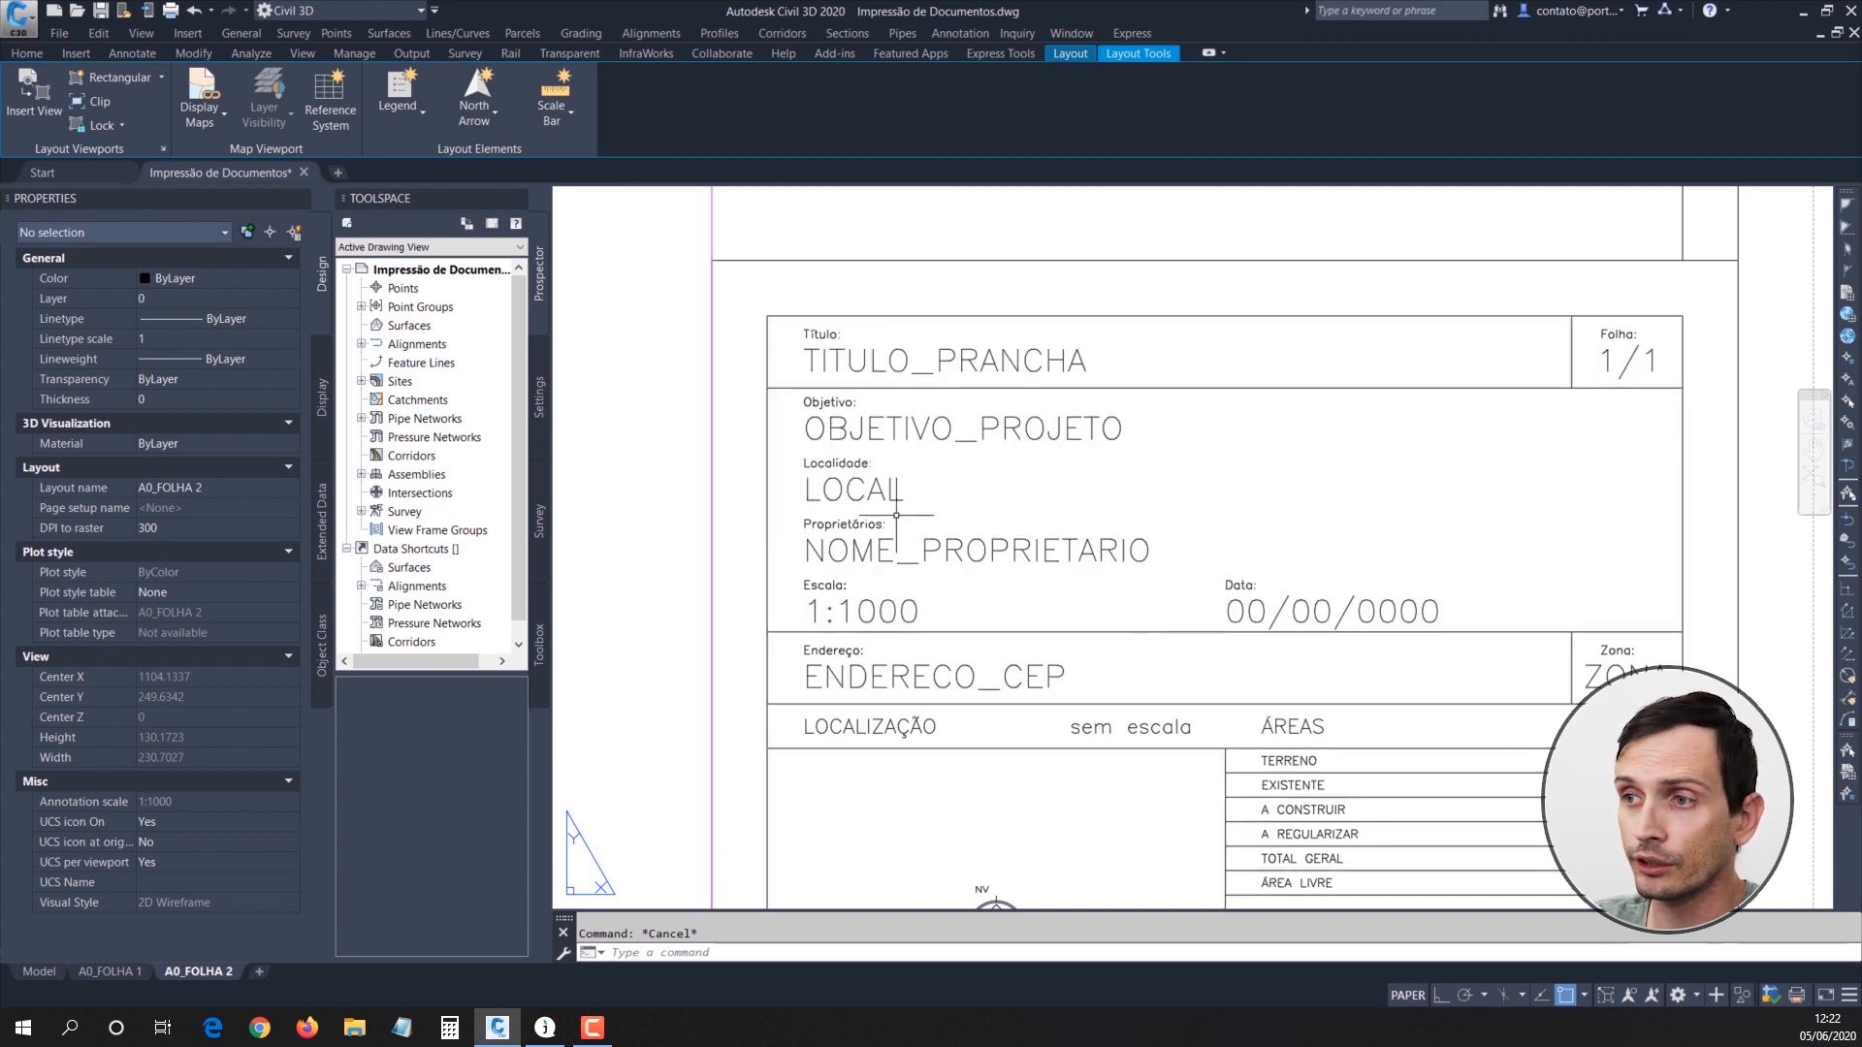
double_click(905, 366)
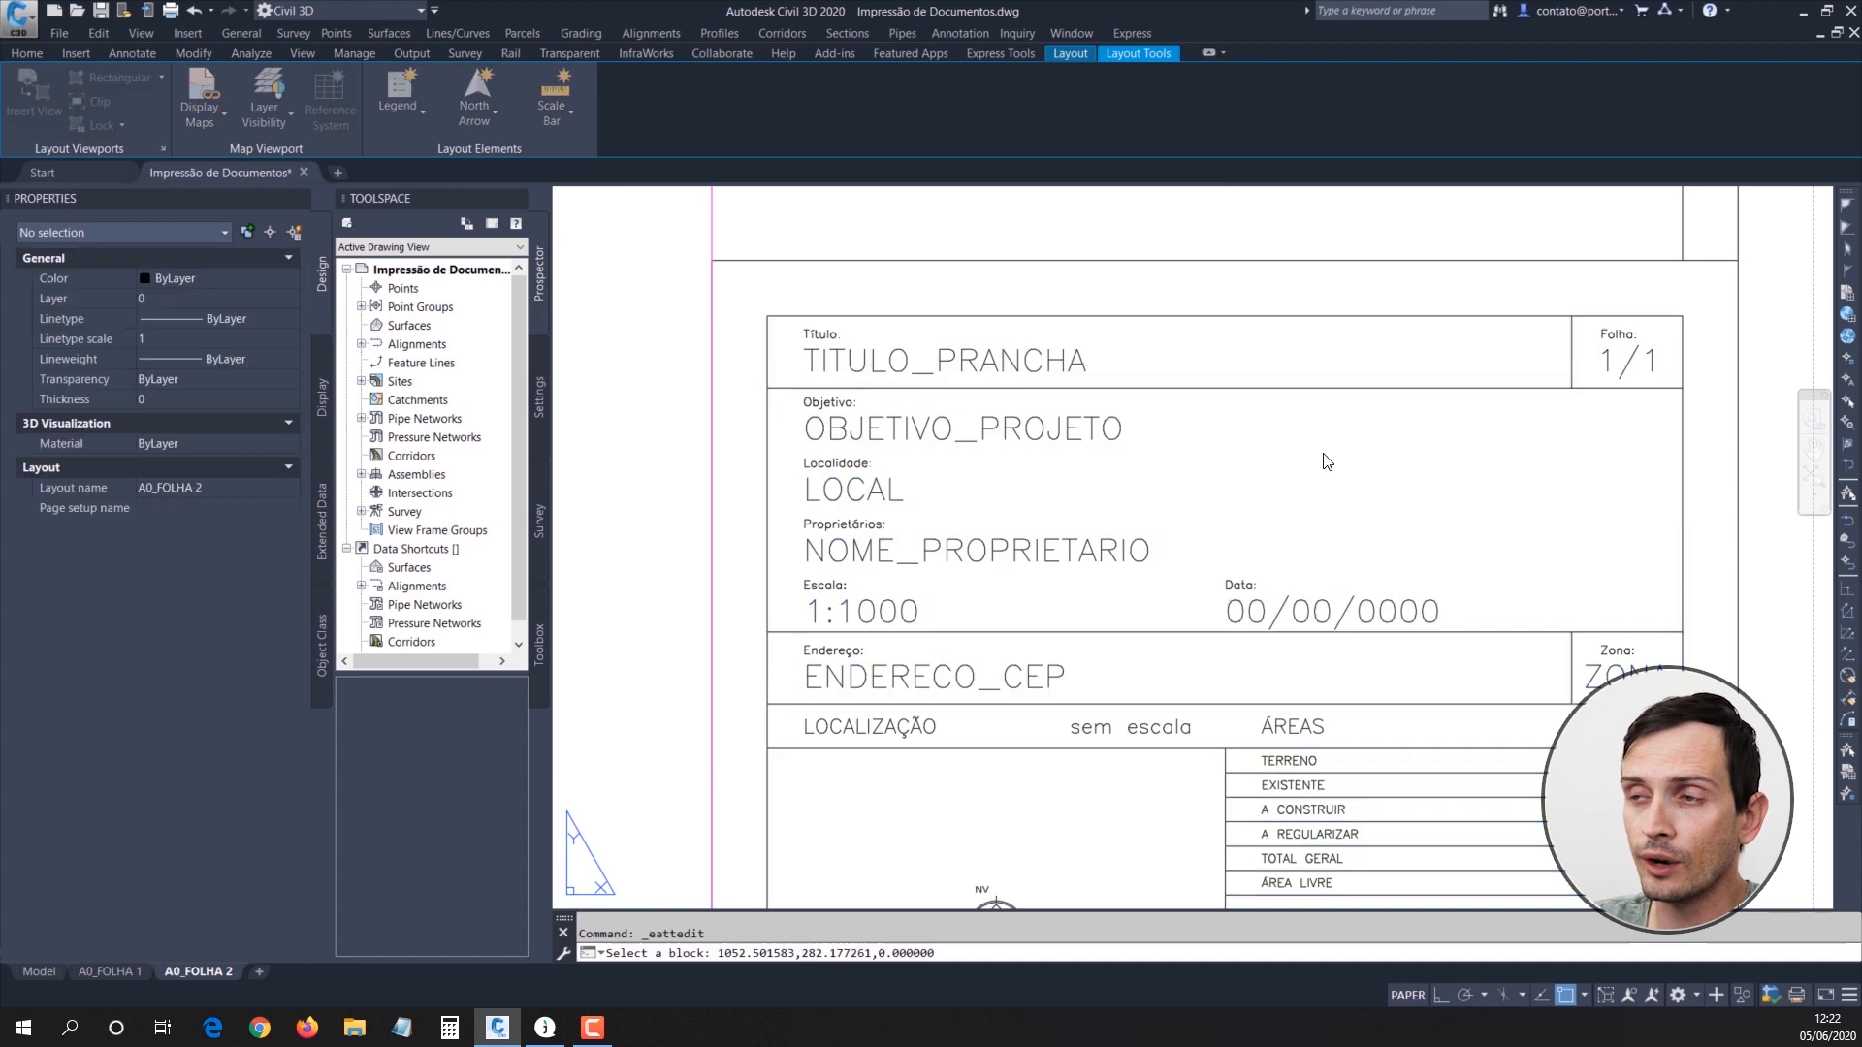
drag(1034, 493, 1004, 415)
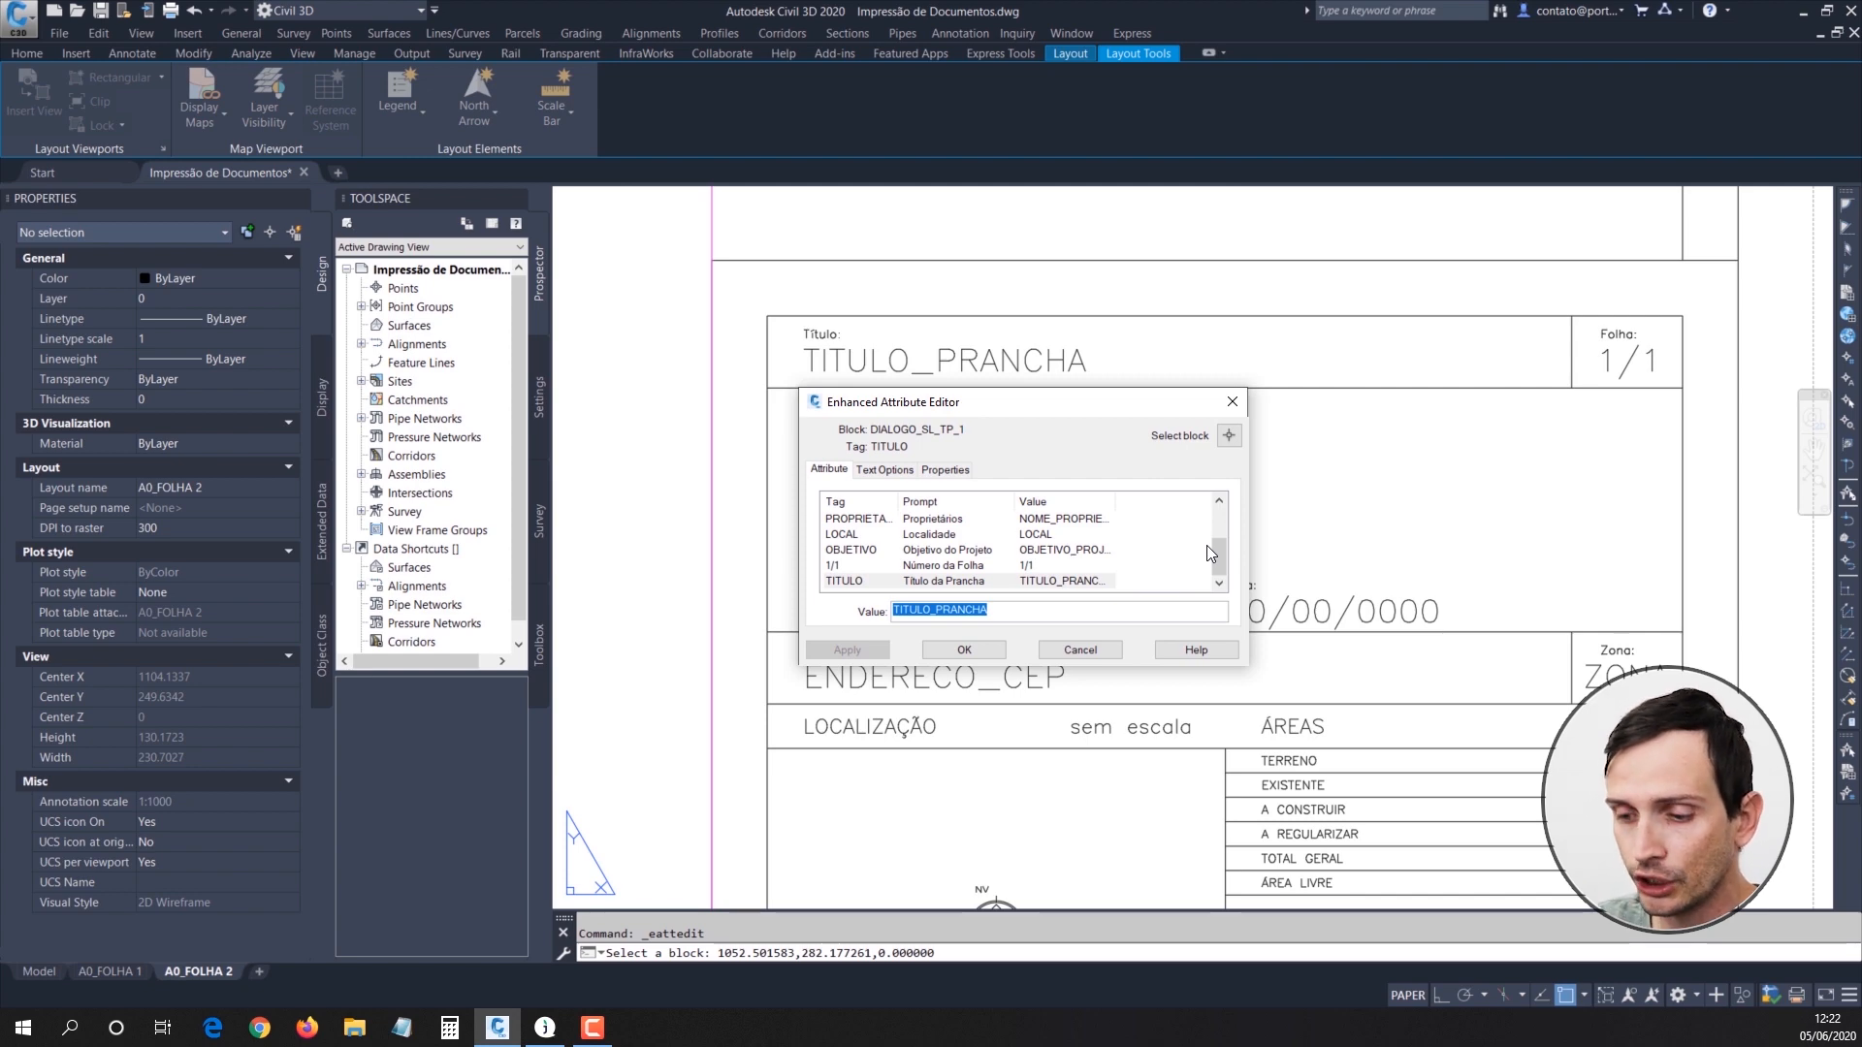
text(LEVANTAMENTO TO)
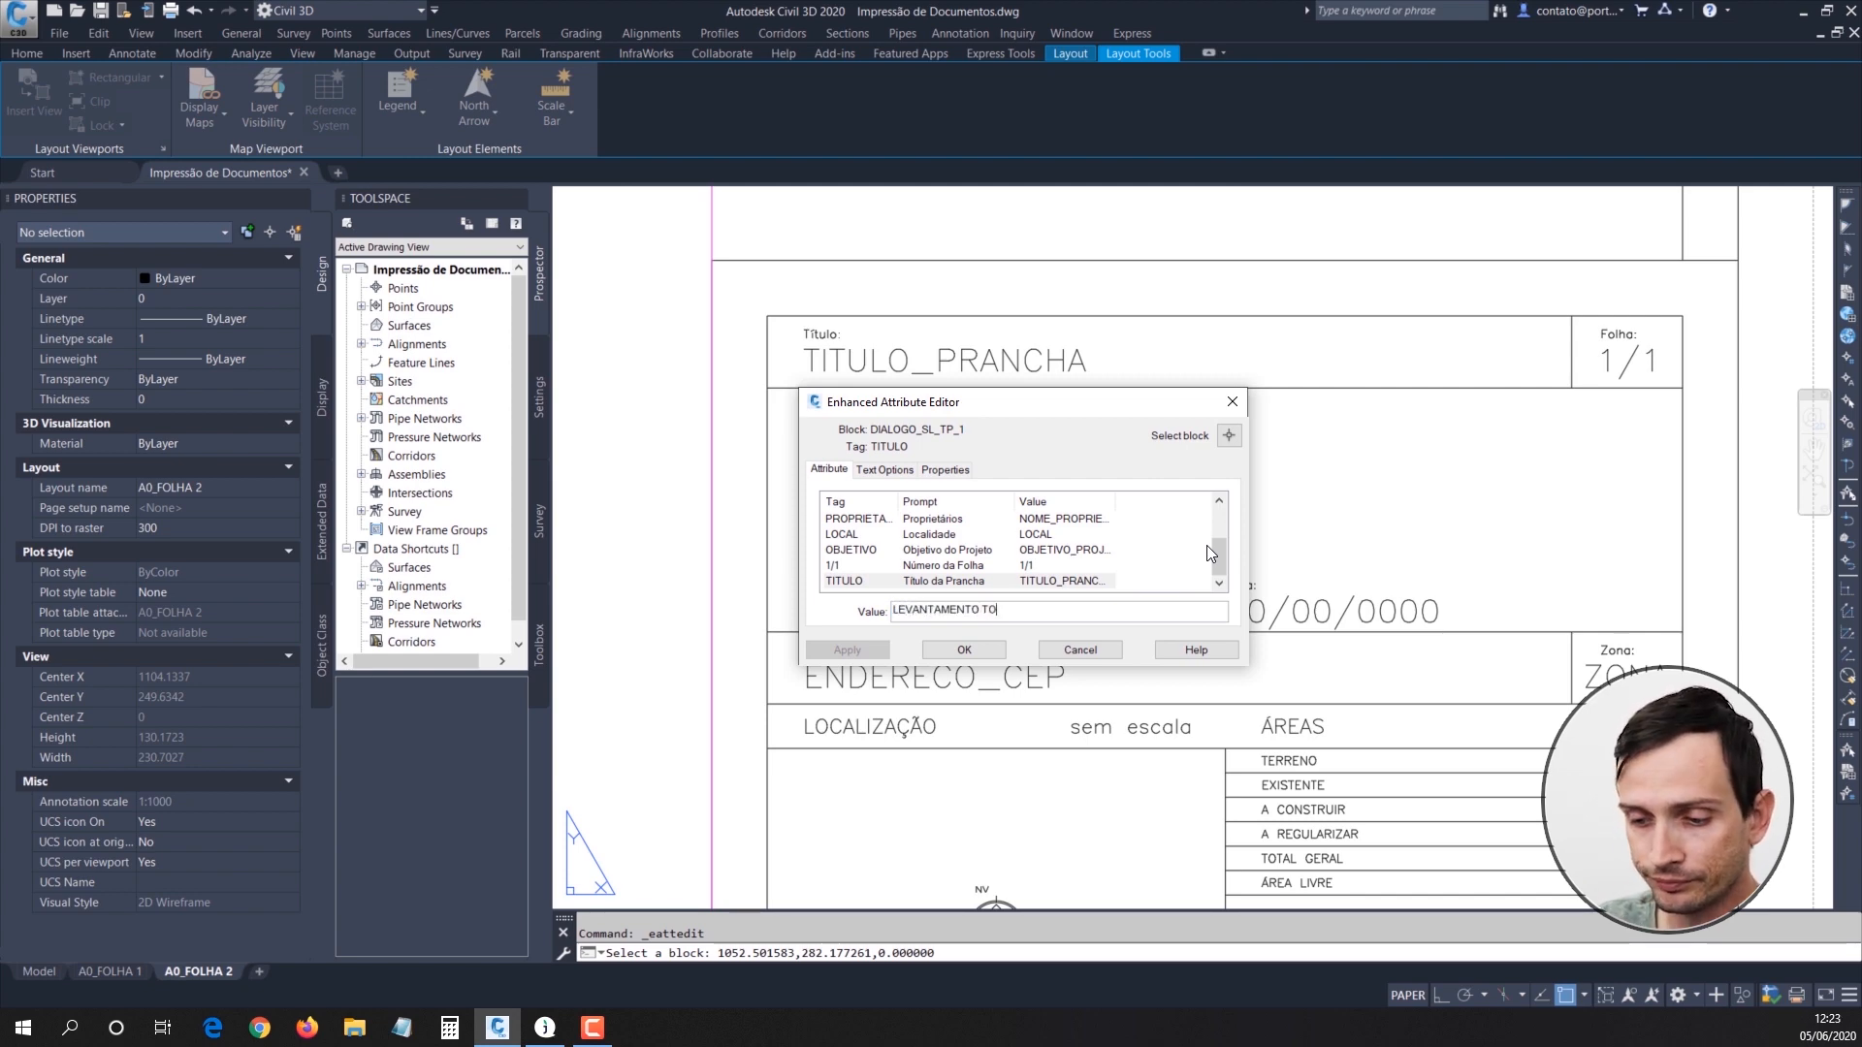
text(POGRÁFICO)
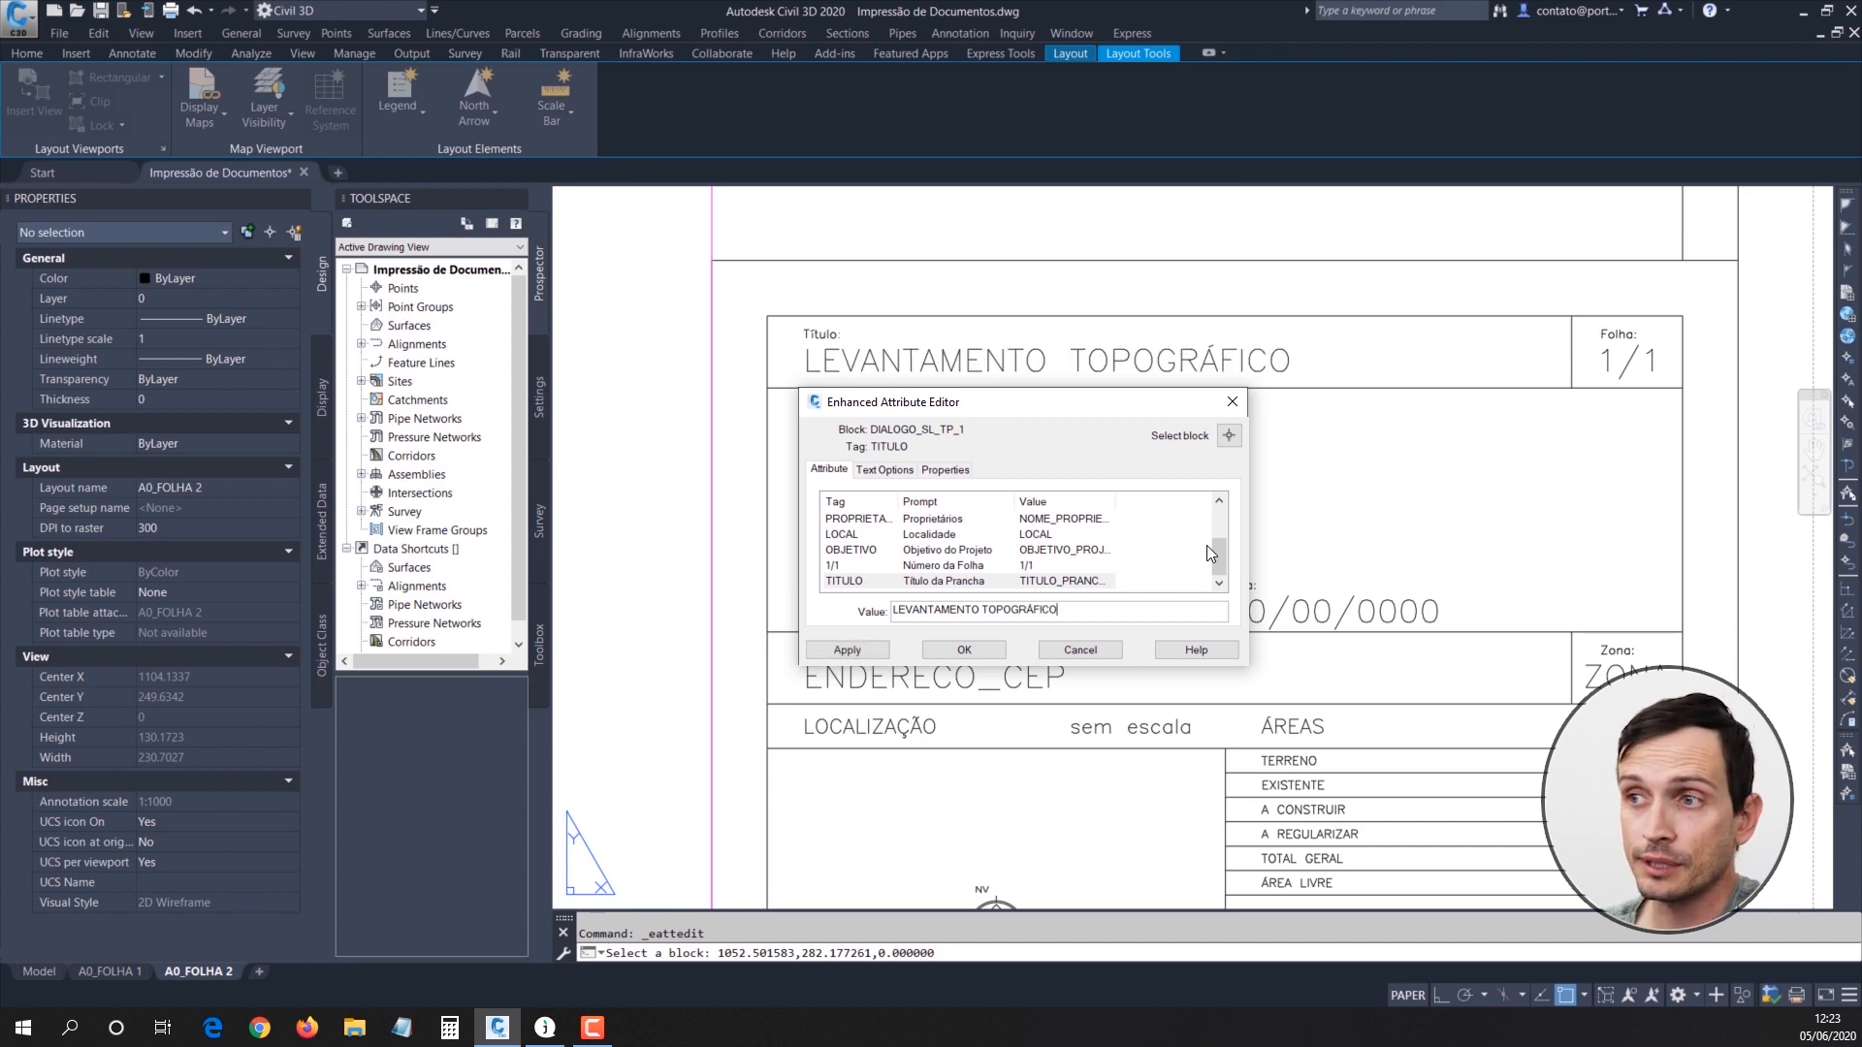
Step: Review the title attribute's text options and properties, and accept the attribute edit
click(887, 472)
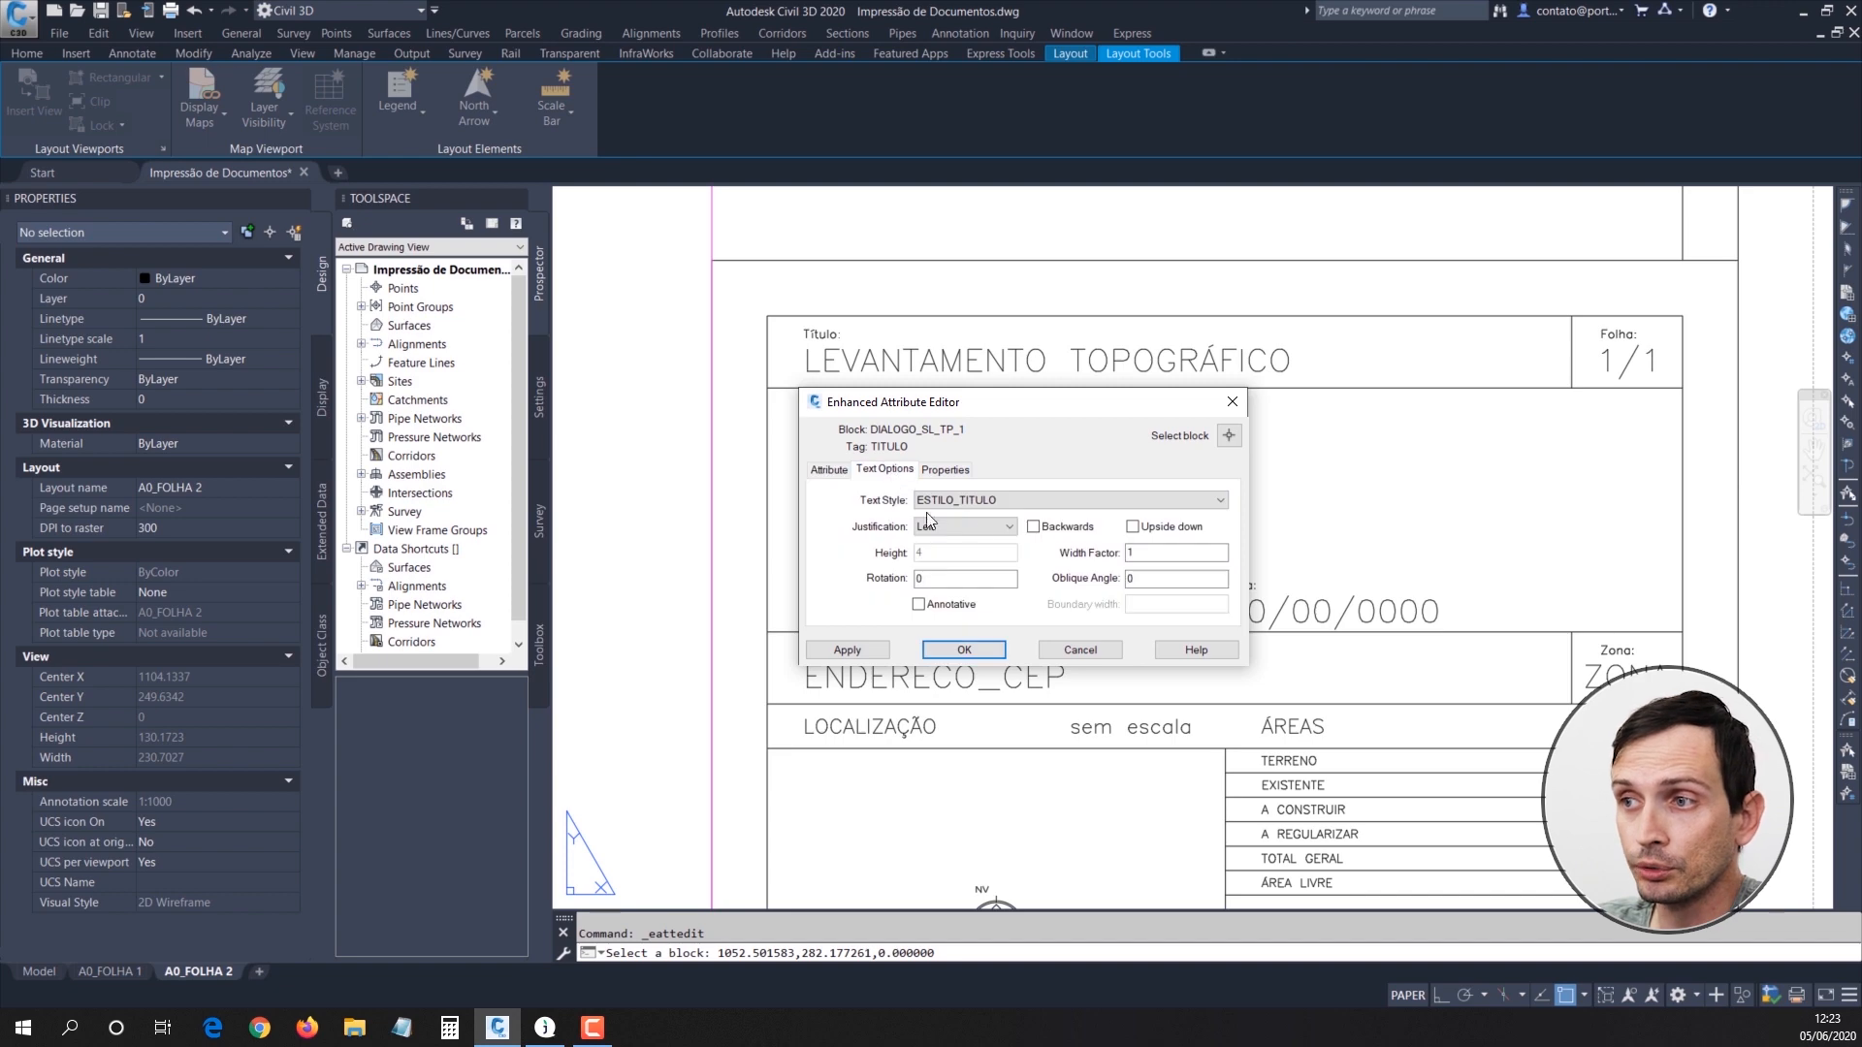
click(946, 470)
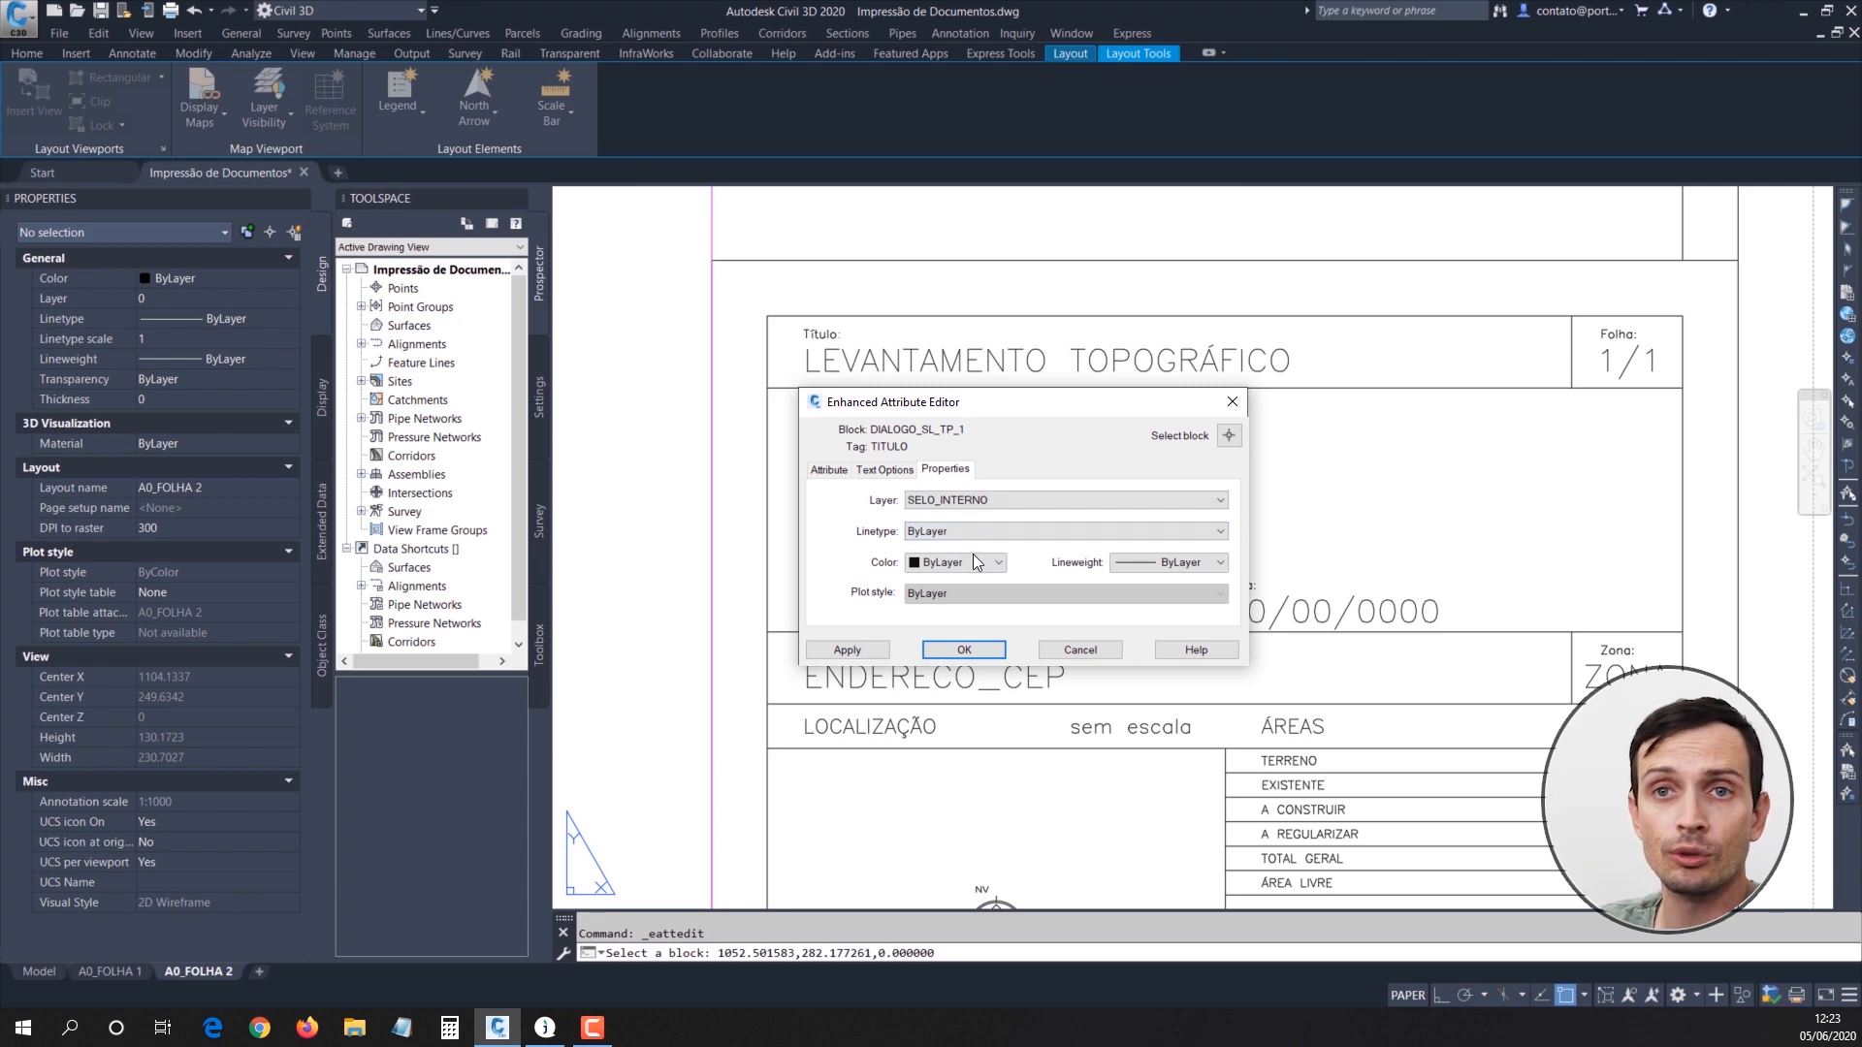
click(980, 653)
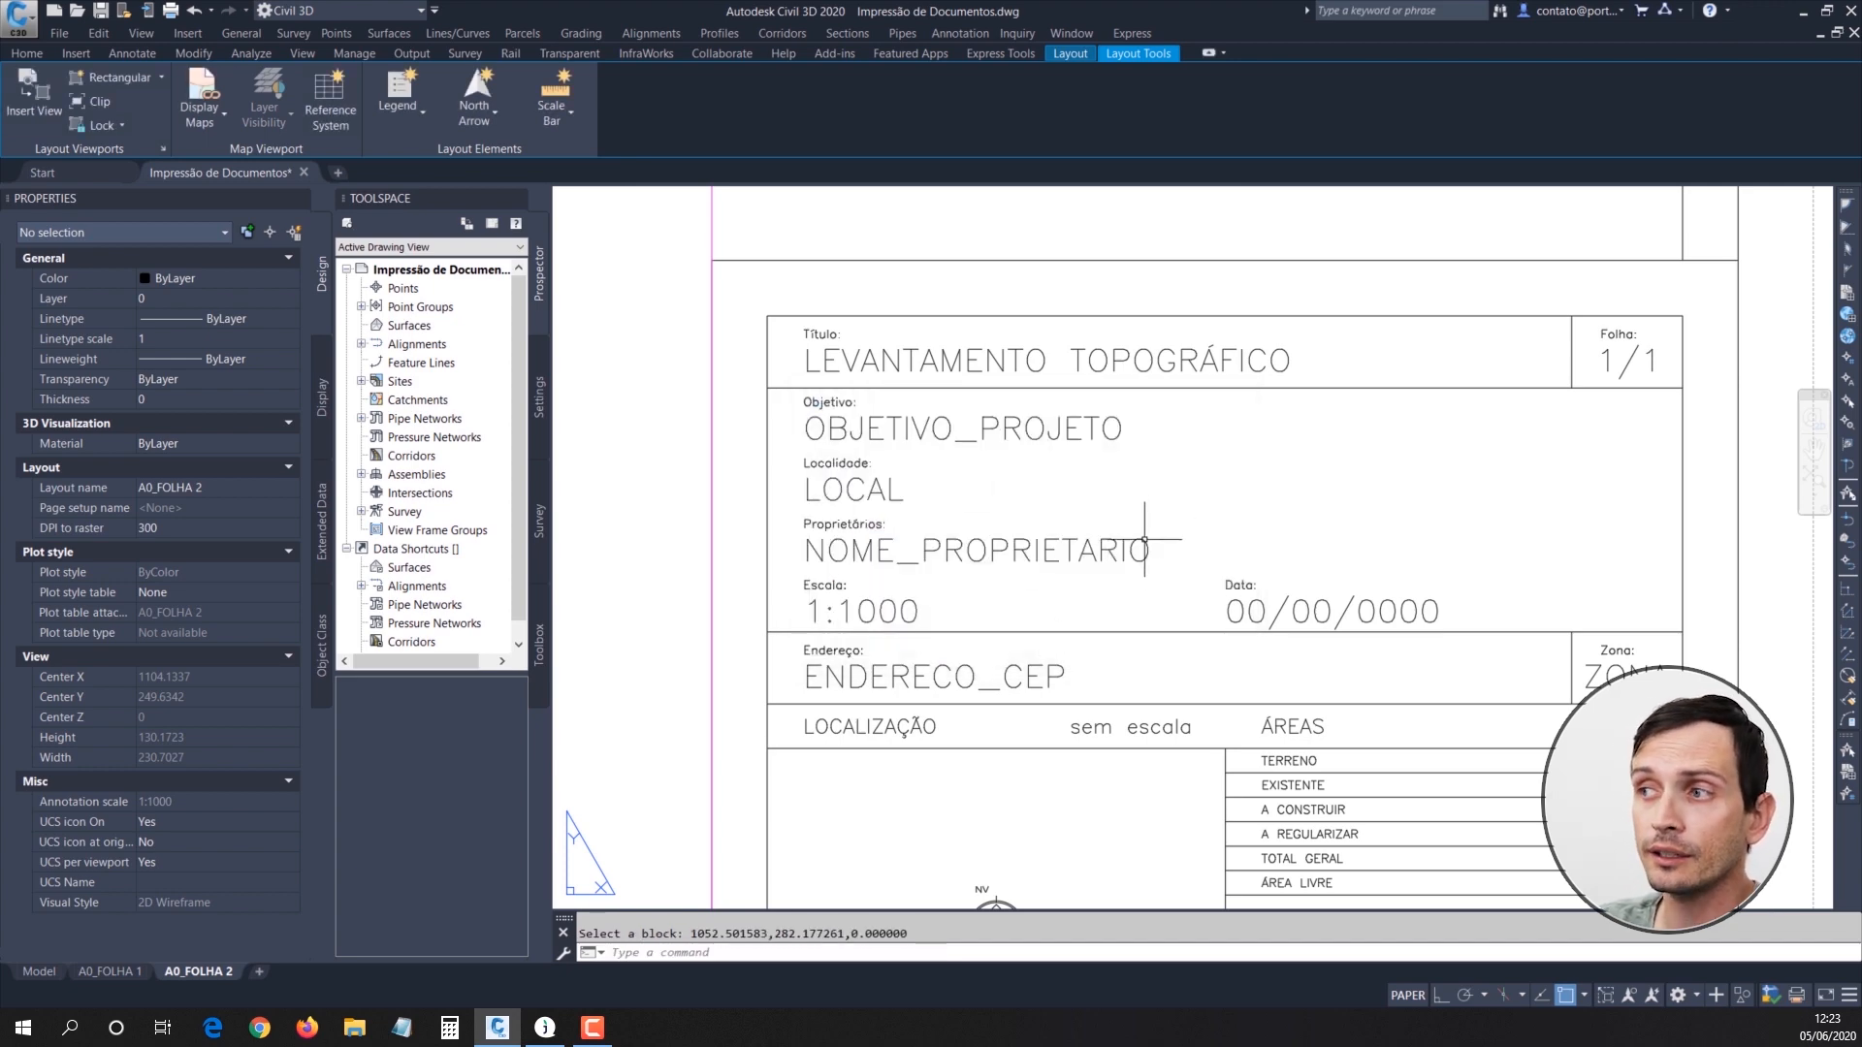
scroll(1143, 530, down, 4)
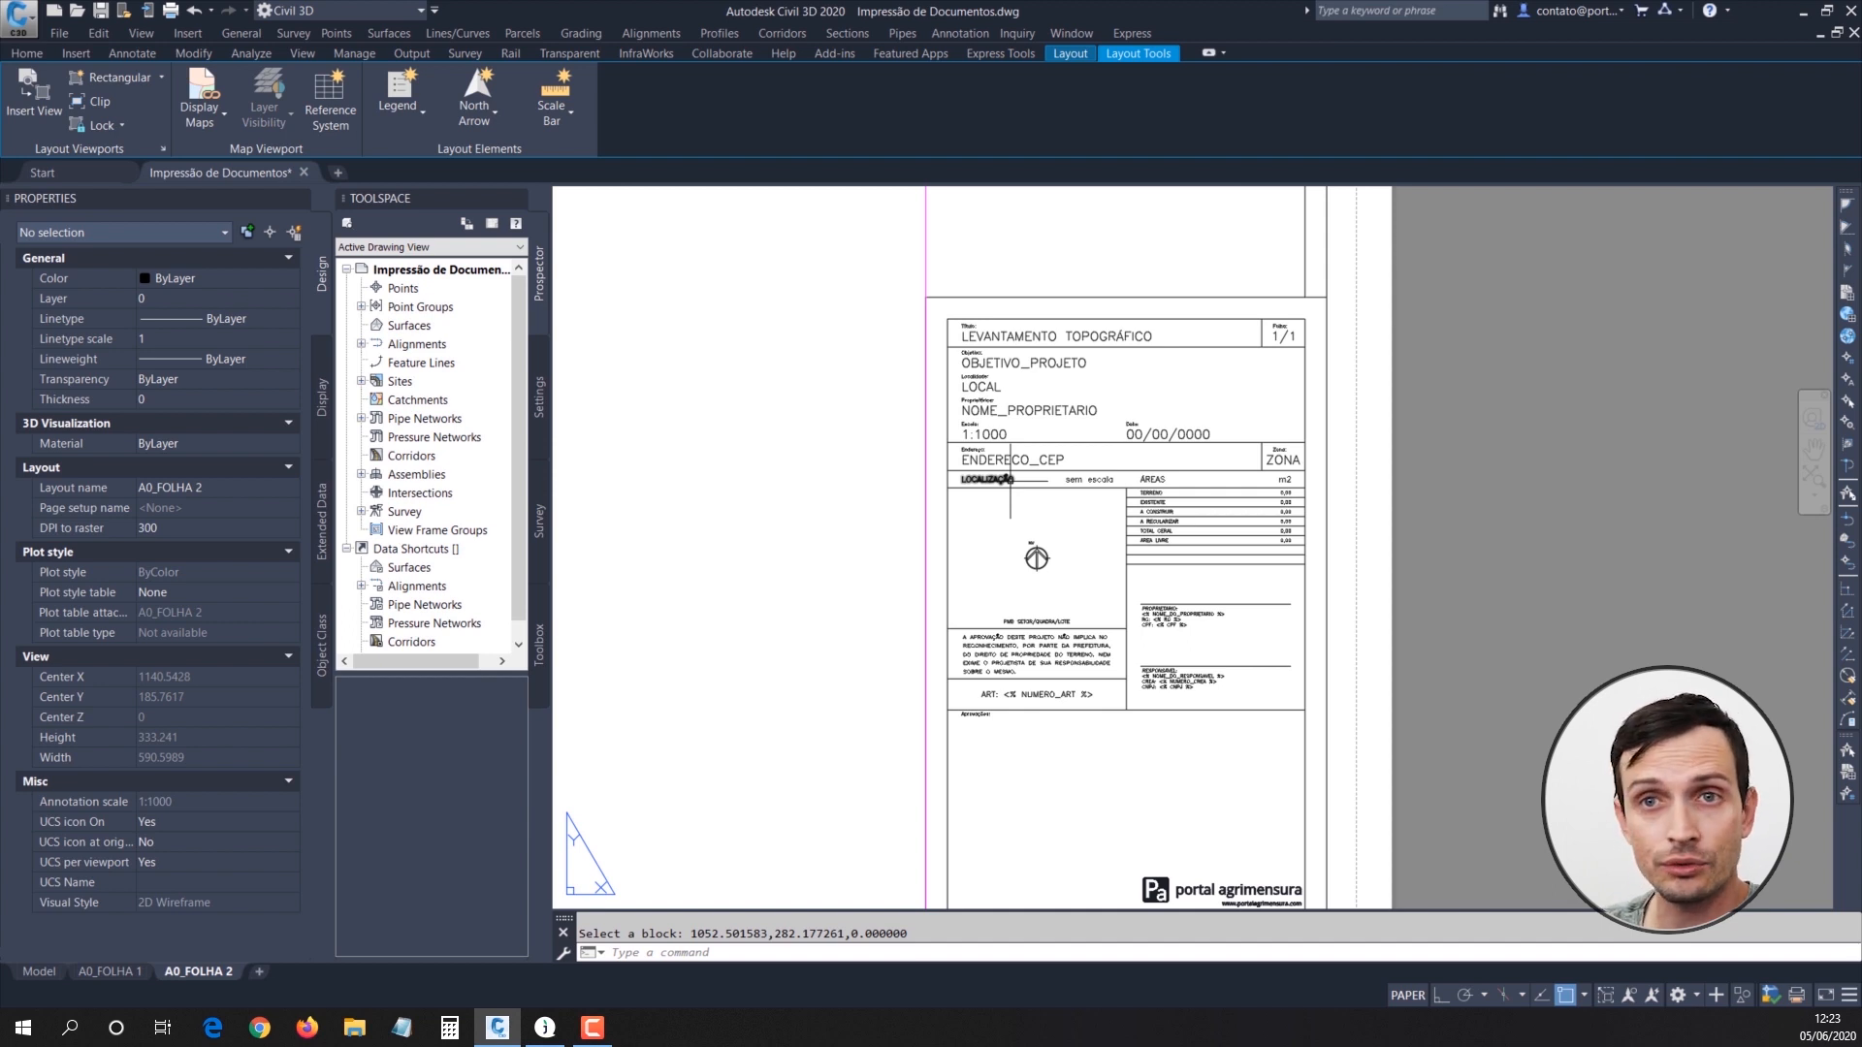
middle_drag(1031, 544, 1035, 484)
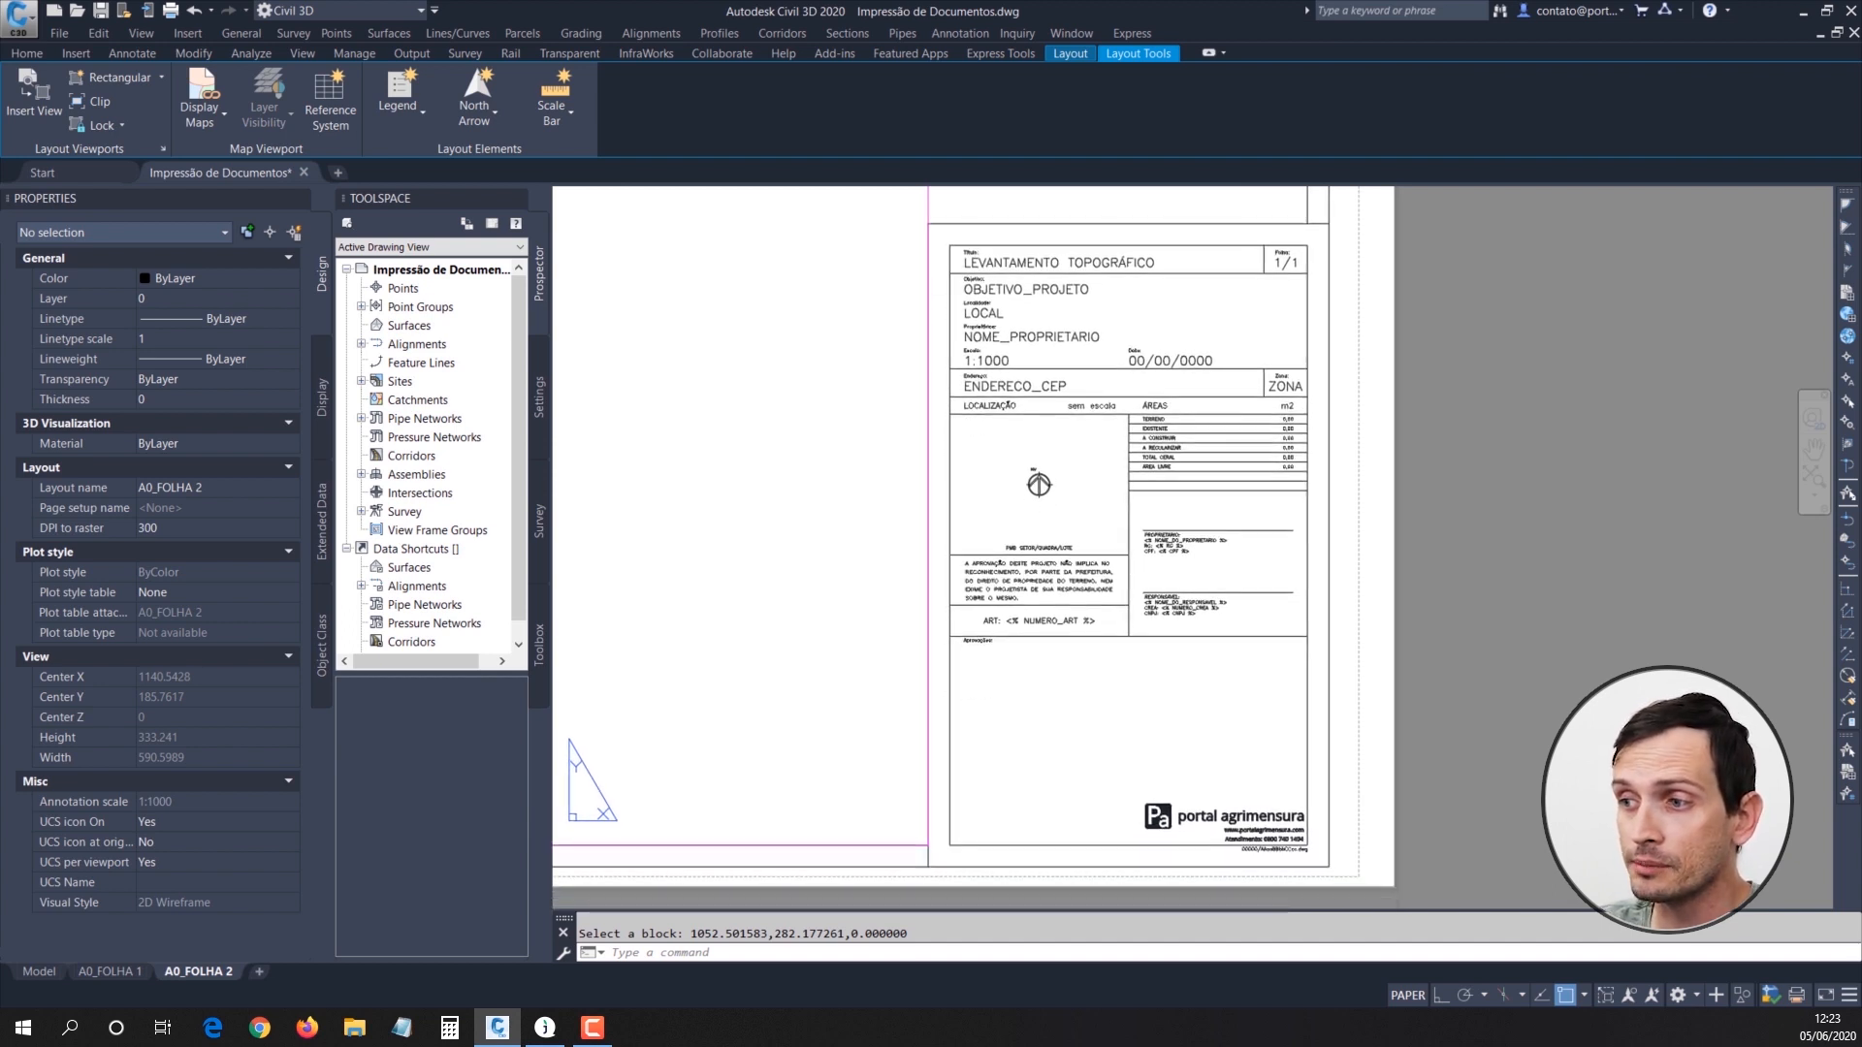
click(1308, 860)
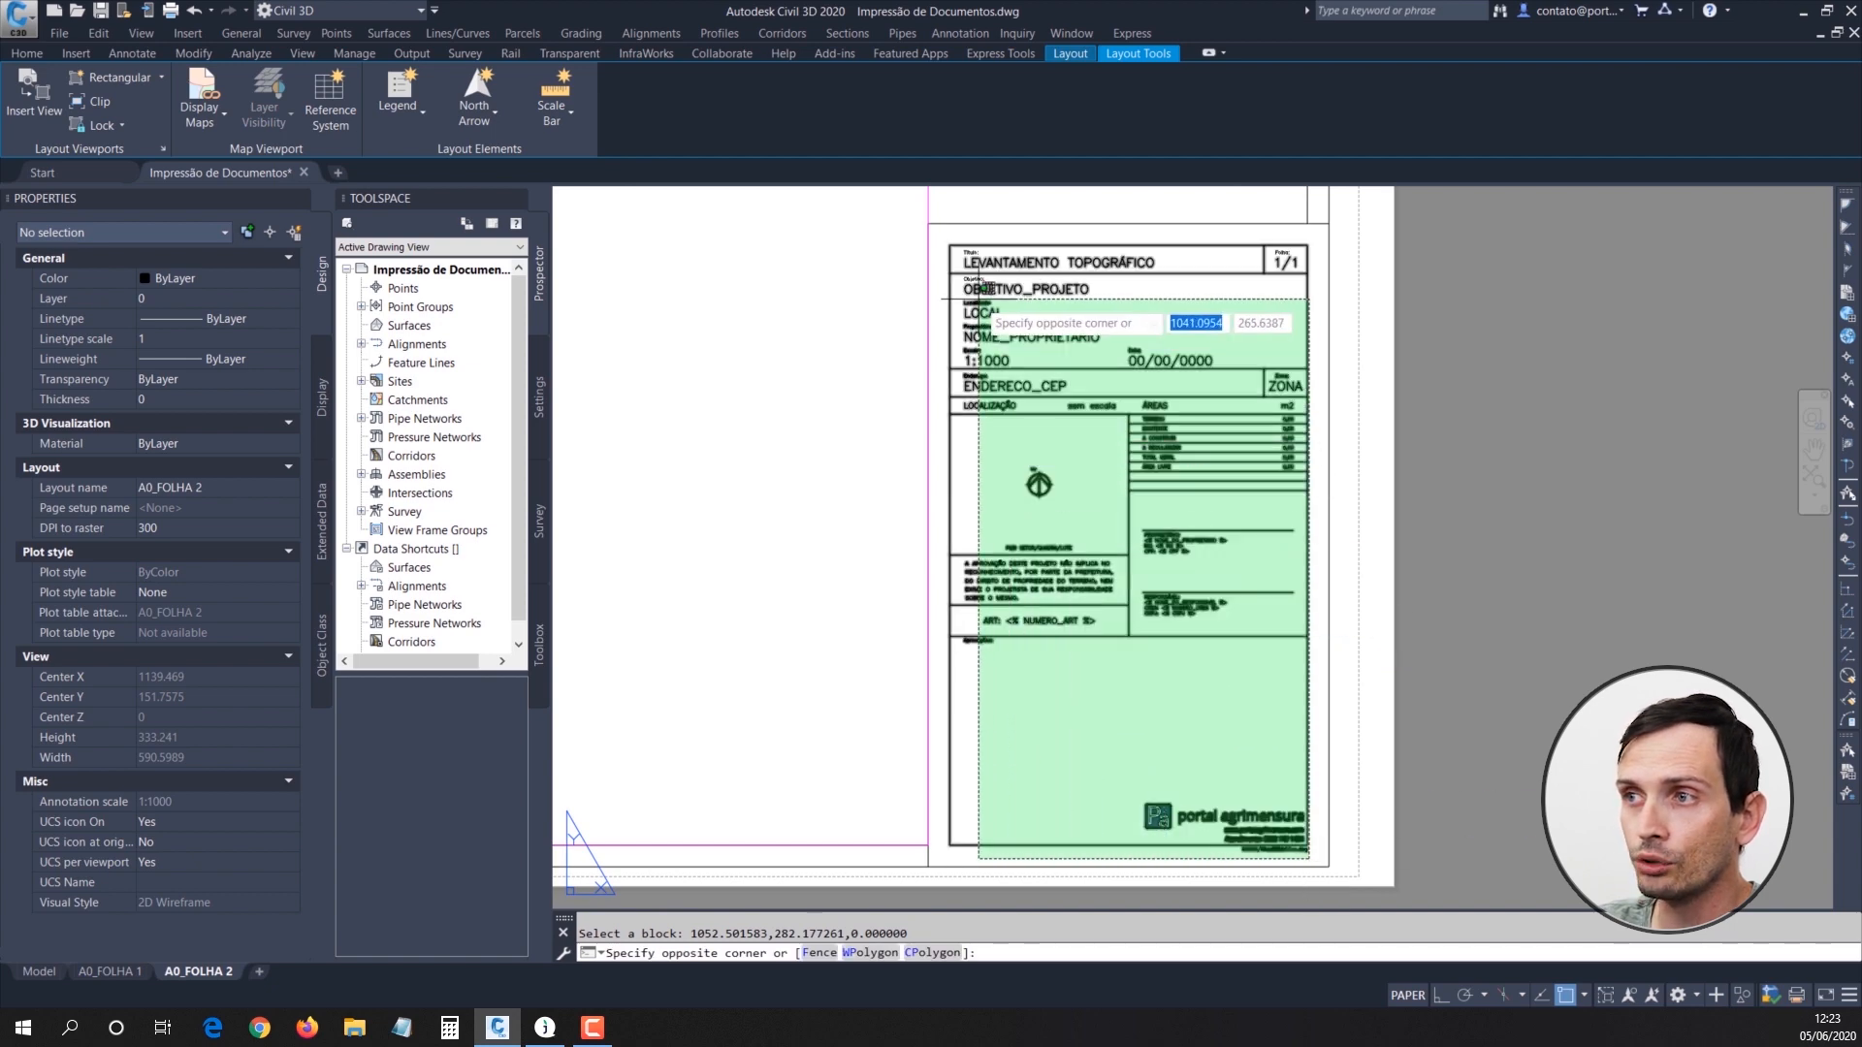
click(940, 242)
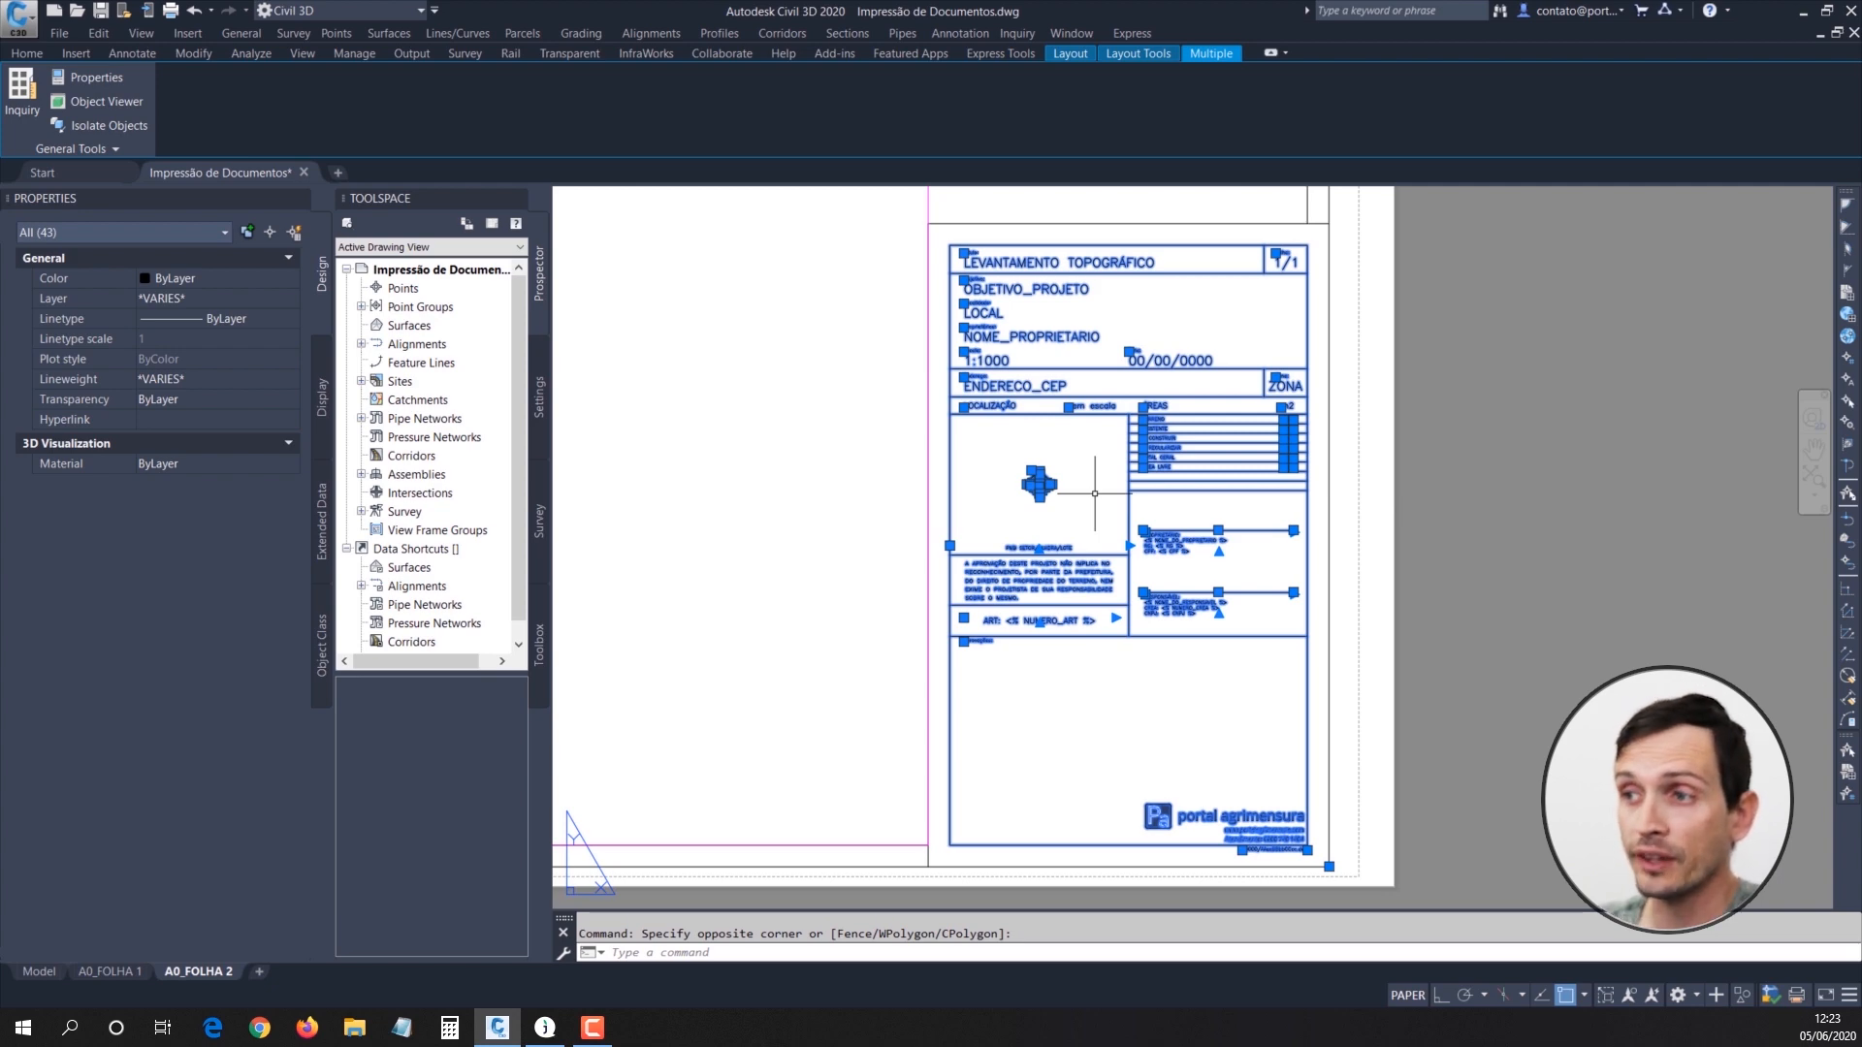
key(Escape)
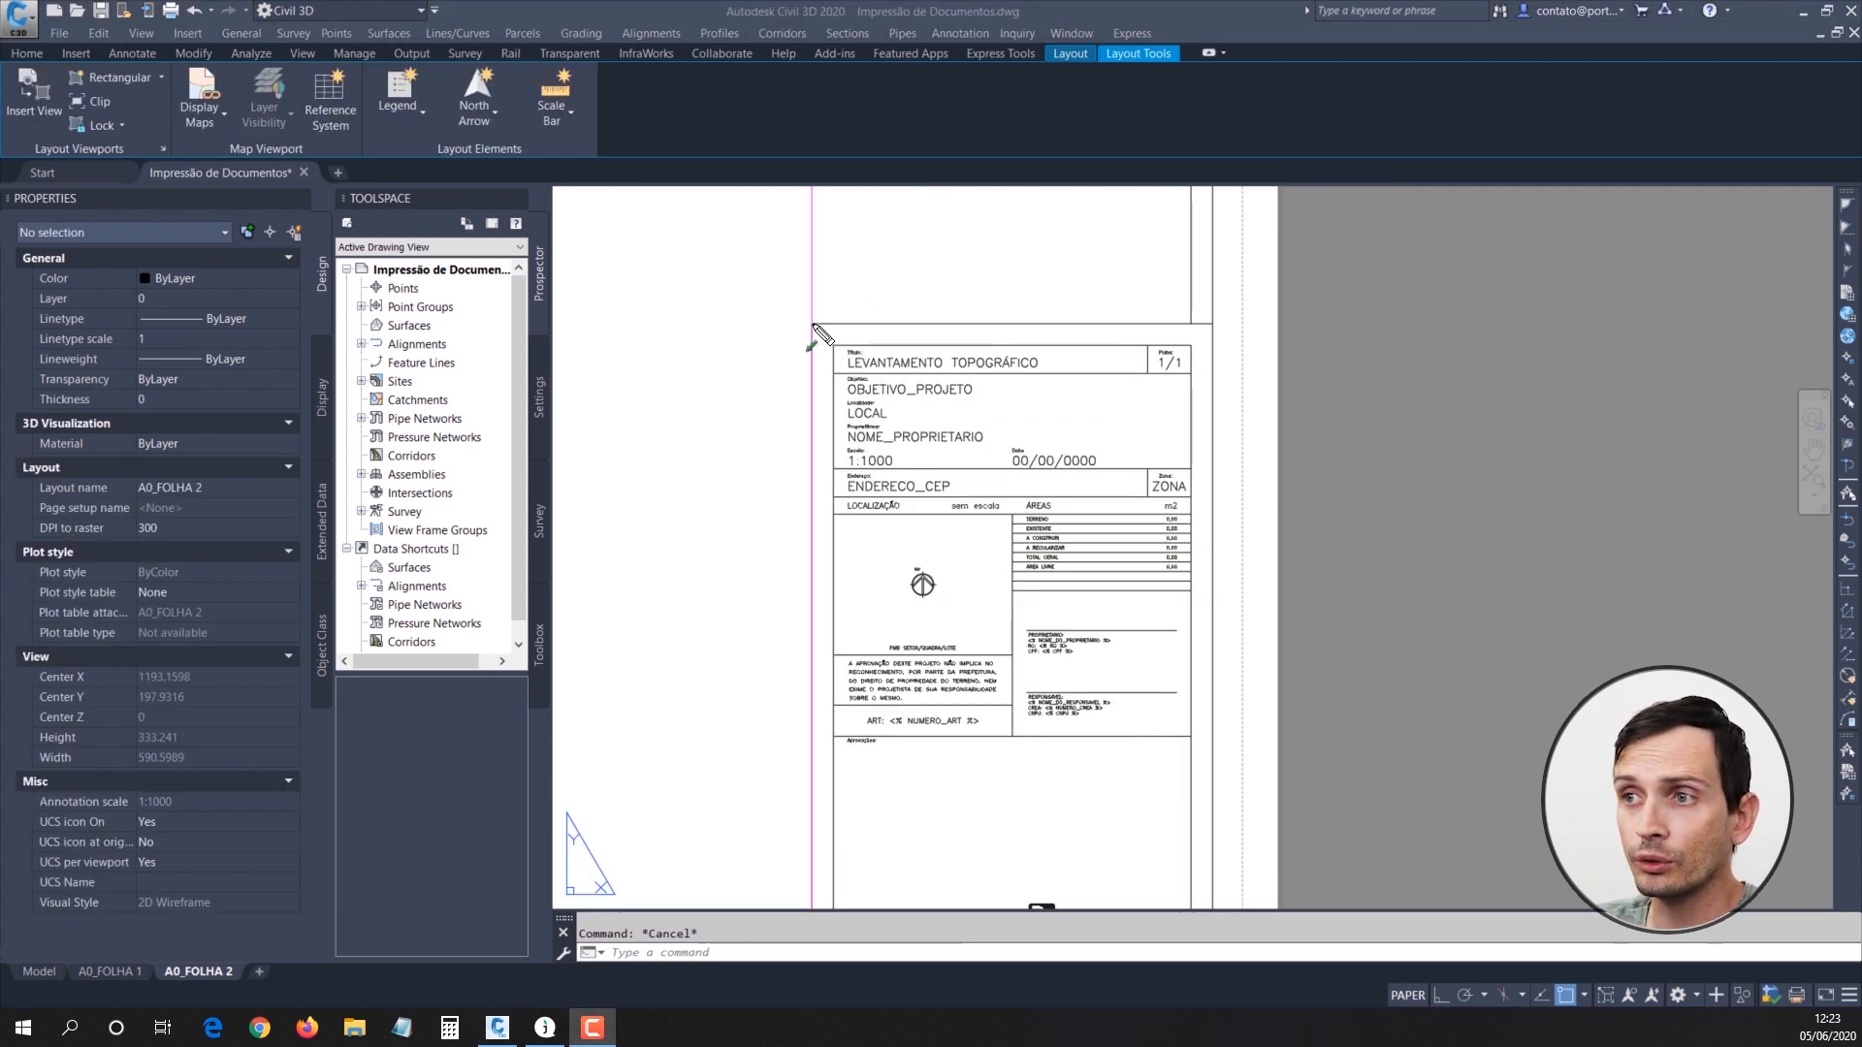
mouse_move(825, 328)
mouse_down()
mouse_move(887, 329)
mouse_move(883, 312)
mouse_move(1075, 341)
mouse_move(1215, 326)
mouse_up()
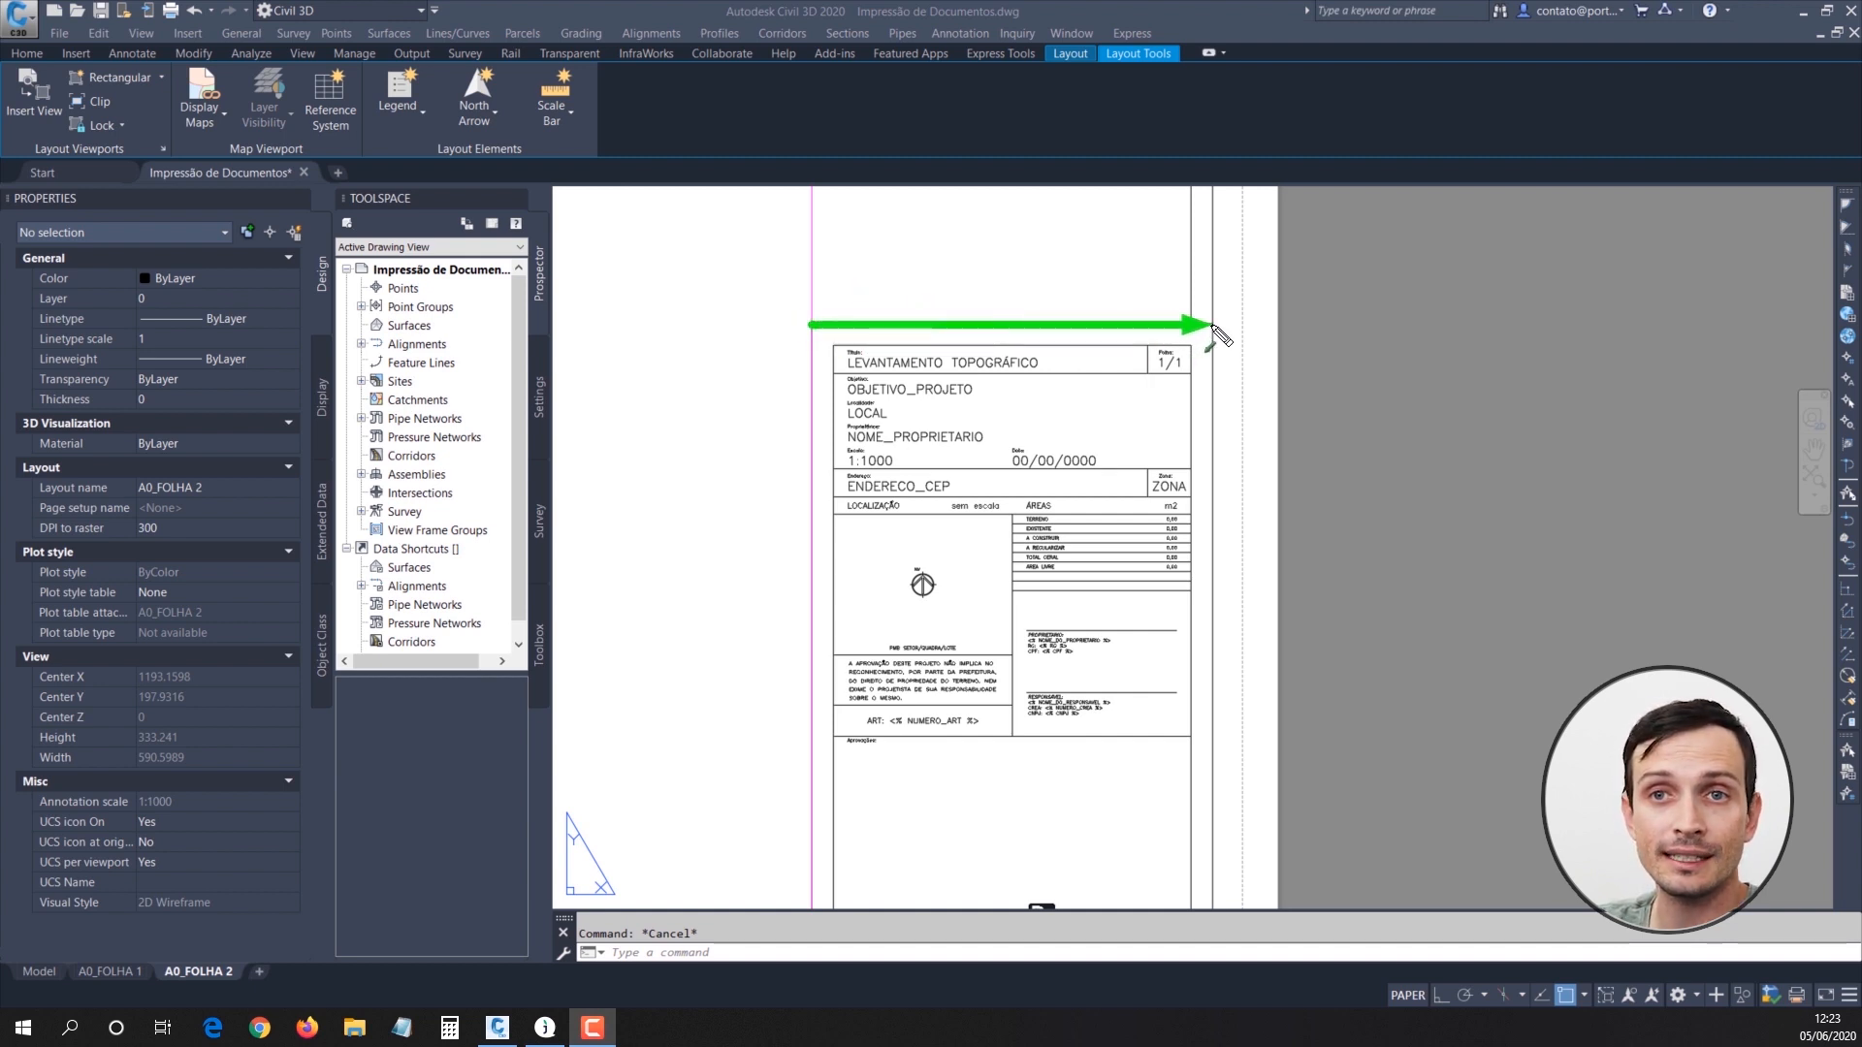
key(Escape)
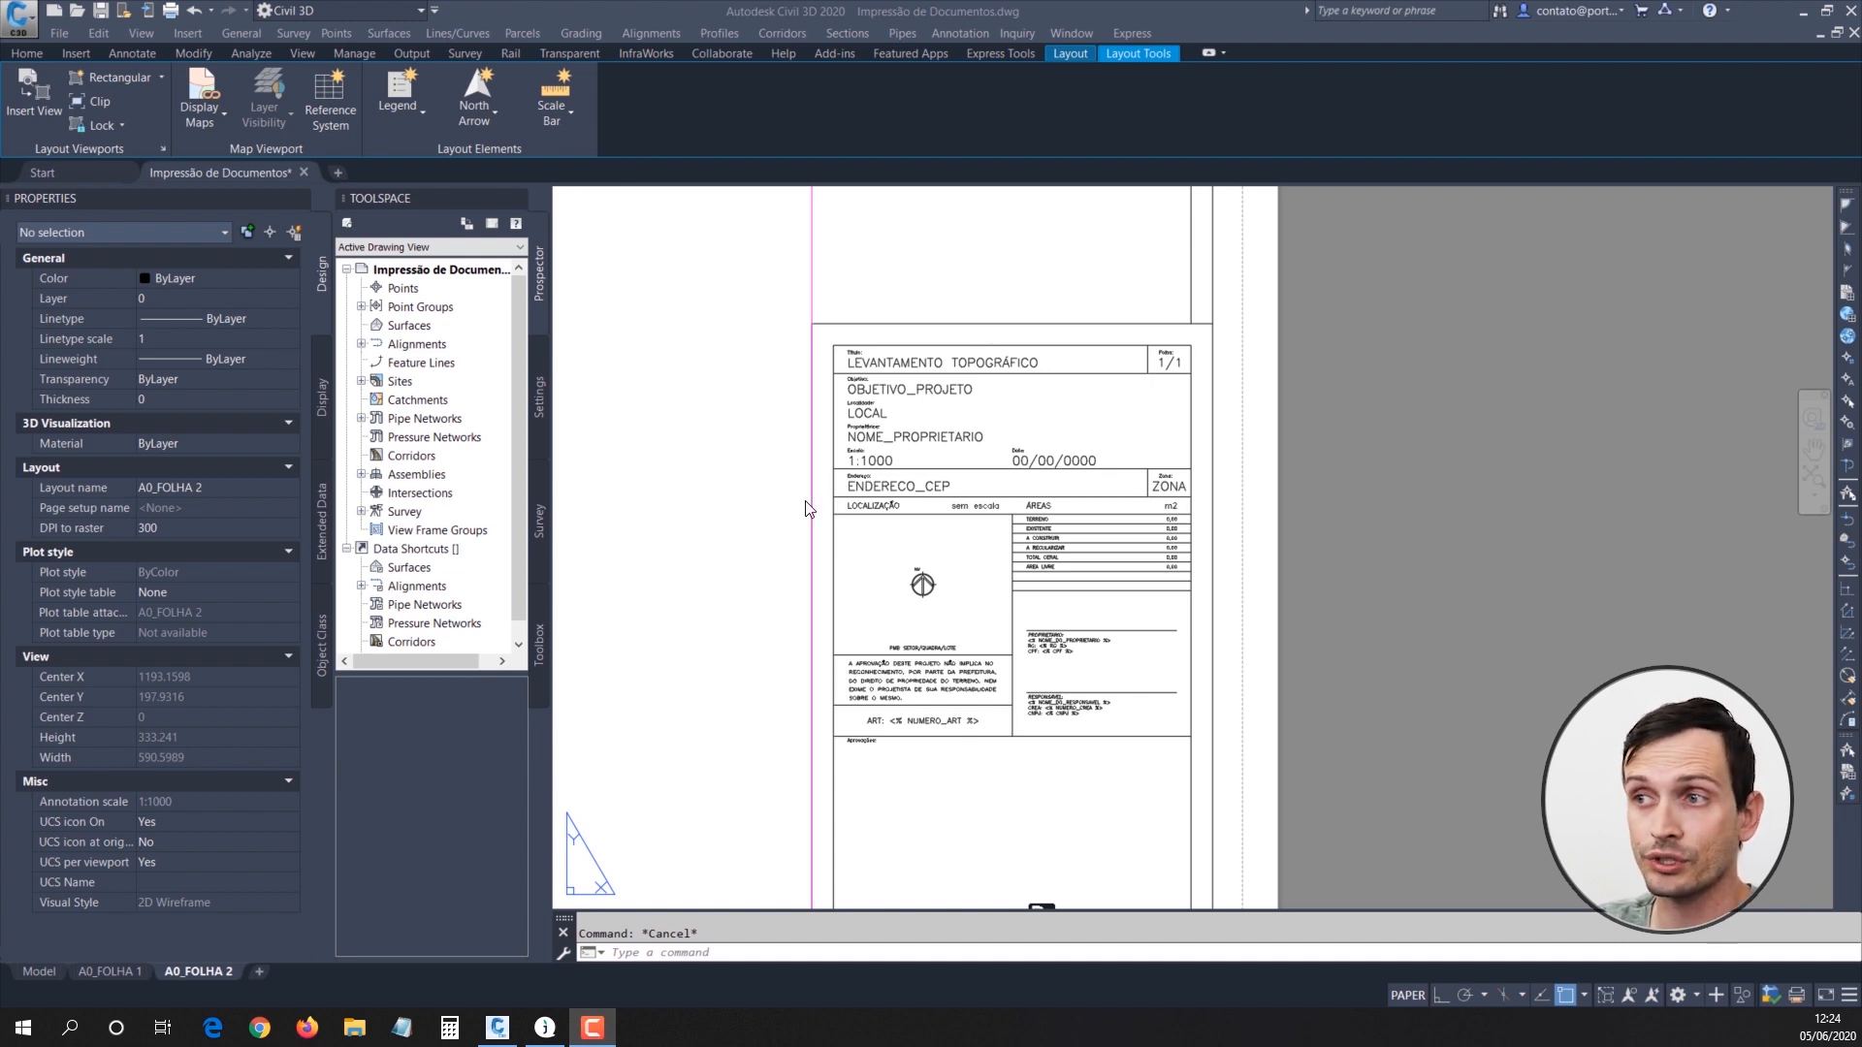
click(1032, 592)
mouse_move(1030, 643)
middle_down()
mouse_move(1036, 536)
mouse_move(997, 596)
mouse_move(1000, 660)
middle_up()
scroll(964, 342, up, 2)
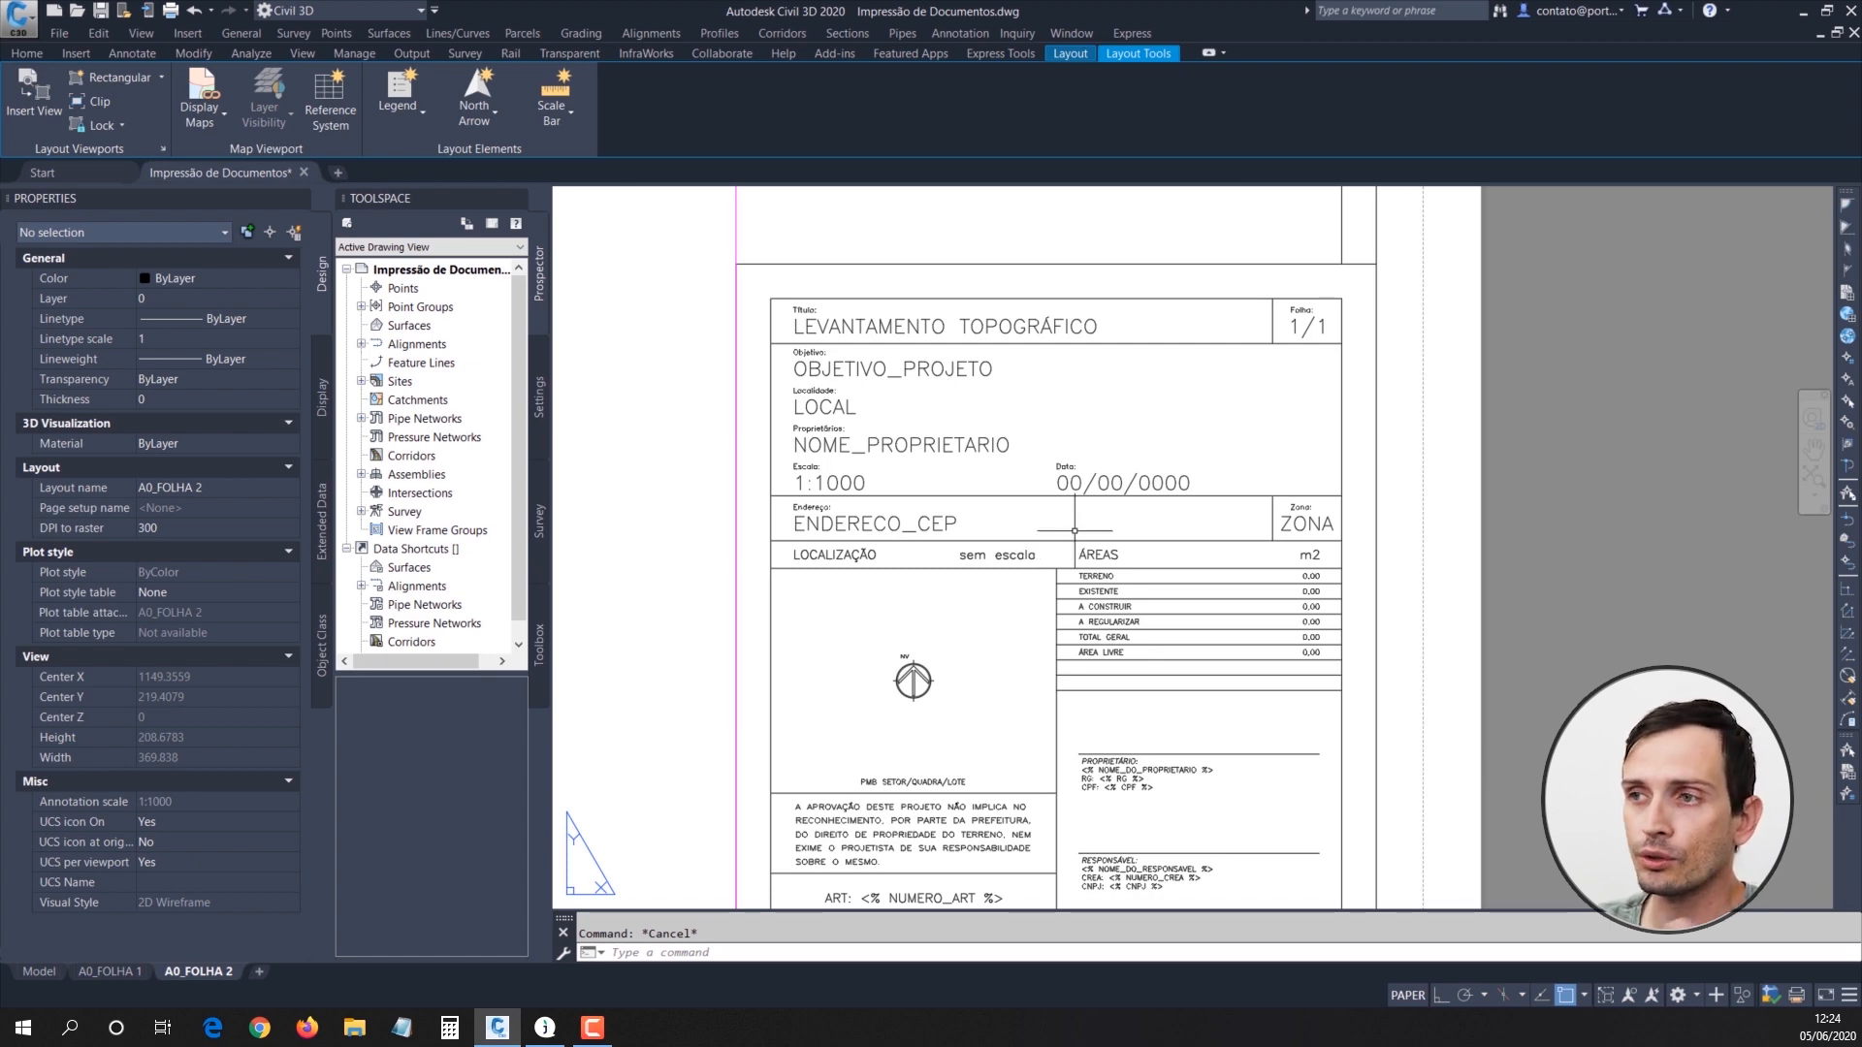
Step: Try breaking the title block apart with the EXPLODE command and undo the explode
click(889, 363)
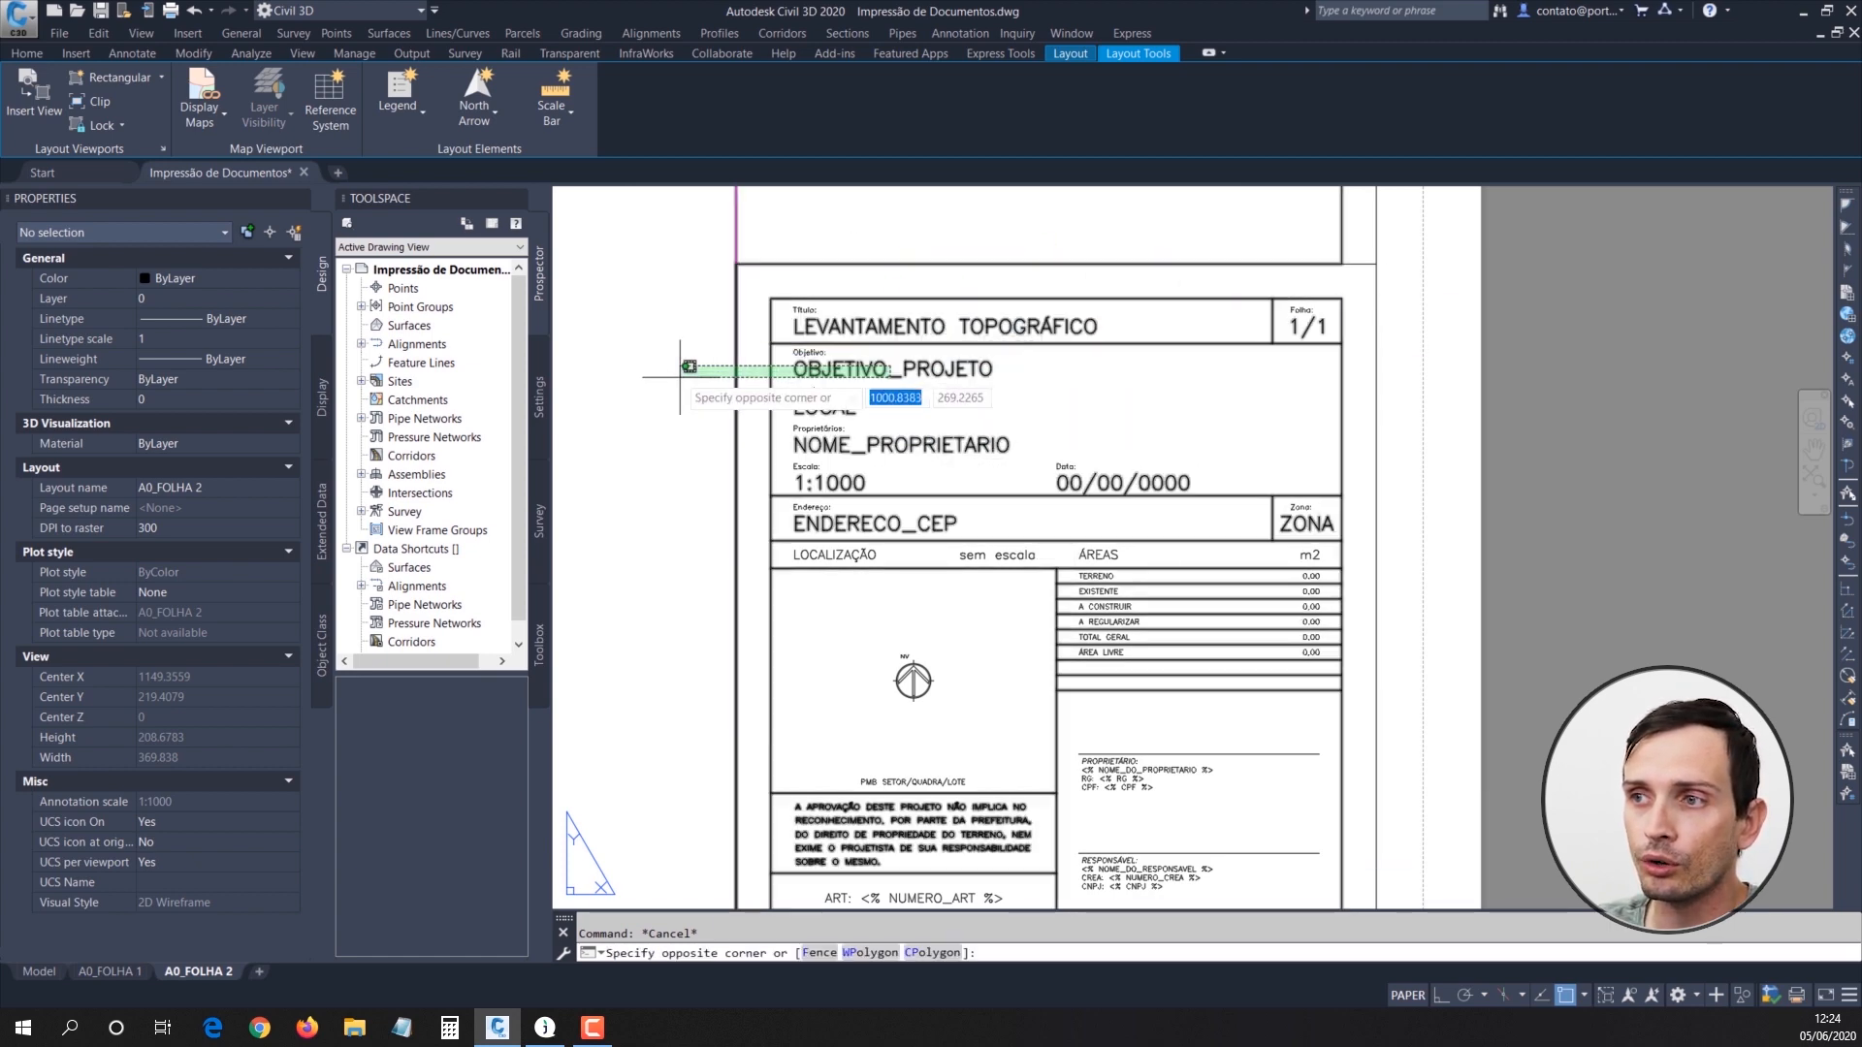
click(852, 415)
key(Escape)
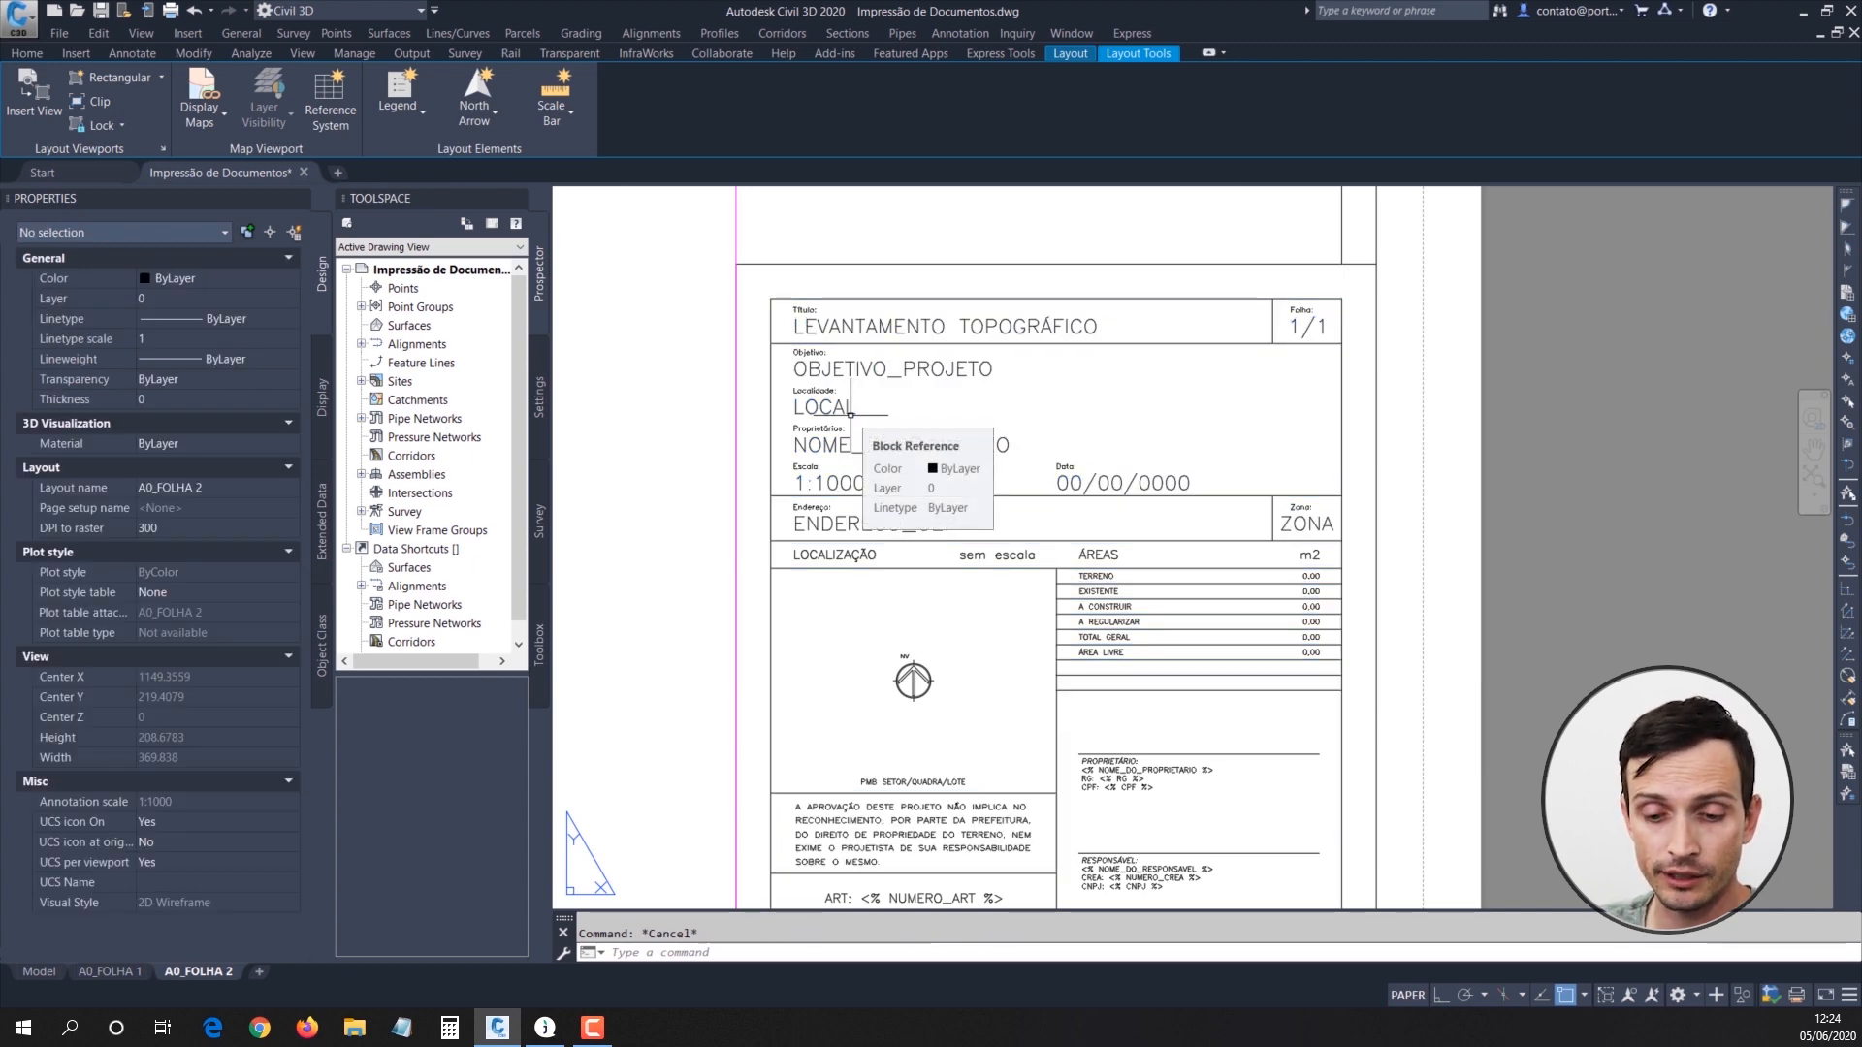
text(EXPLODE Select objects:)
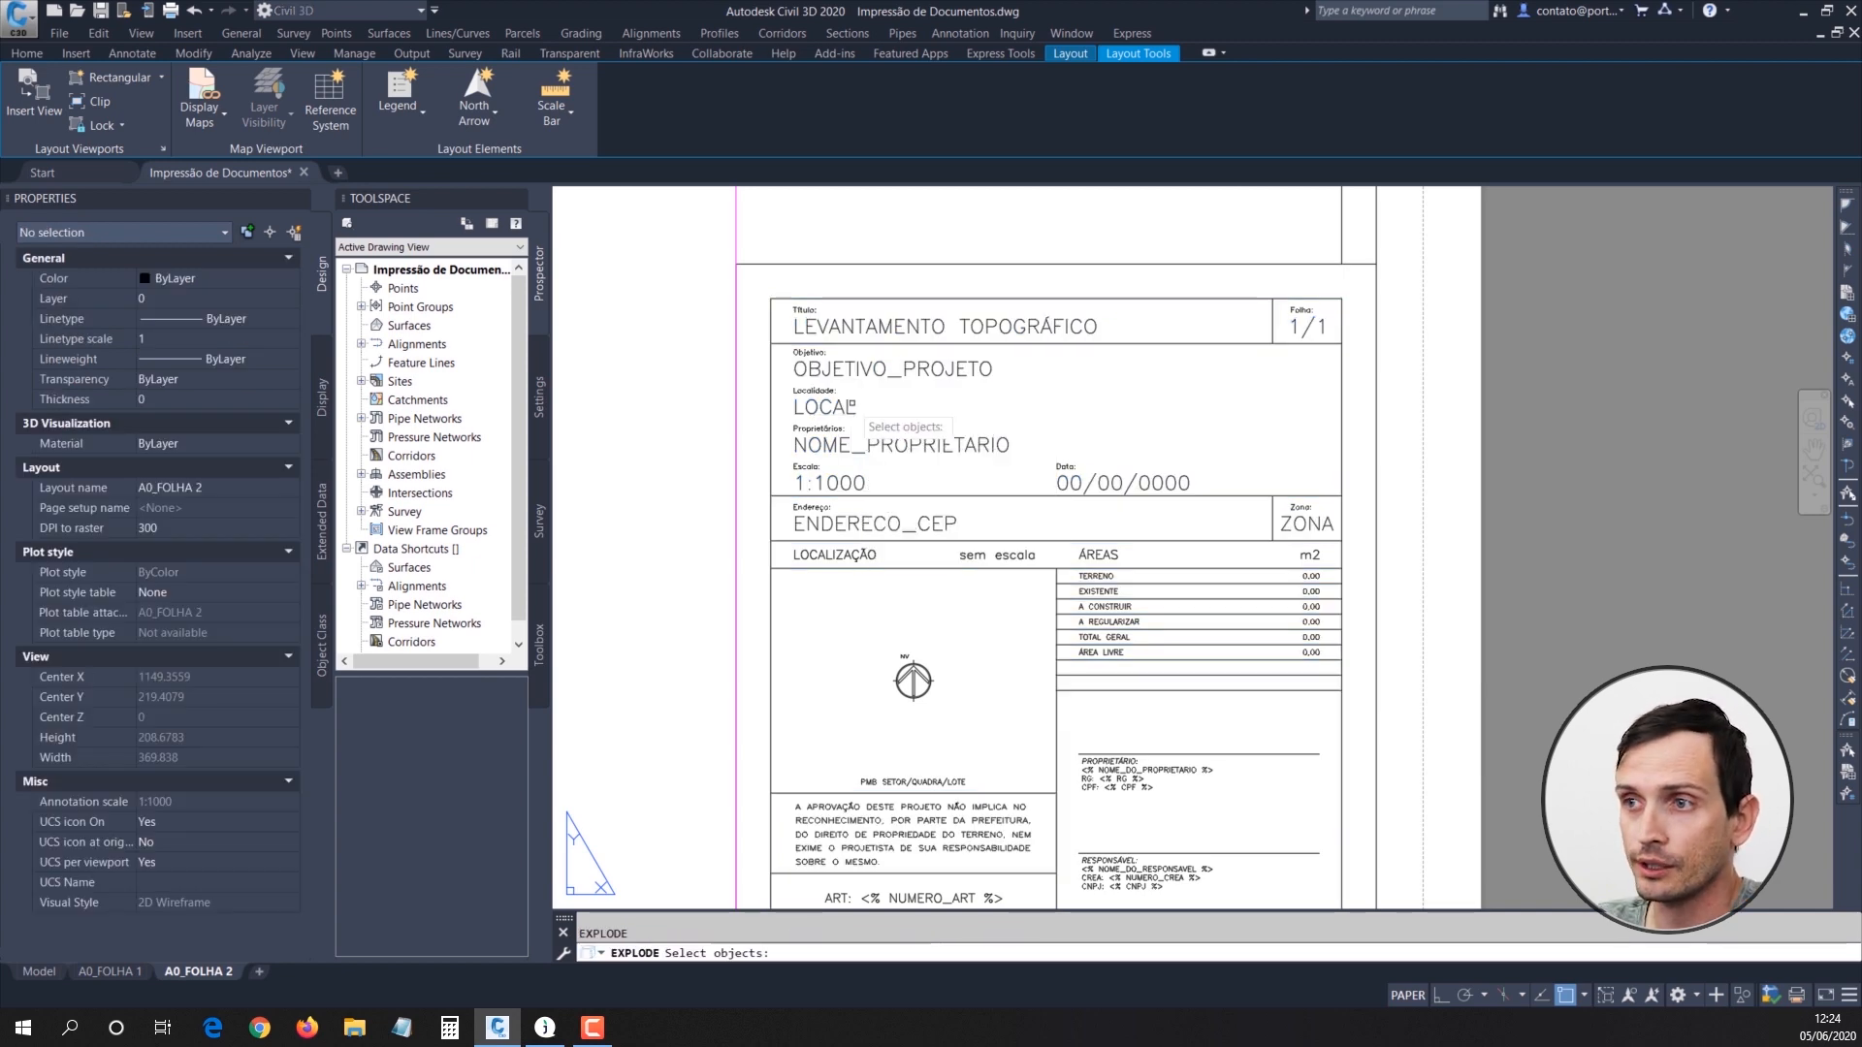
key(Return)
click(844, 383)
key(Return)
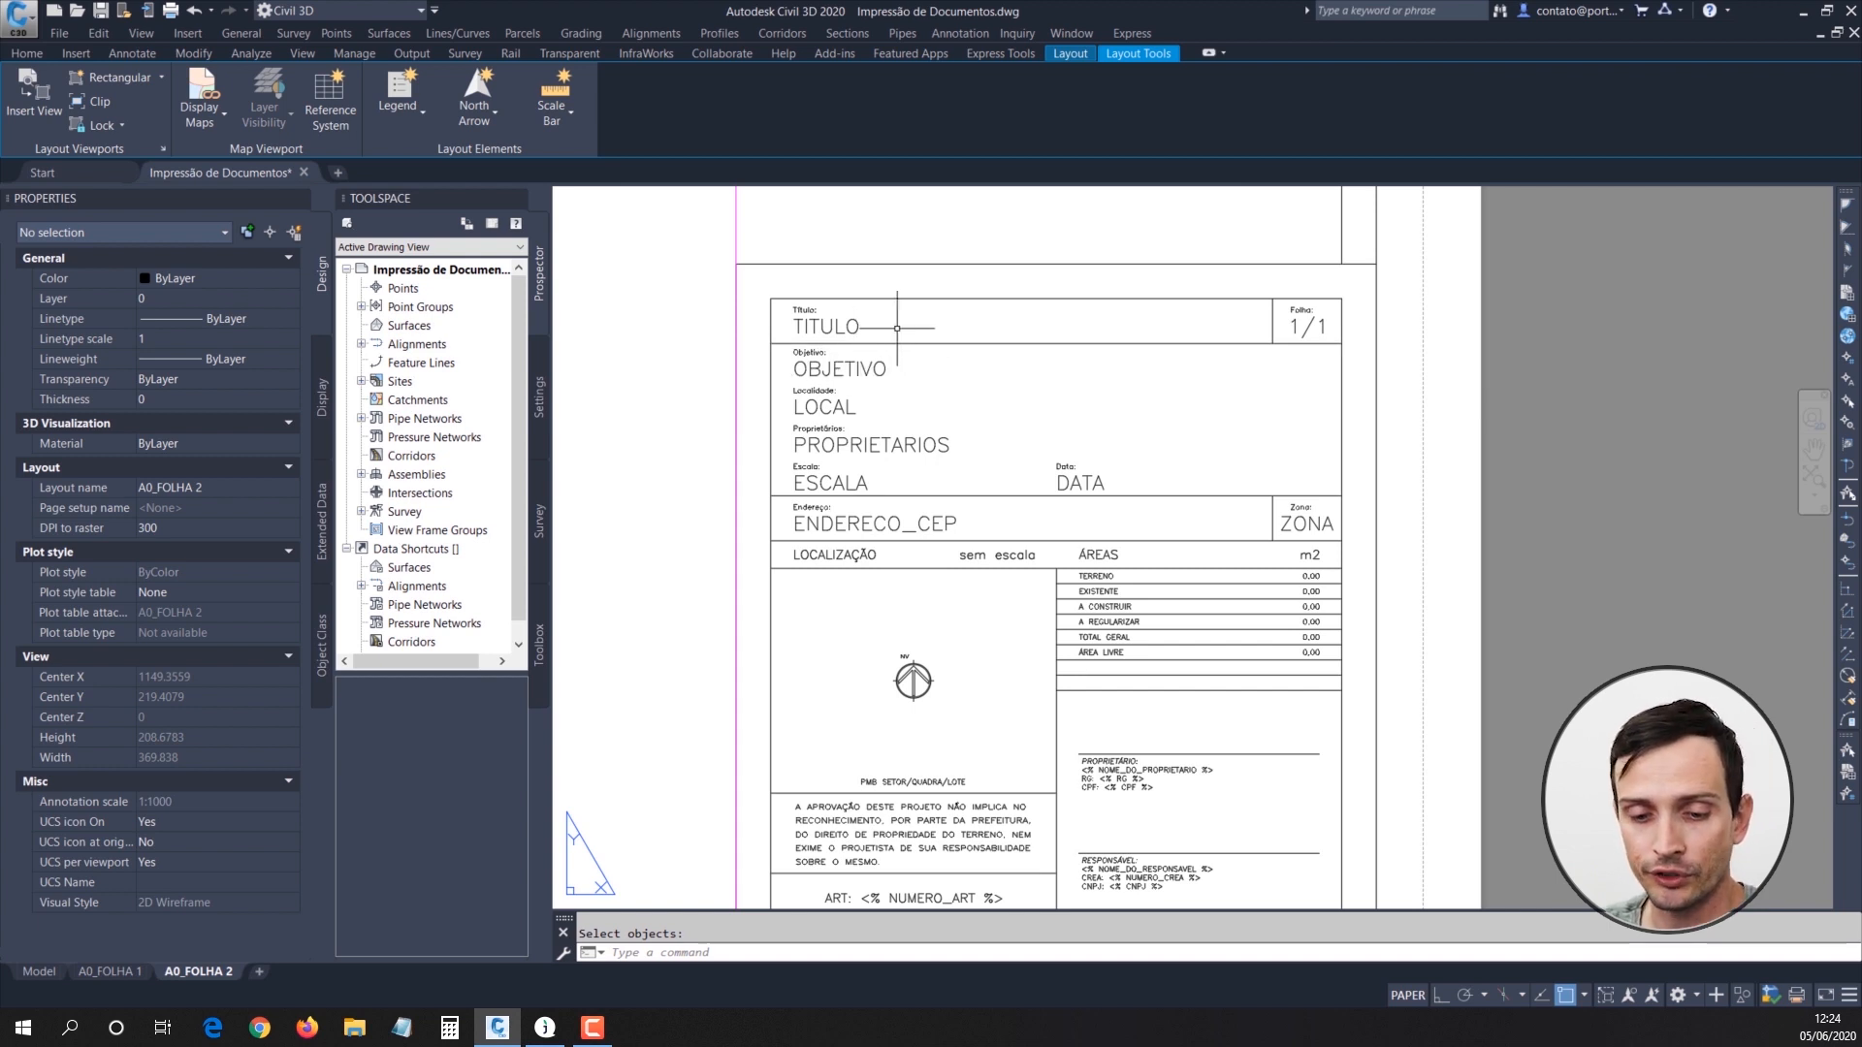
key(ctrl+z)
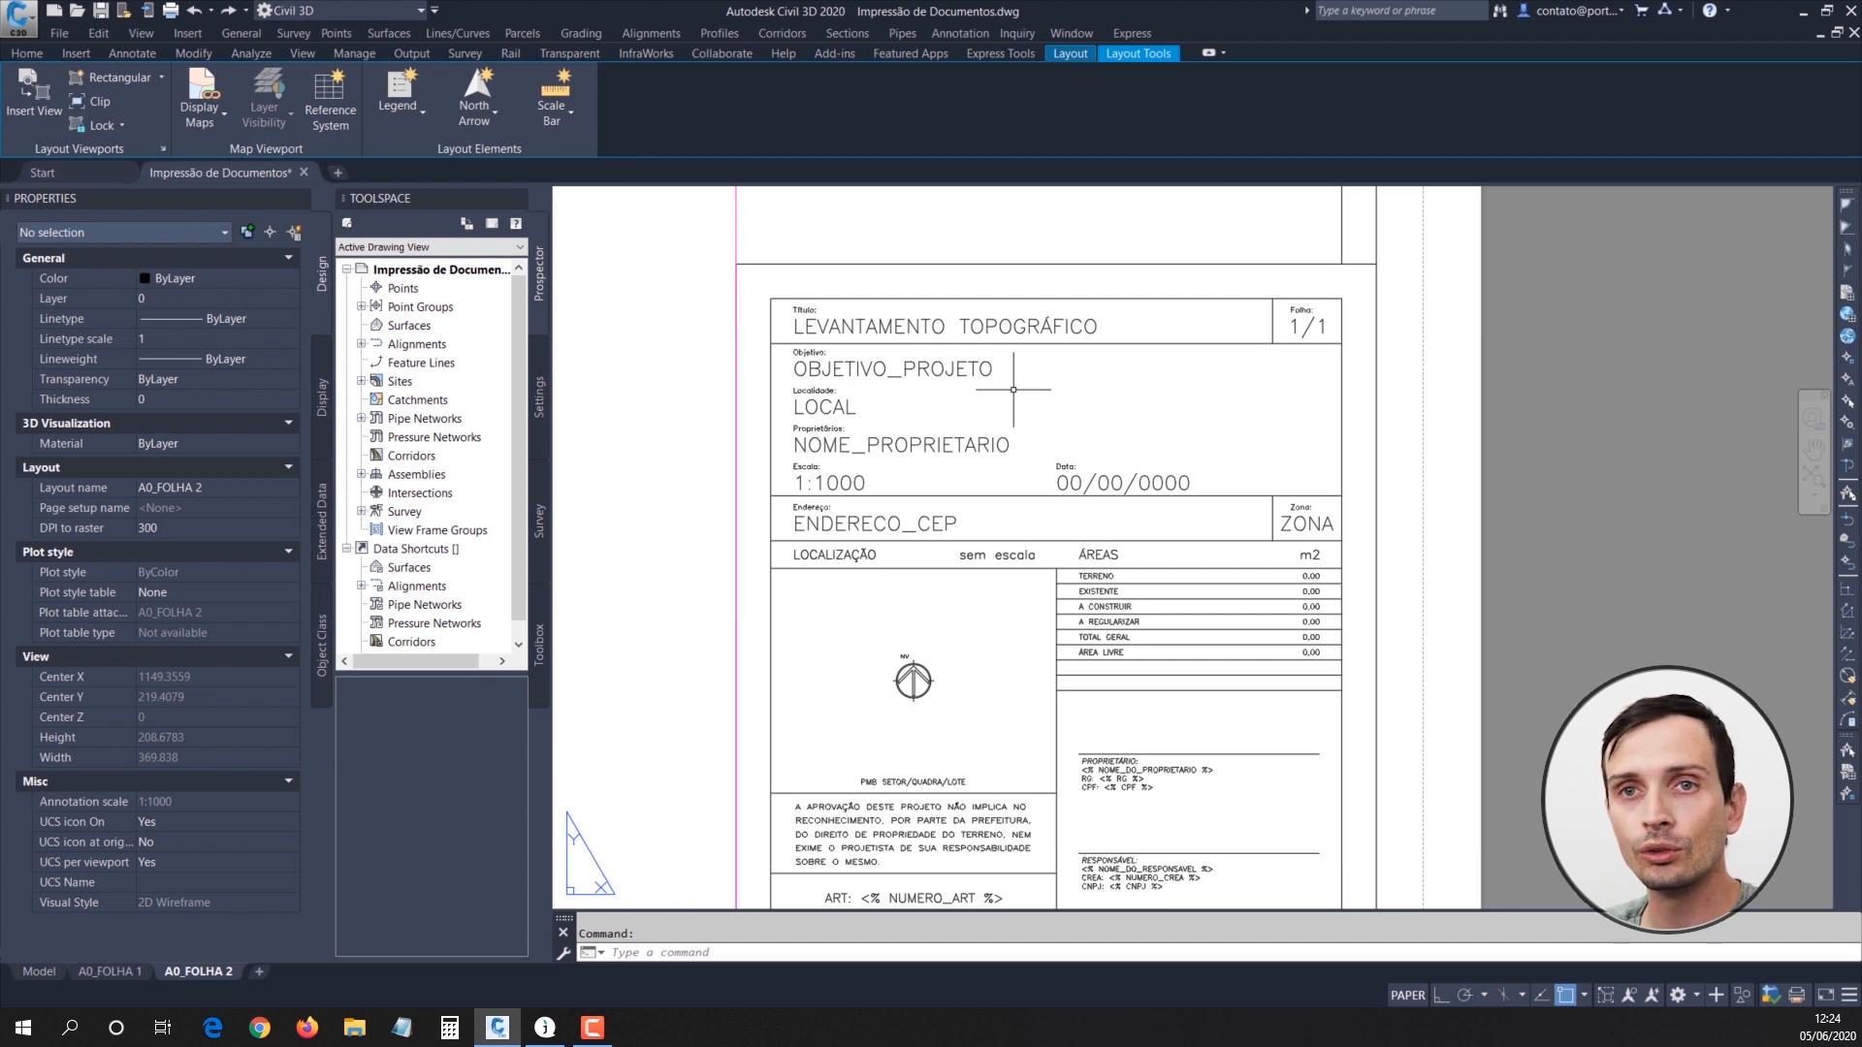
Step: Break the title block apart with BURST, keeping its attribute values as text, and check the resulting texts by selecting them
text(BURST)
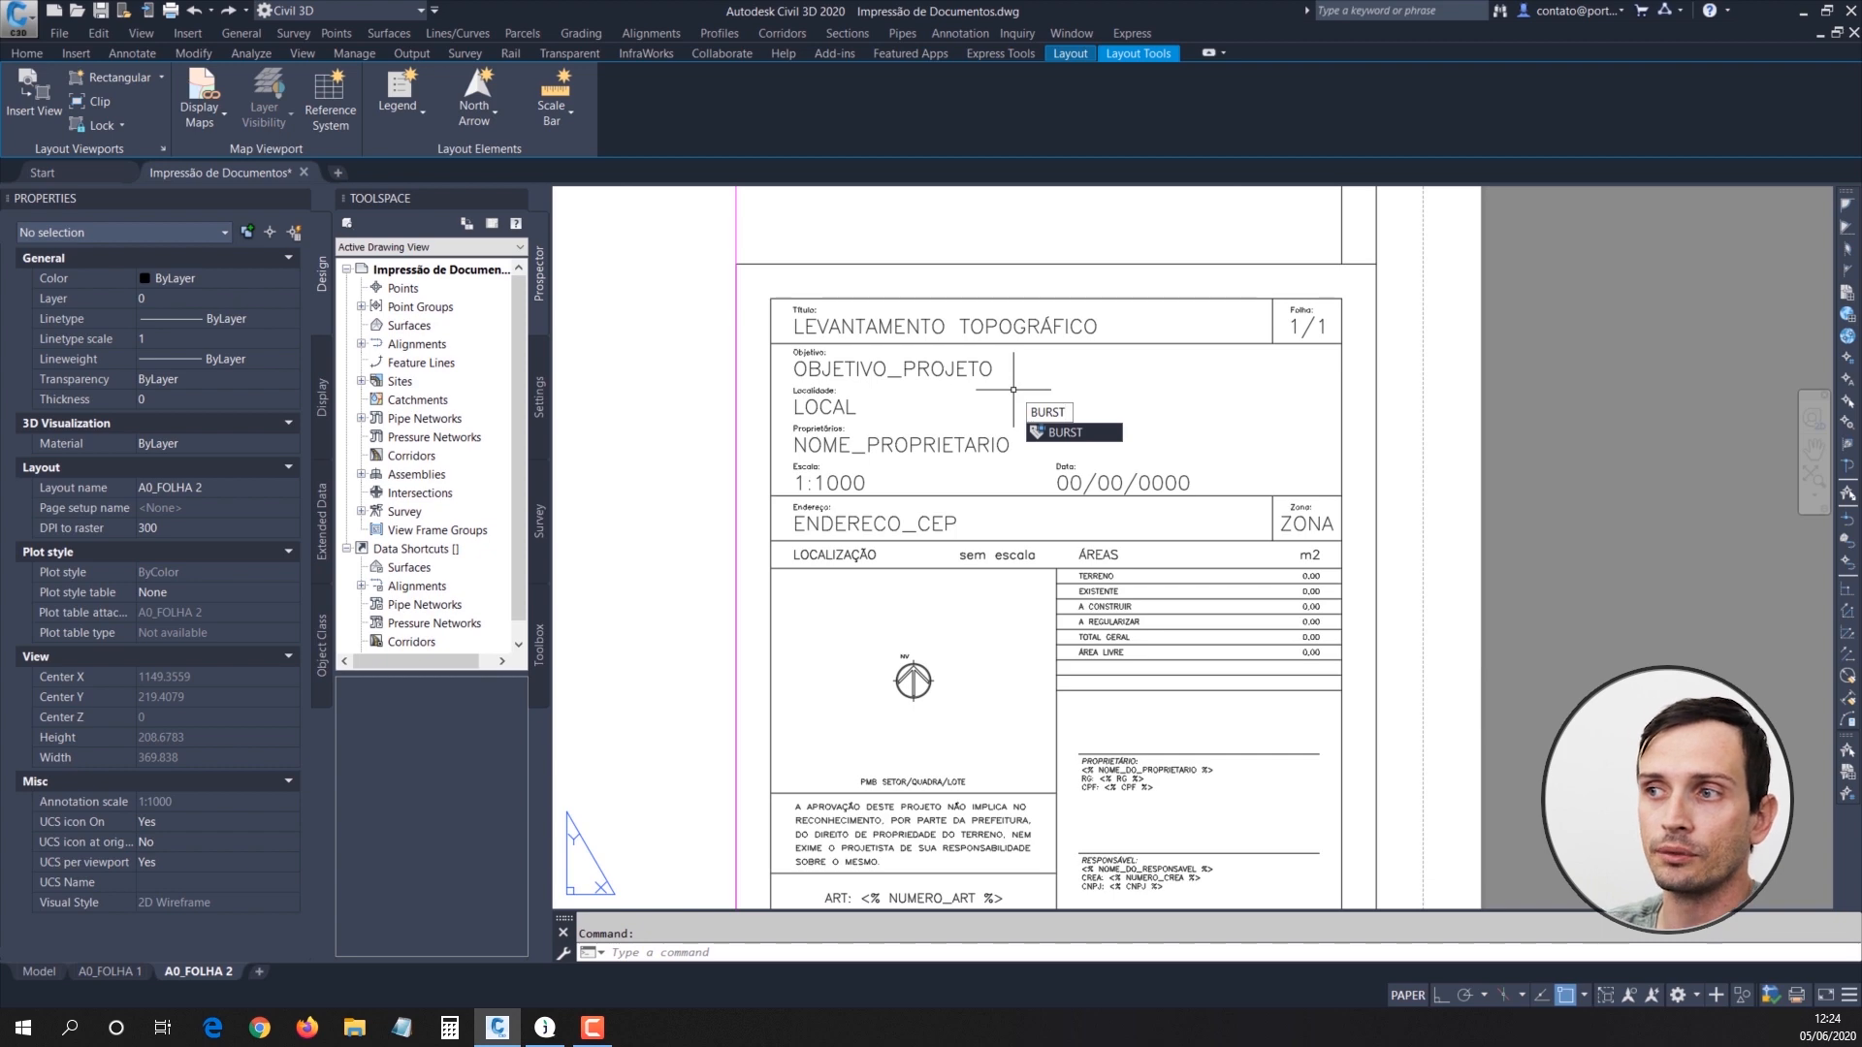
key(Return)
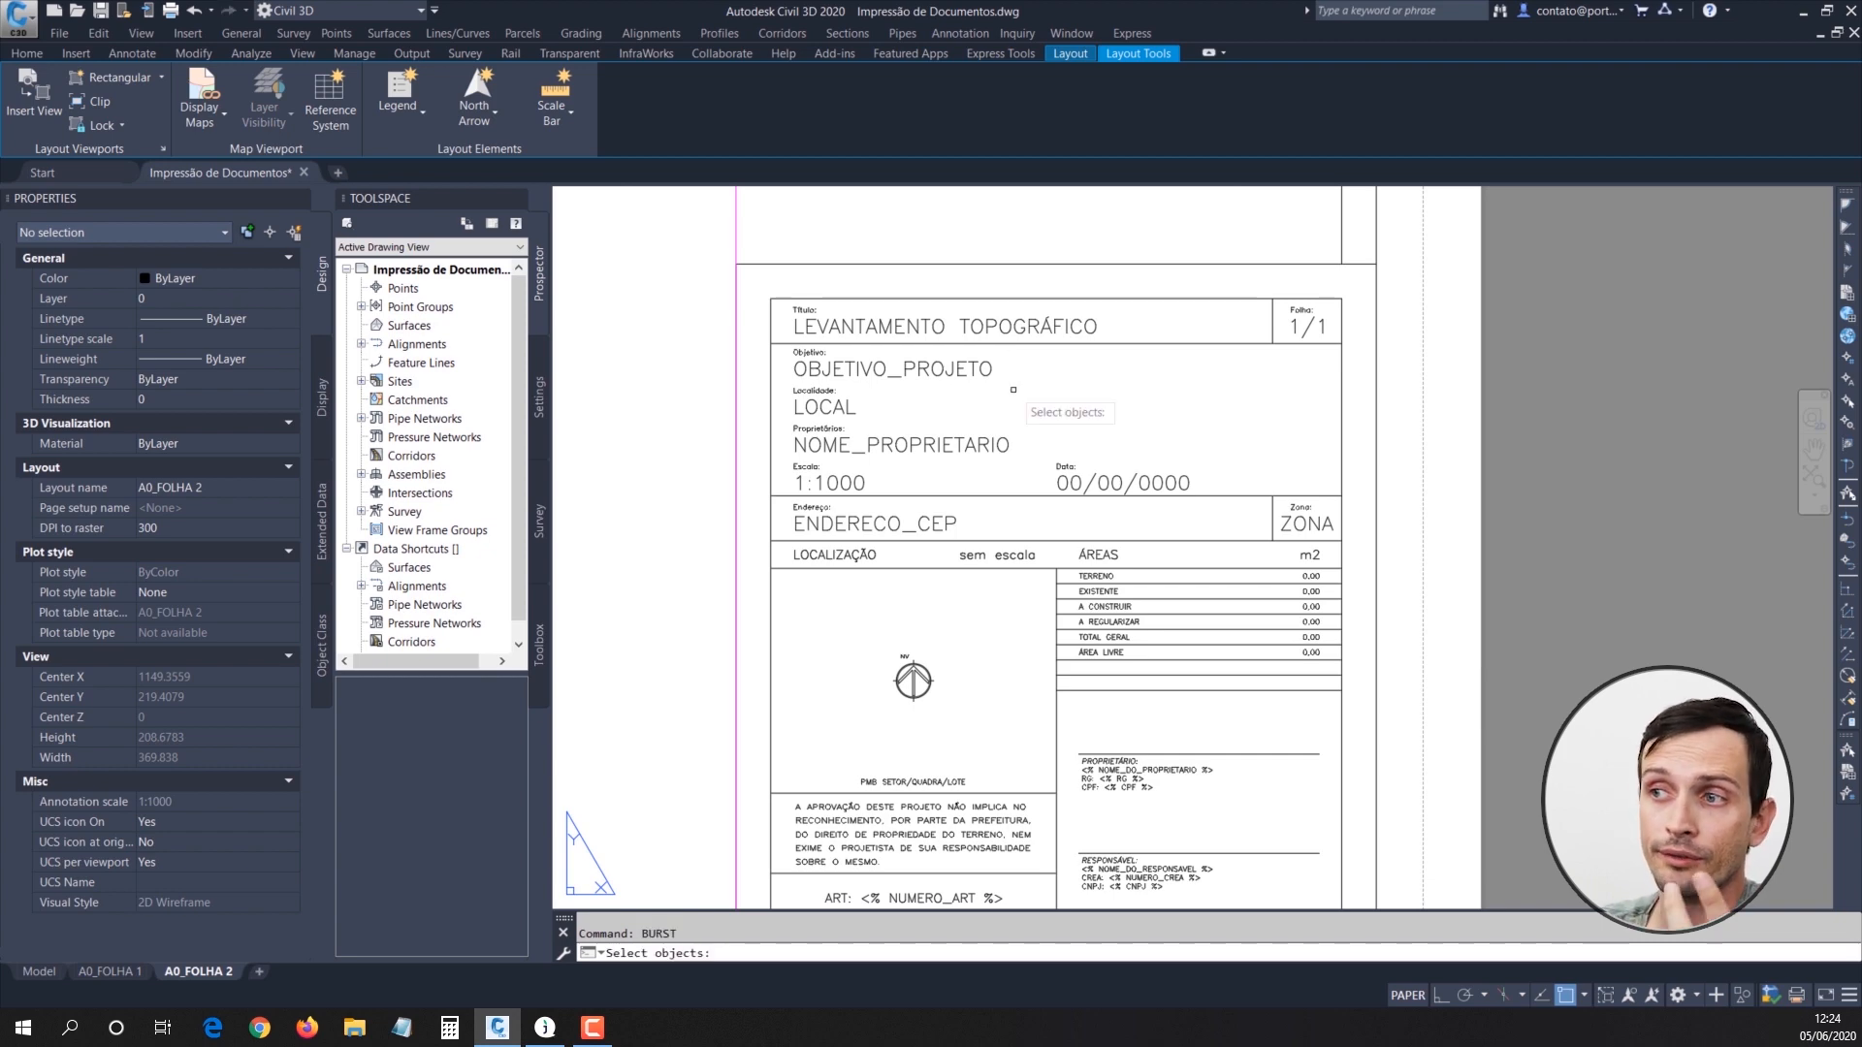
click(982, 282)
click(921, 462)
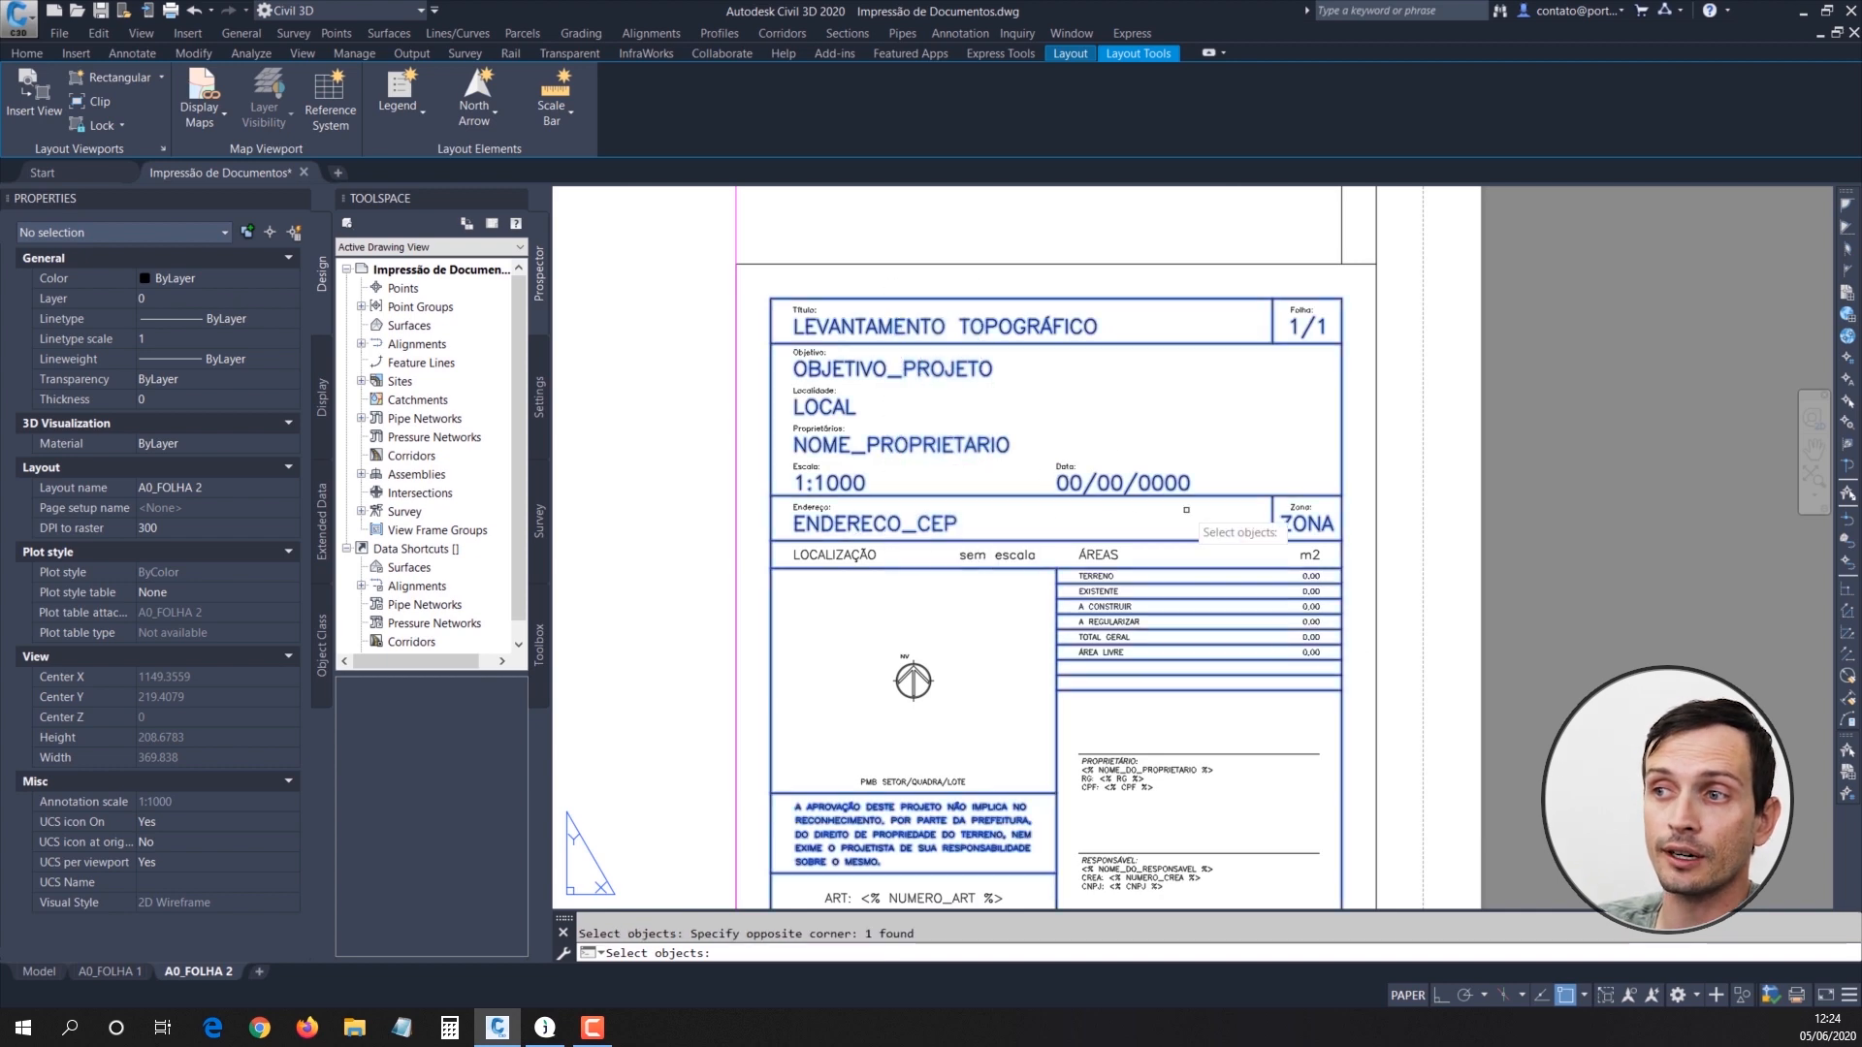
key(Return)
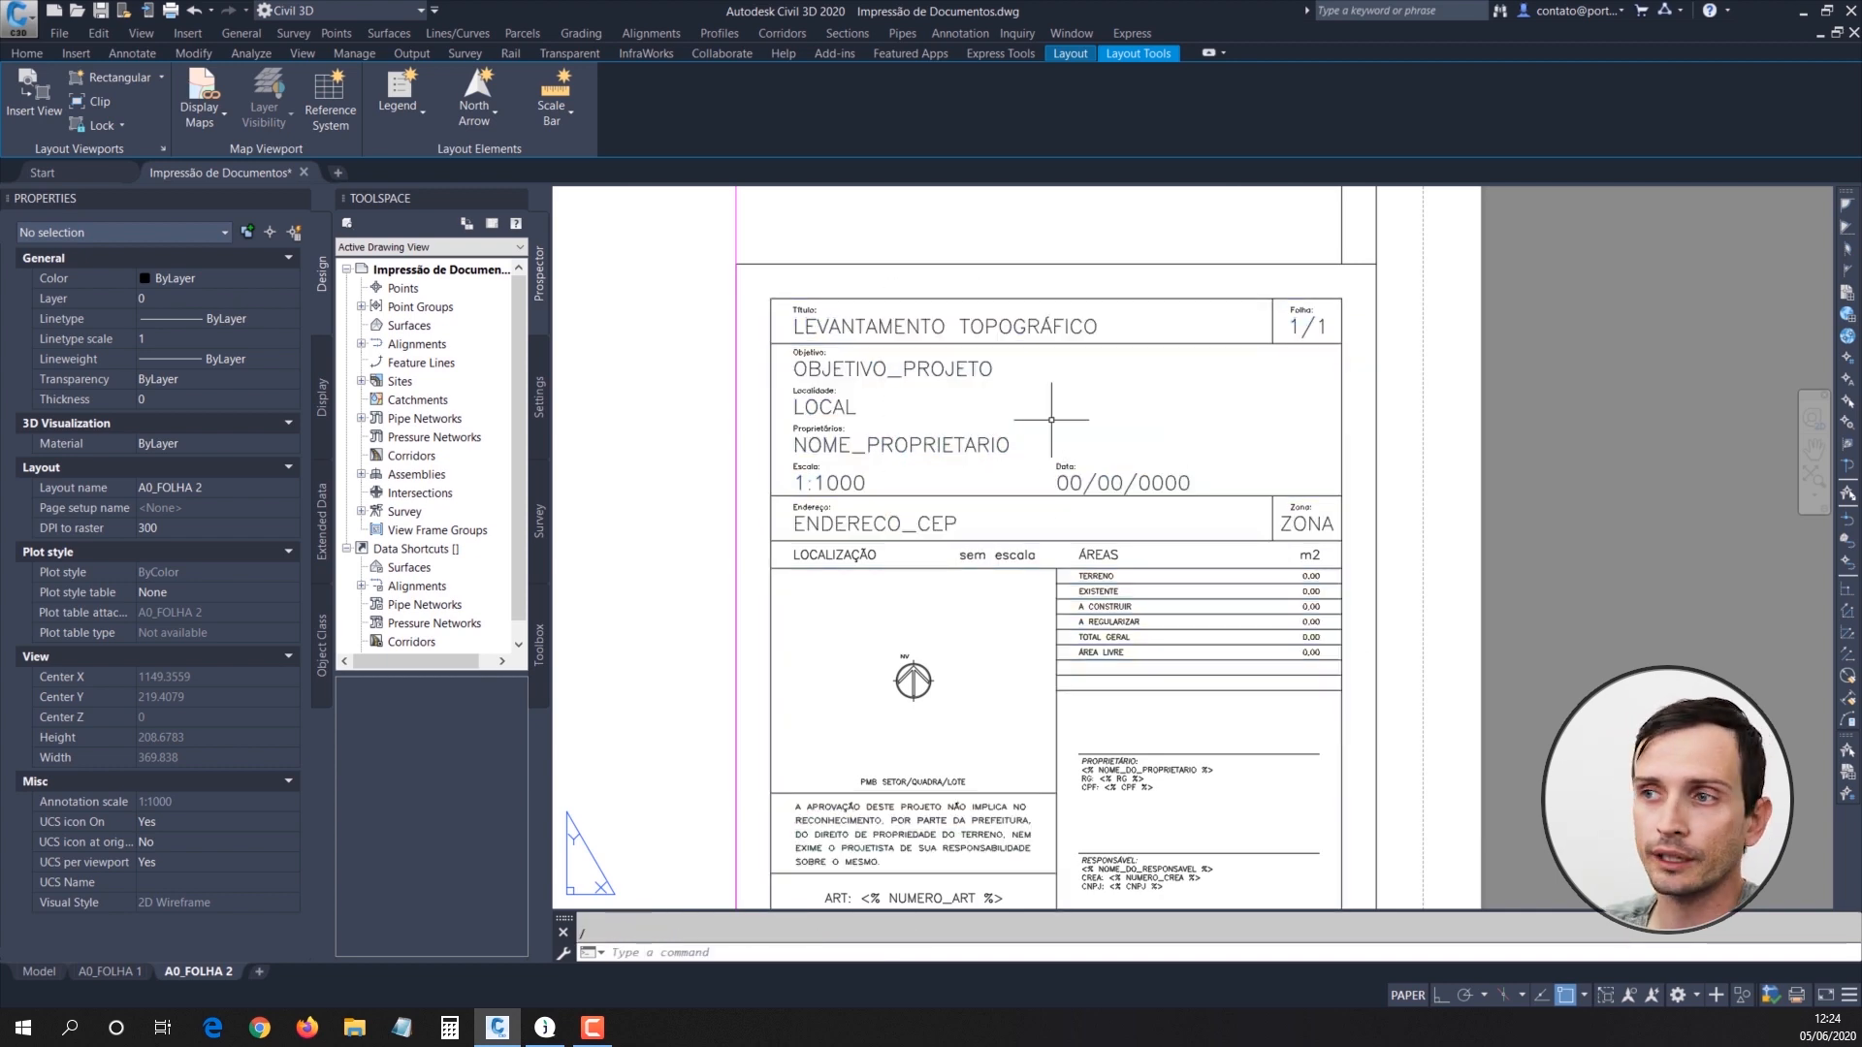
click(894, 301)
click(872, 461)
key(Escape)
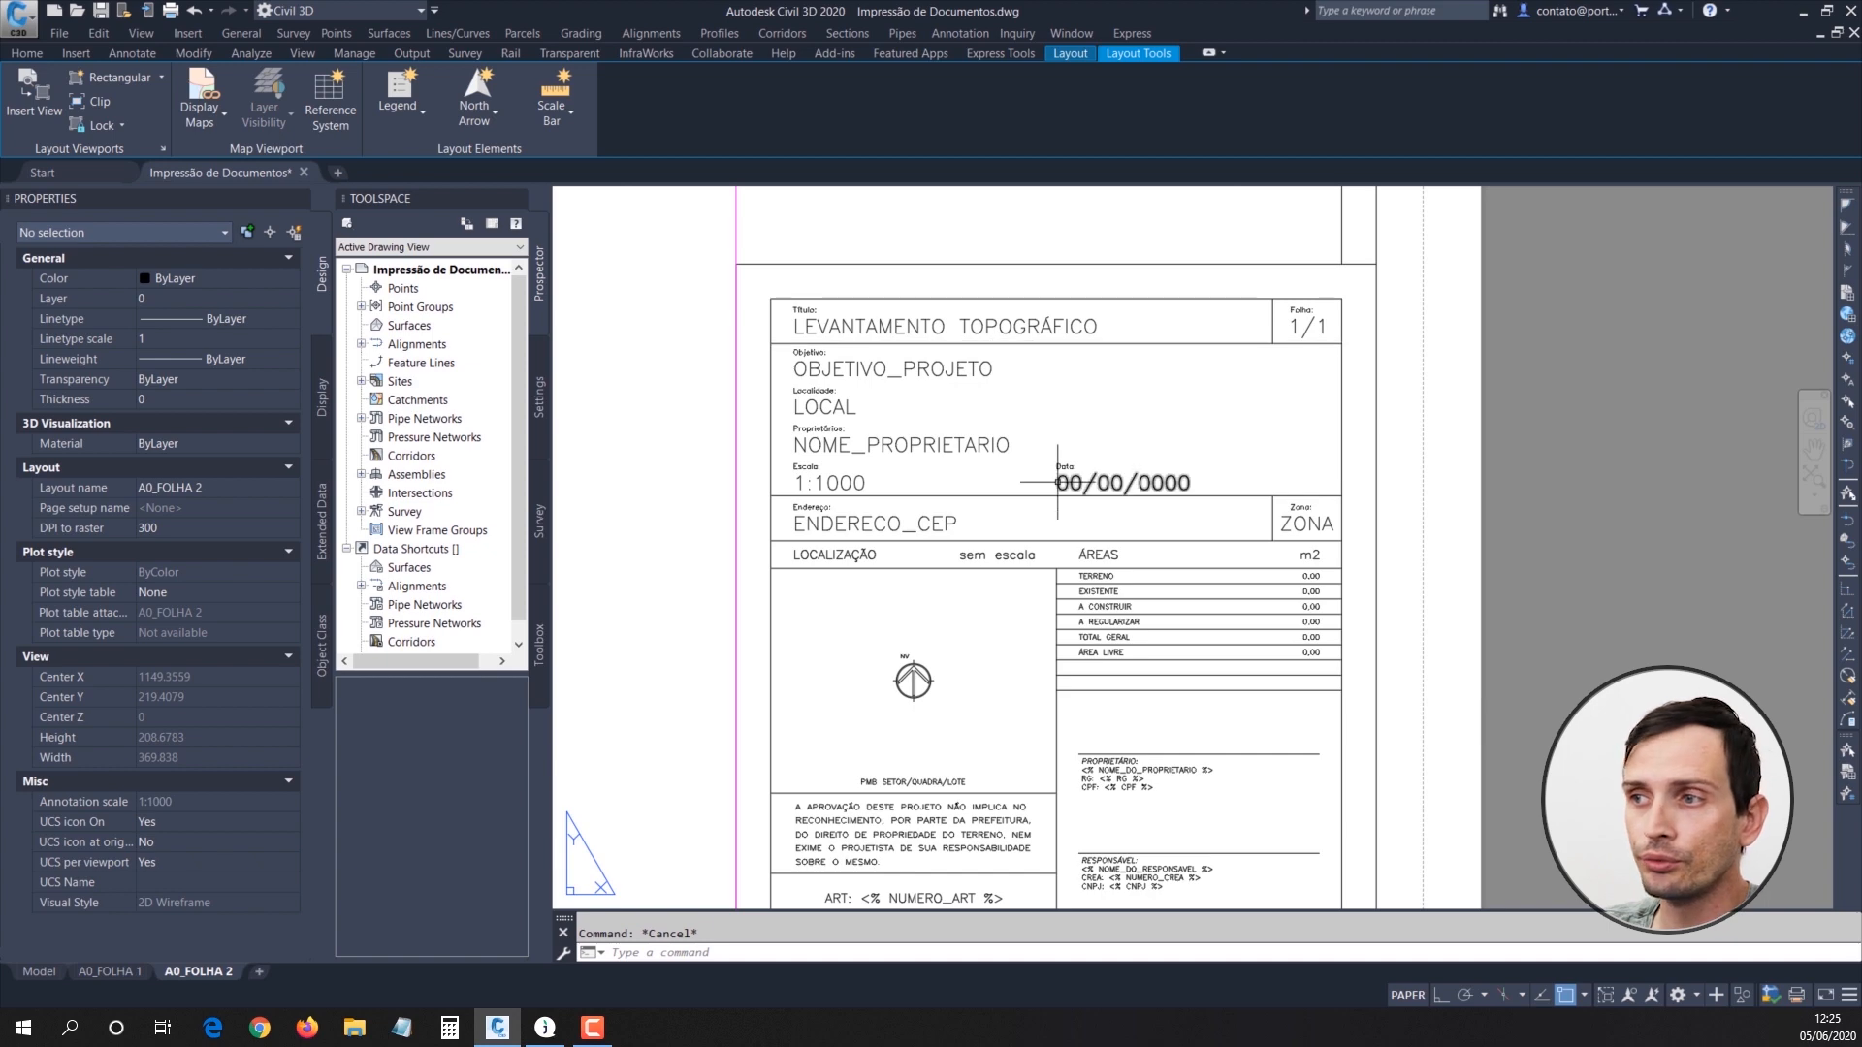
Step: Turn off the P-VIEW layer by picking the viewport border on A0_FOLHA 2
scroll(1057, 482, down, 4)
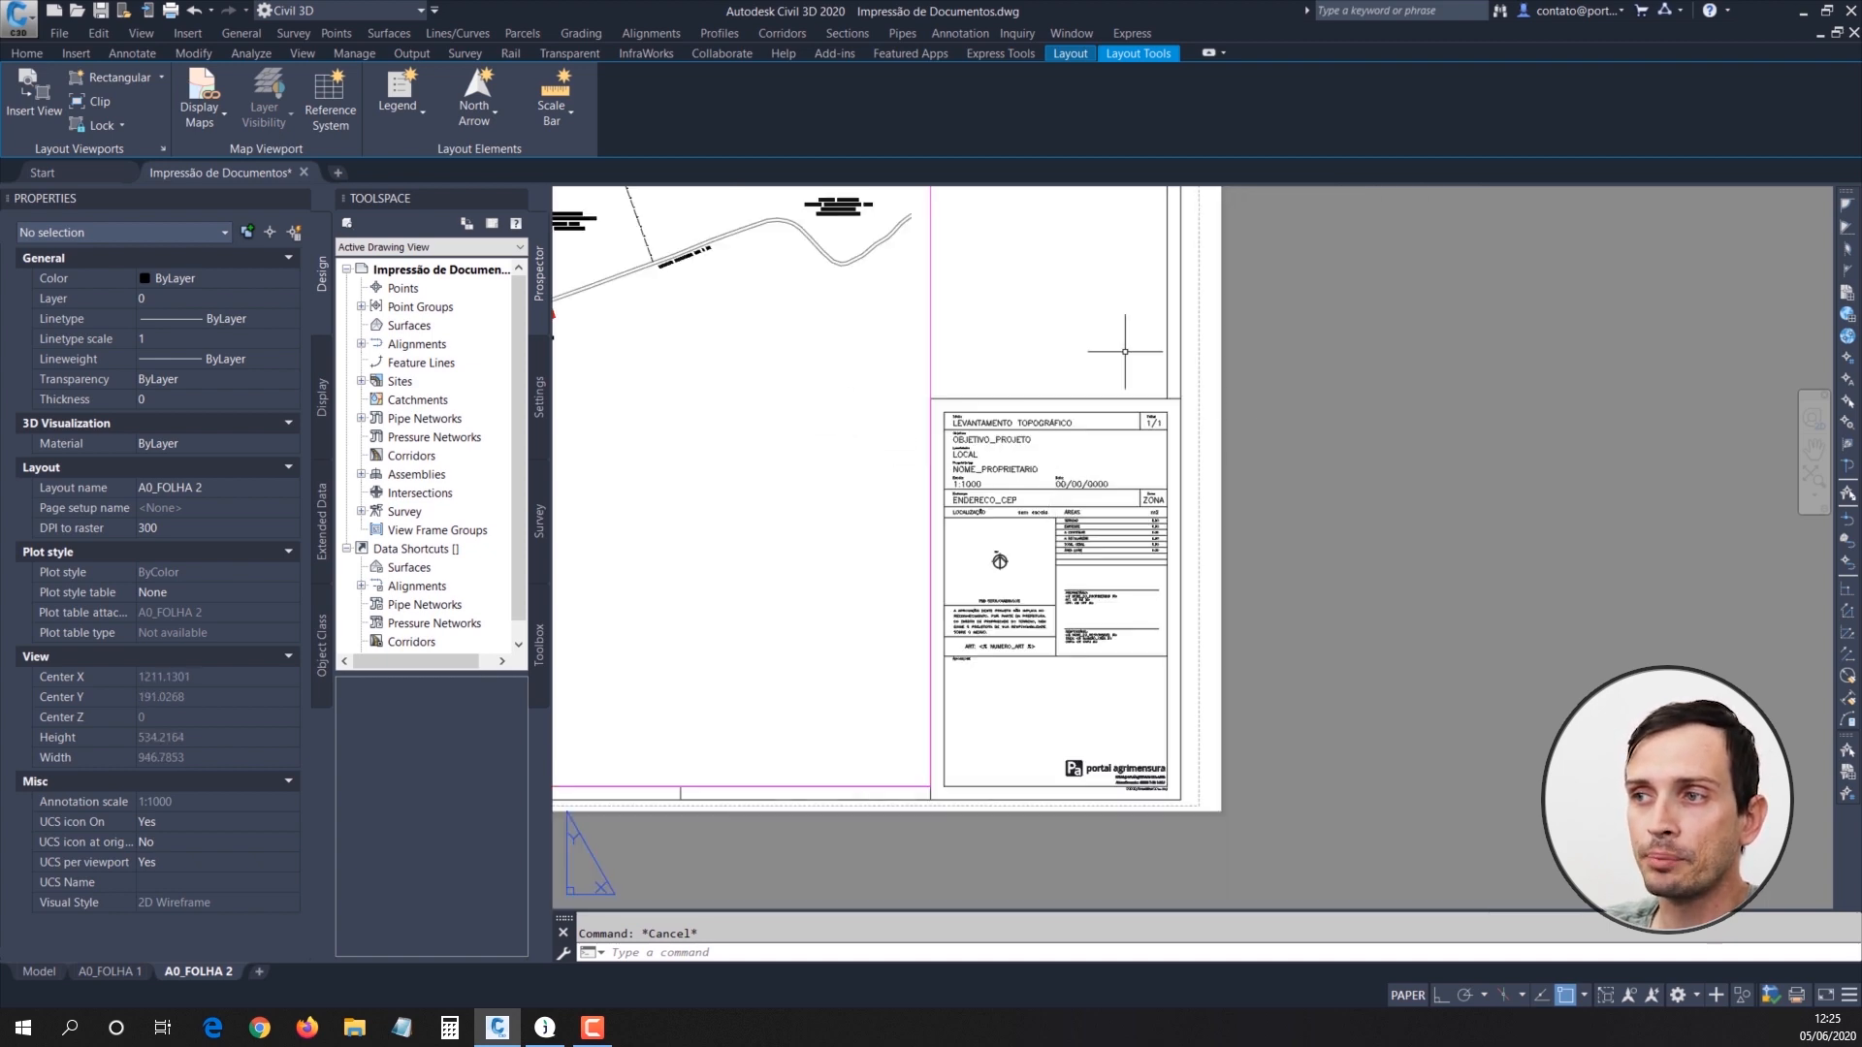
middle_drag(1125, 351, 1184, 403)
scroll(1075, 518, down, 1)
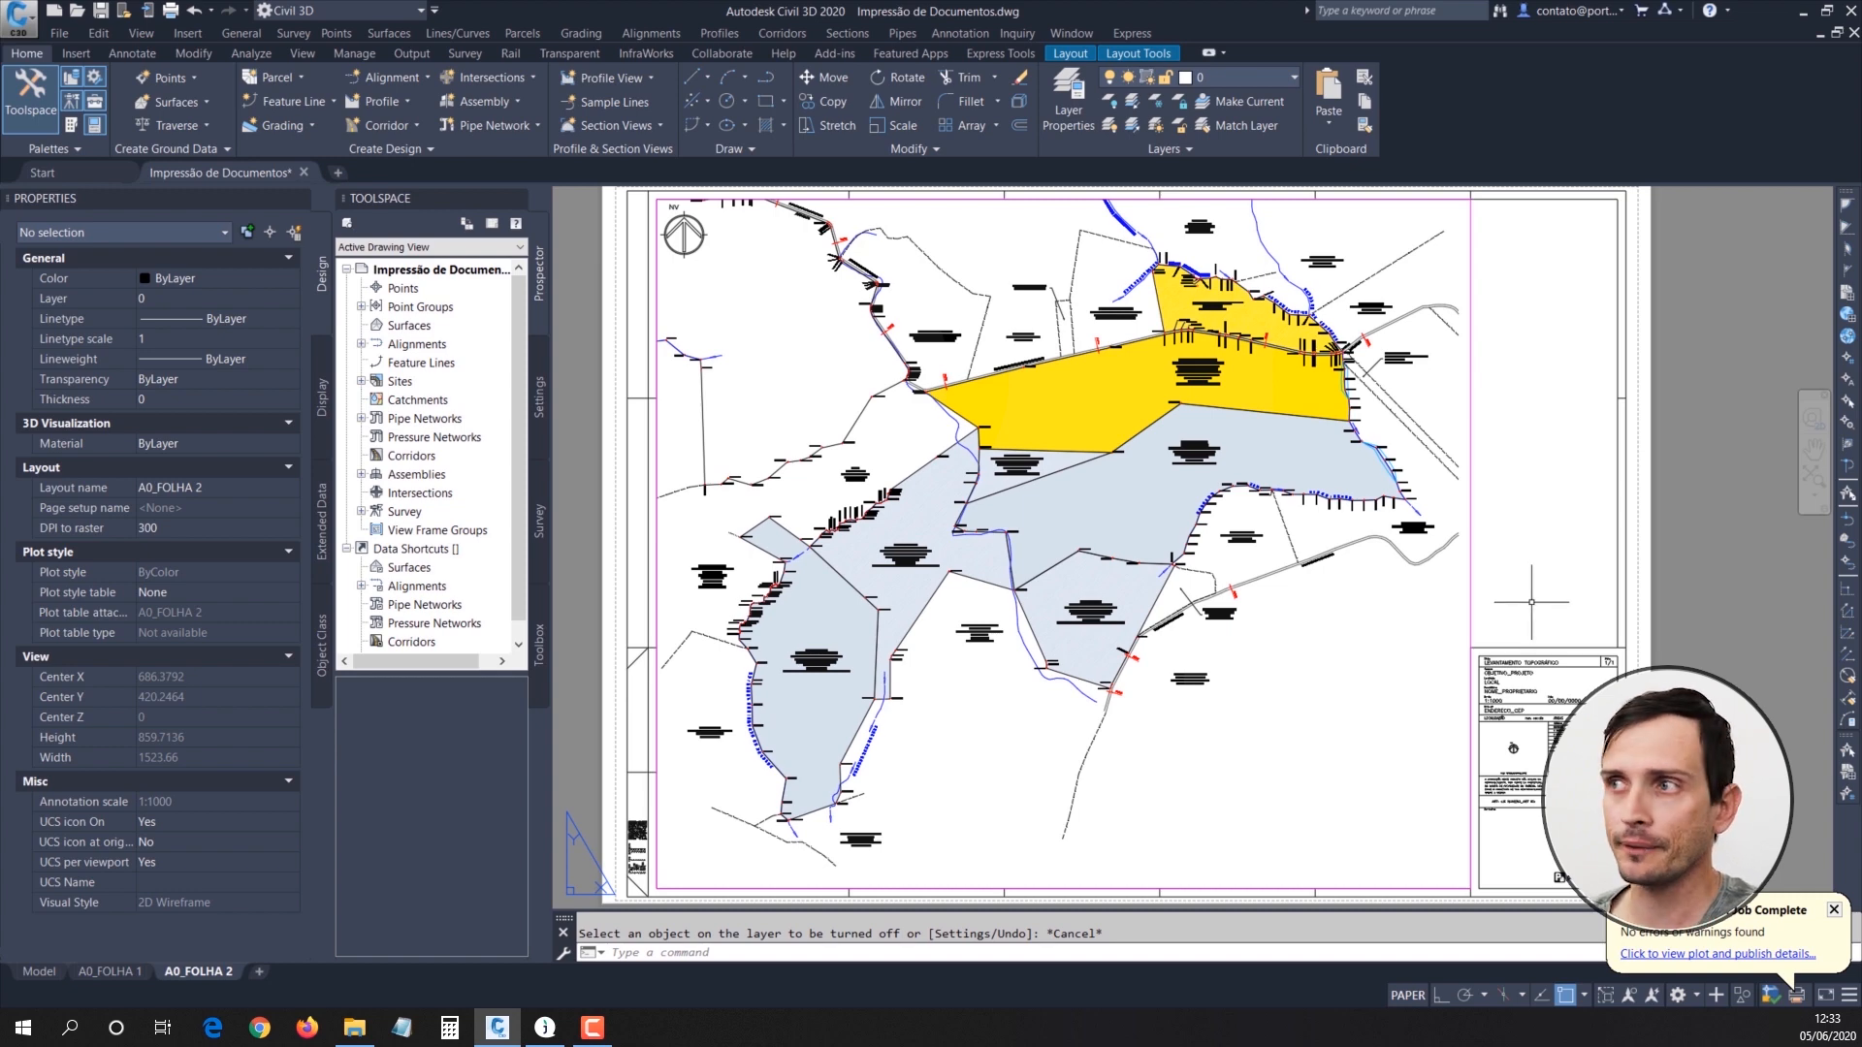
click(1471, 401)
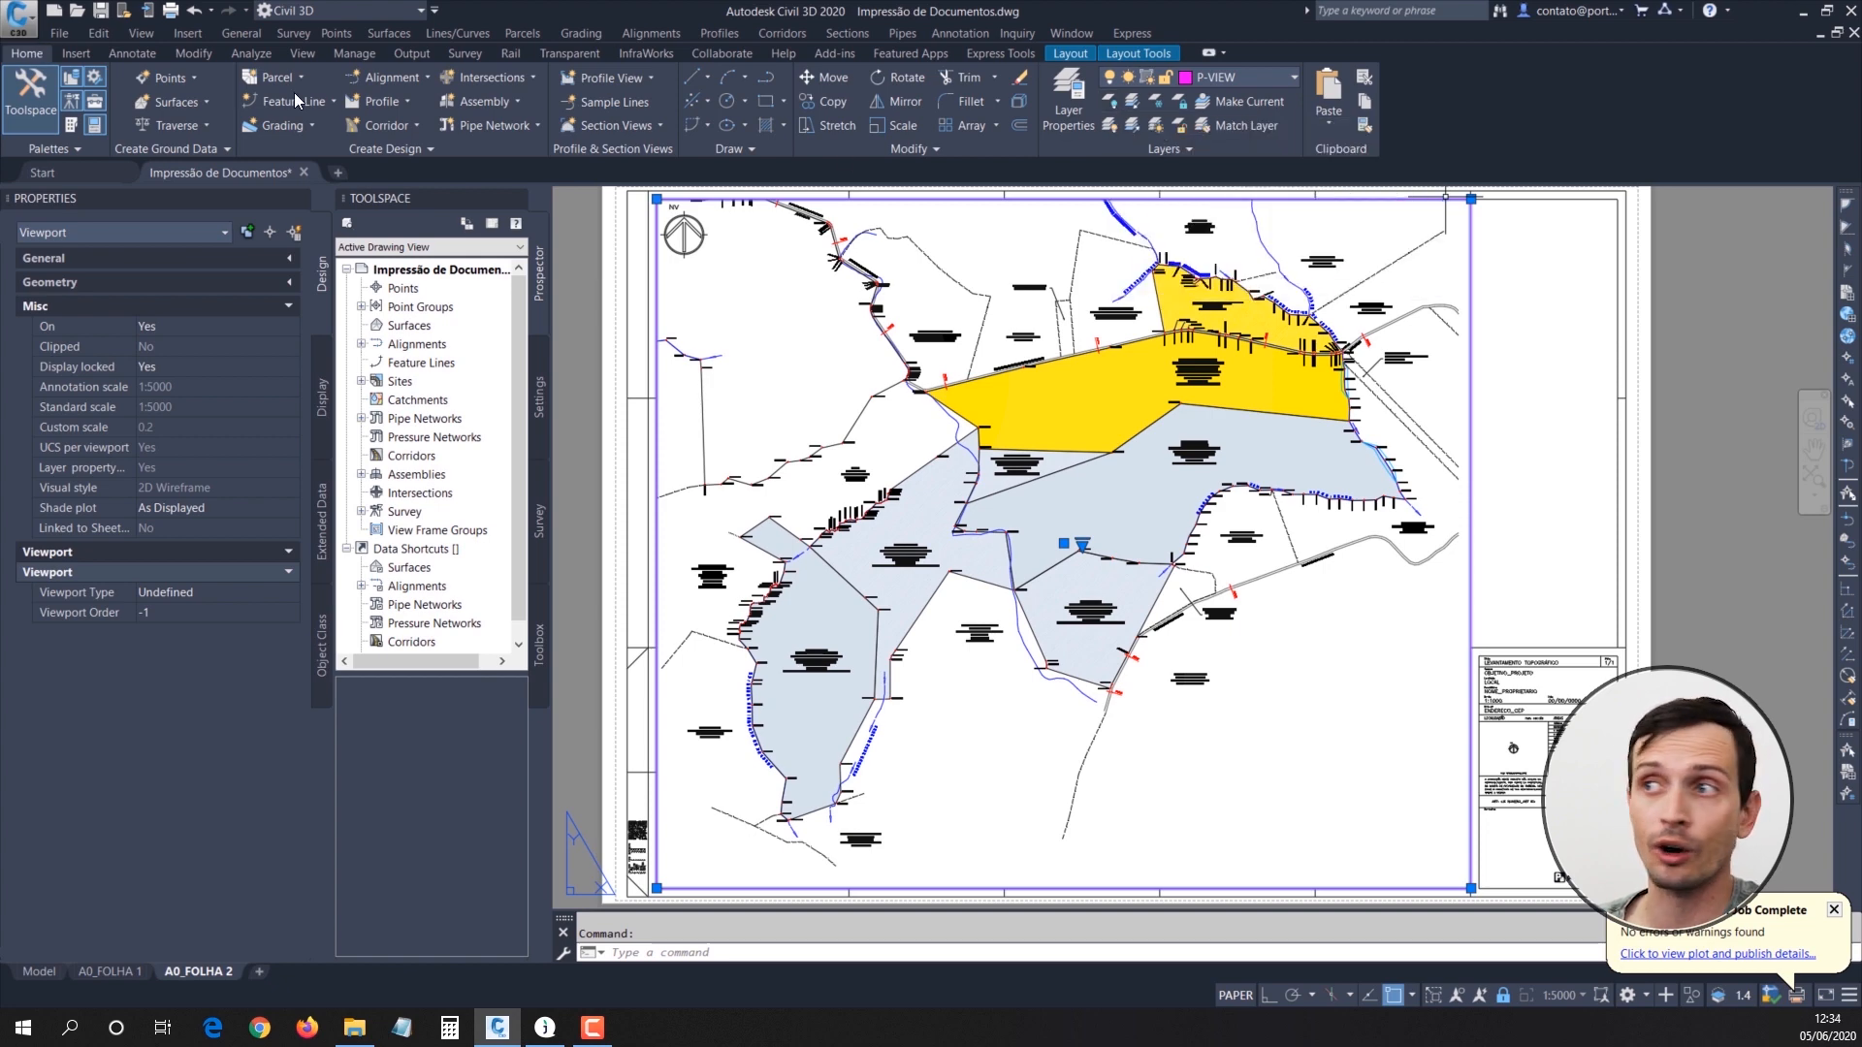
click(1110, 101)
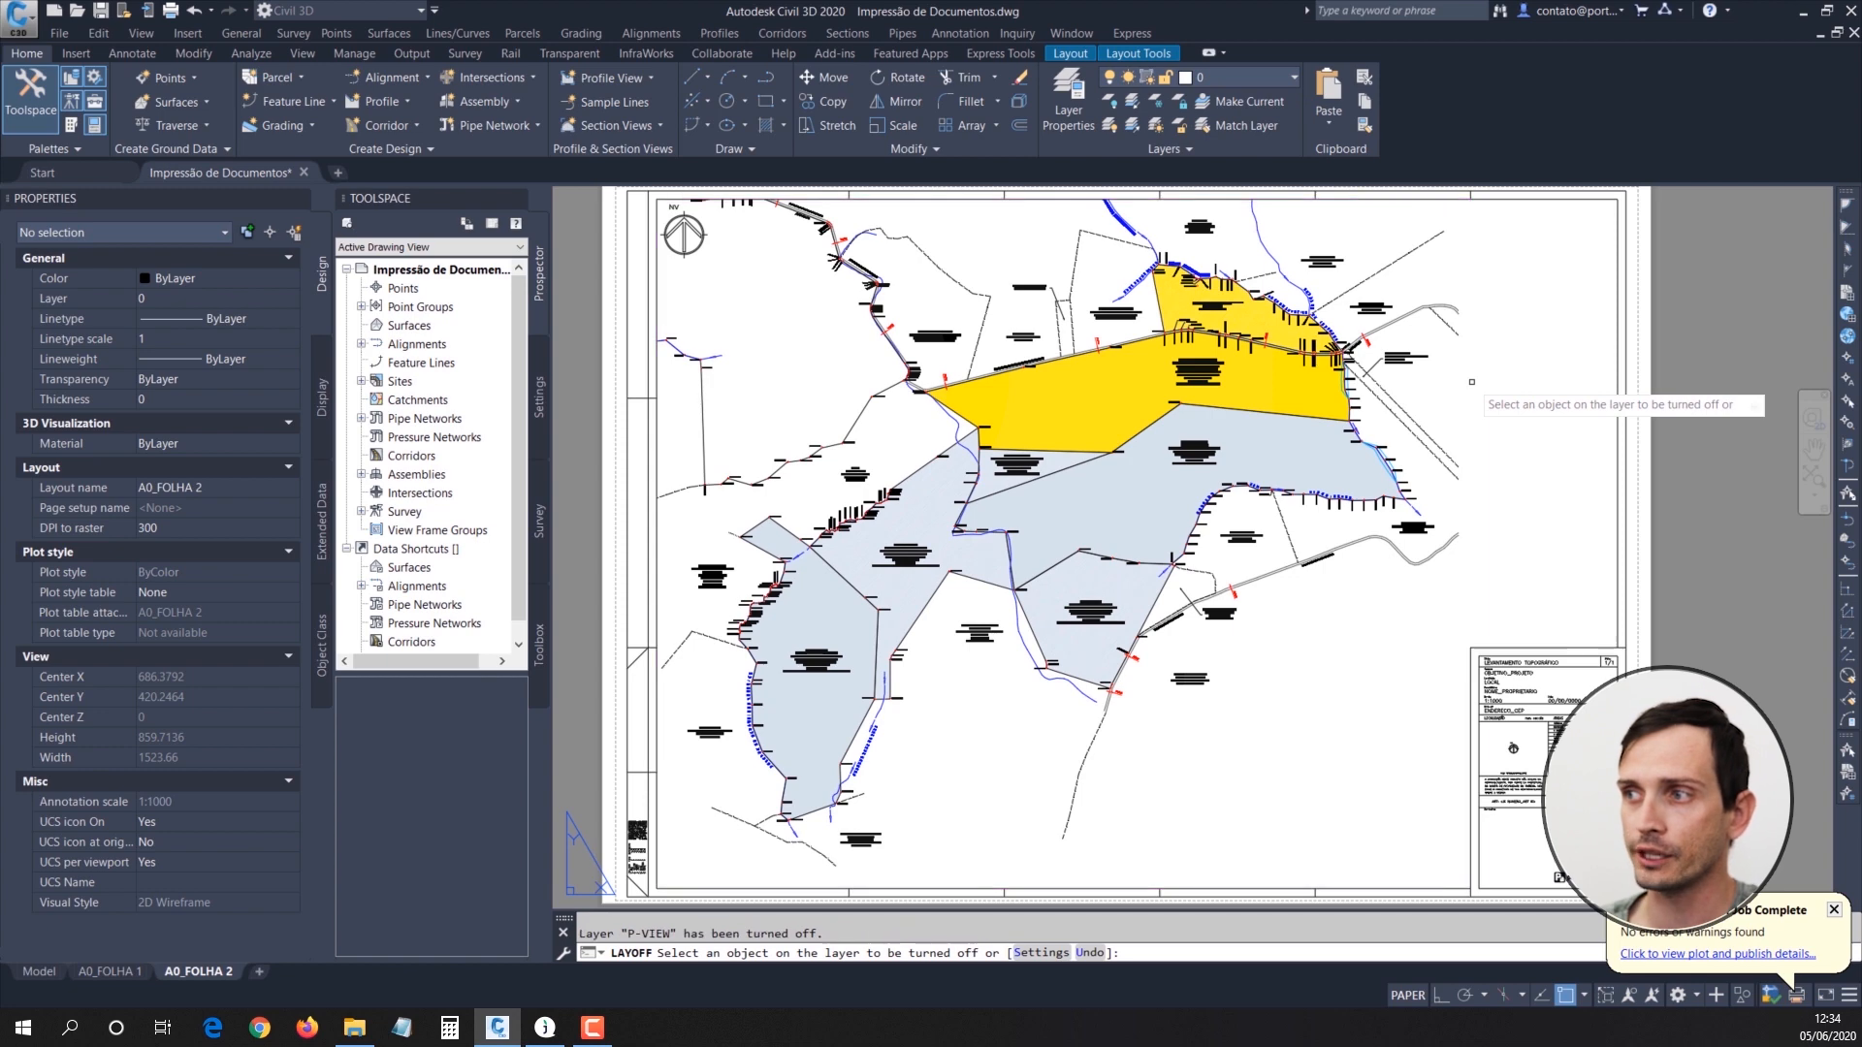
key(Escape)
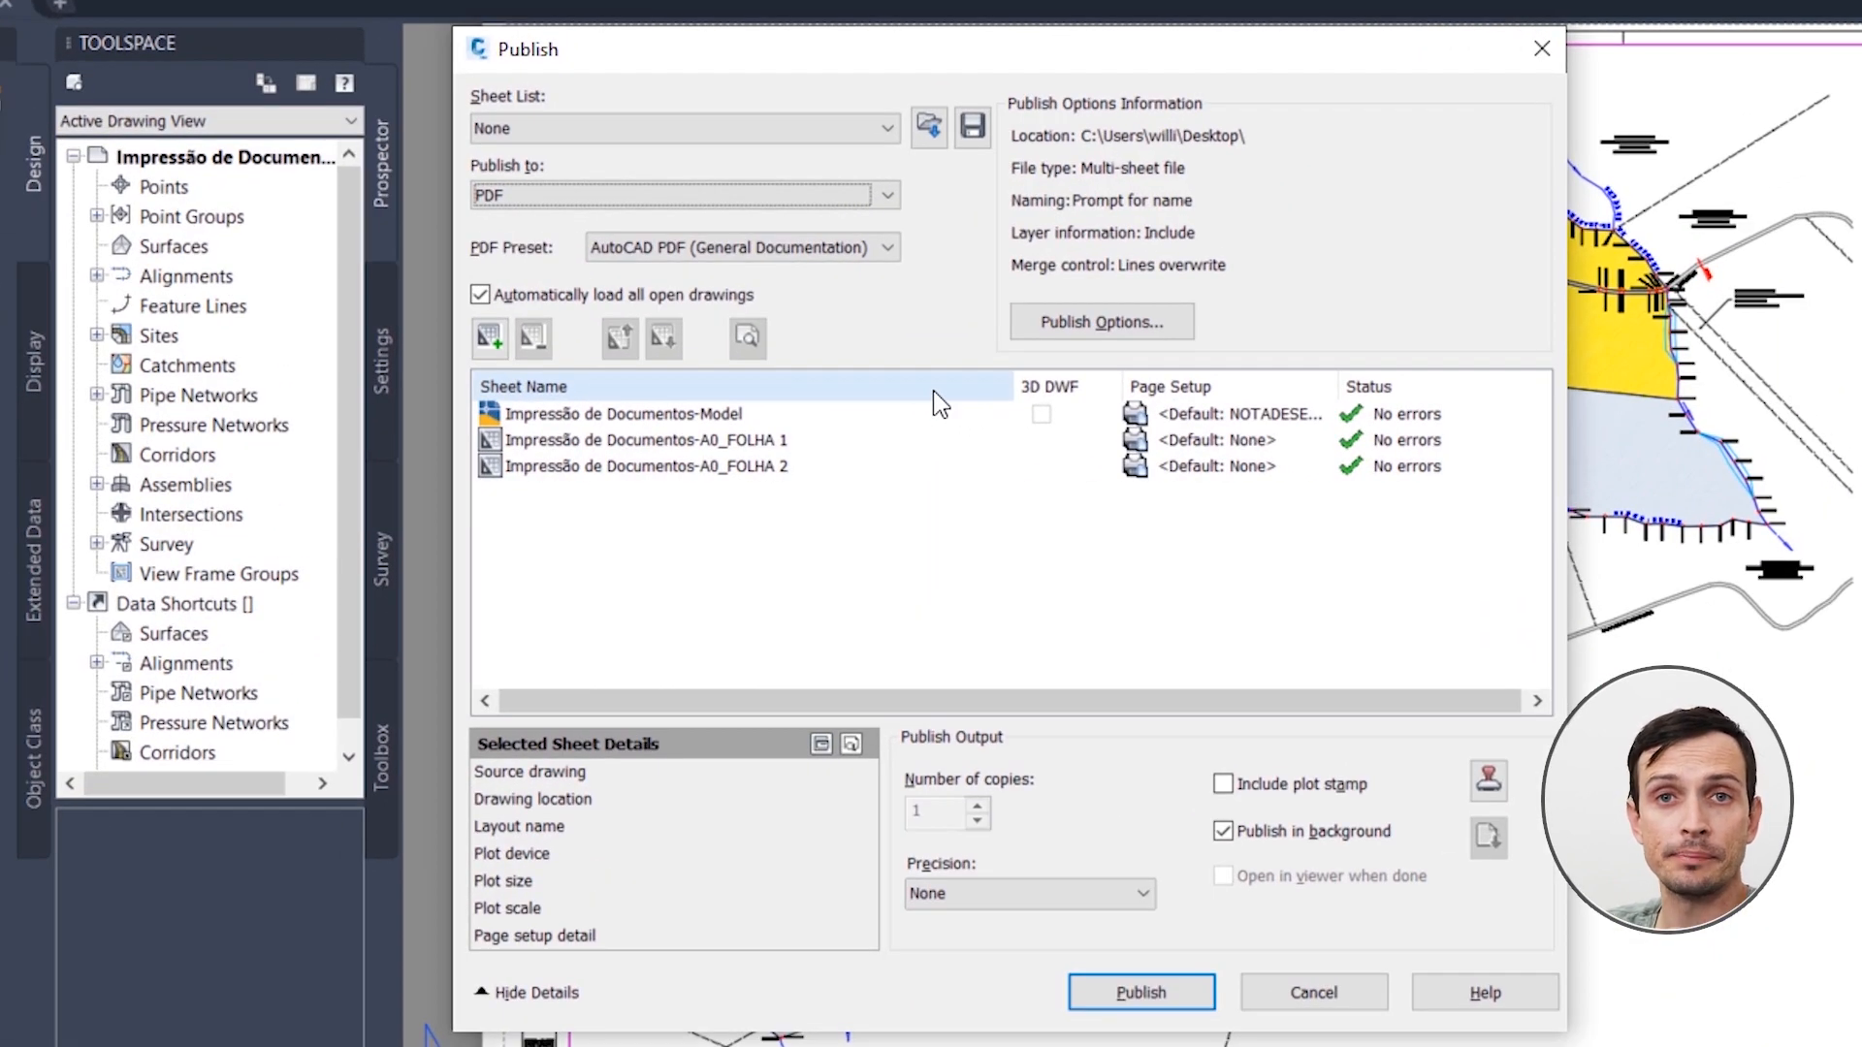
Step: Choose PDF as the publish format and accept the PDF publish options with 1200 dpi vector and 400 dpi raster image quality
click(622, 202)
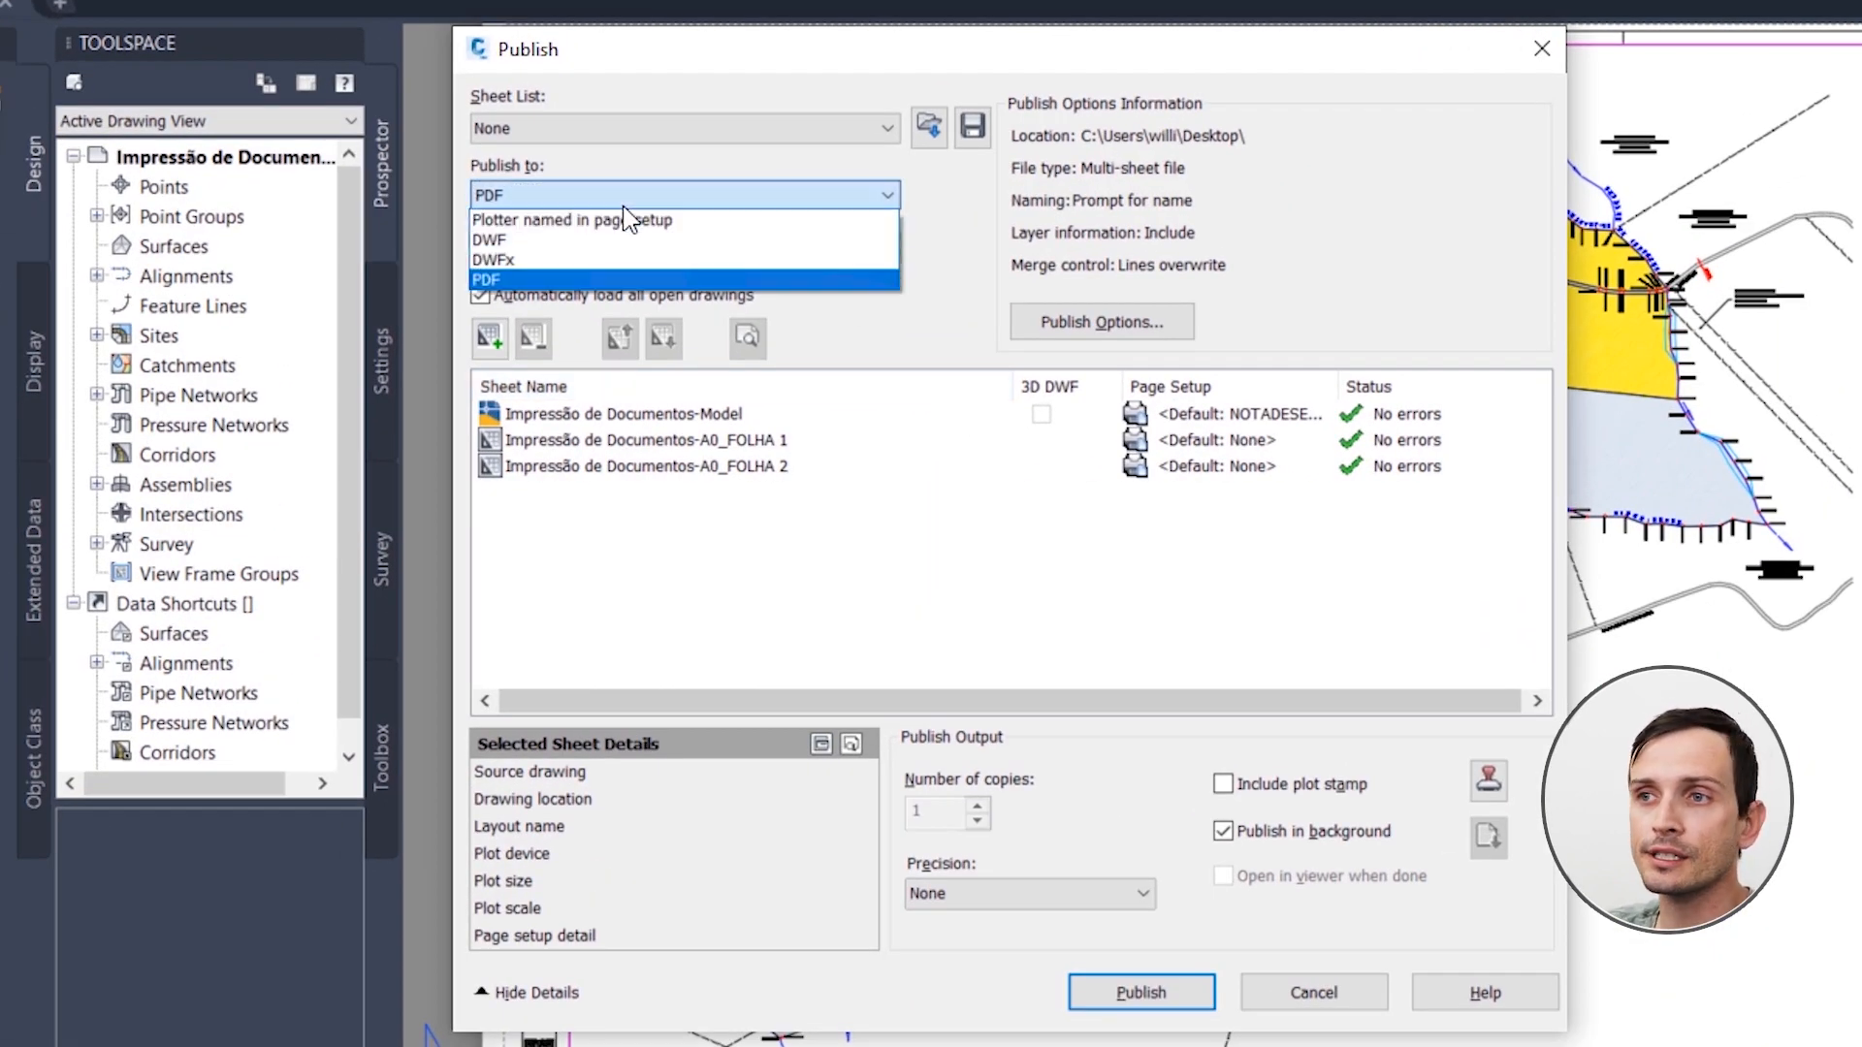
click(557, 280)
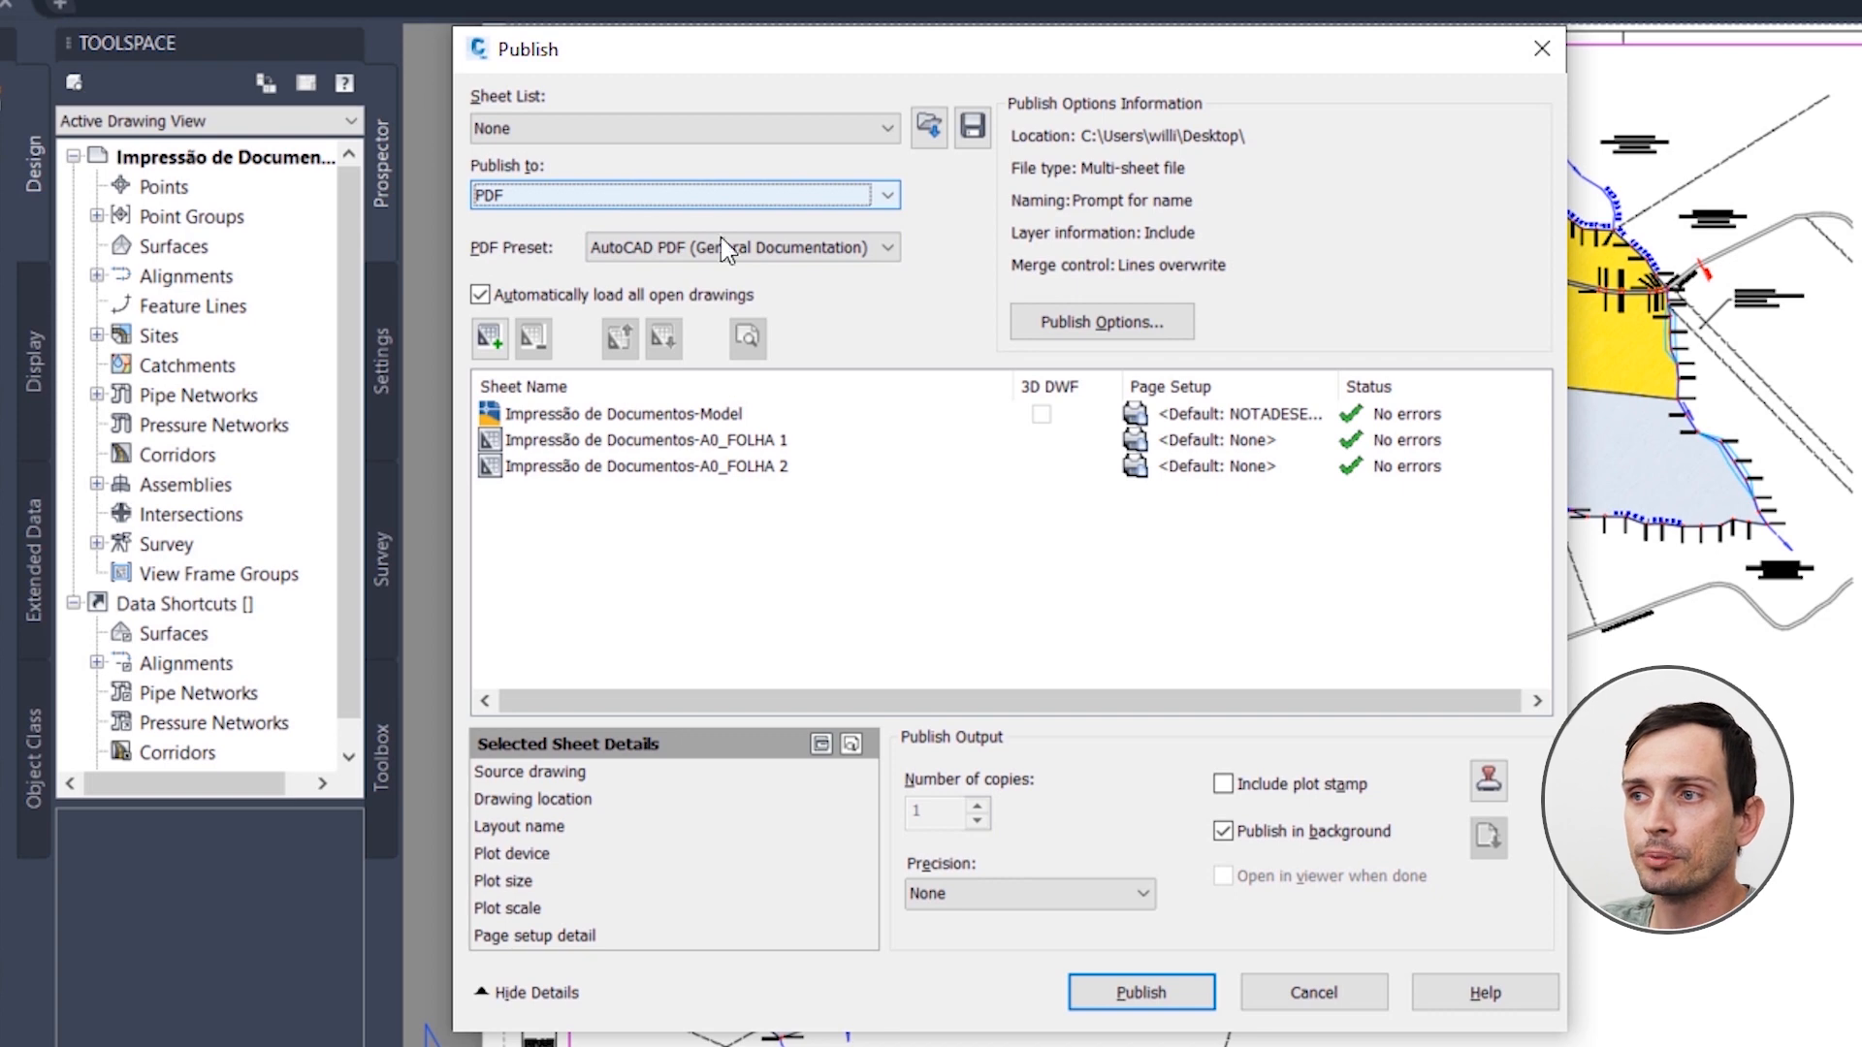
click(1101, 334)
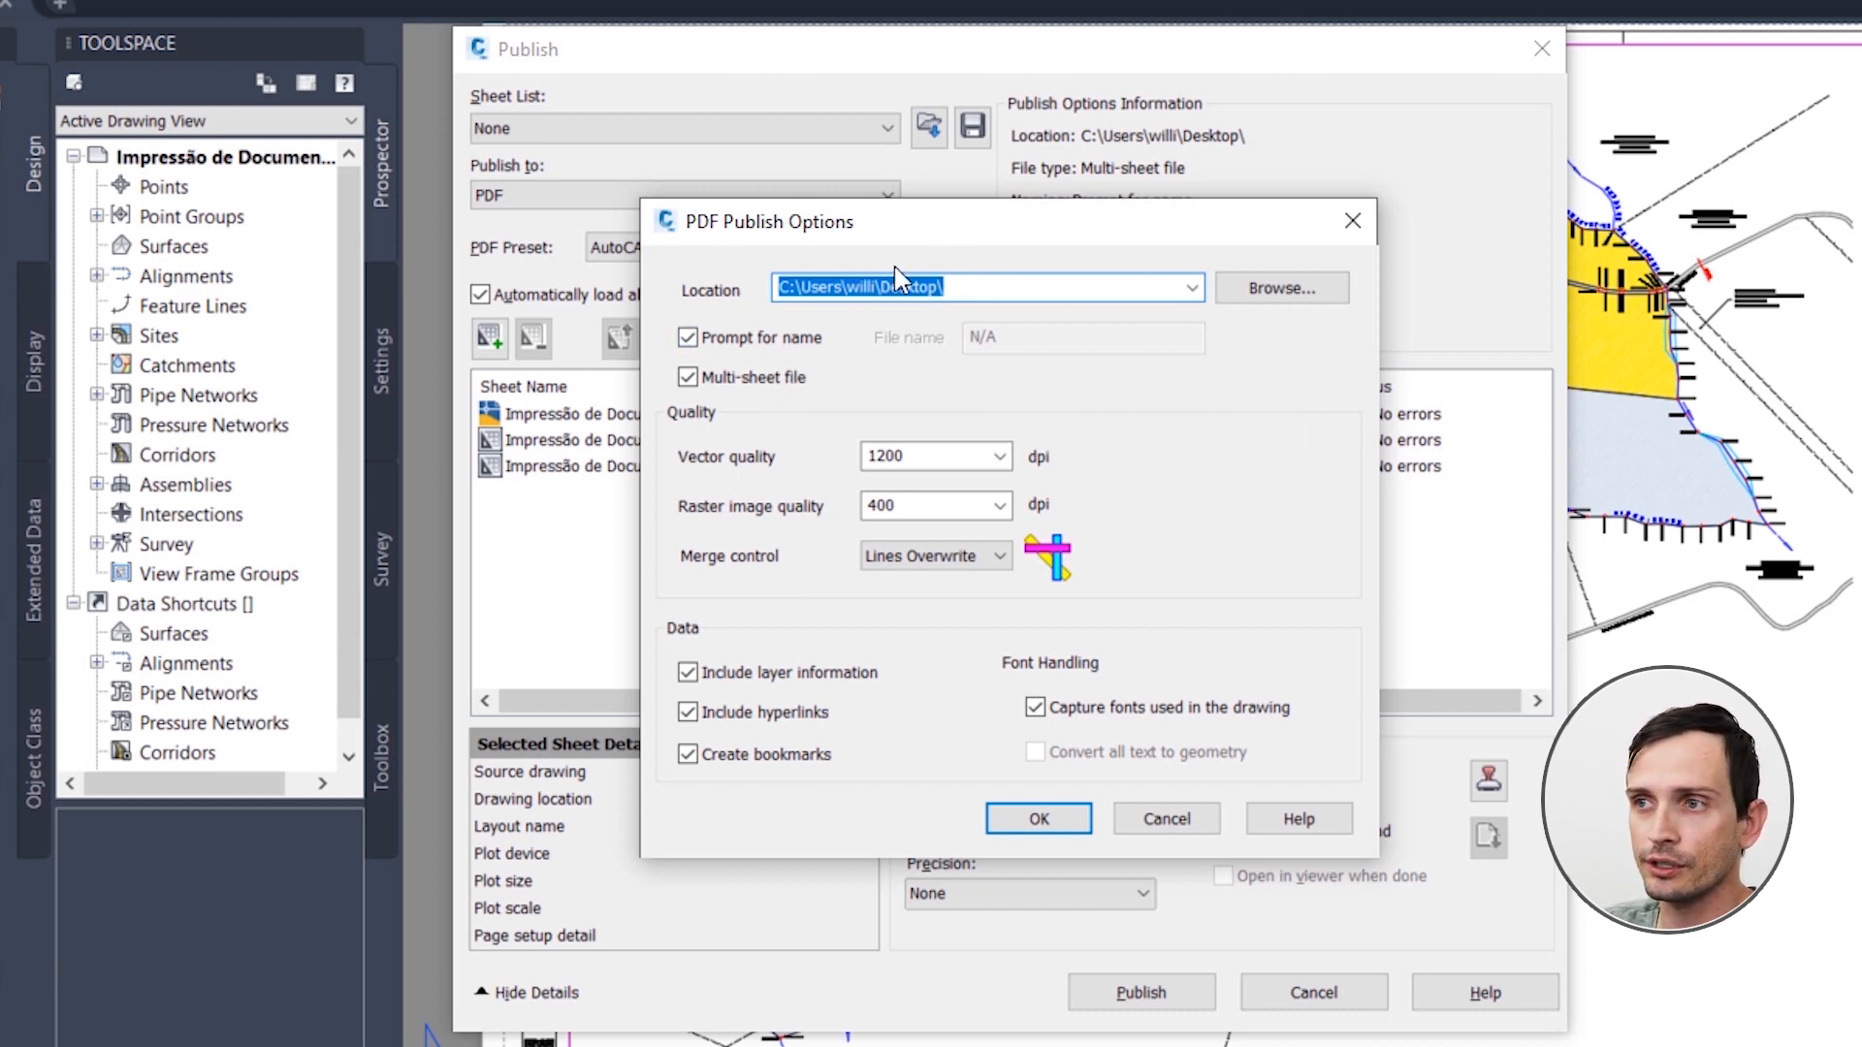
drag(795, 287, 970, 287)
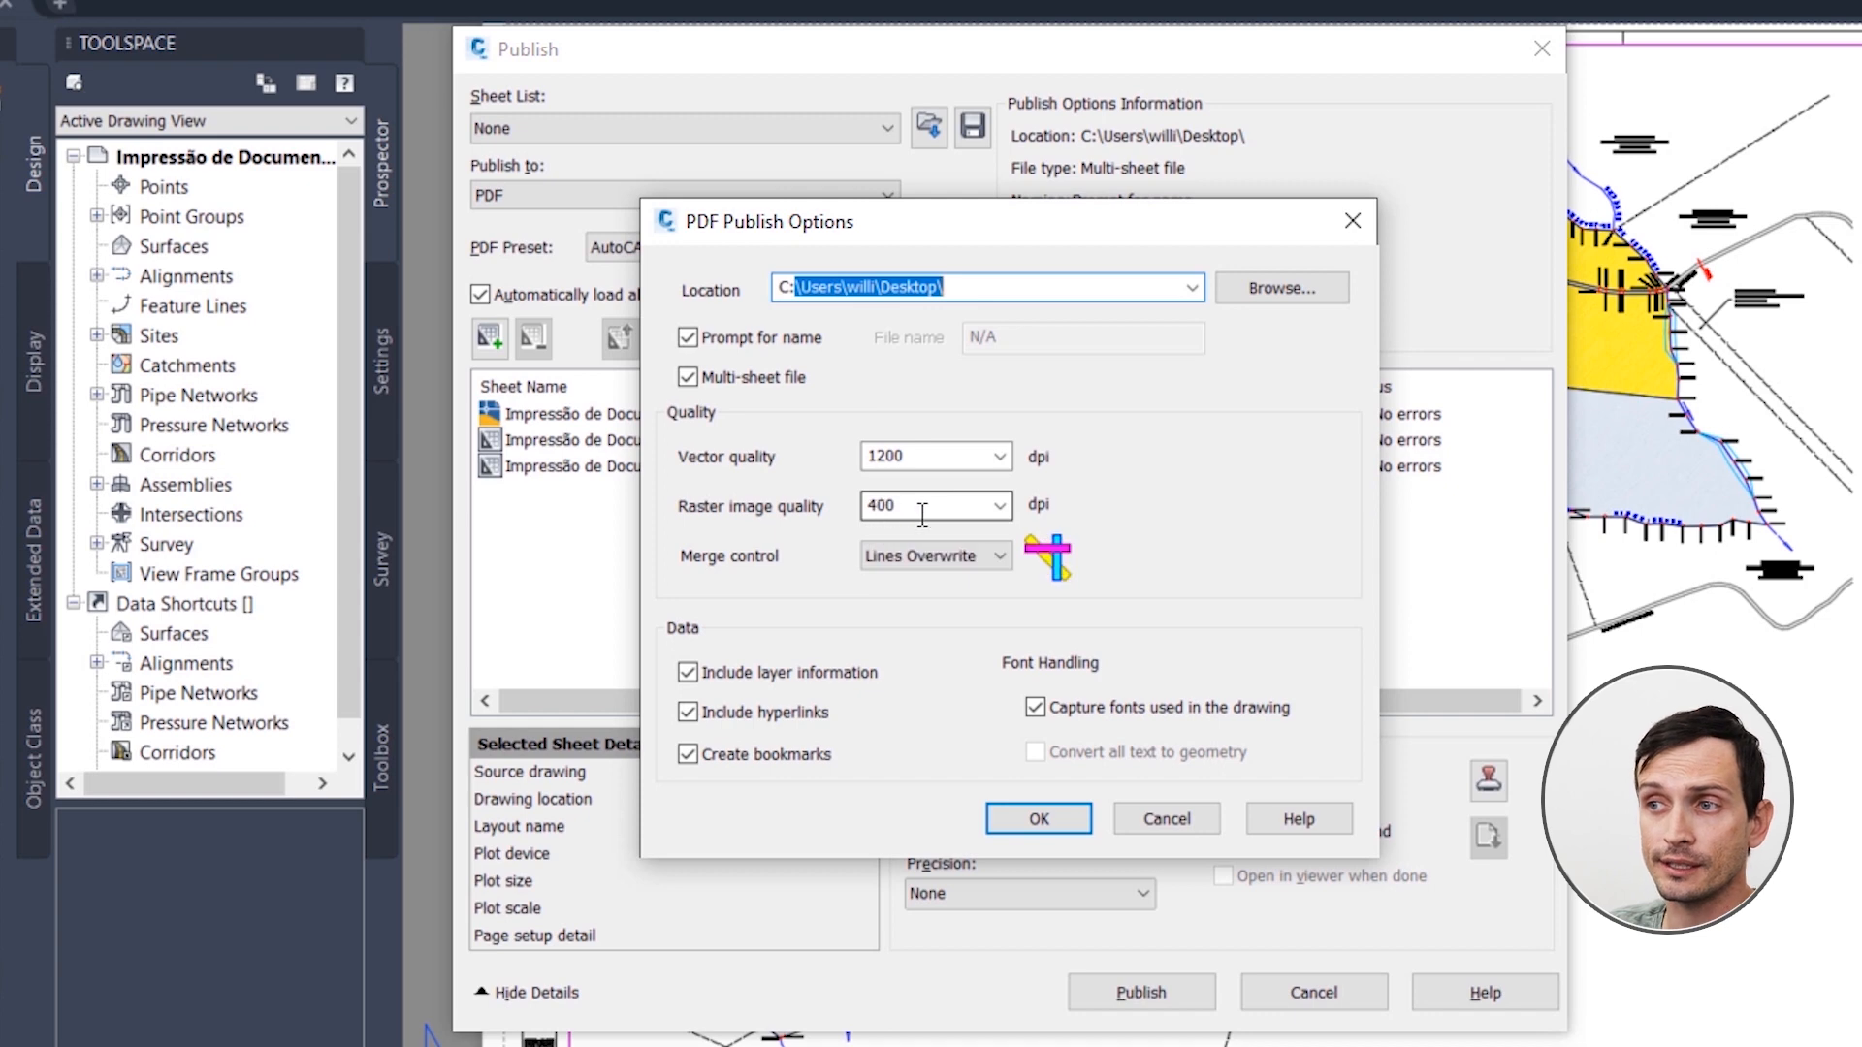
click(1000, 456)
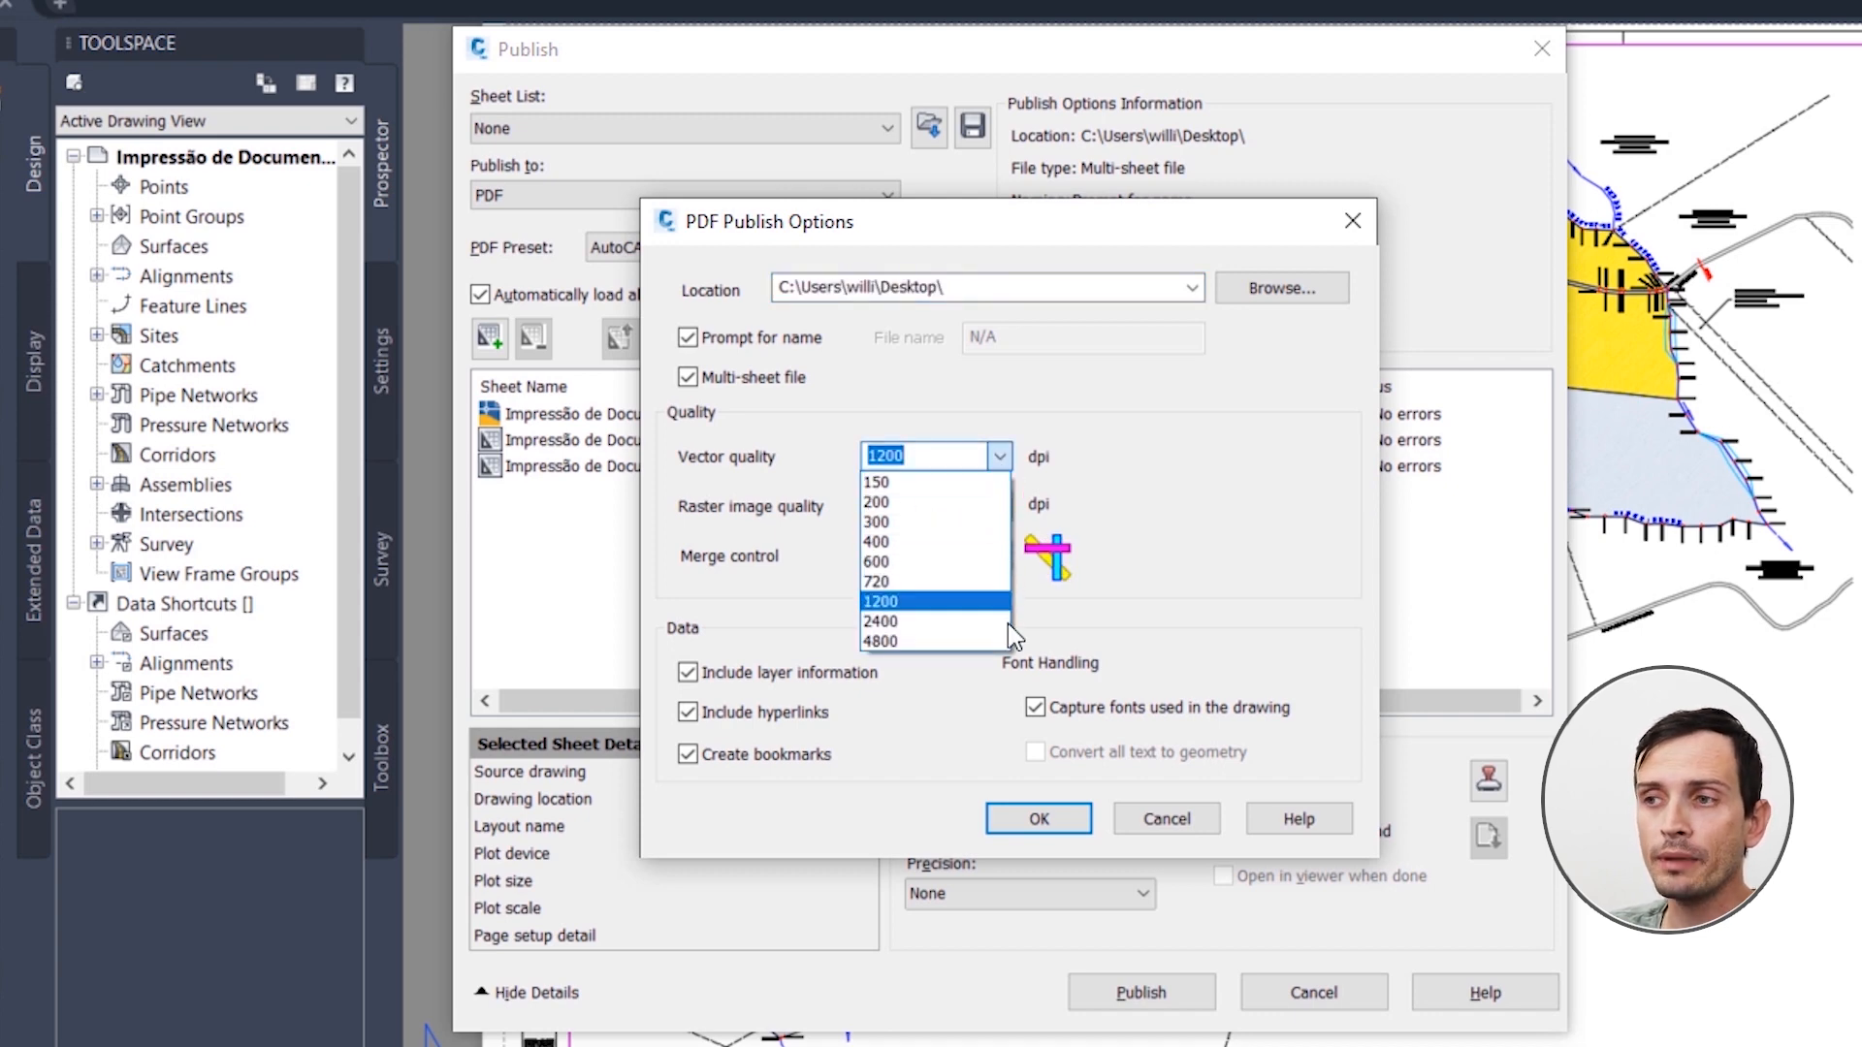
click(1049, 483)
click(999, 505)
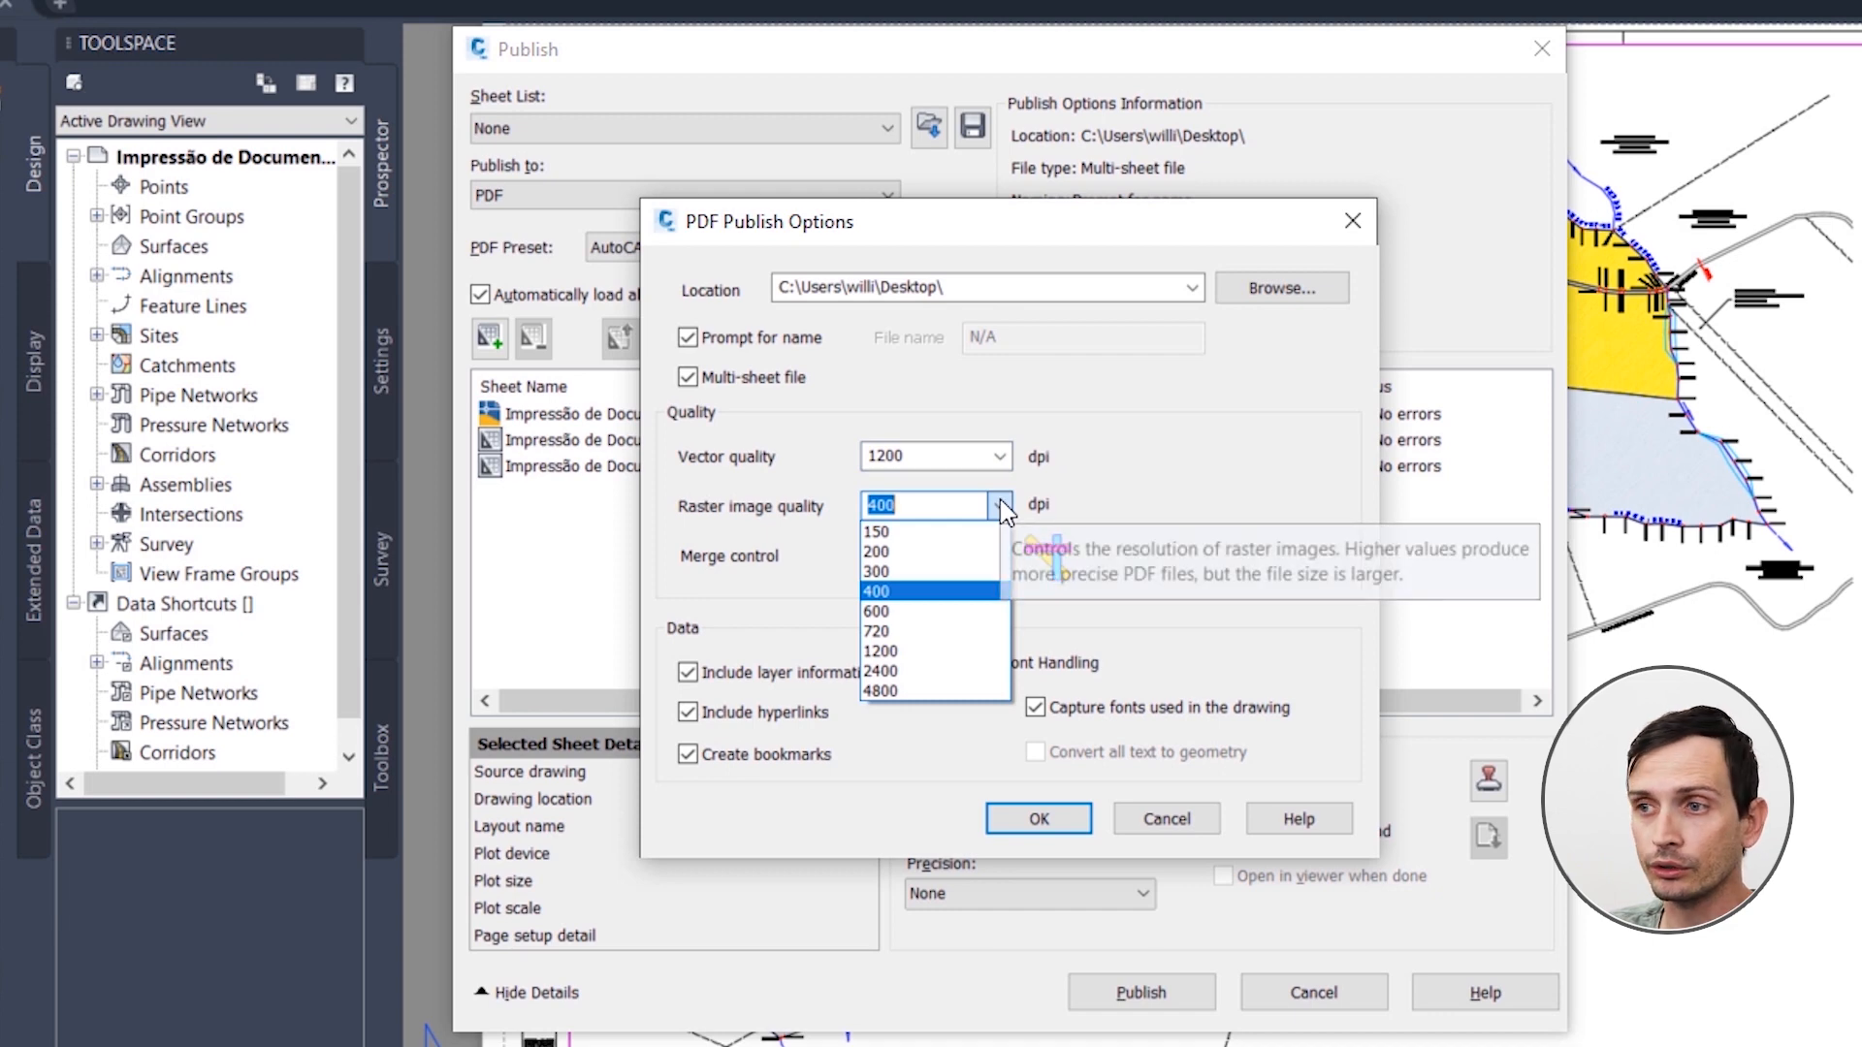
click(999, 504)
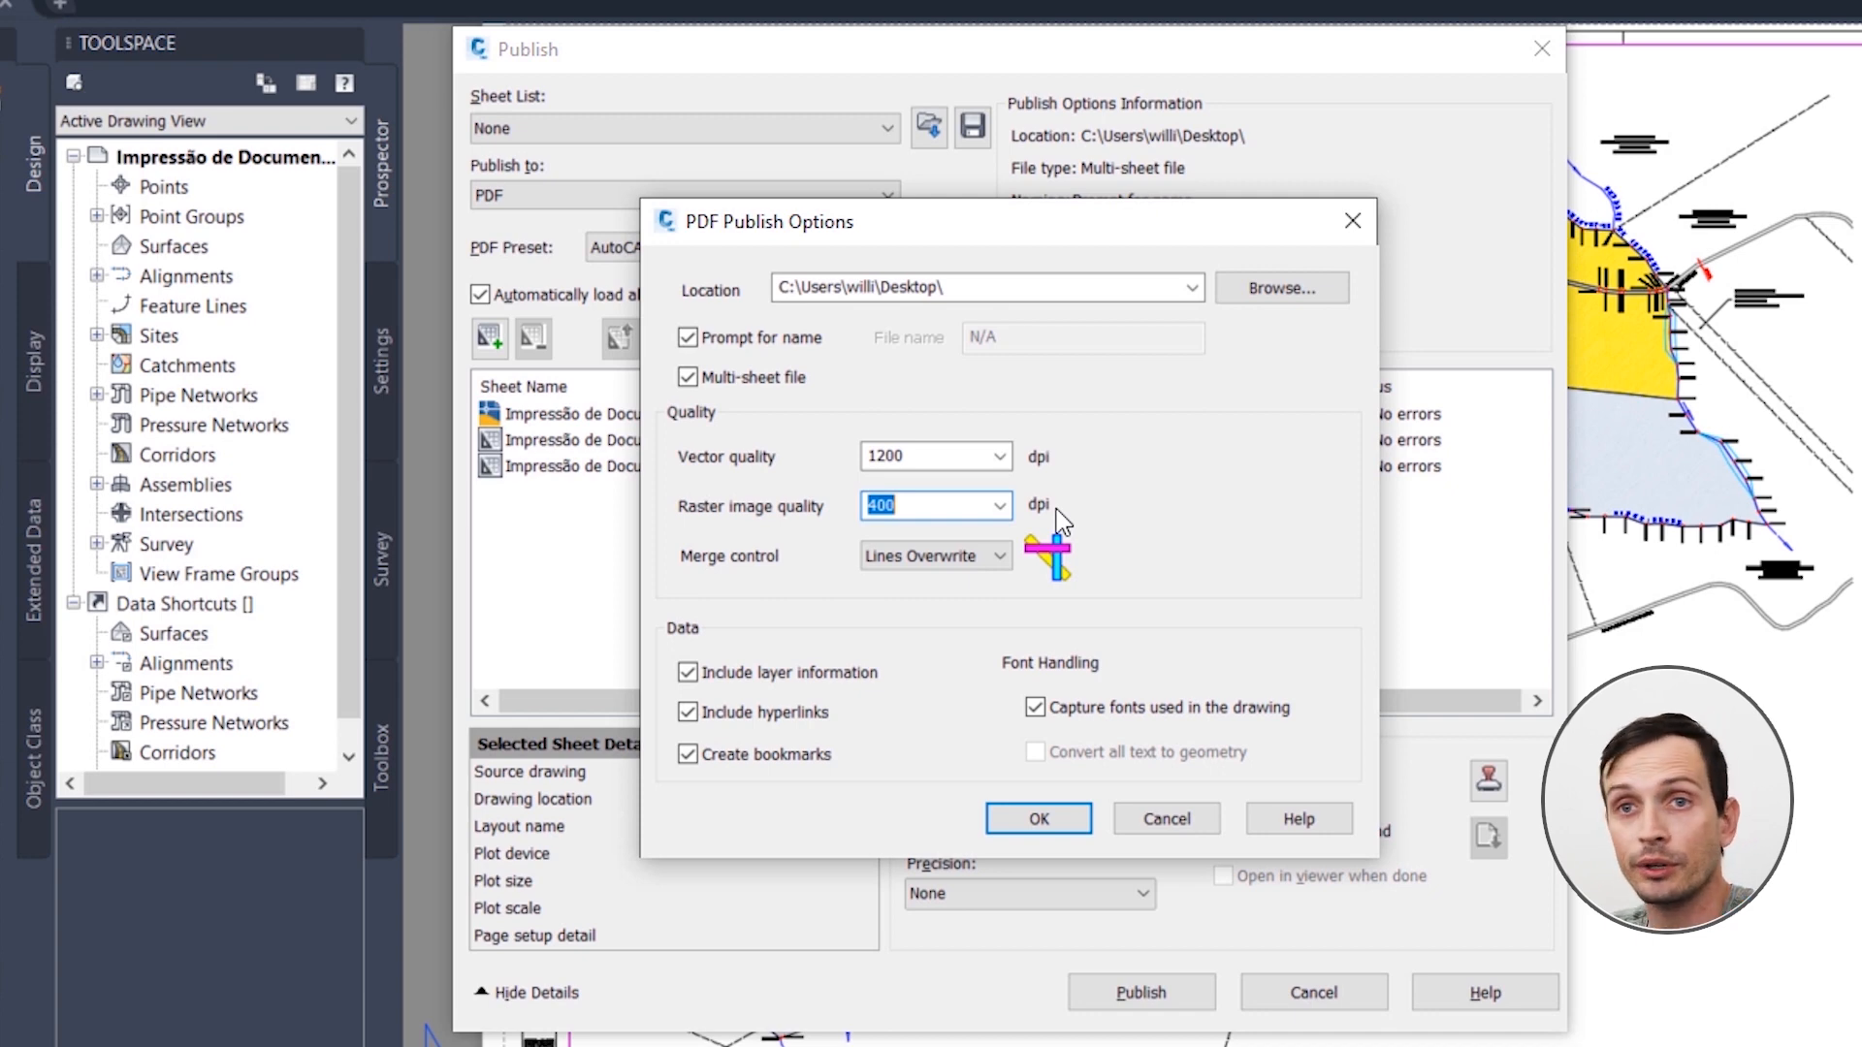
click(1035, 817)
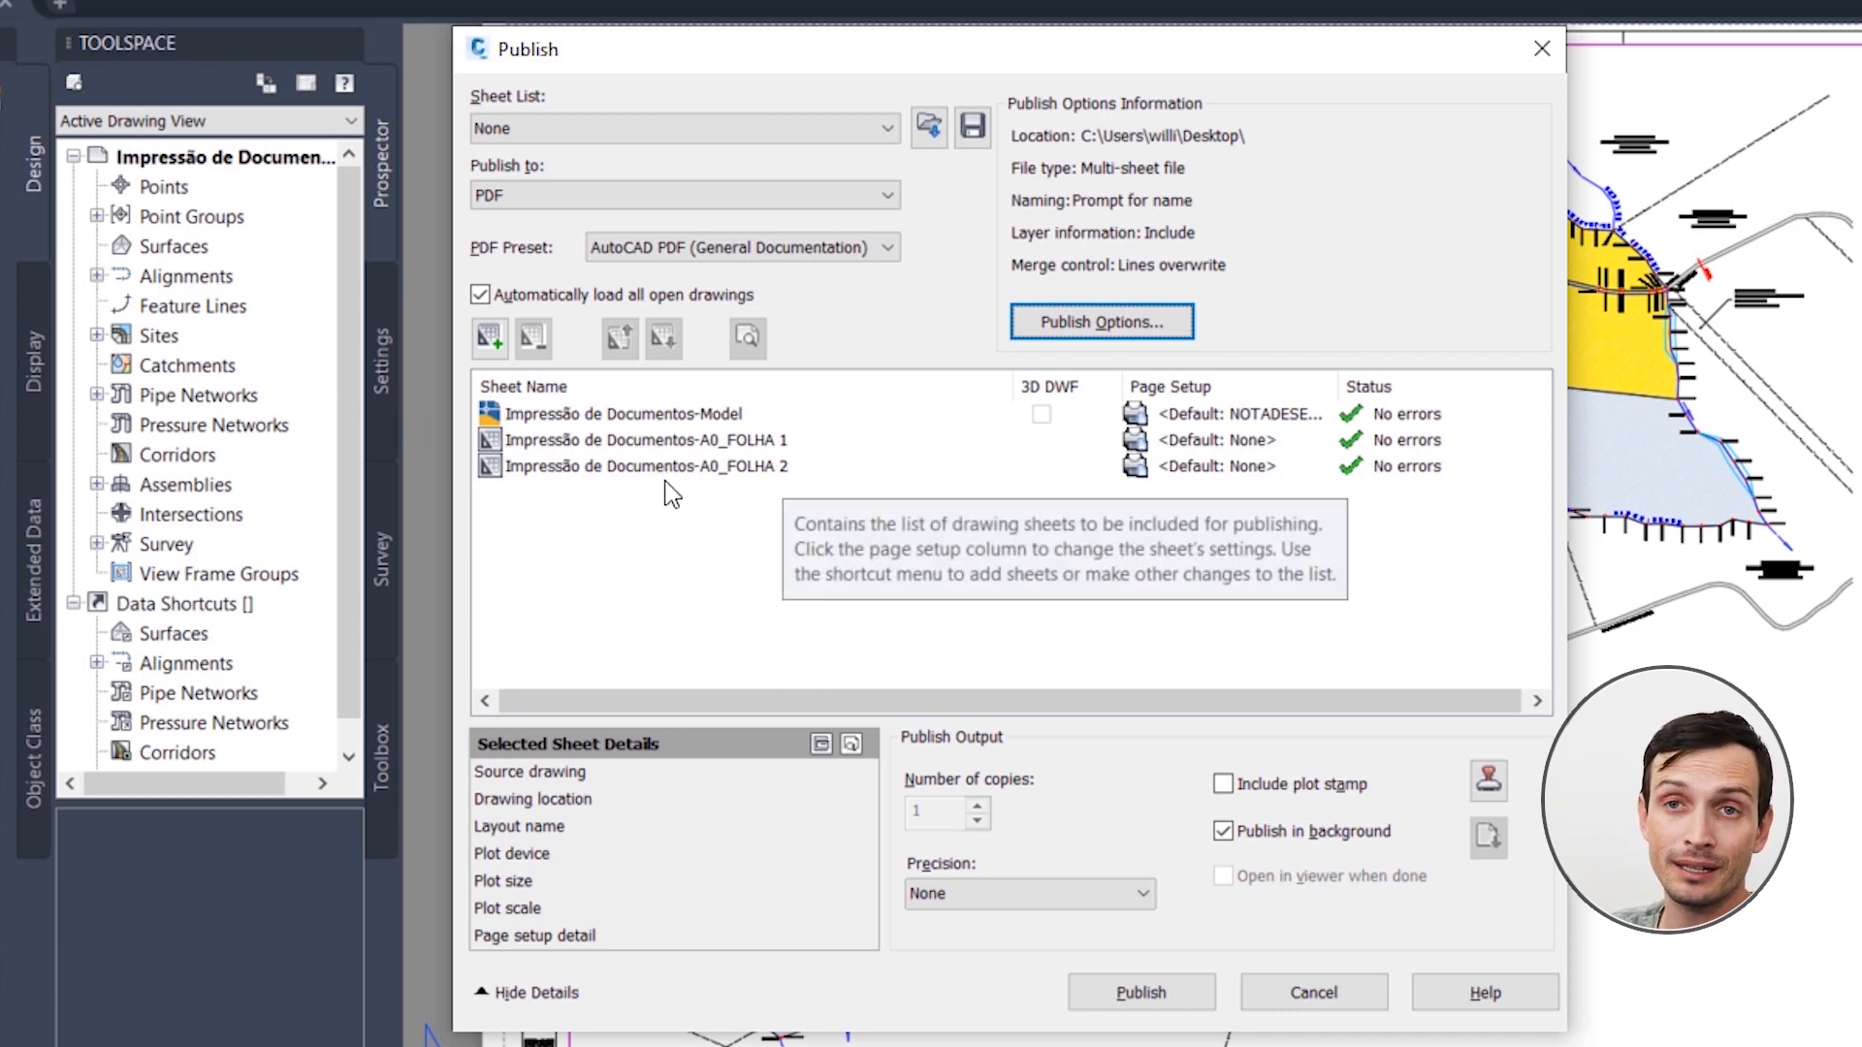
Step: Remove the Model sheet from the publish list, leaving the A0_FOLHA 1 and A0_FOLHA 2 layouts
click(719, 437)
click(719, 463)
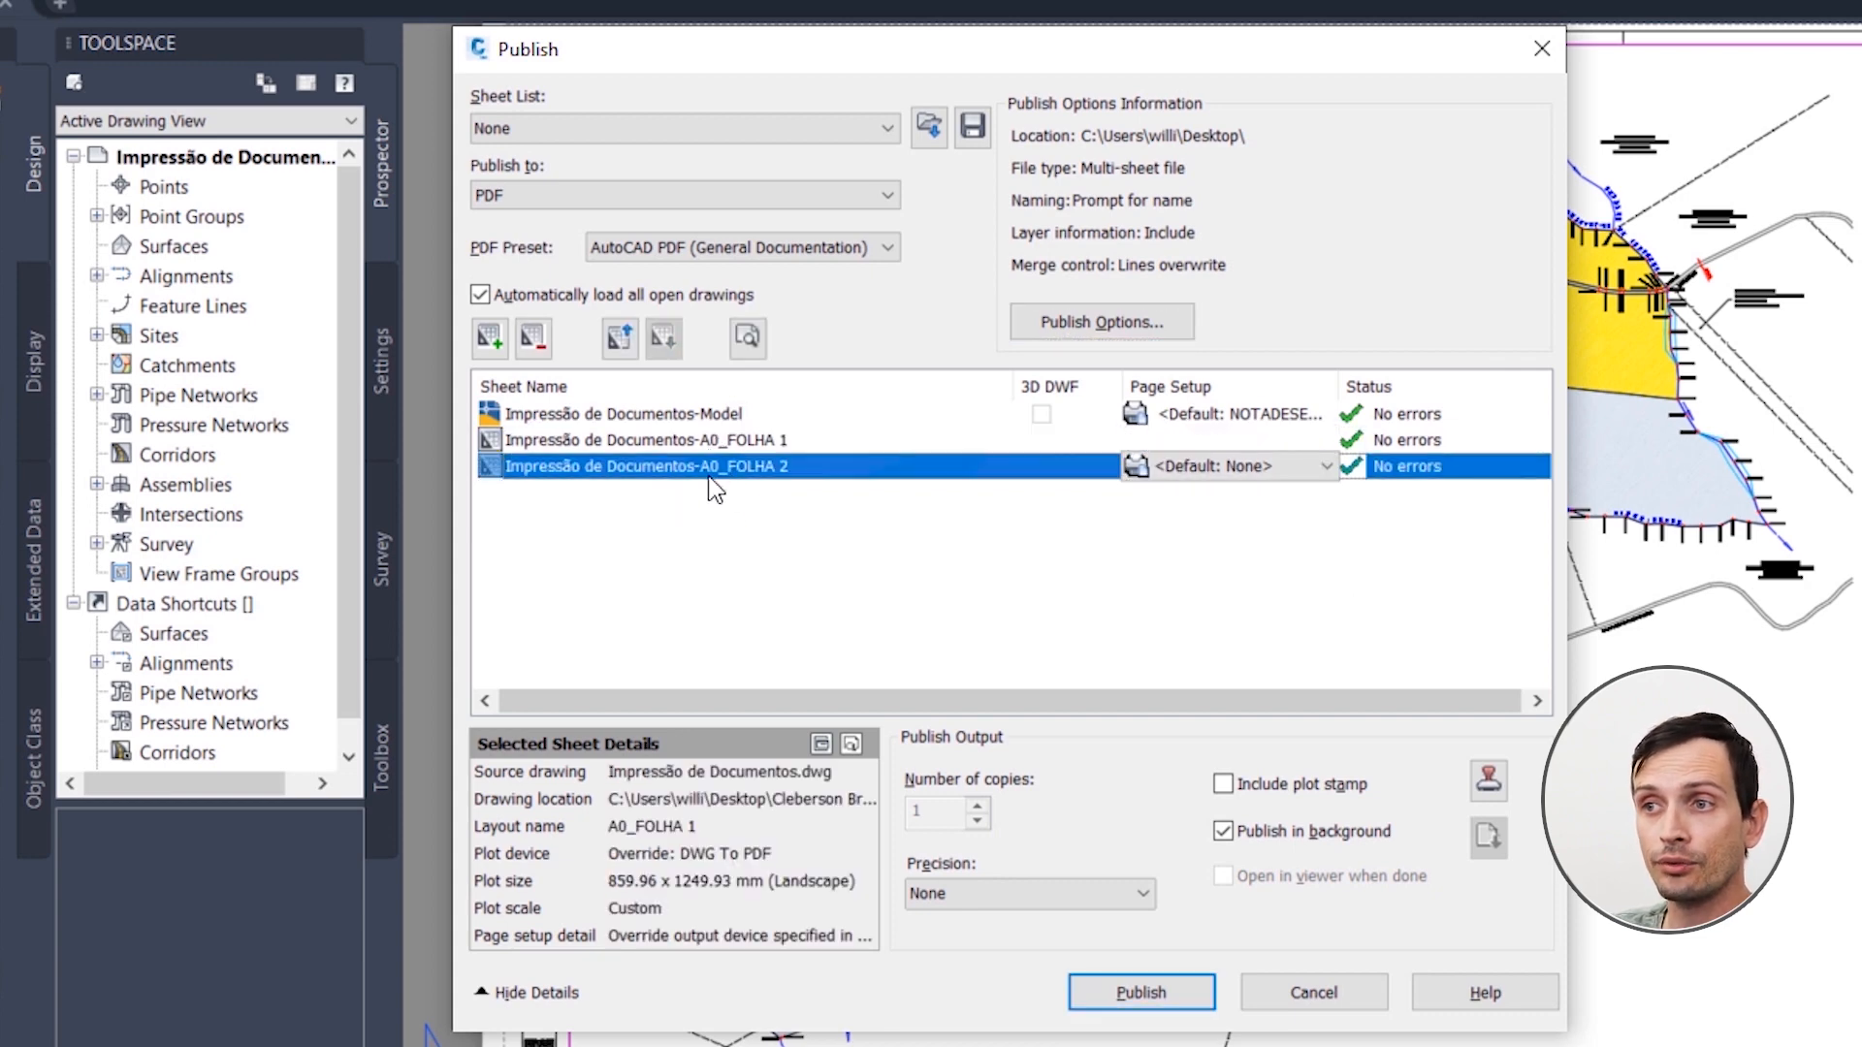
click(703, 415)
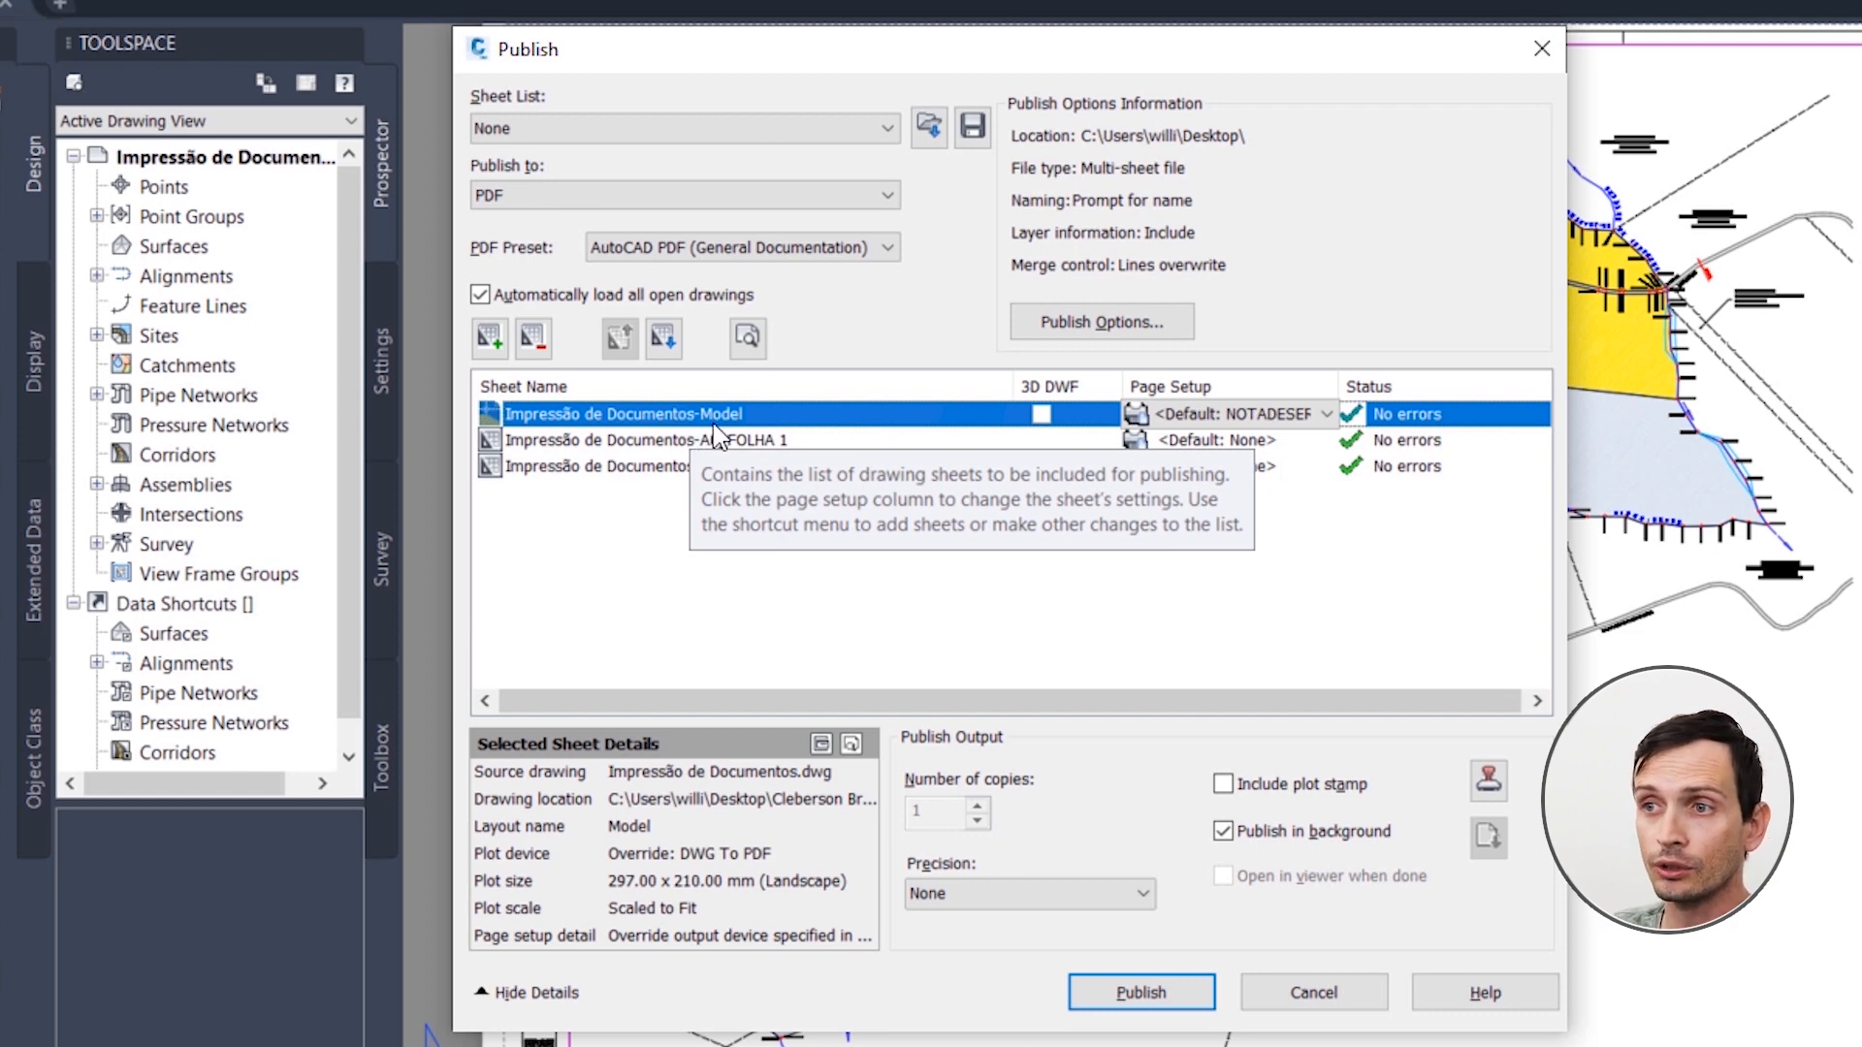
click(543, 353)
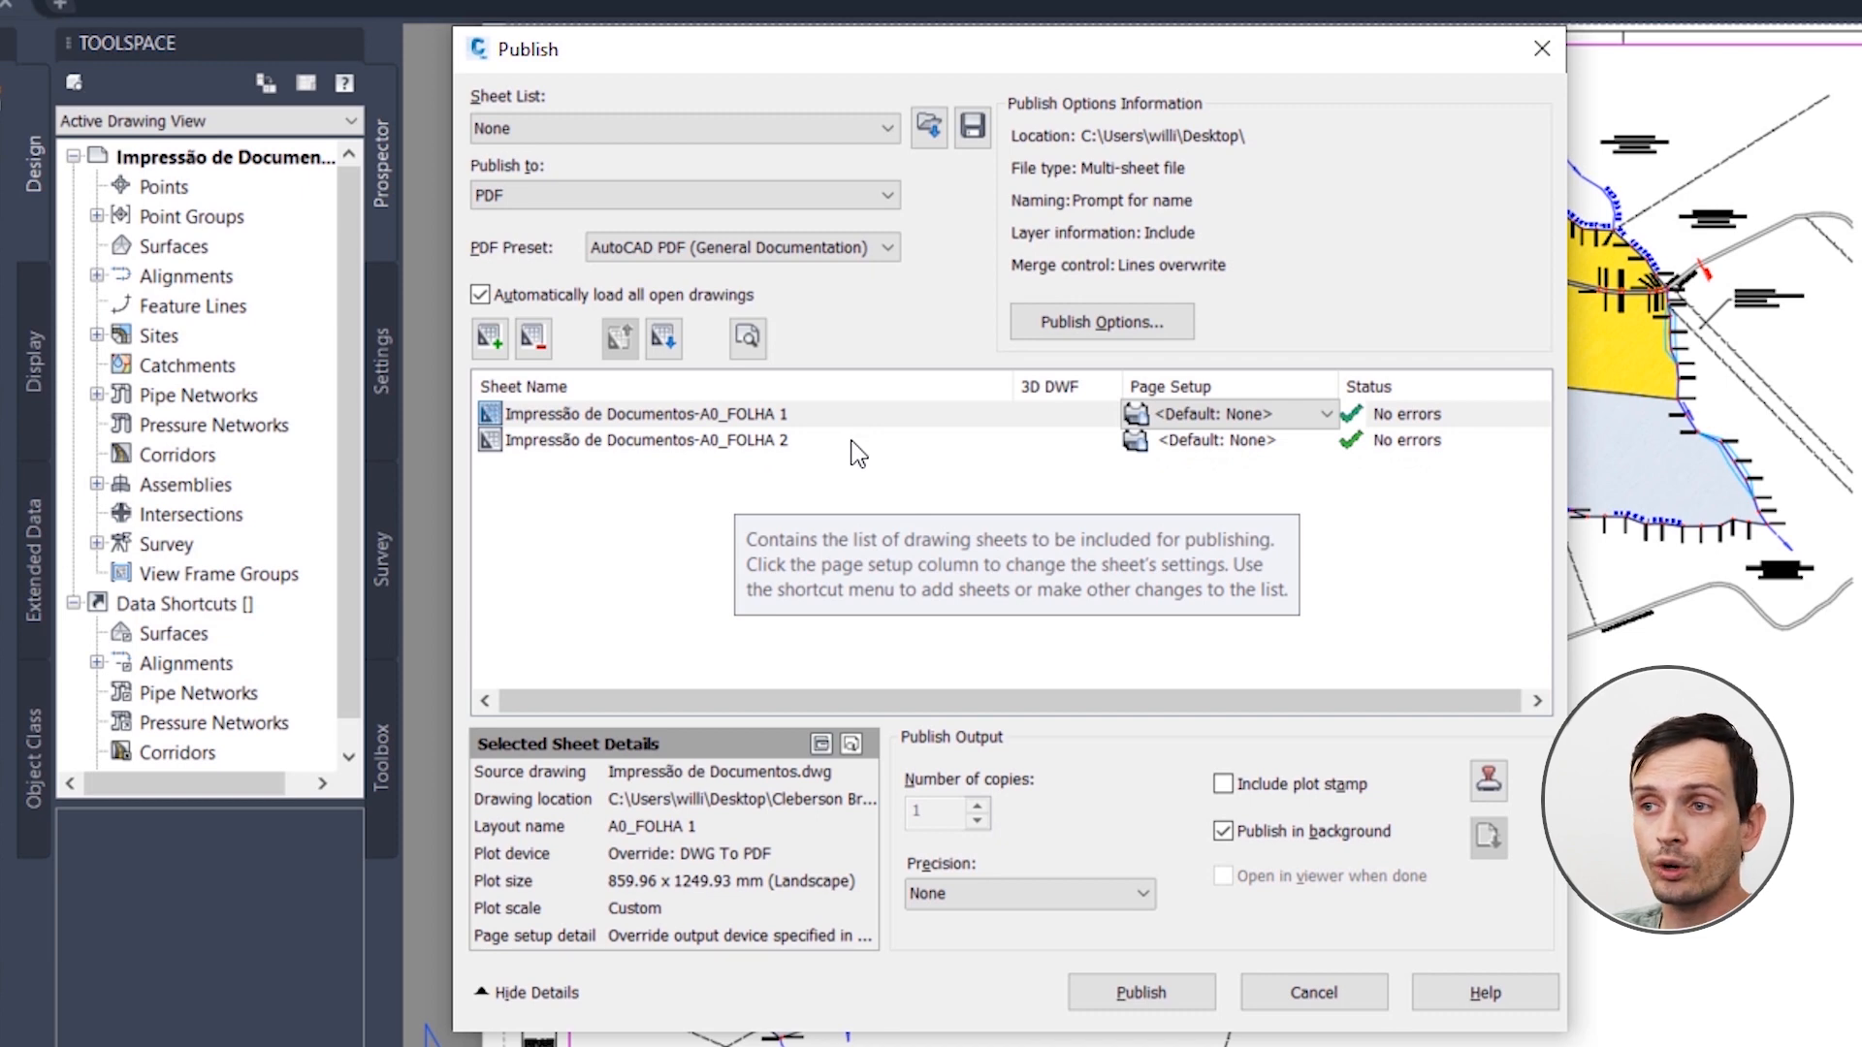
Step: Set the publish output precision to For Civil Engineering
click(809, 438)
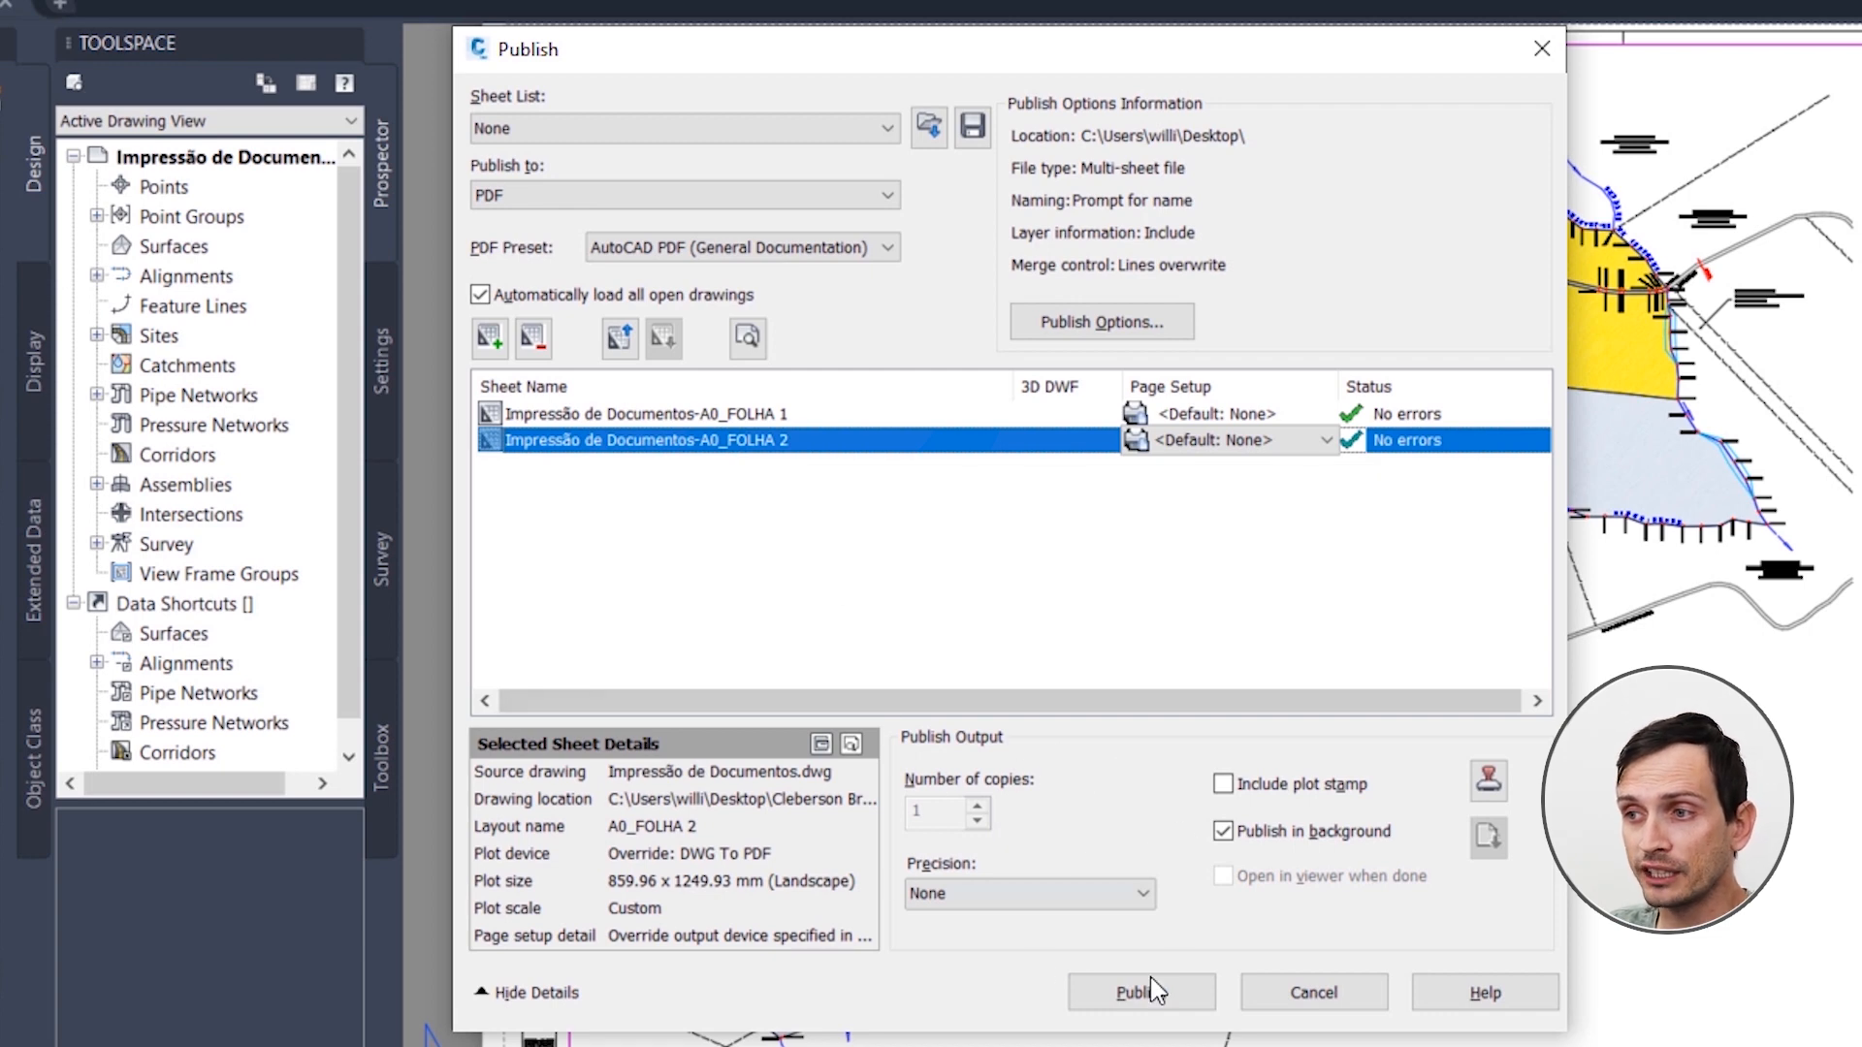
click(1115, 900)
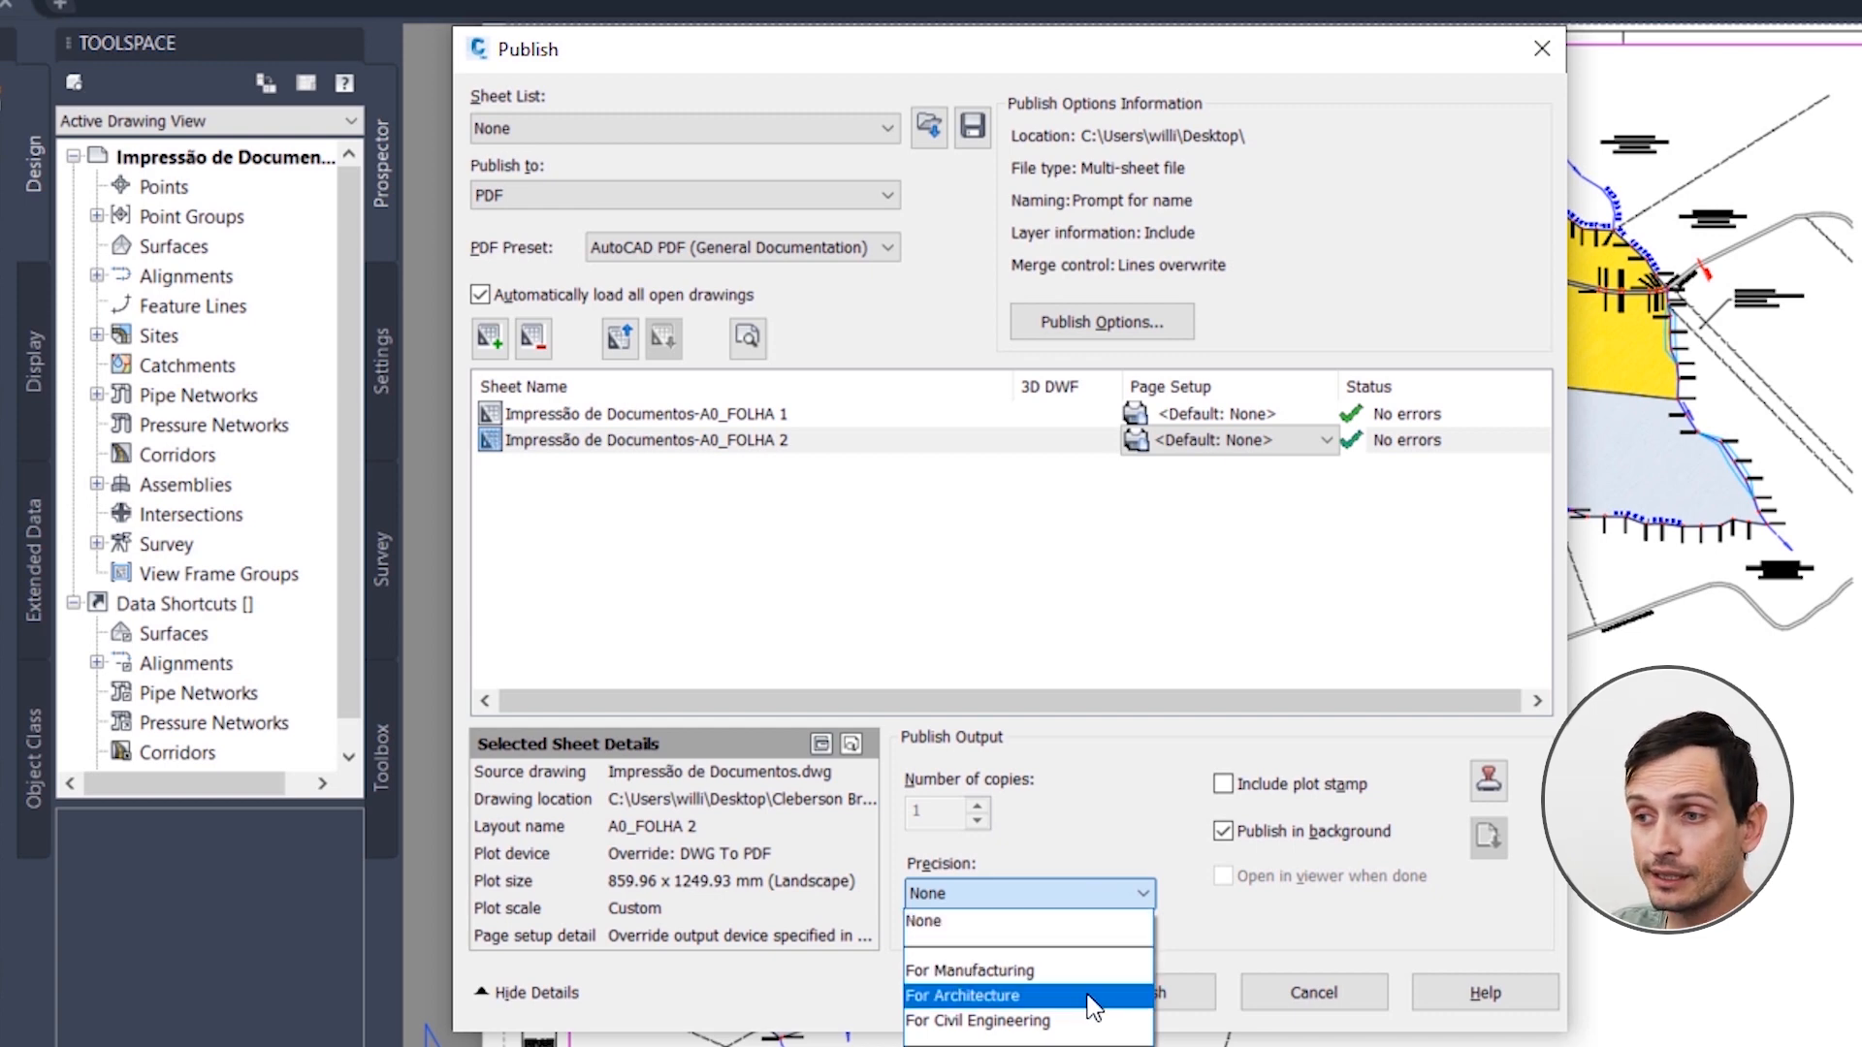
click(1003, 1031)
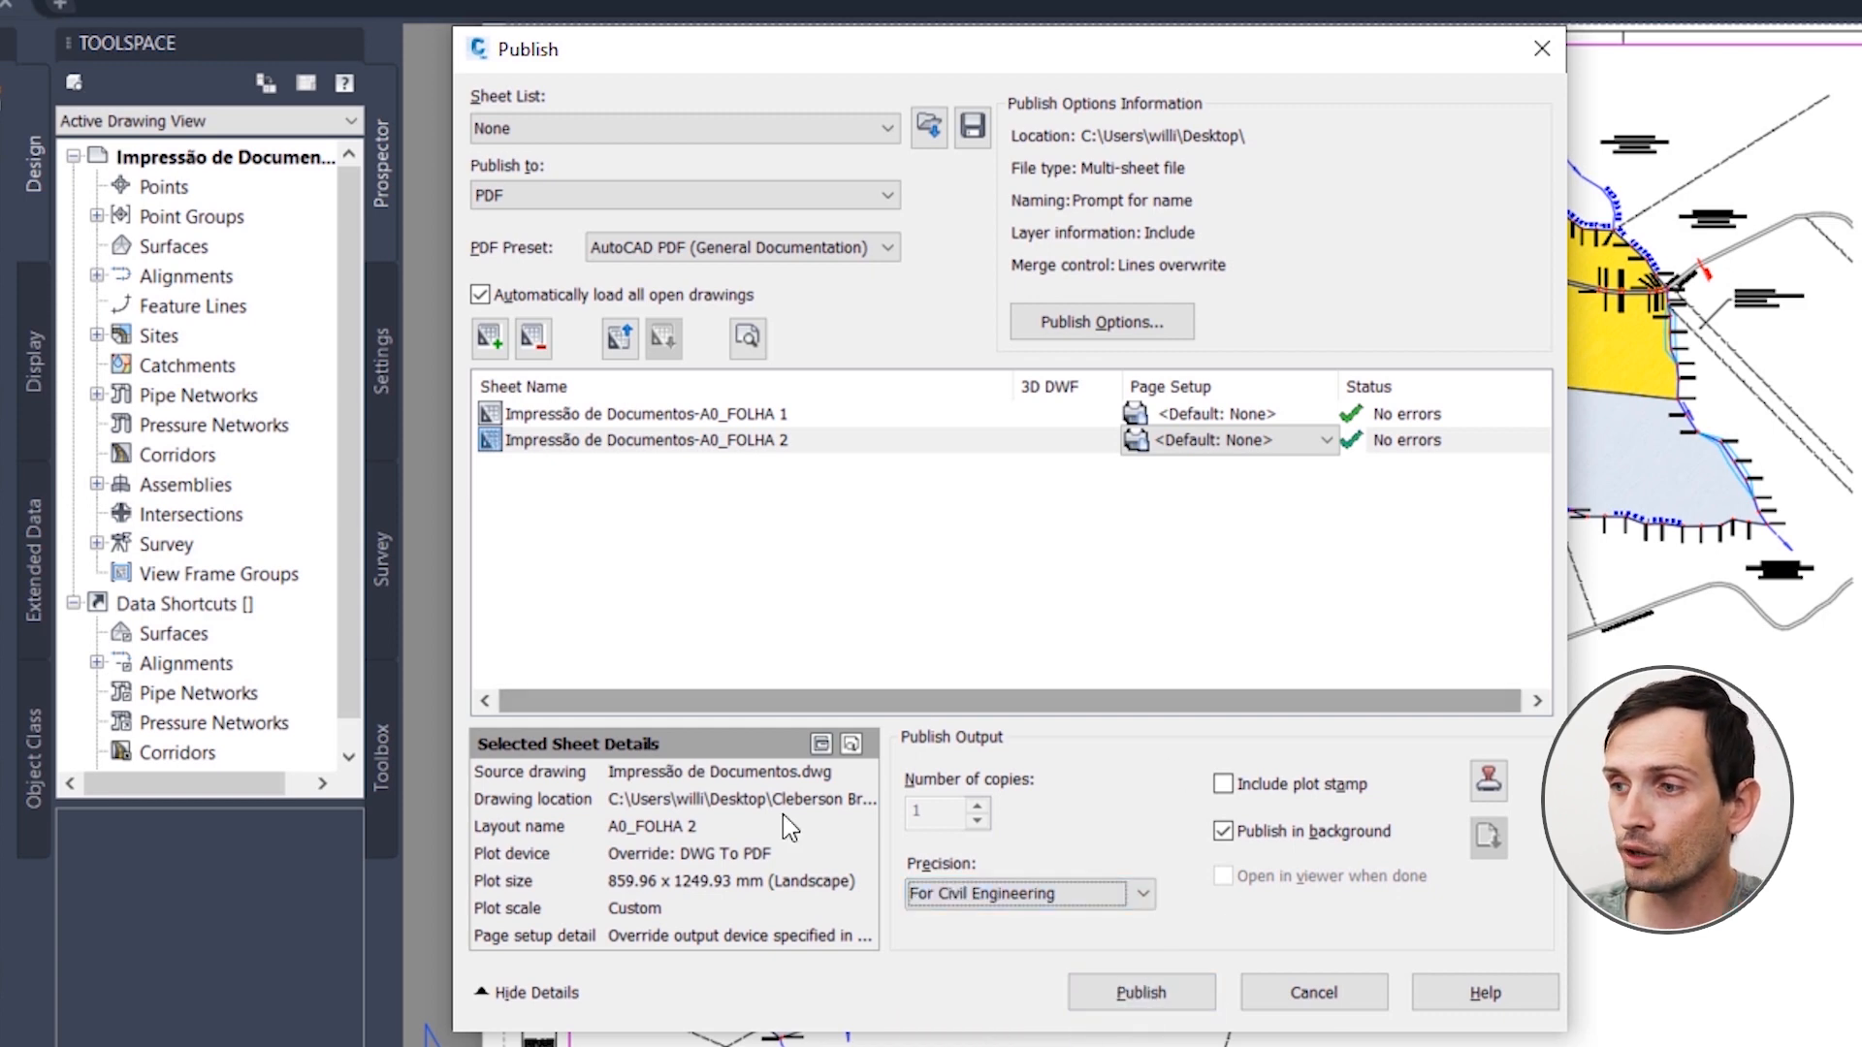
Step: Publish the sheets as Impressão de Documentos.pdf in the Civil 3D folder, without saving the sheet list
click(1135, 993)
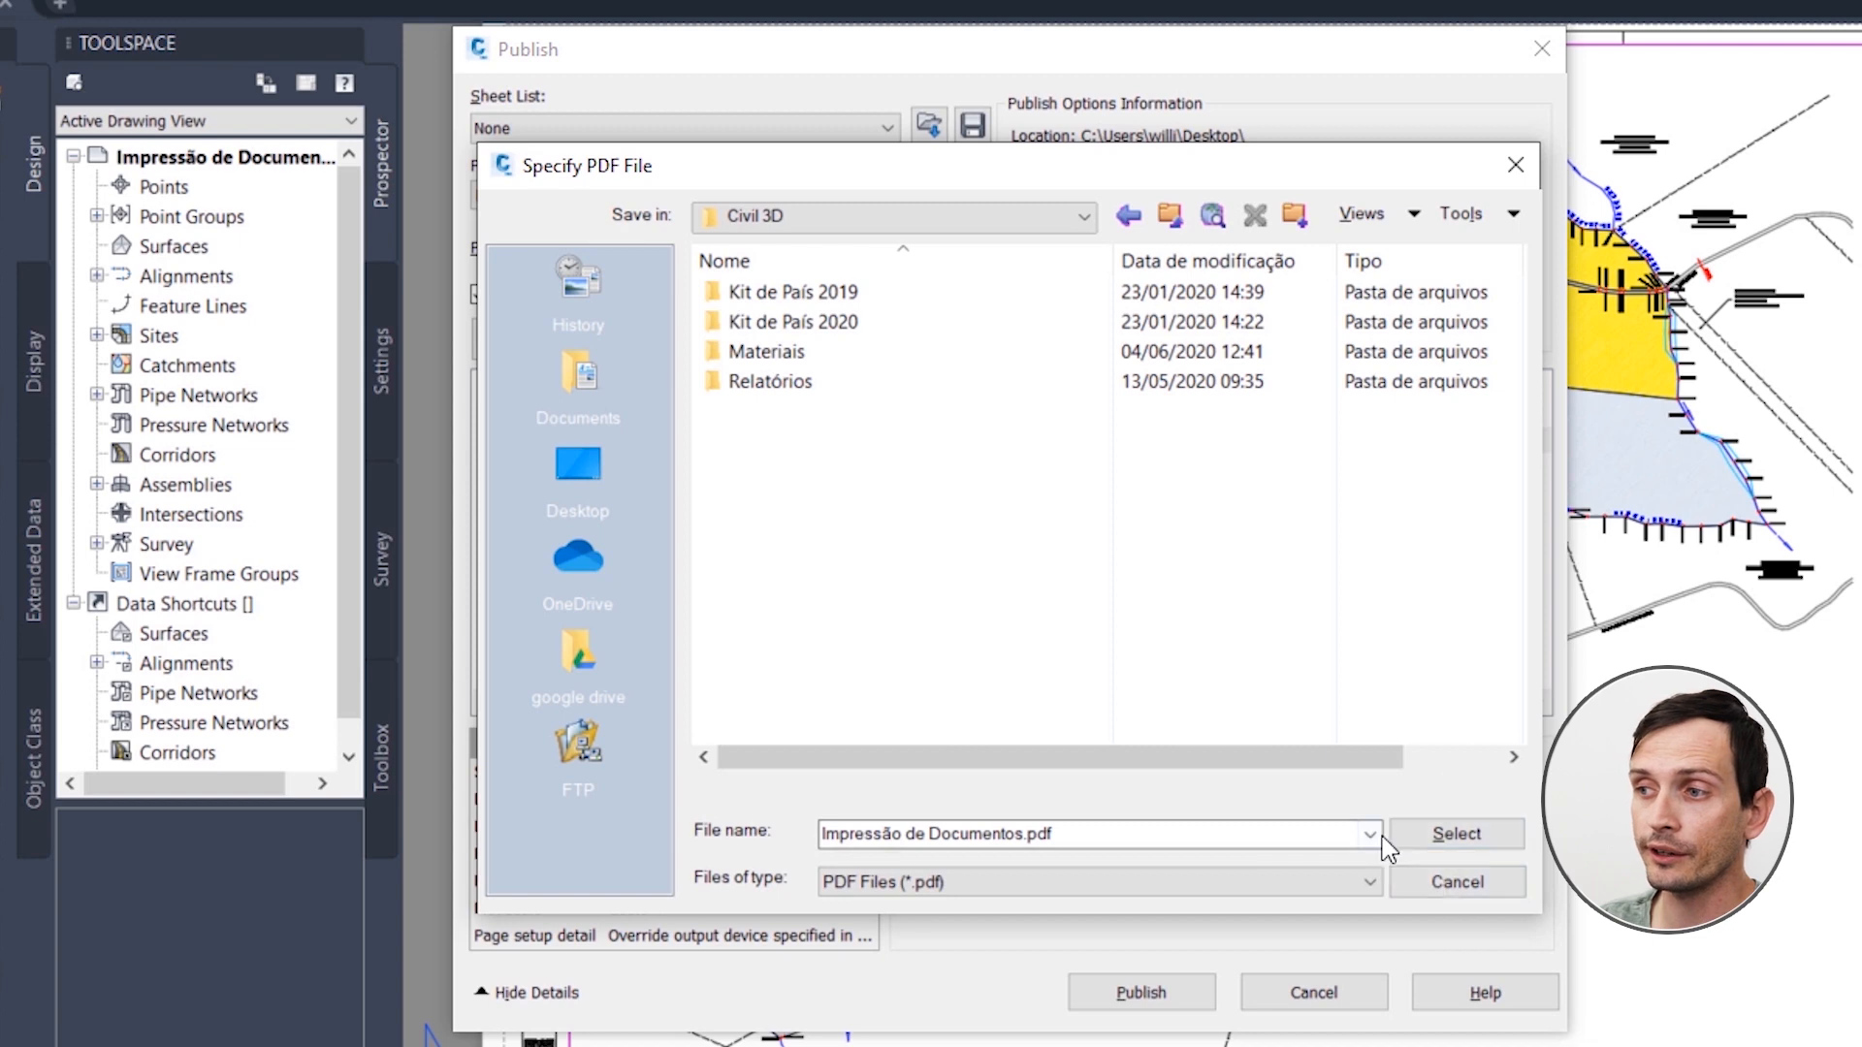
click(1418, 836)
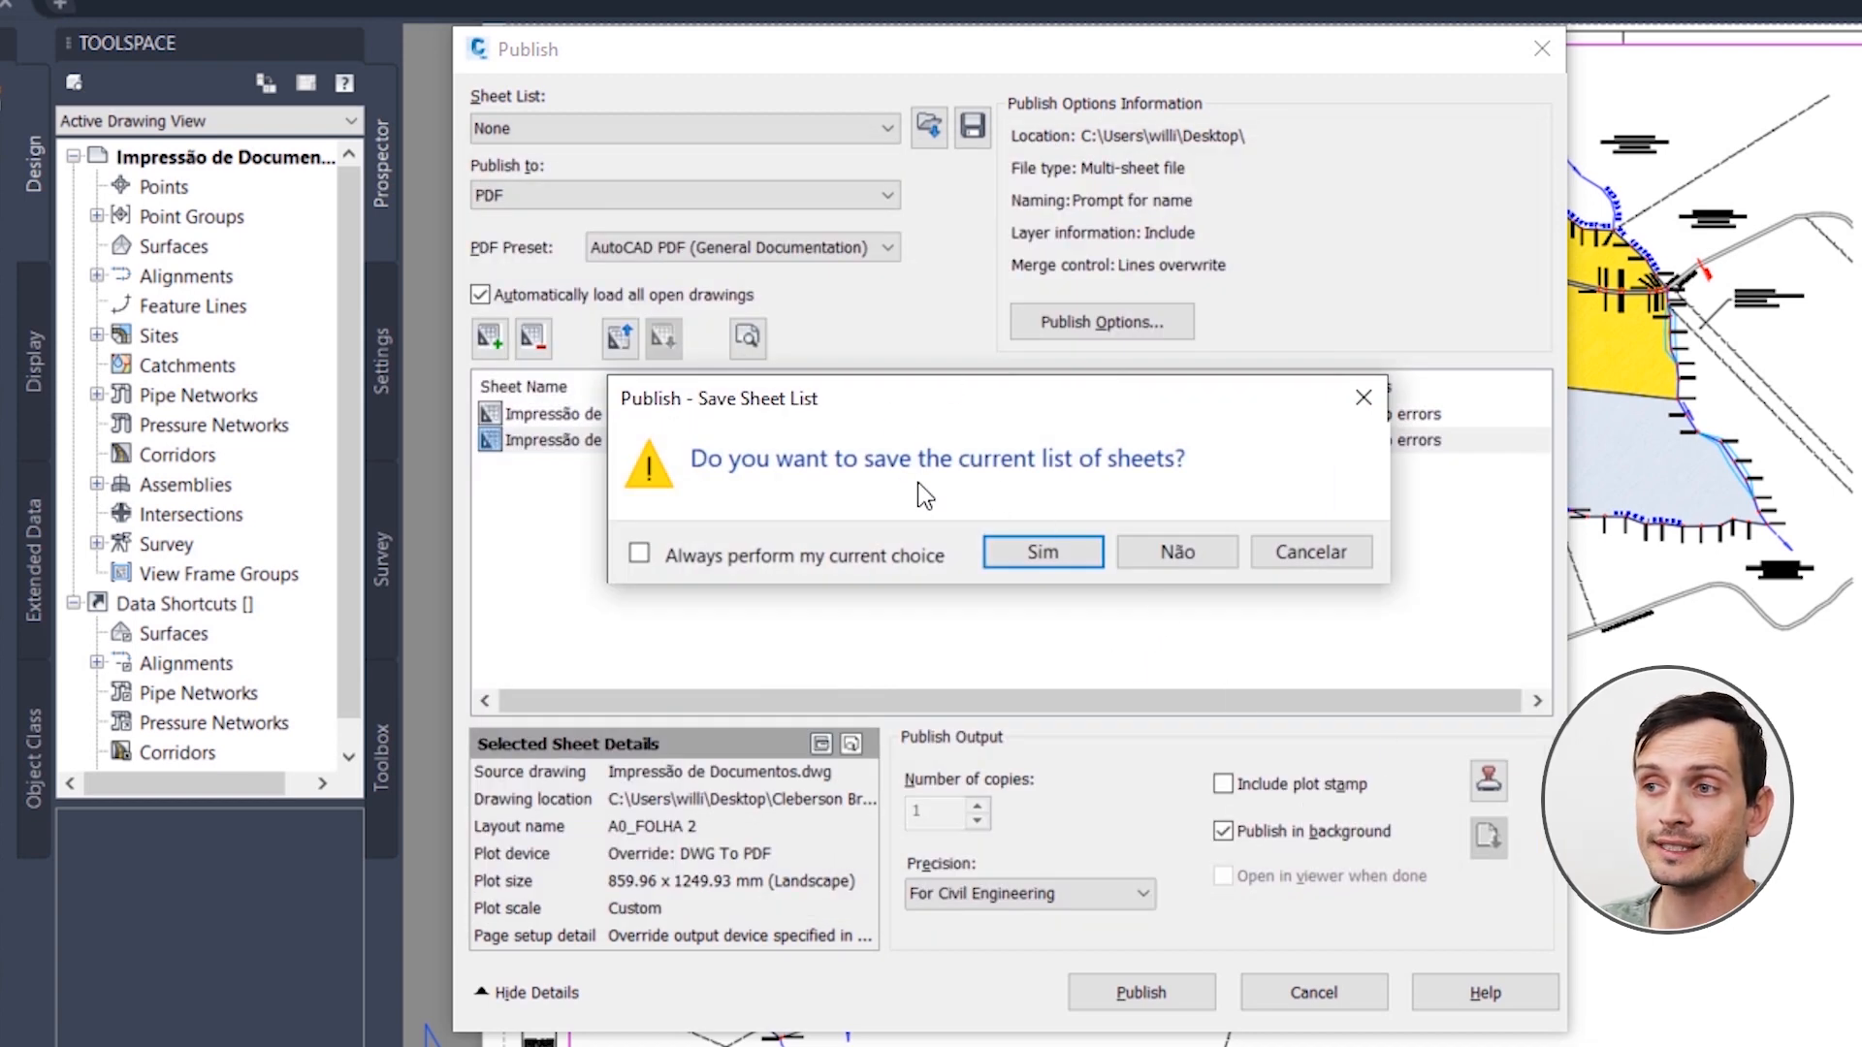
click(1171, 551)
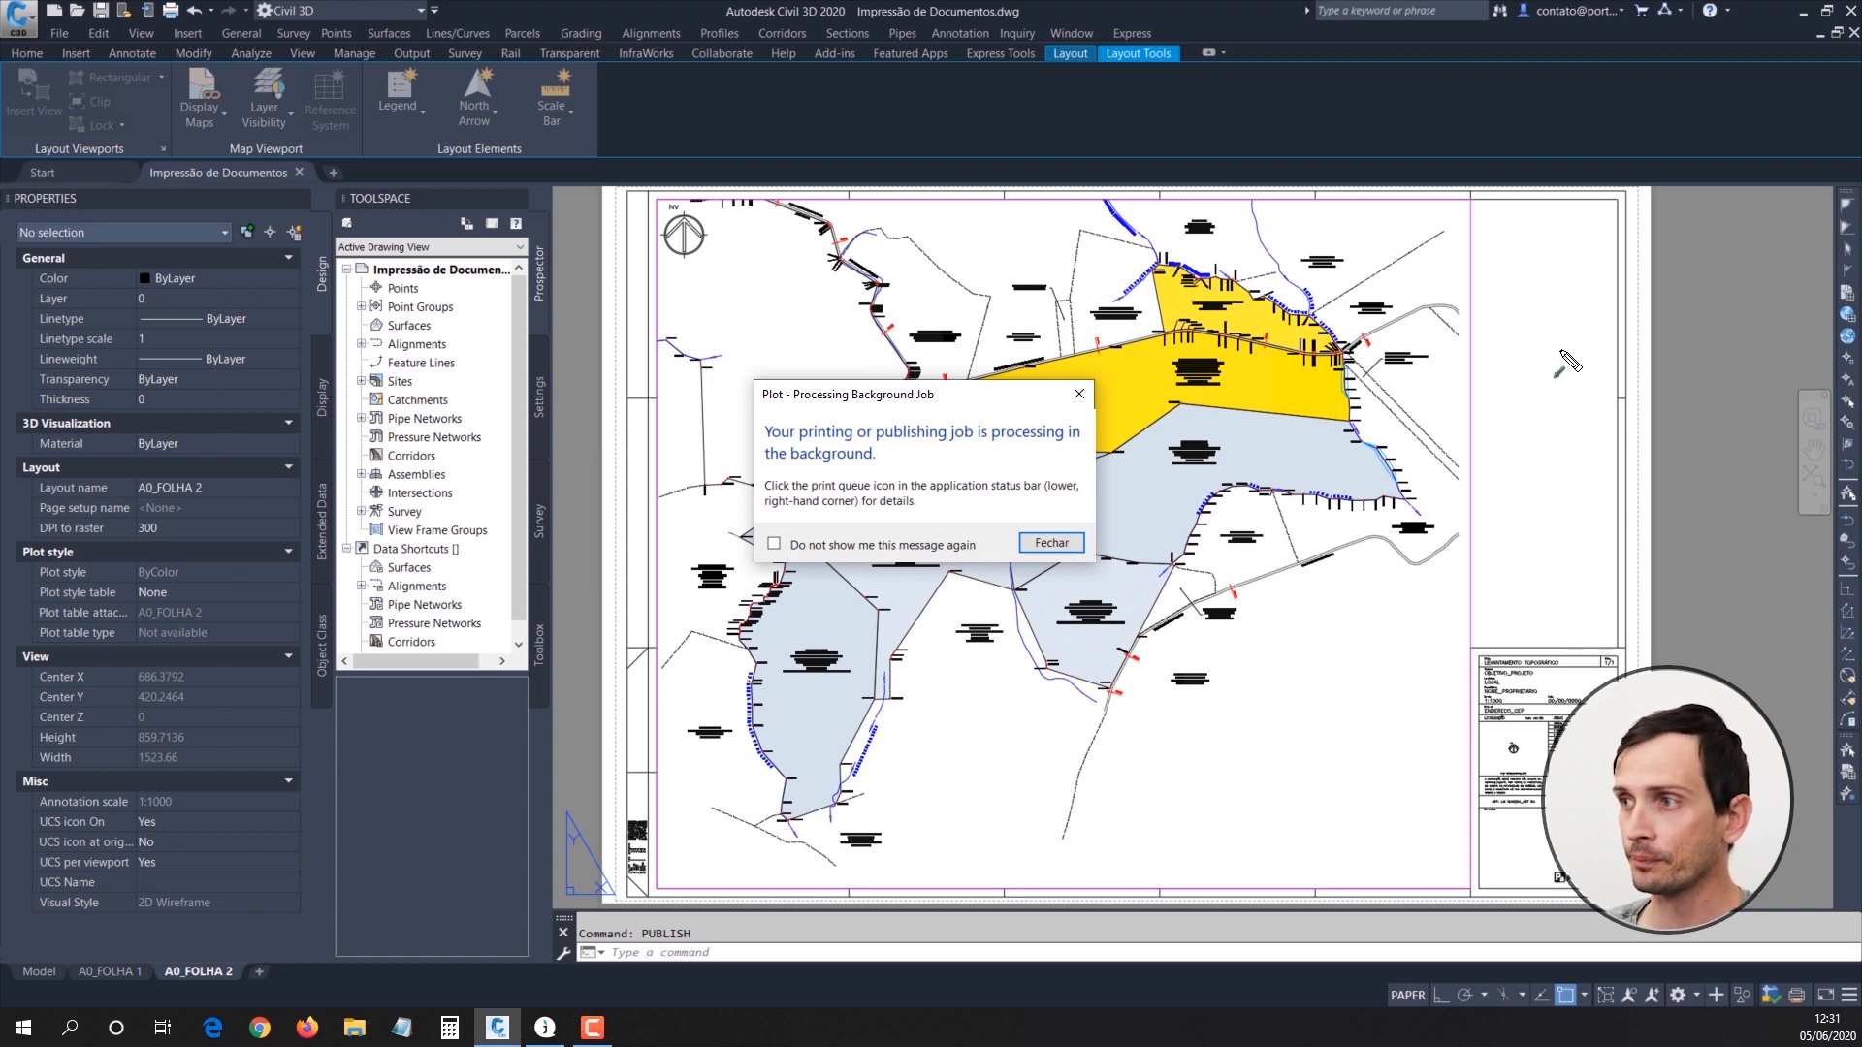
drag(1560, 347, 1600, 516)
mouse_move(1638, 616)
mouse_down()
mouse_move(1753, 926)
mouse_move(1800, 995)
mouse_up()
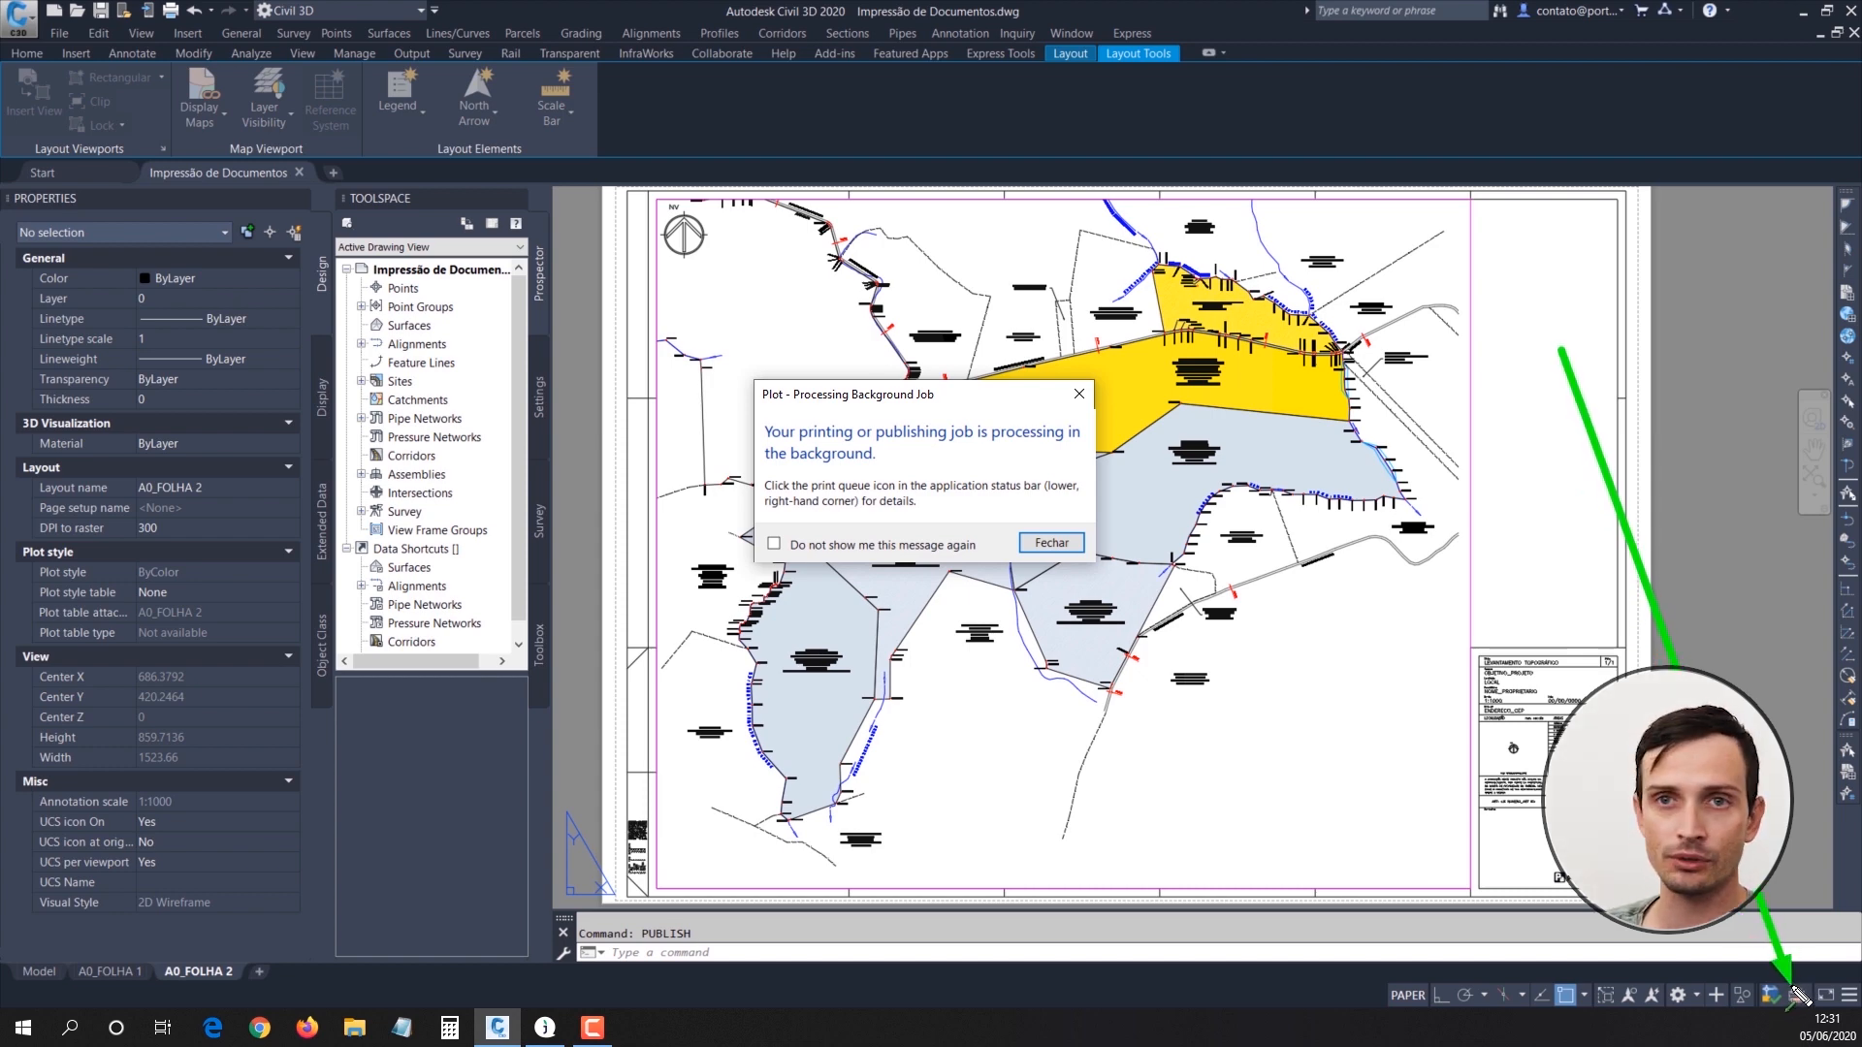
drag(1788, 979, 1785, 967)
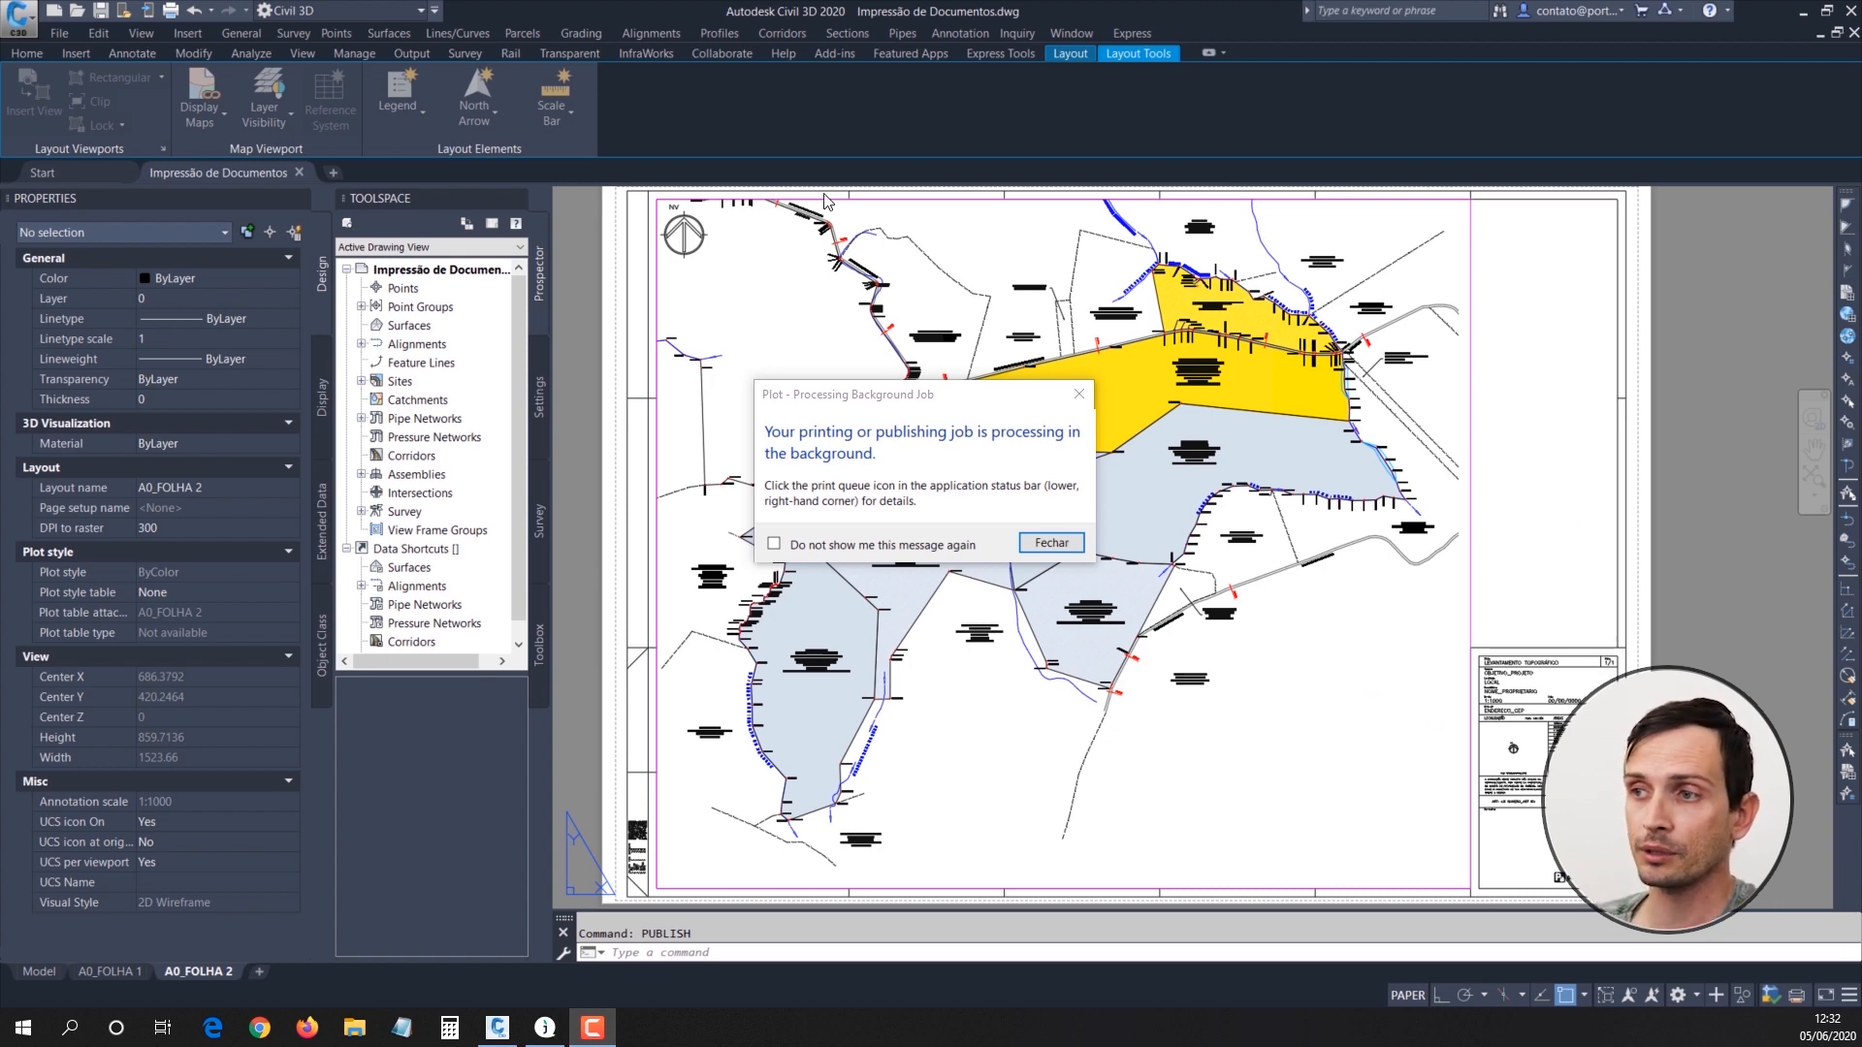
Step: Dismiss the background job notice and check both pages of the published PDF in the browser
click(1047, 548)
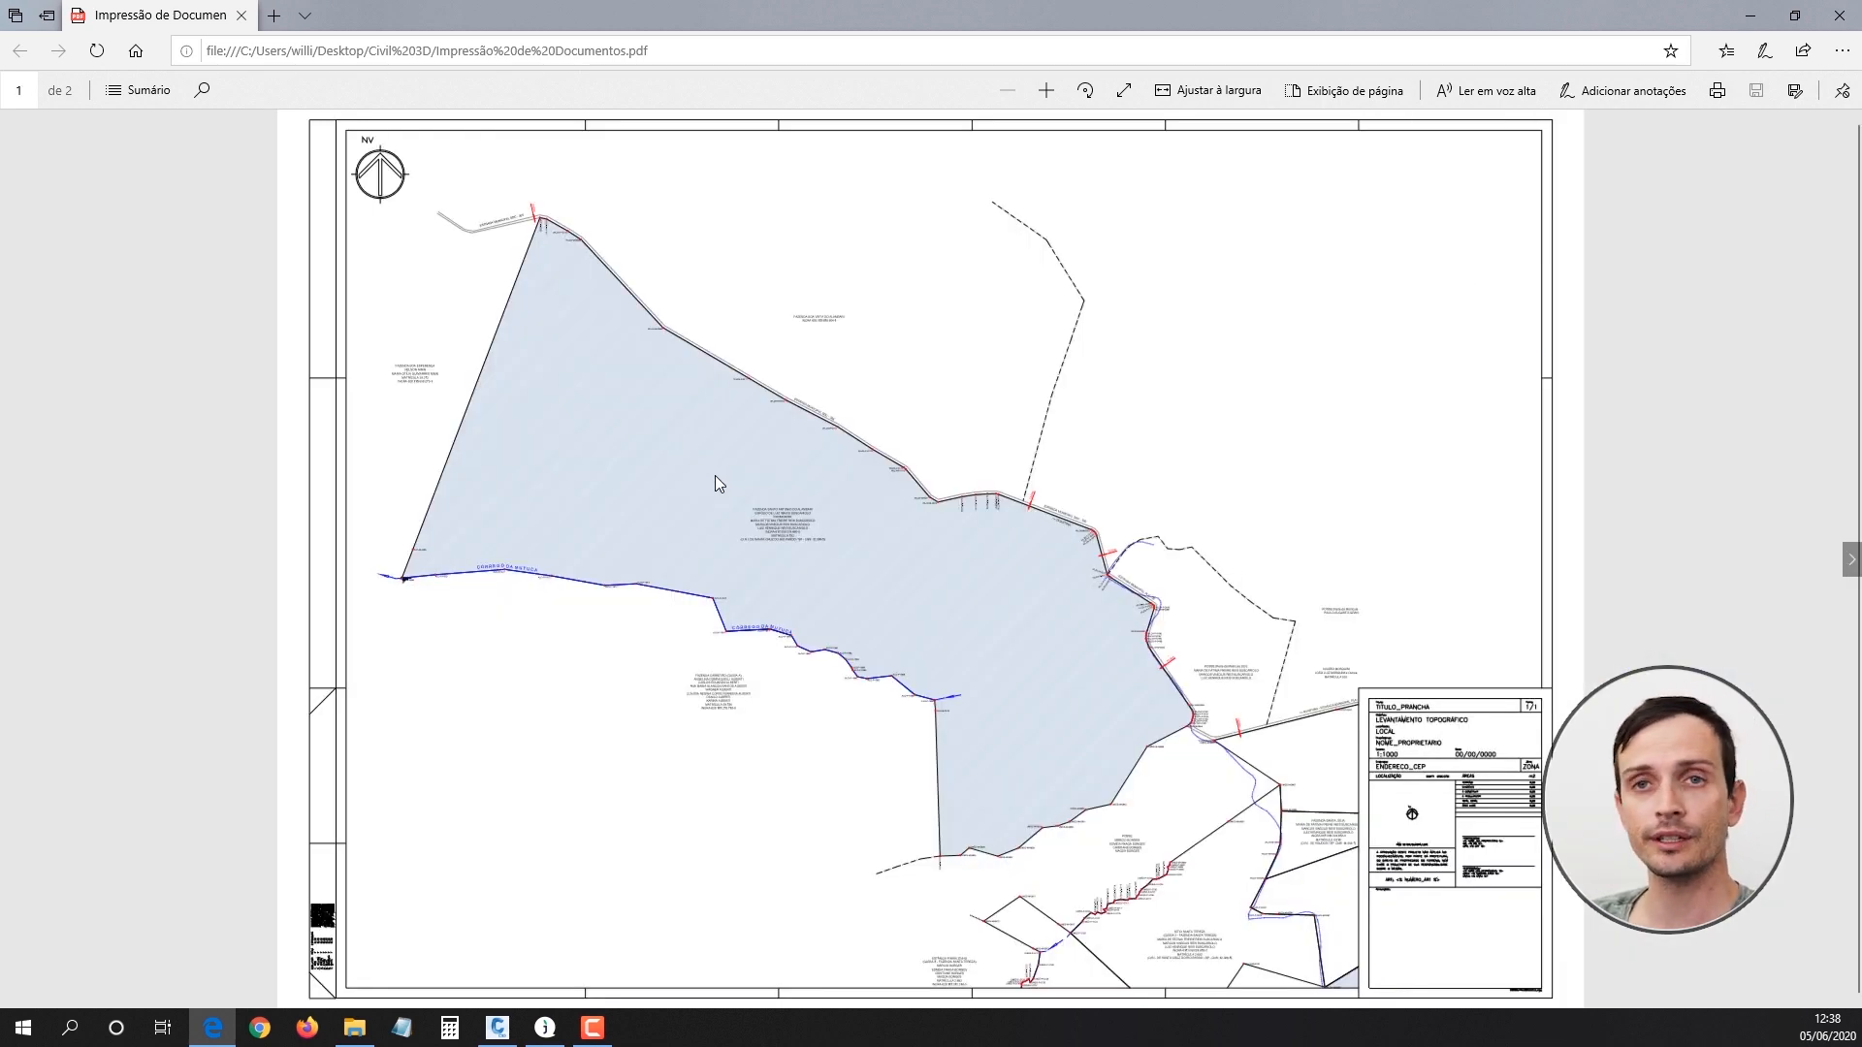
scroll(713, 475, down, 1)
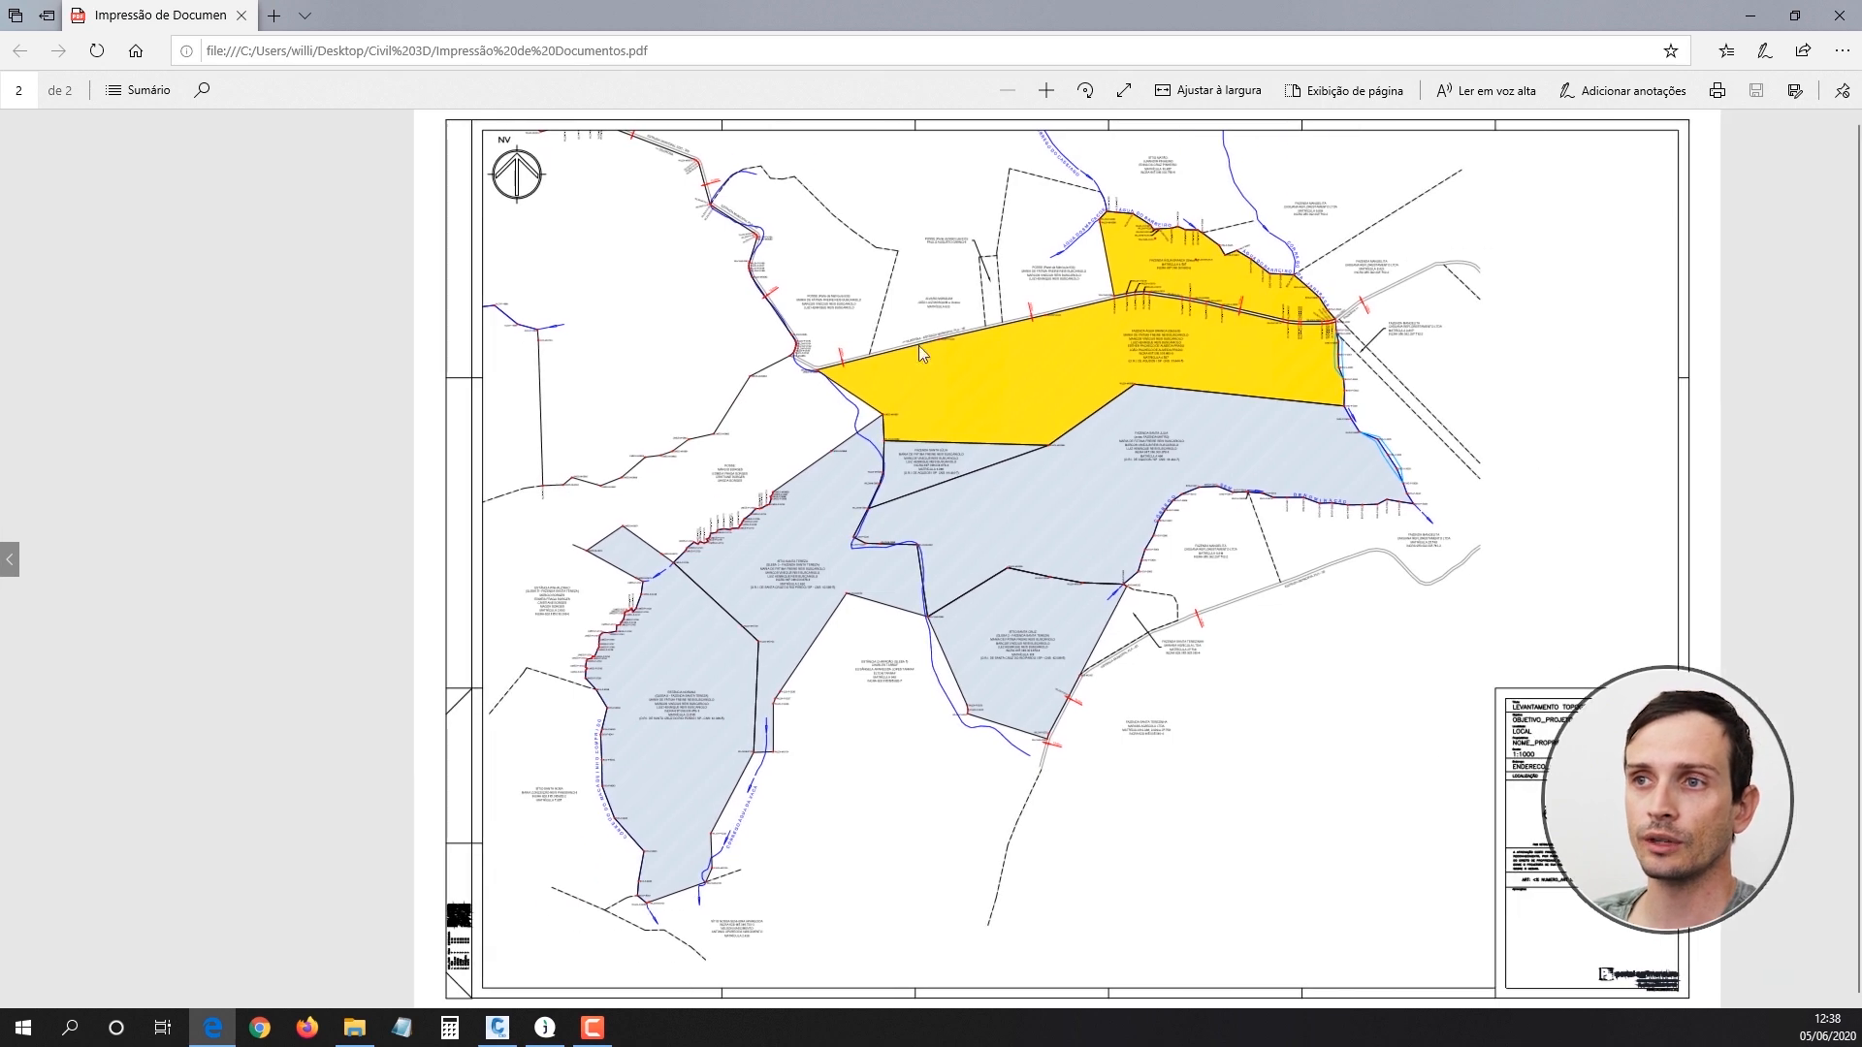